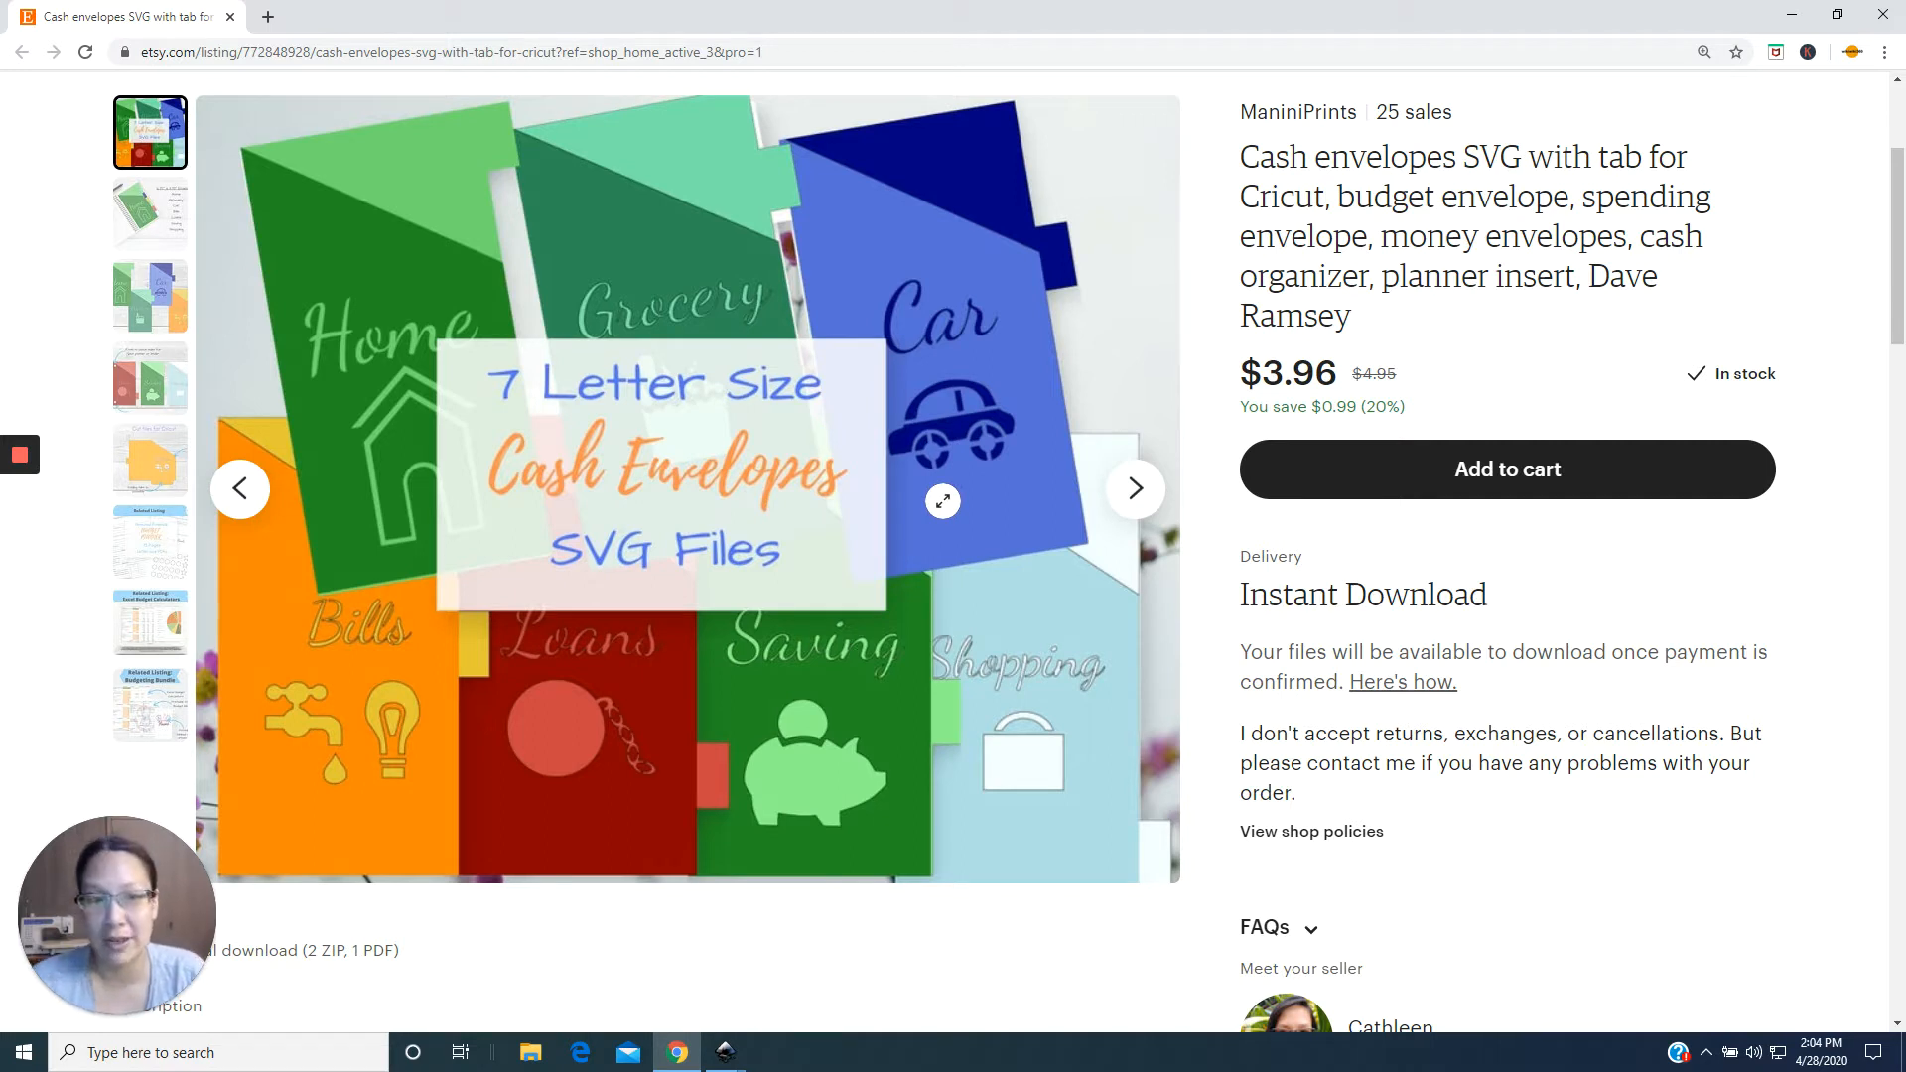
Switch to the blank Inkscape document and draw a rectangle about 98 mm wide and 146 mm high on the page.
click(726, 1050)
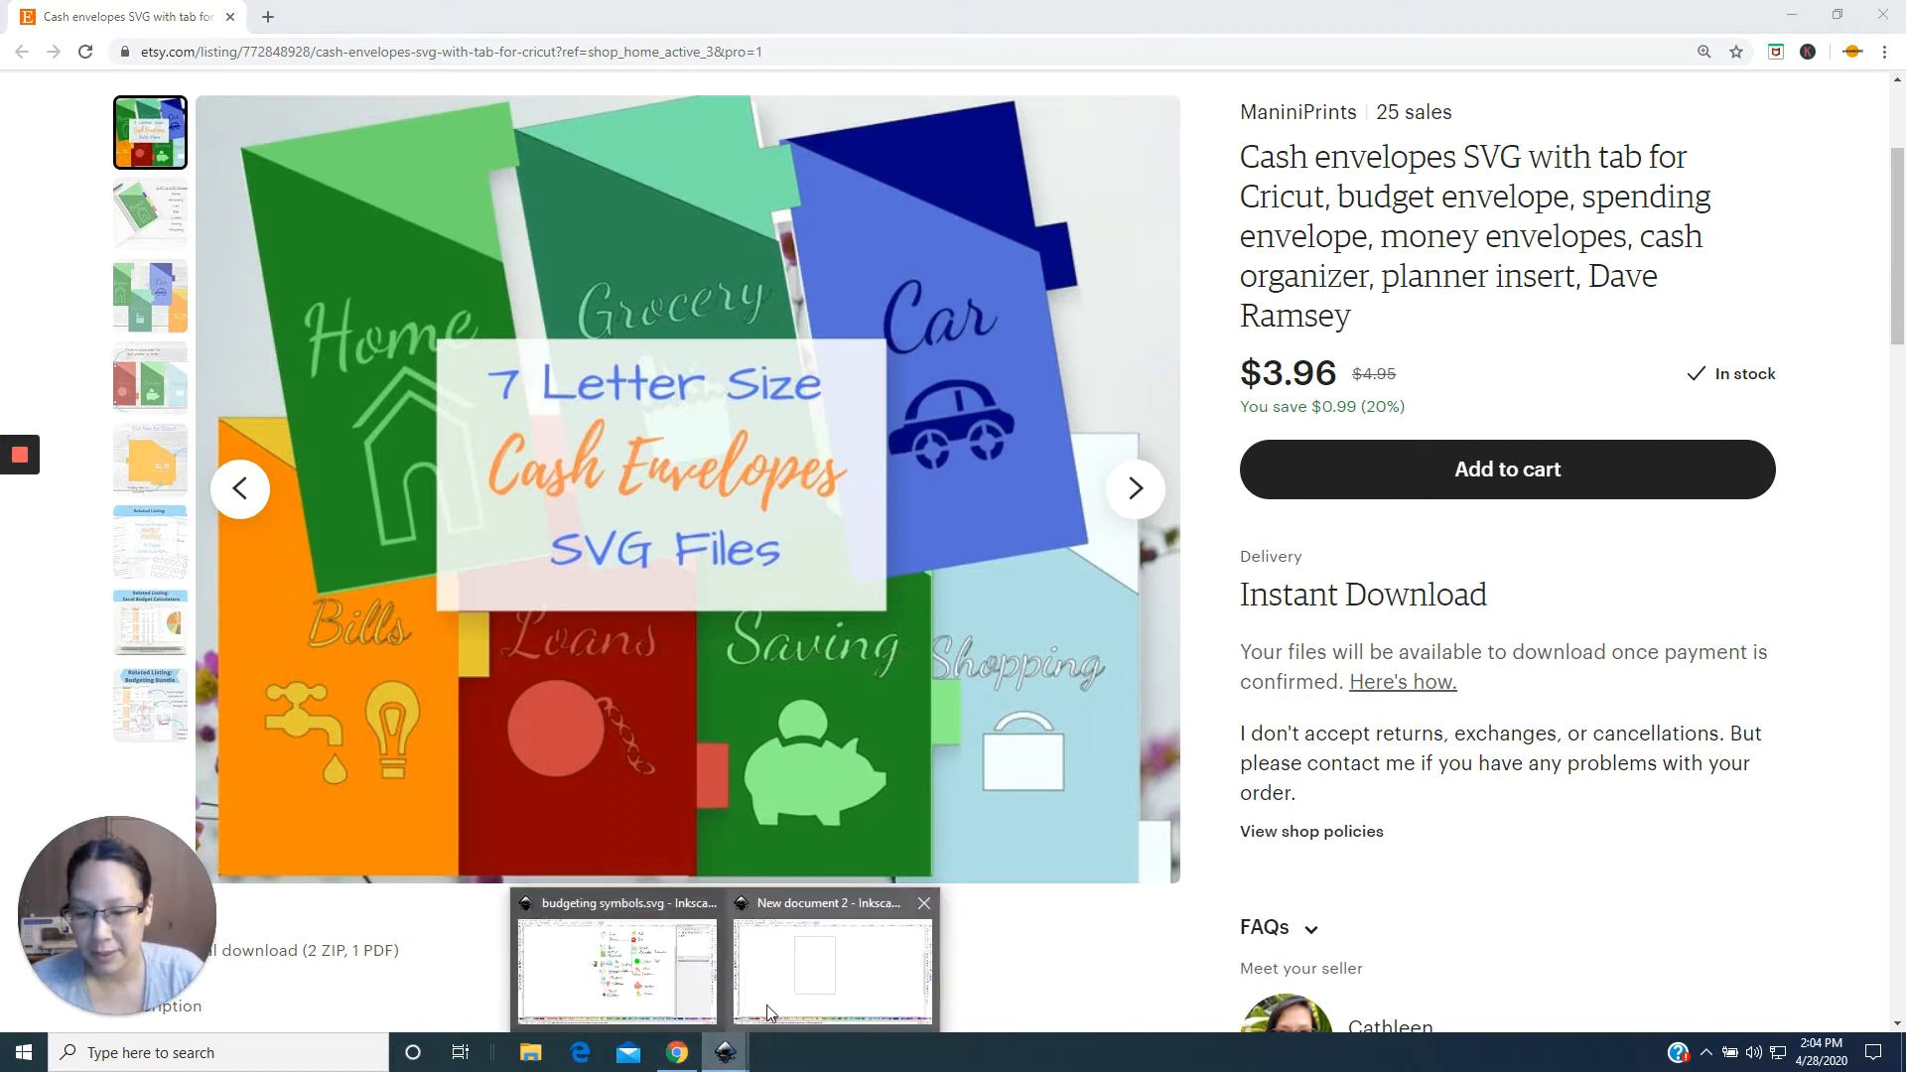
click(782, 957)
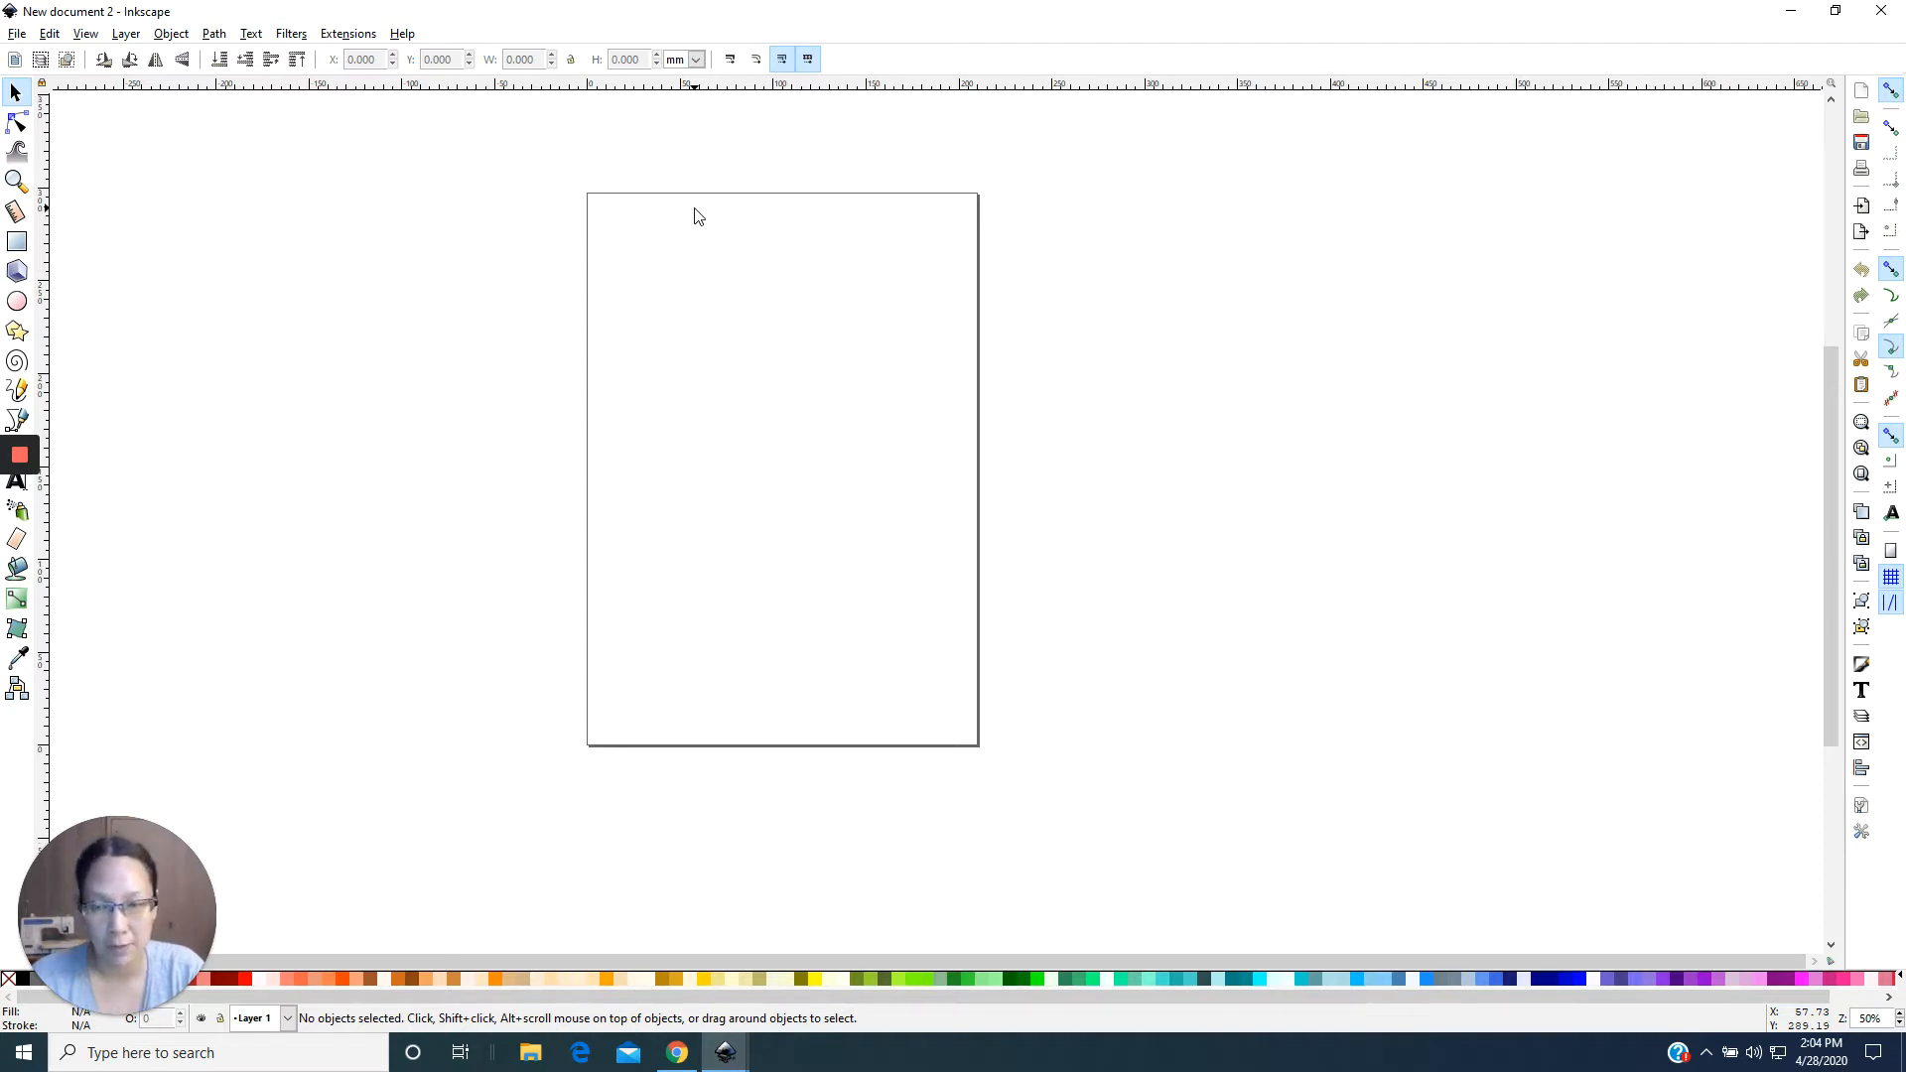
click(24, 243)
drag(704, 285, 886, 556)
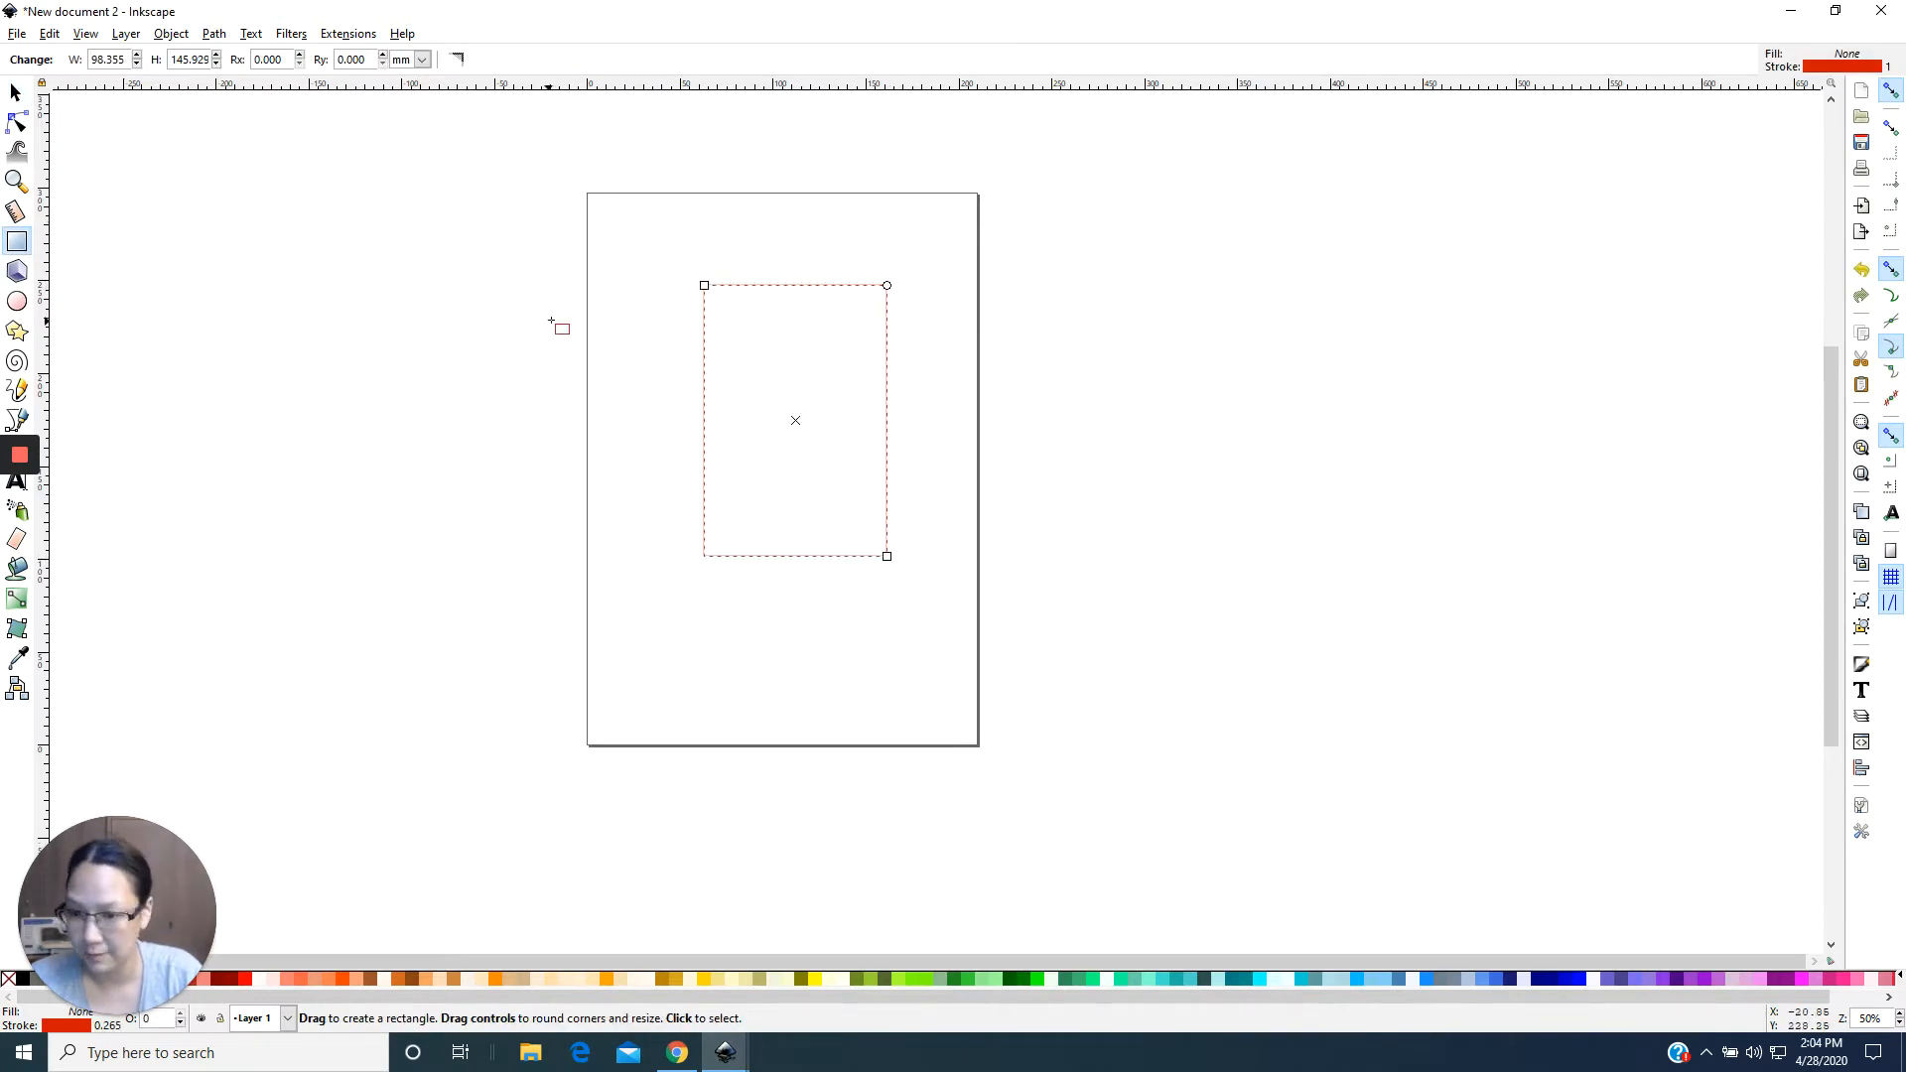
Draw a second rectangle about 55 by 125 mm across the page's left edge and fill it with maroon.
drag(561, 314, 662, 546)
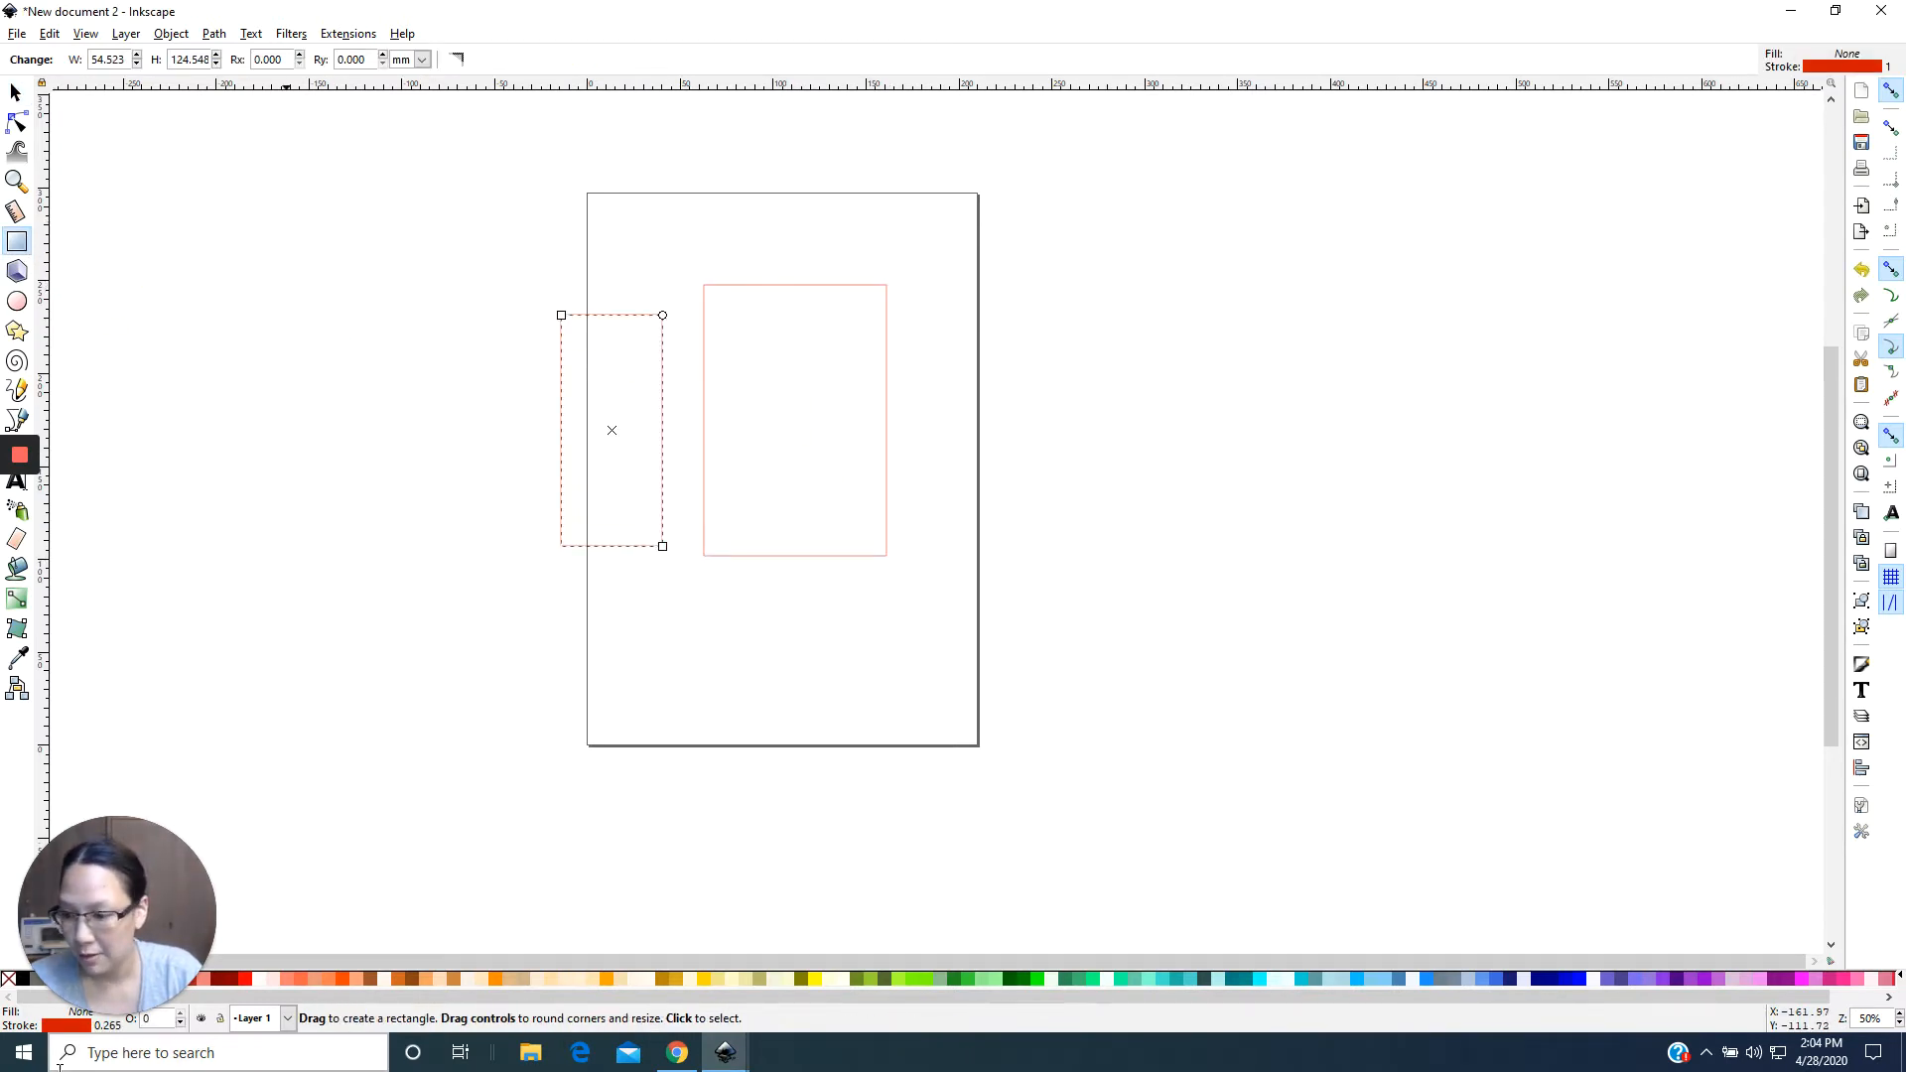
click(403, 979)
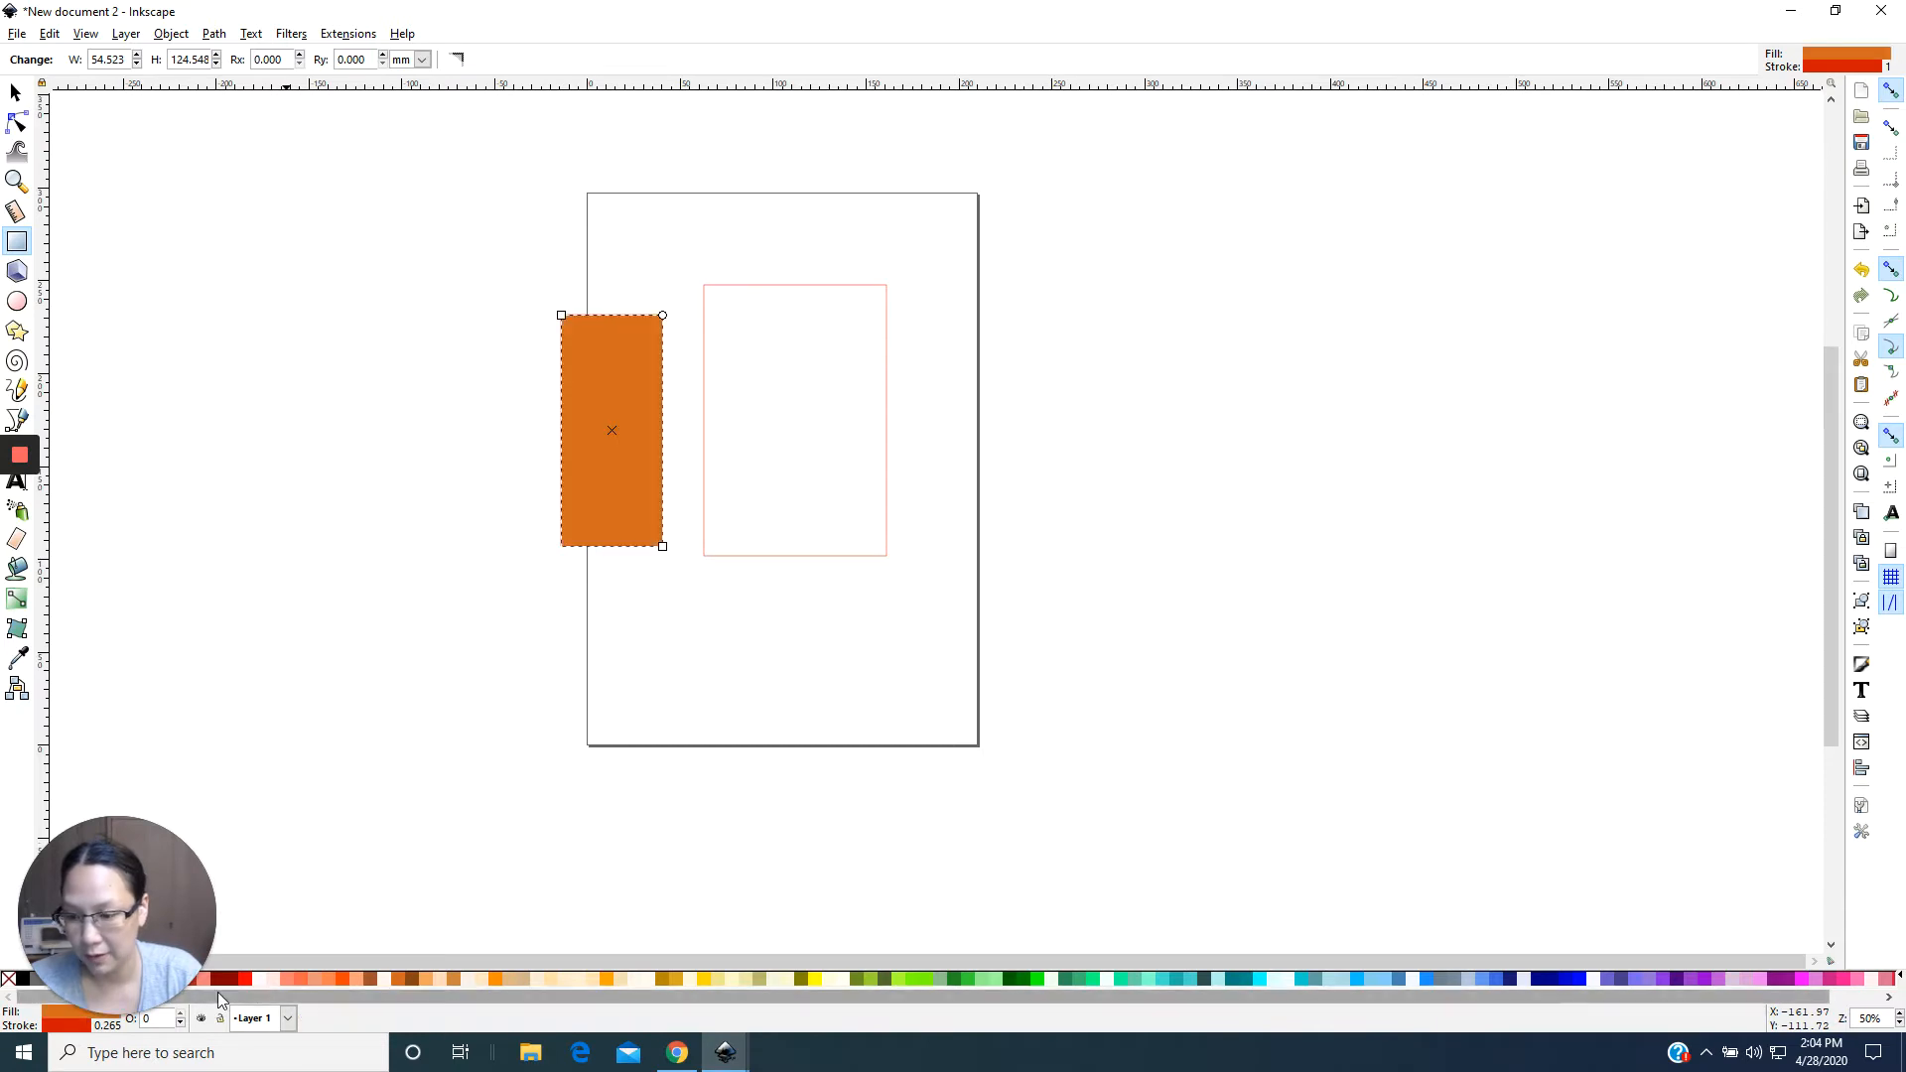
click(224, 981)
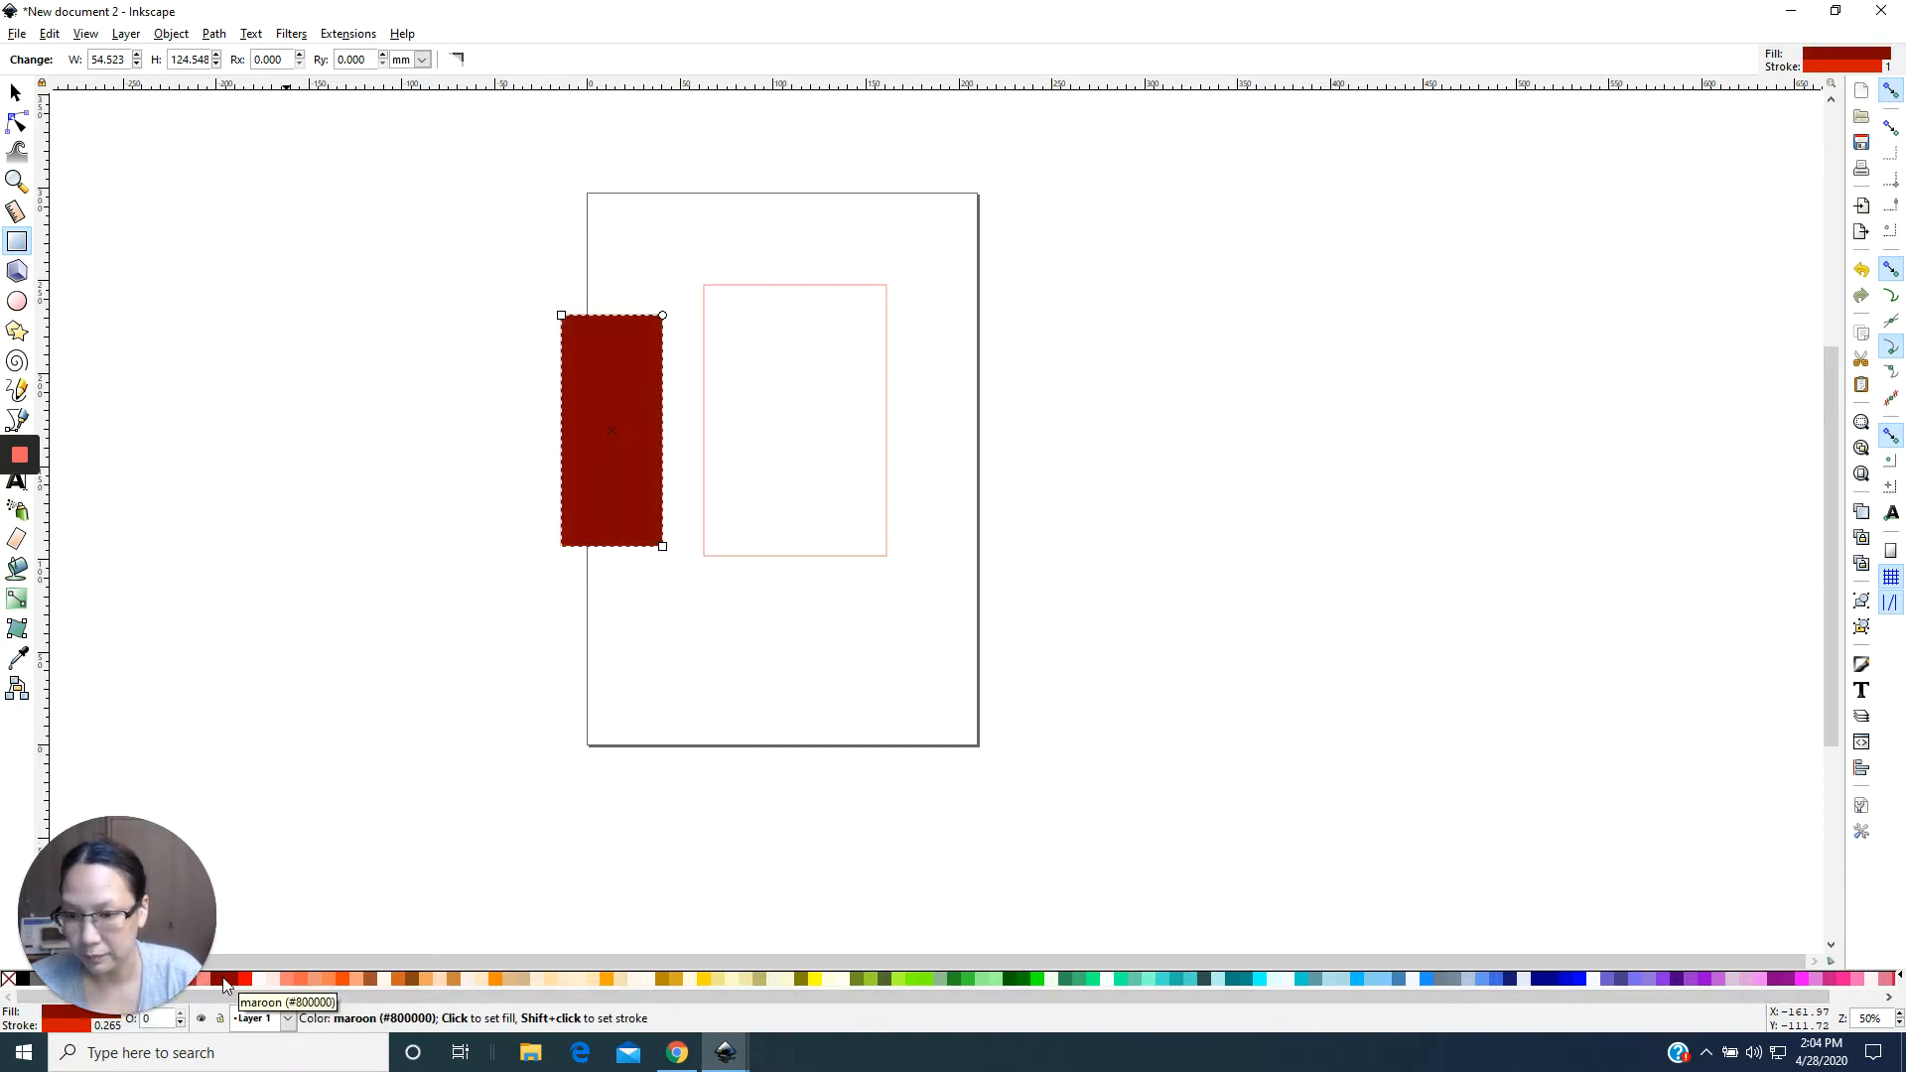
click(746, 449)
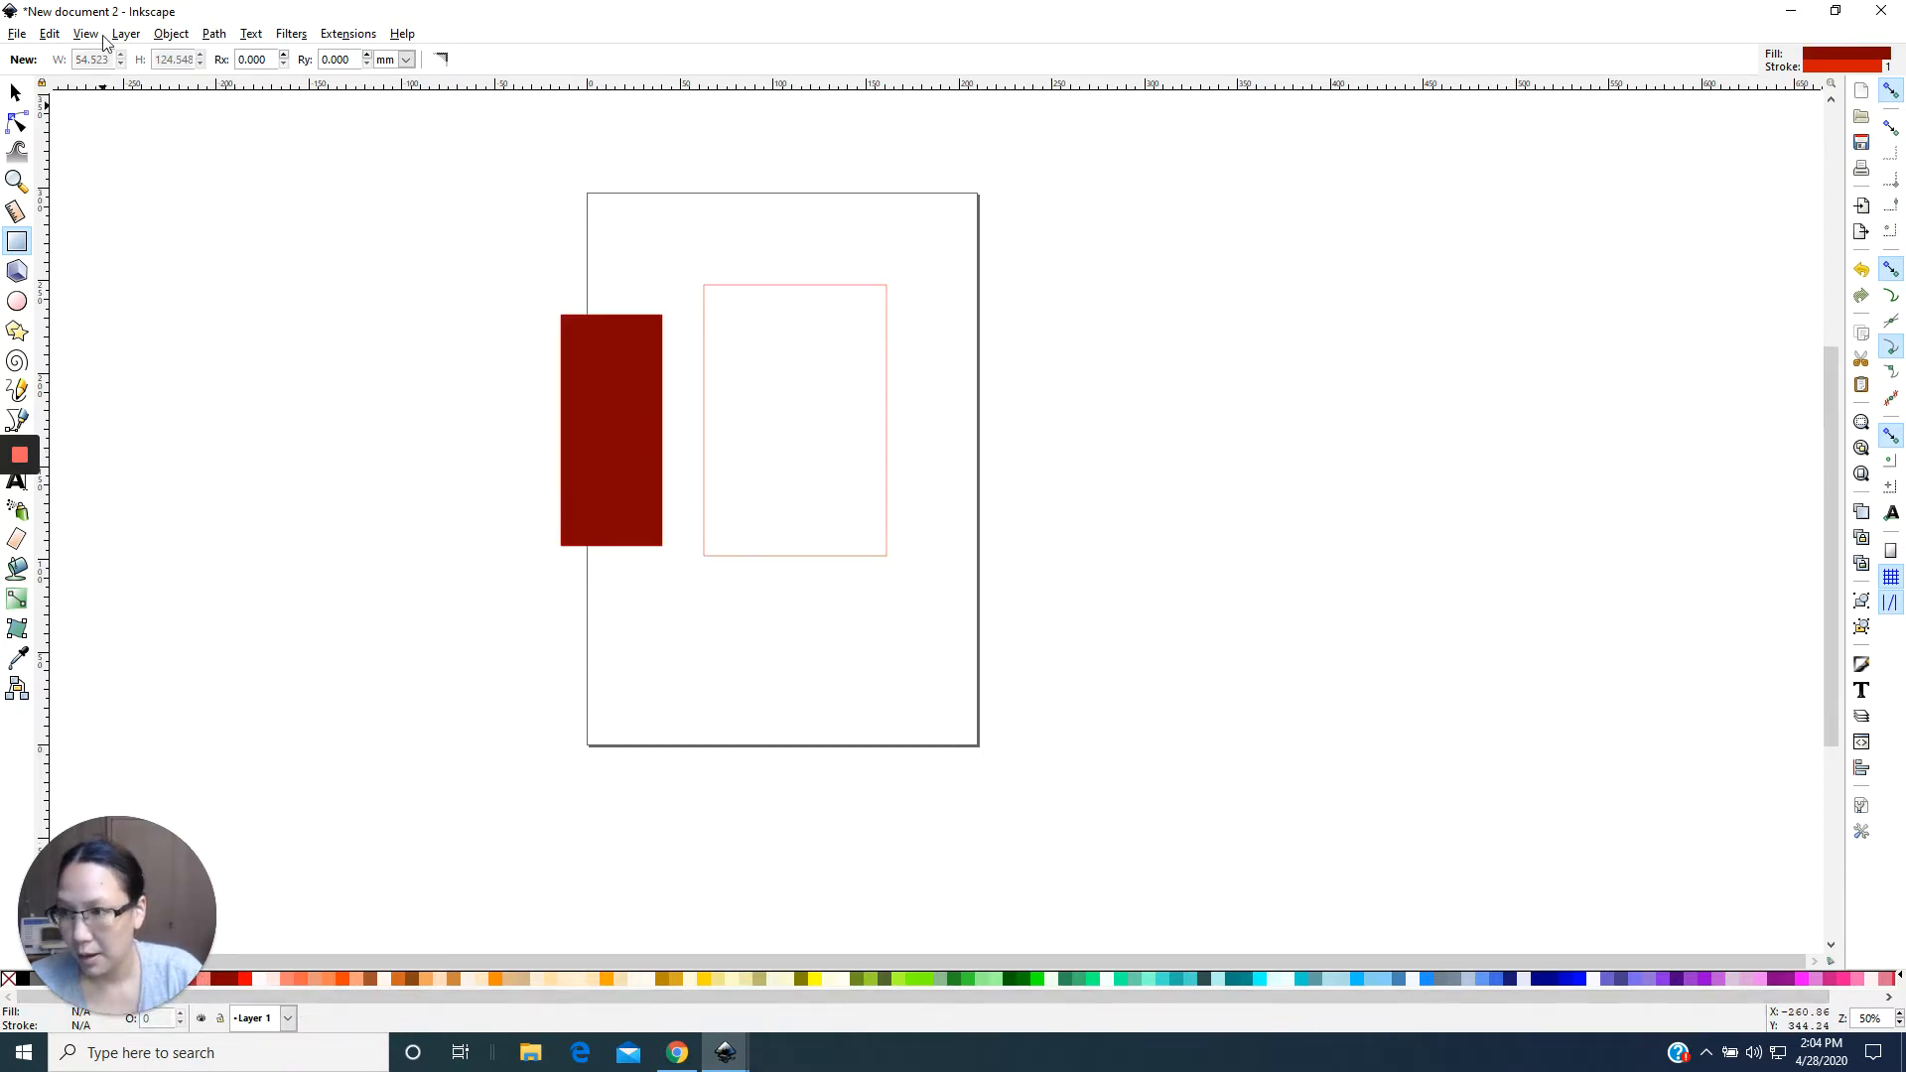
Set the outlined rectangle's size to 3.75 in wide and 7 in high, using inches as the unit.
click(15, 92)
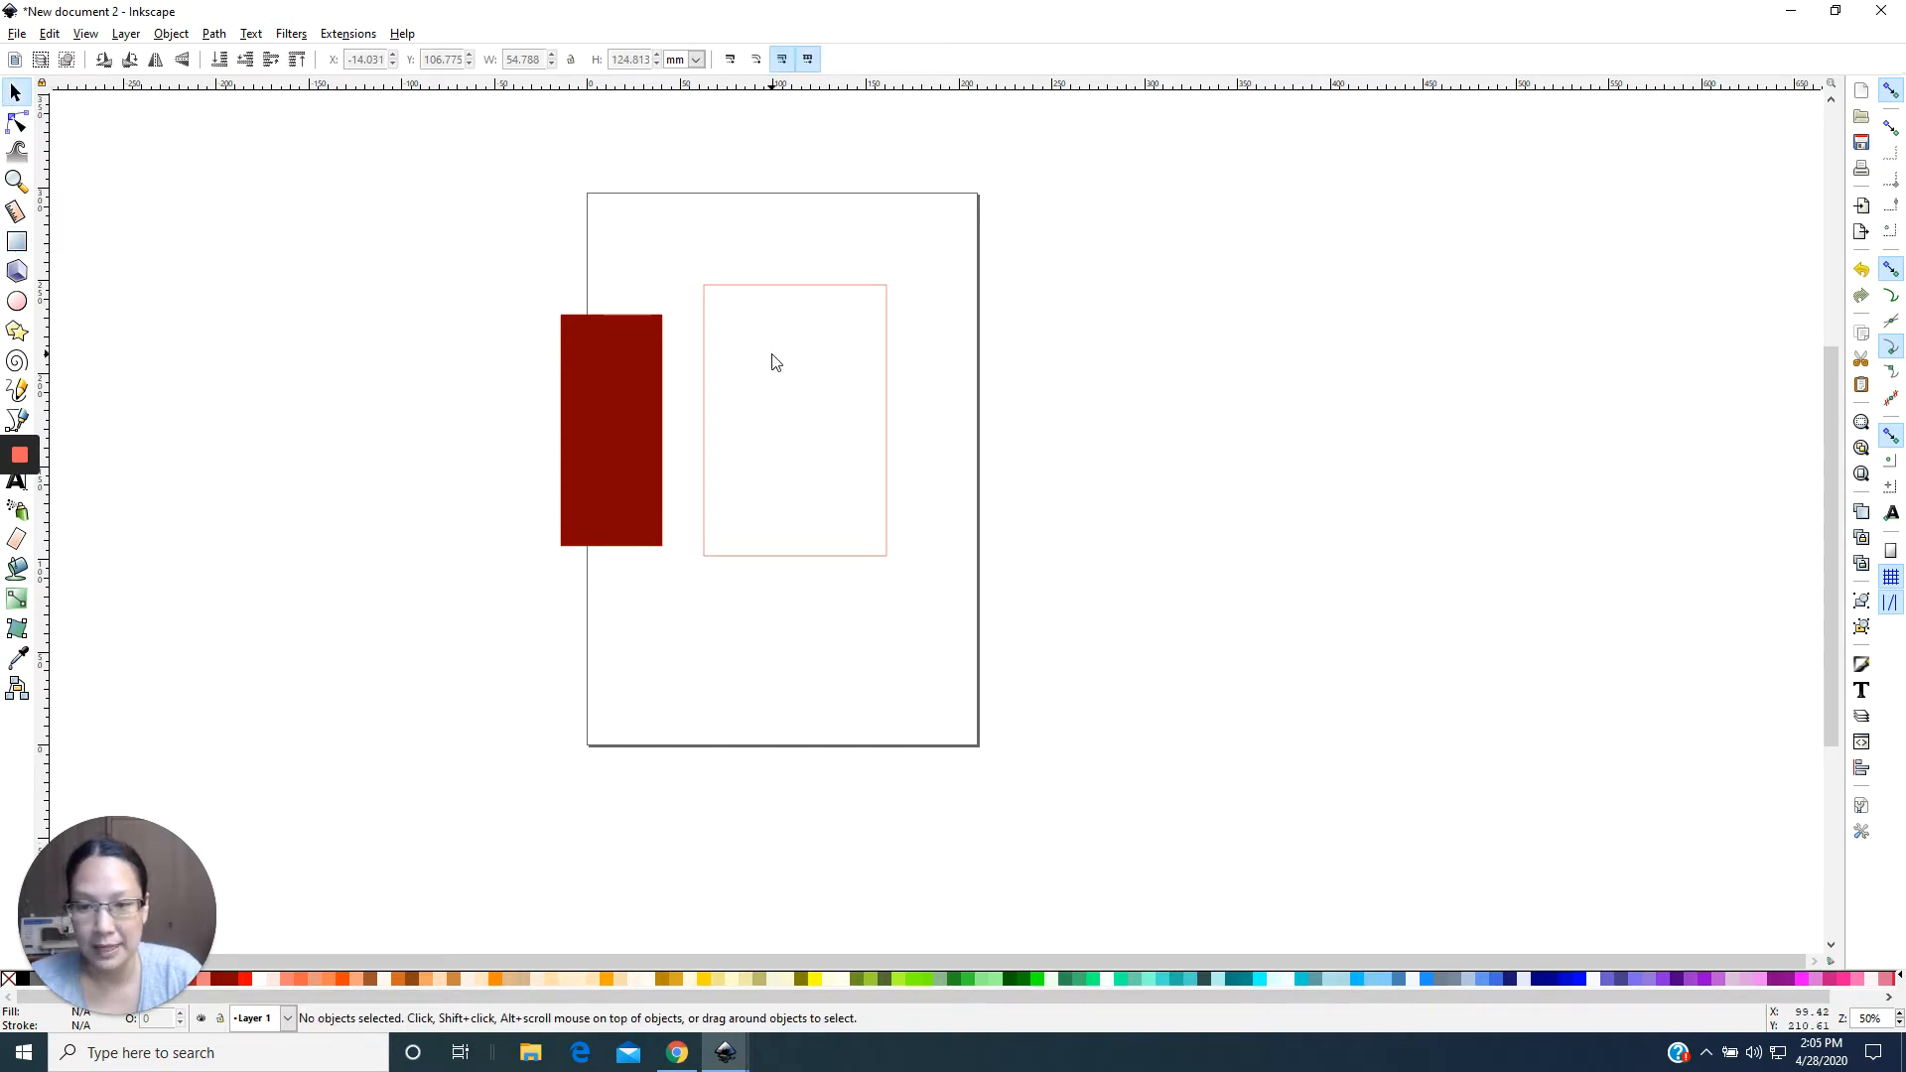
click(783, 286)
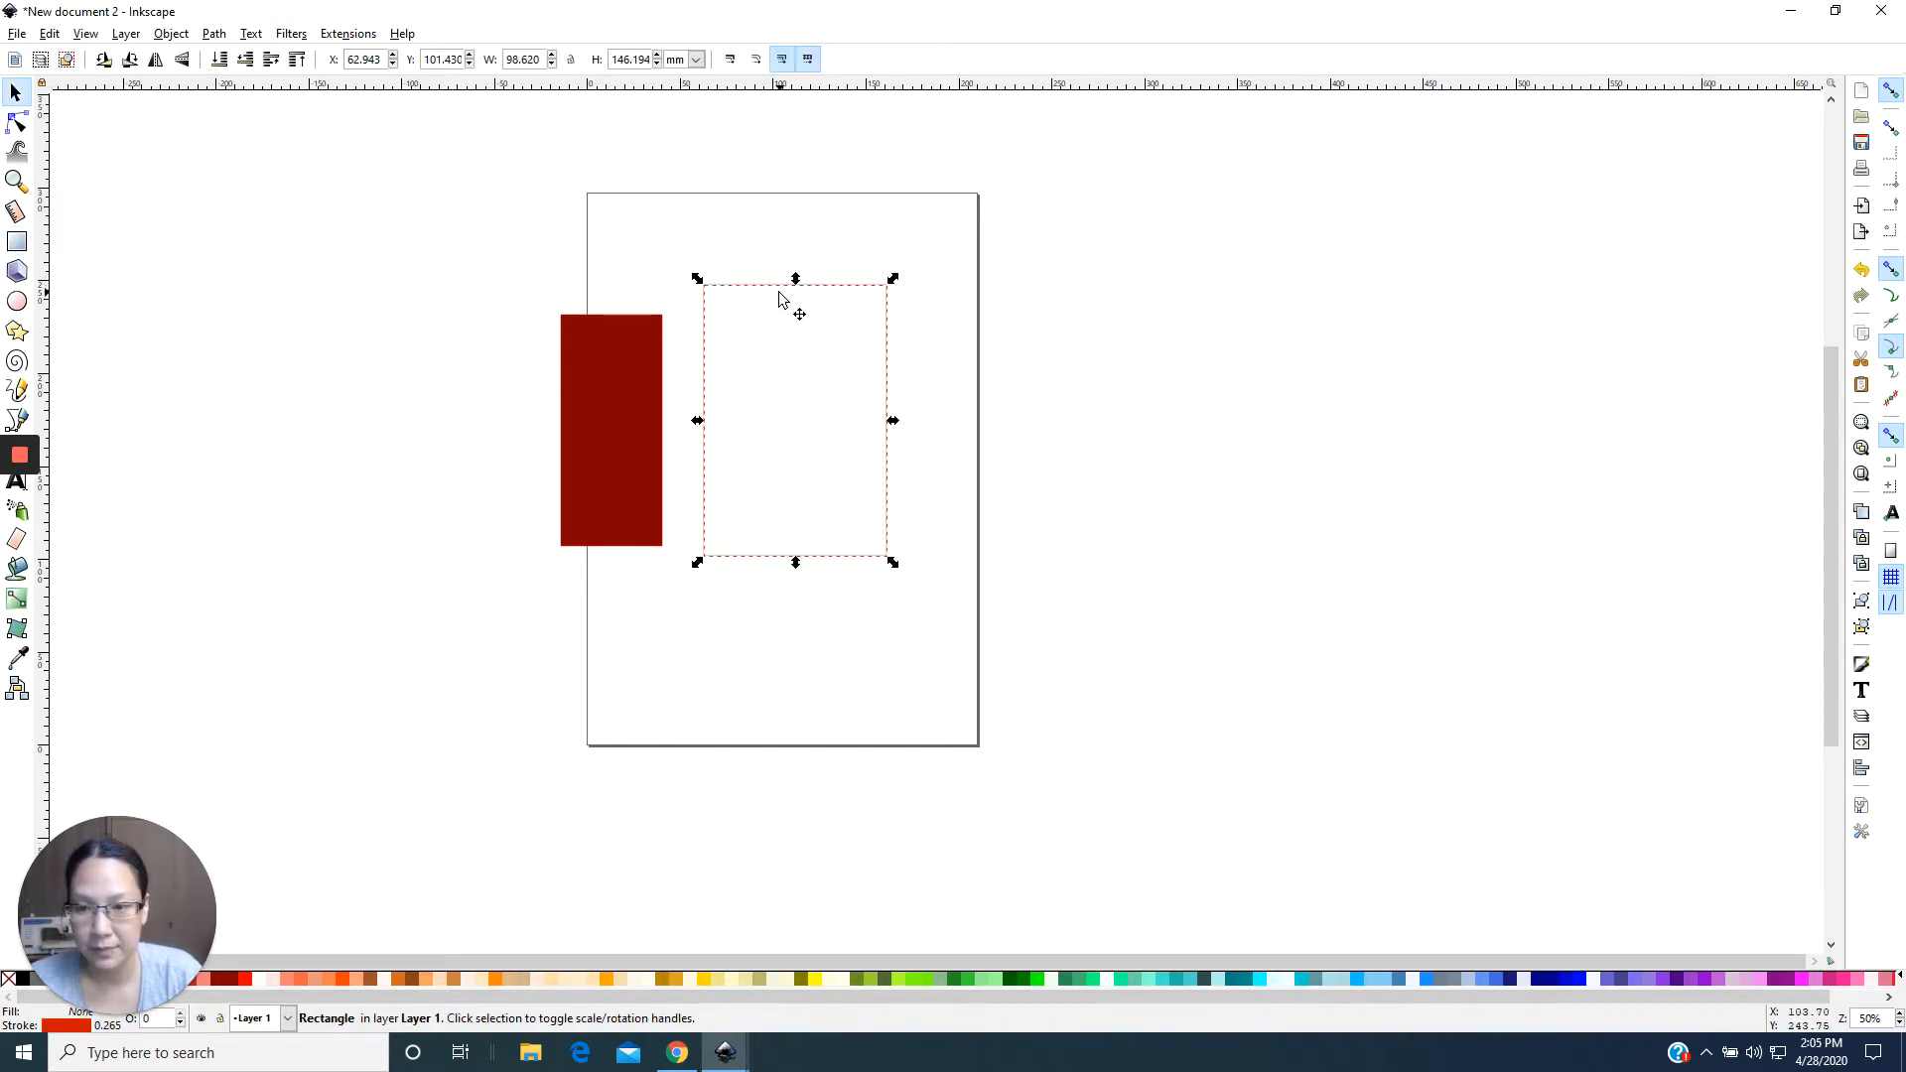
click(697, 61)
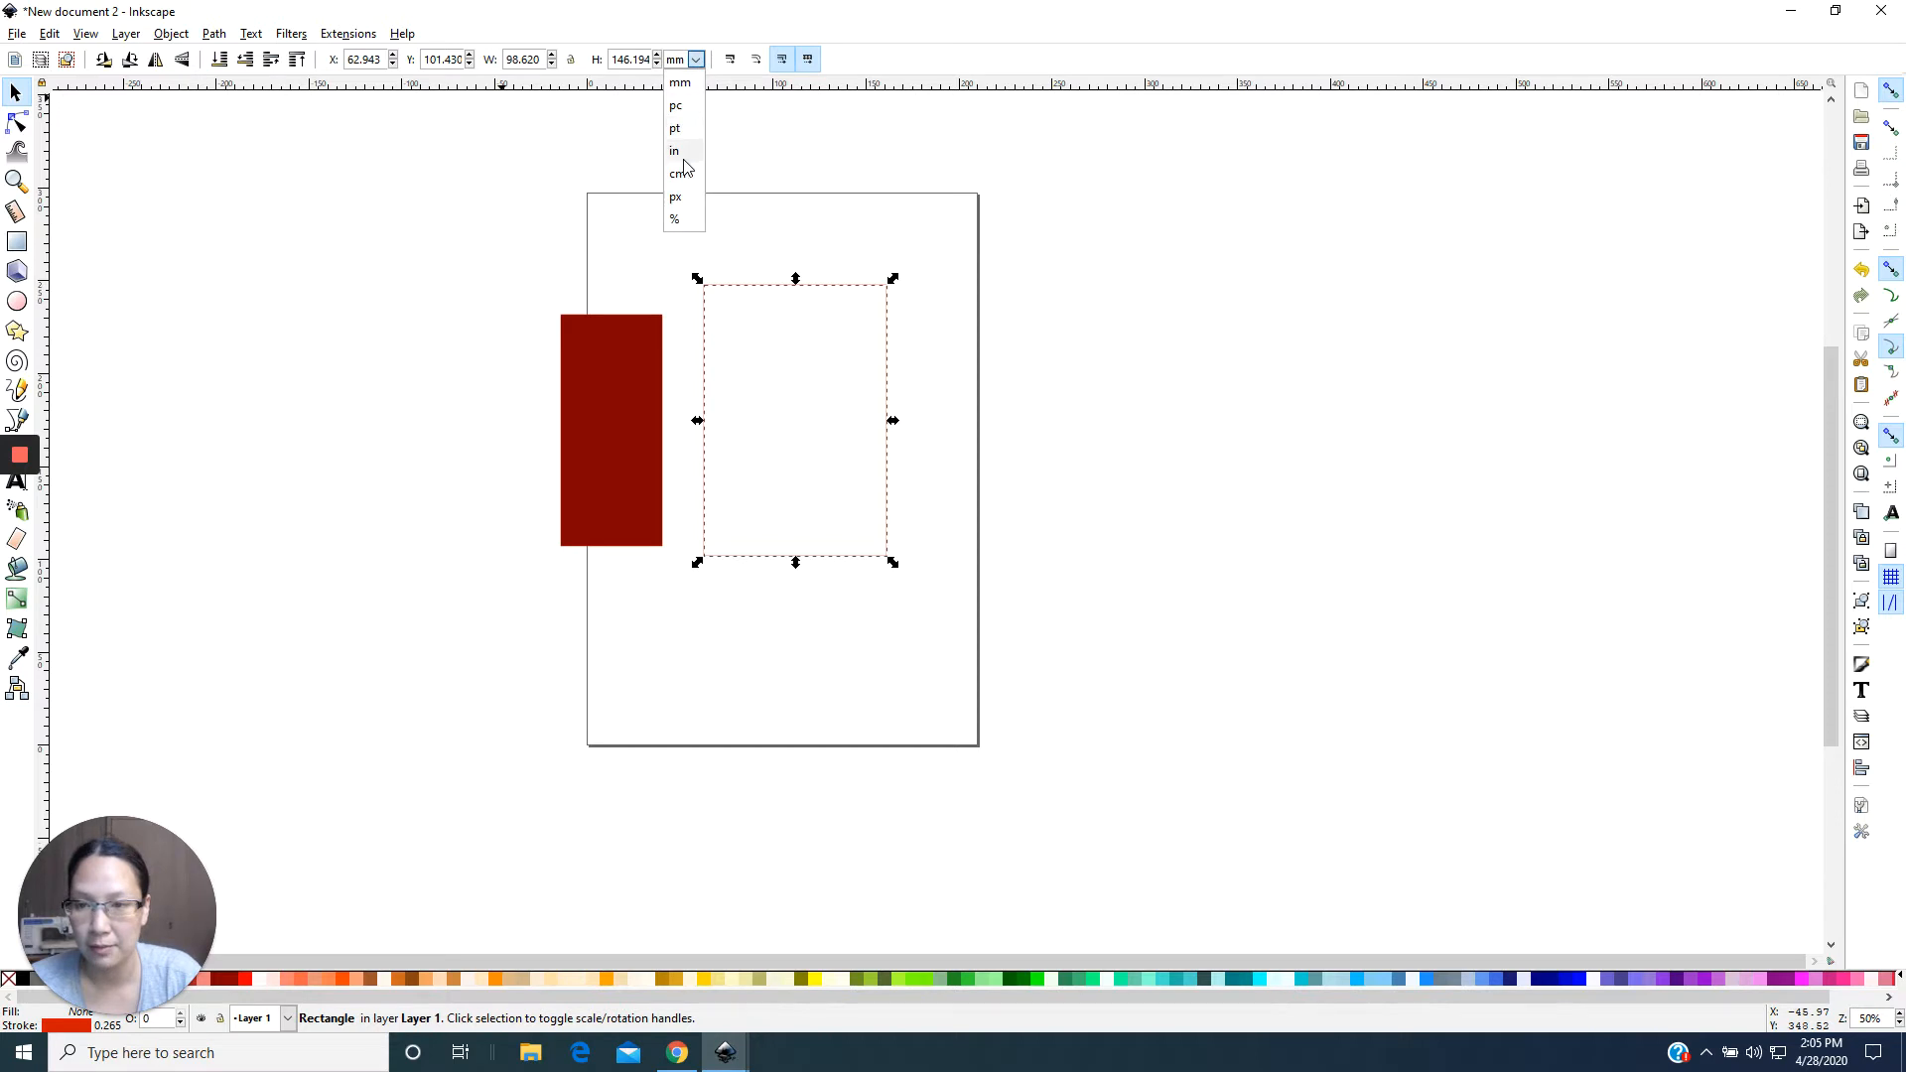
click(681, 152)
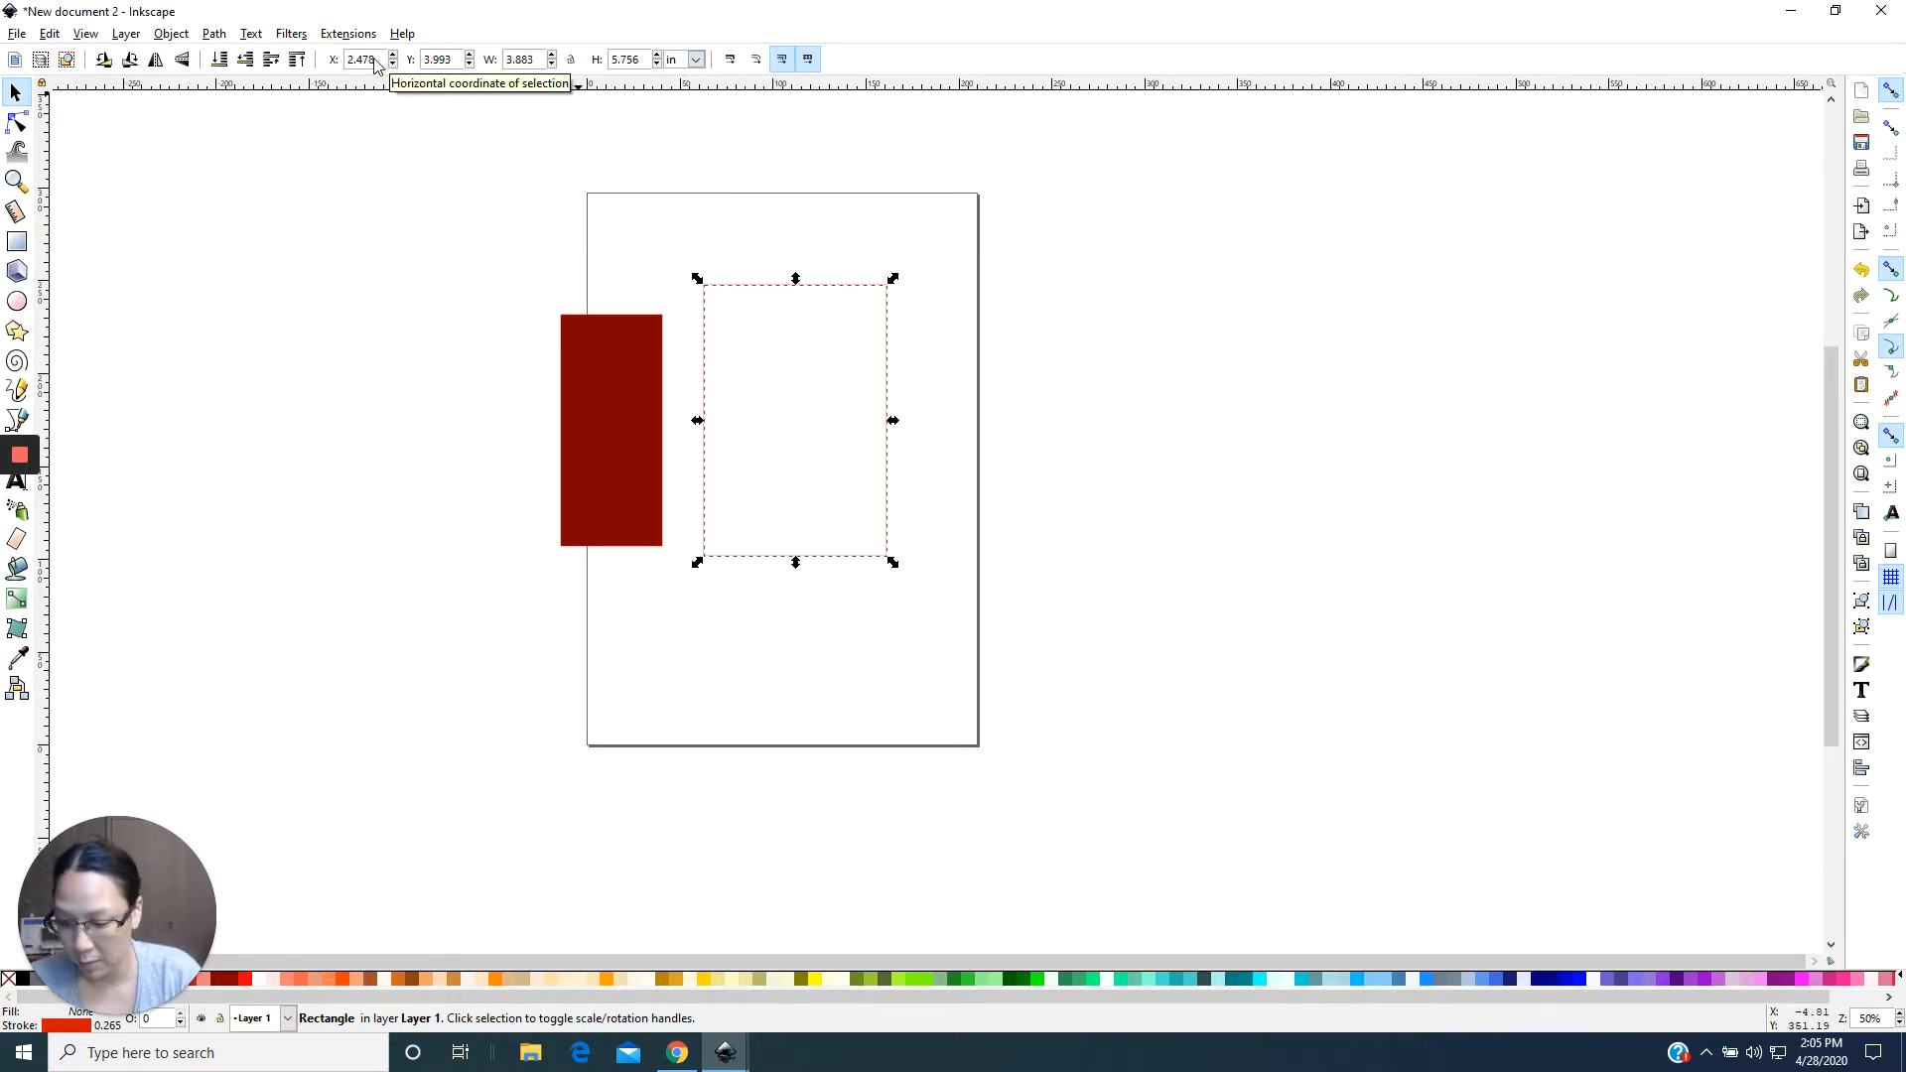
double_click(373, 62)
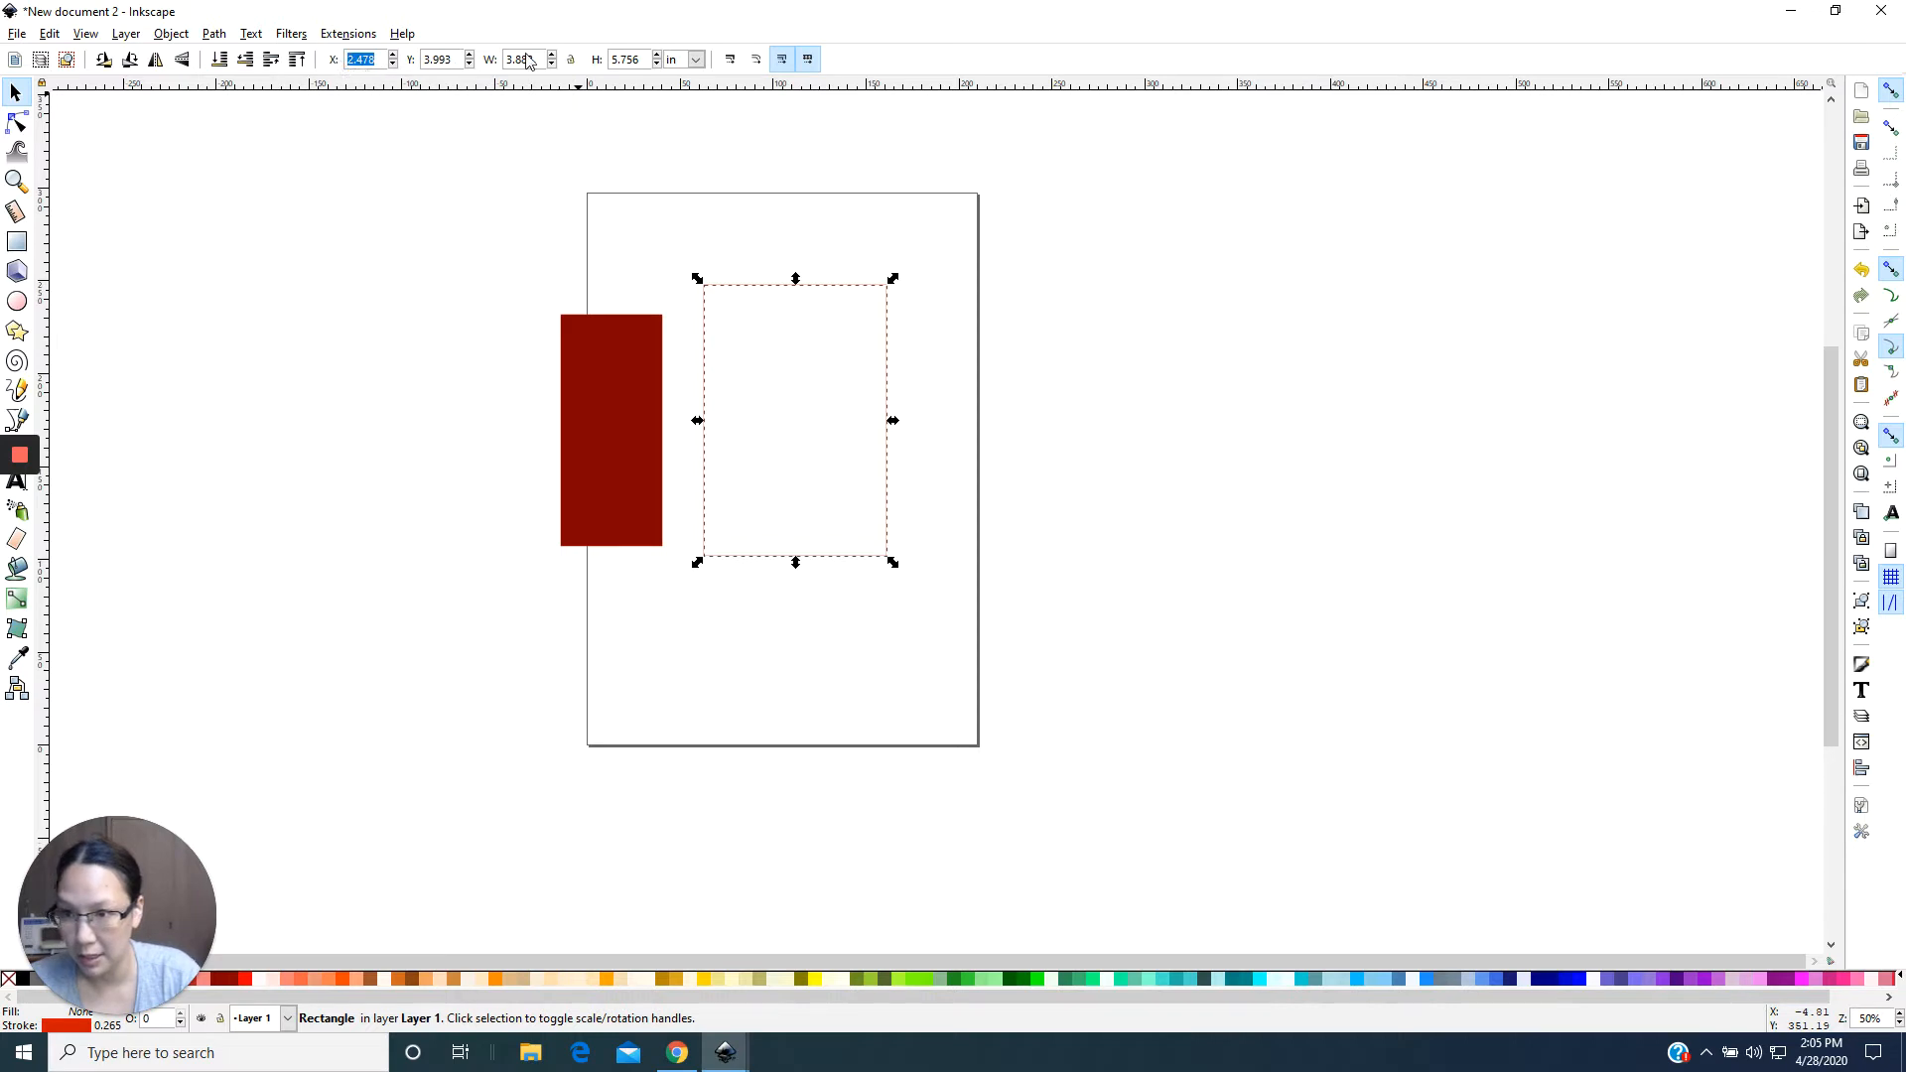
double_click(527, 62)
text(3.7)
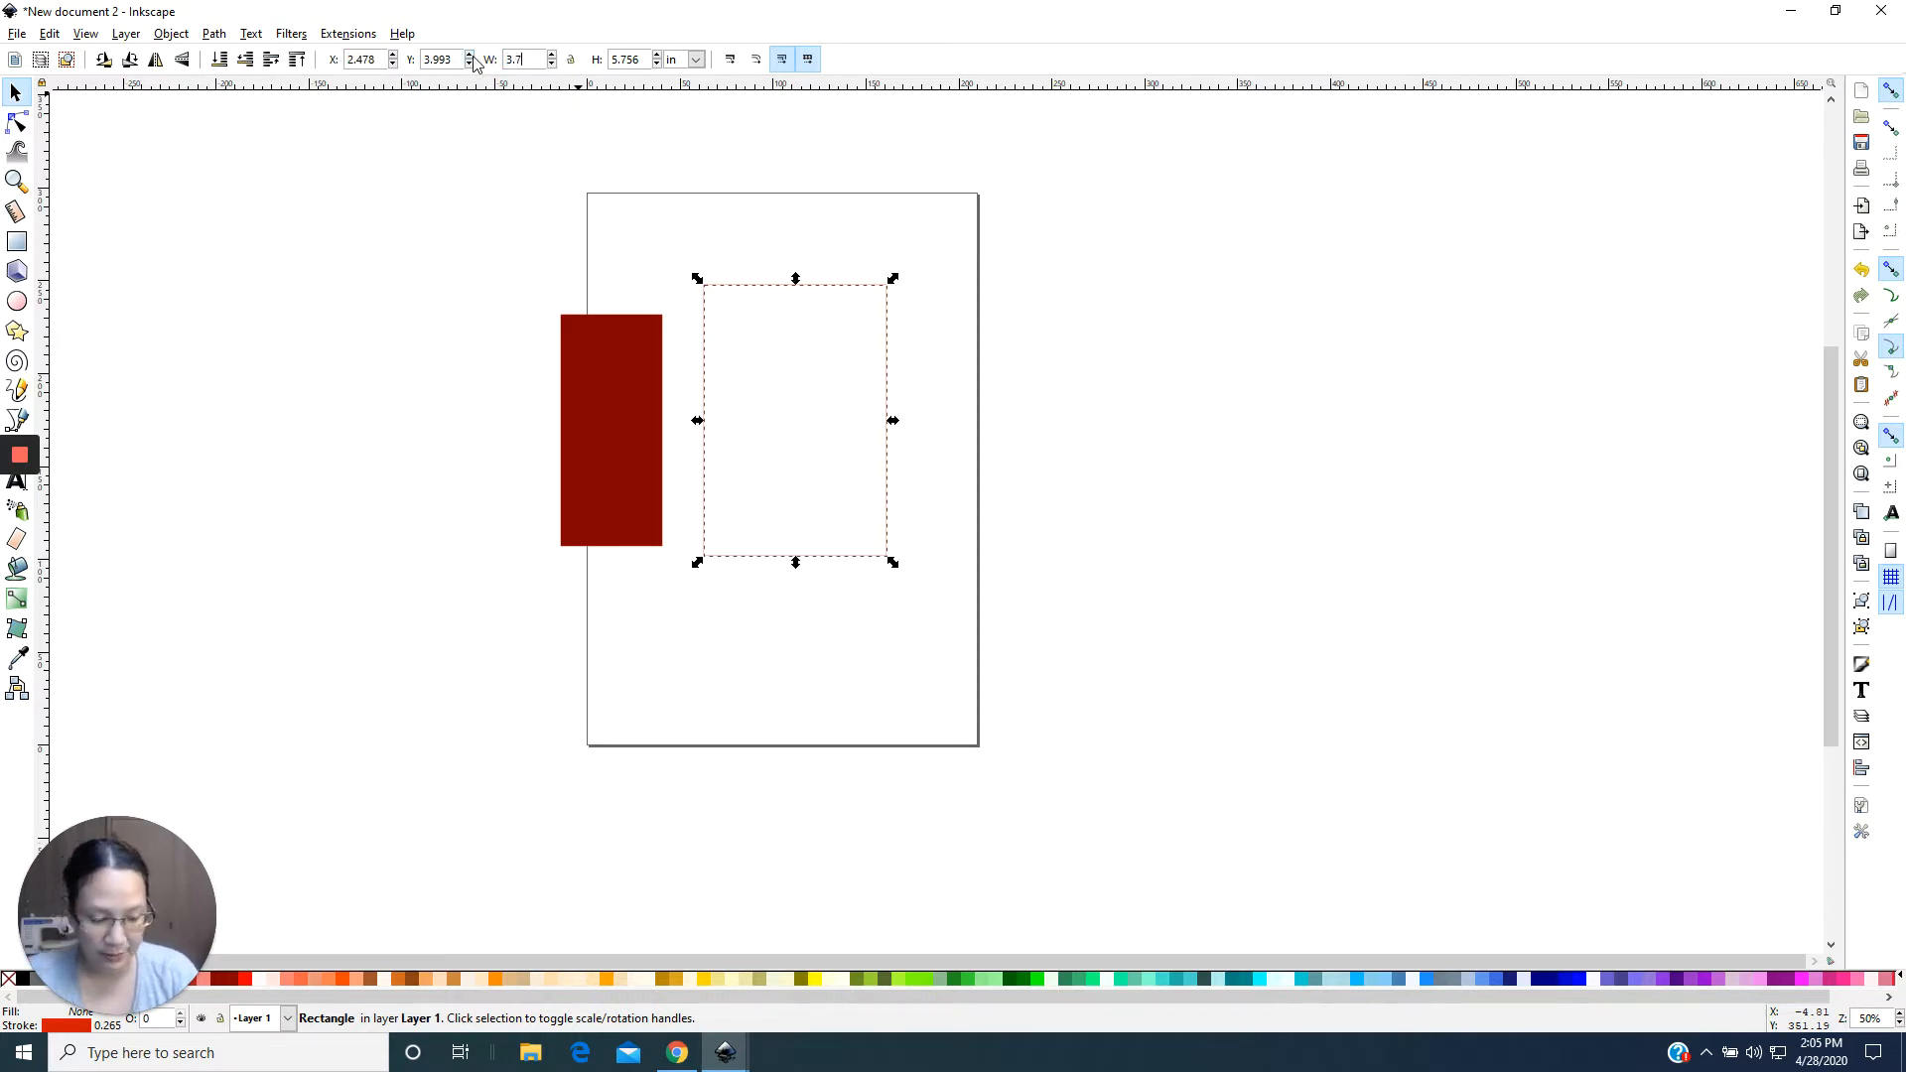
text(5)
key(Tab)
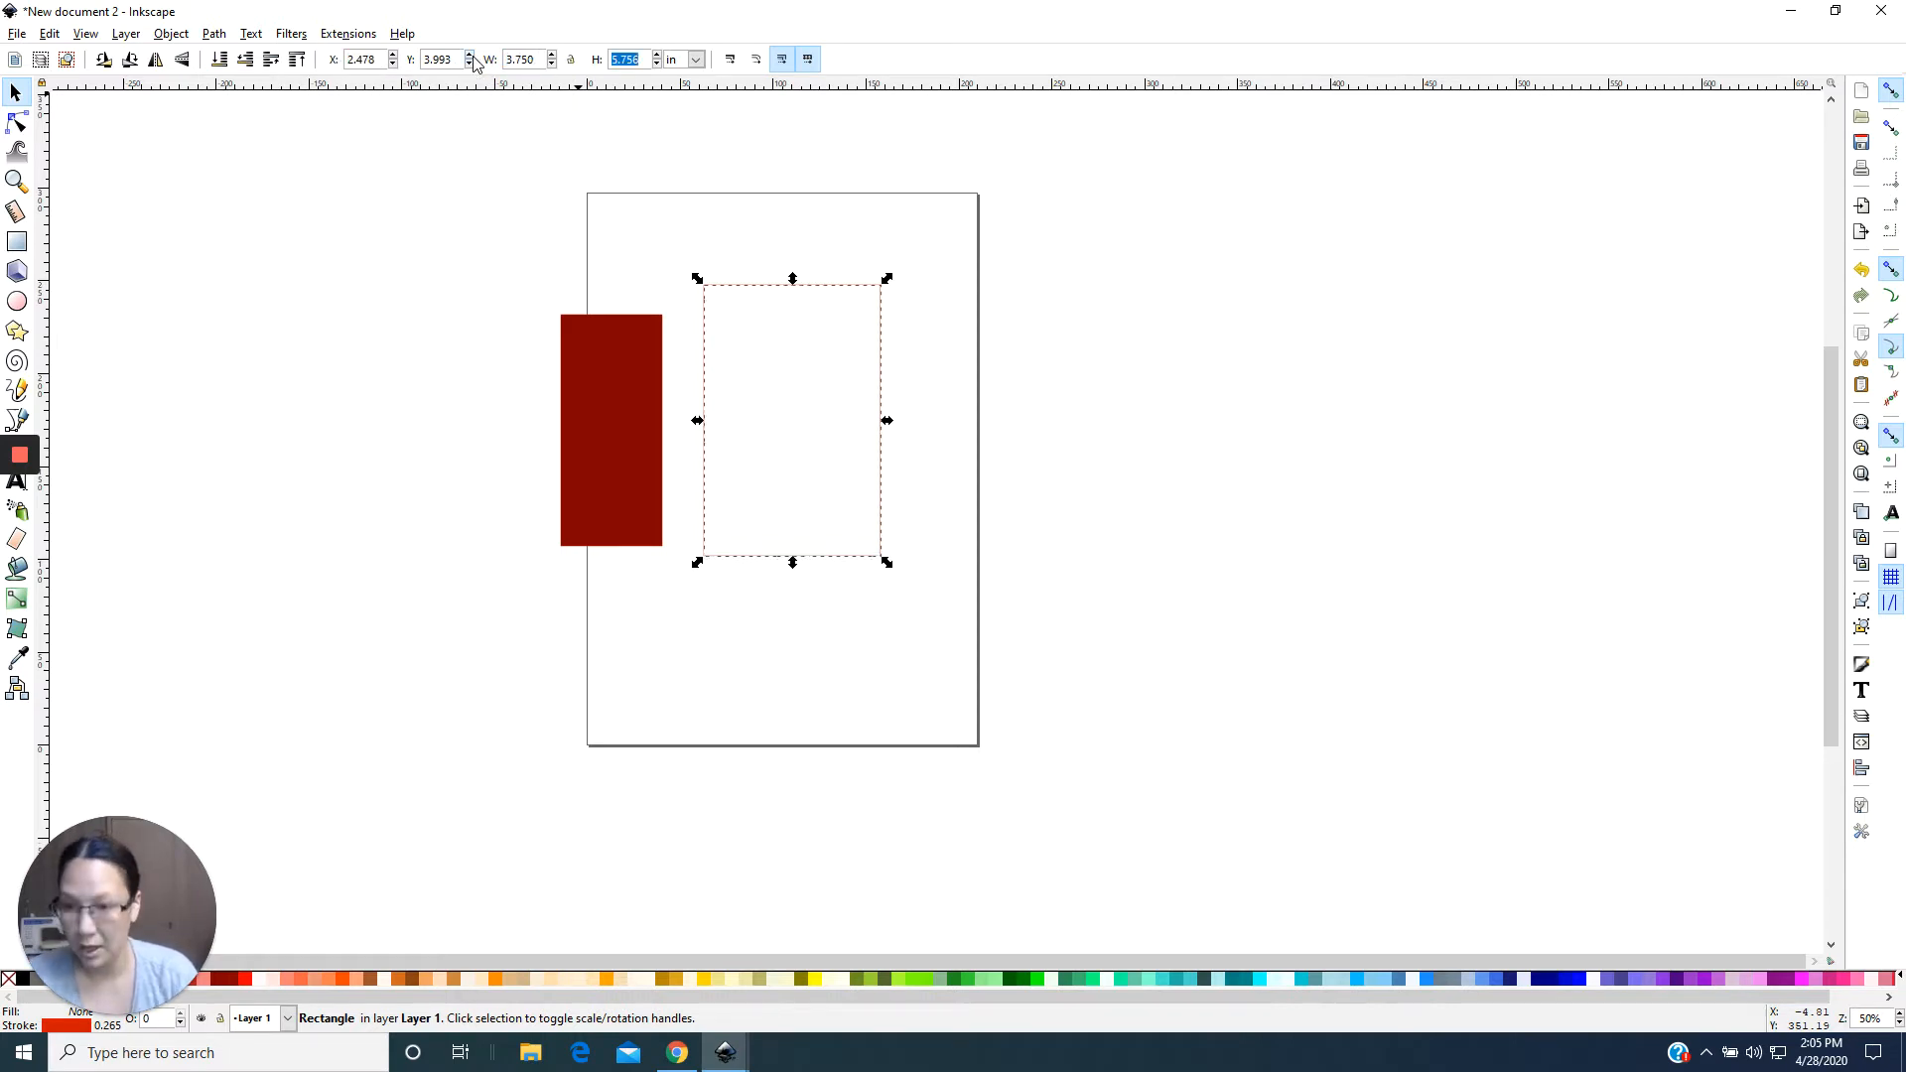
text(7)
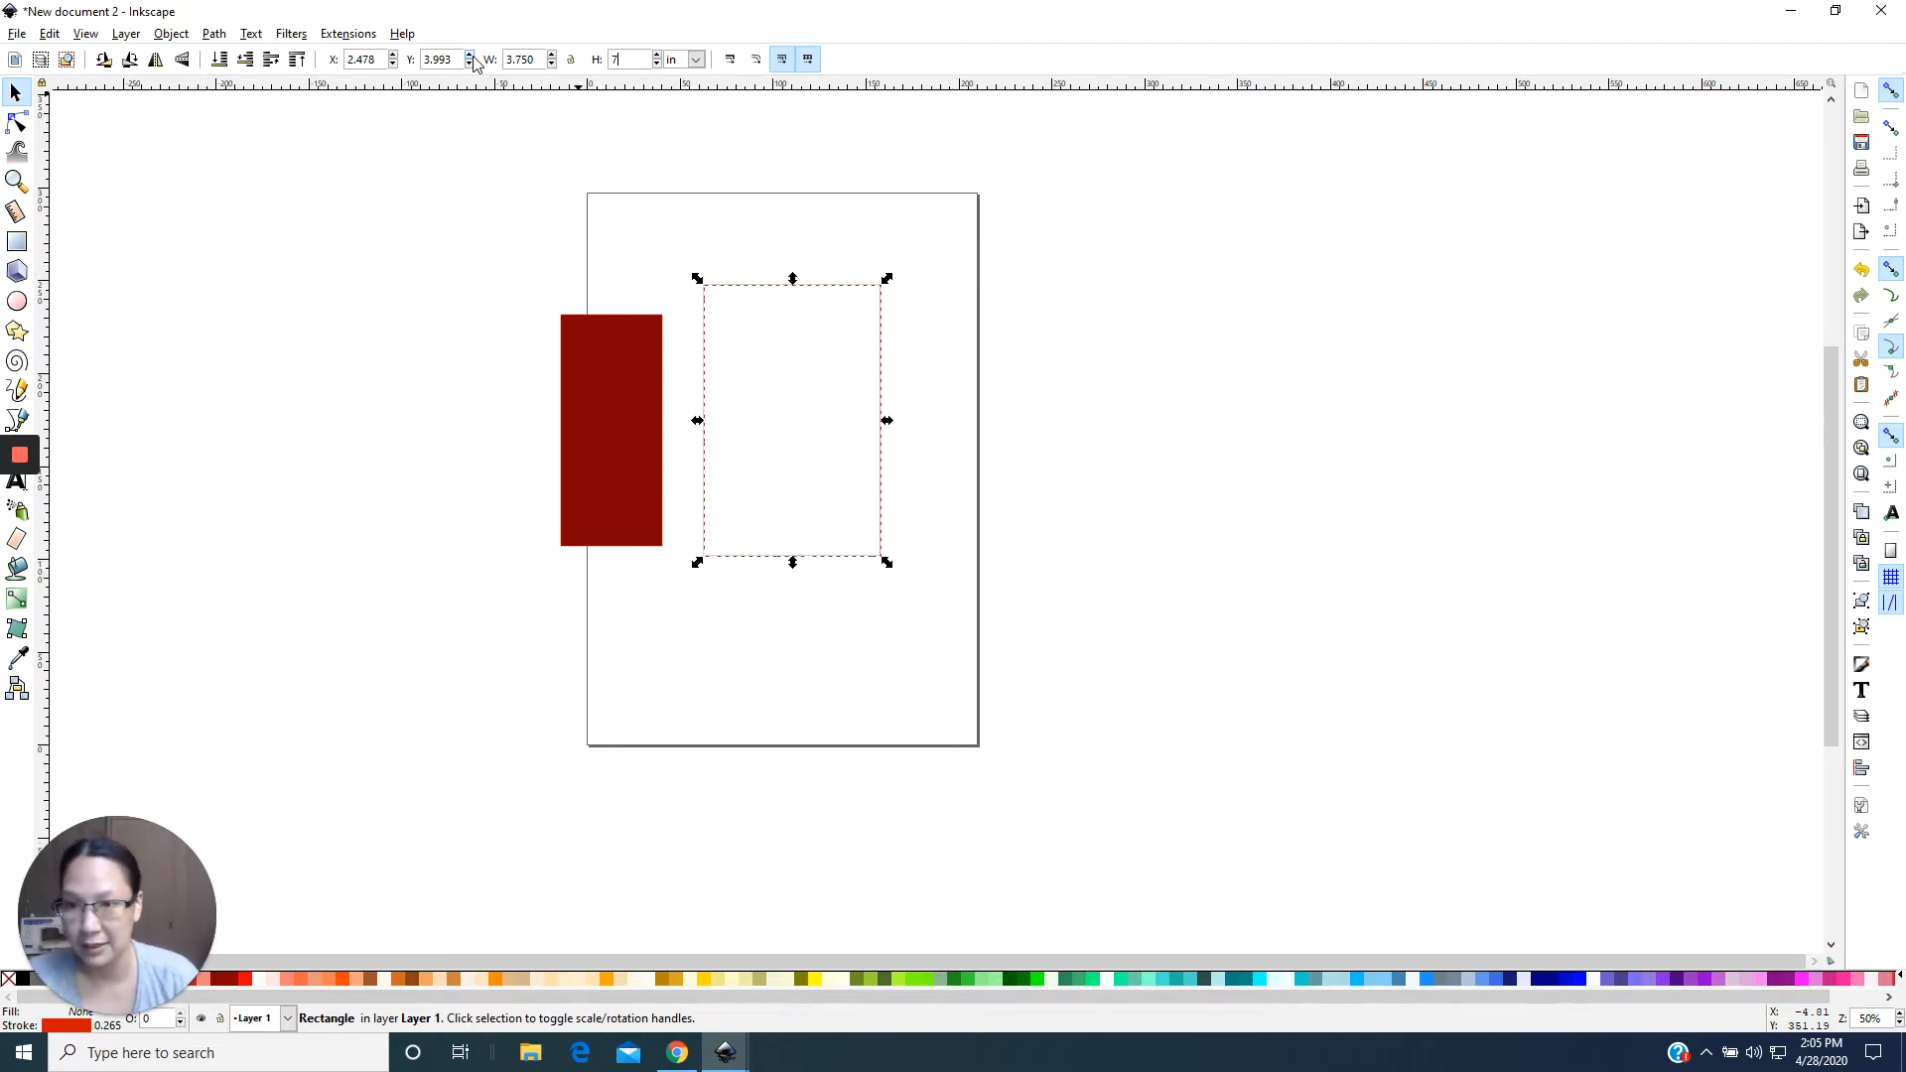
key(Return)
Set the maroon rectangle's size to 3.75 in wide and 4.5 in high.
click(616, 413)
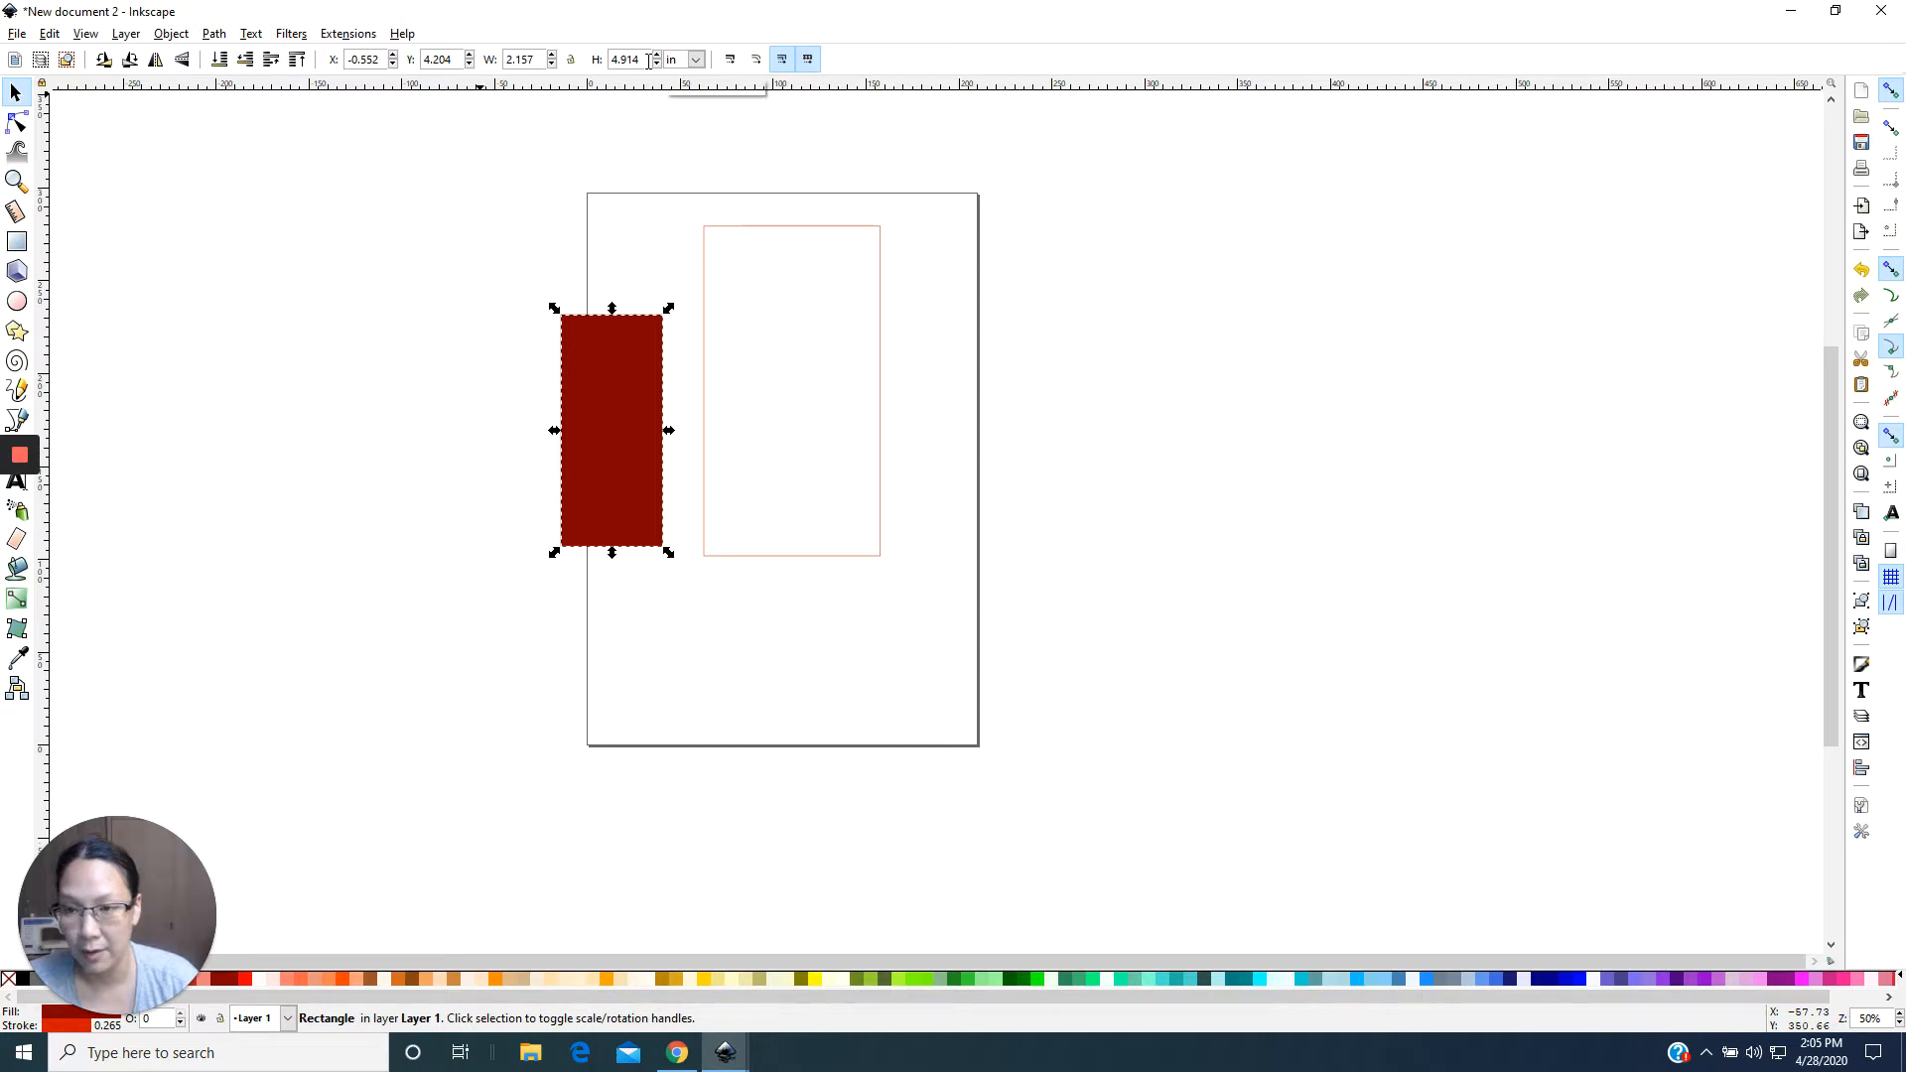
drag(535, 61, 145, 33)
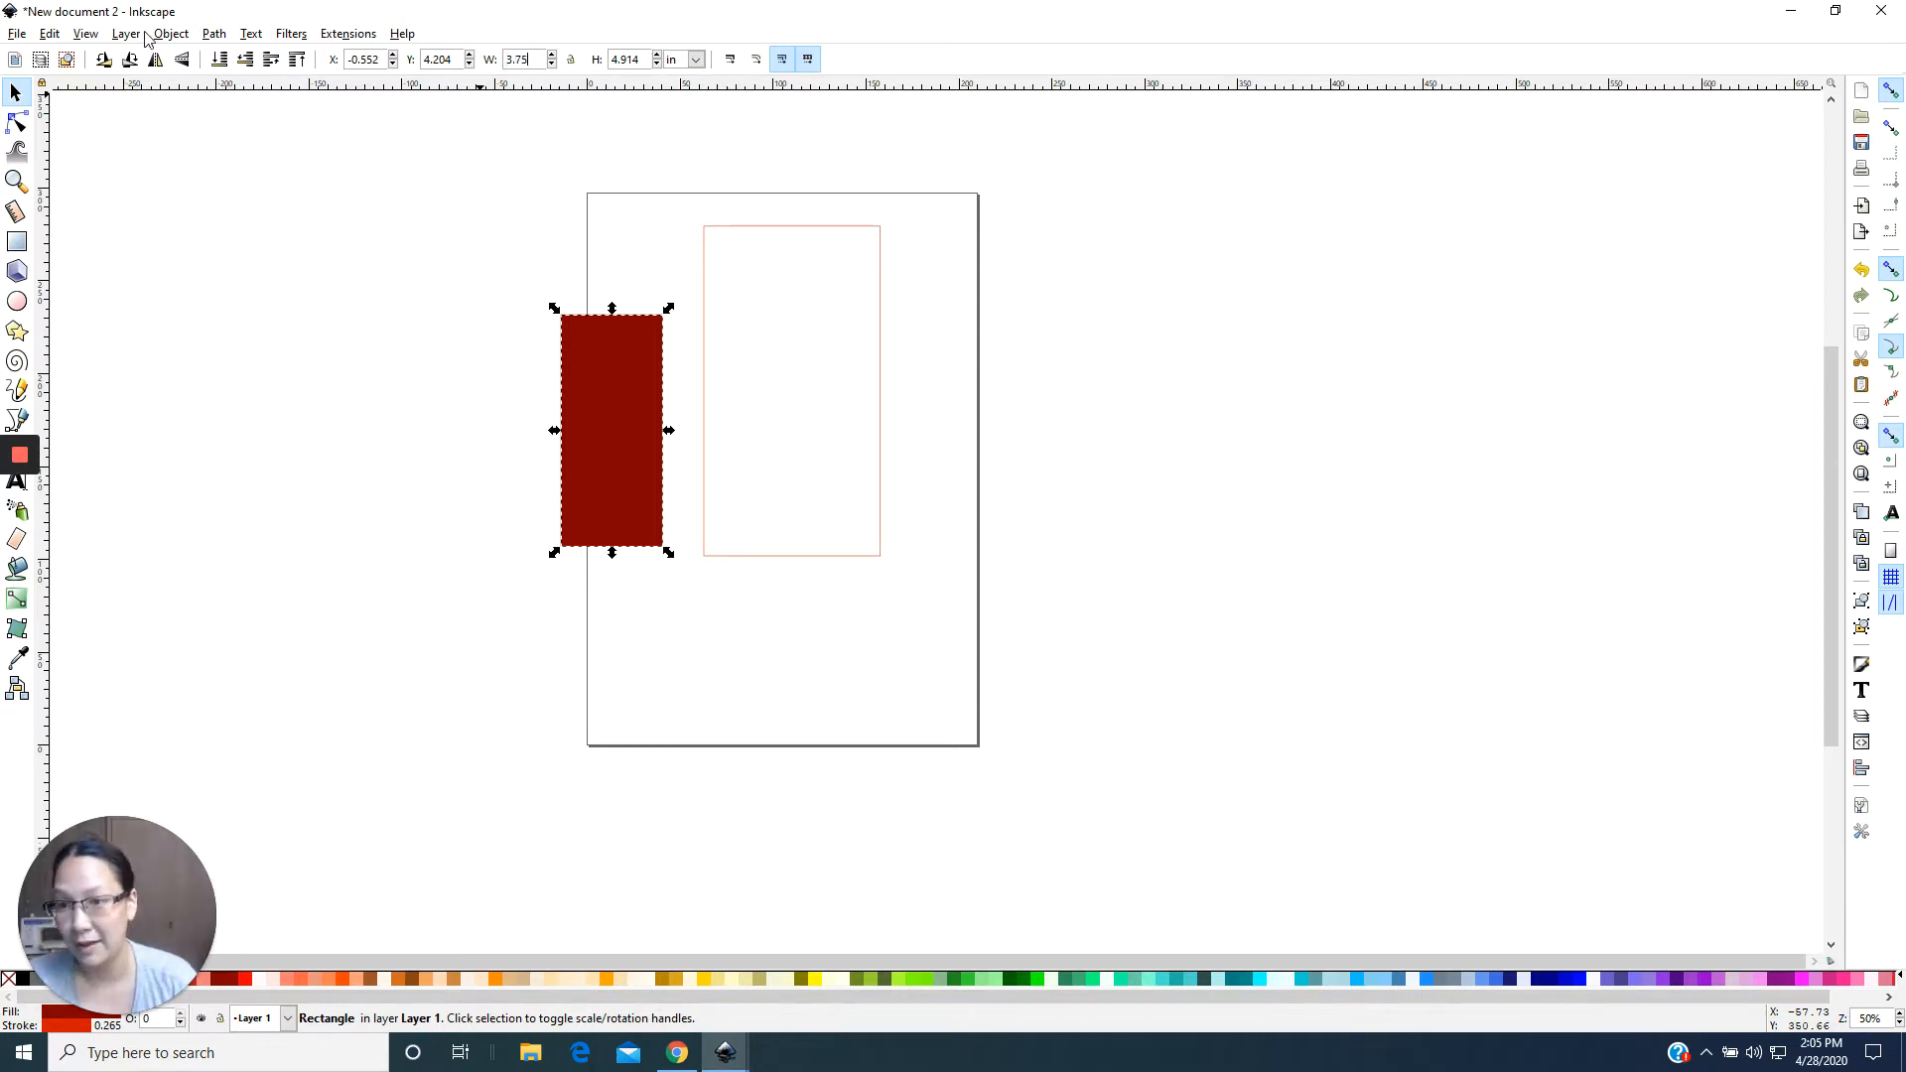
key(Tab)
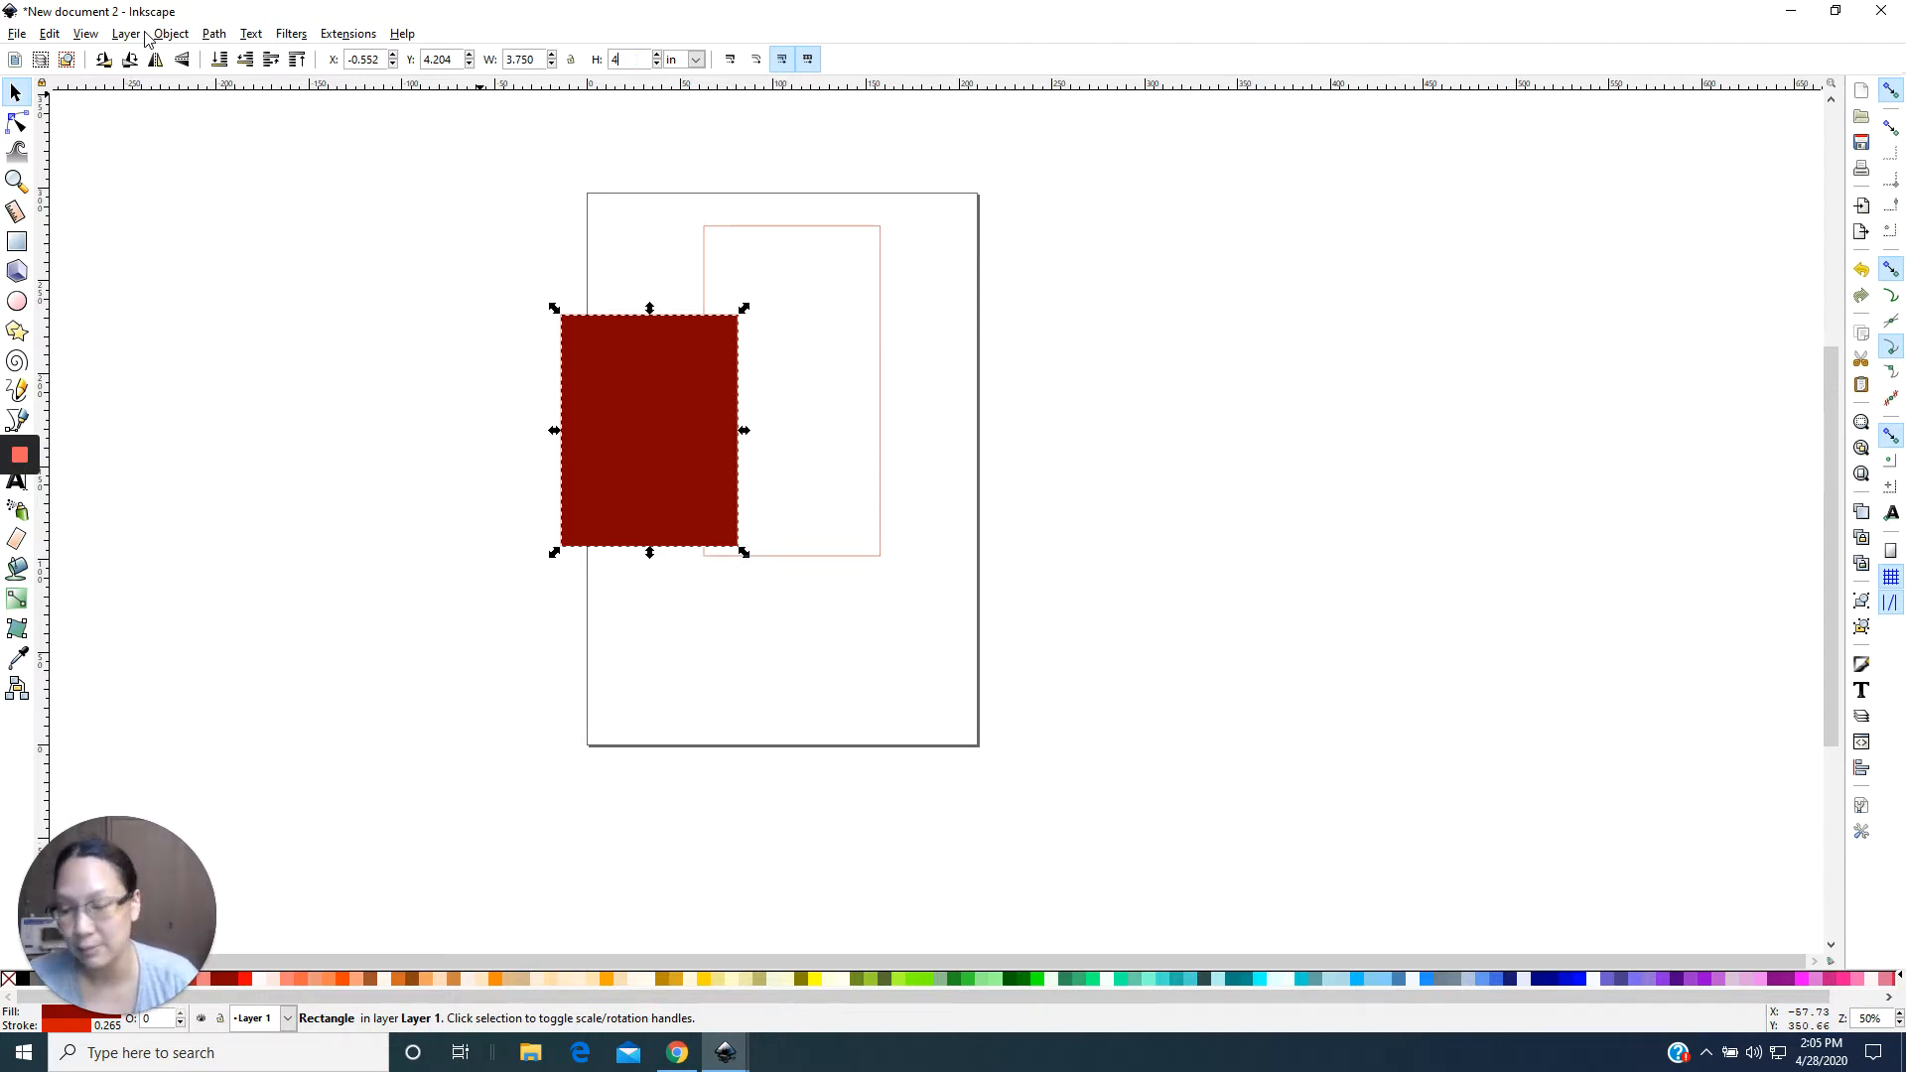
key(Return)
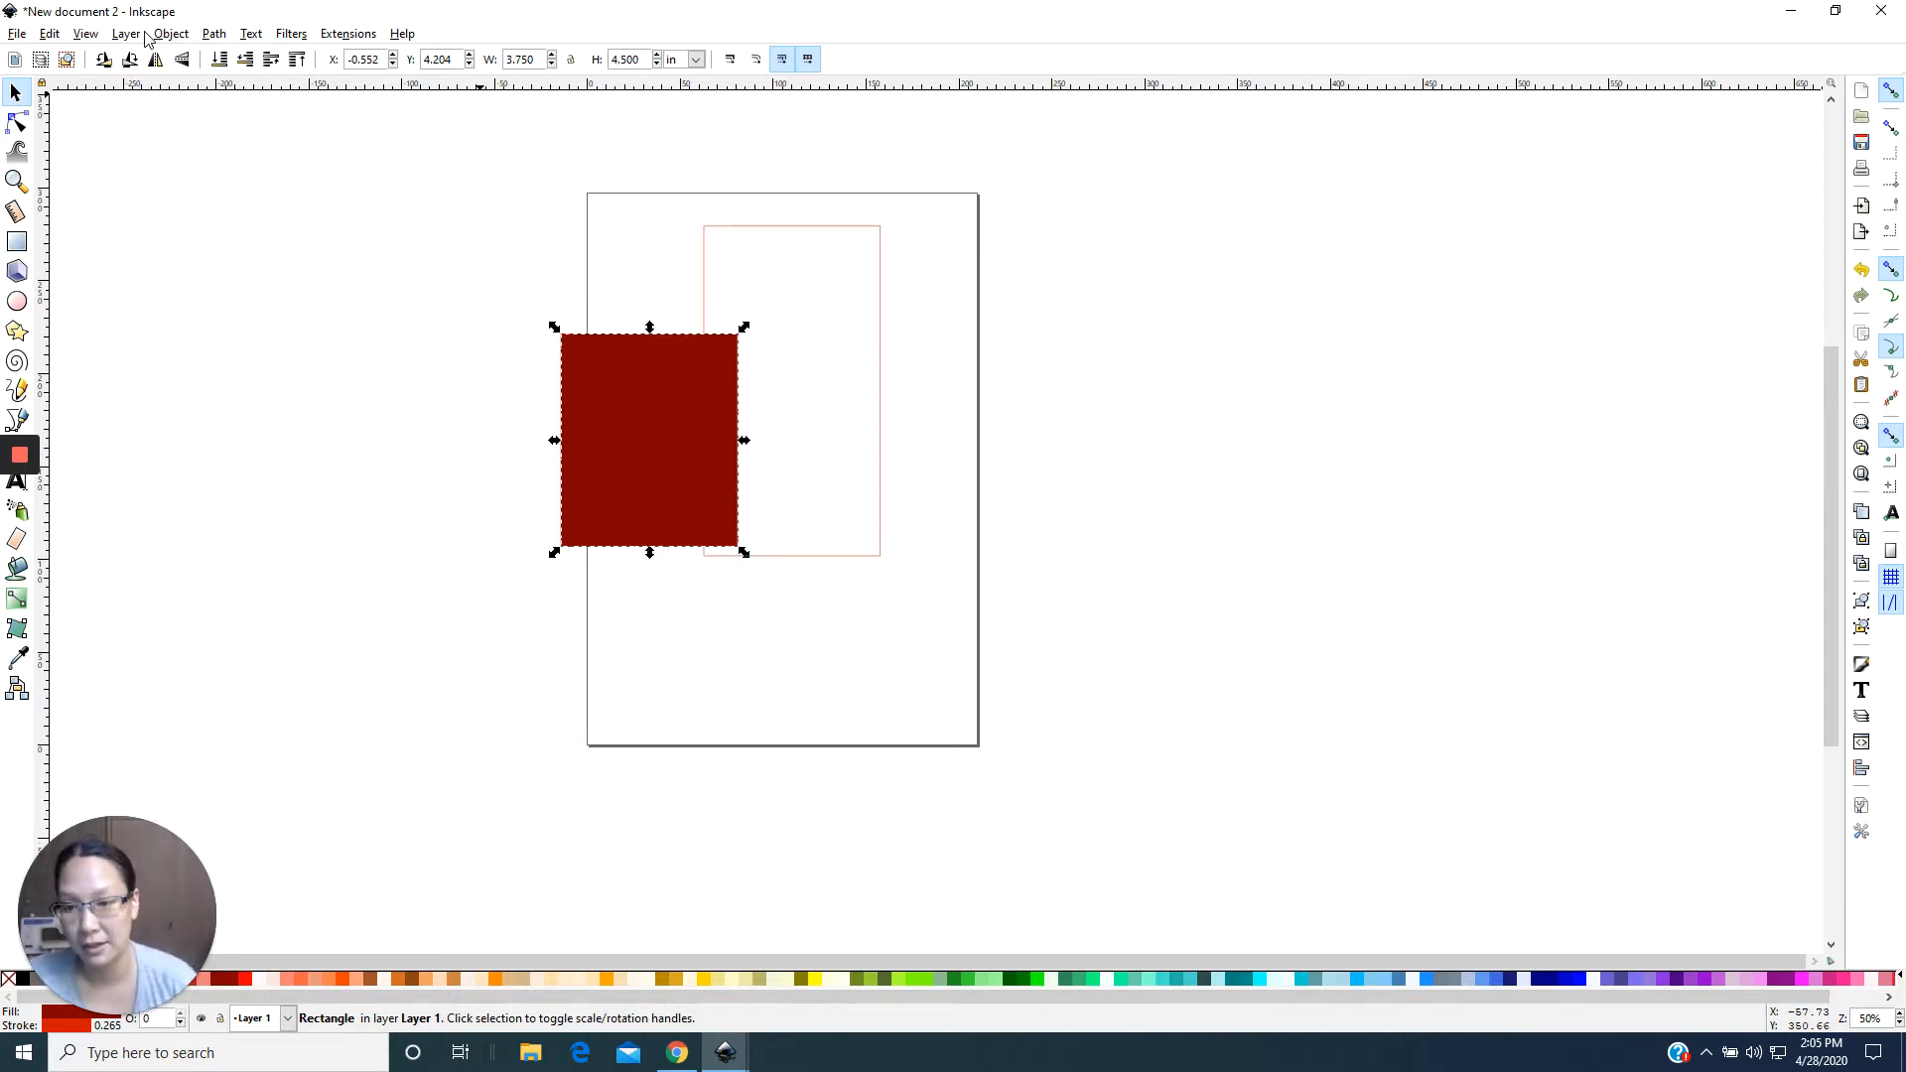
Move the maroon rectangle so its lower-right corner snaps to the outlined rectangle's lower-left corner, keeping node and path snapping on.
mouse_move(691, 501)
mouse_down()
mouse_move(540, 512)
mouse_move(679, 512)
mouse_move(657, 510)
mouse_up()
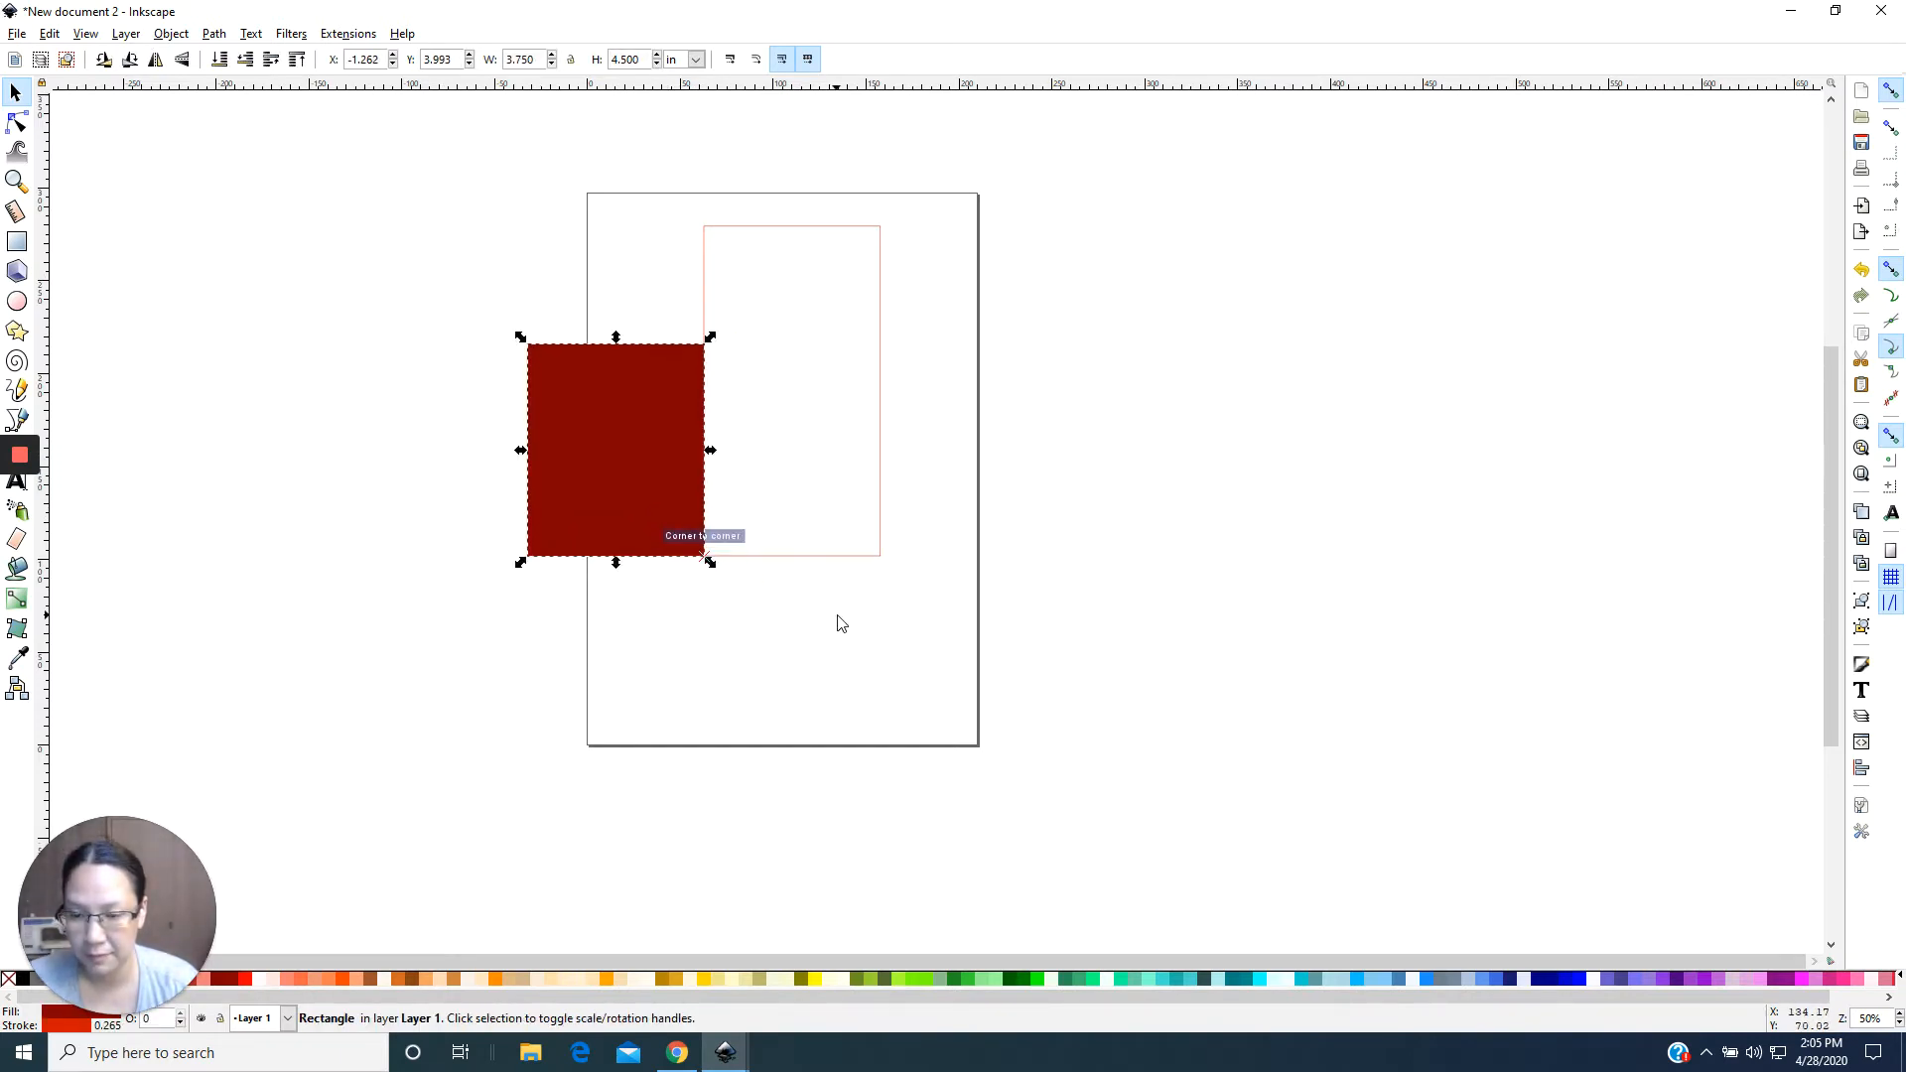
click(839, 626)
click(1889, 269)
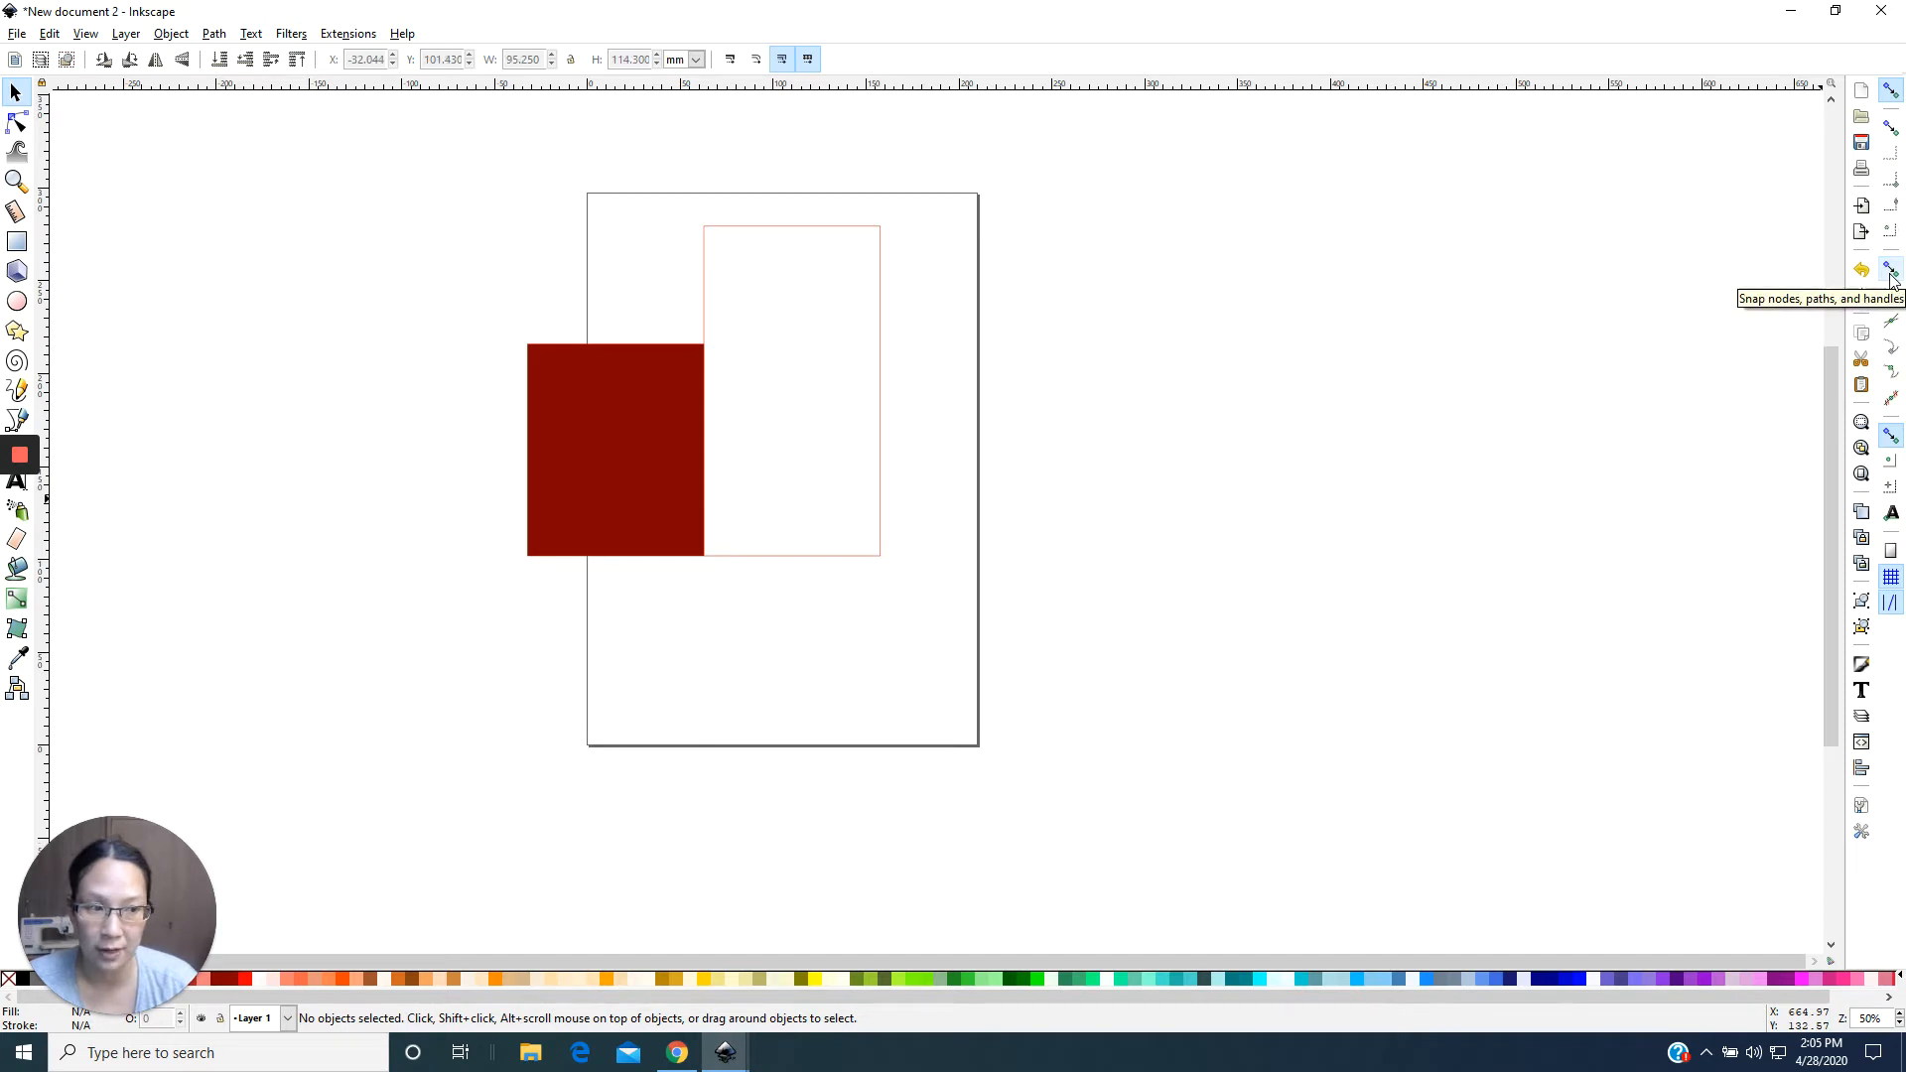
click(1890, 269)
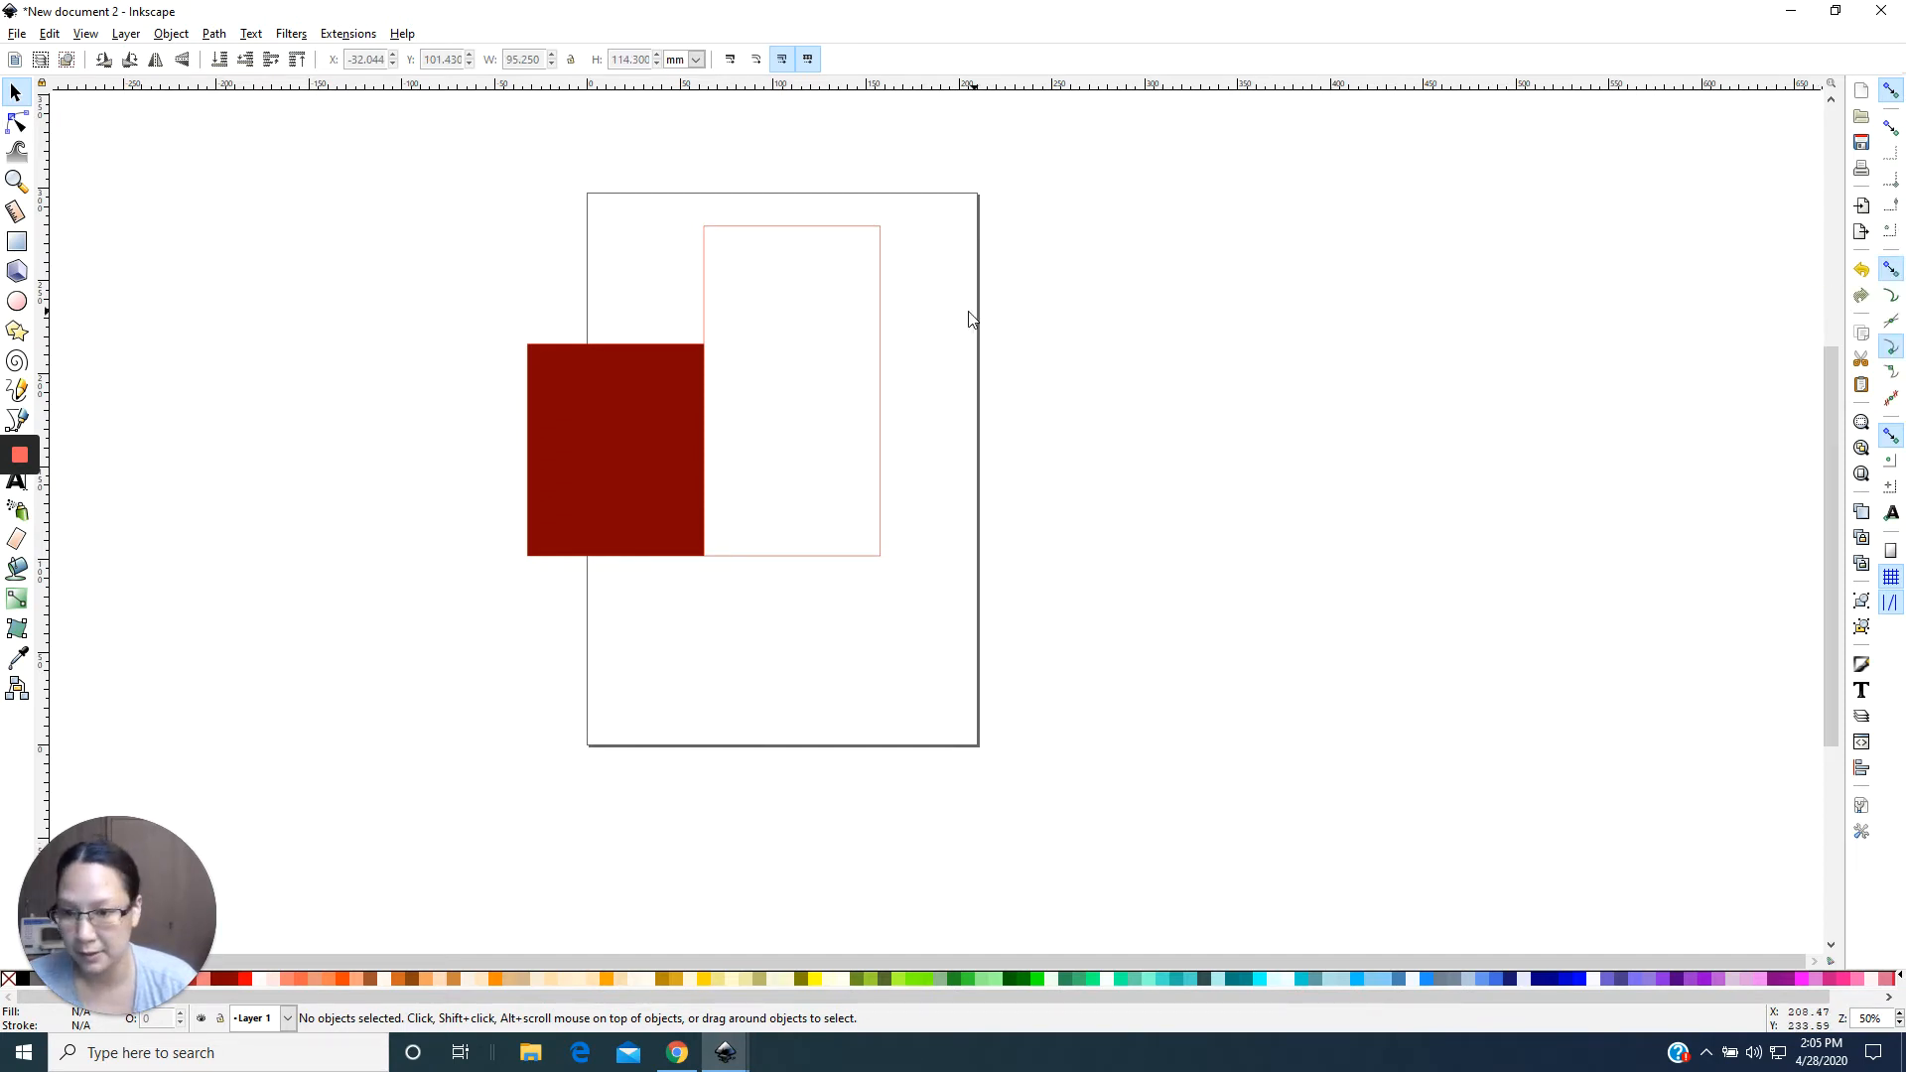
Fill the tall outlined rectangle with dark green.
click(879, 238)
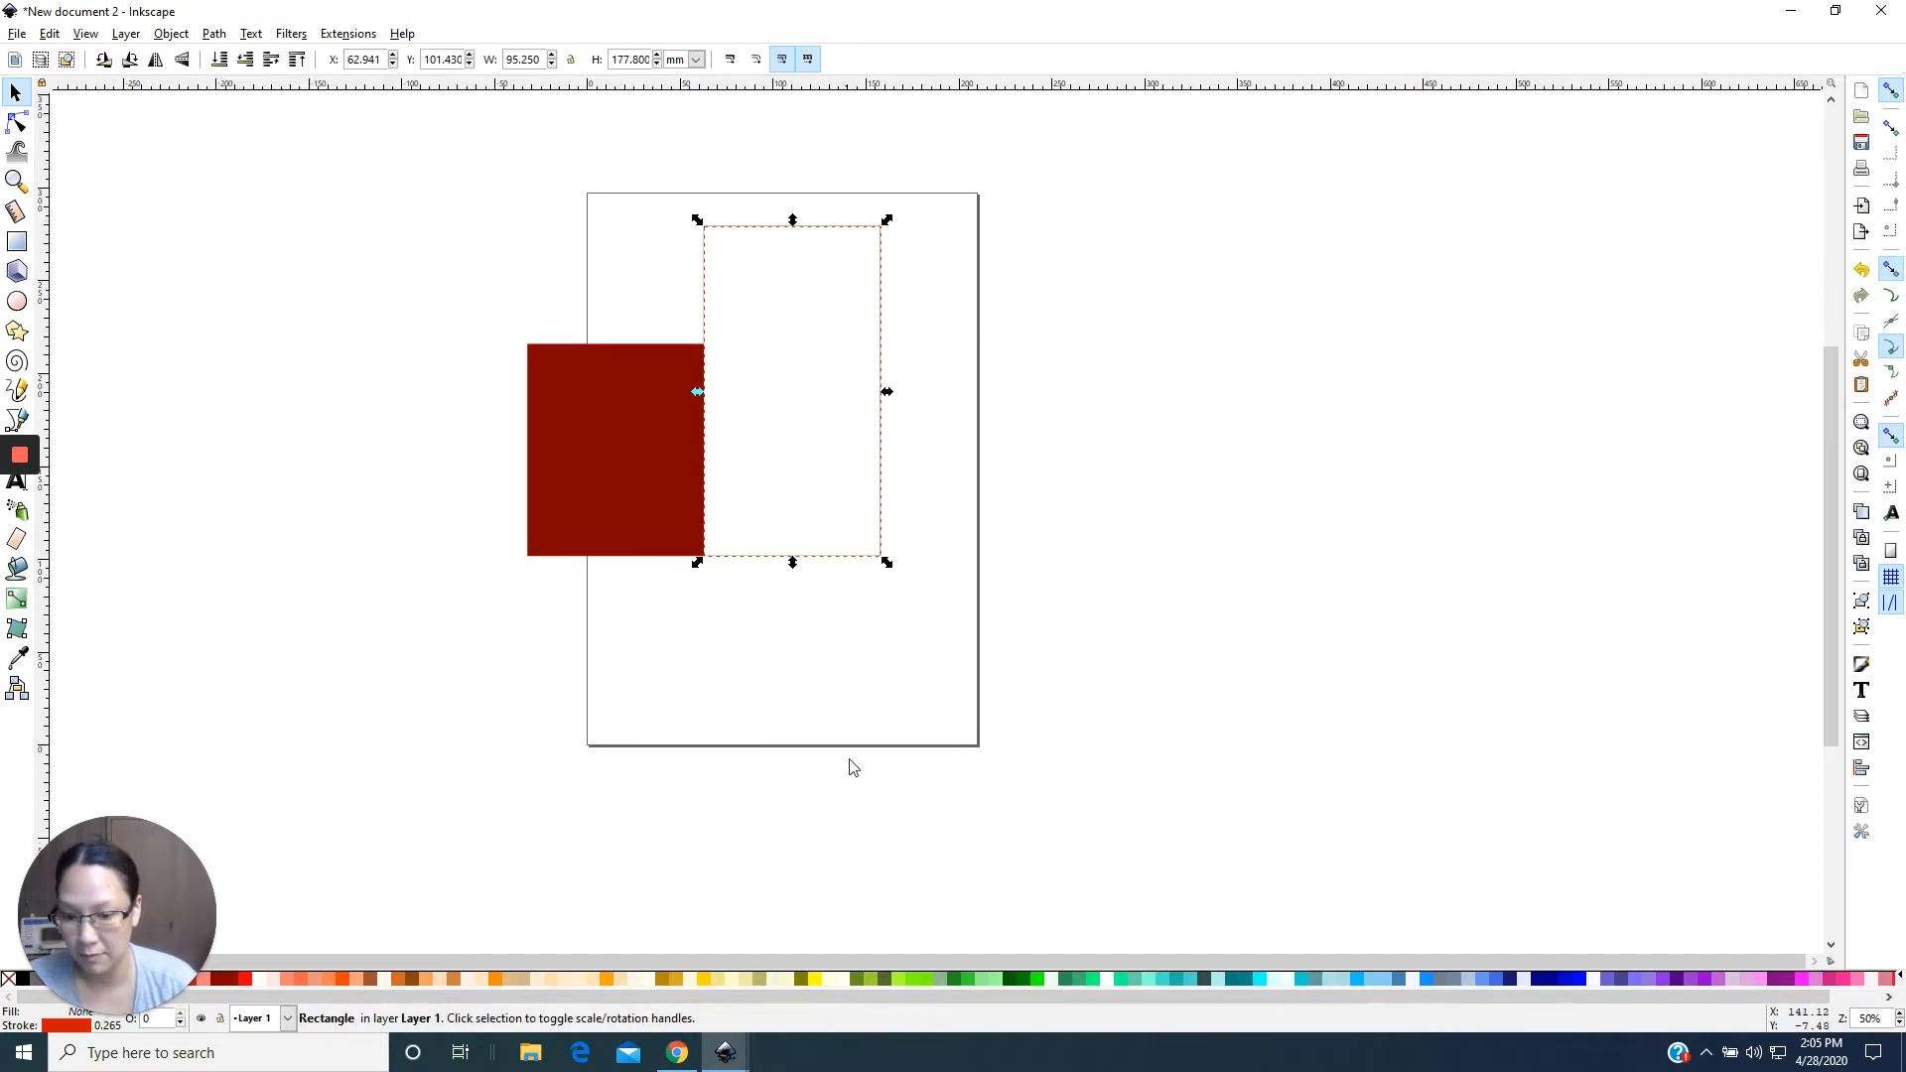
click(959, 982)
click(854, 667)
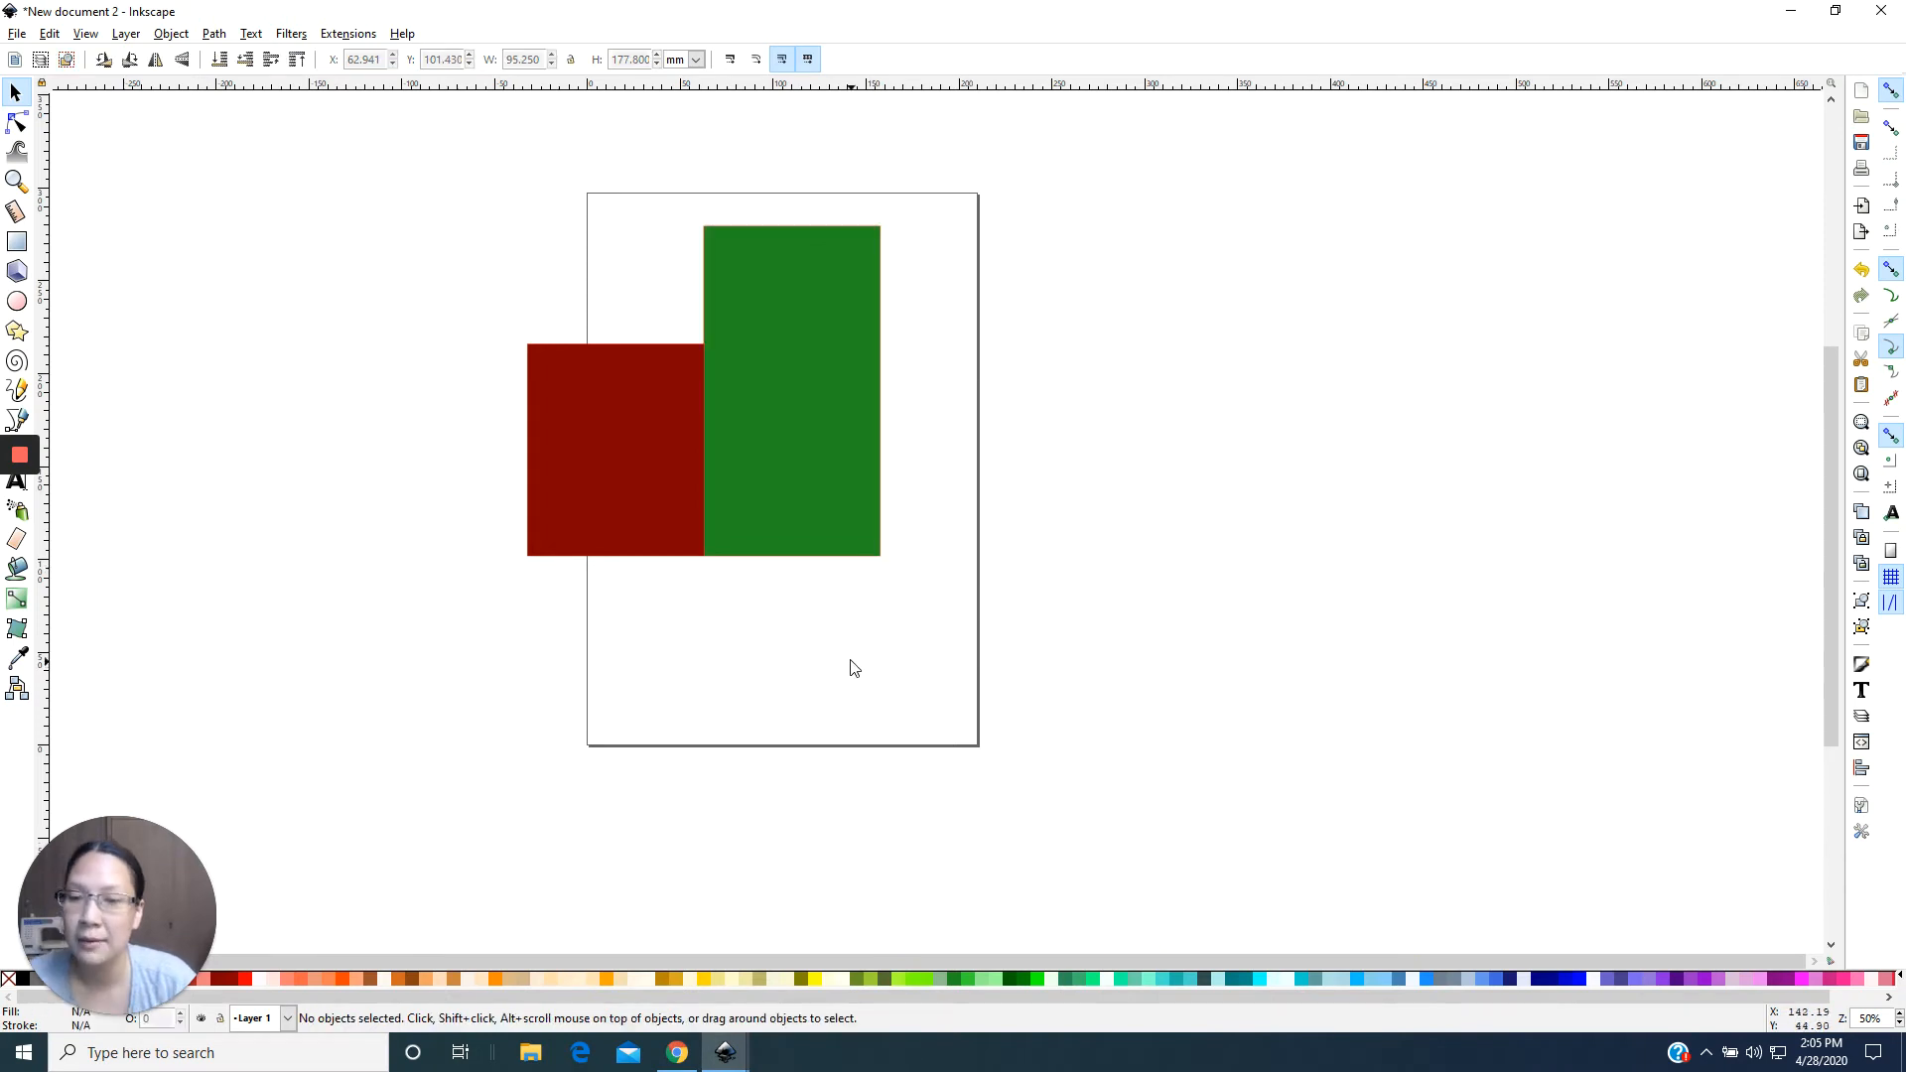
Draw a green rectangle about 45 mm wide and 103 mm high to the left of the maroon rectangle.
click(604, 470)
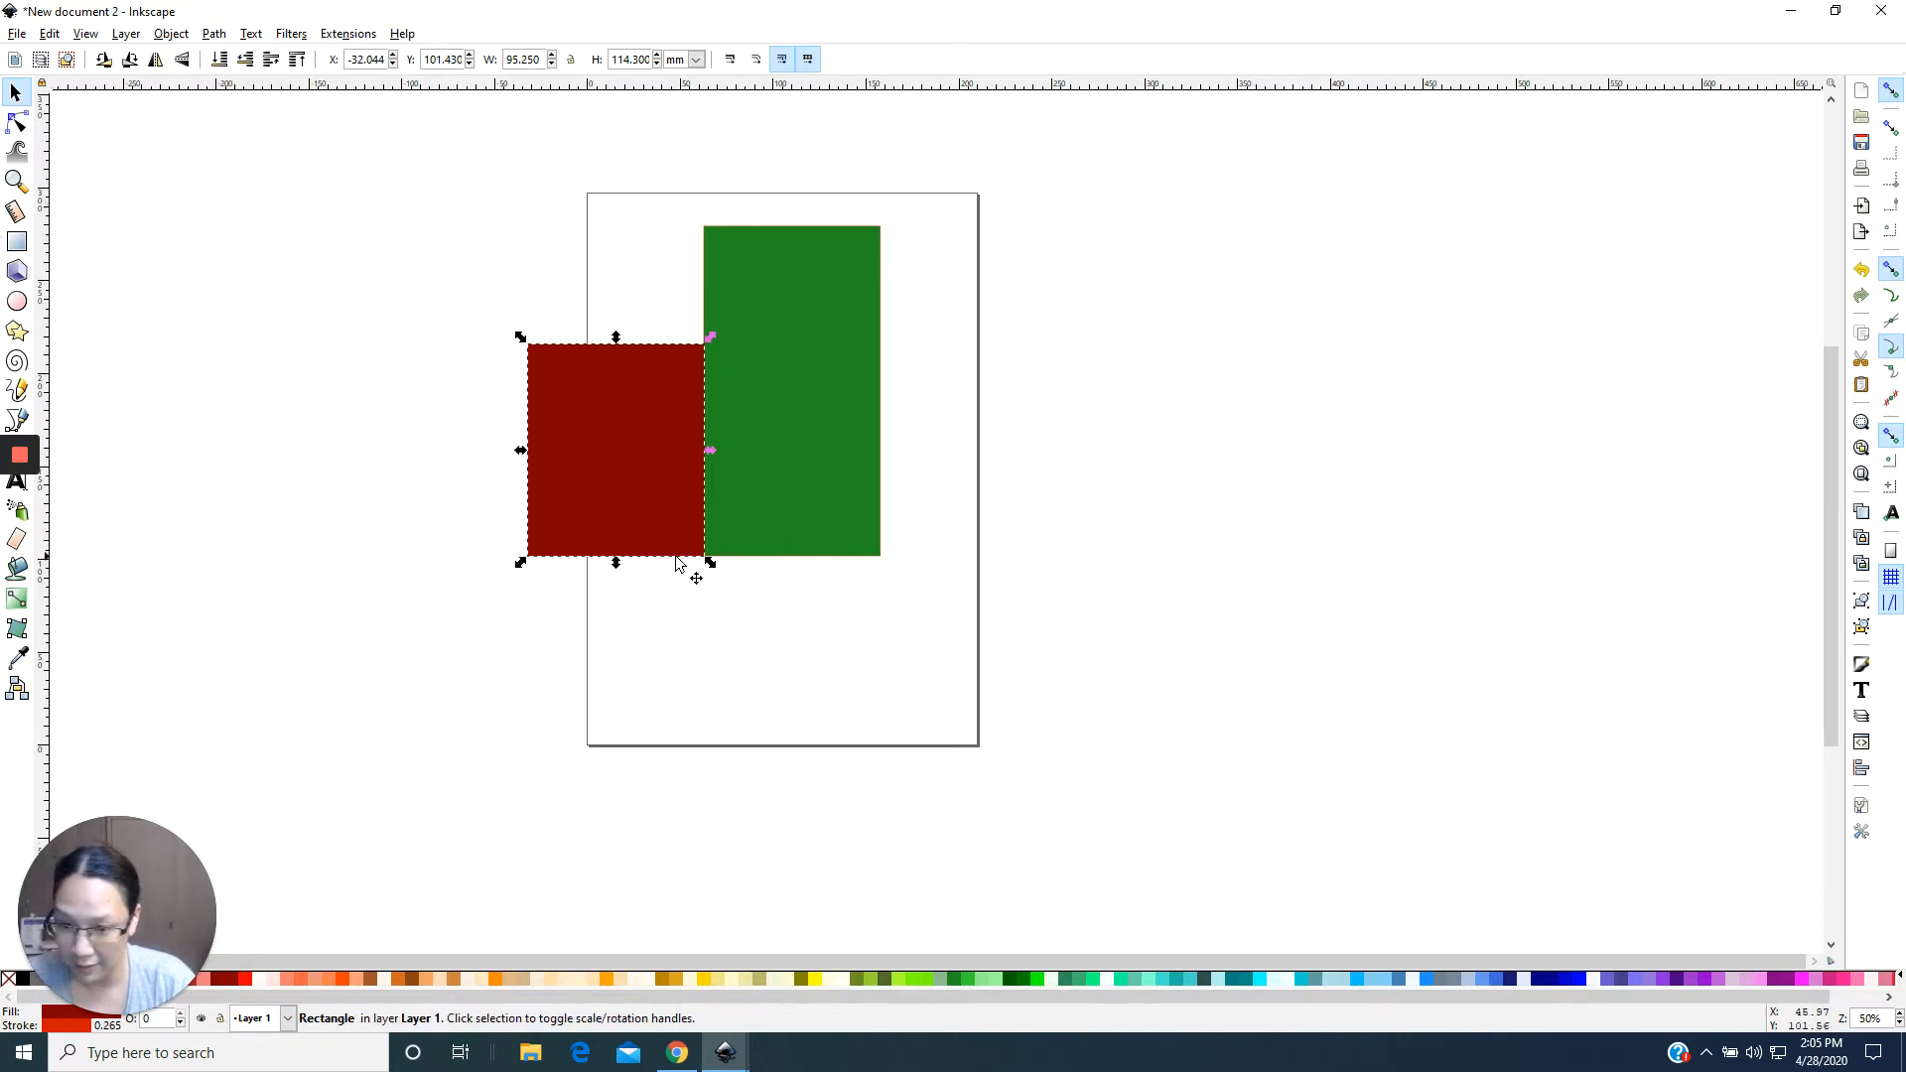
click(17, 241)
drag(411, 349, 496, 541)
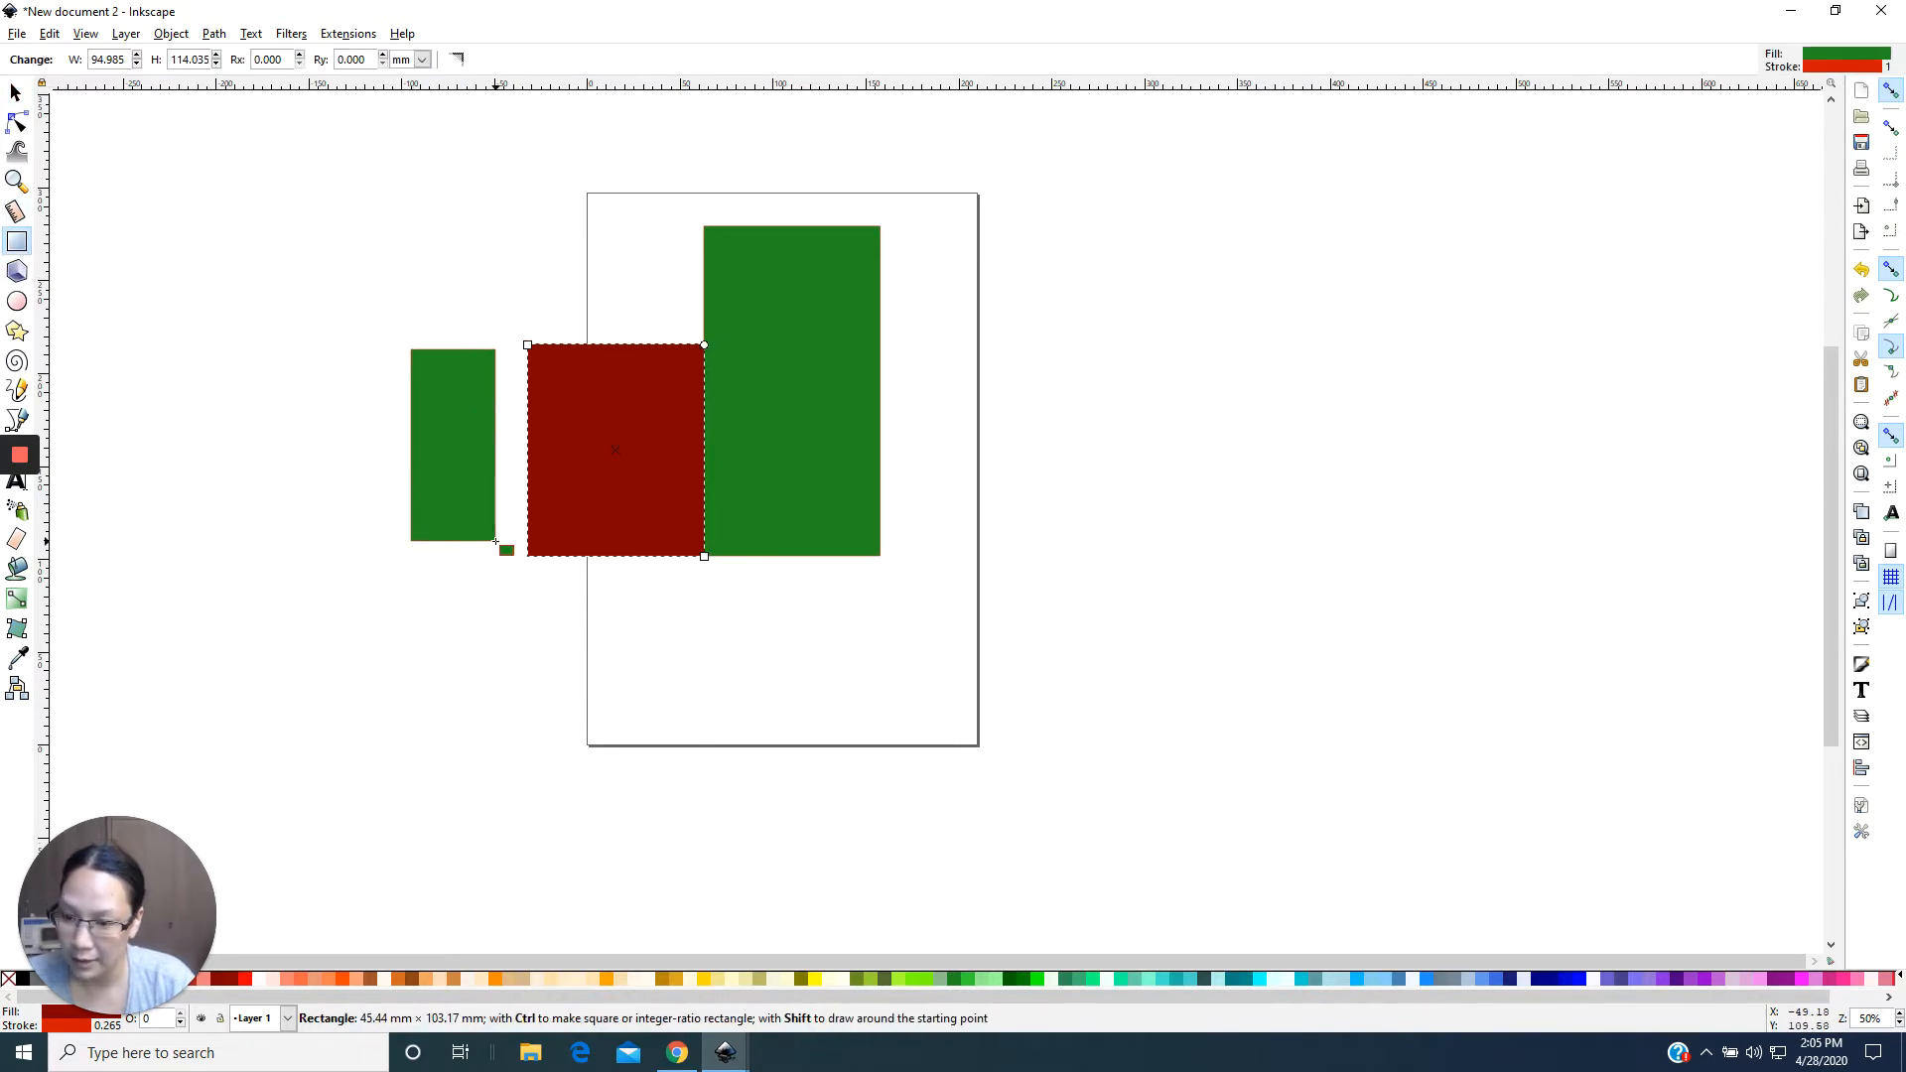
Resize the new green rectangle to 0.5 in wide by 4.5 in high and snap it against the maroon rectangle's left edge.
click(417, 64)
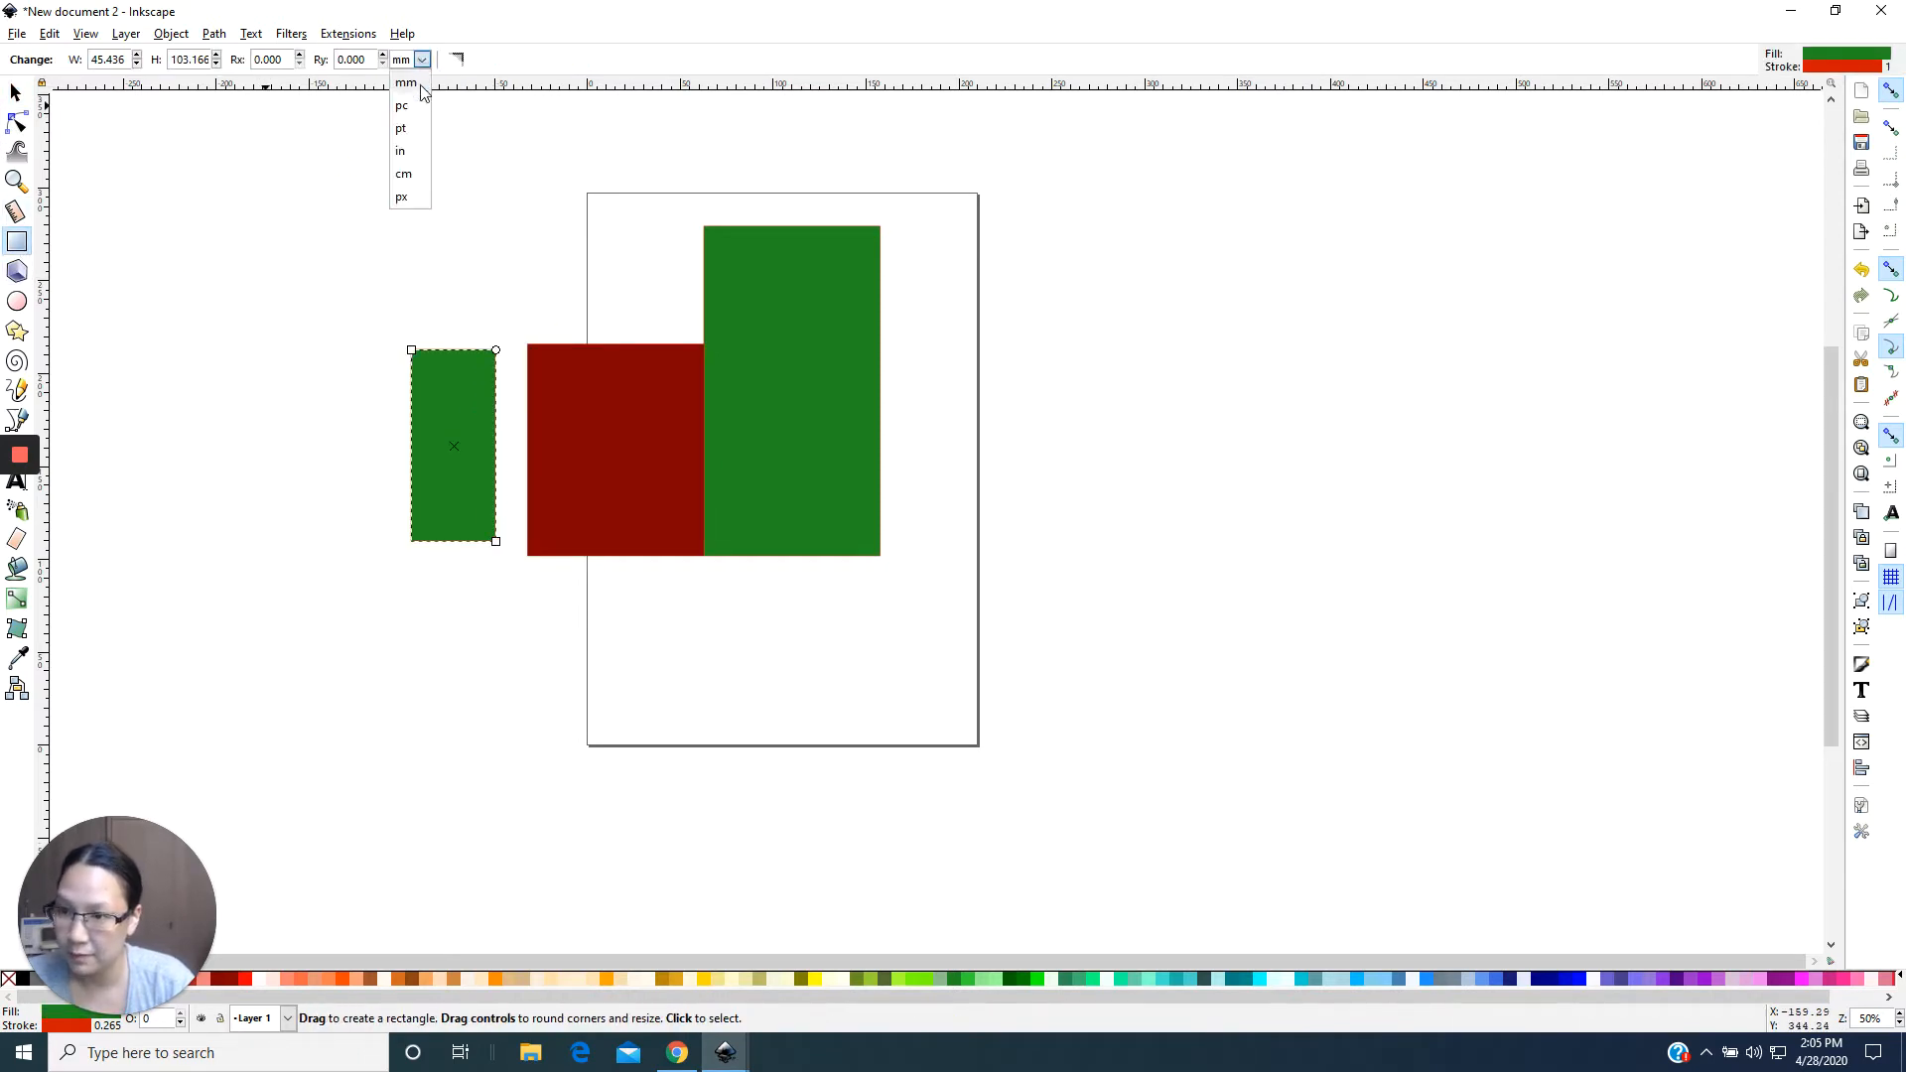
click(405, 123)
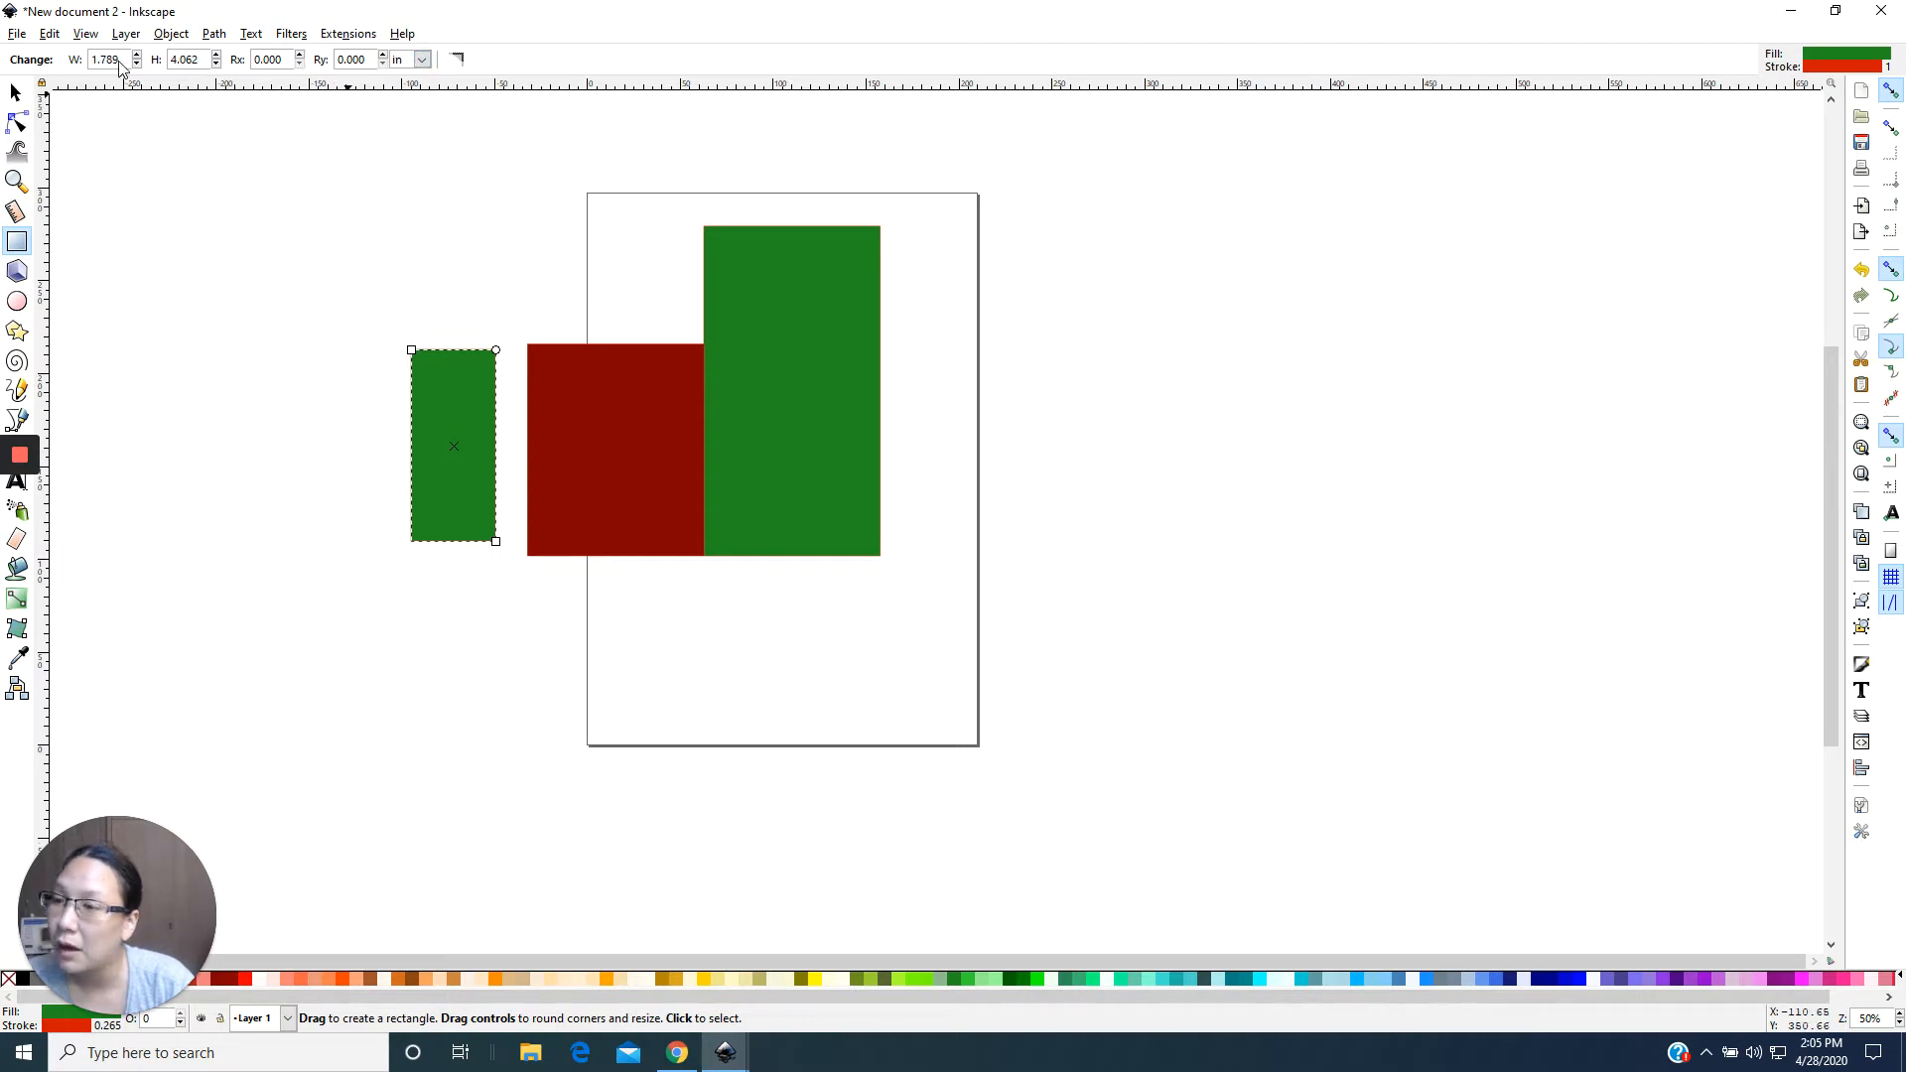
drag(120, 61, 80, 62)
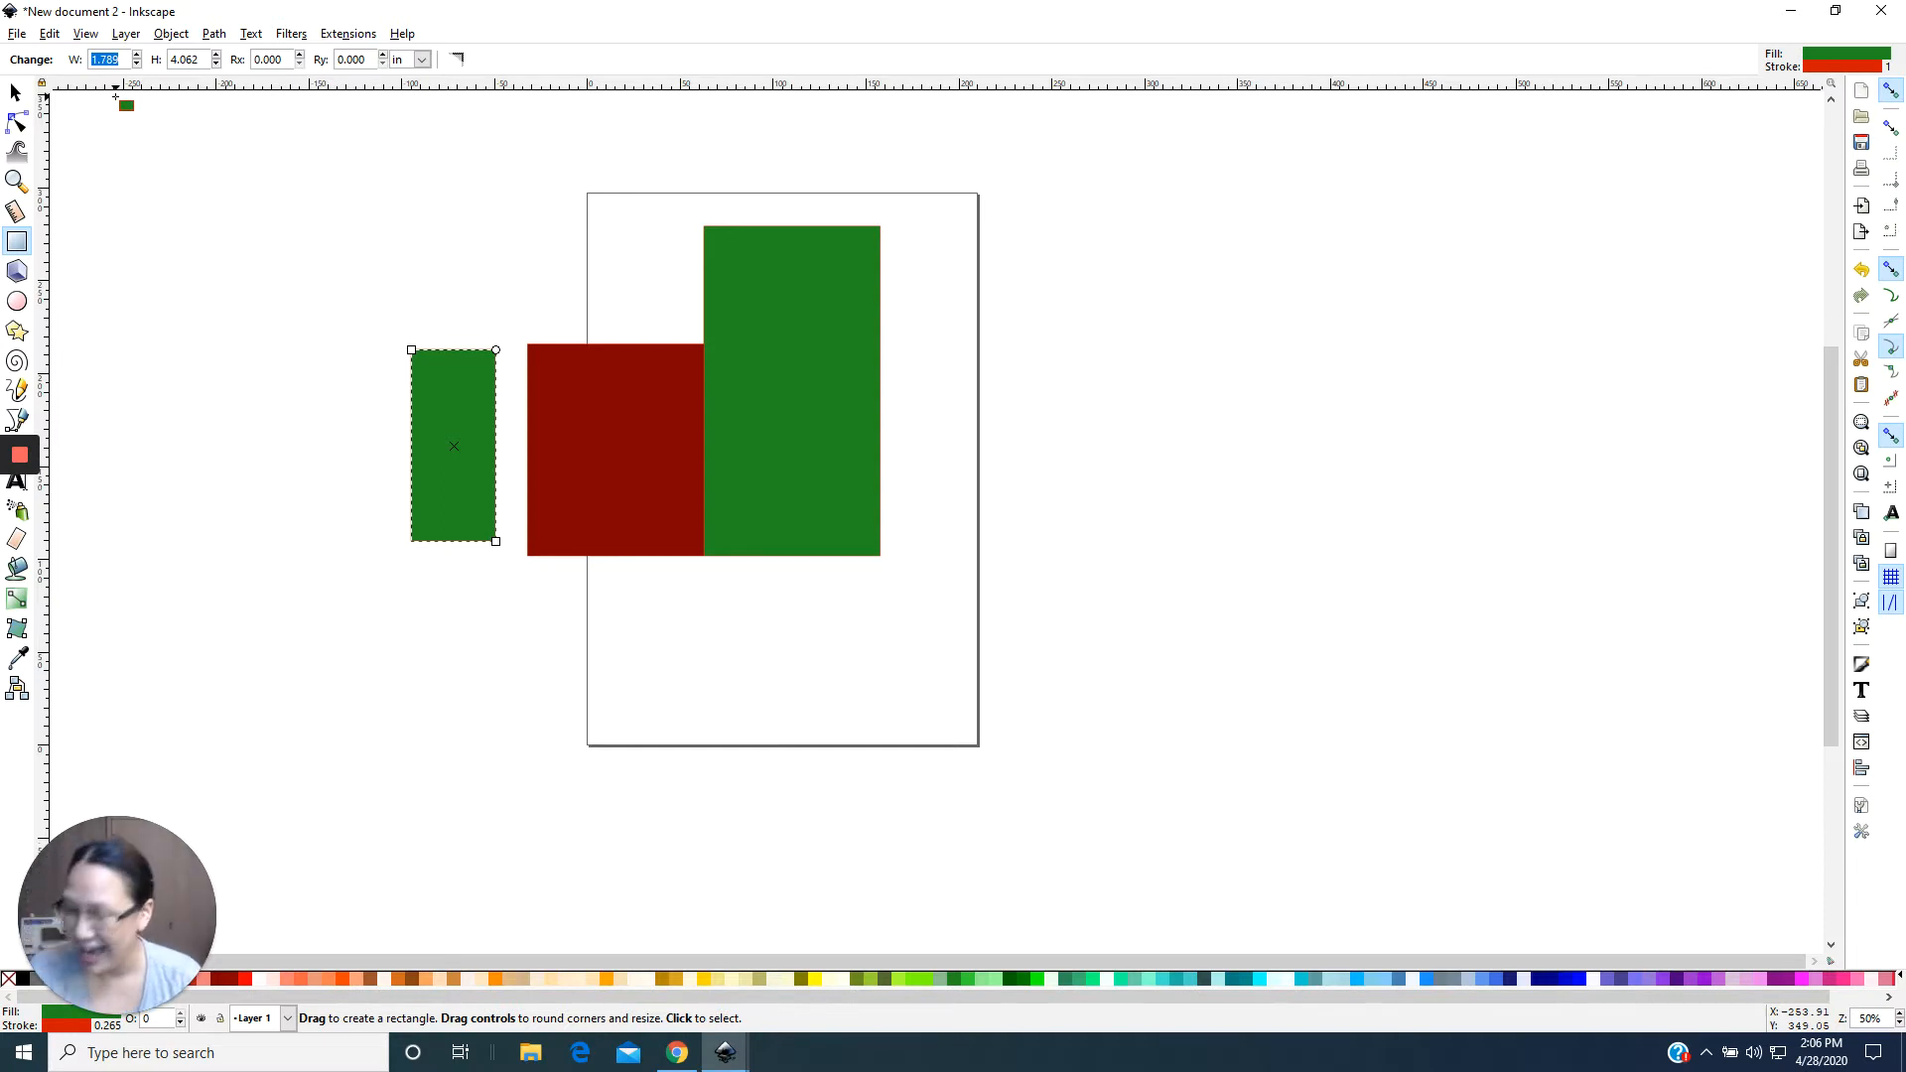
text(4.)
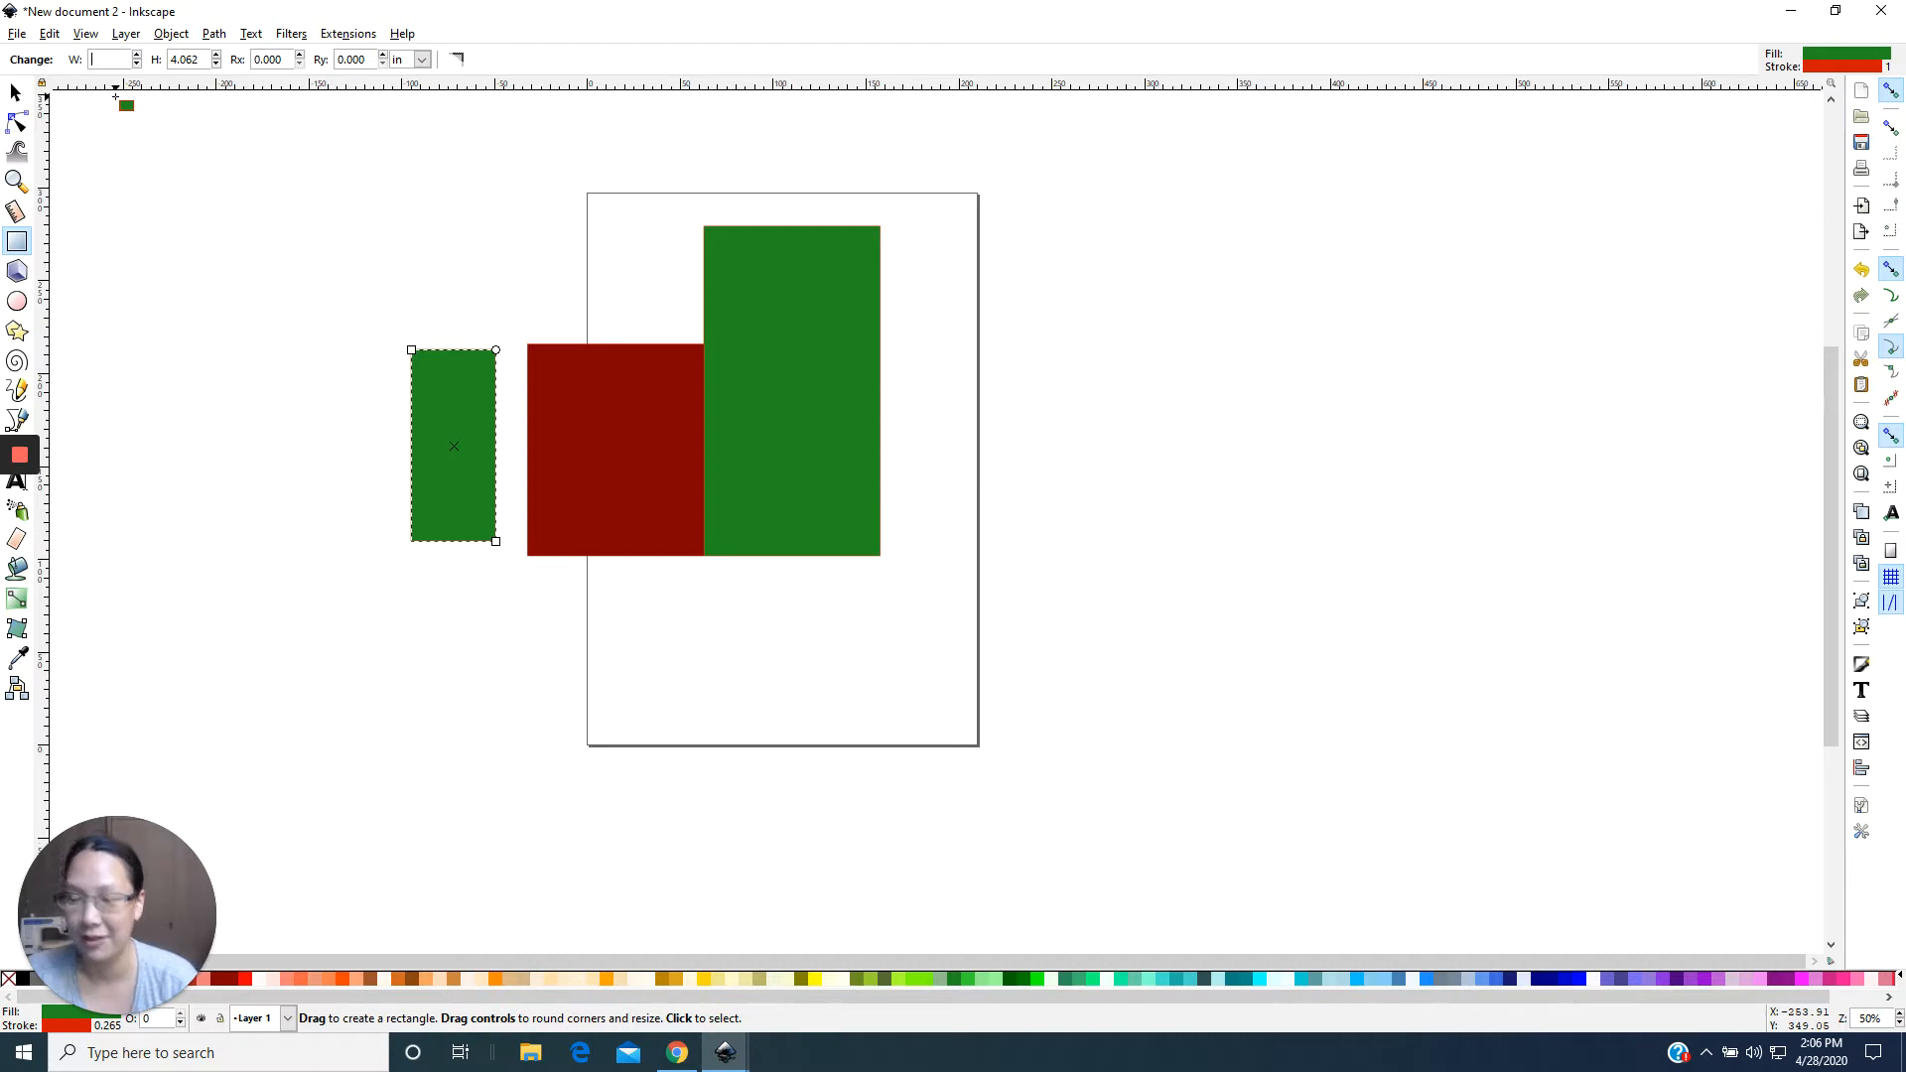
key(Tab)
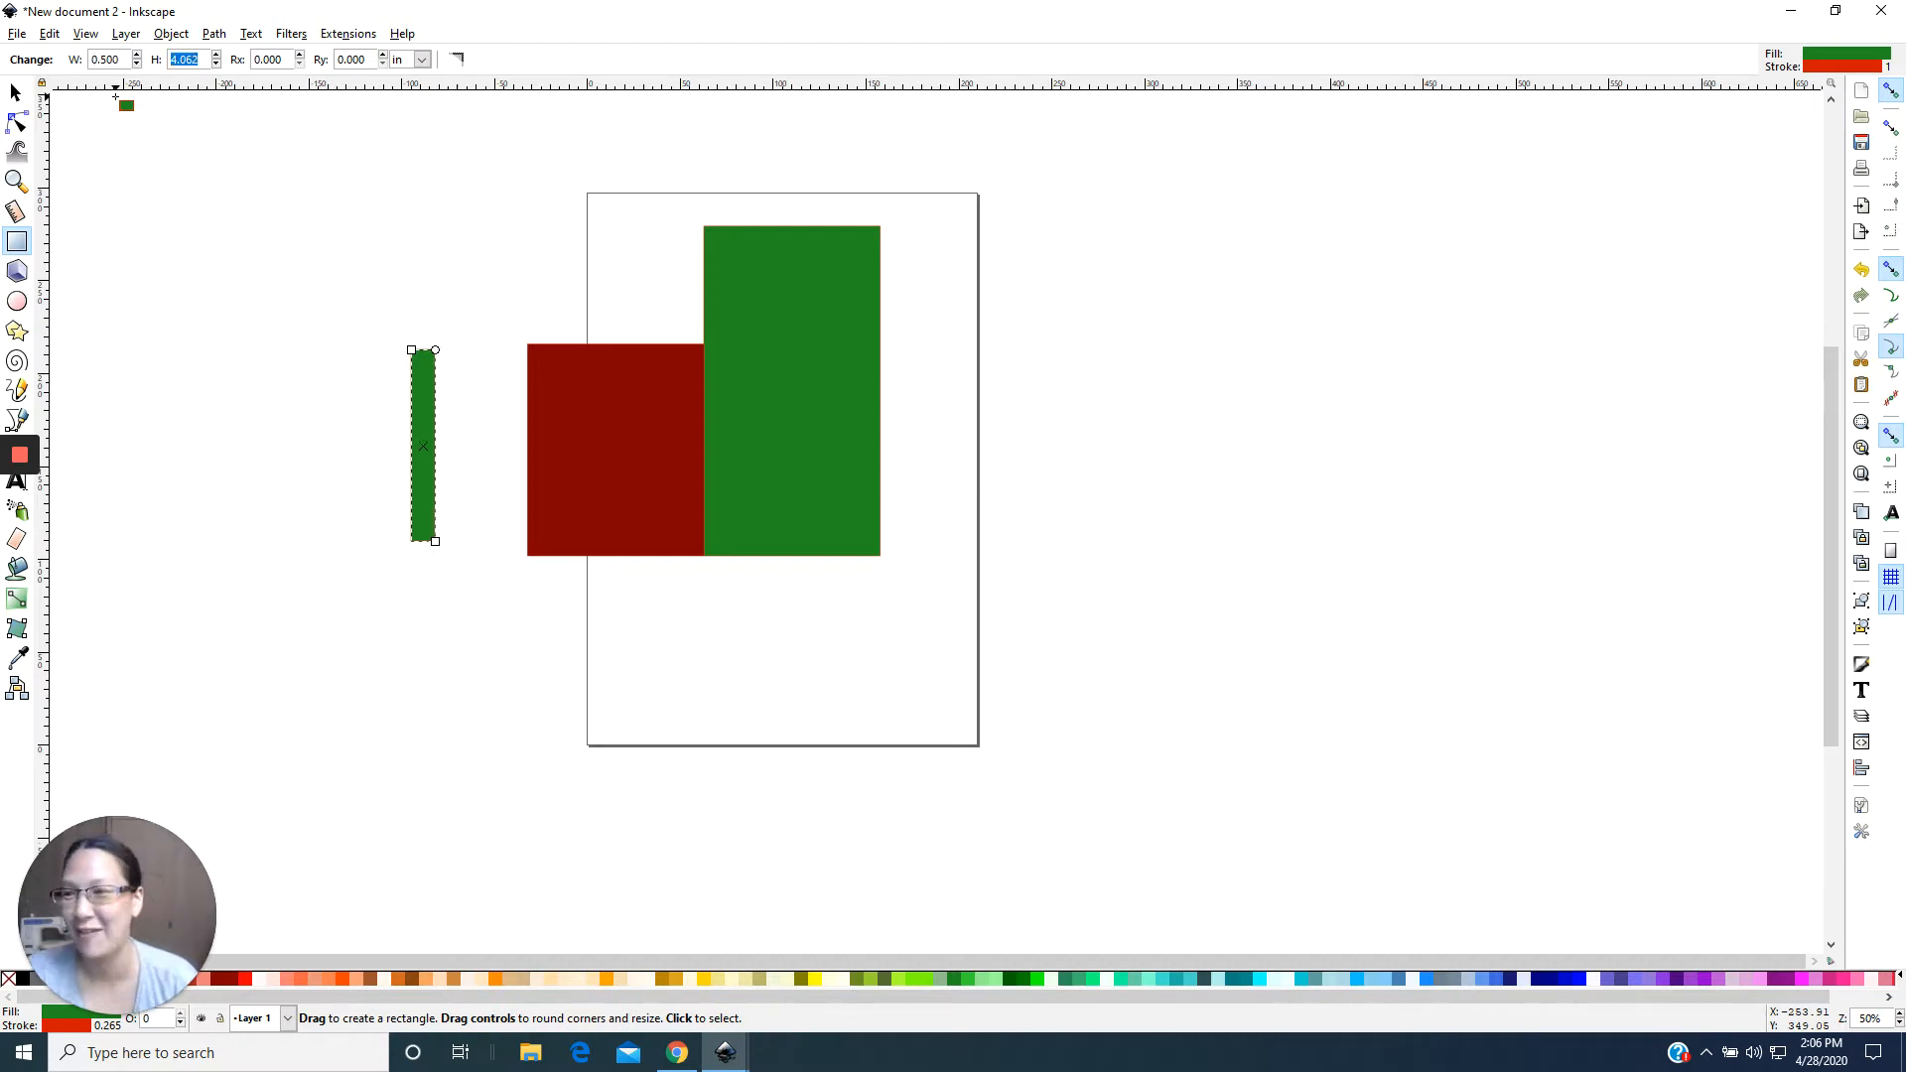
key(Return)
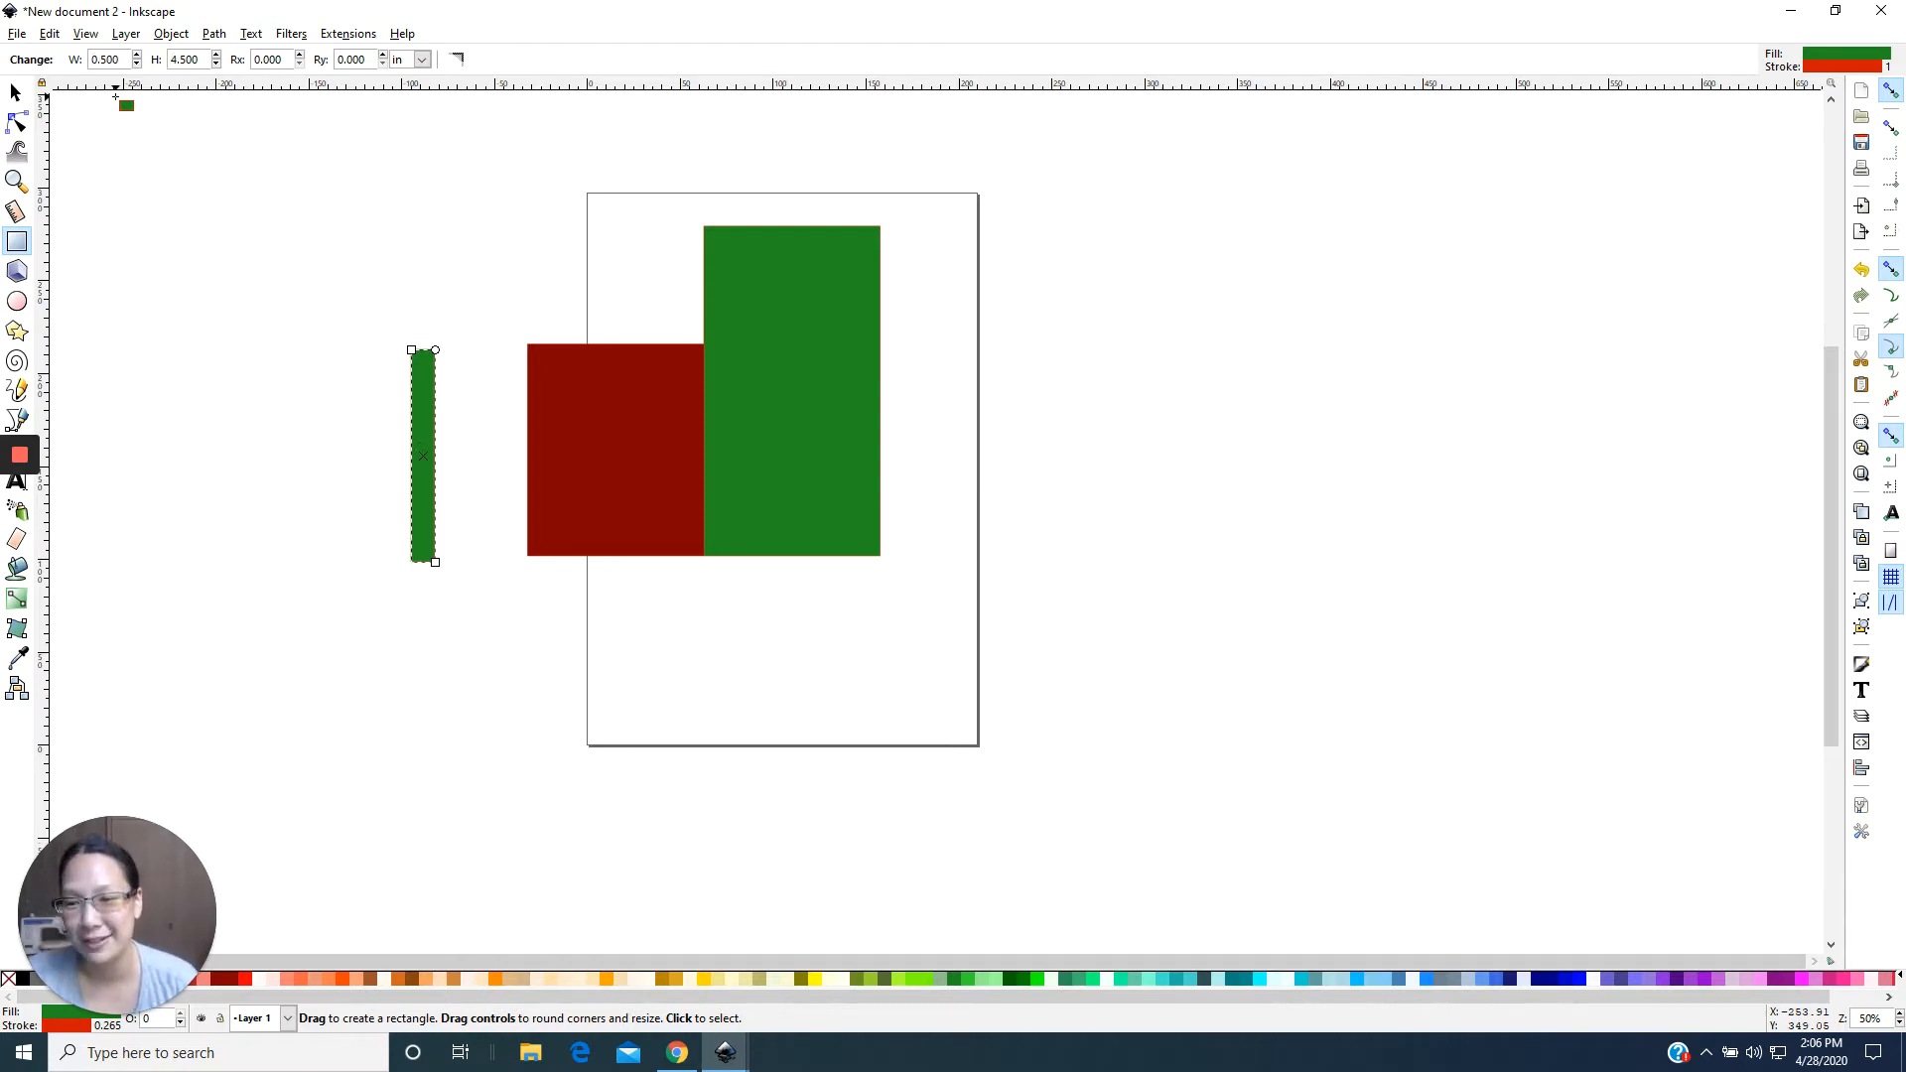
click(17, 93)
drag(429, 407, 521, 395)
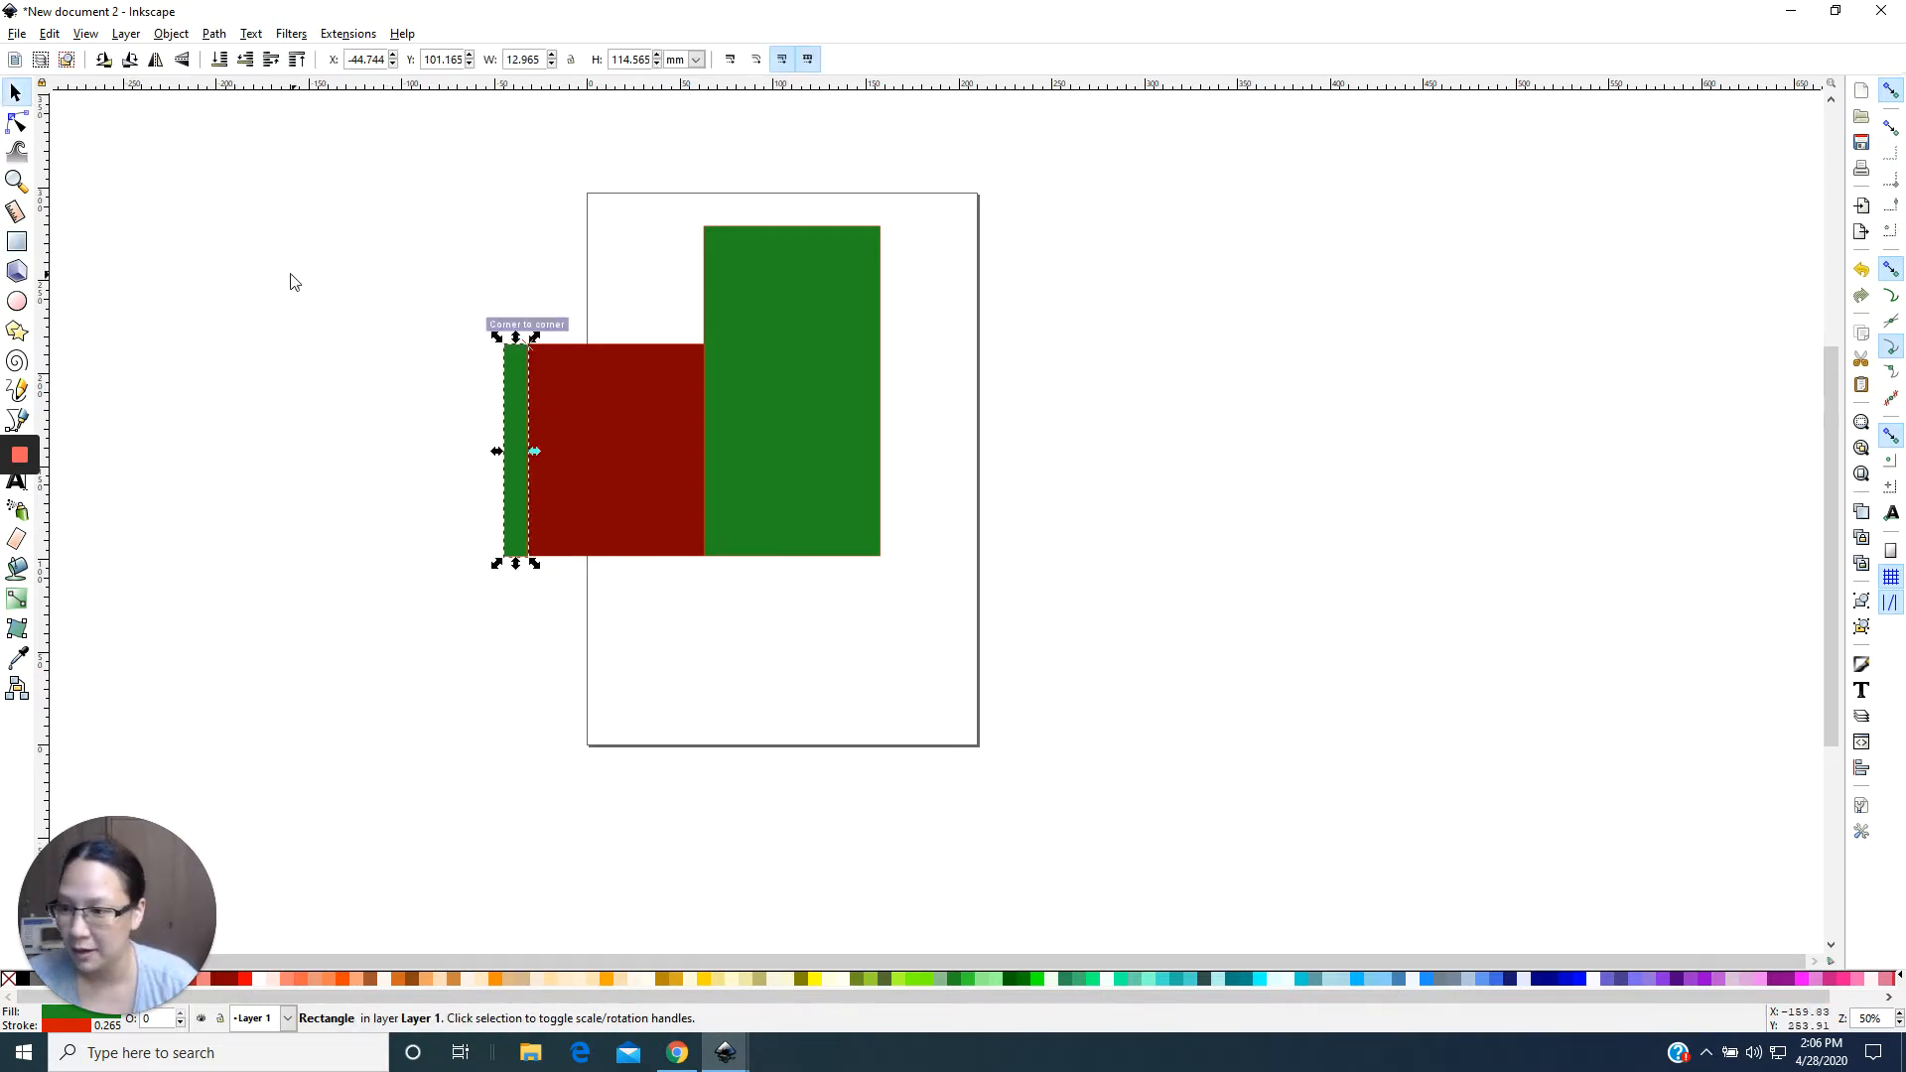
Draw a horizontal green rectangle about 1.05 in high above the left side of the maroon one and set its width to 3.75 in.
click(17, 241)
drag(331, 237, 492, 287)
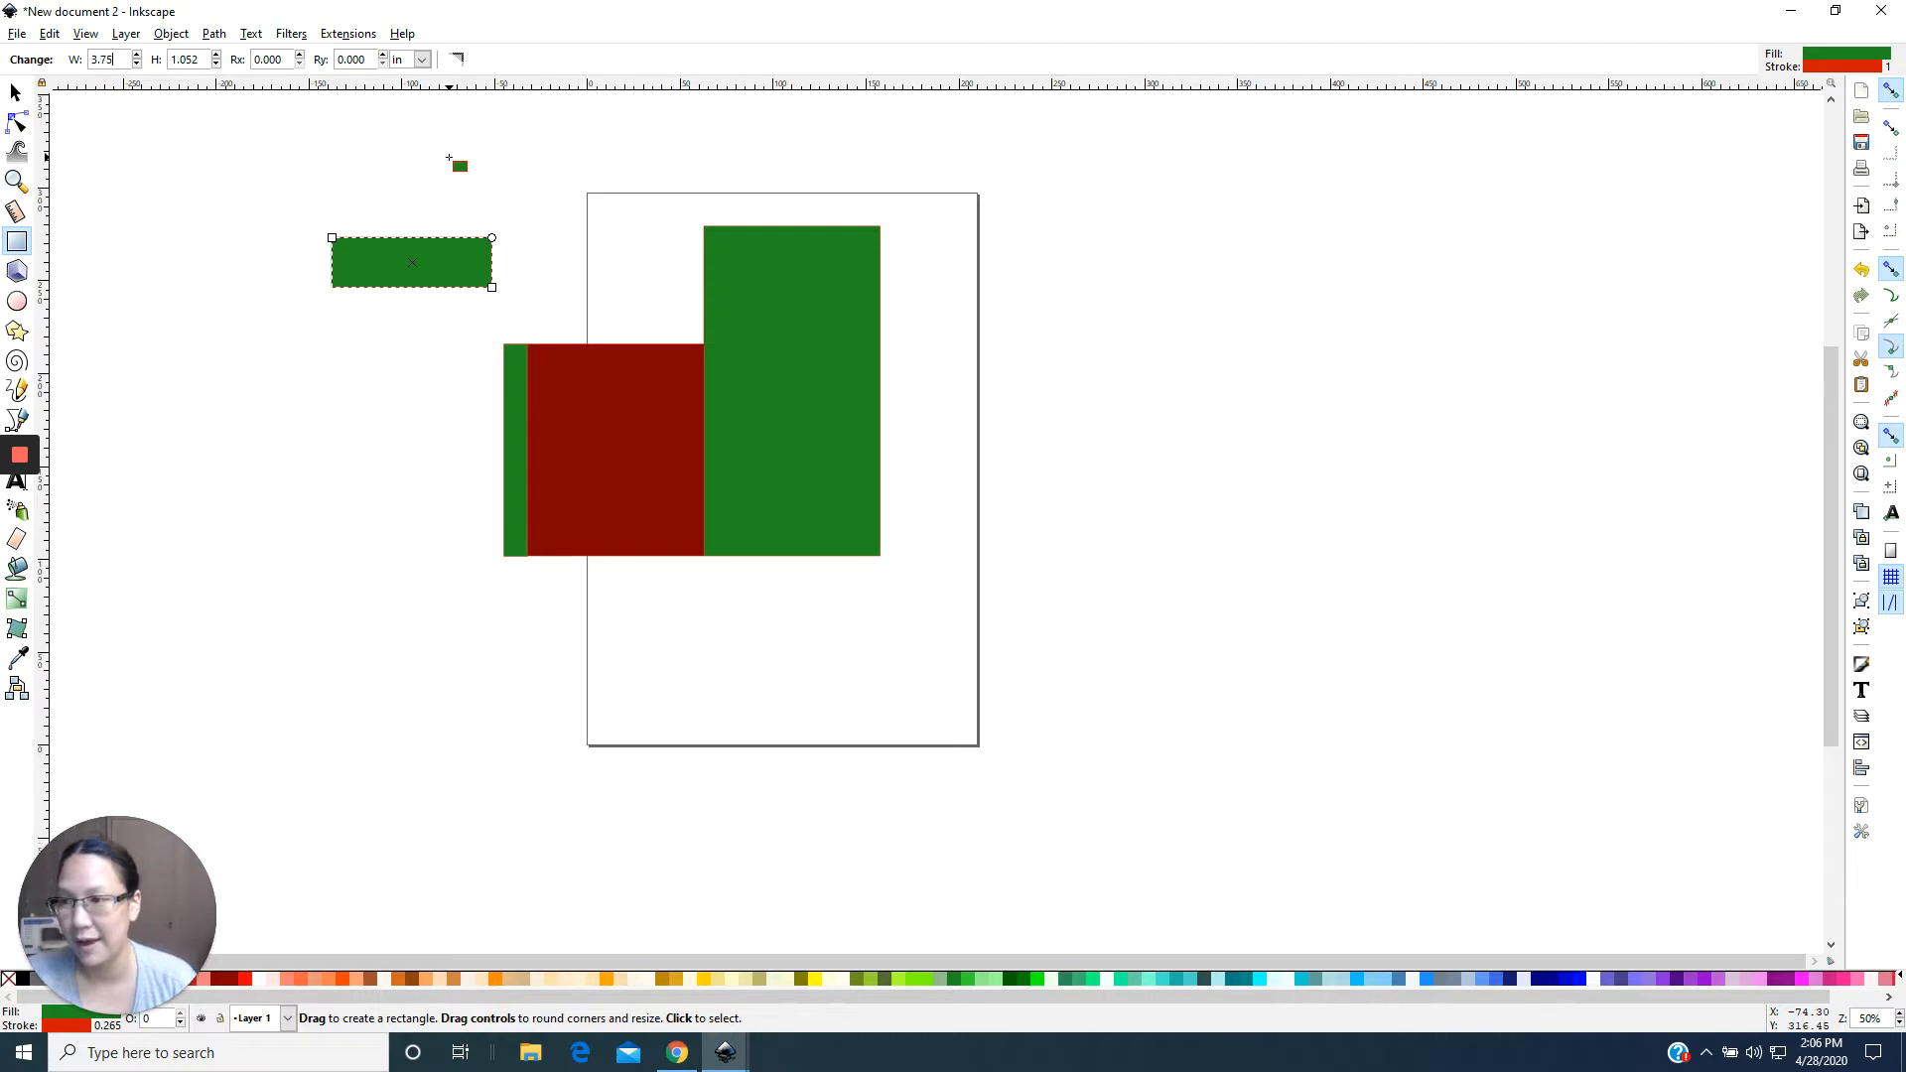
key(Return)
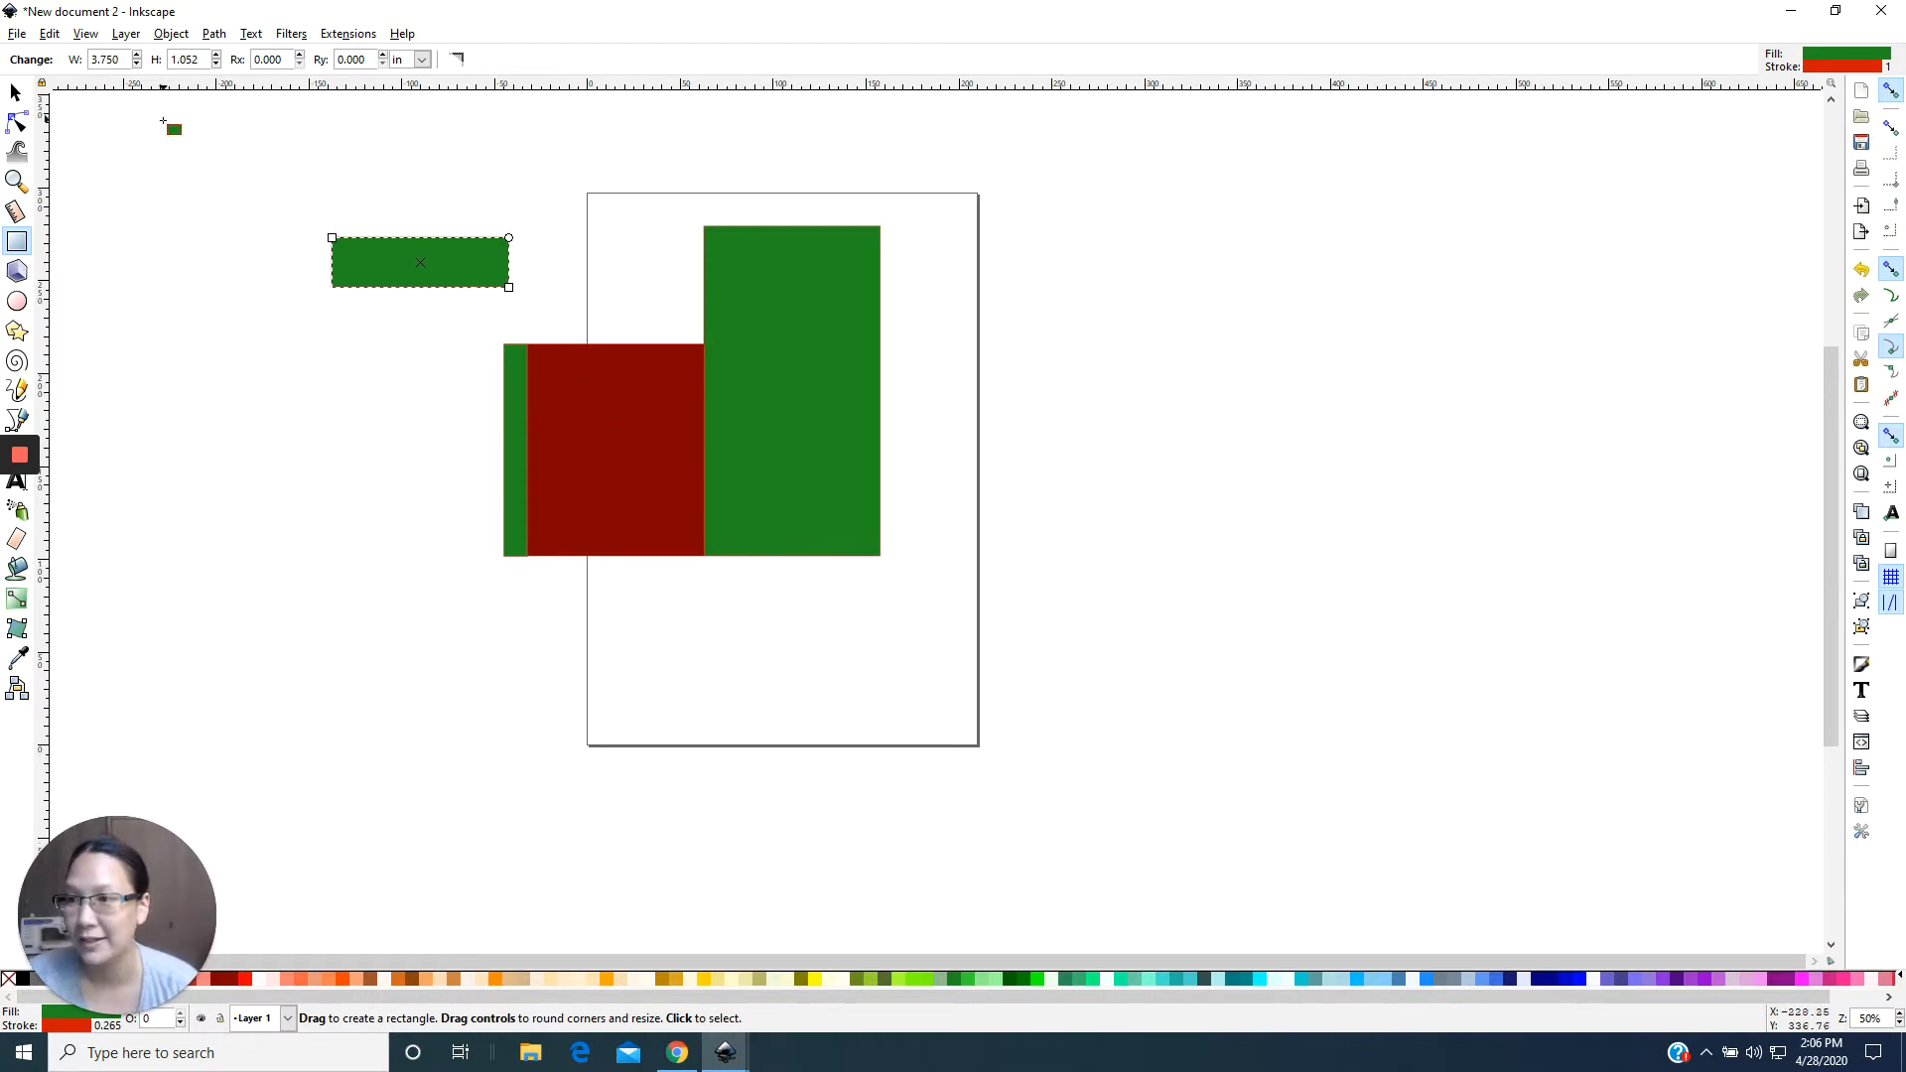
Set the horizontal green rectangle's height to 0.5 in and snap it against the maroon rectangle's bottom edge.
drag(196, 62, 135, 62)
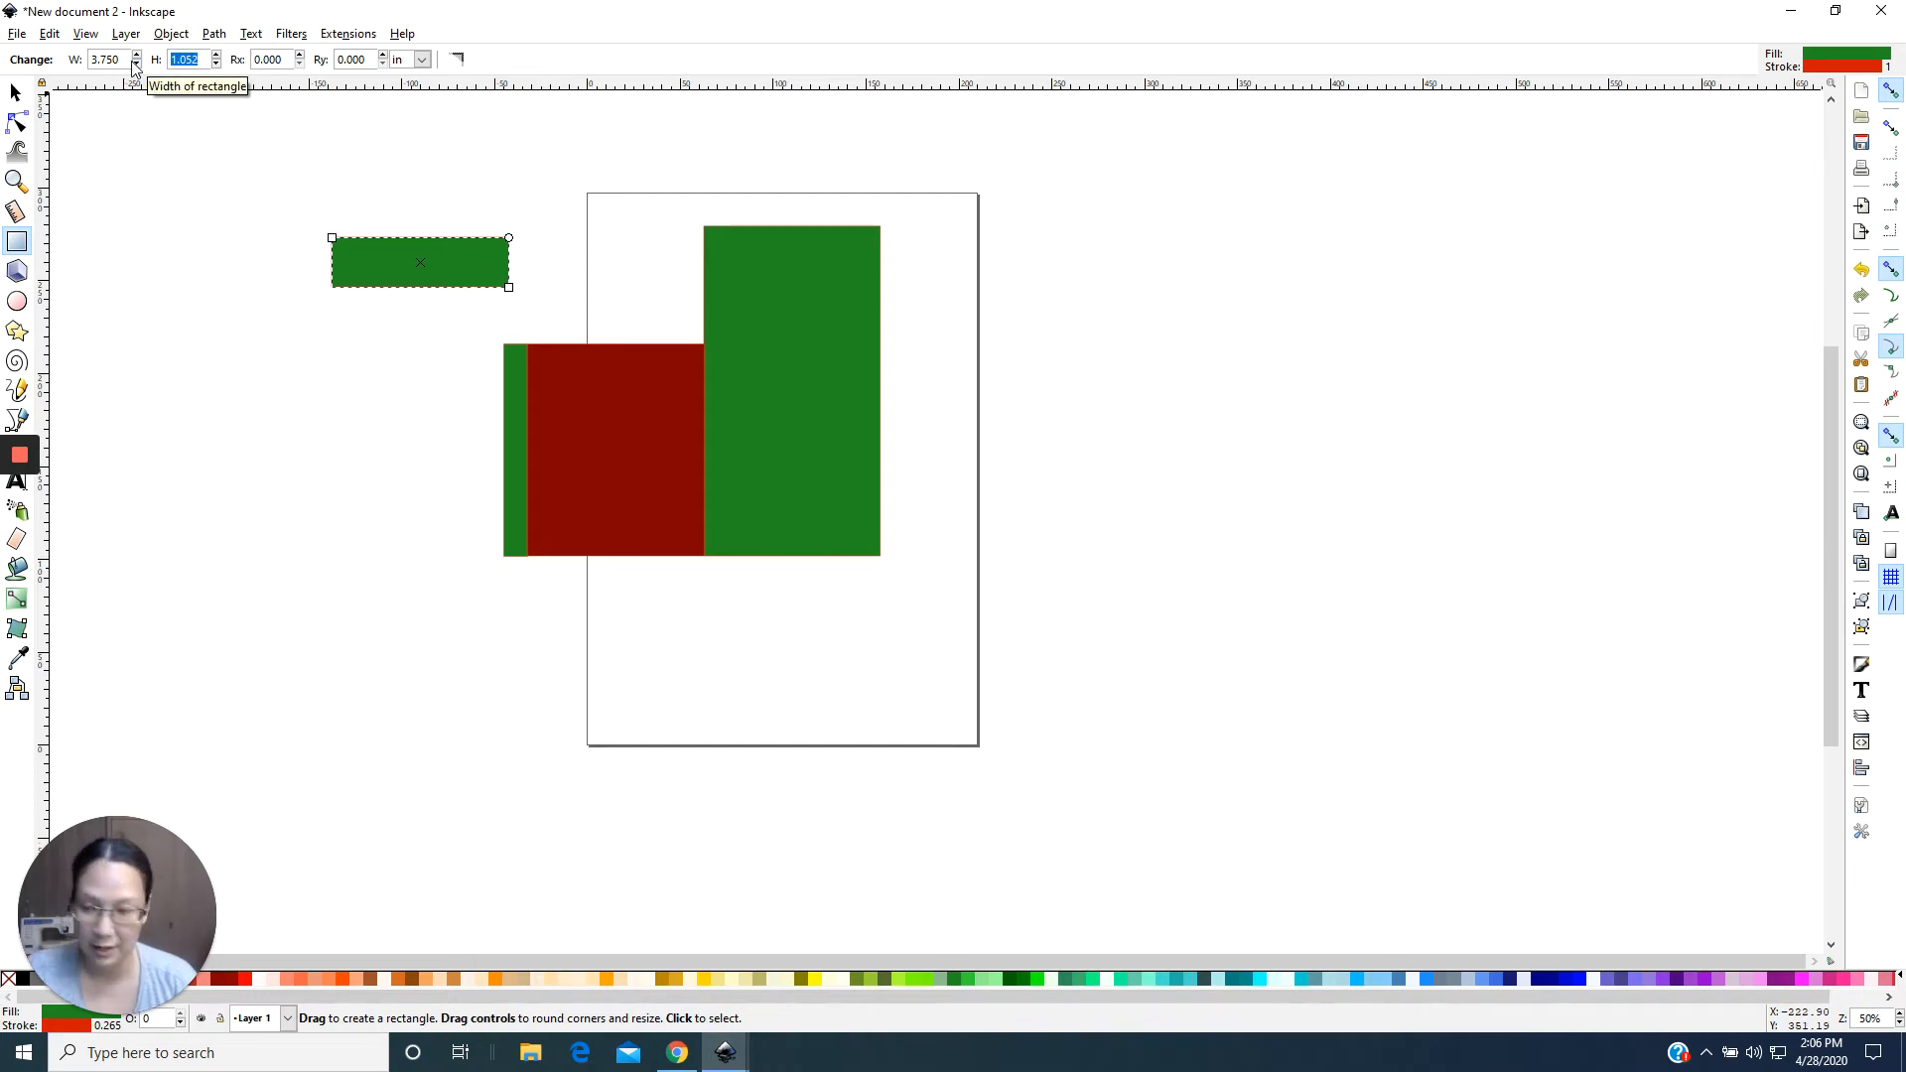
text(0.5)
key(Return)
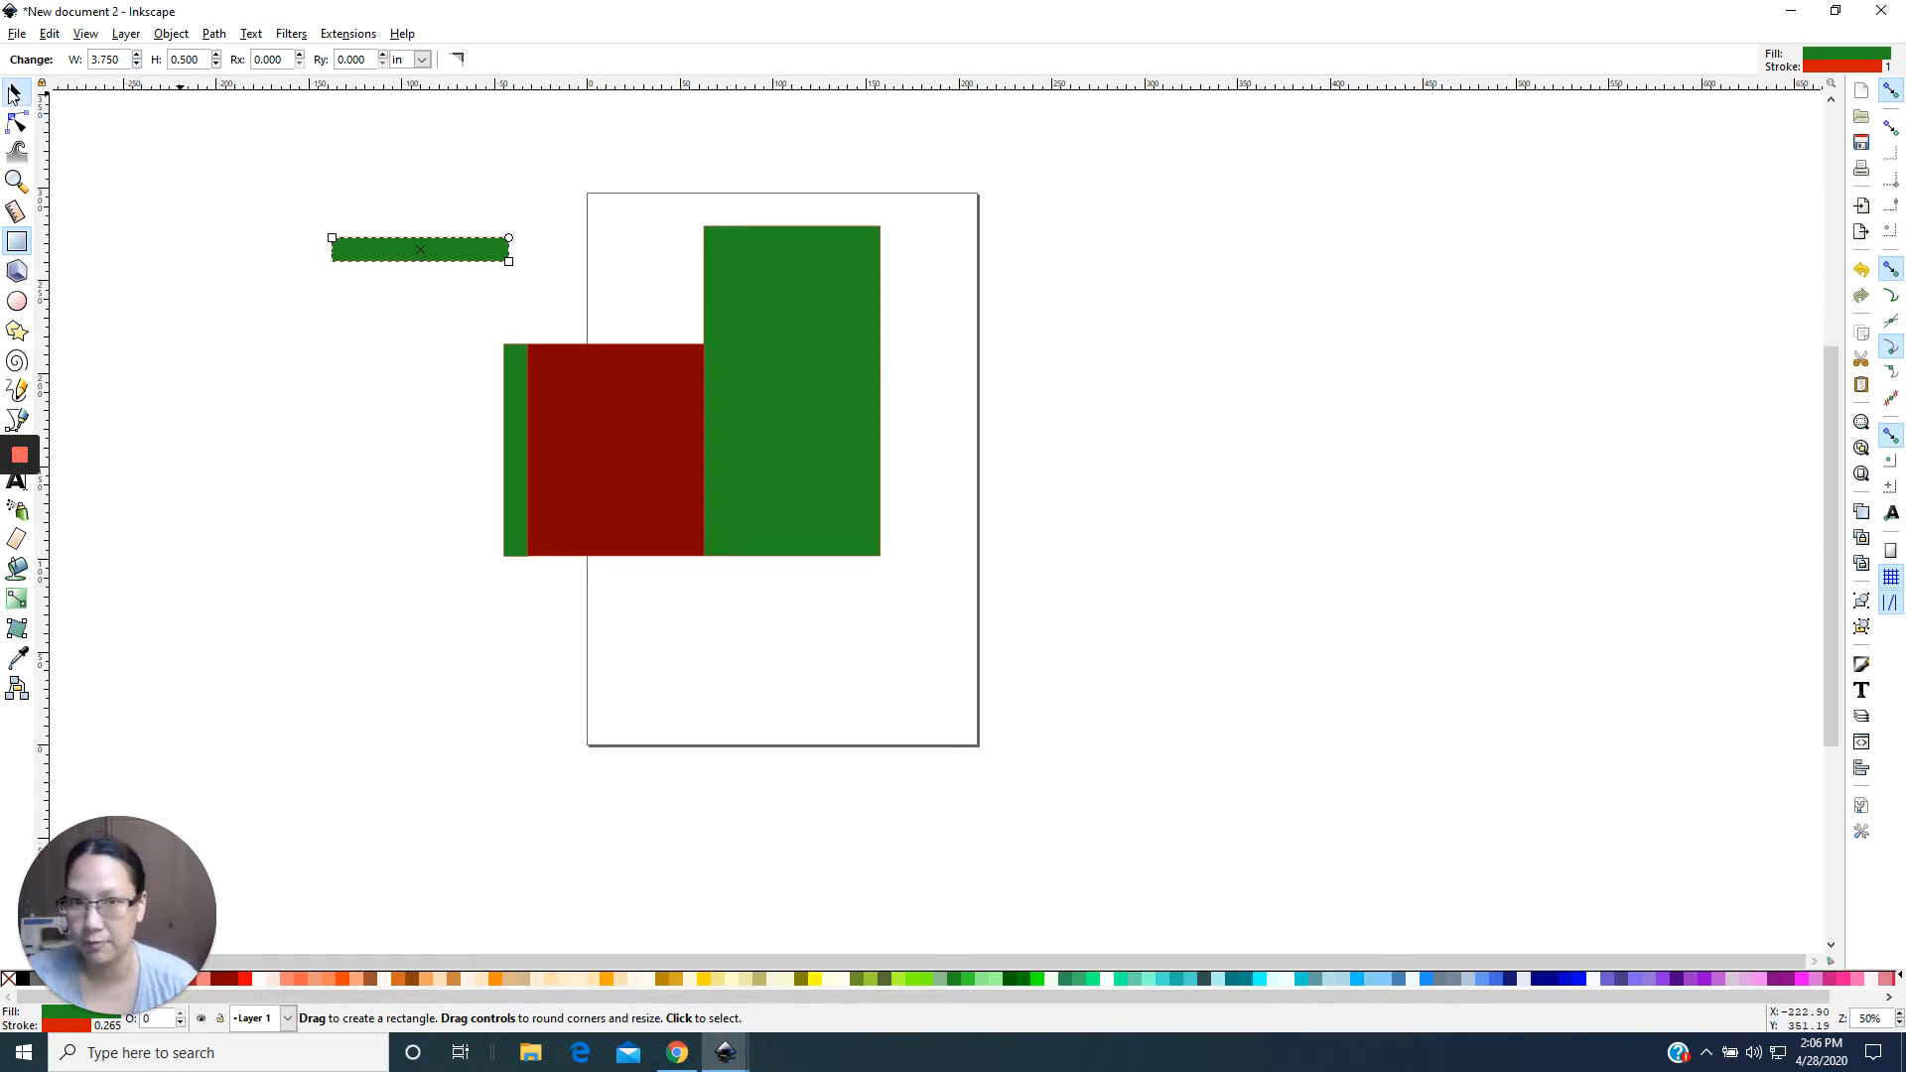
click(15, 92)
drag(412, 259, 608, 574)
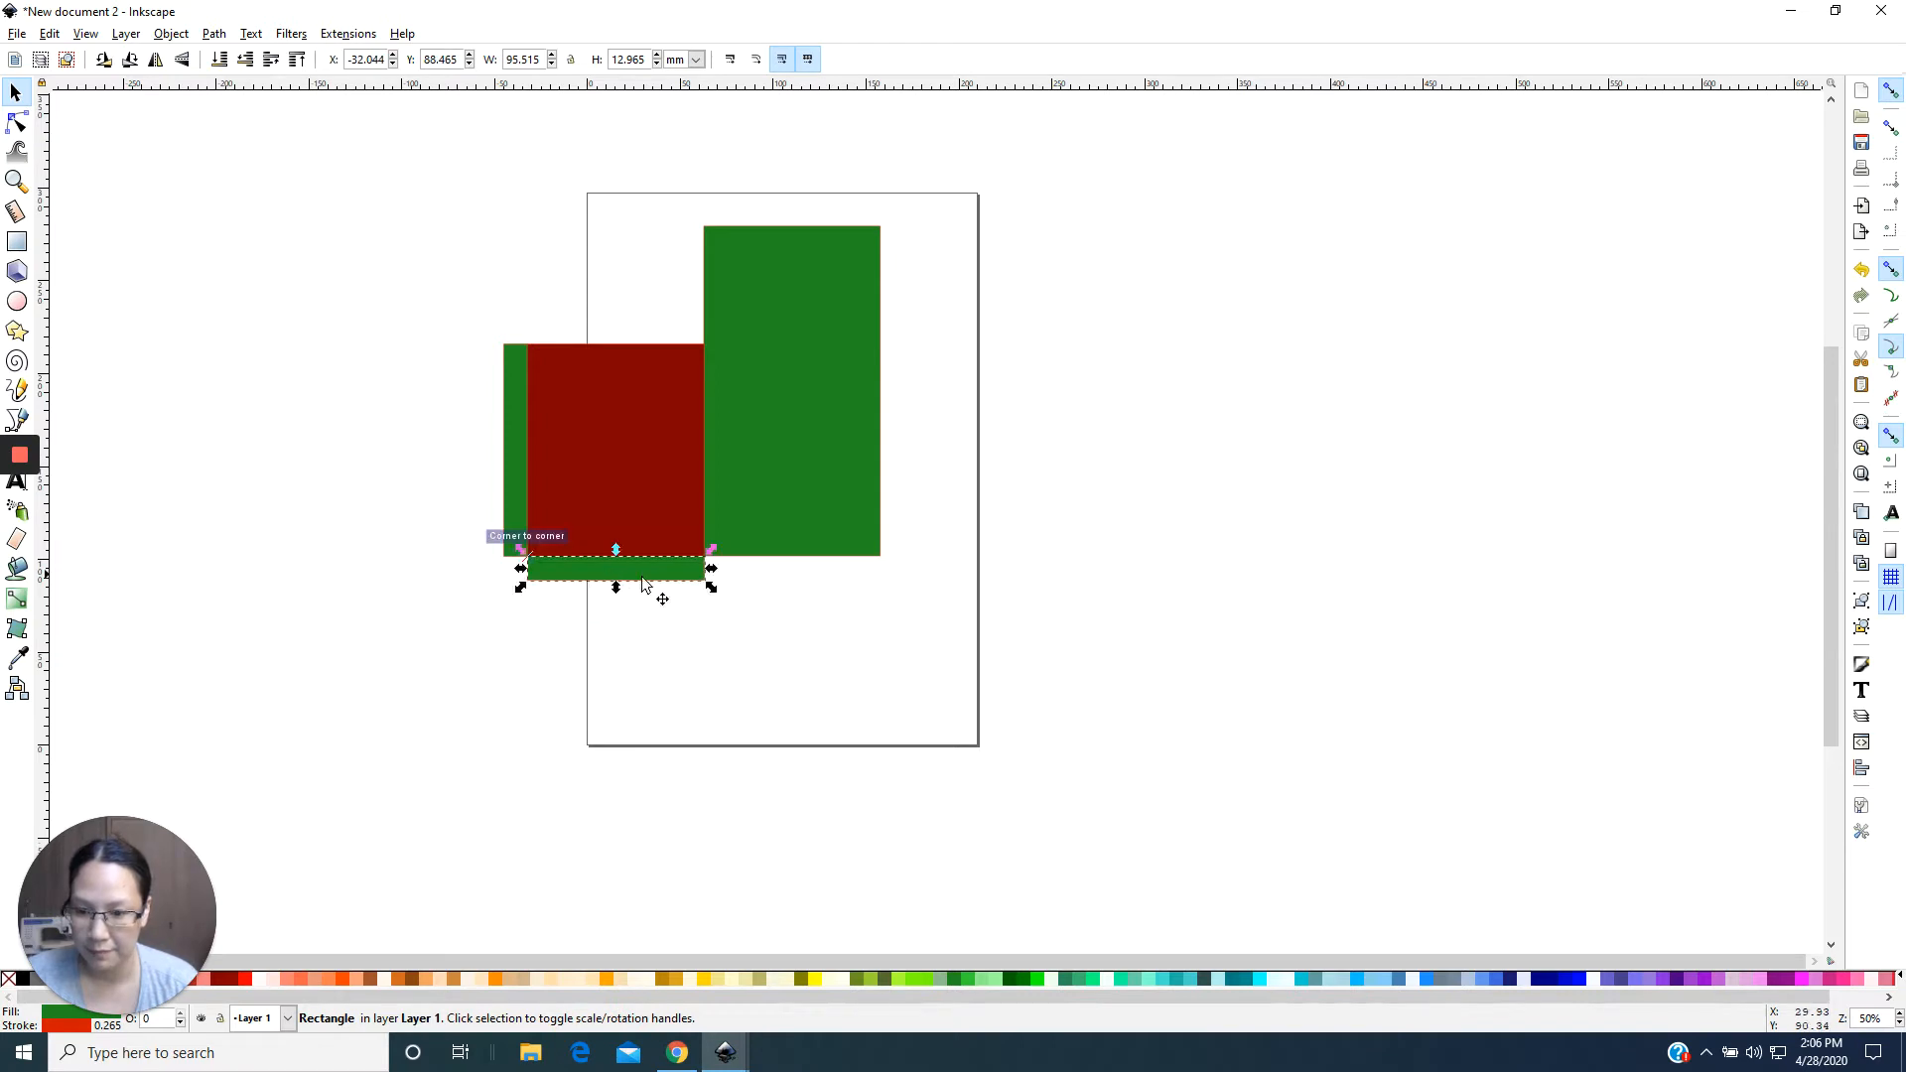
click(1058, 645)
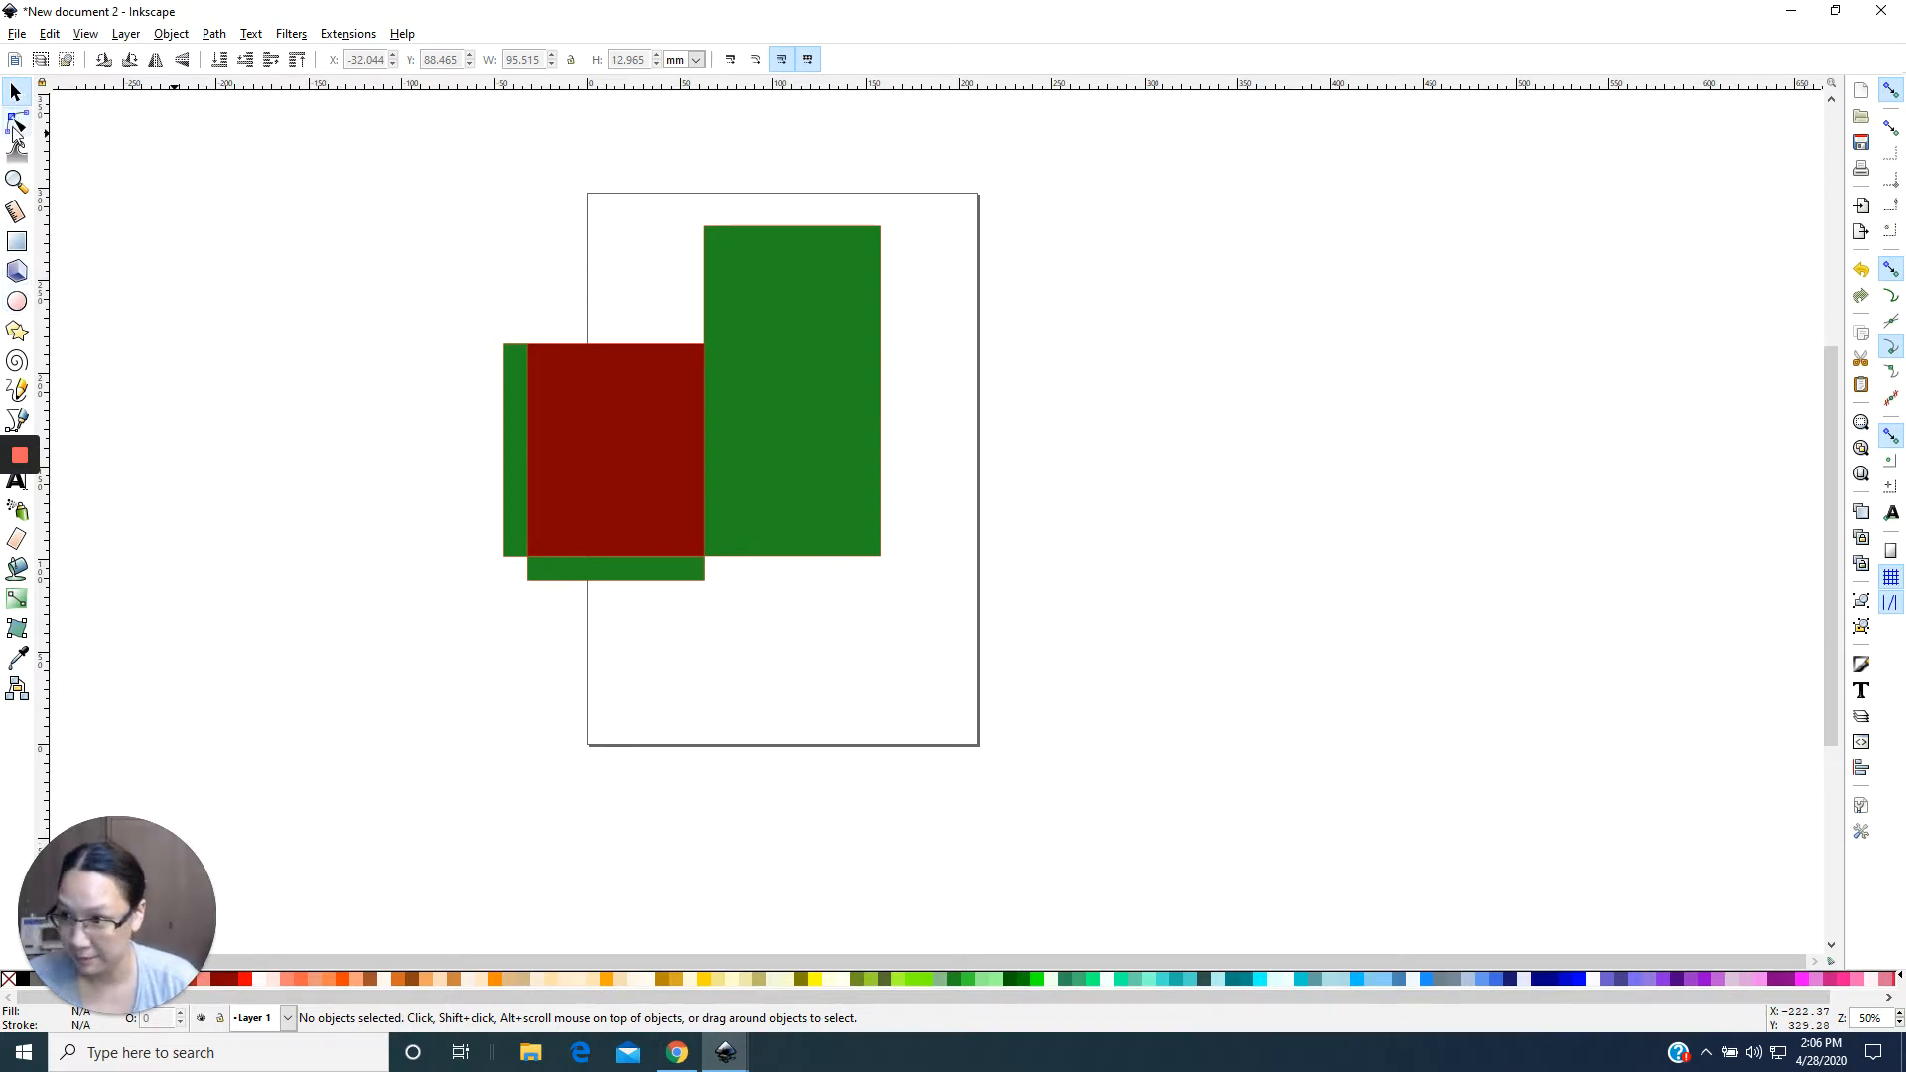
Draw a green three-cornered polygon about 133 mm wide and 115 mm high above and to the left of the maroon rectangle.
click(503, 387)
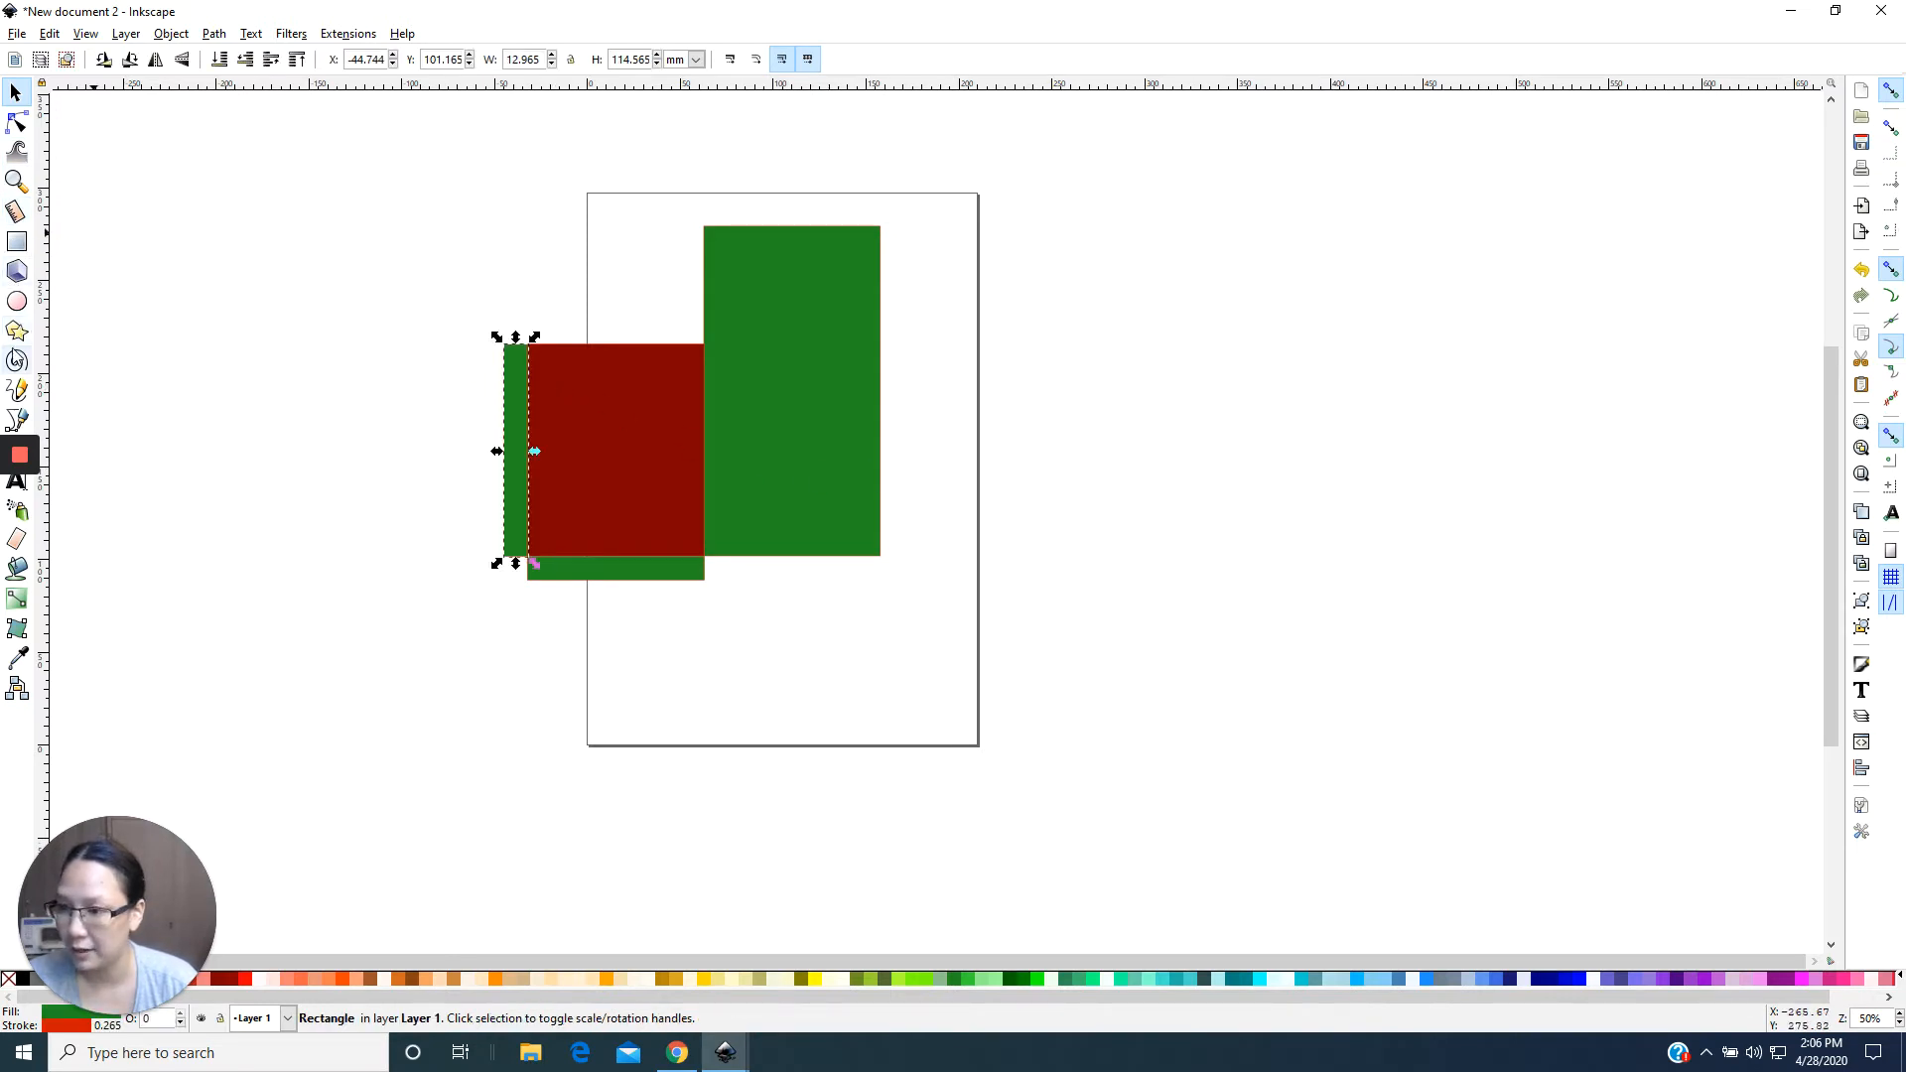
key(asterisk)
drag(414, 230, 538, 297)
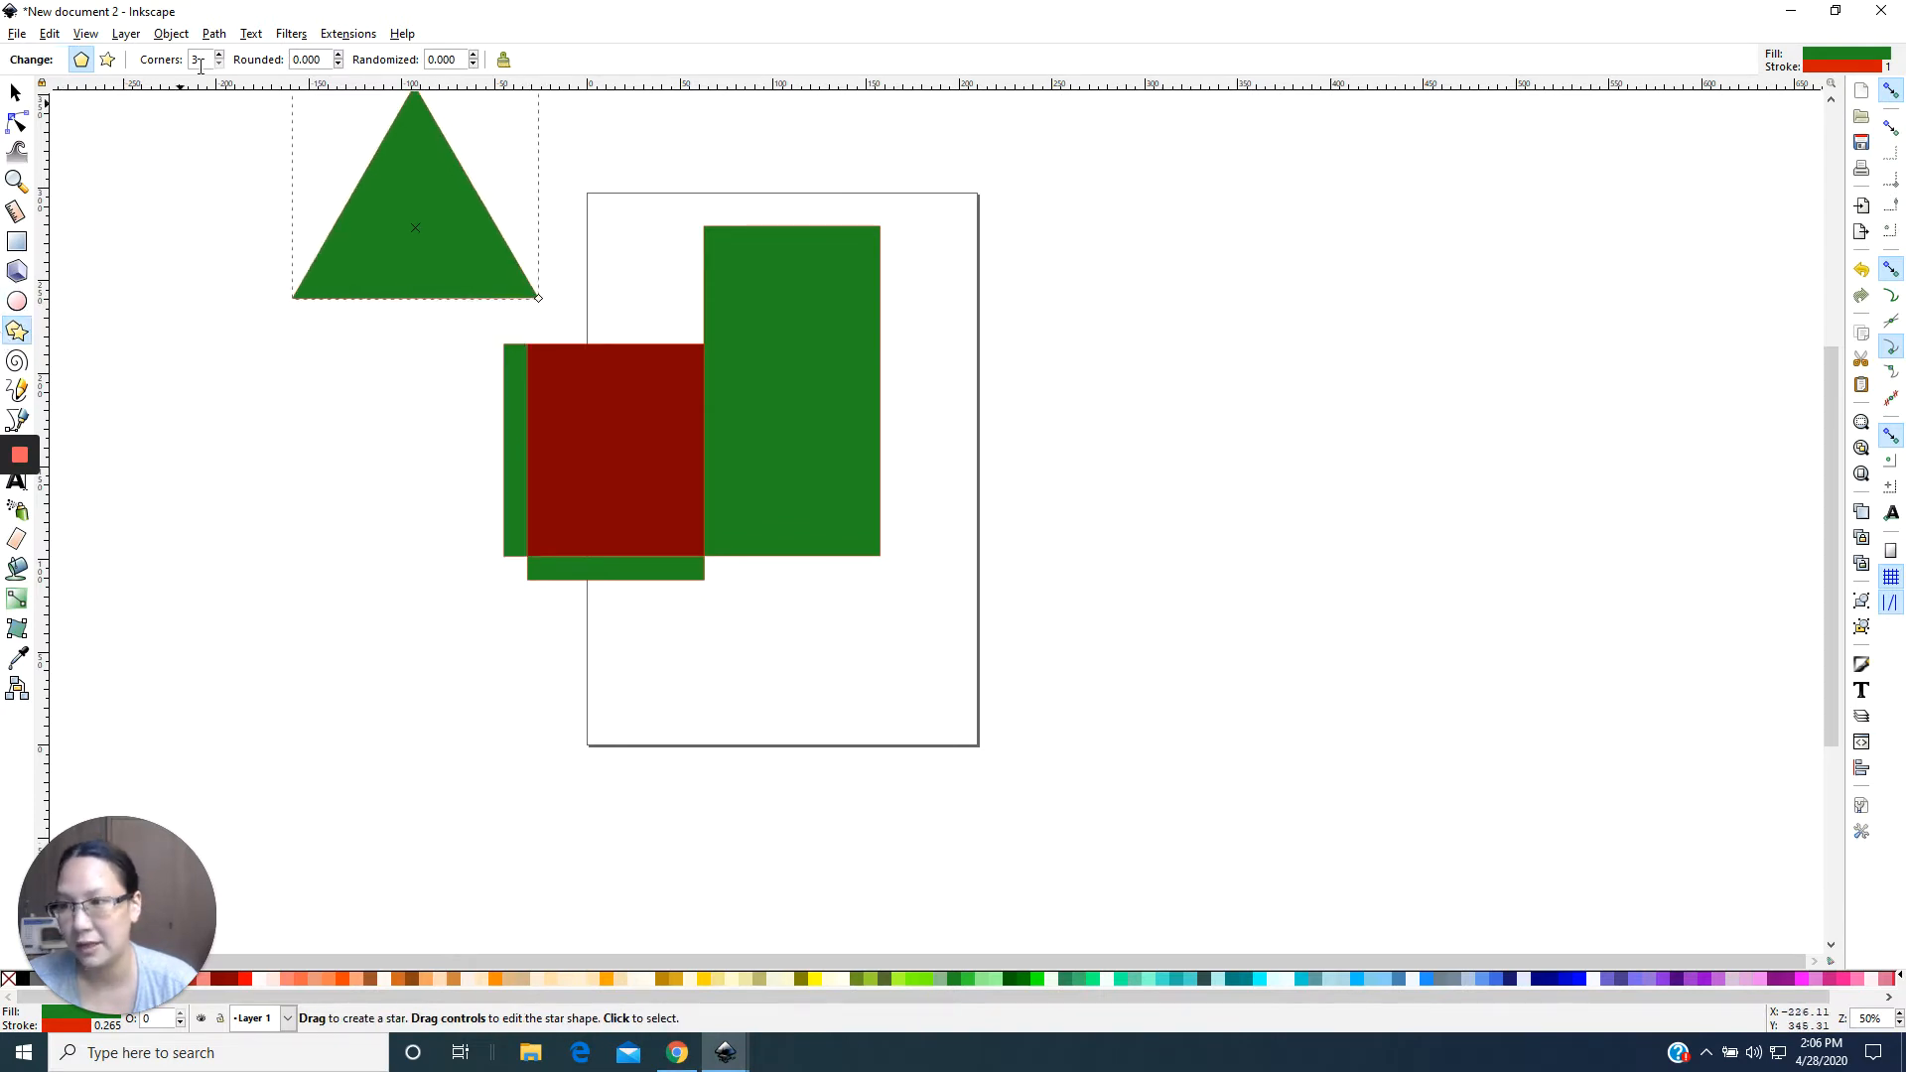
click(108, 62)
drag(125, 152, 177, 182)
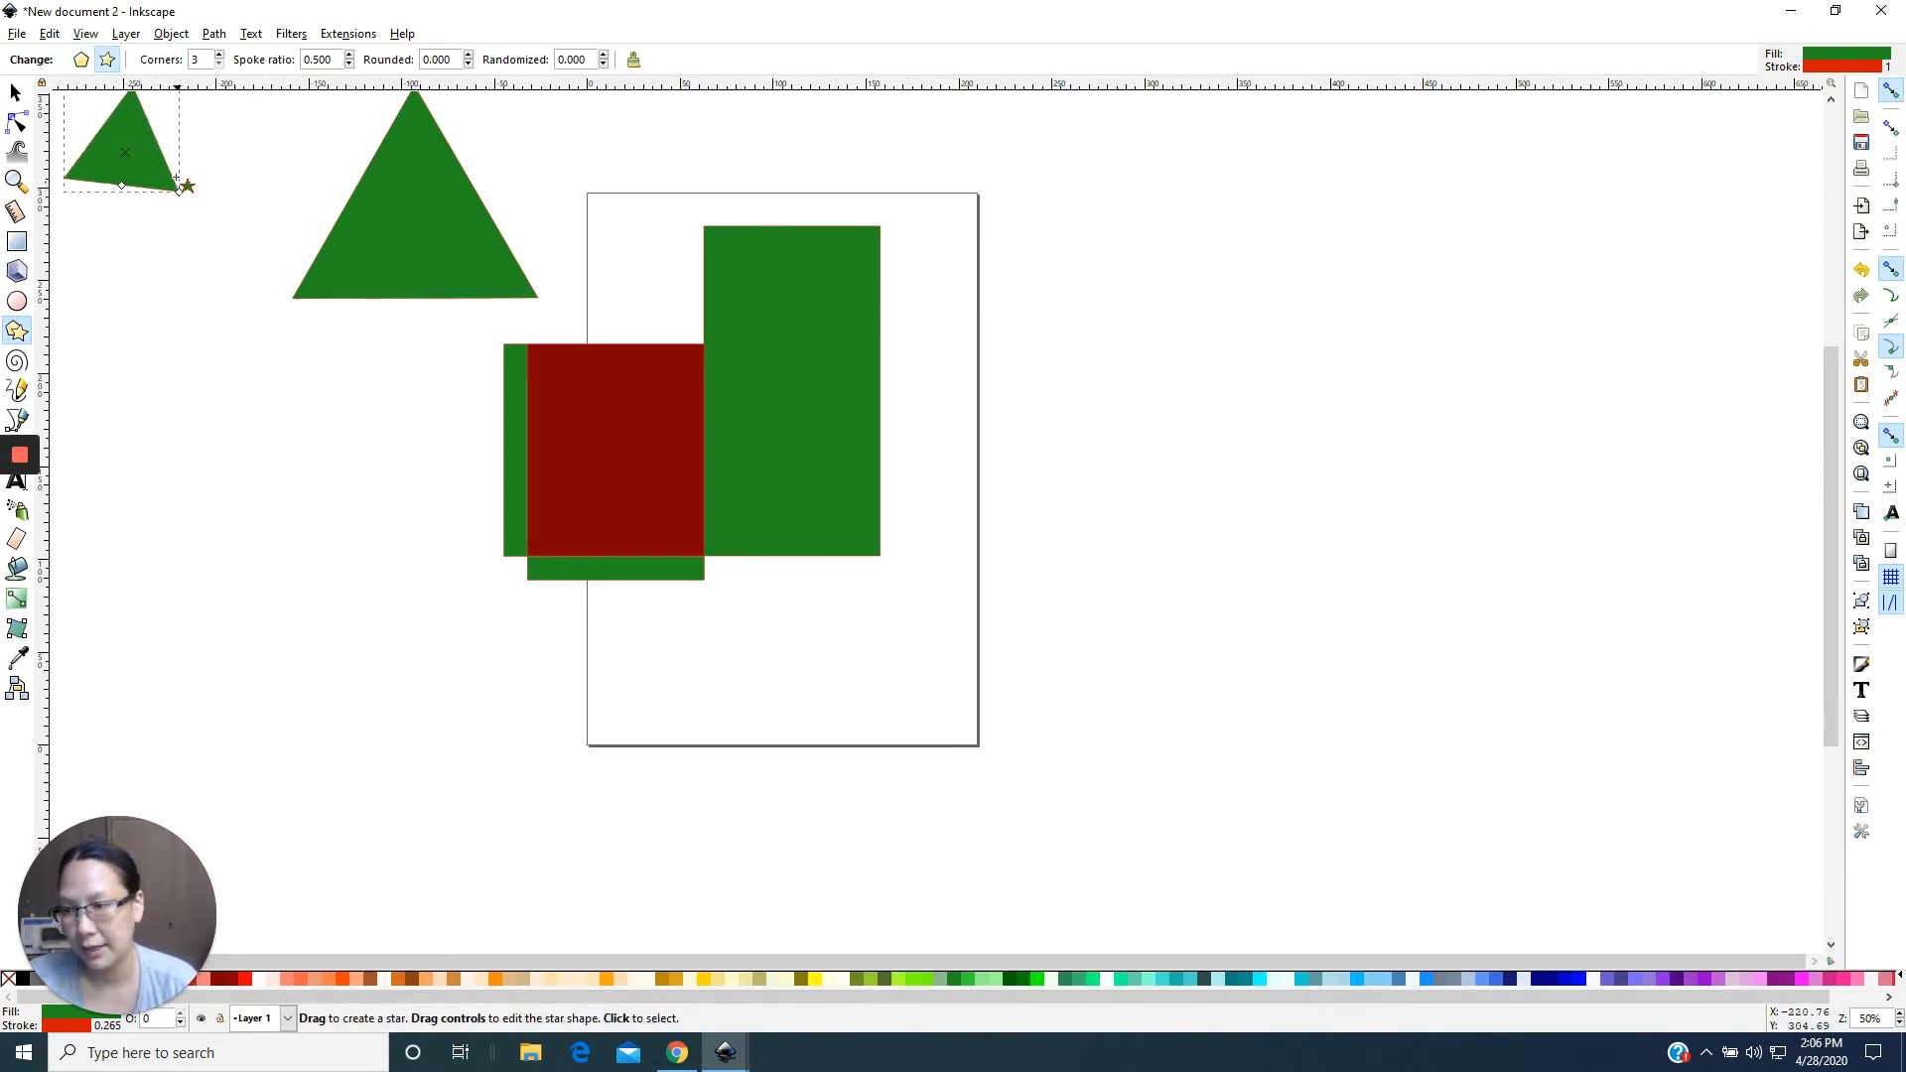
text(4)
key(Return)
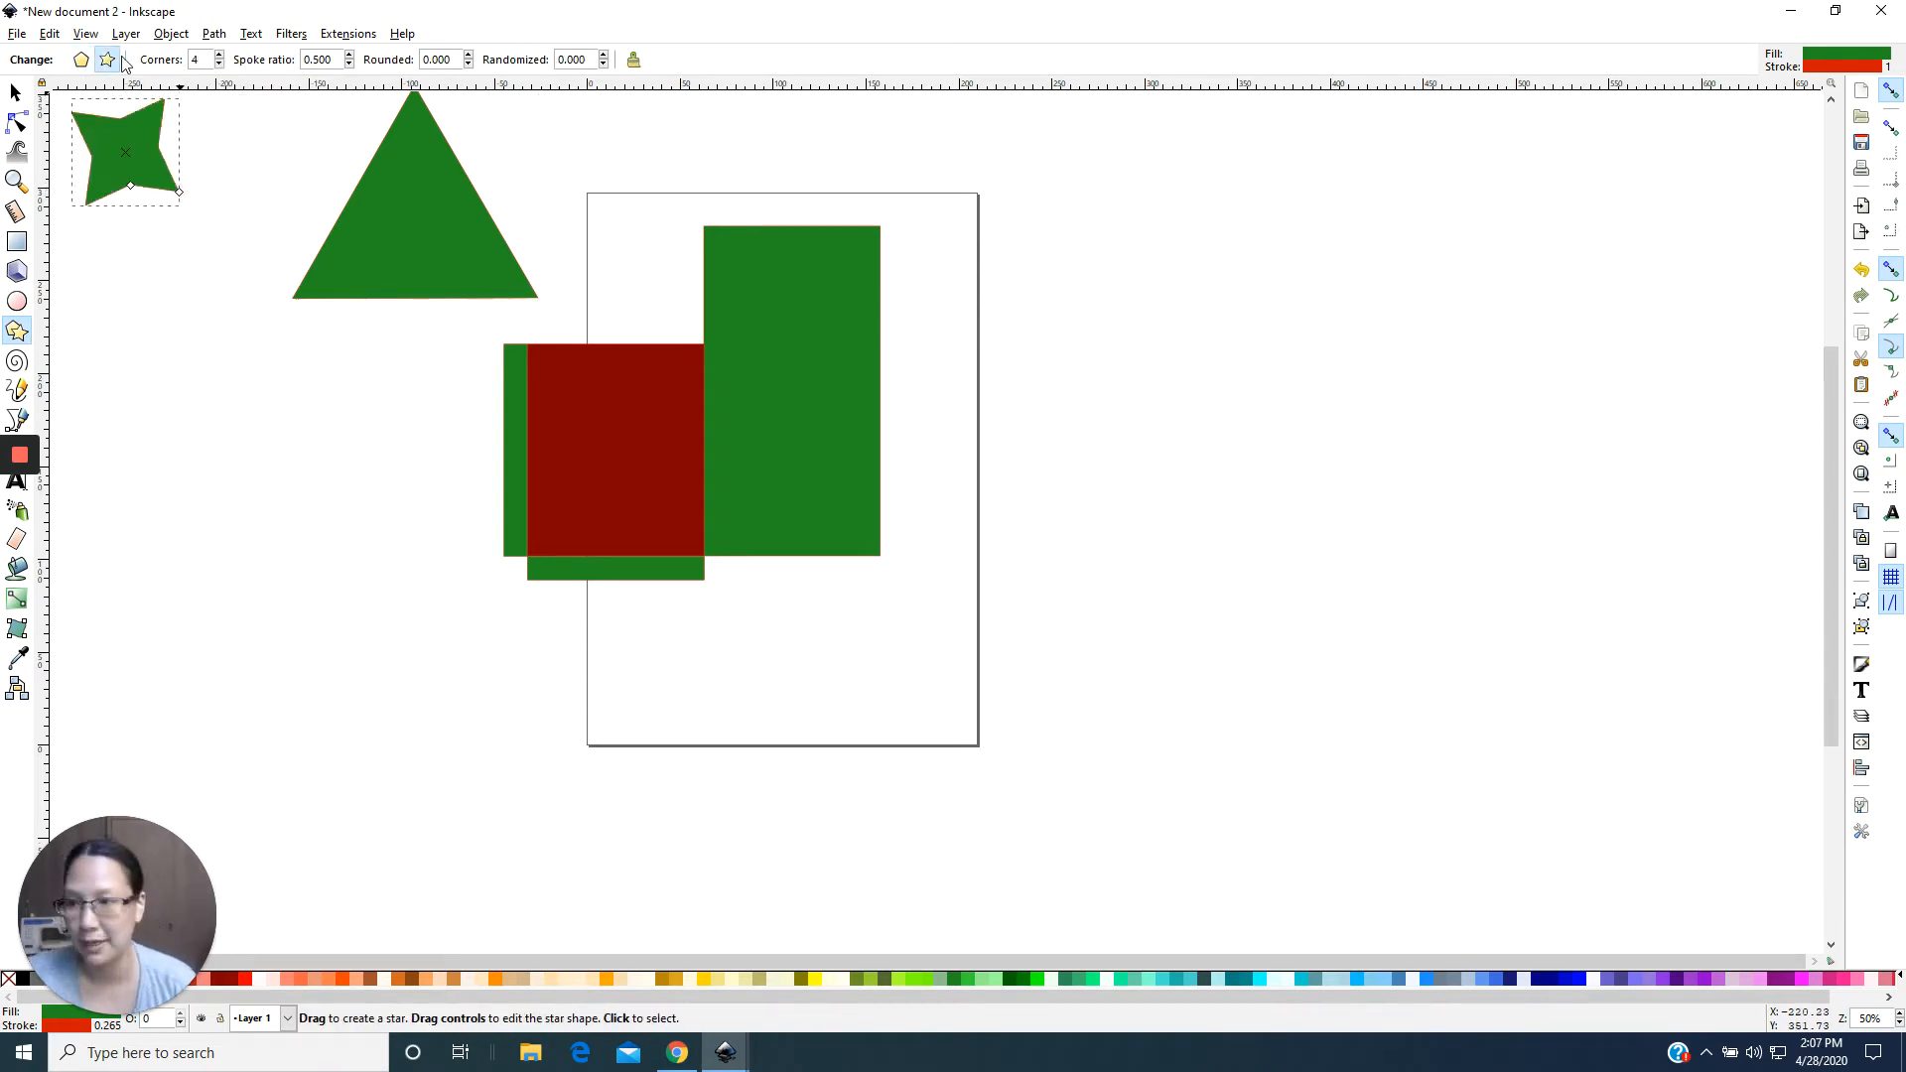
key(Delete)
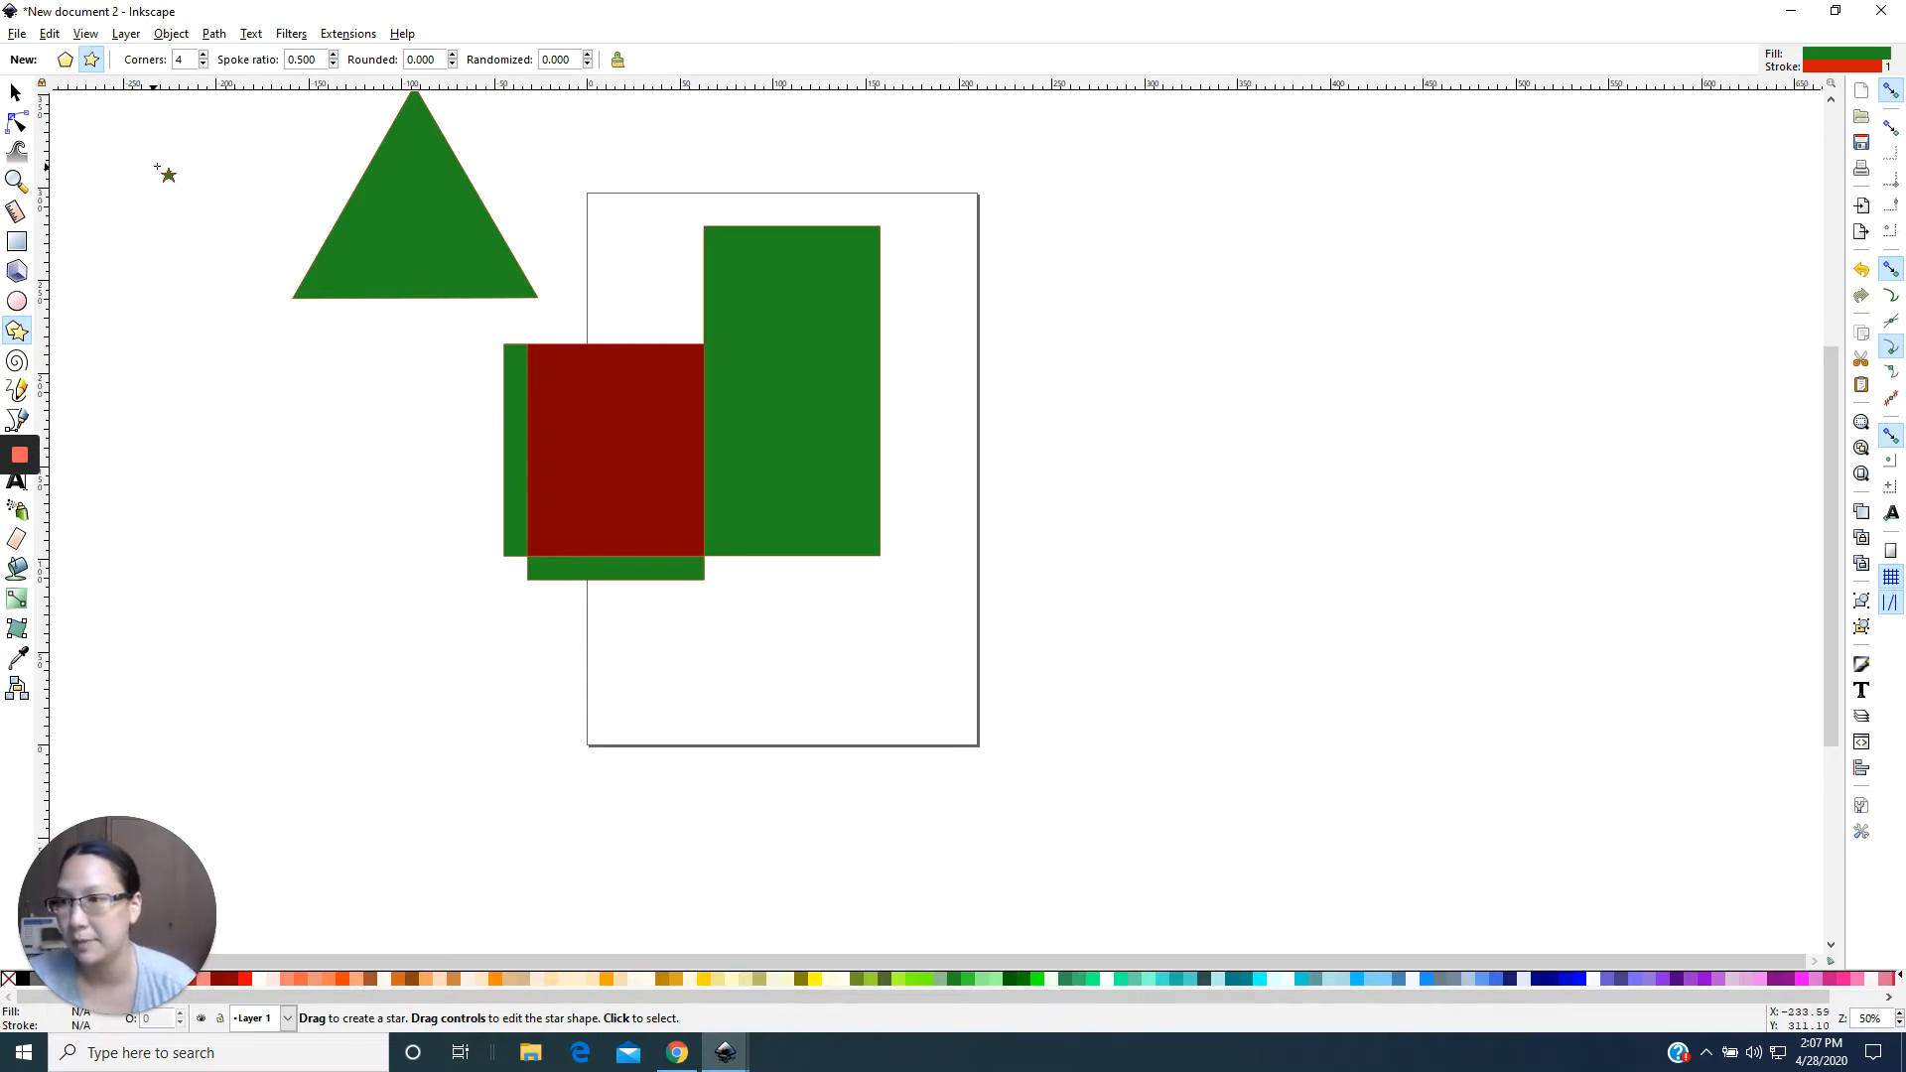
Rotate the green triangle clockwise and scale it down to about 74 by 72 mm beside the maroon rectangle's upper-left corner.
click(16, 92)
drag(429, 240, 657, 289)
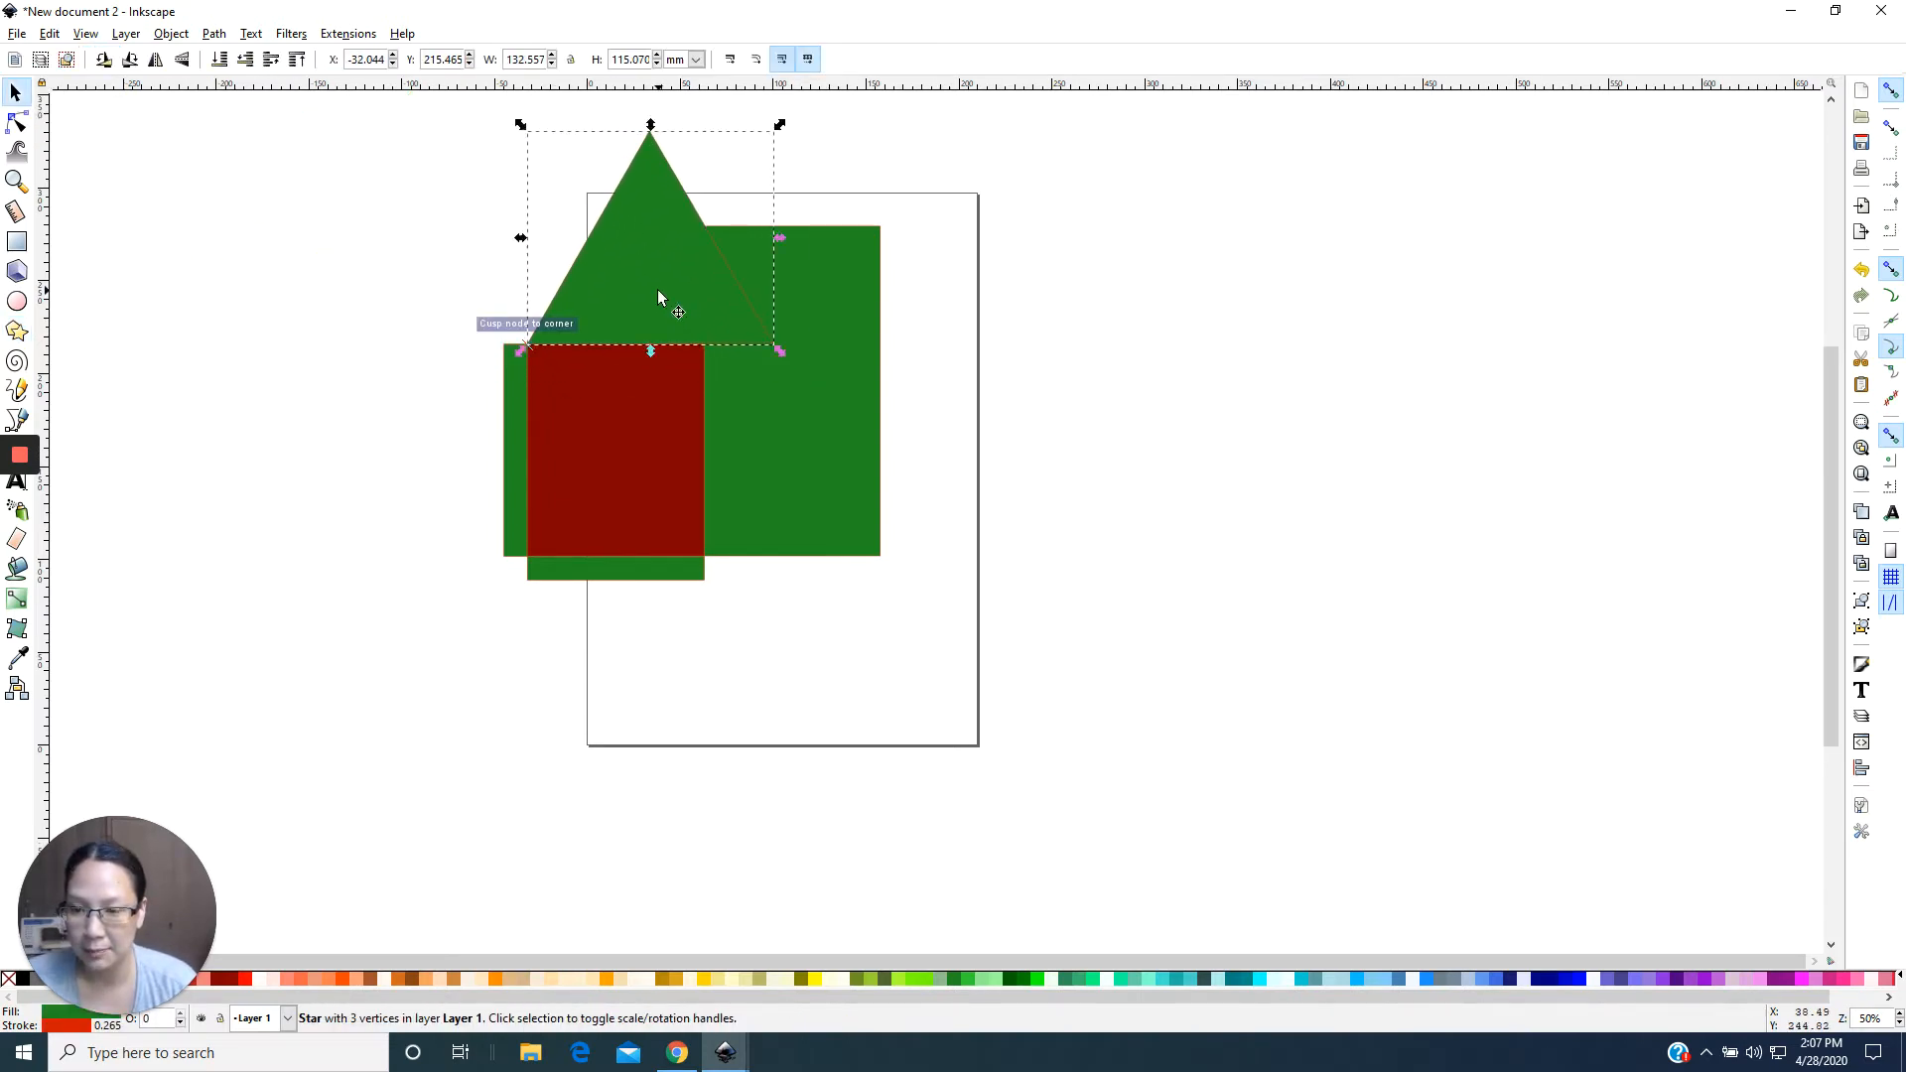
click(671, 241)
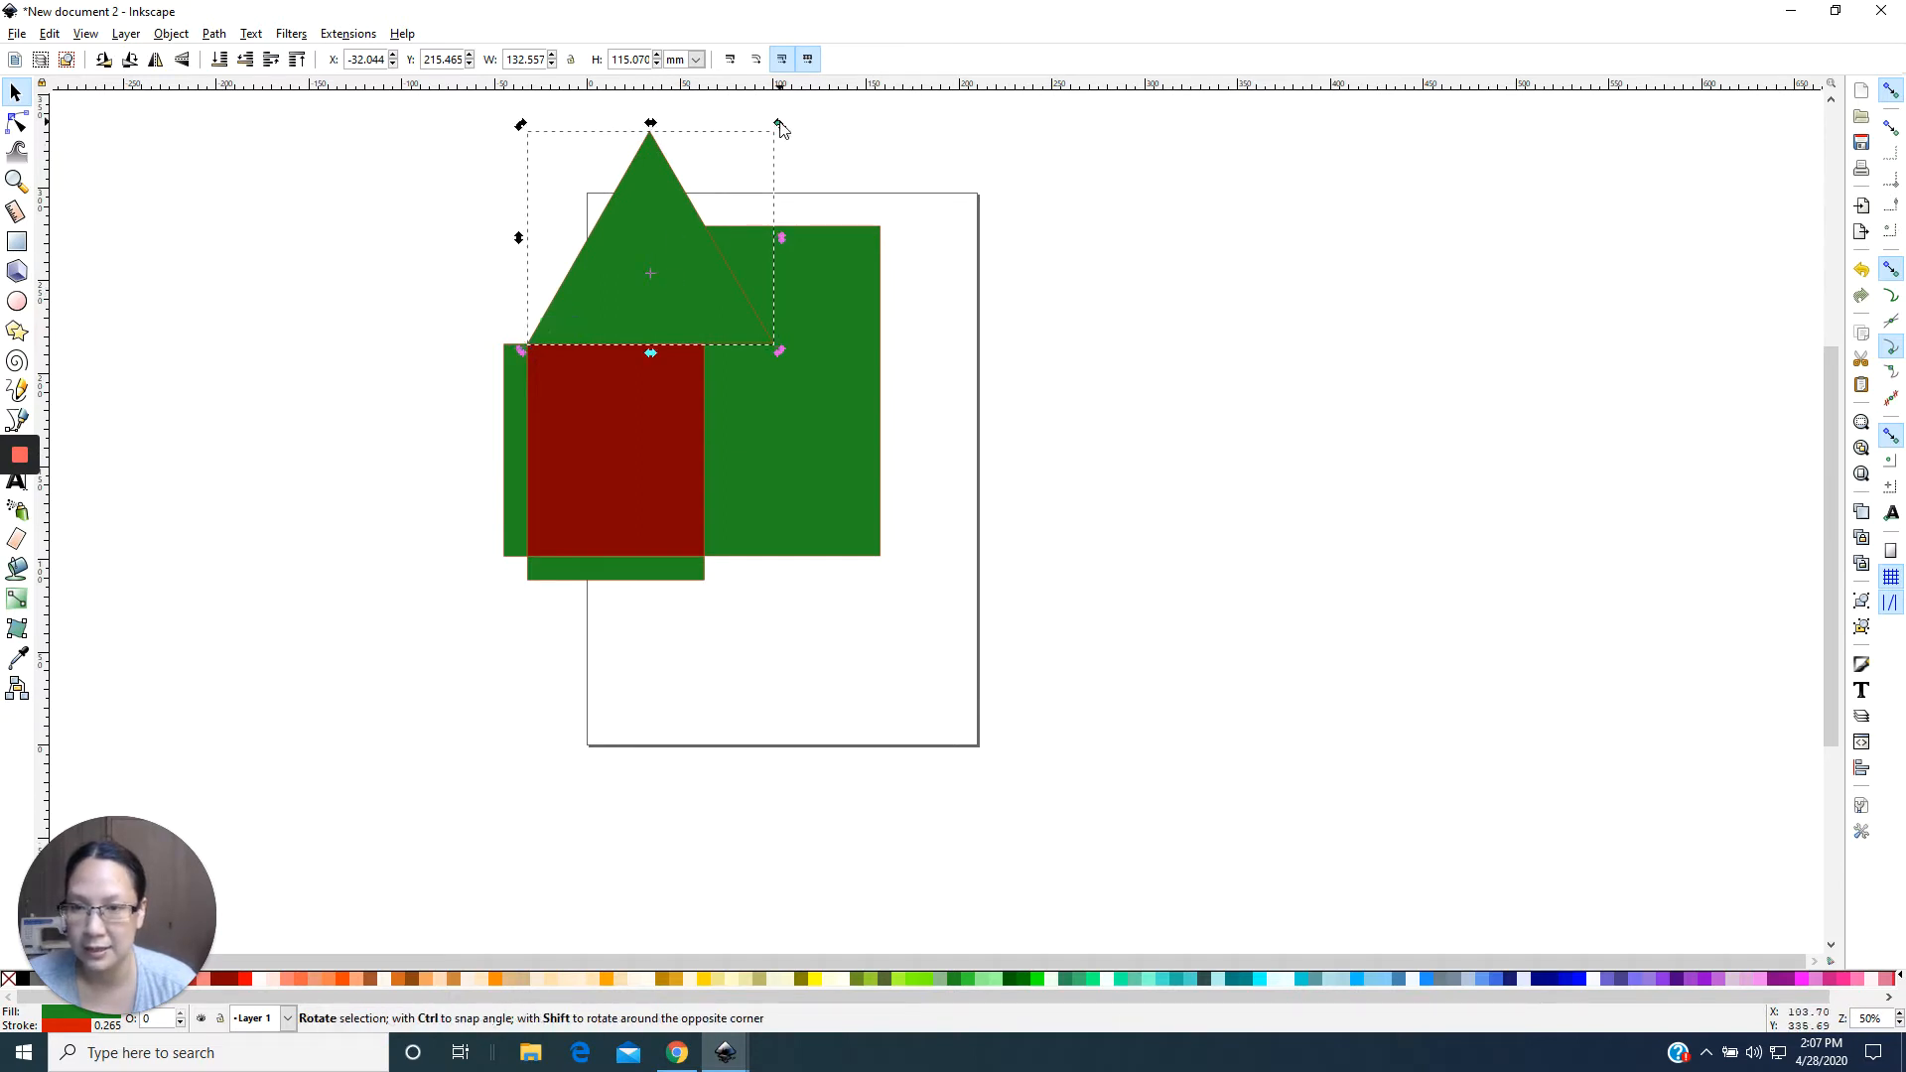
drag(779, 127, 829, 208)
drag(600, 296, 317, 407)
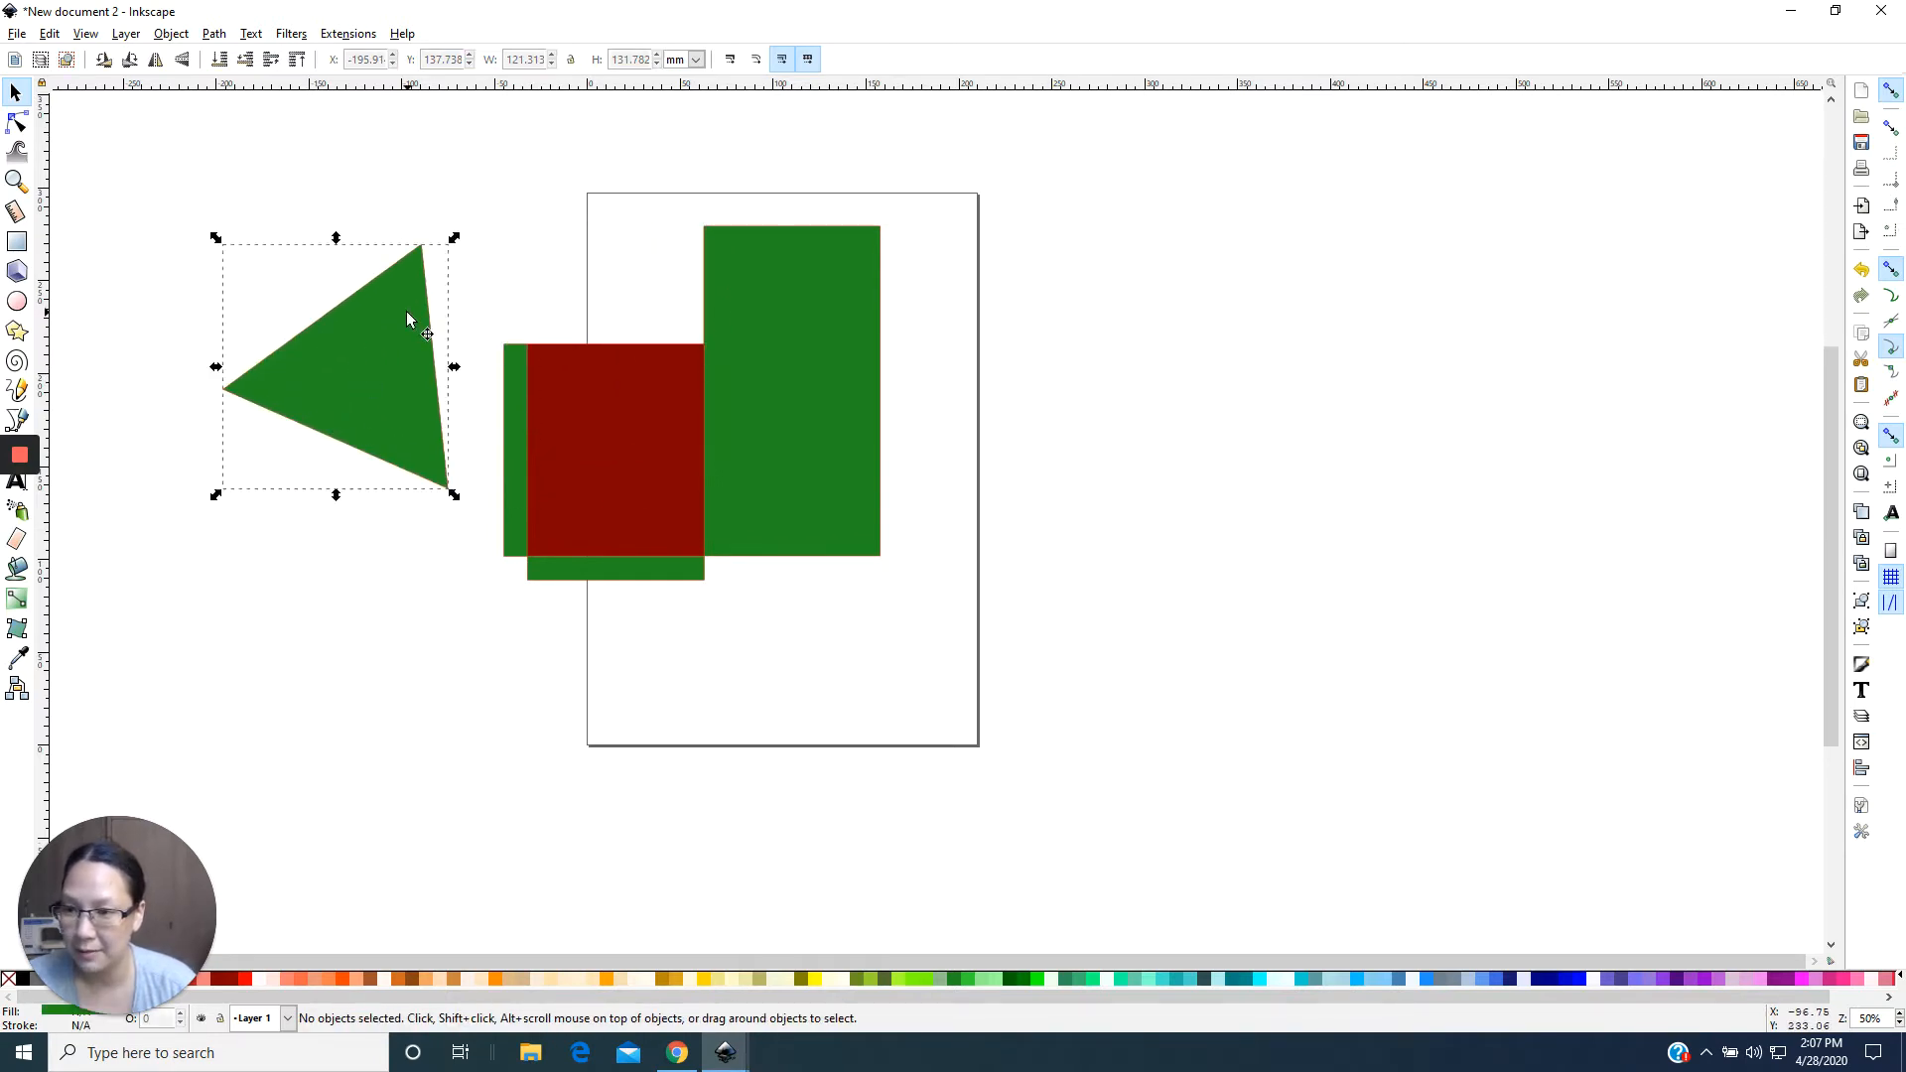
drag(453, 238, 503, 276)
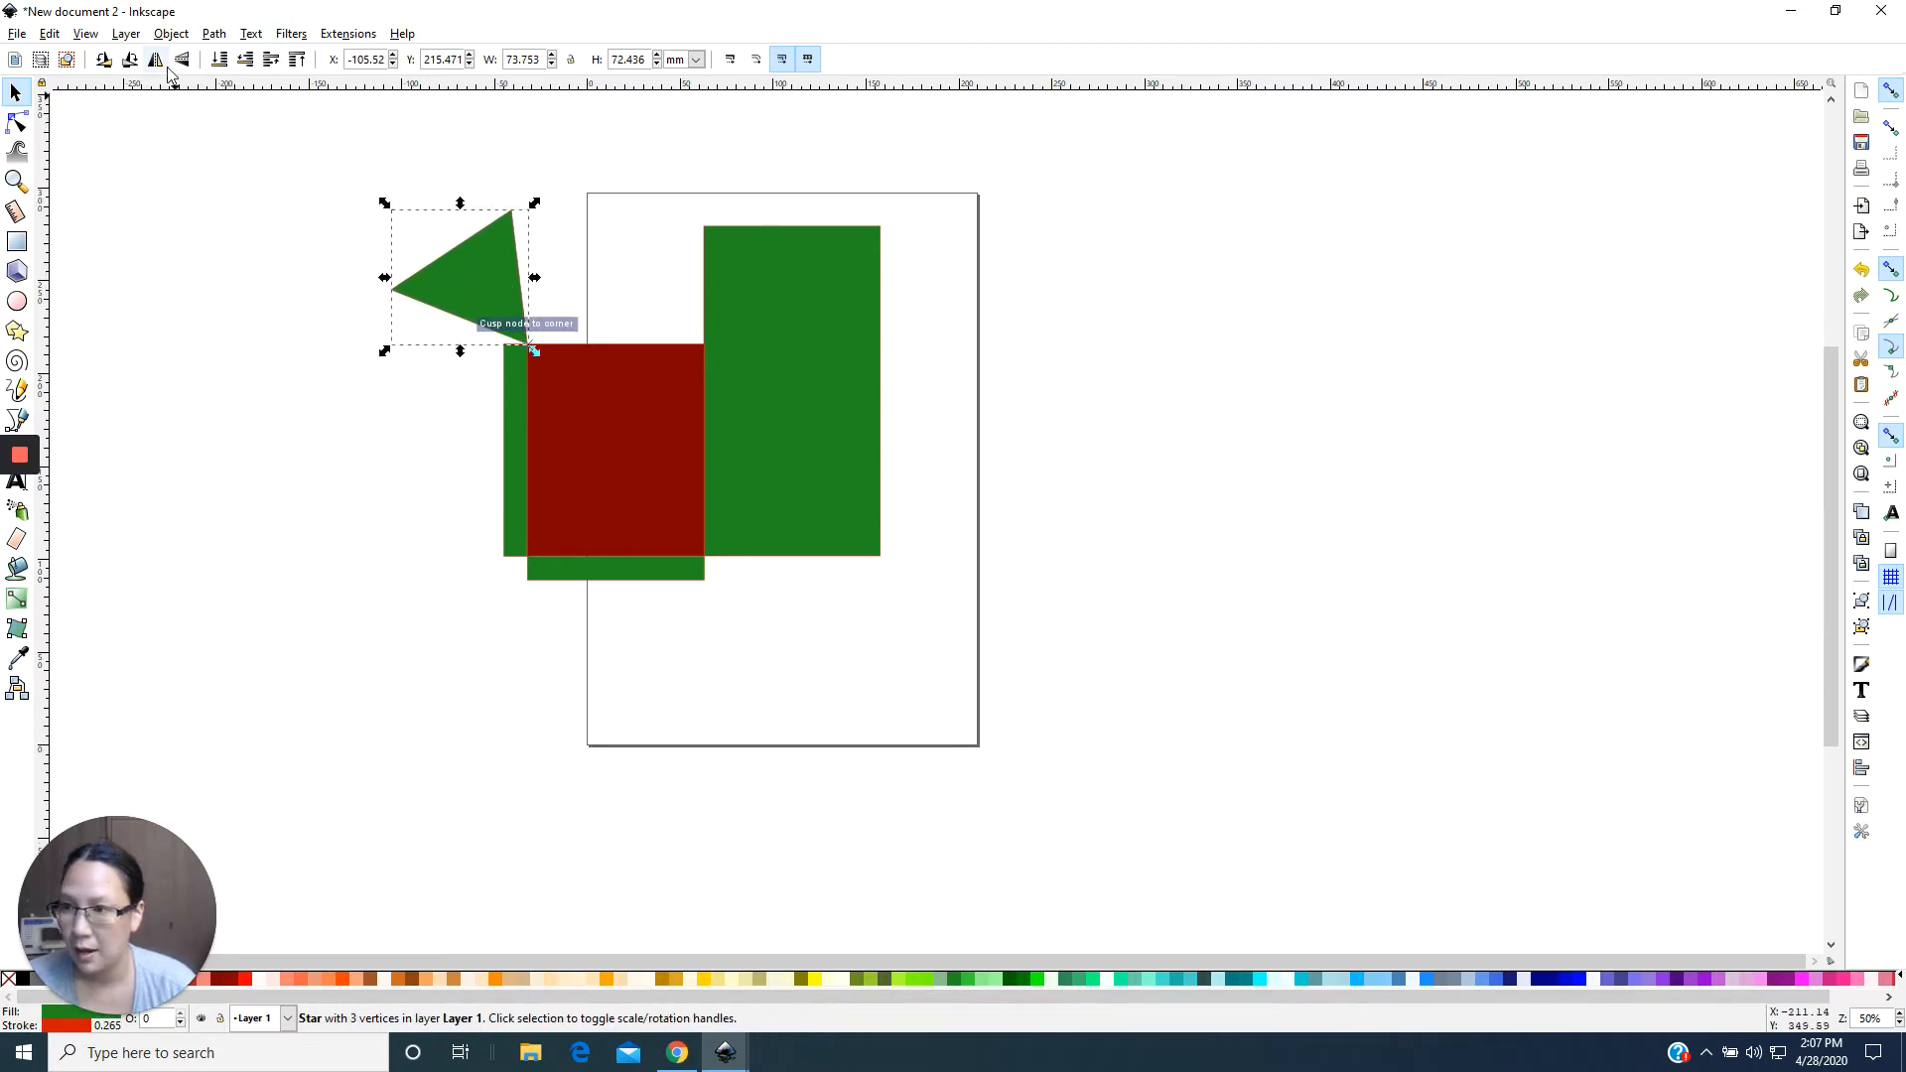
Flip the triangle vertically and horizontally, snap its tip to the maroon rectangle's upper-left corner, and fill it orange.
click(103, 60)
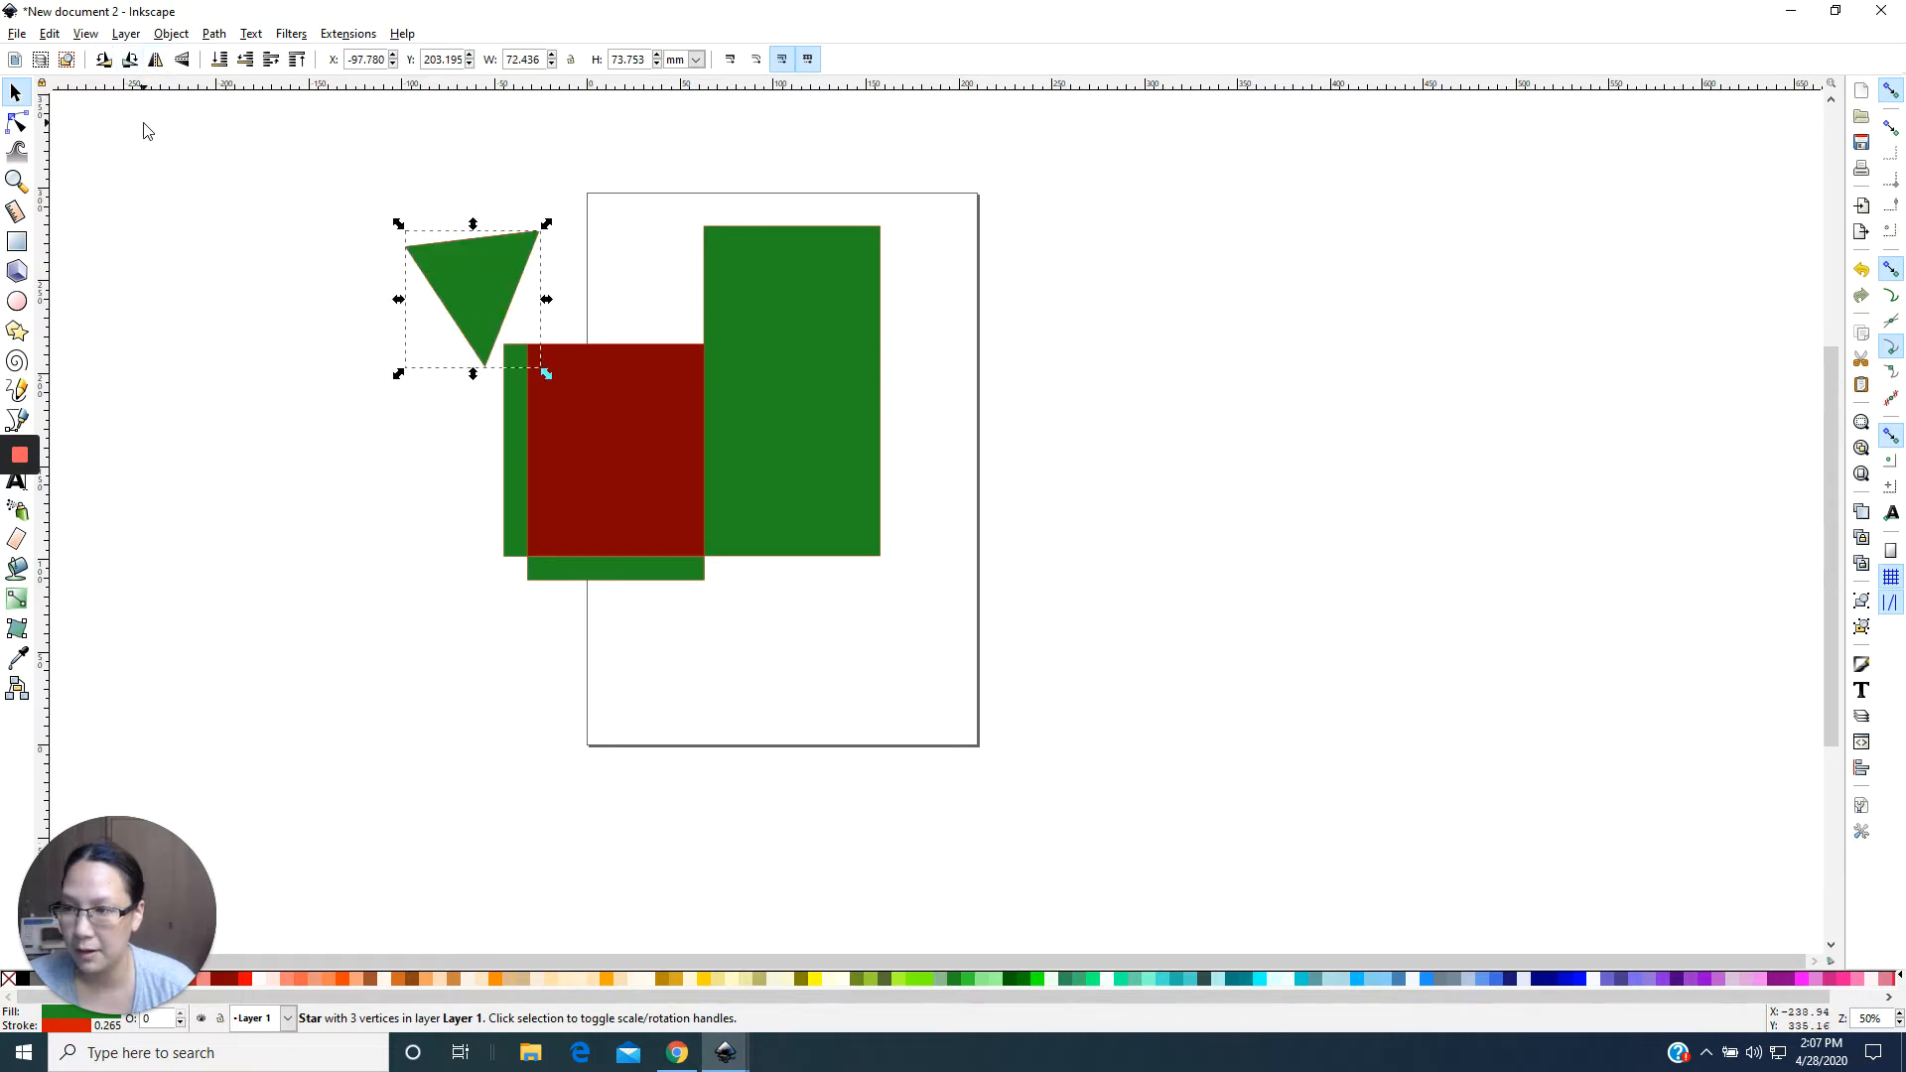
click(129, 60)
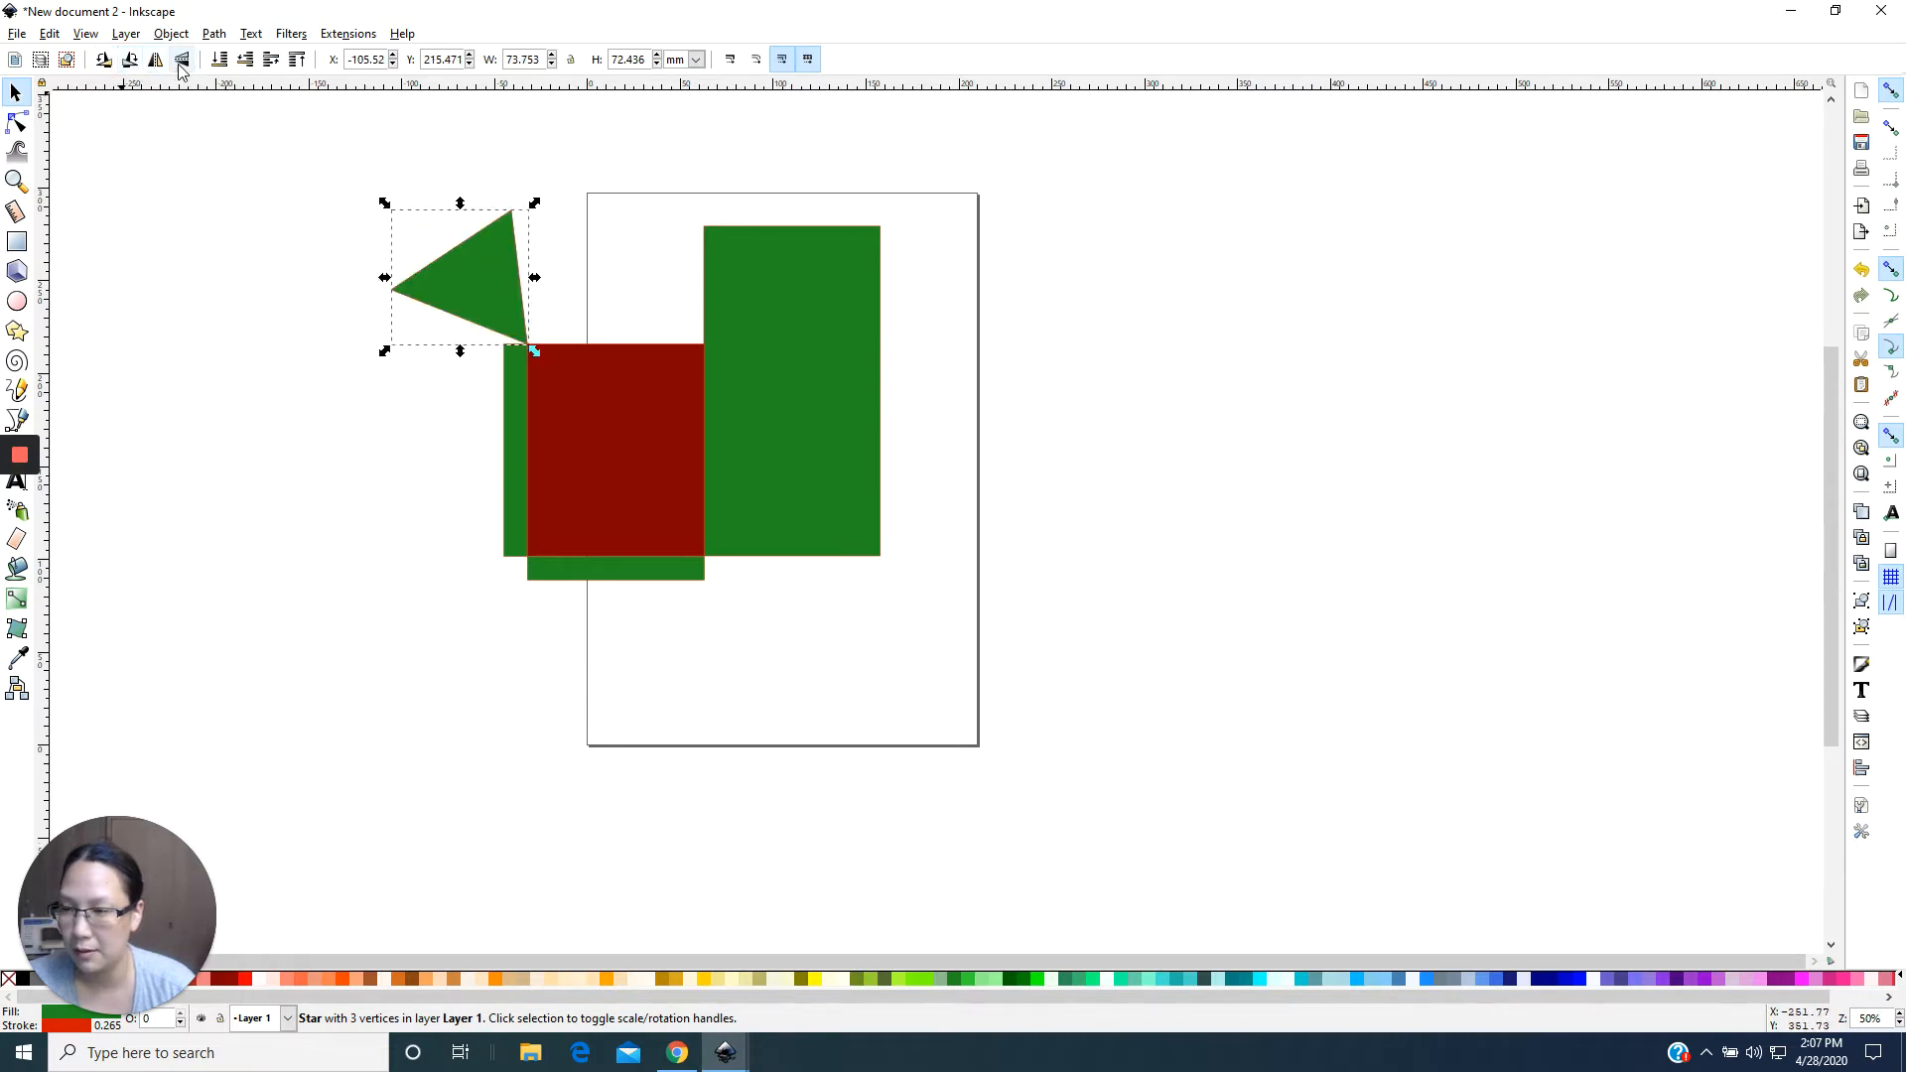
click(181, 60)
click(156, 61)
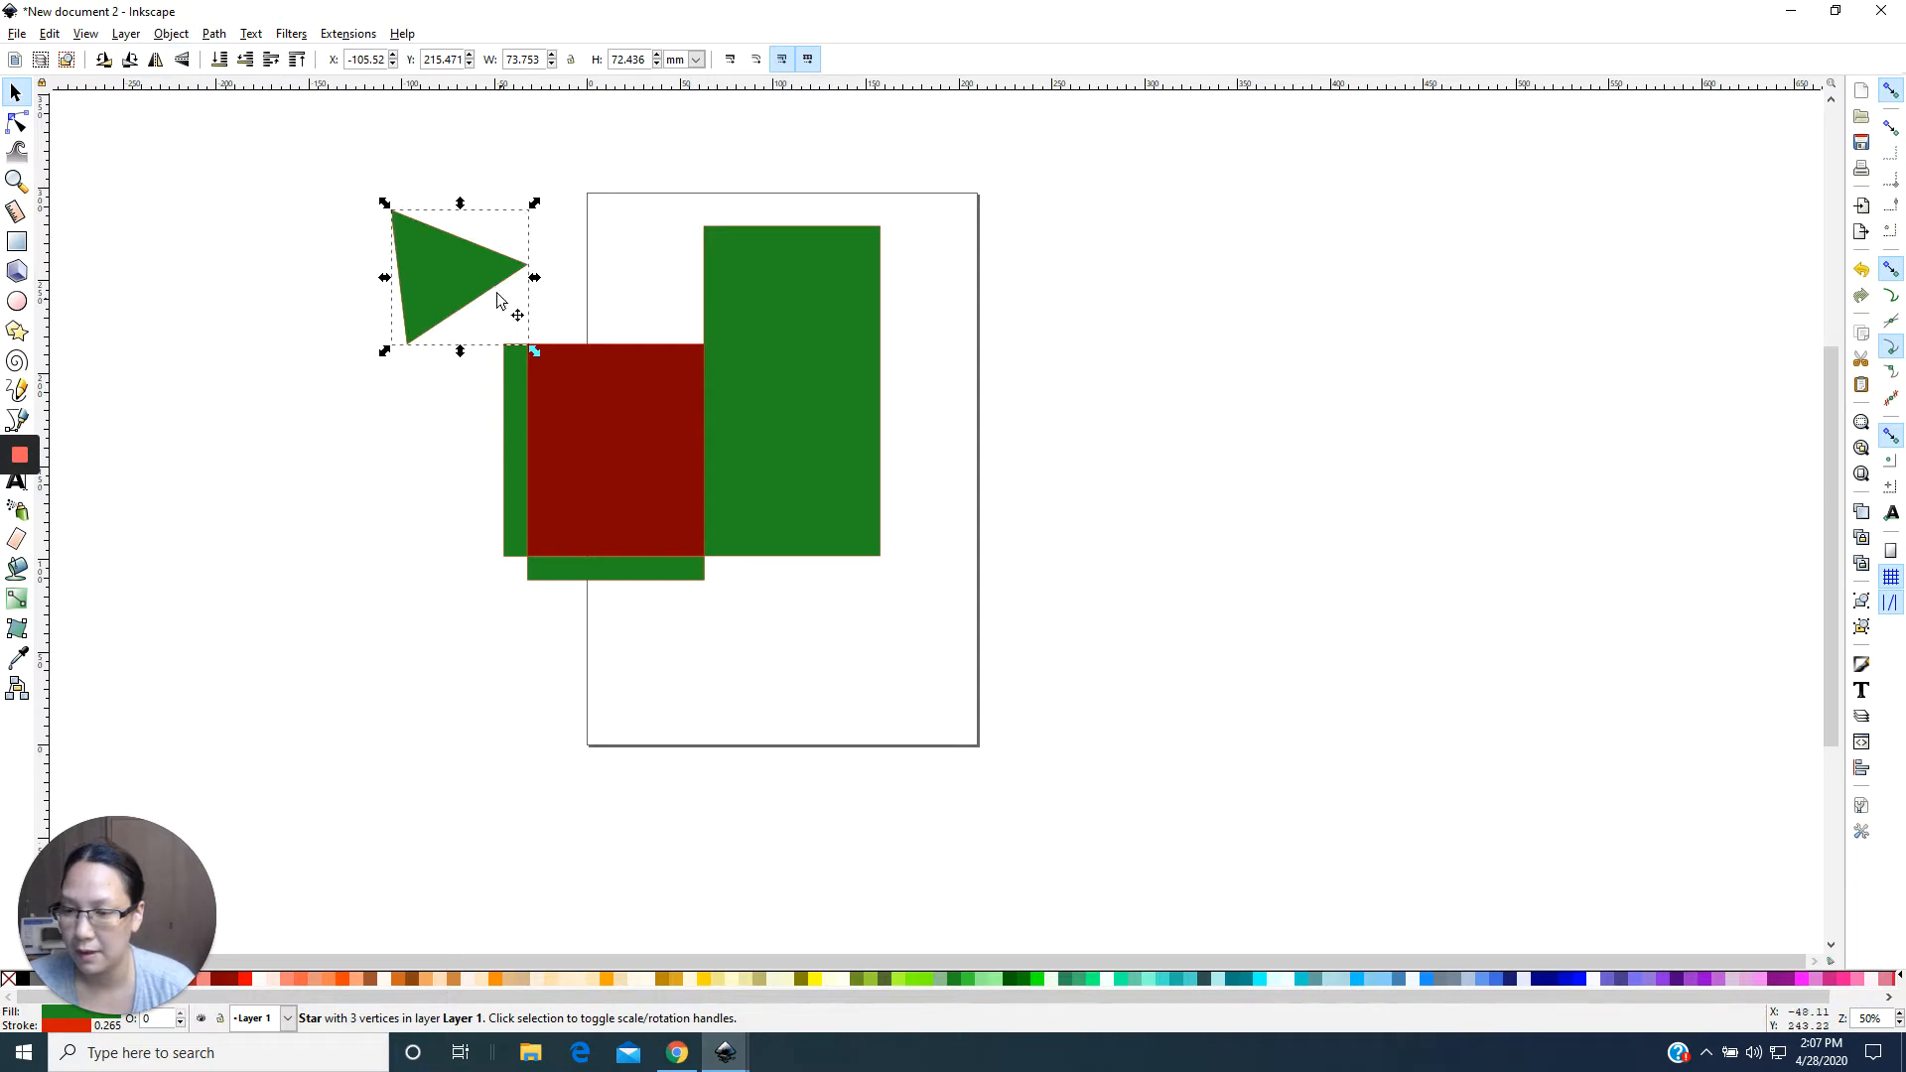
drag(497, 300, 473, 352)
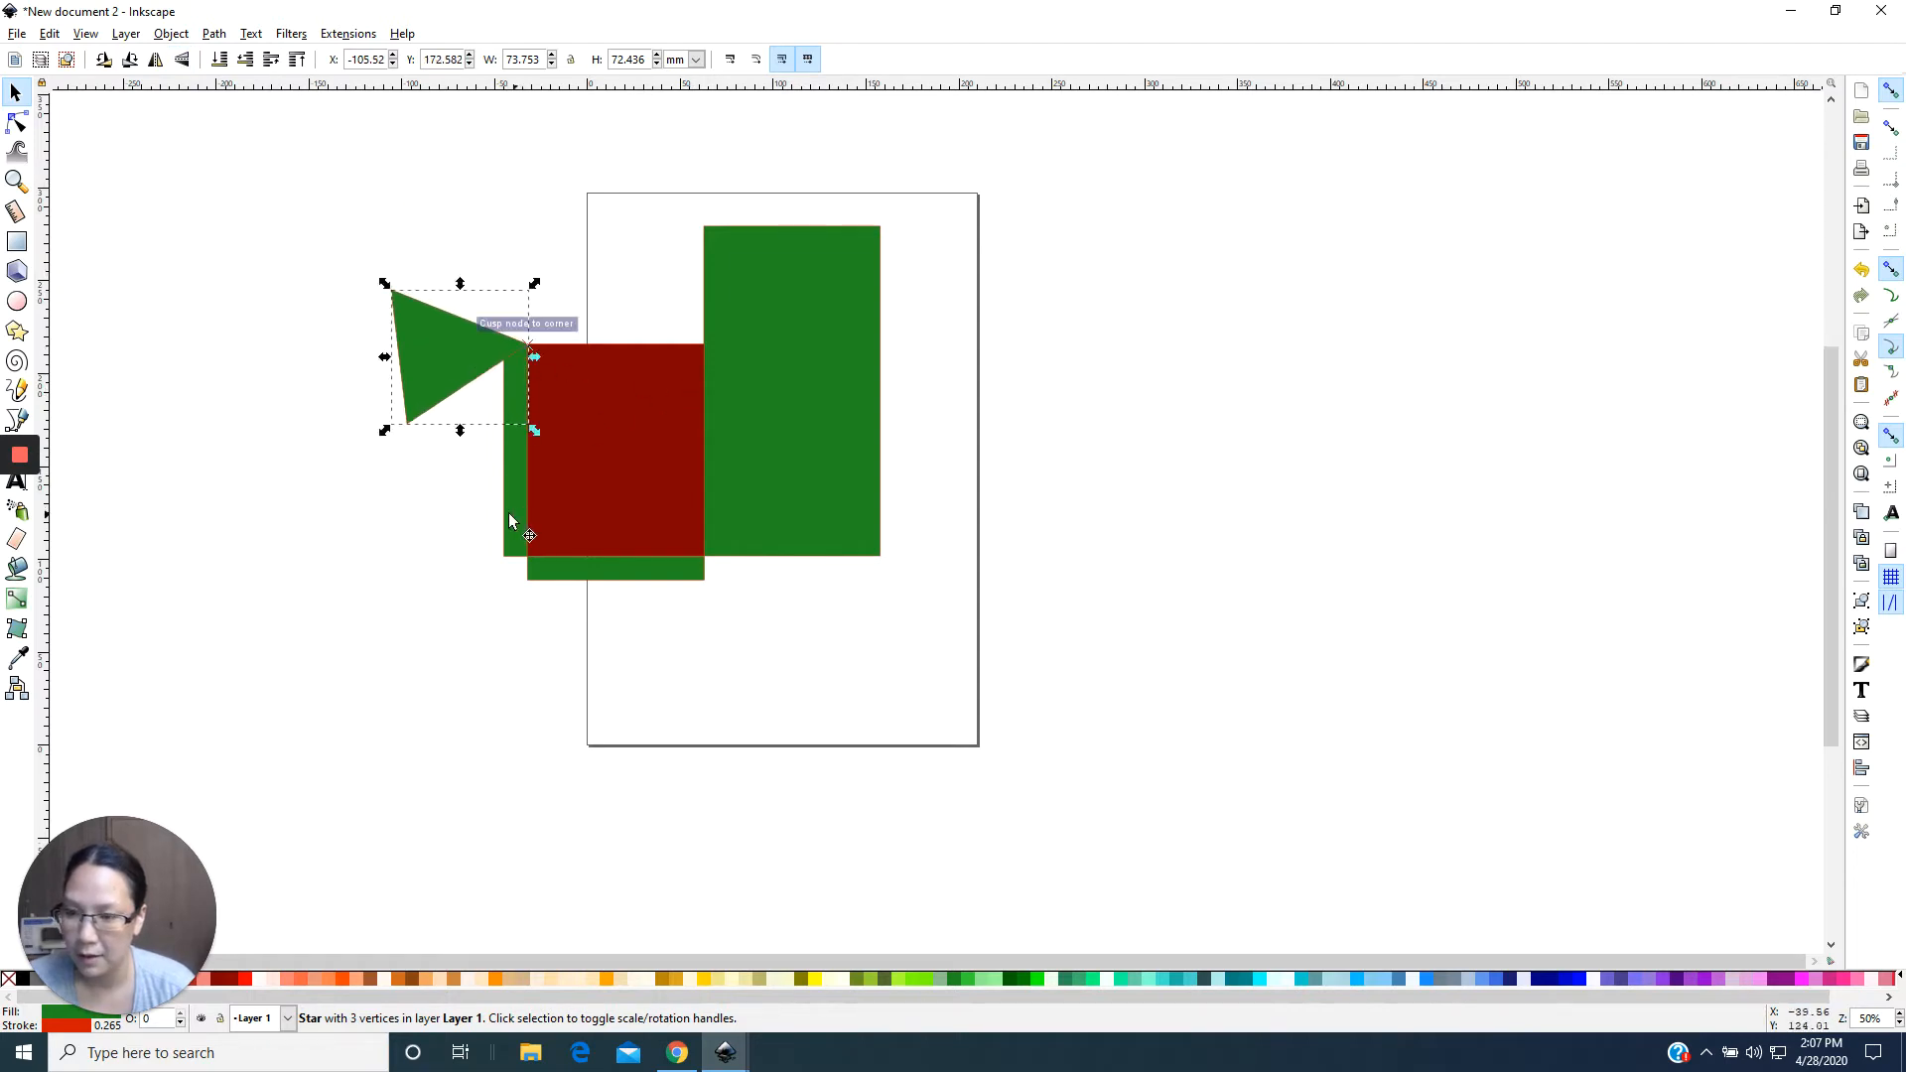
click(403, 979)
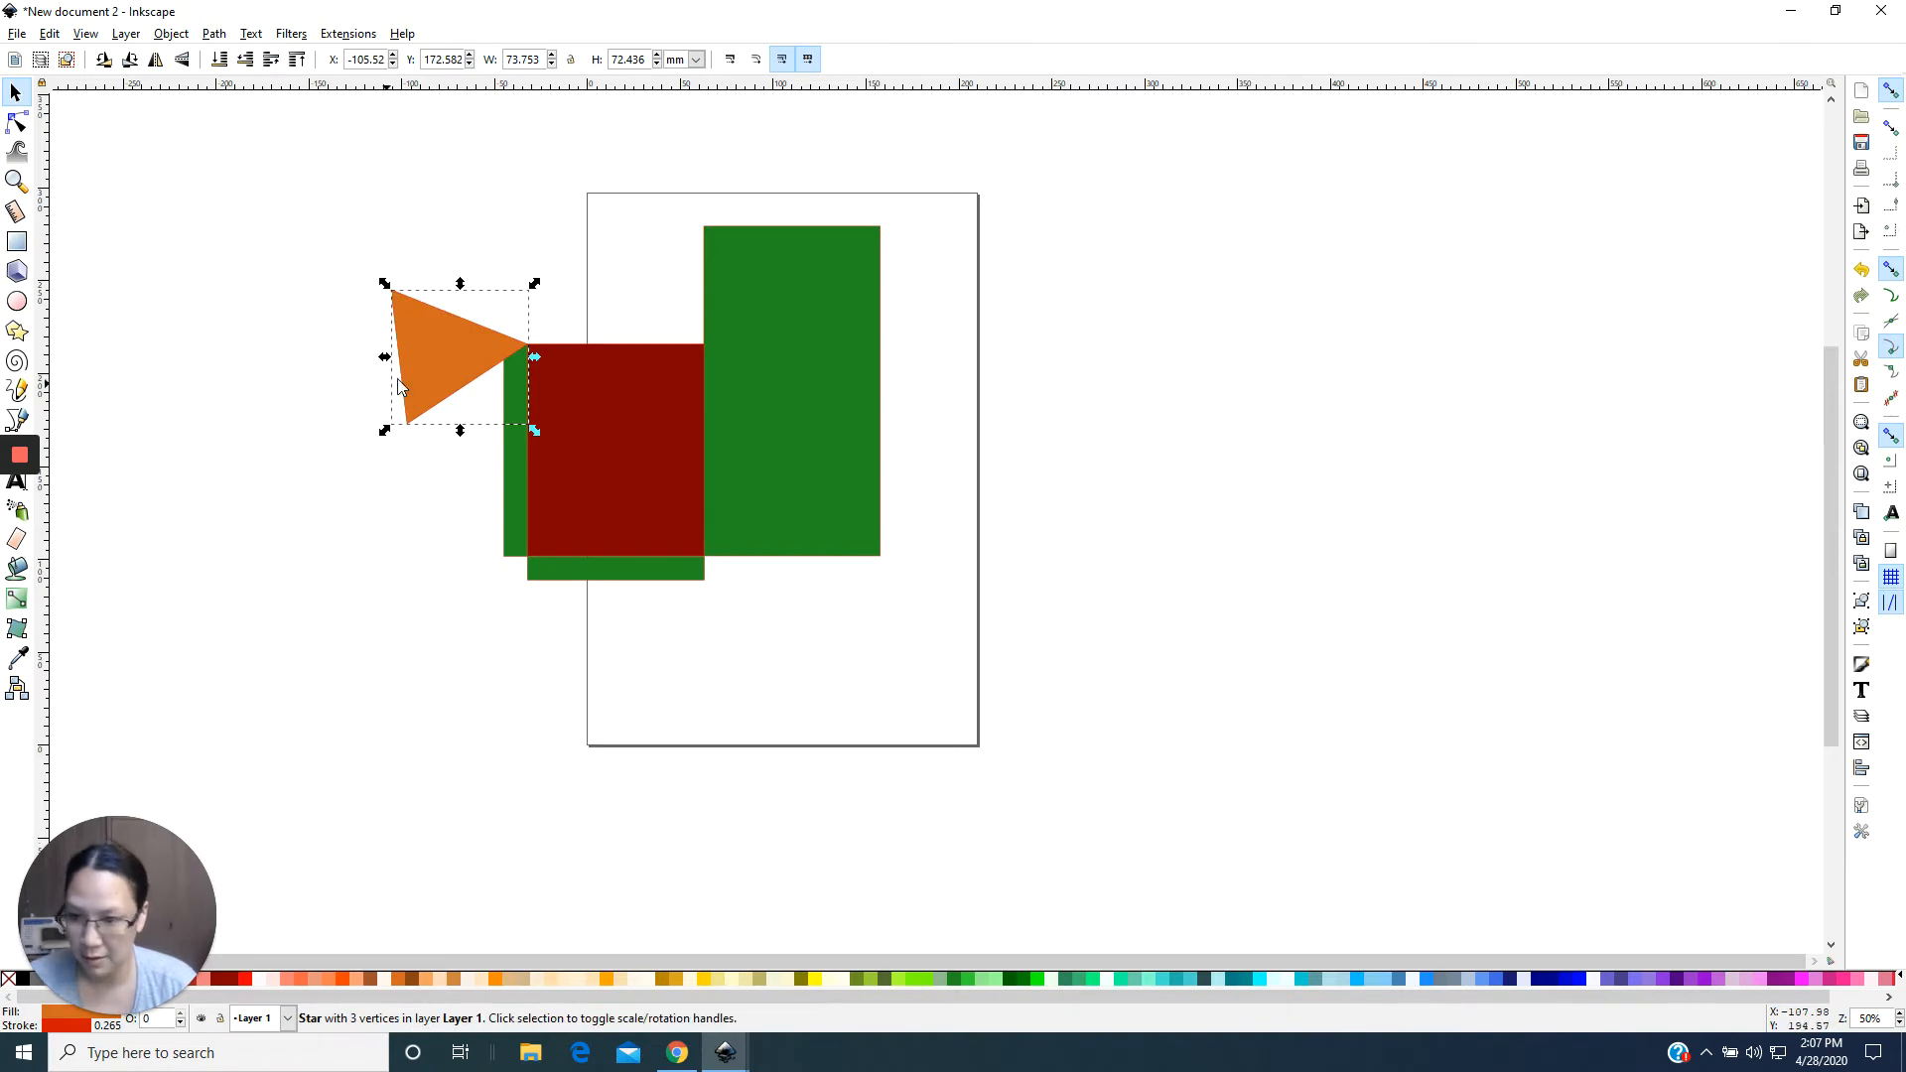
Paste a copy of the orange triangle, flip it vertically, and snap its tip to the maroon rectangle's lower-left corner.
right_click(437, 374)
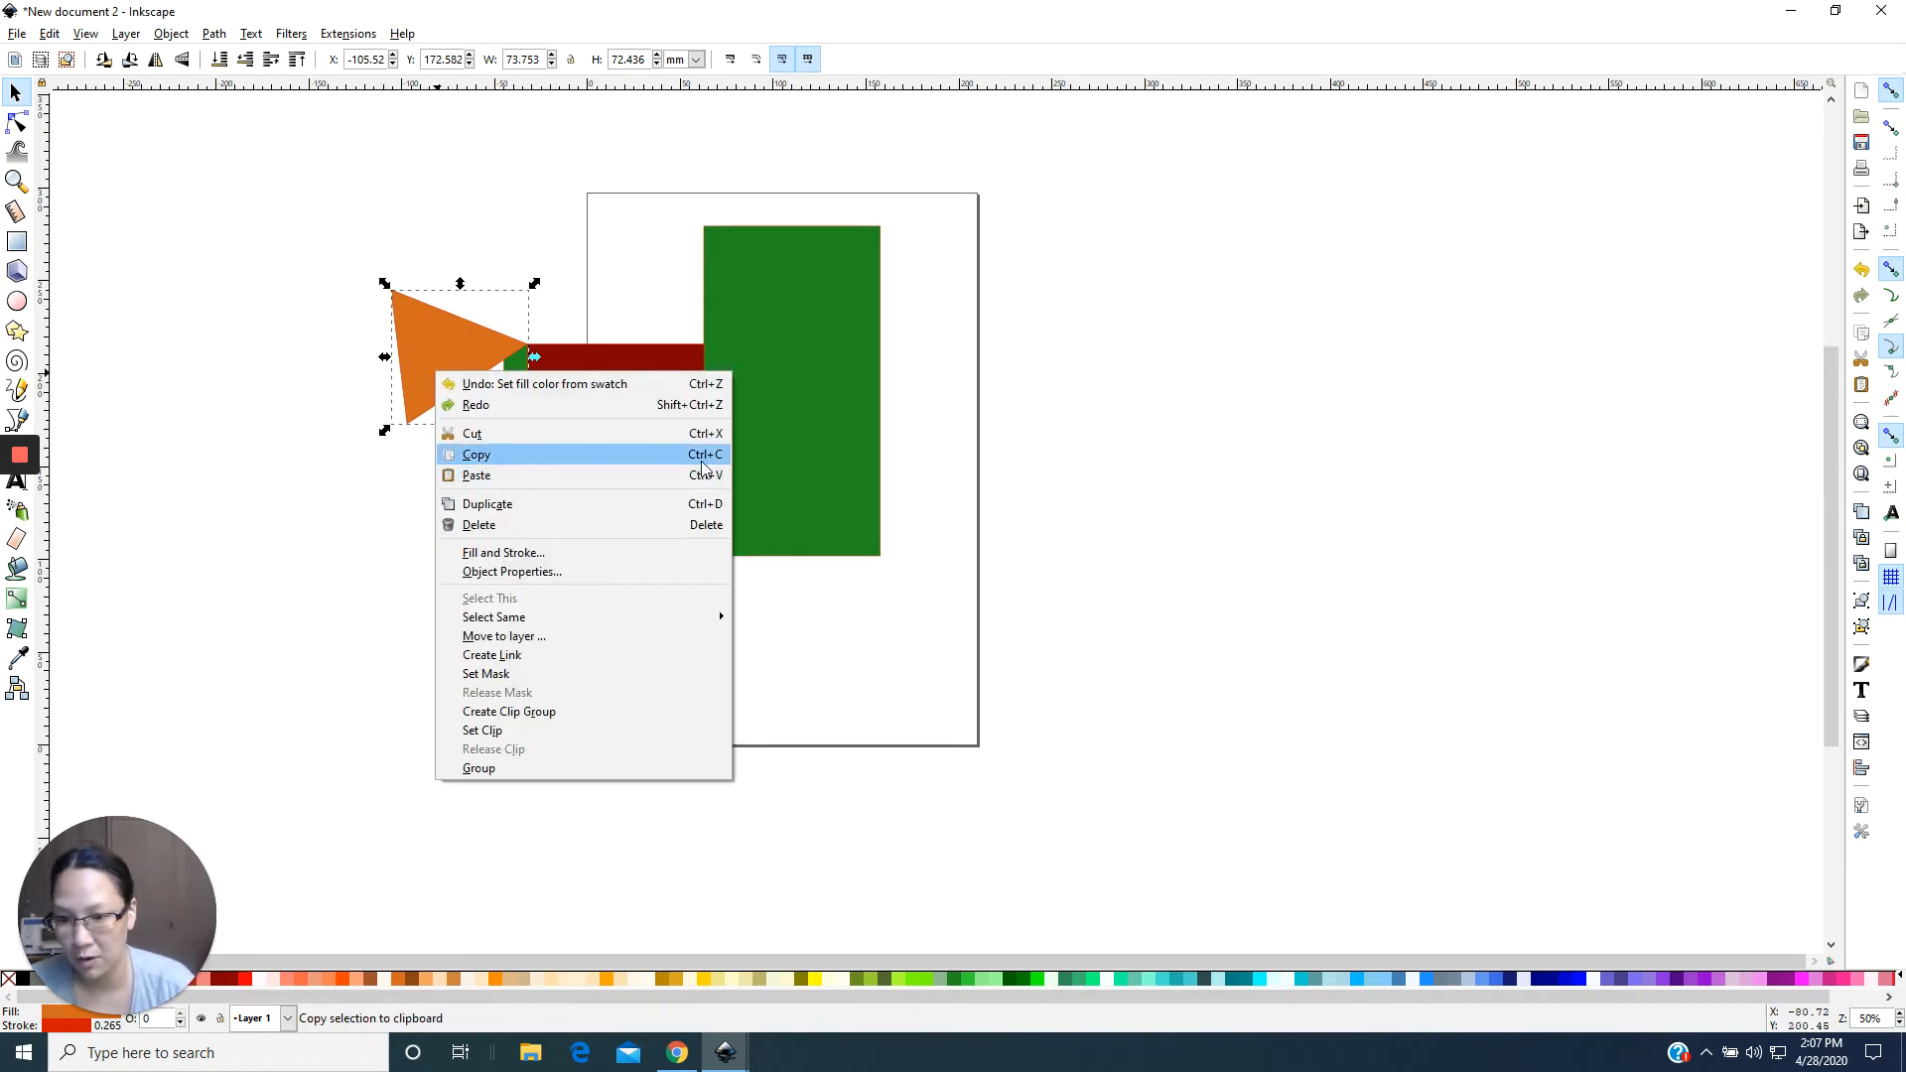
click(276, 515)
key(ctrl+c)
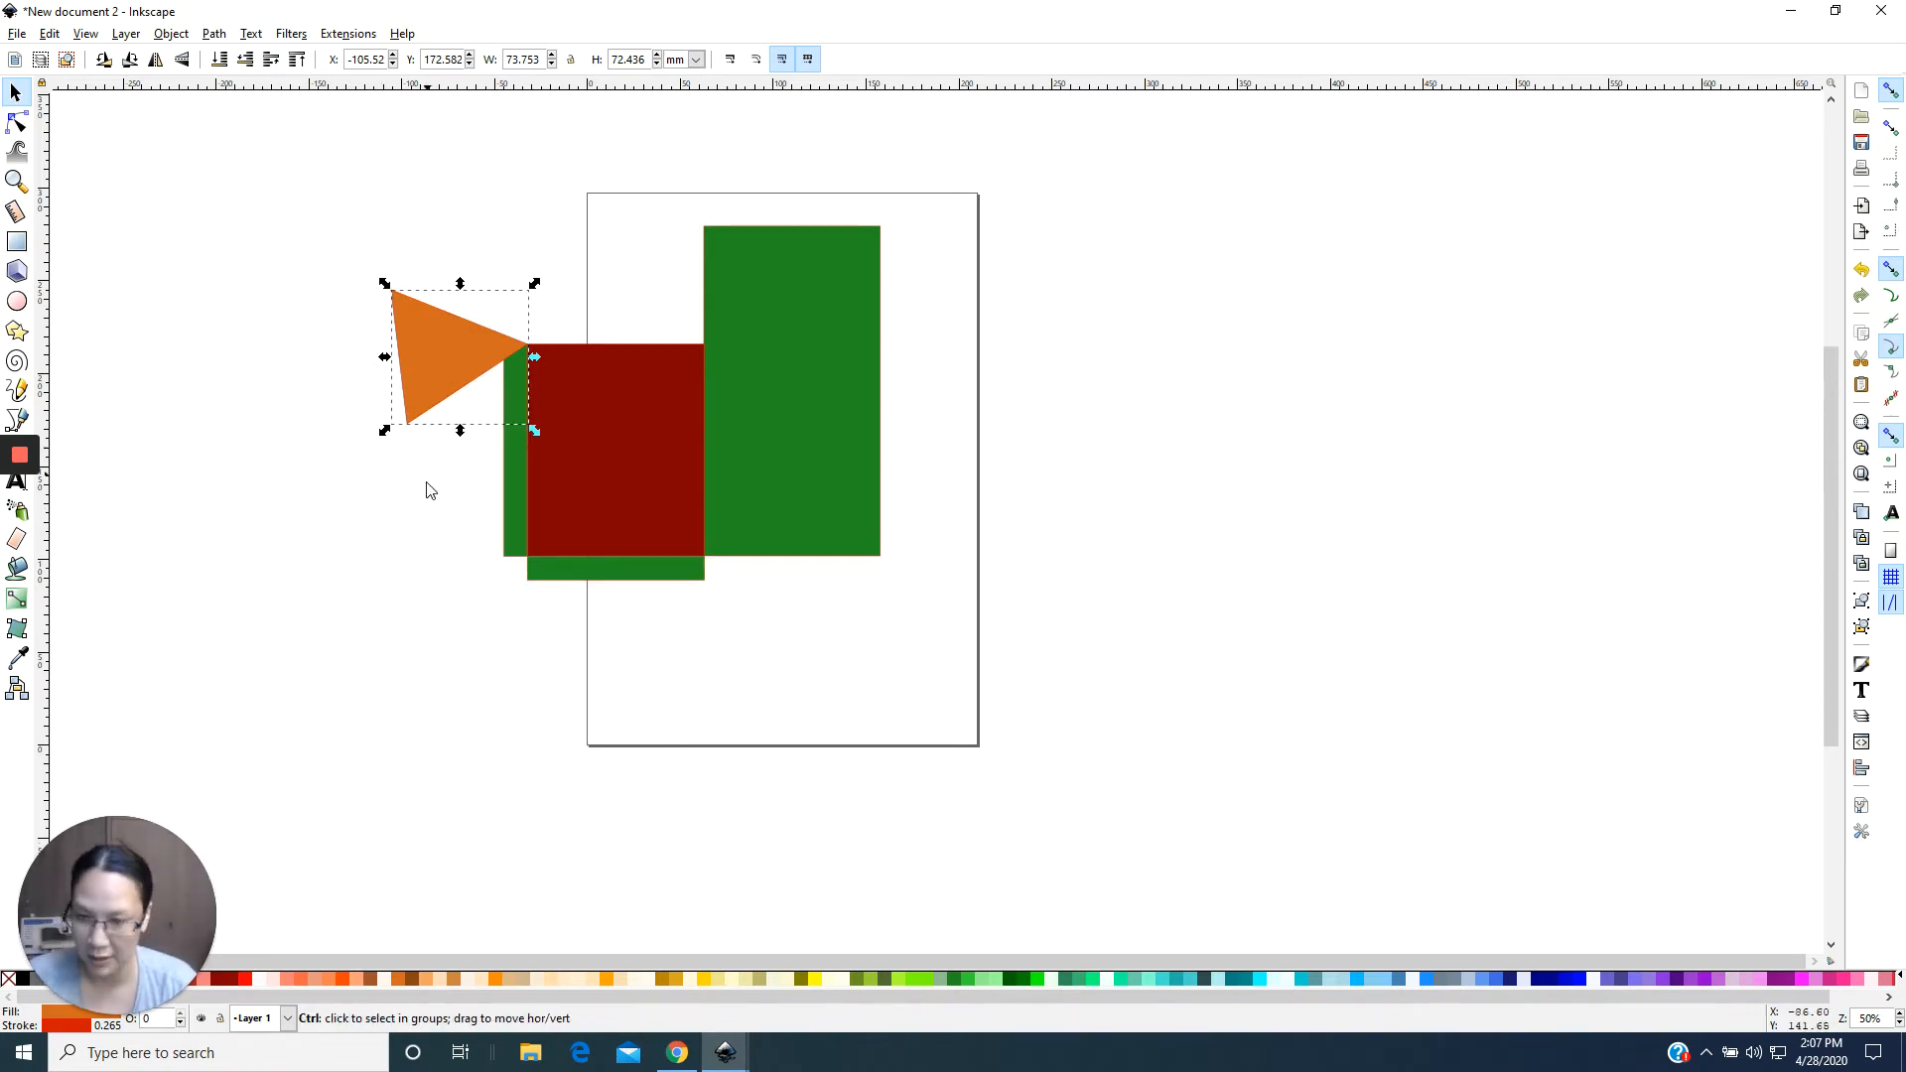
key(ctrl+v)
right_click(415, 506)
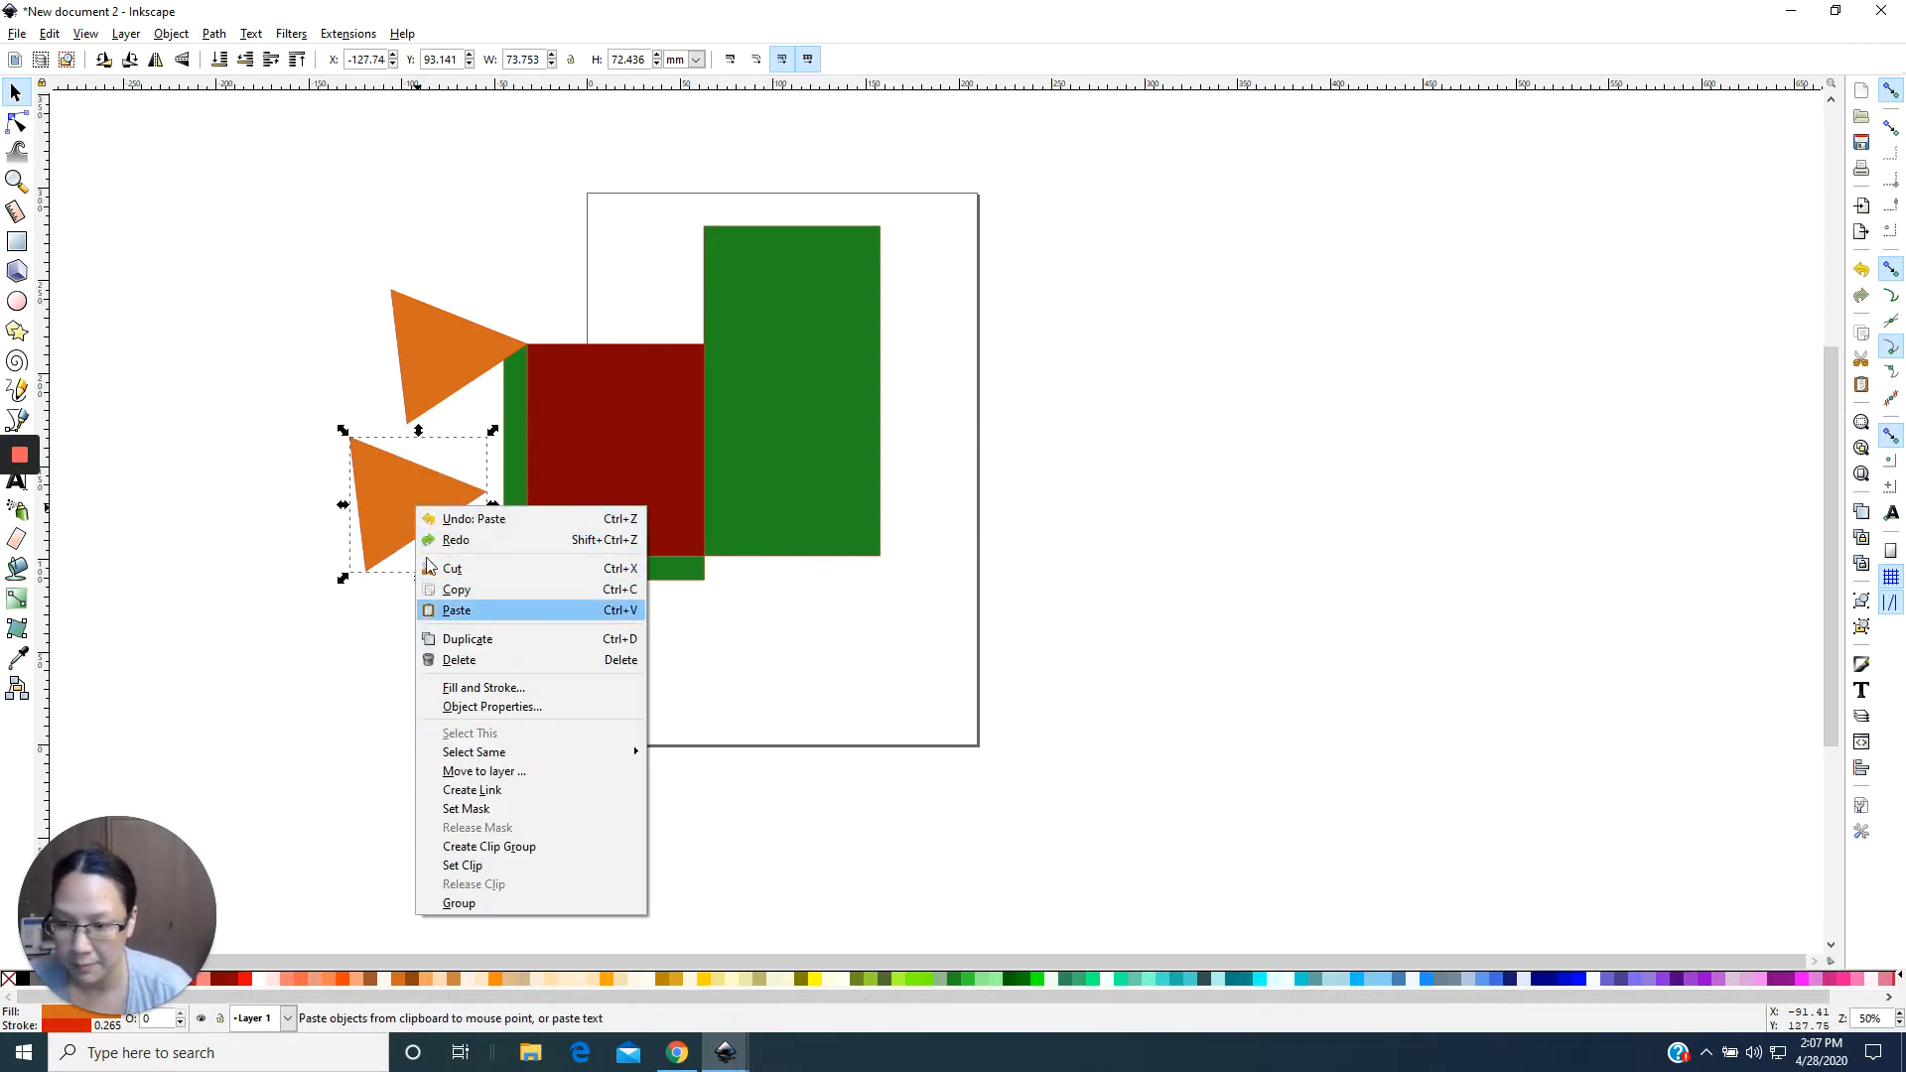
click(227, 529)
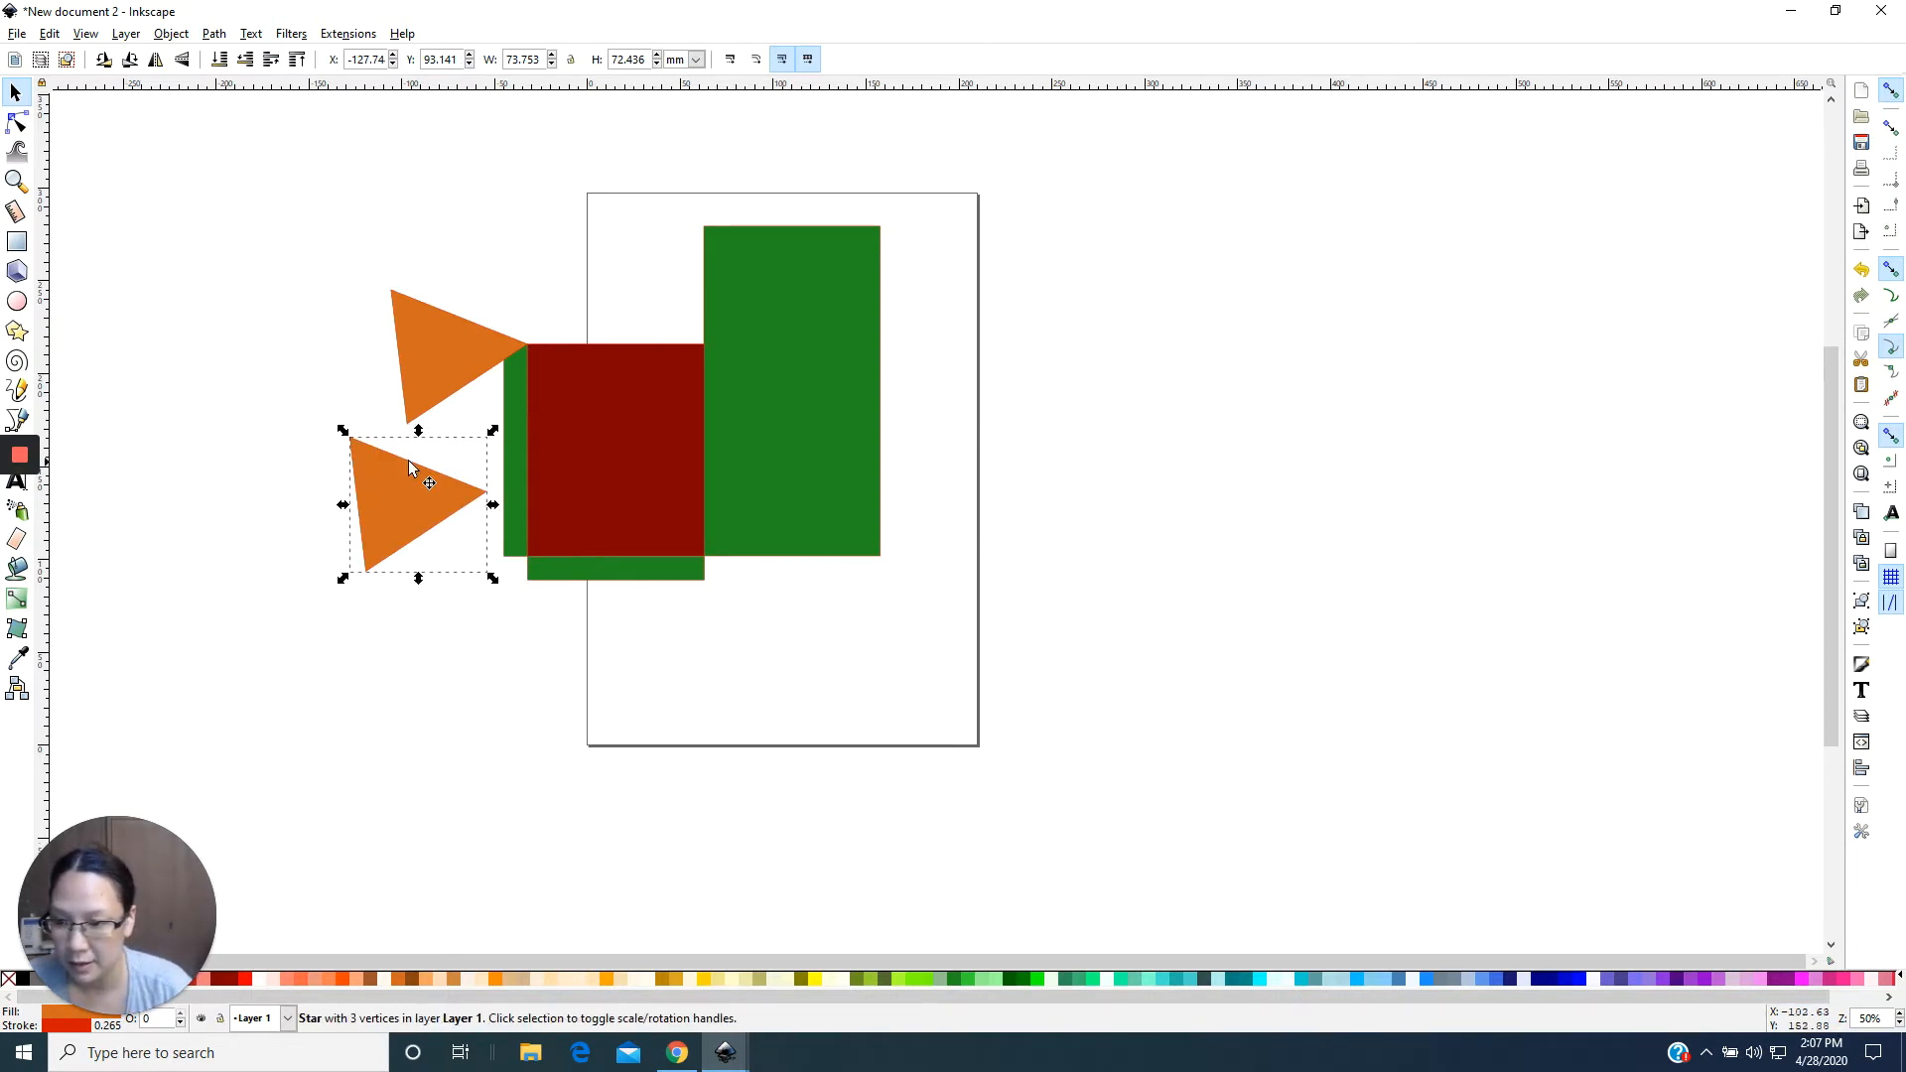
click(184, 64)
drag(374, 502, 430, 540)
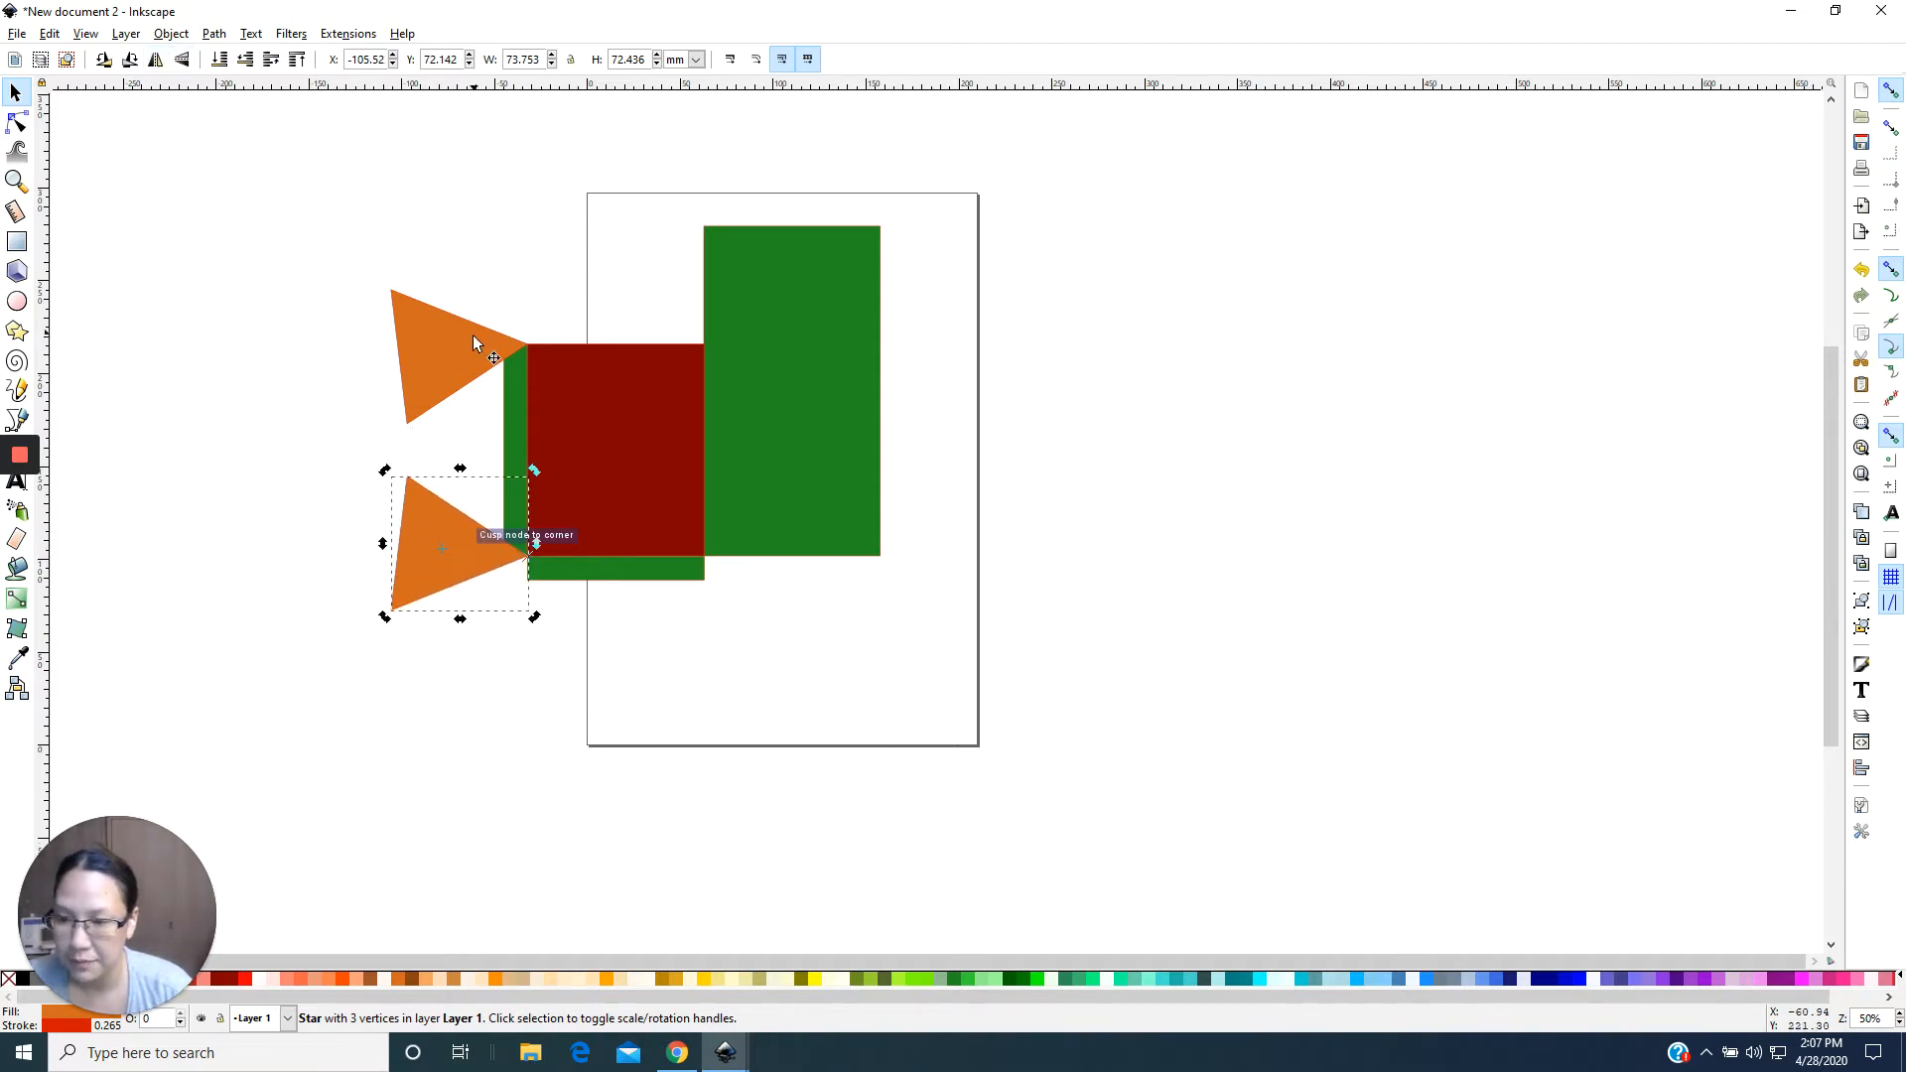
Subtract the upper orange triangle from the narrow green flap with a Difference operation to angle its top end.
click(509, 379)
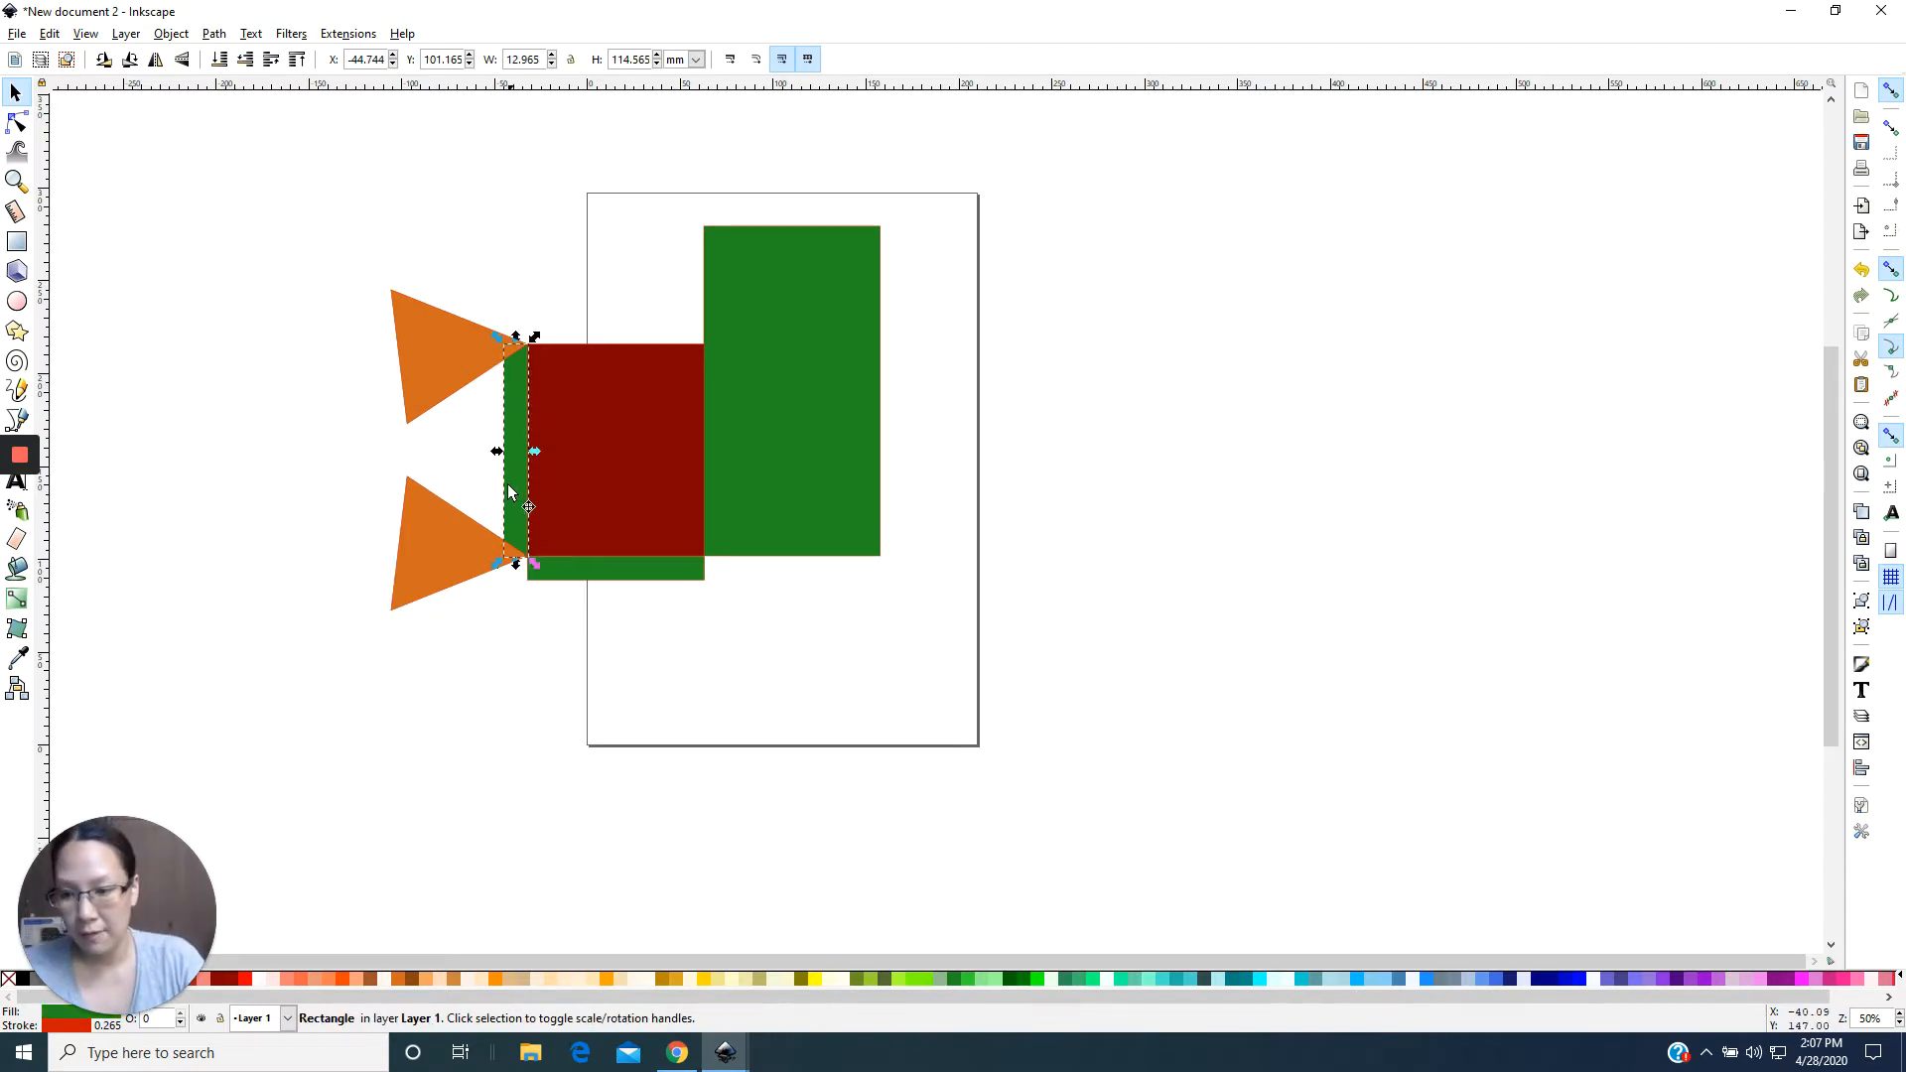
shift+click(453, 355)
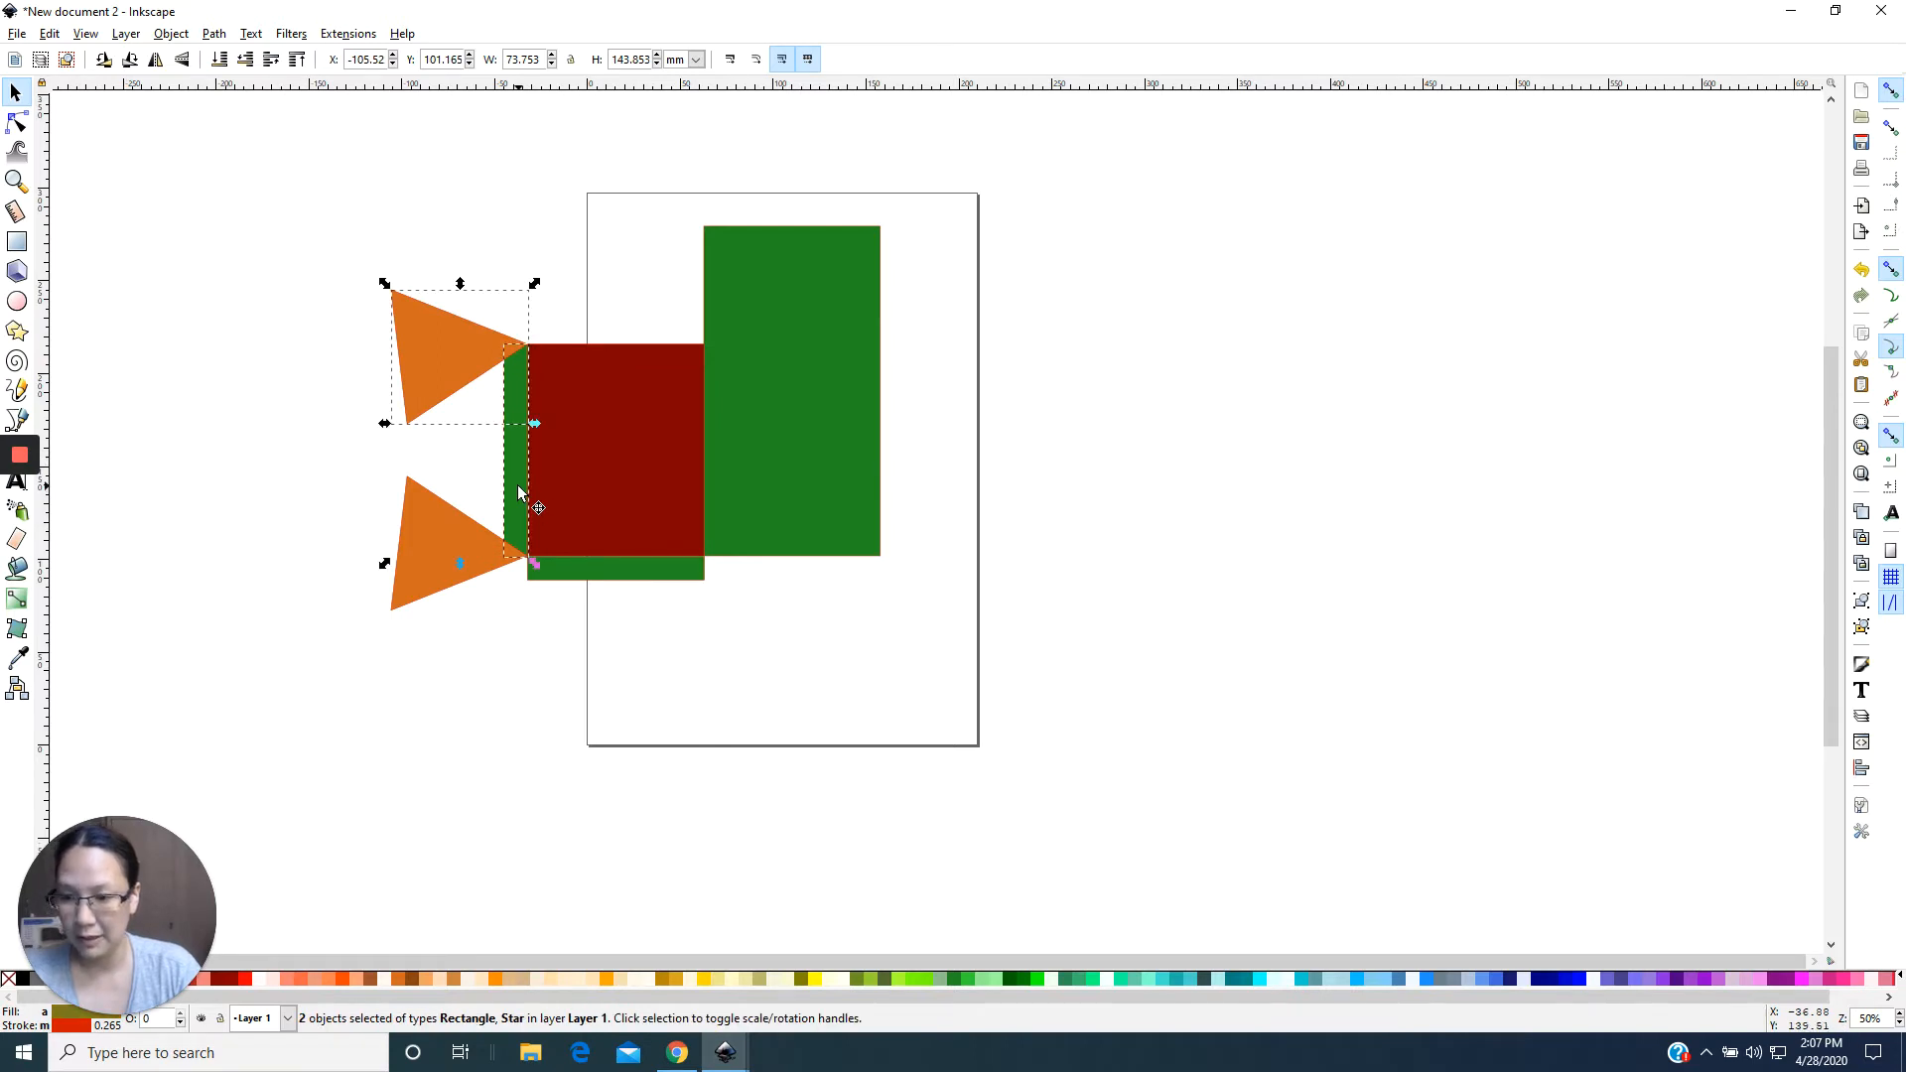
click(169, 33)
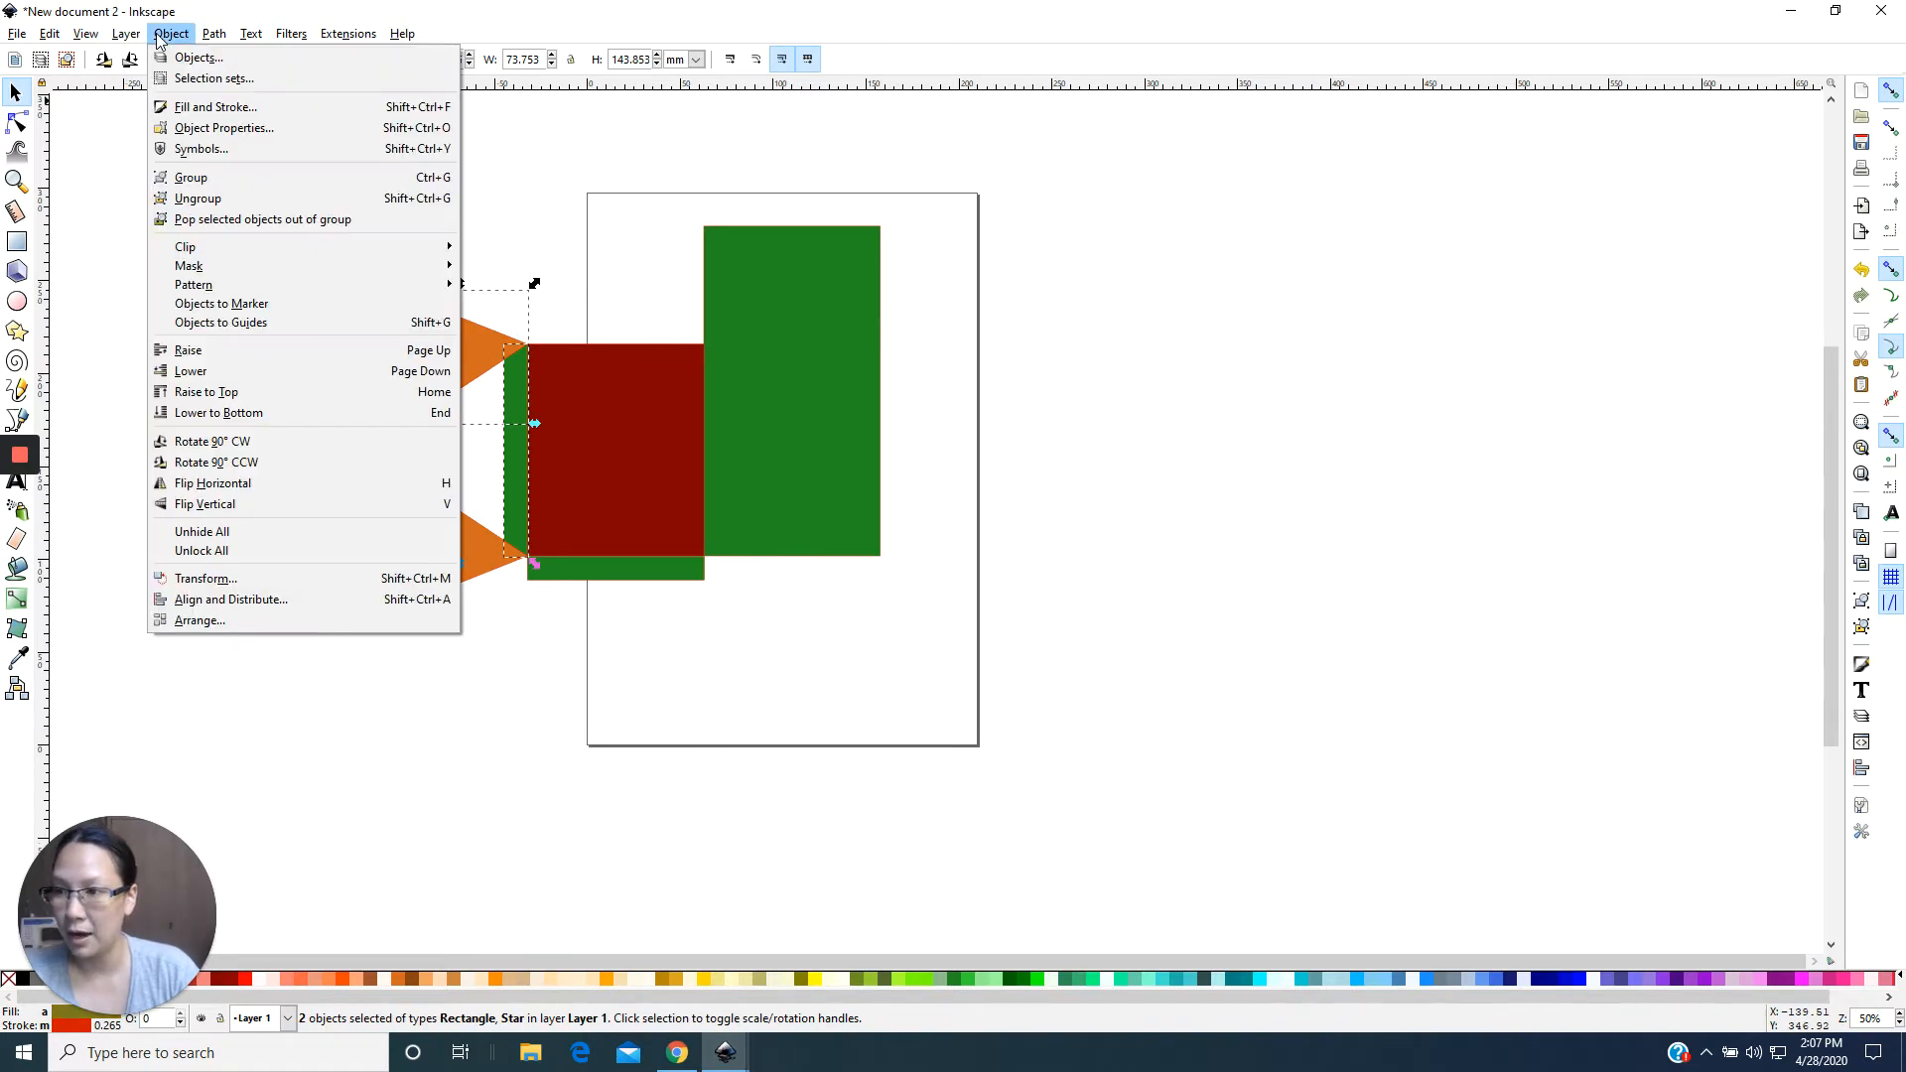
mouse_move(213, 33)
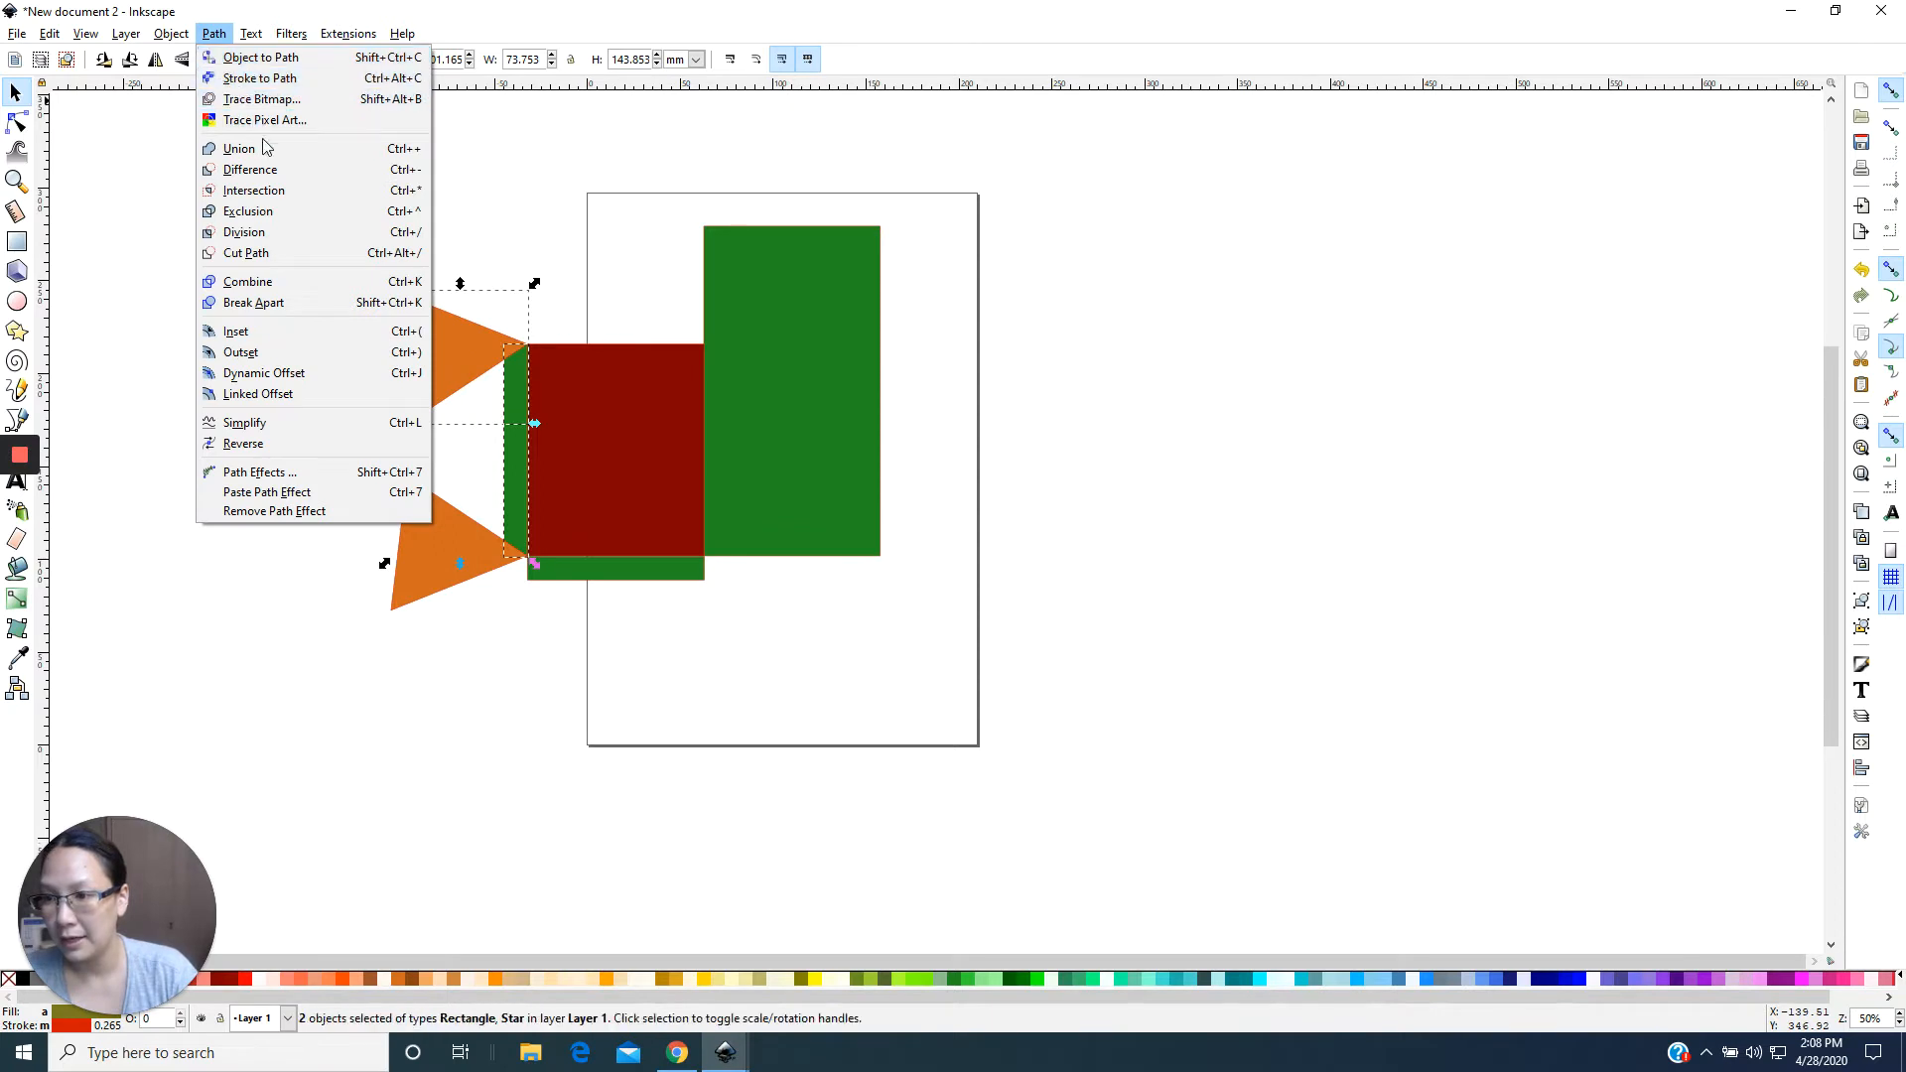
click(250, 170)
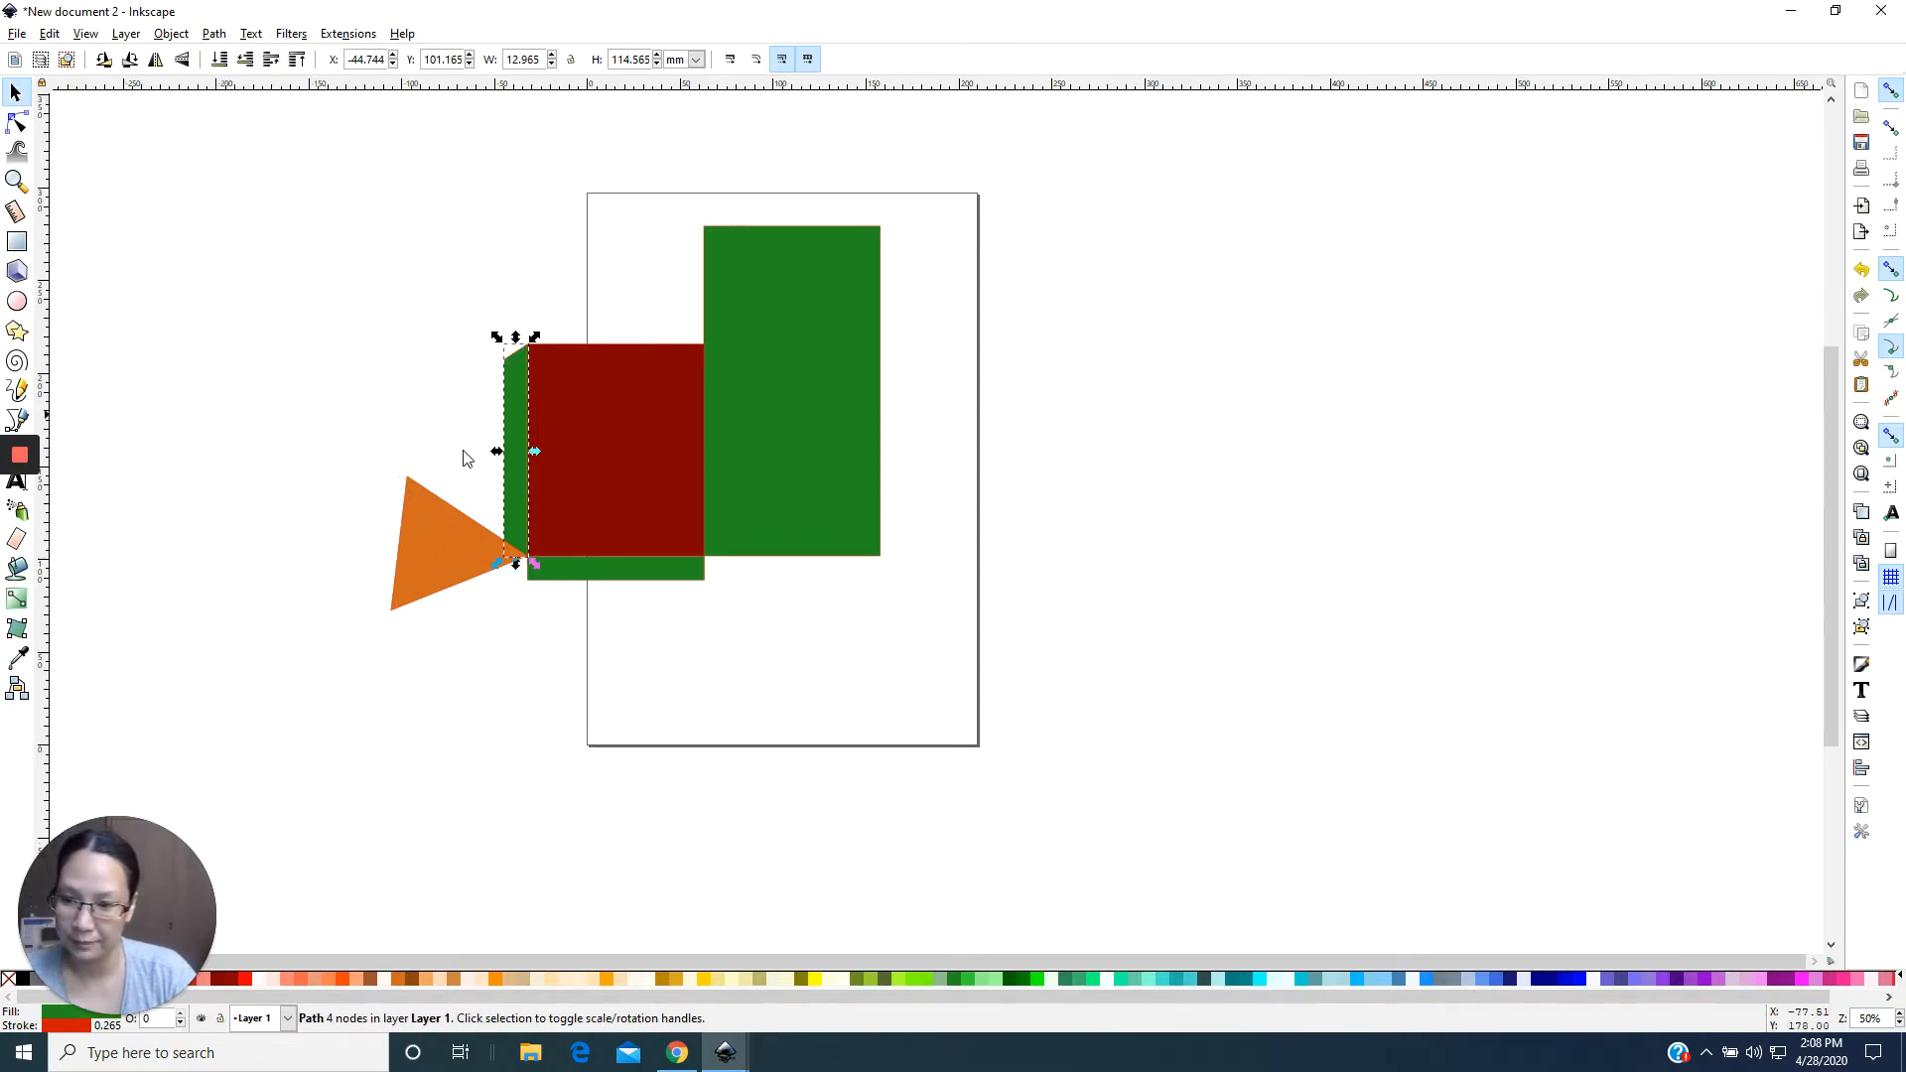
Subtract the lower orange triangle from the same narrow green flap to angle its bottom end.
click(453, 563)
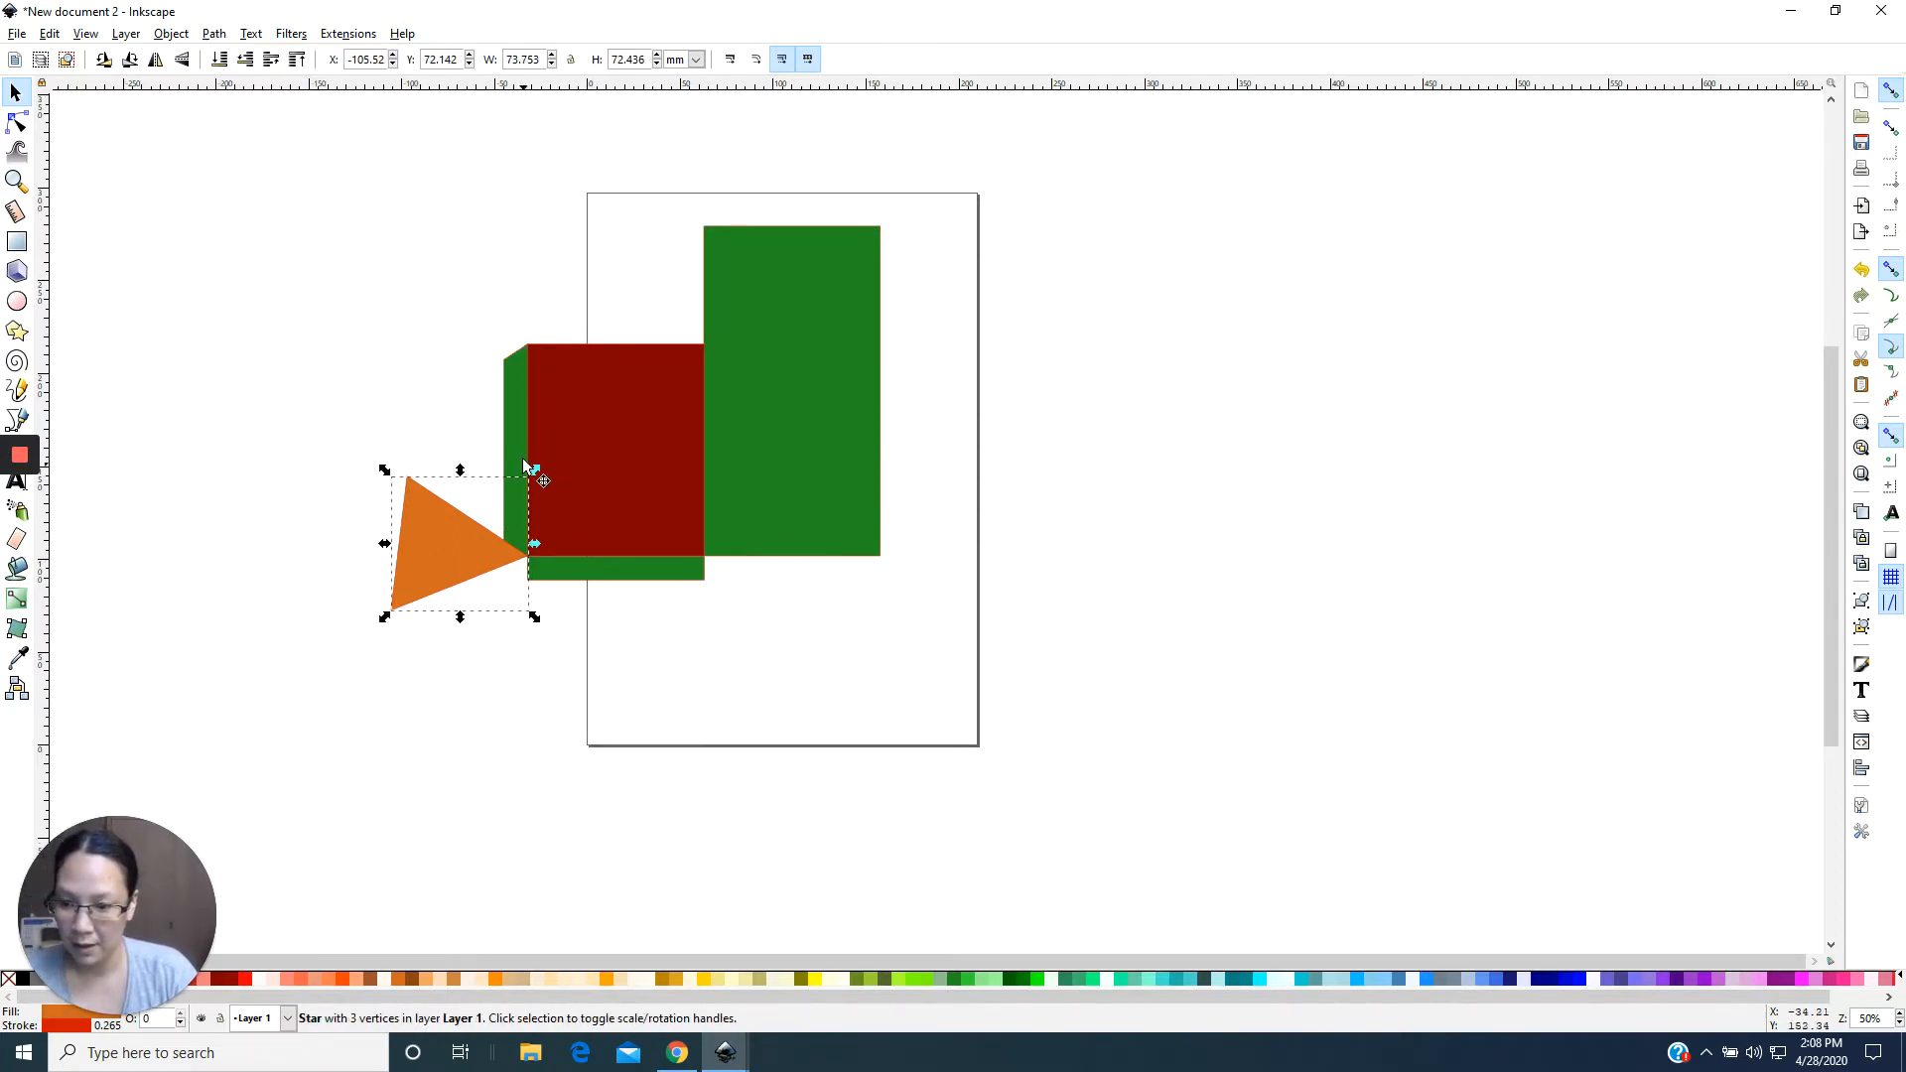
shift+click(517, 414)
right_click(504, 400)
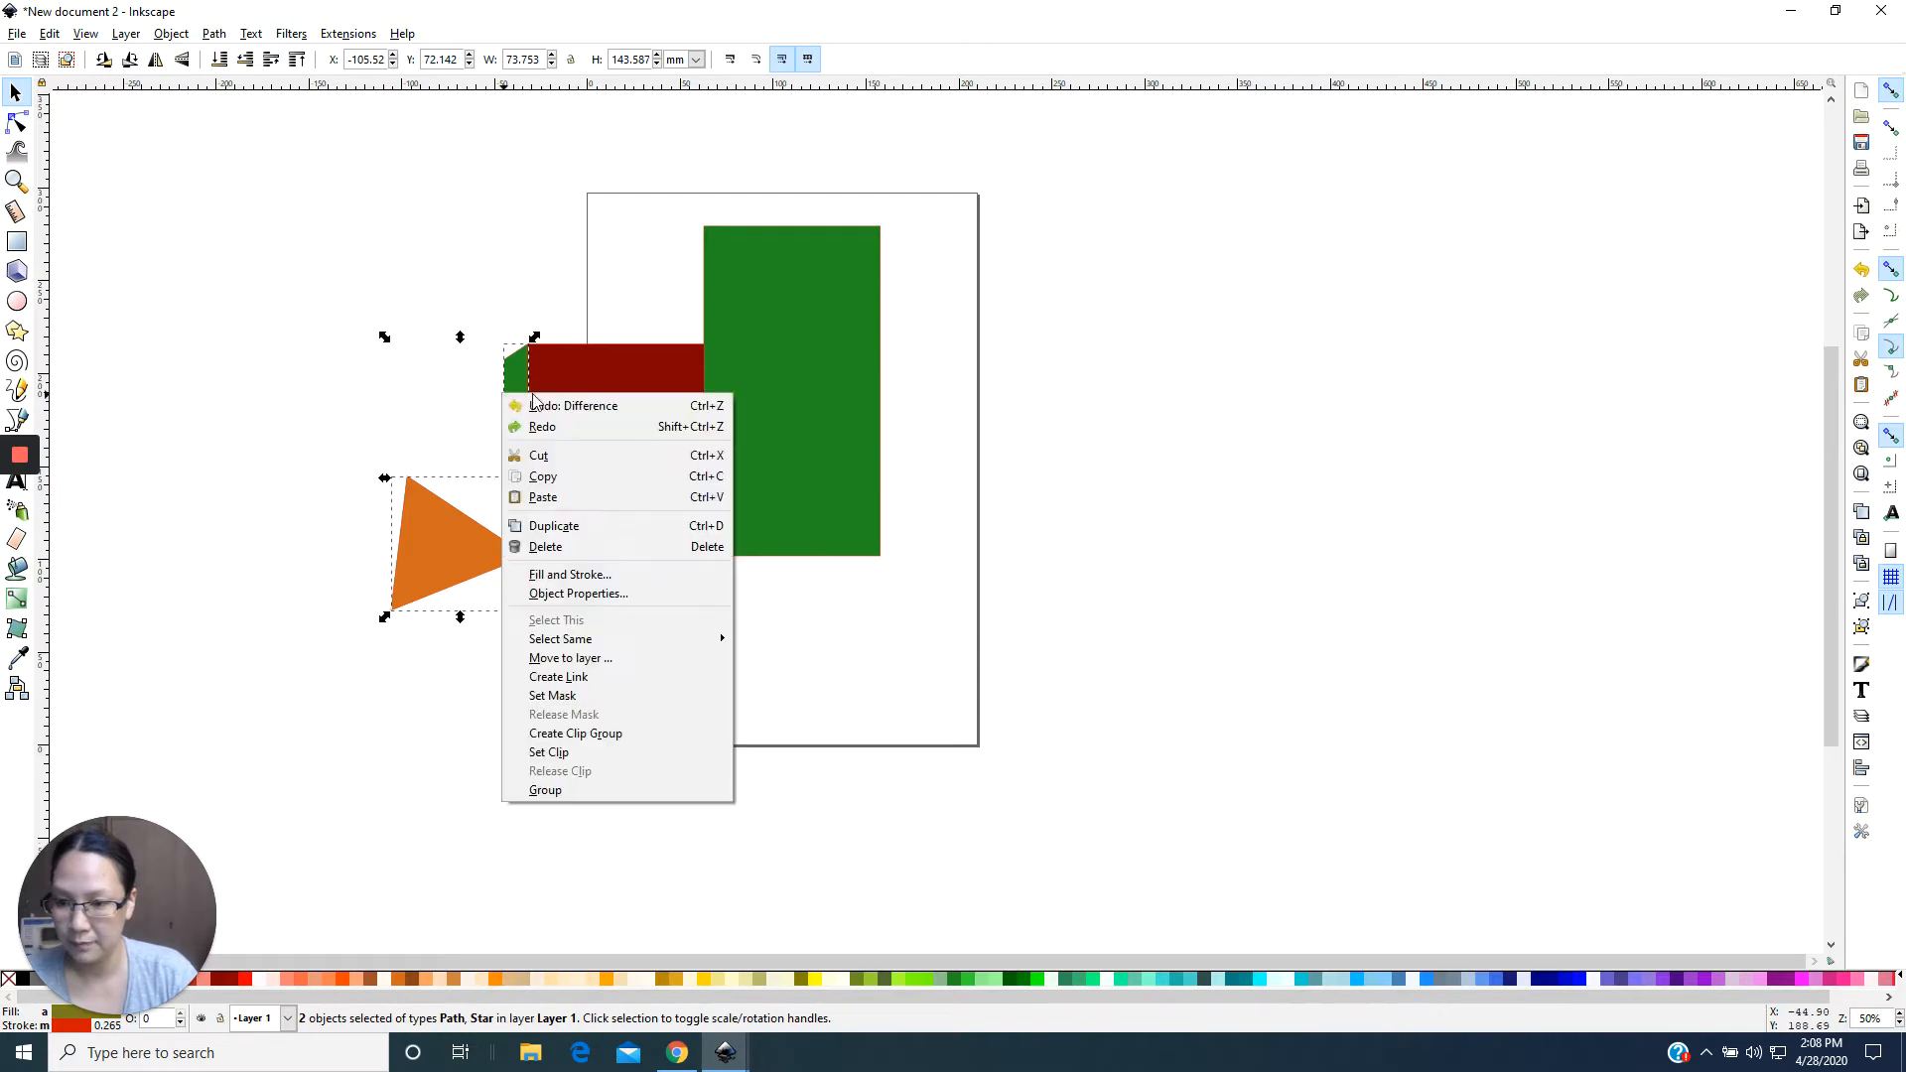
click(310, 330)
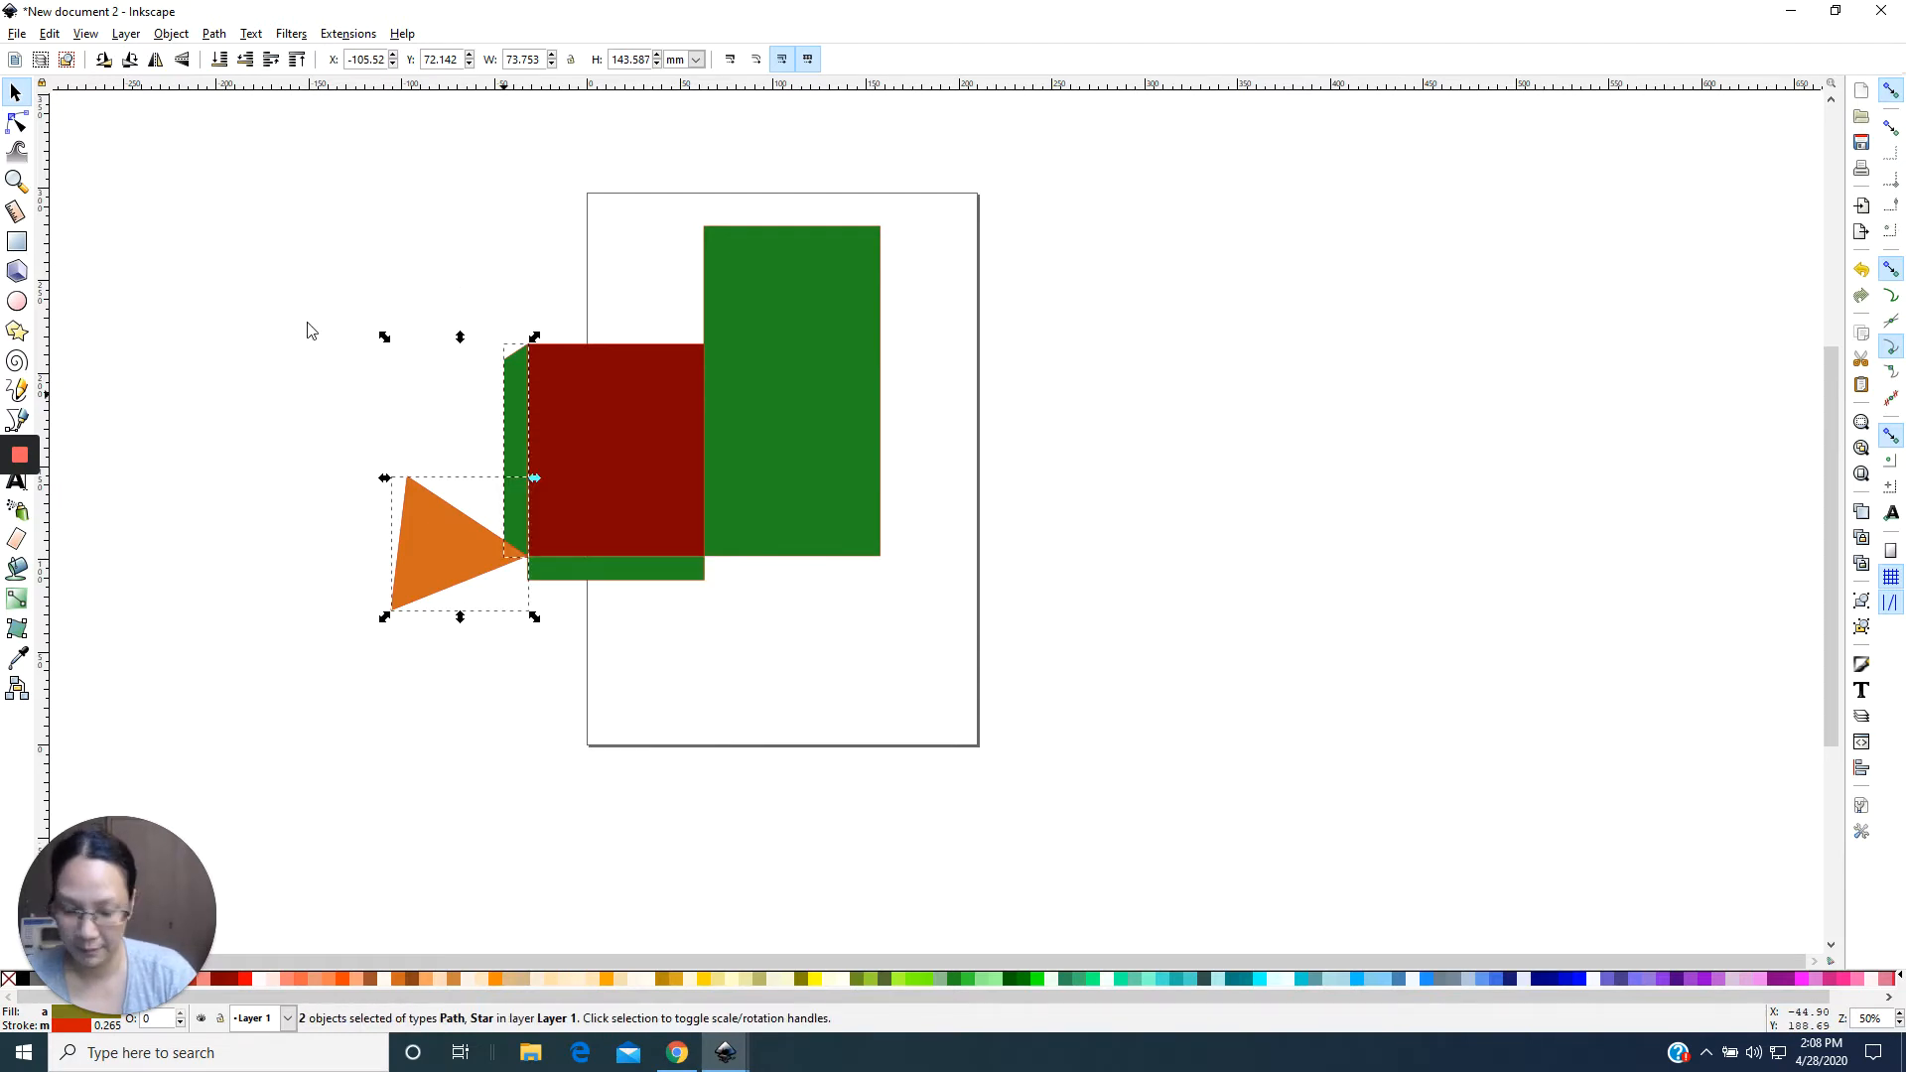
key(ctrl+minus)
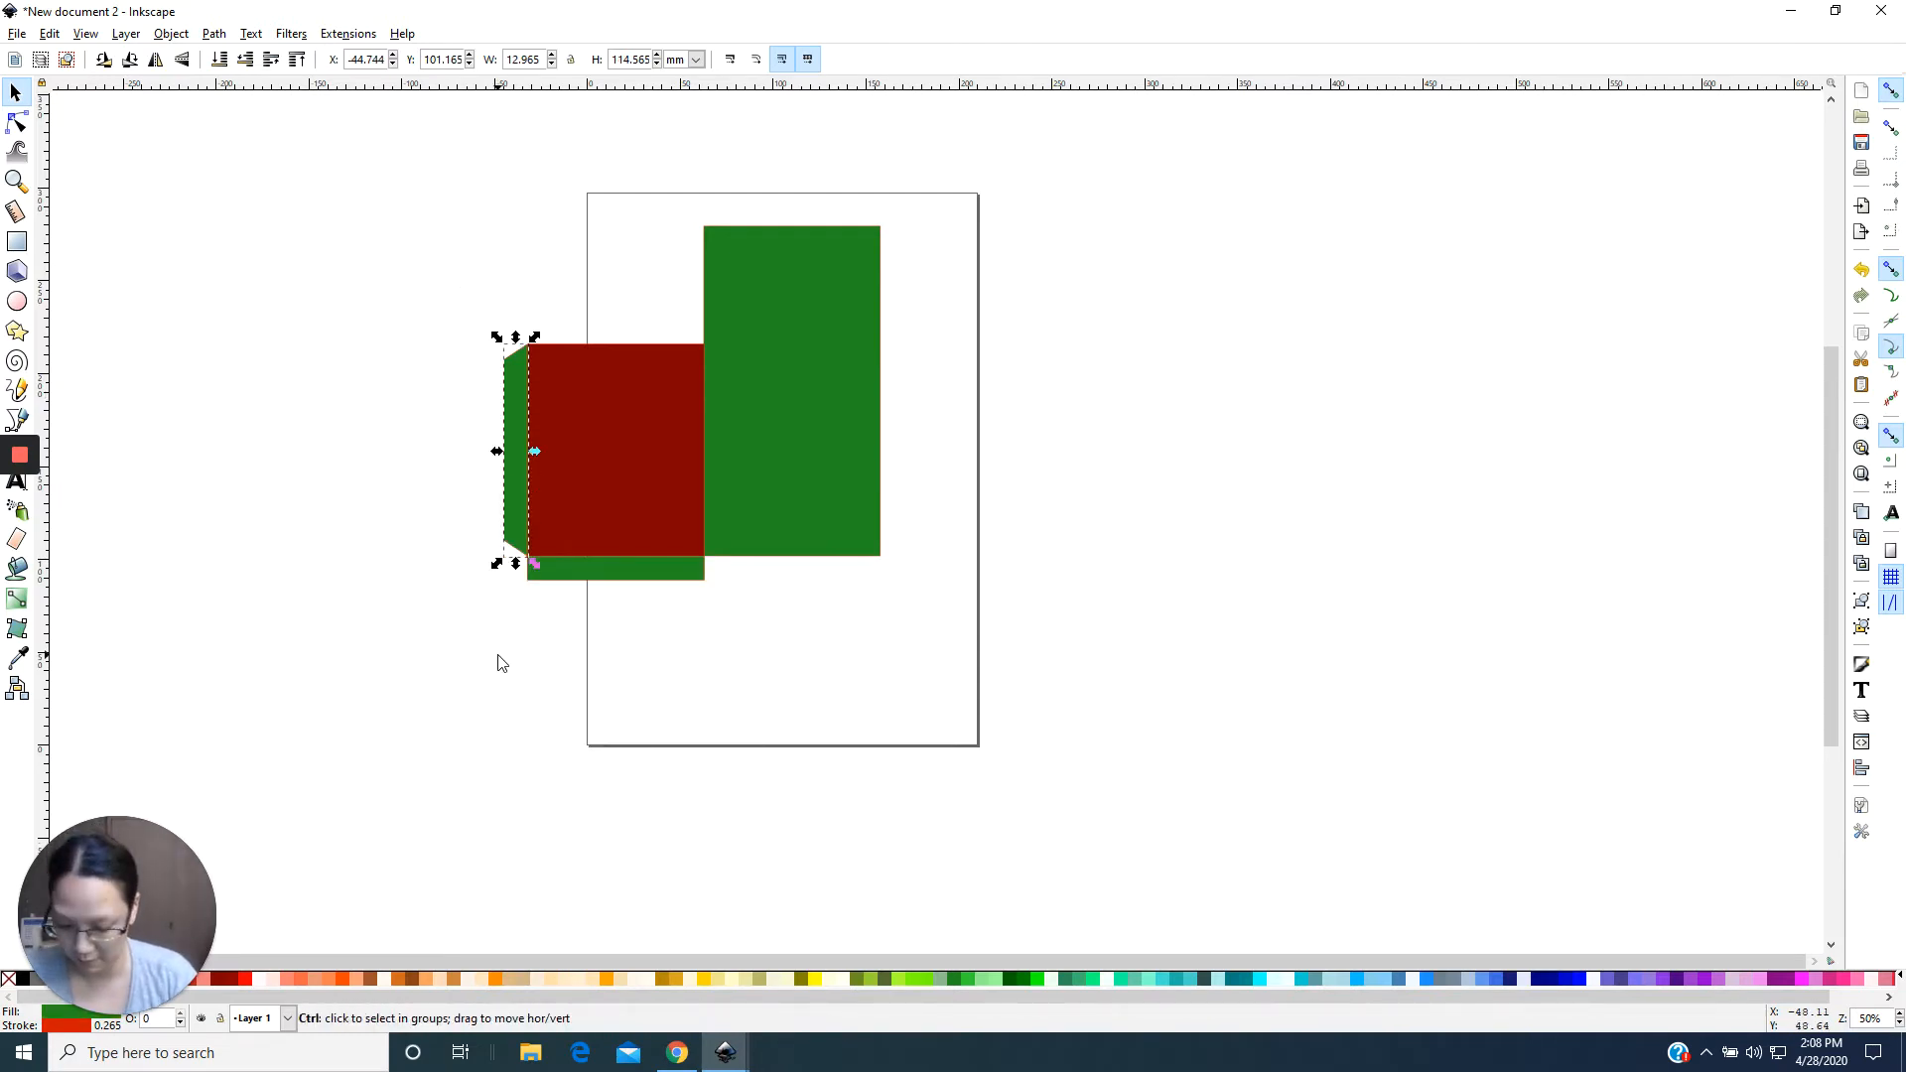
Paste another orange triangle, flip it vertically, and snap its upper corner to the maroon rectangle's lower-left corner over the bottom flap.
key(ctrl+z)
drag(497, 654, 649, 629)
click(155, 60)
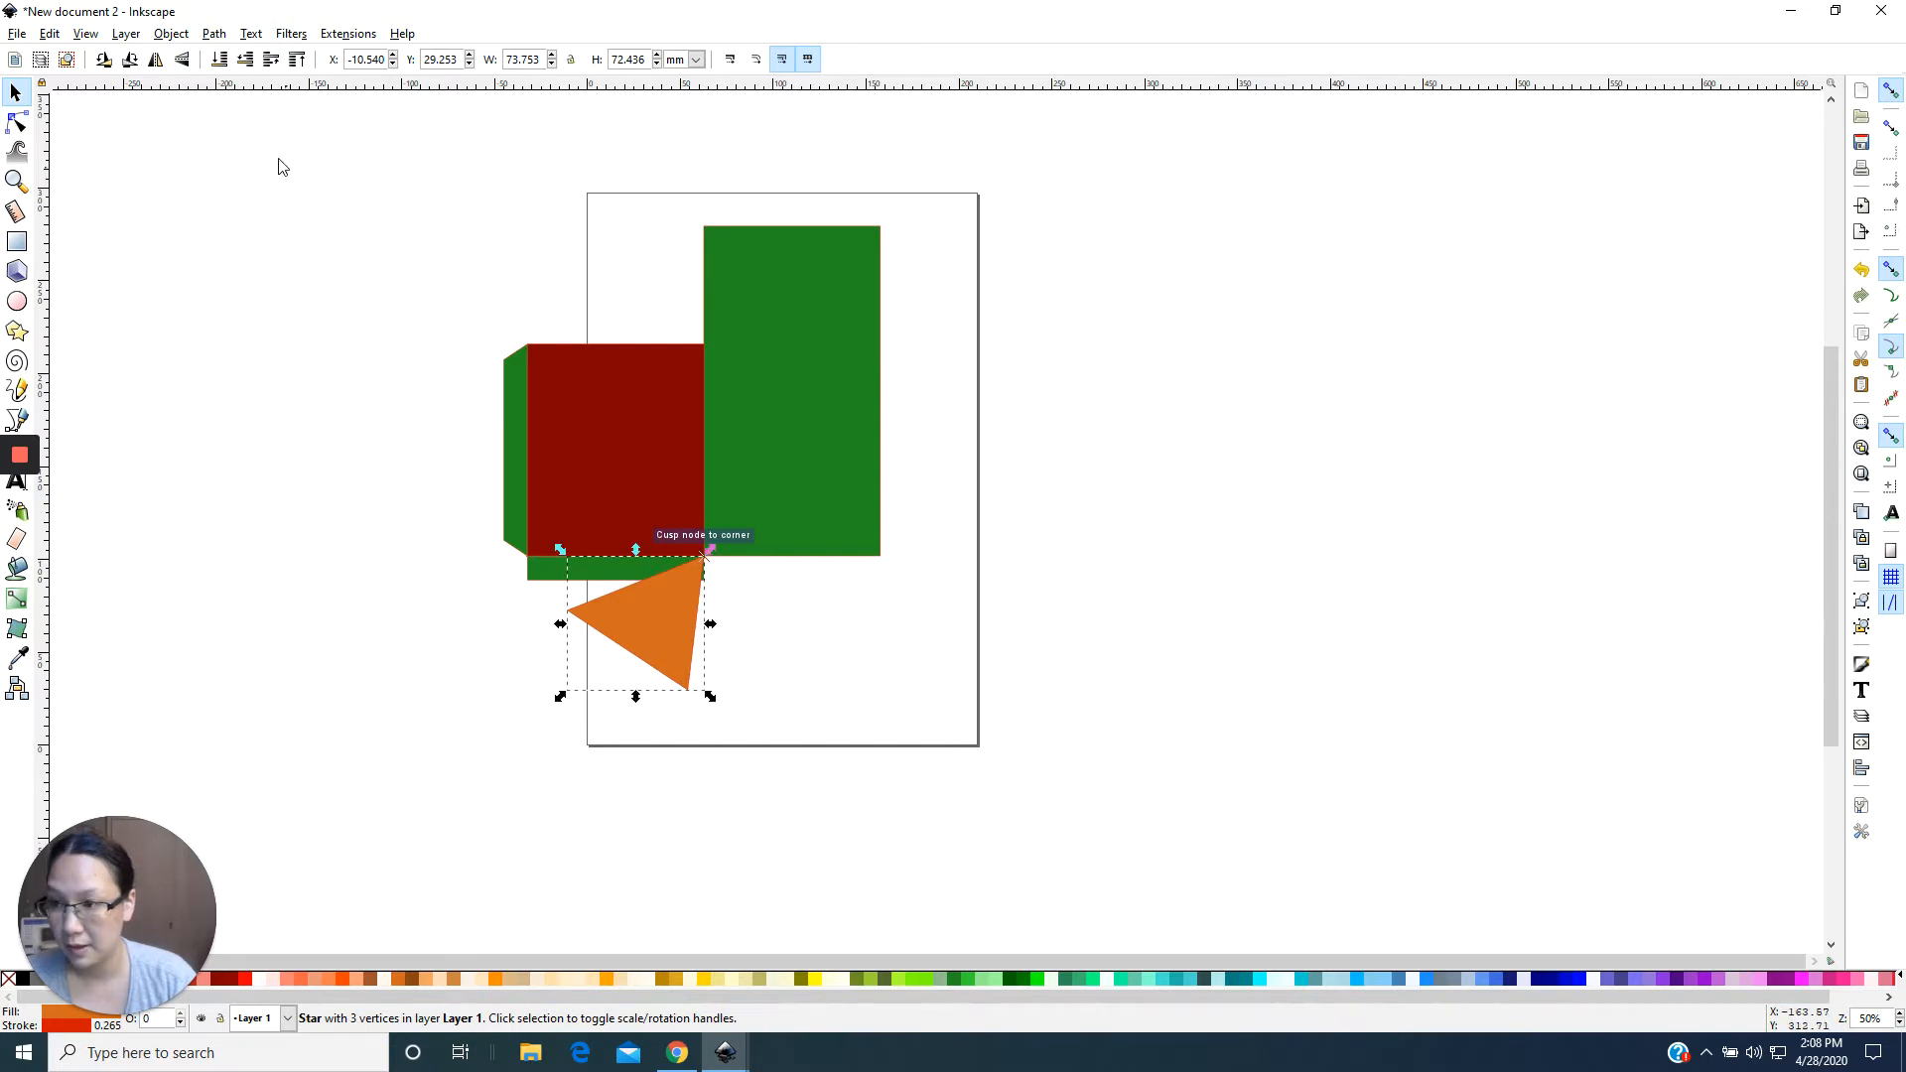
click(156, 60)
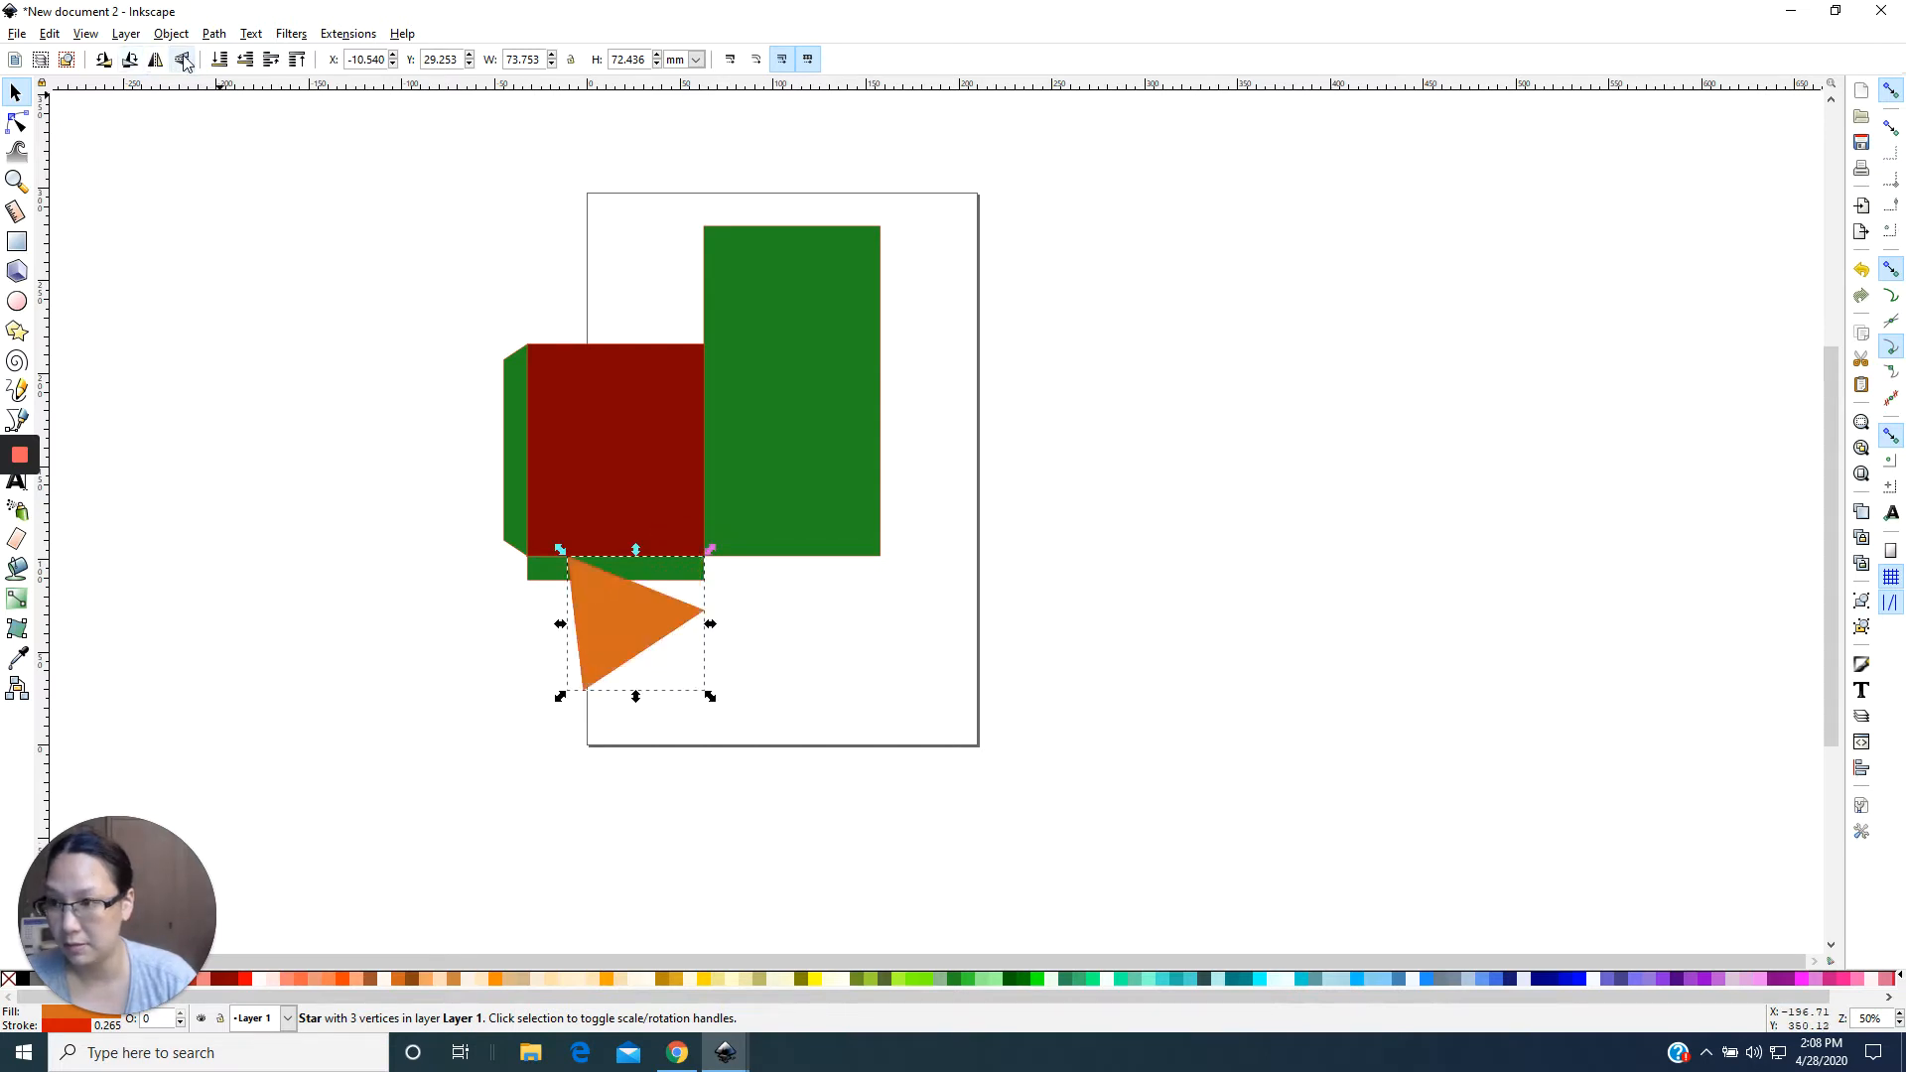
drag(618, 655, 562, 669)
click(186, 63)
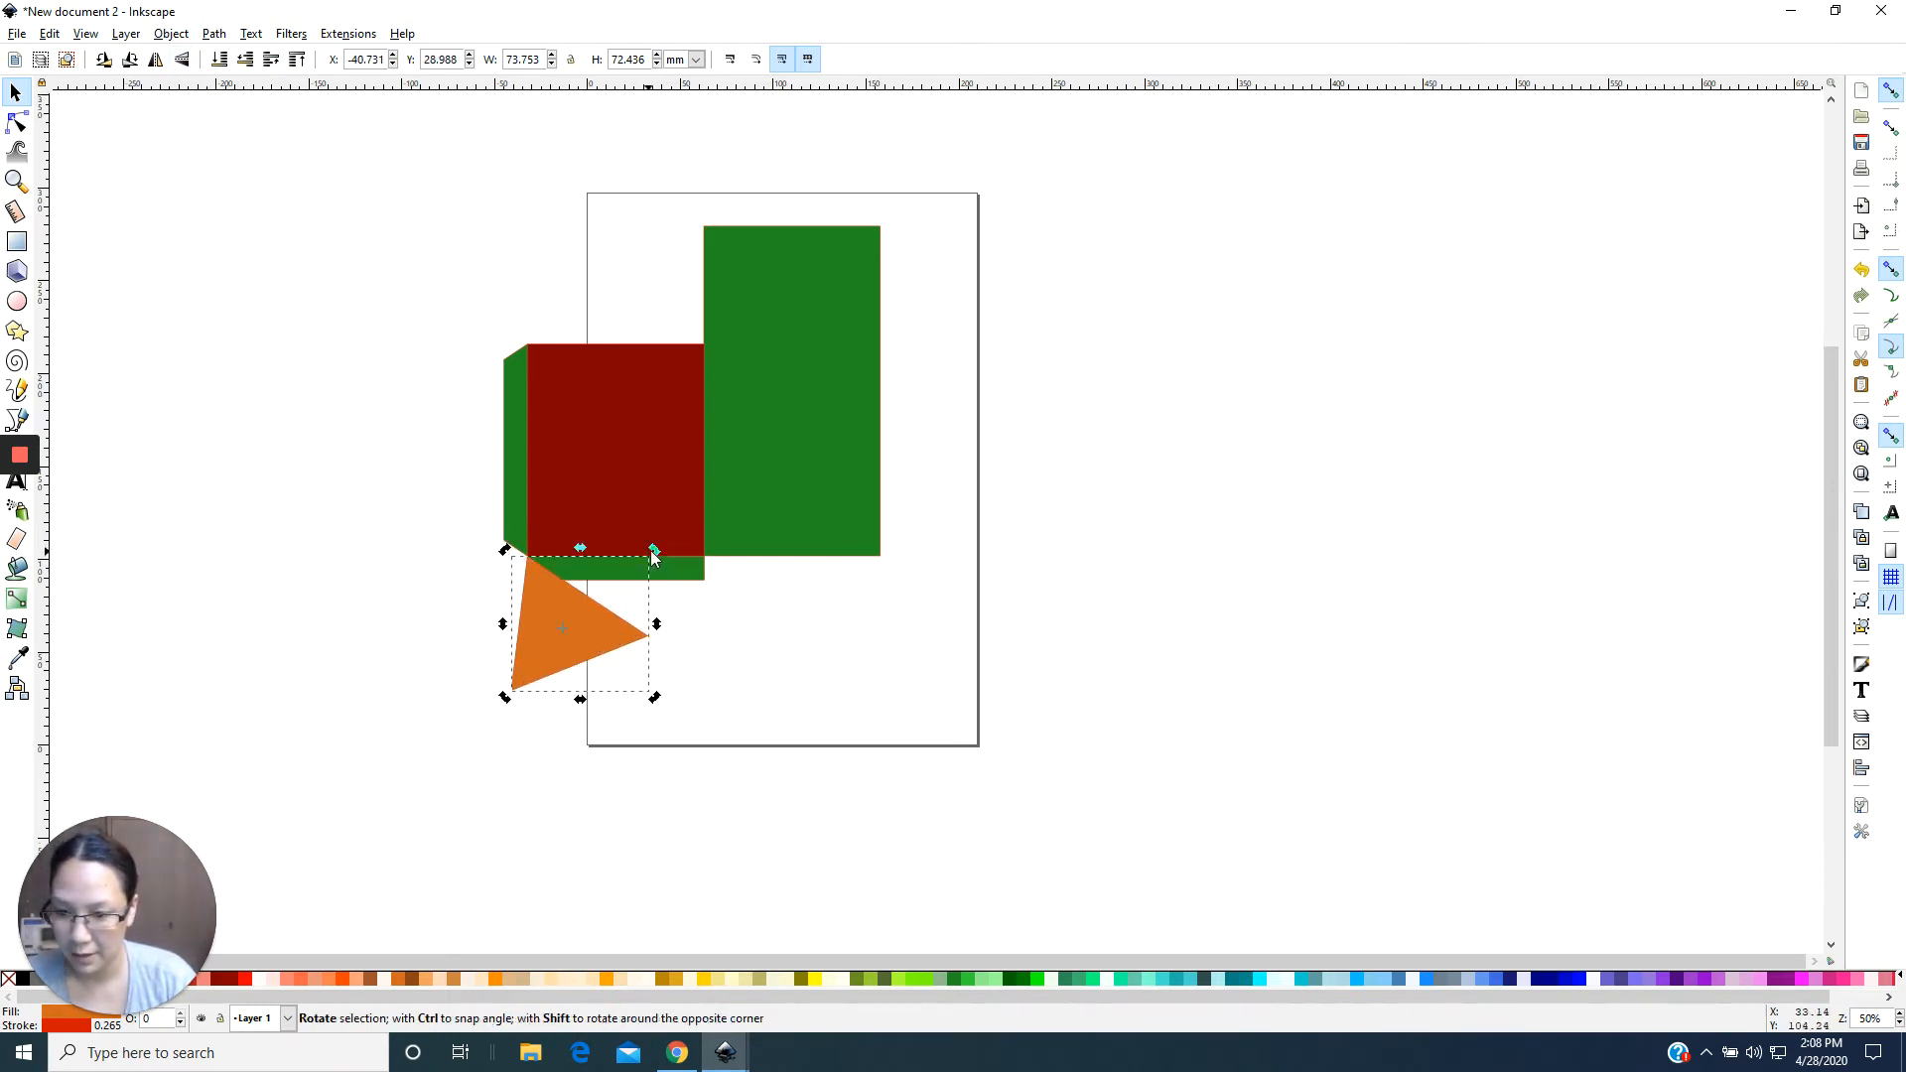
Rotate the orange triangle clockwise to cut the bottom flap more steeply, keeping its tip snapped to the maroon rectangle's lower-left corner.
drag(654, 550, 568, 627)
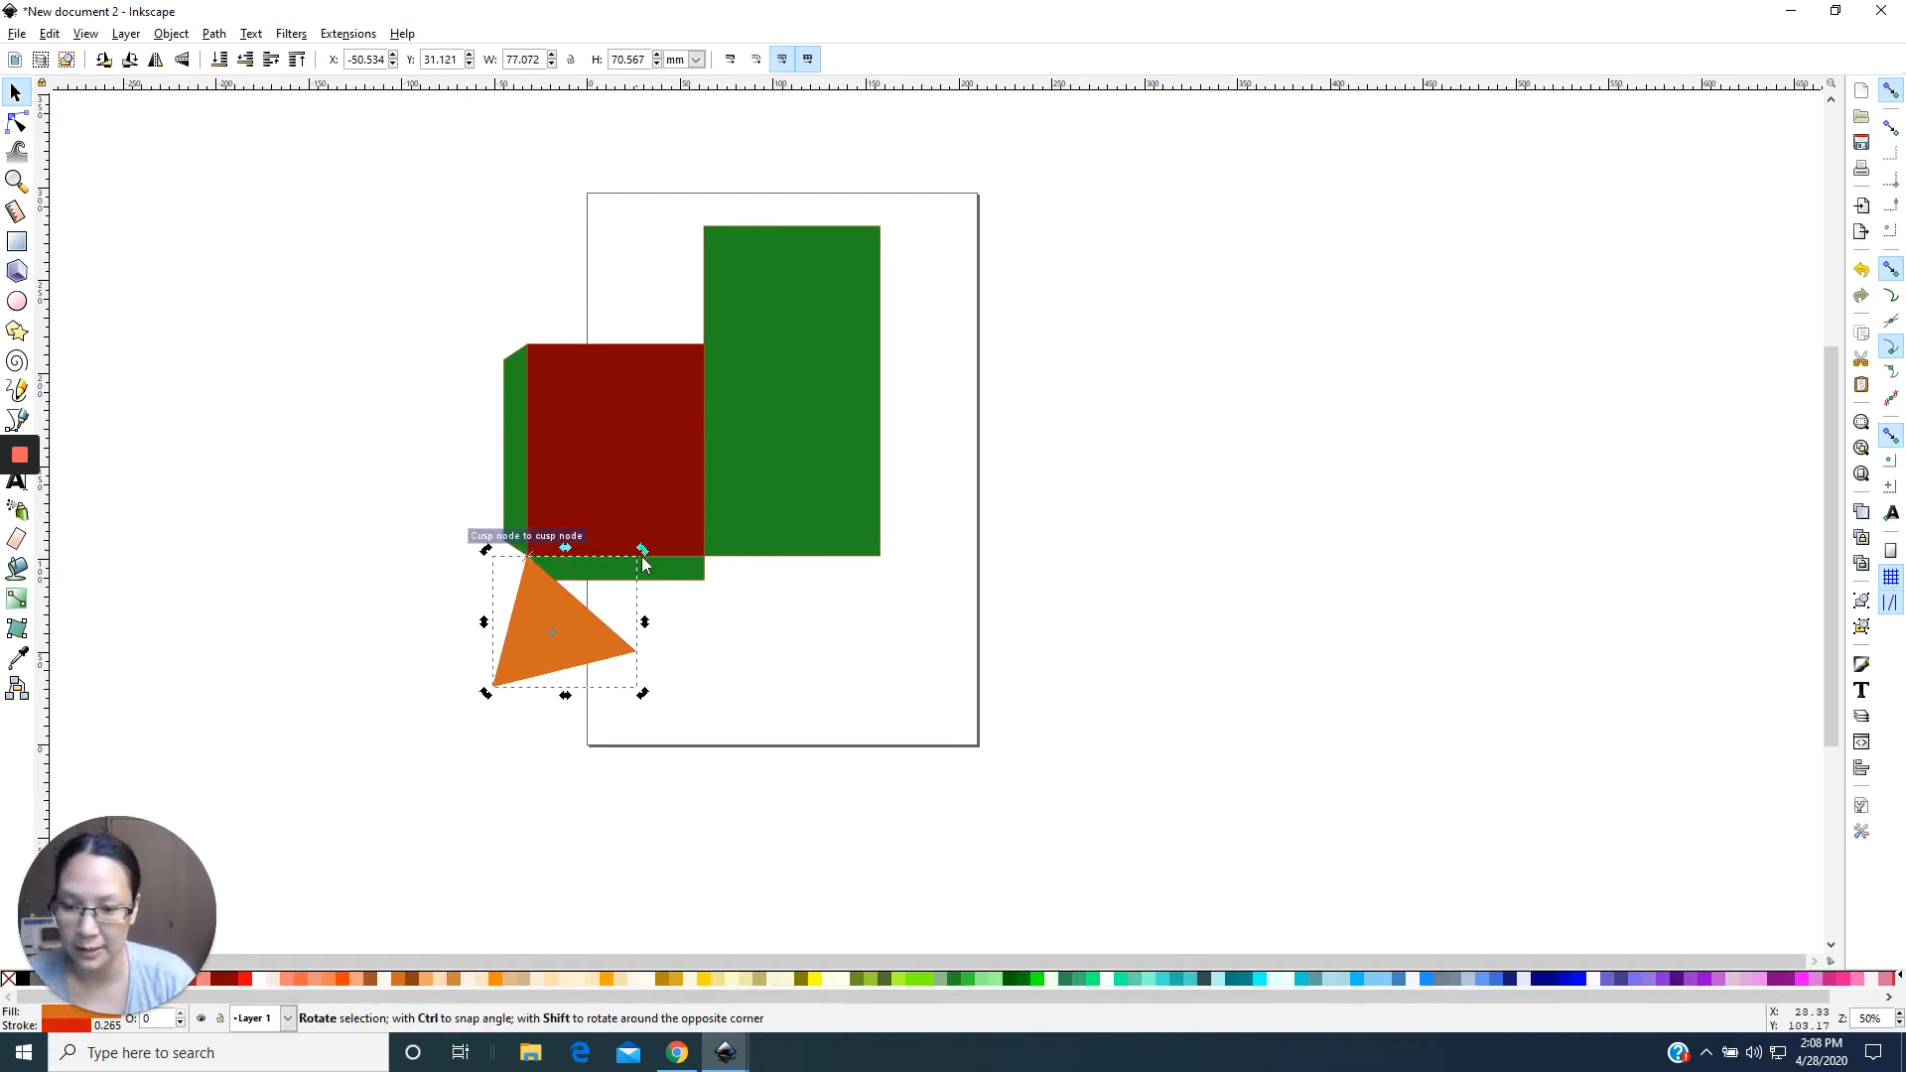
click(581, 615)
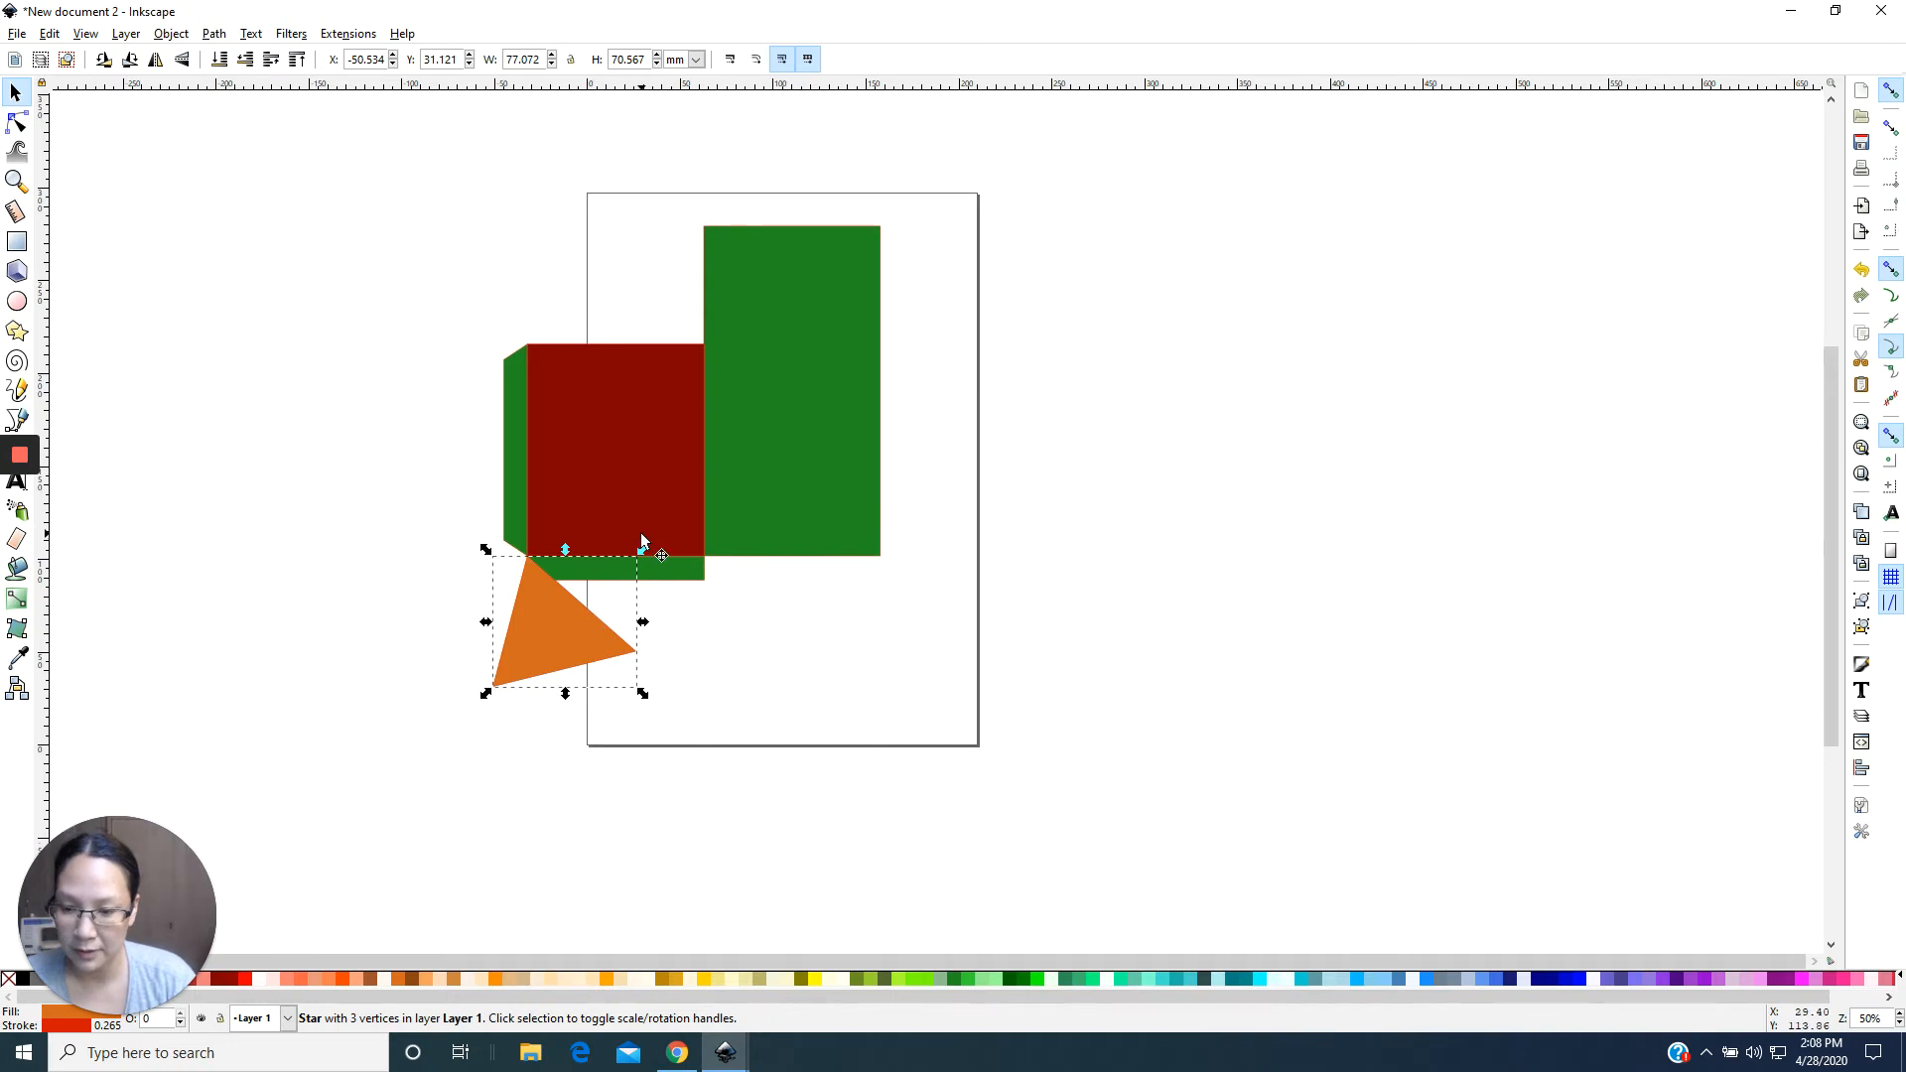
click(581, 617)
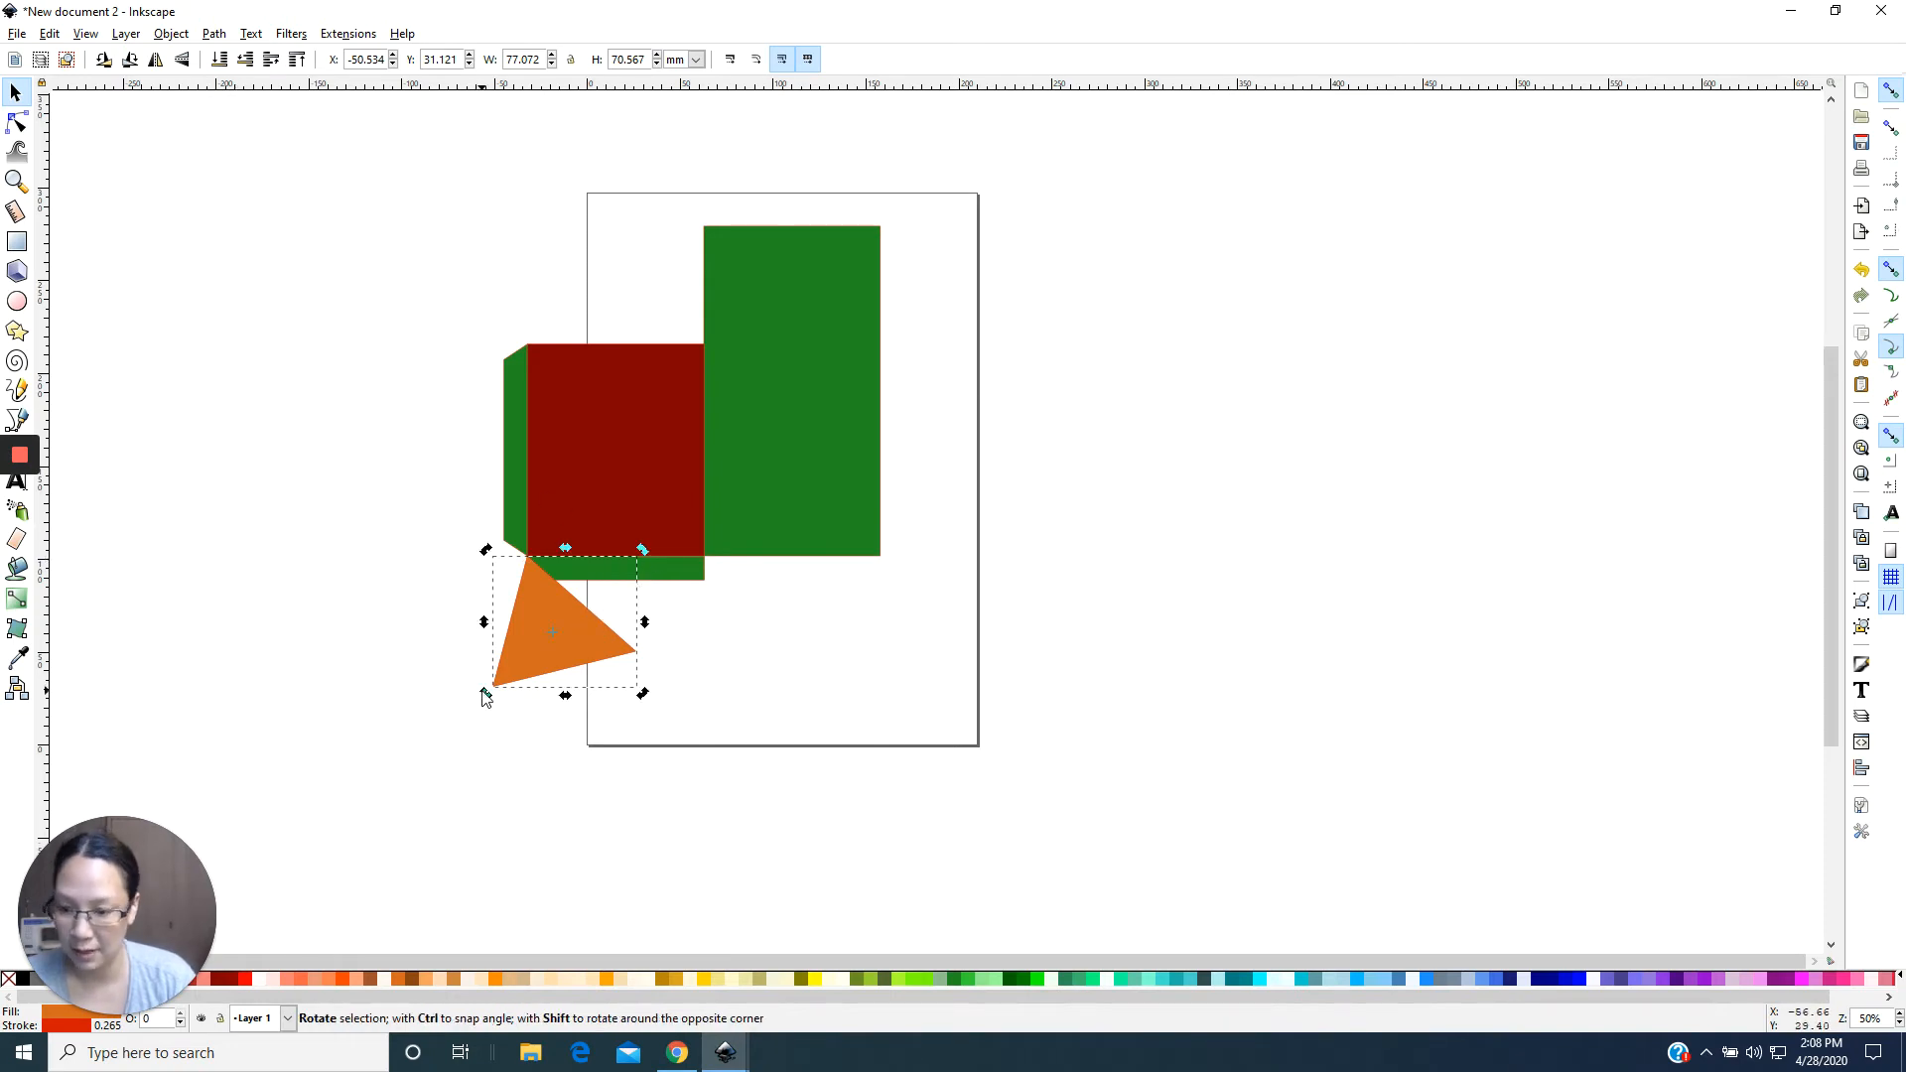
Paste a copy of the rotated triangle, flip it horizontally, and snap its tip to the maroon rectangle's lower-right corner.
key(ctrl+v)
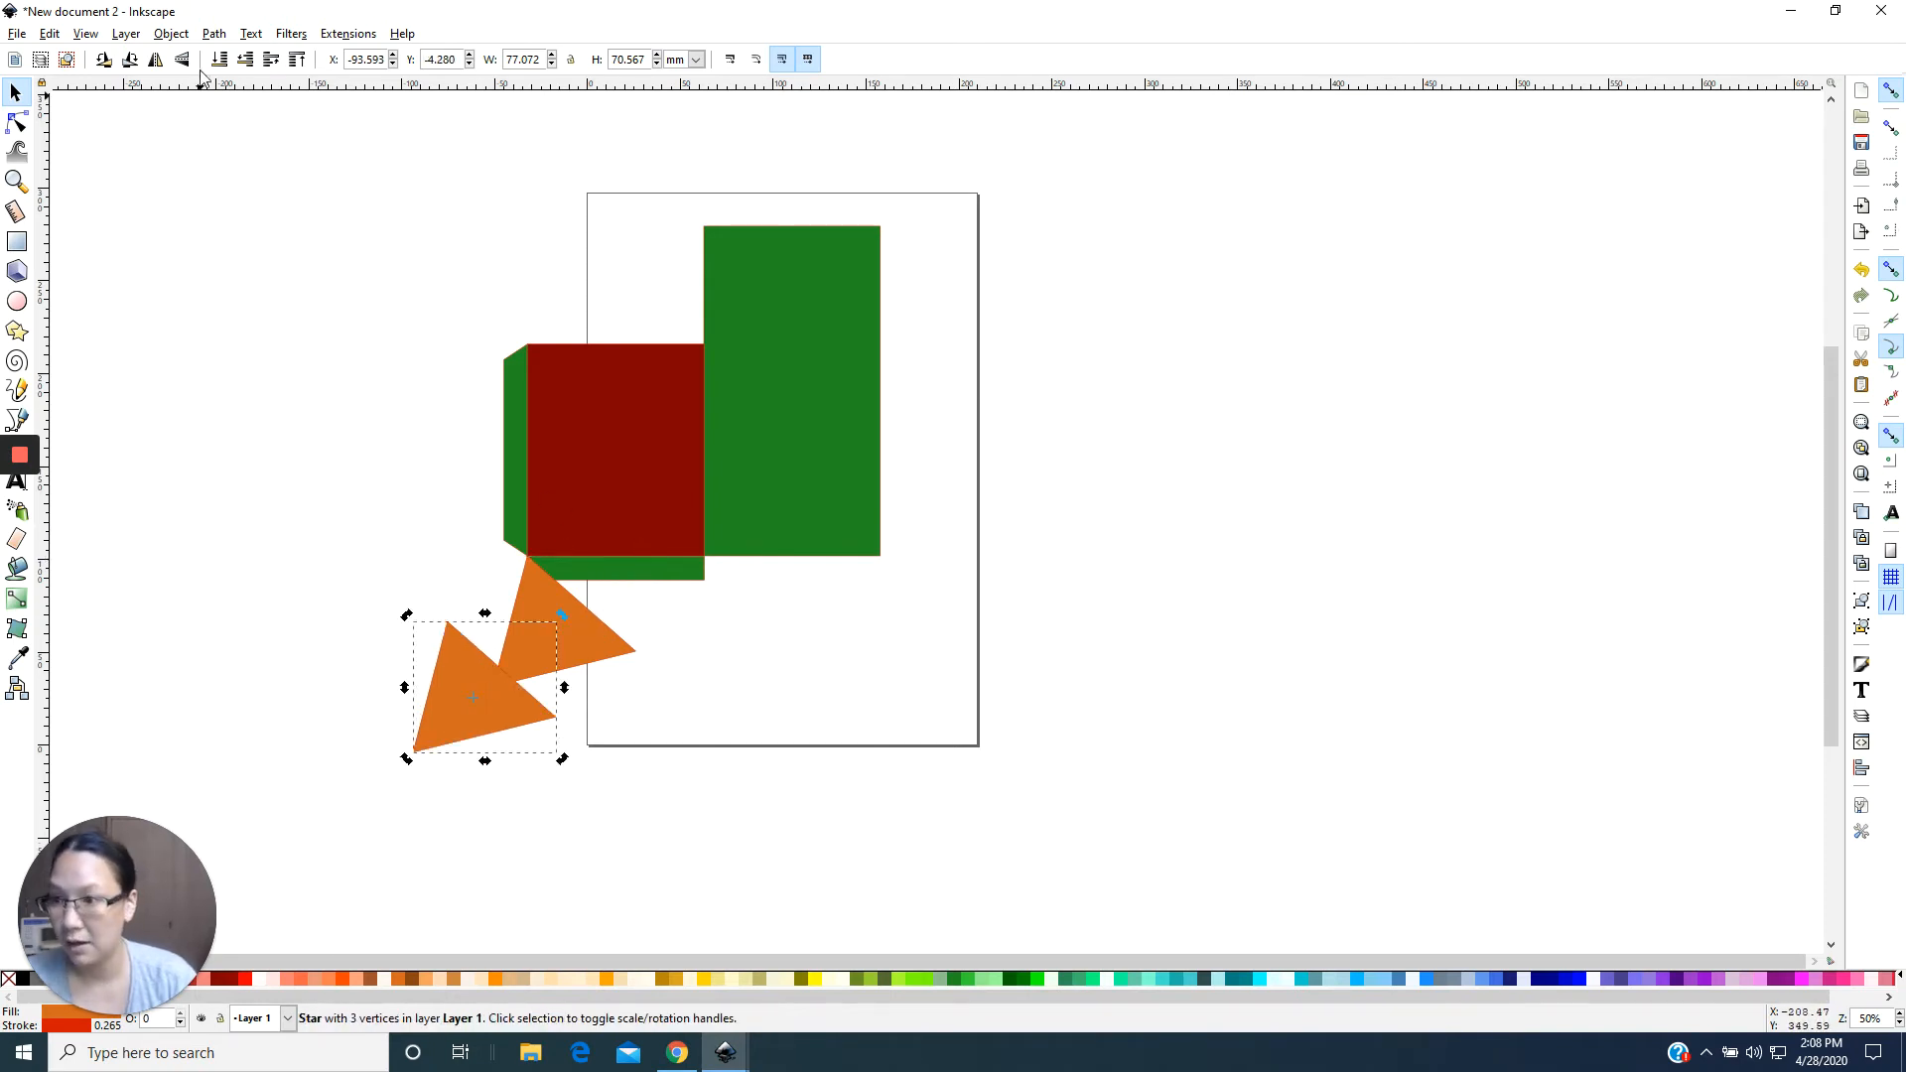
click(155, 60)
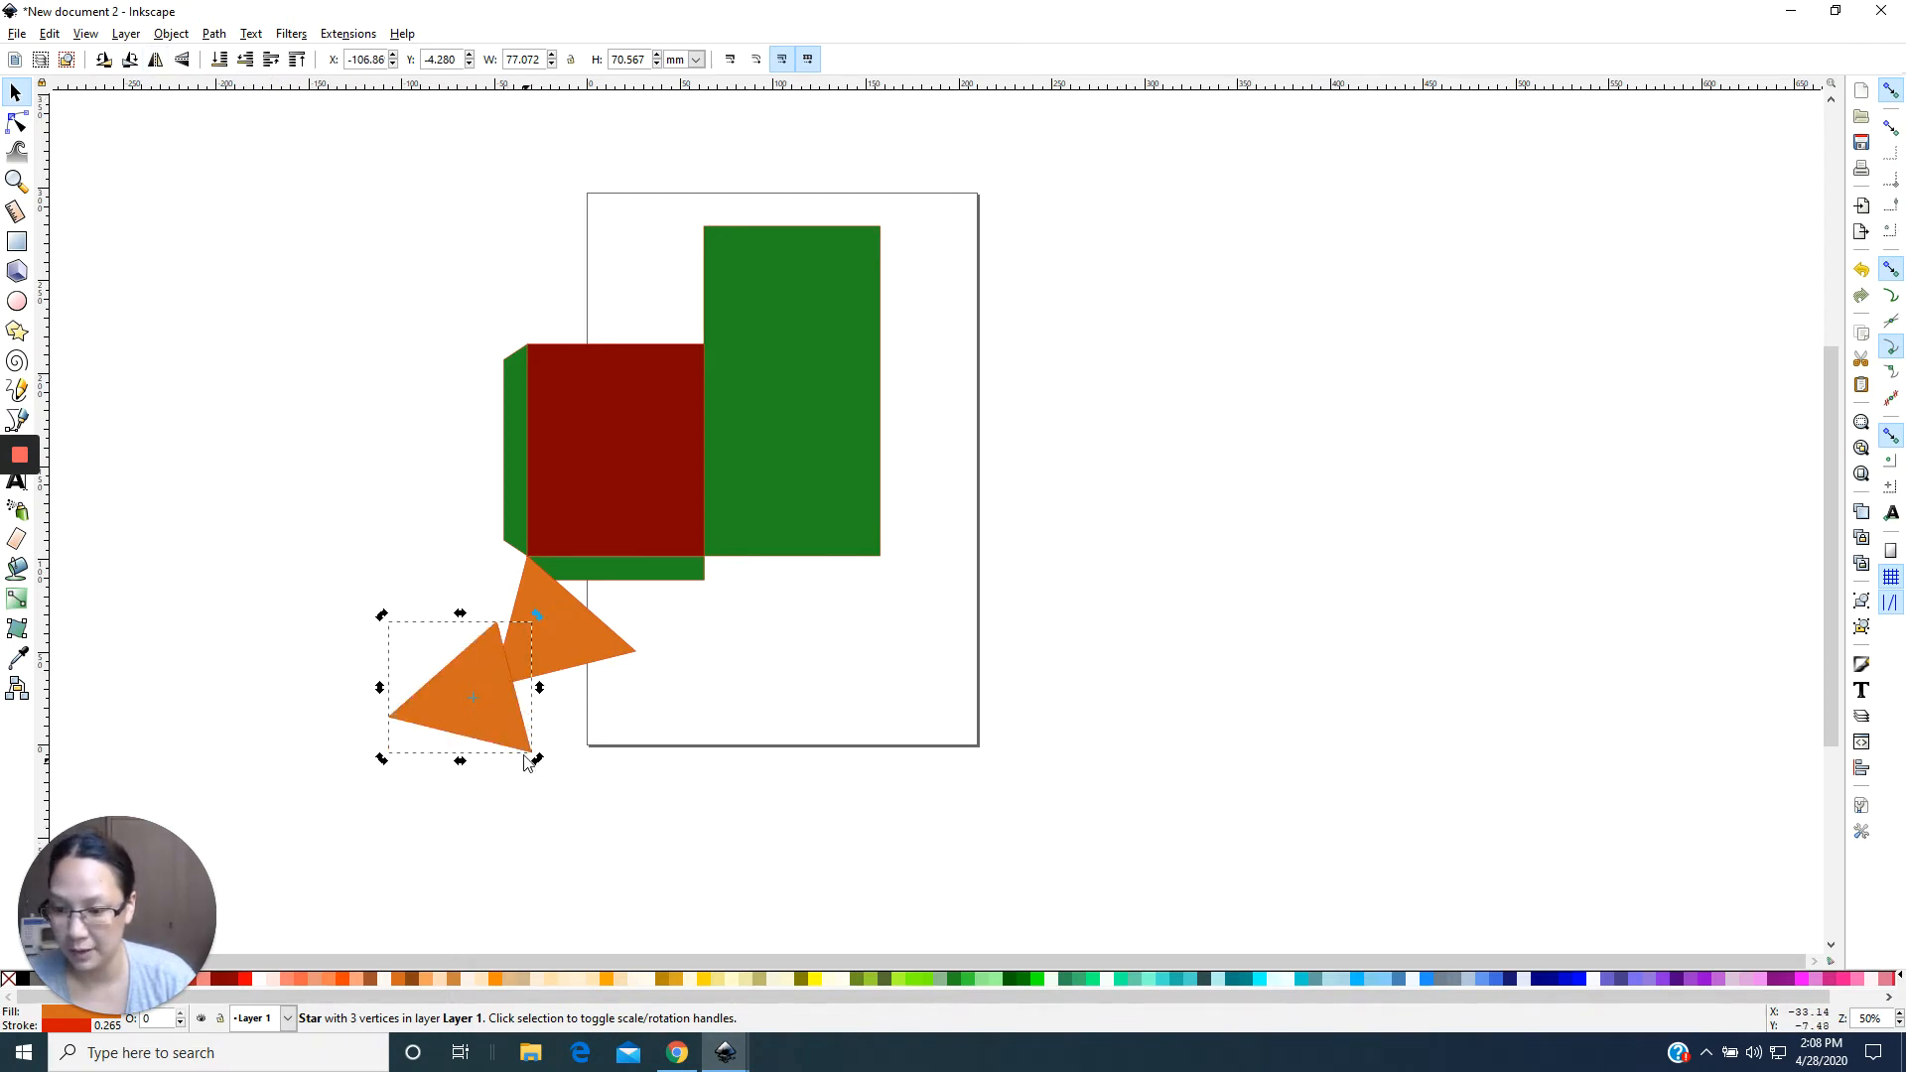
drag(506, 729, 714, 657)
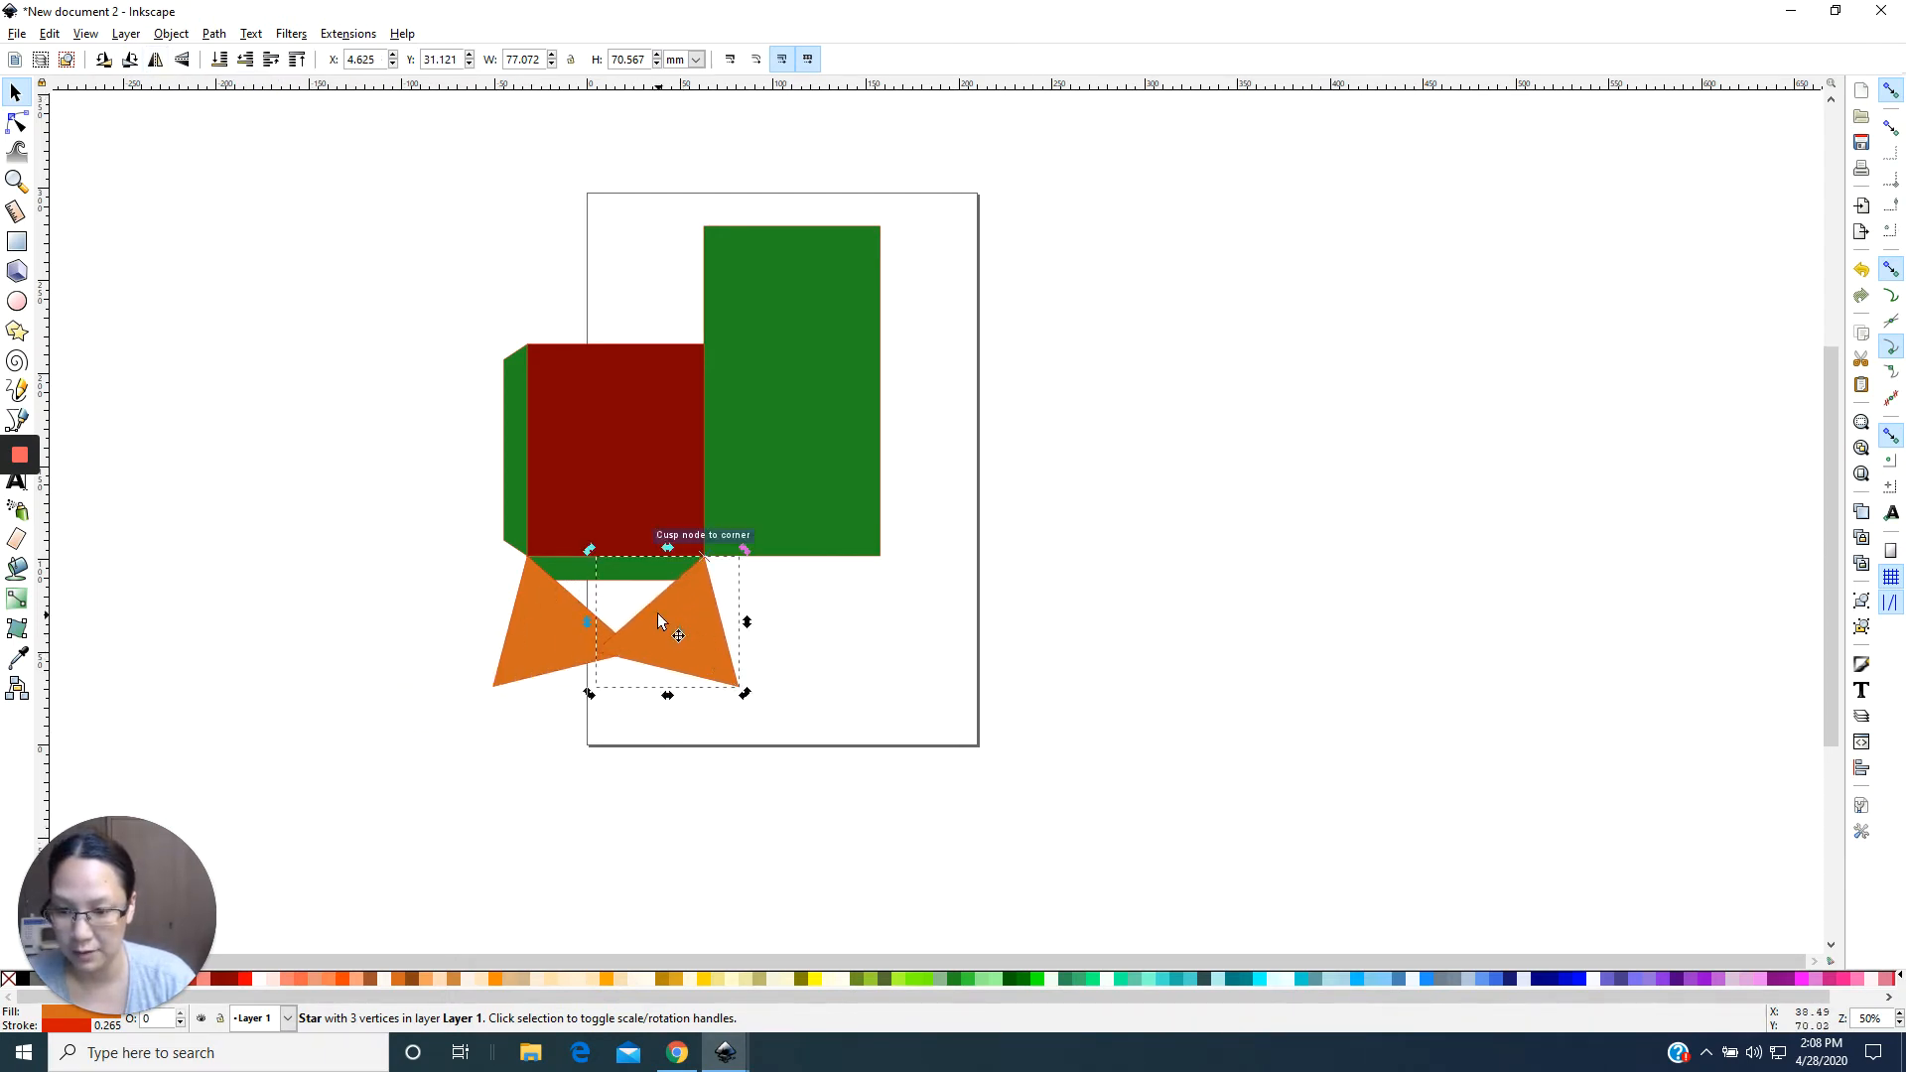
Subtract both orange triangles from the bottom green flap with Difference operations to angle its two ends.
click(556, 622)
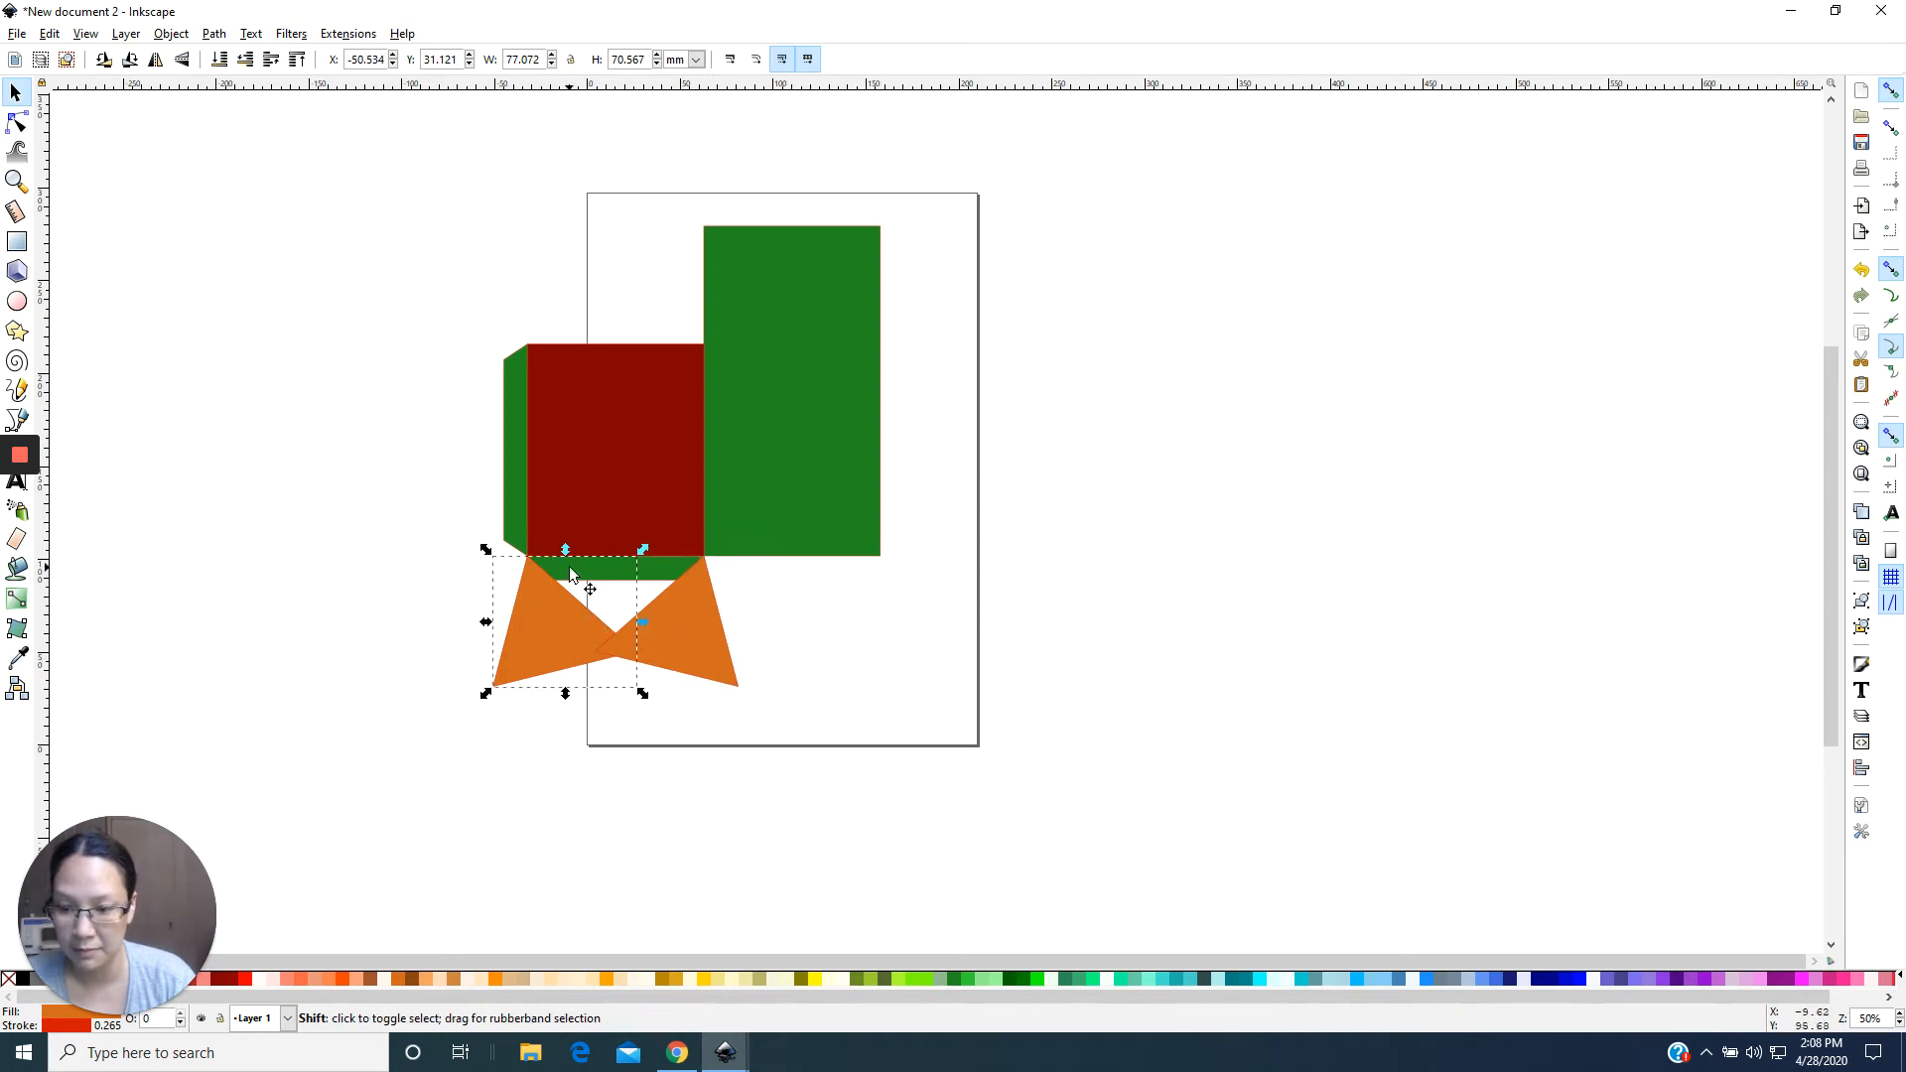
shift+click(678, 571)
key(ctrl+minus)
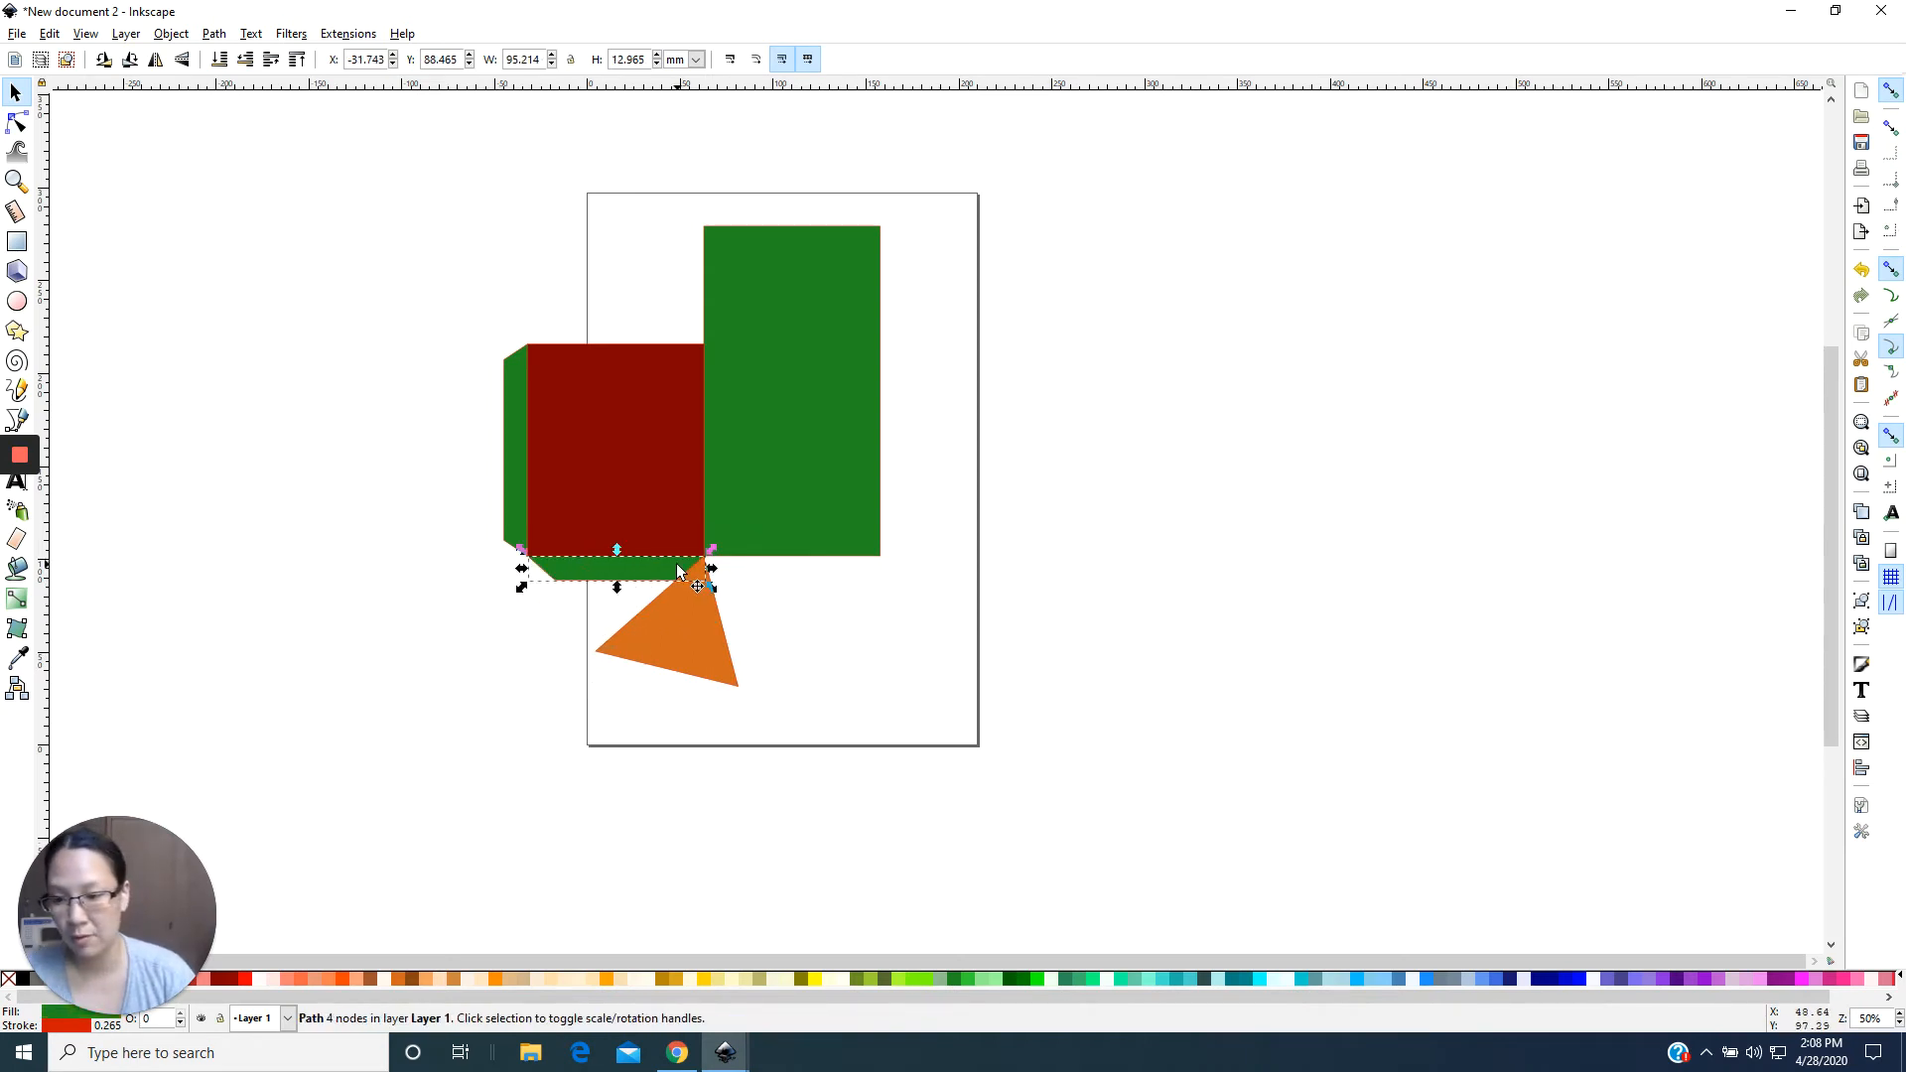
shift+click(675, 648)
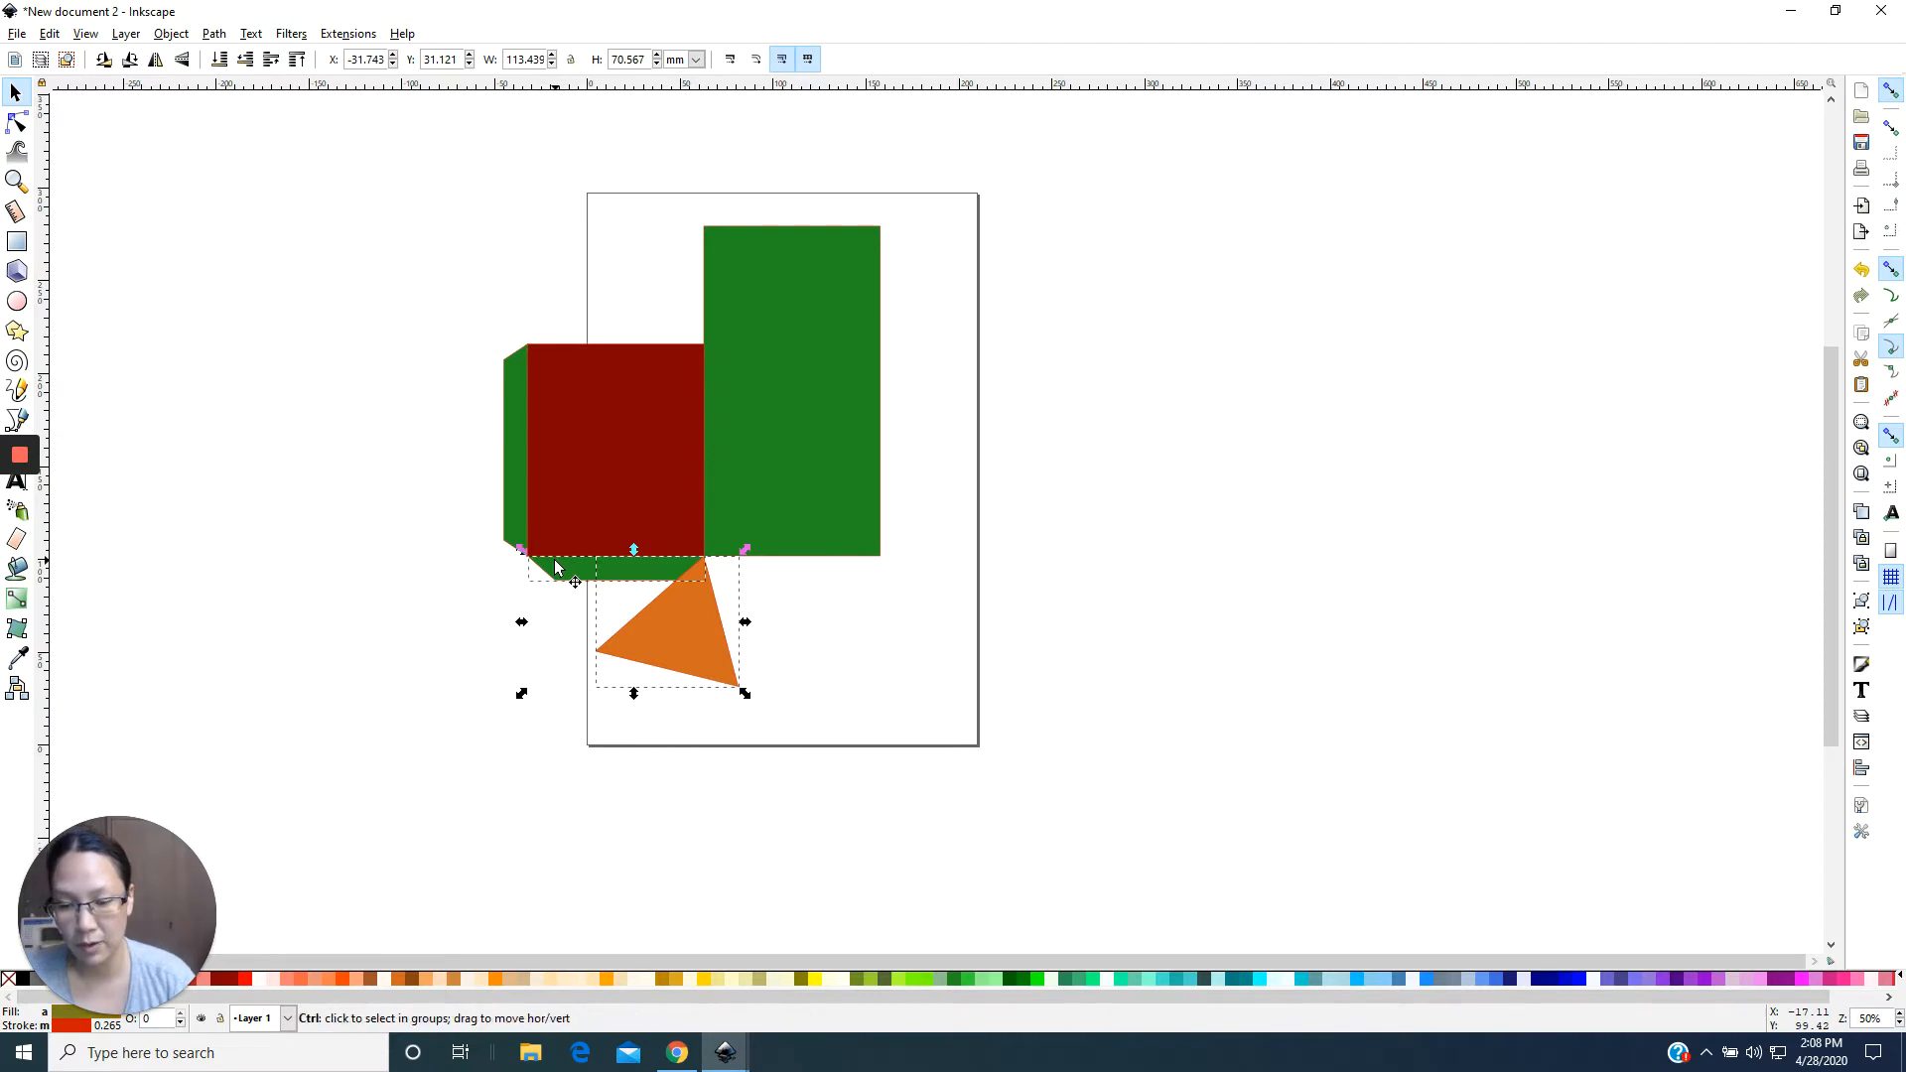
key(ctrl+minus)
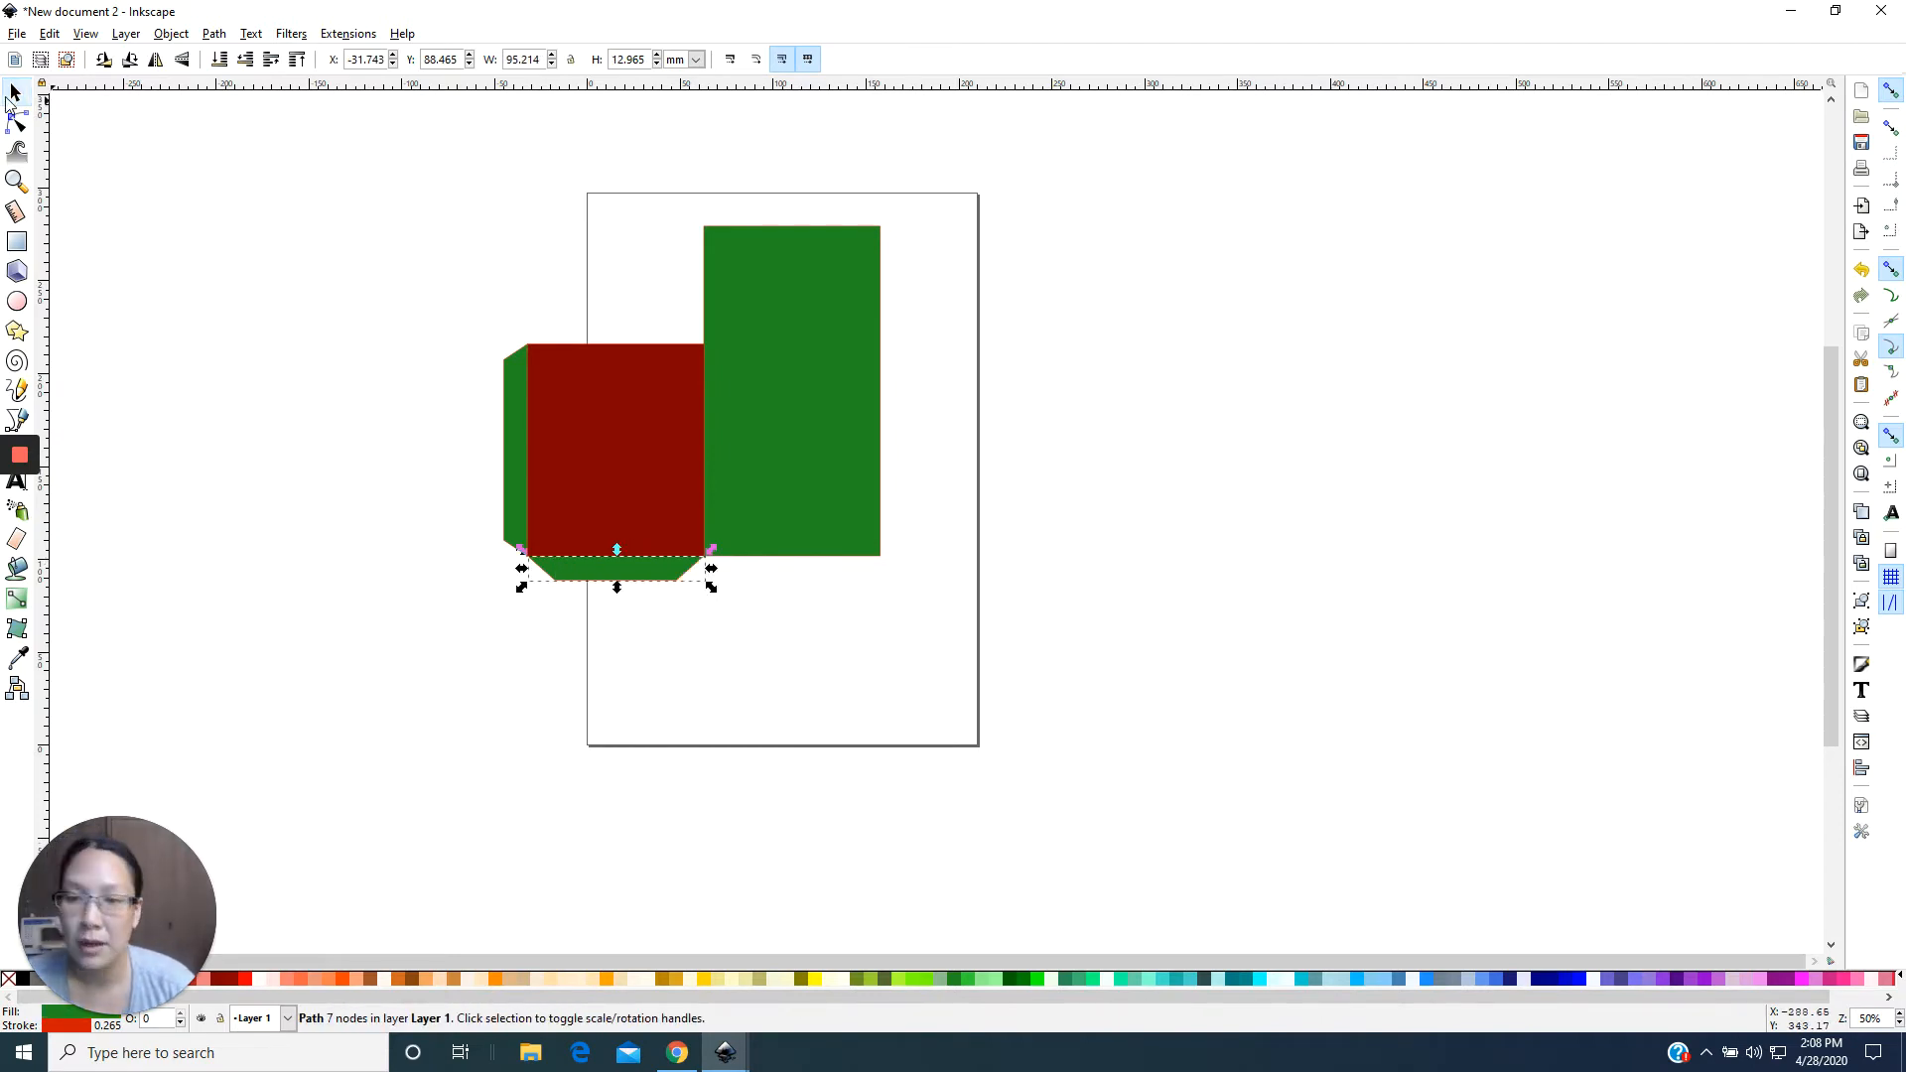
click(695, 677)
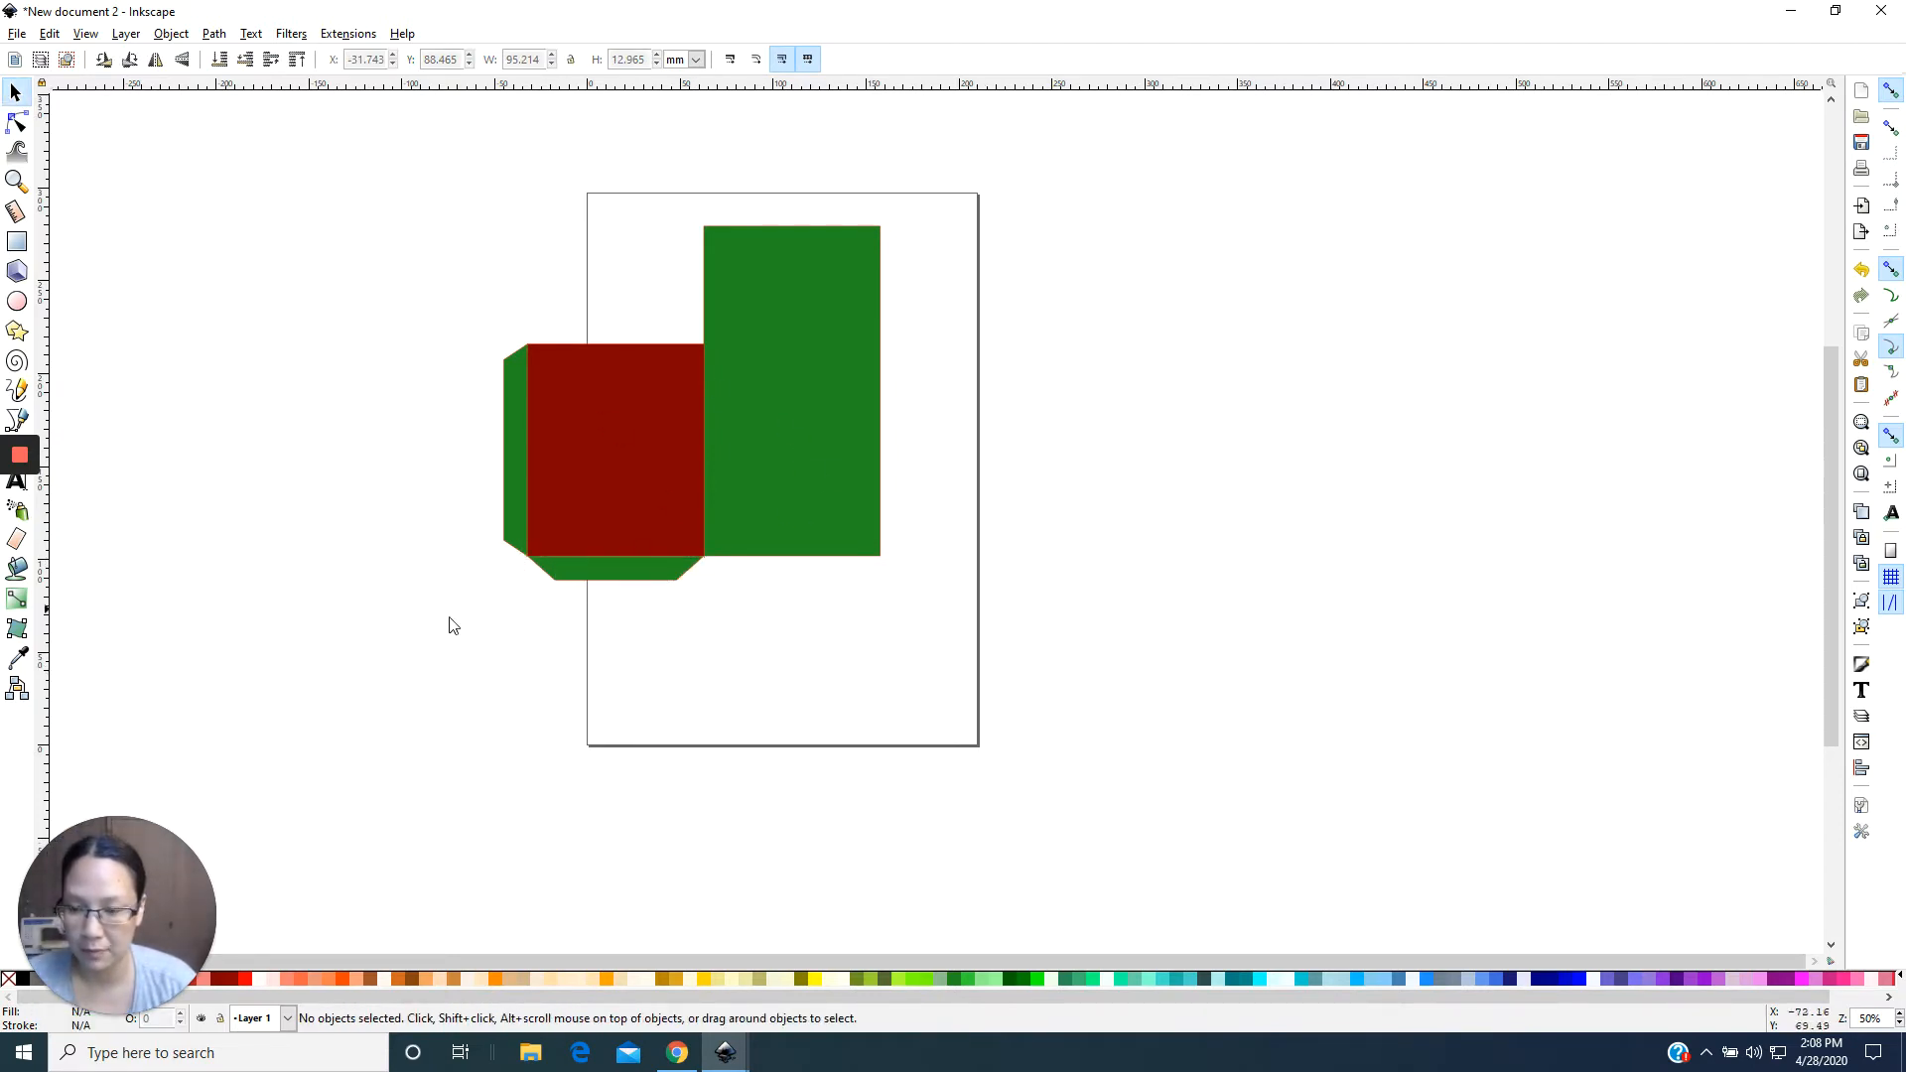
Try to unite the maroon rectangle with both trimmed green flaps using Union, and undo that union.
click(568, 413)
shift+click(516, 472)
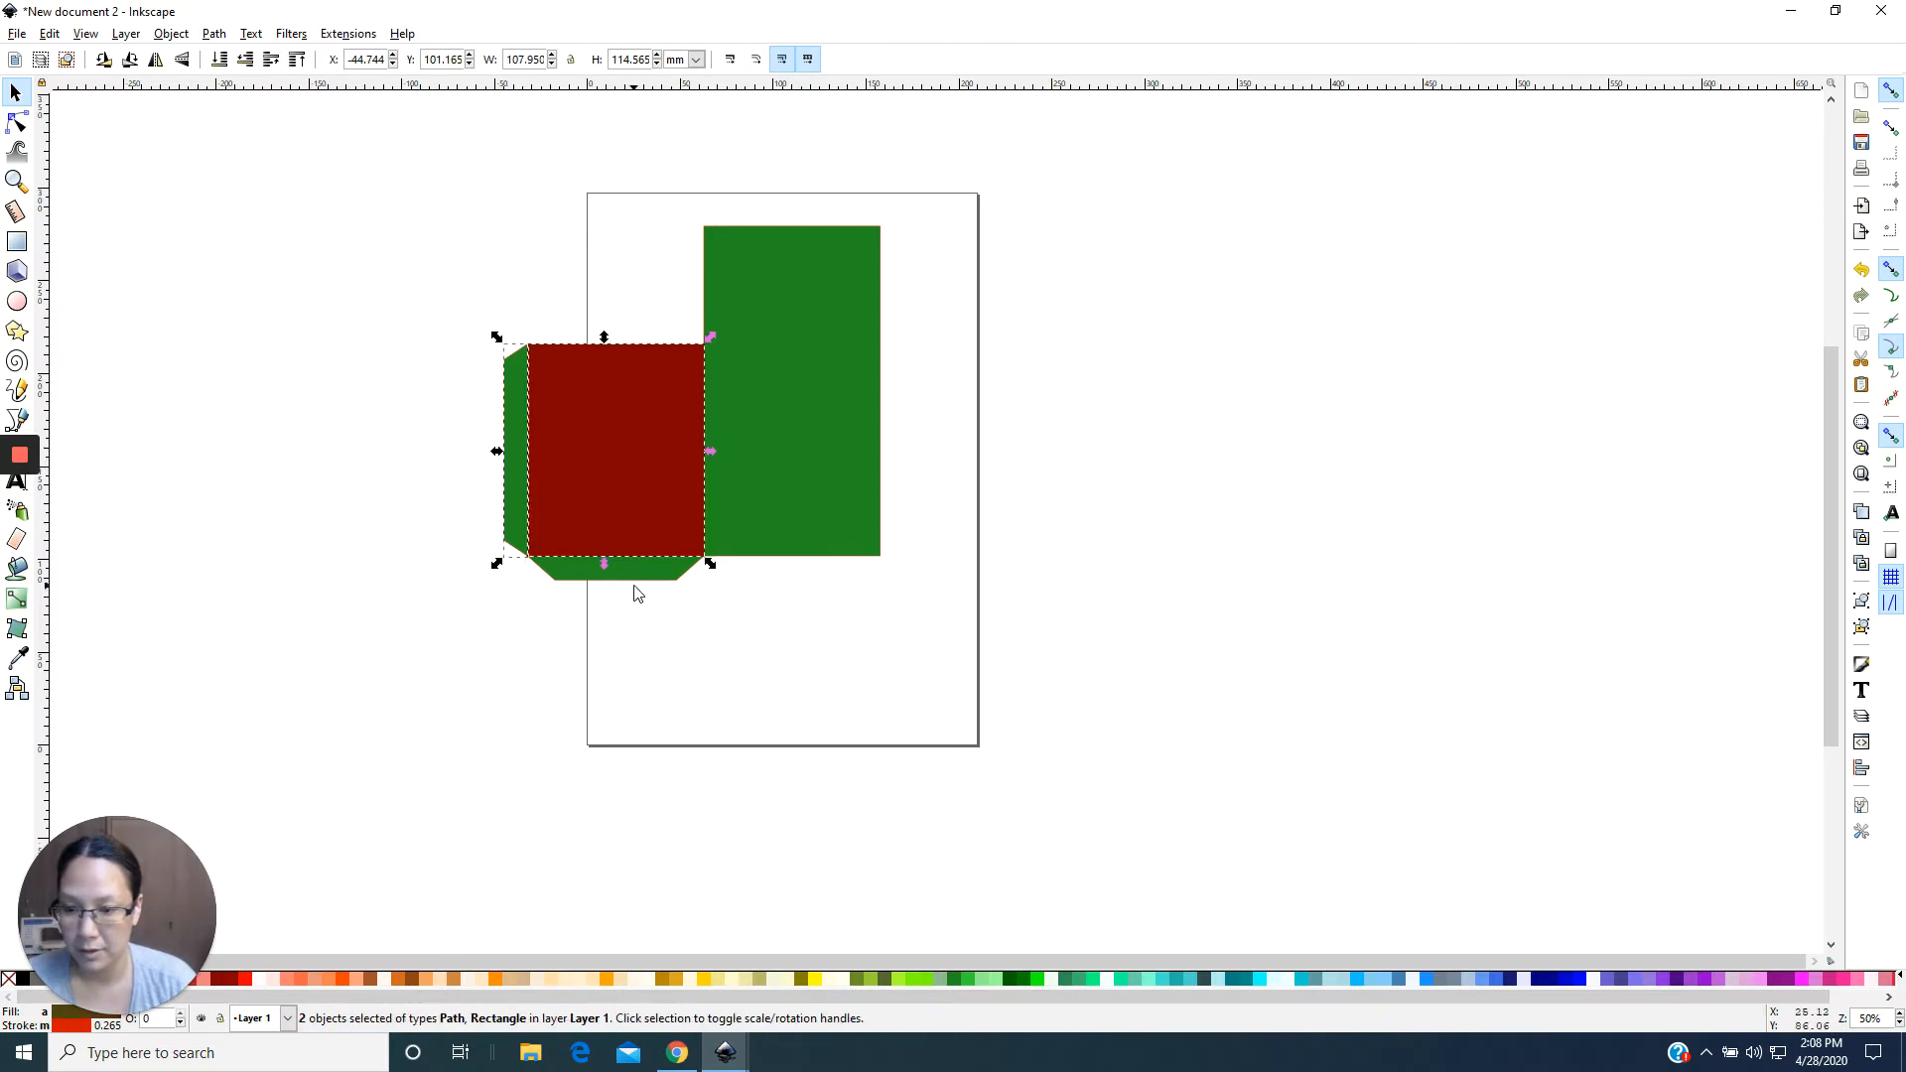
shift+click(636, 579)
right_click(645, 475)
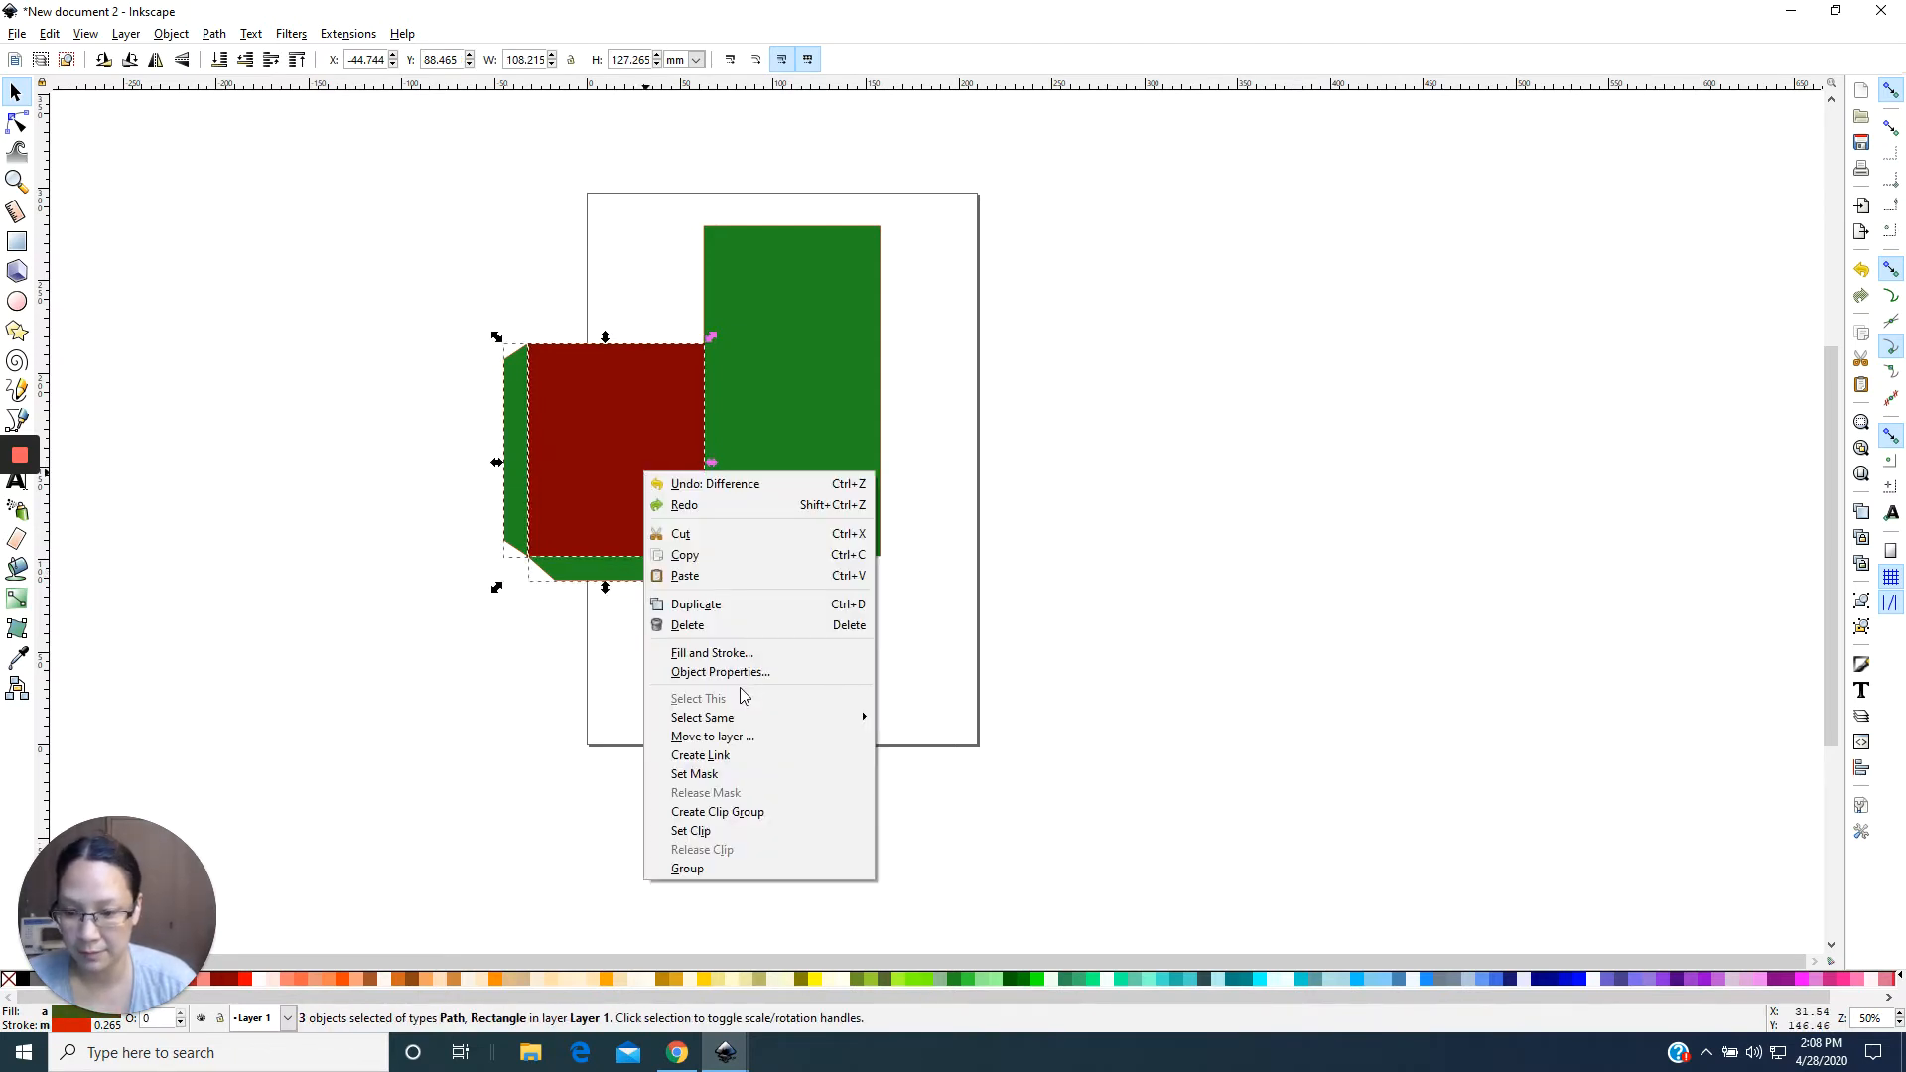
click(184, 44)
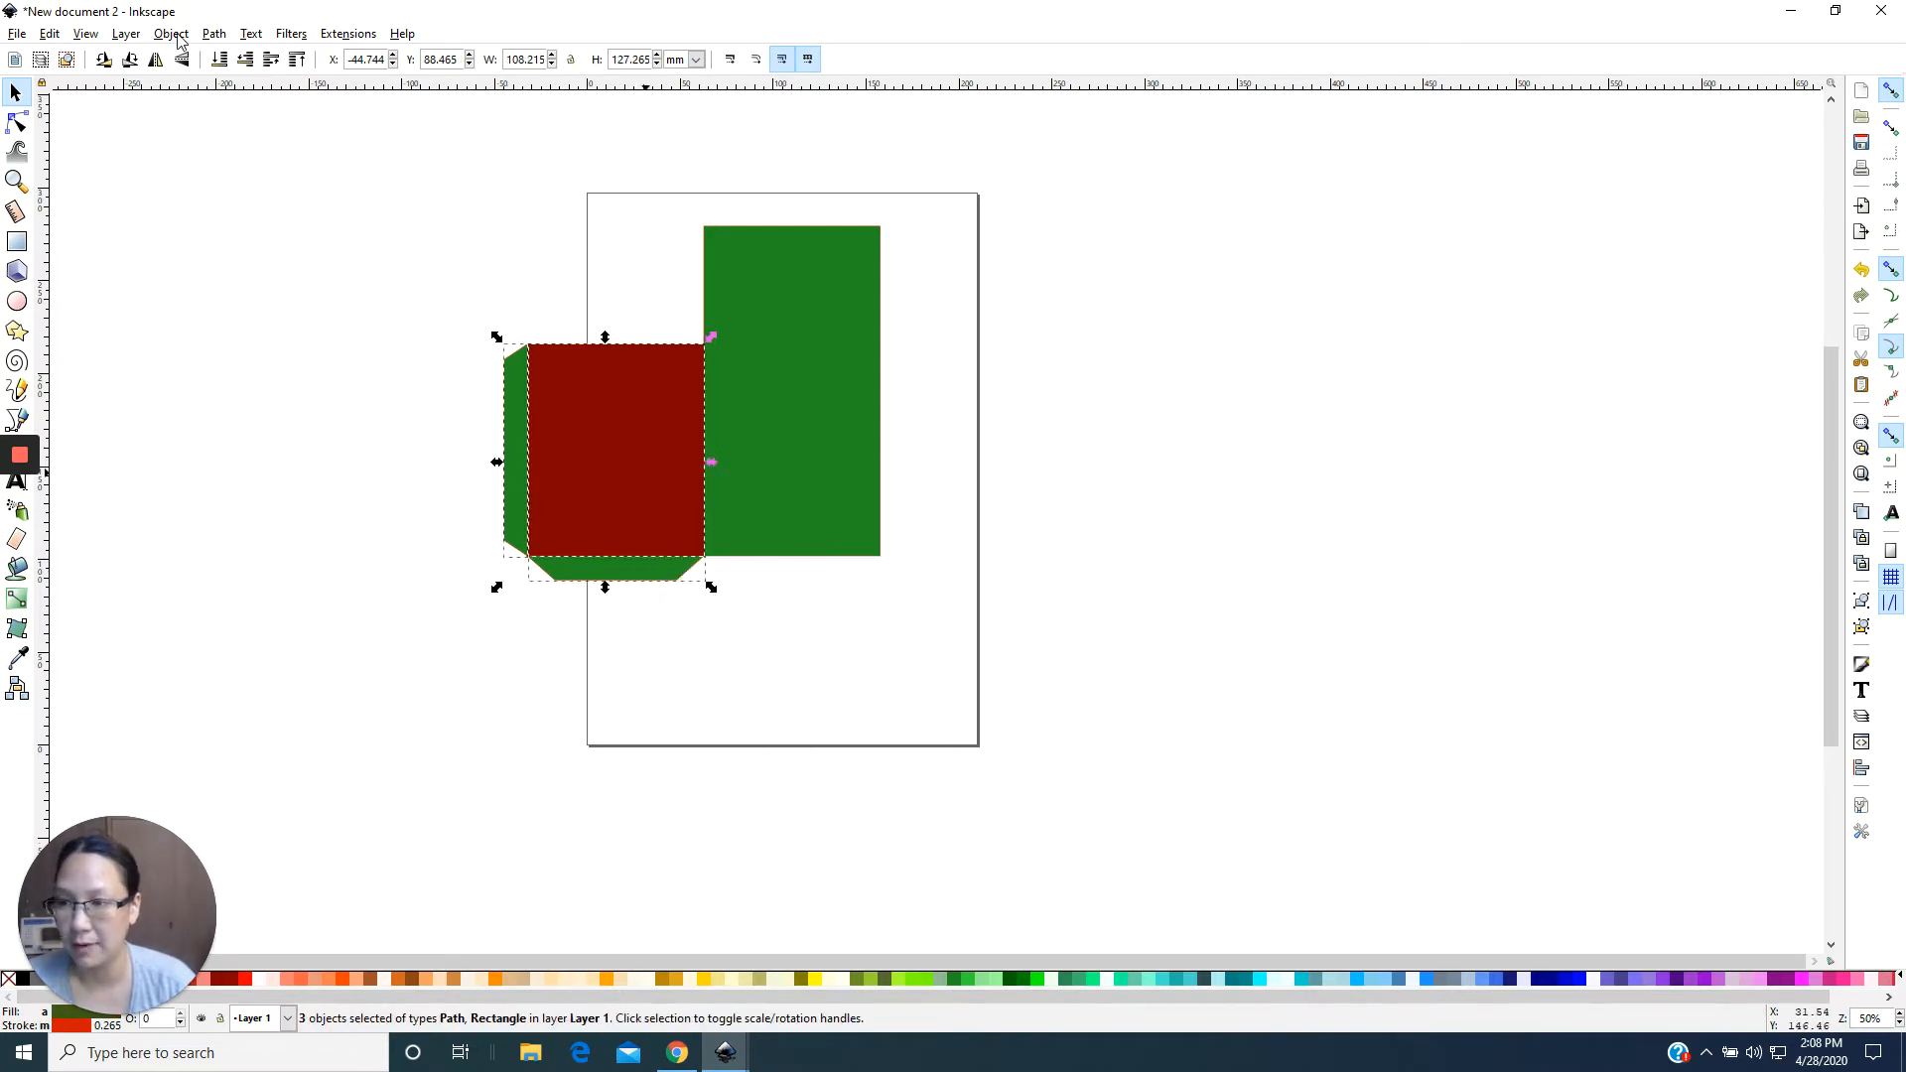
click(215, 33)
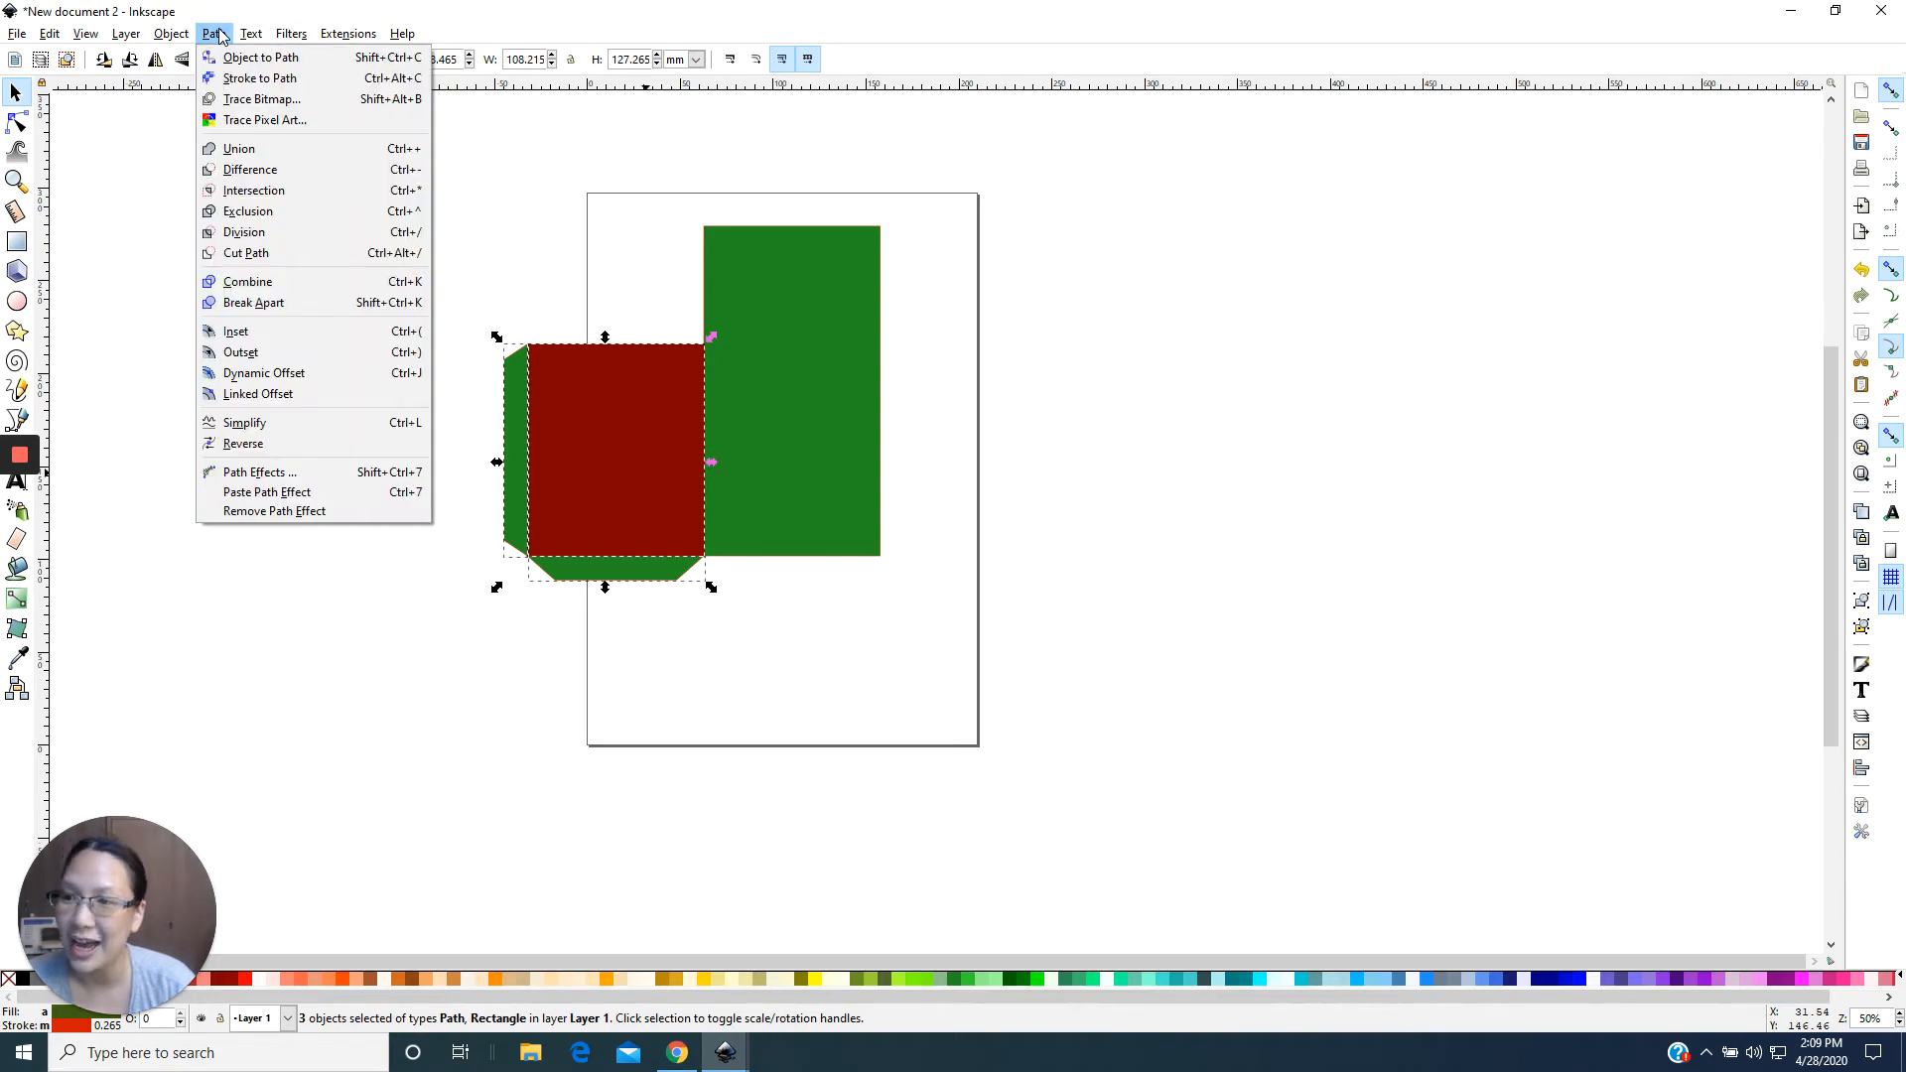
click(312, 153)
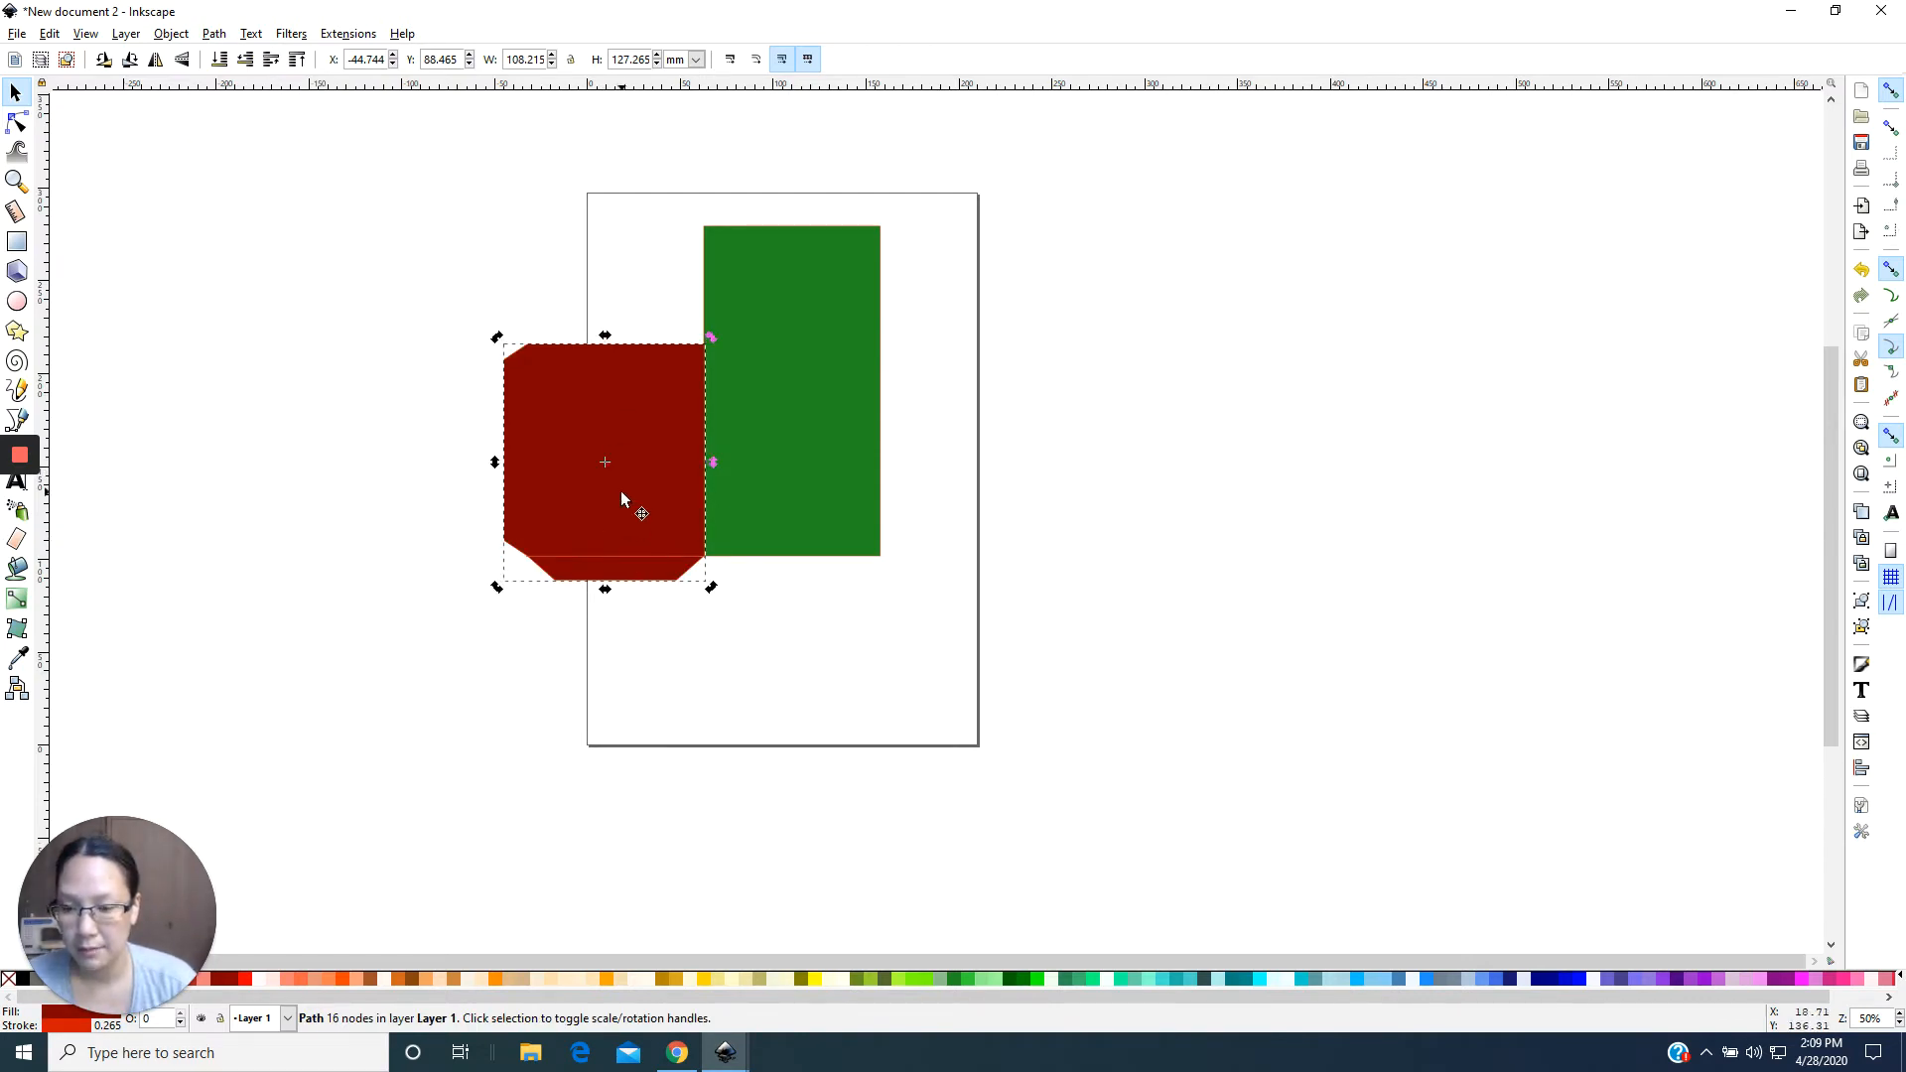
click(632, 689)
click(636, 544)
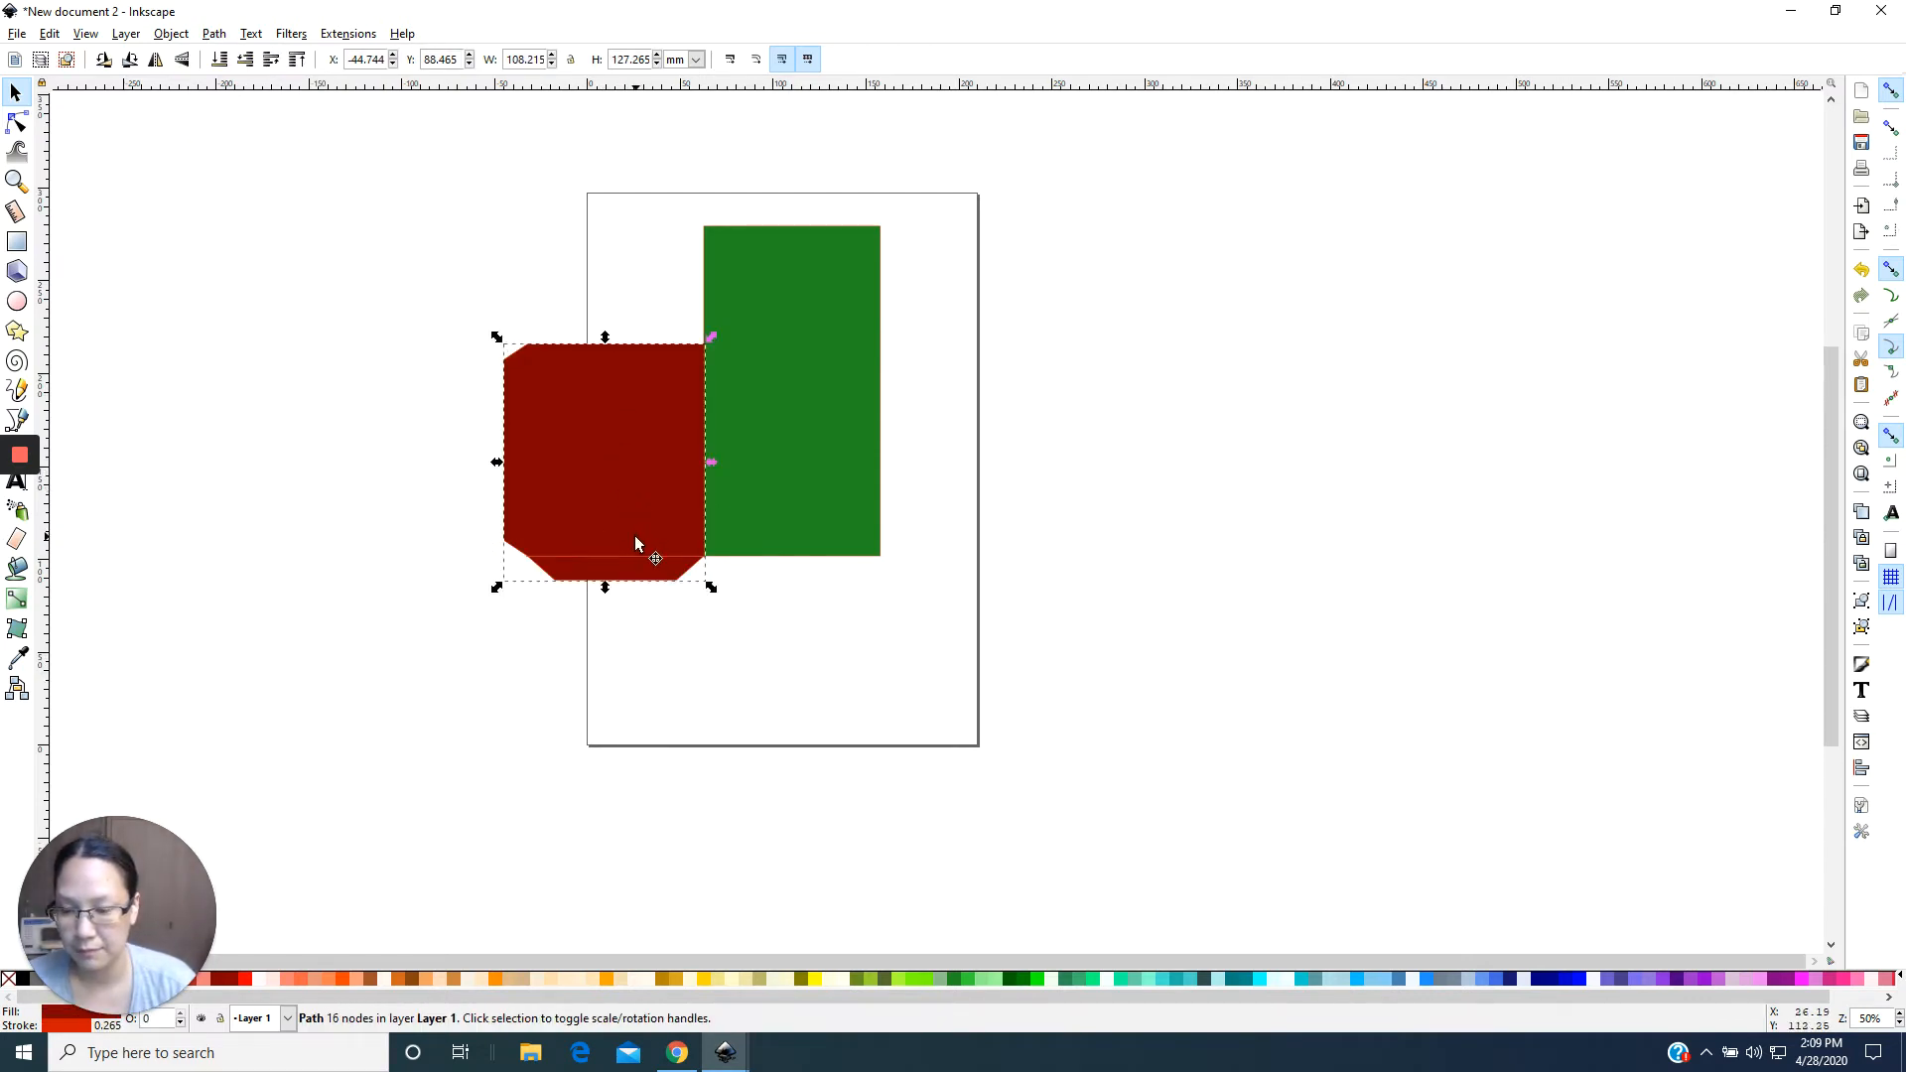
key(ctrl+z)
Move the bottom green flap up slightly so its upper edge snaps to the maroon rectangle's bottom corner.
click(617, 567)
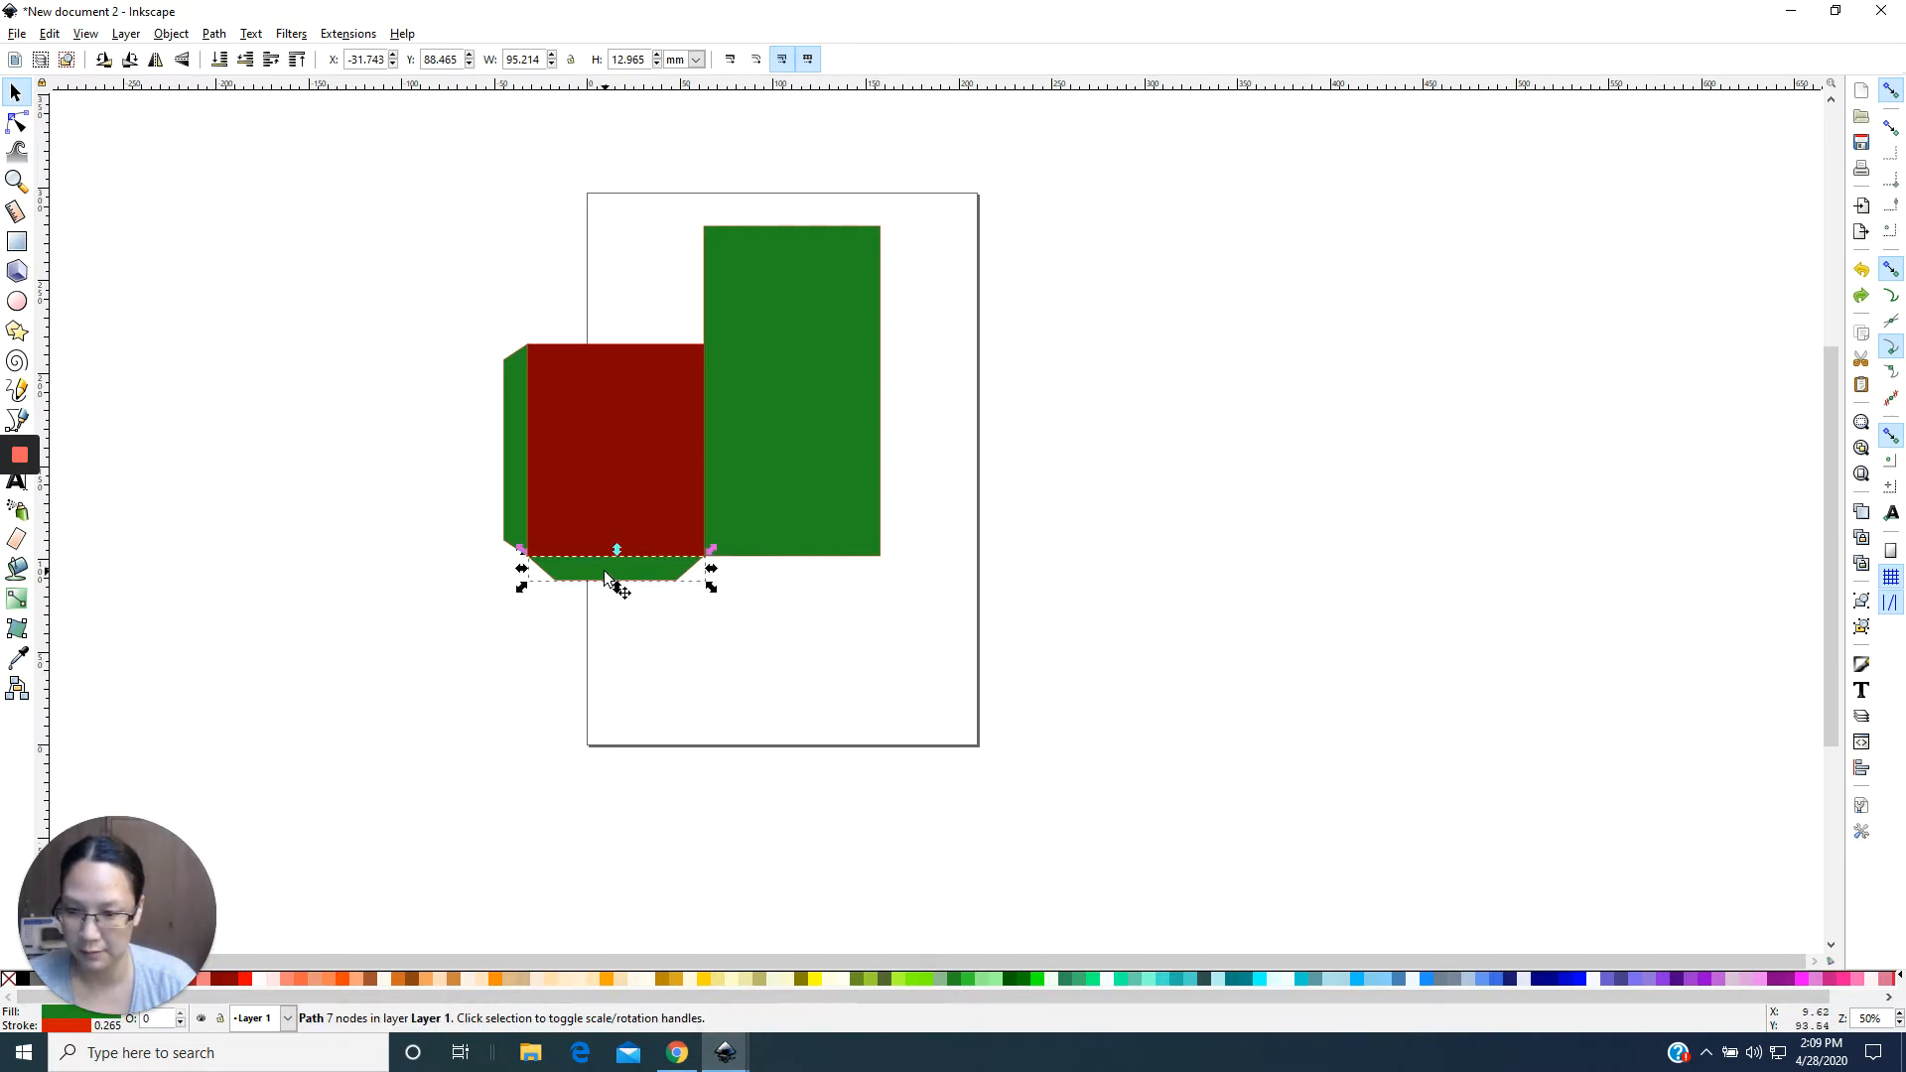
ctrl+scroll(640, 596, up, 3)
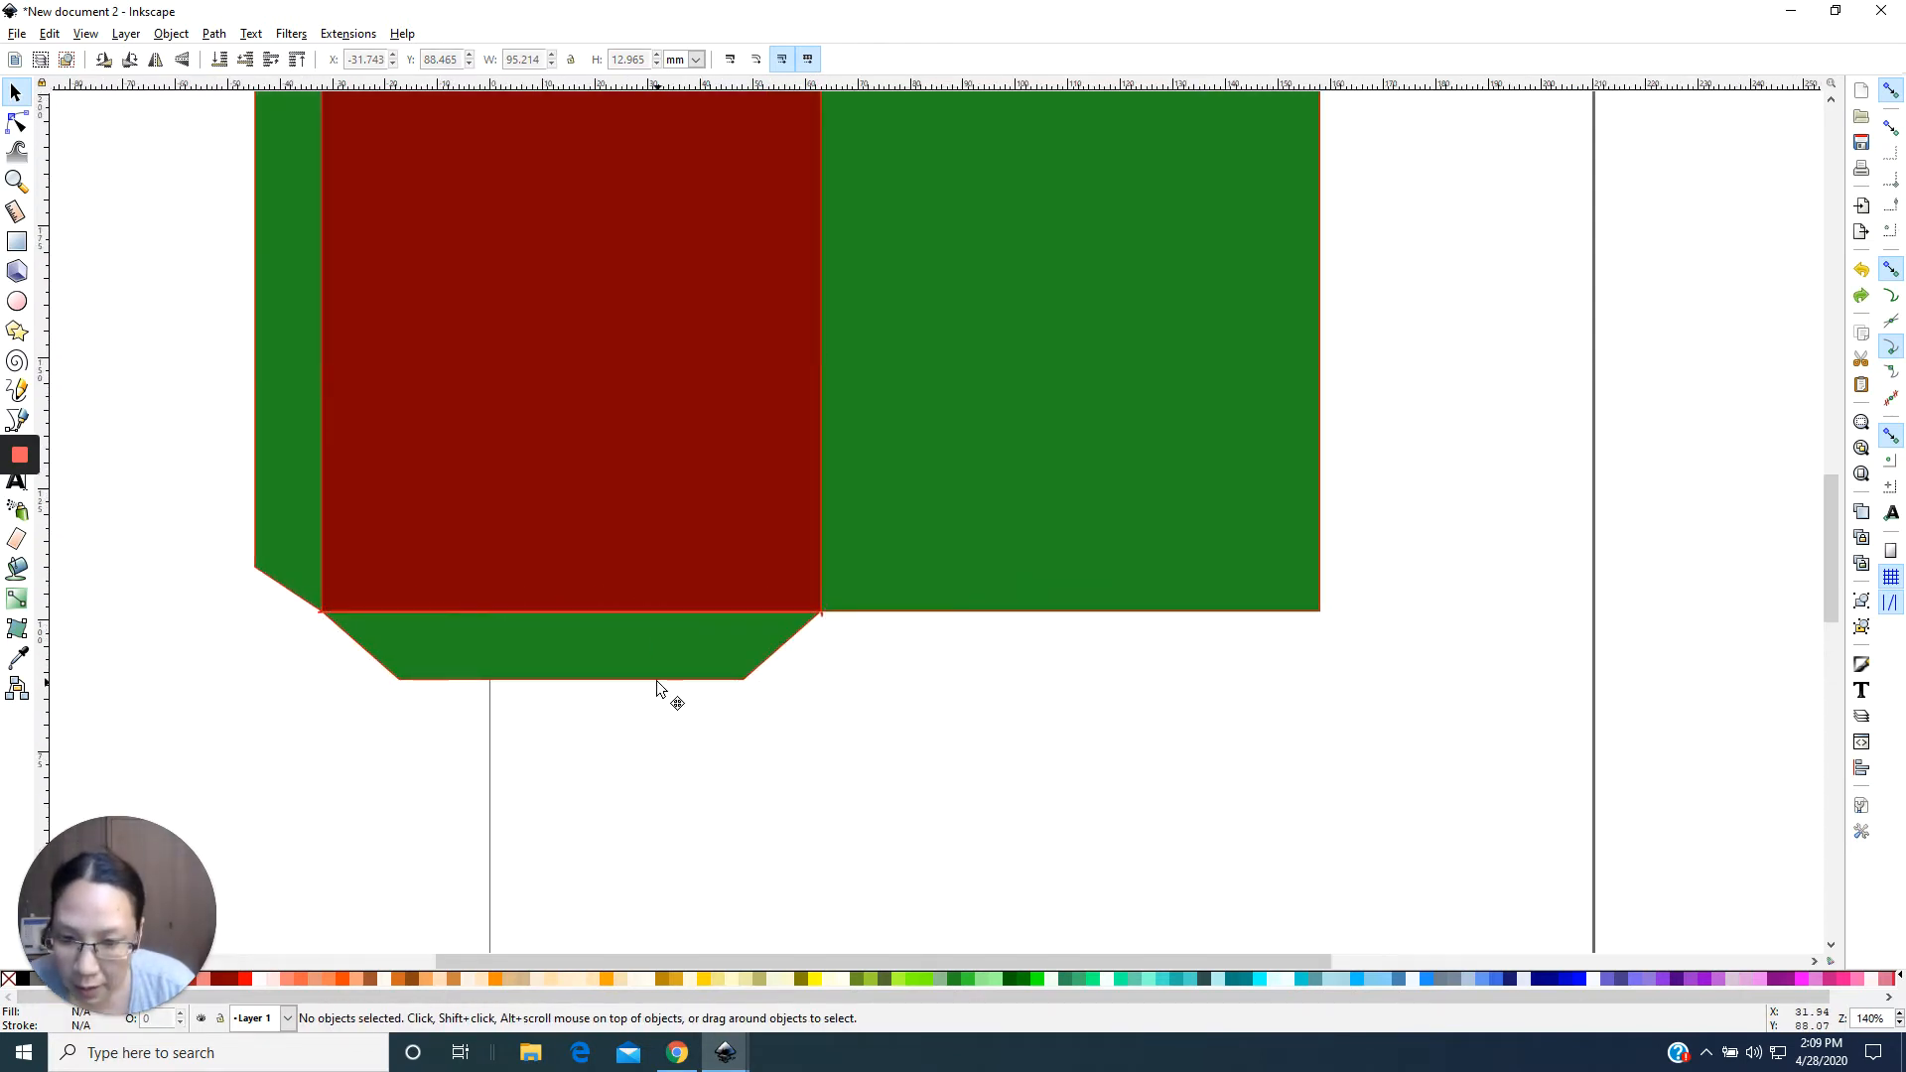
drag(664, 684, 663, 682)
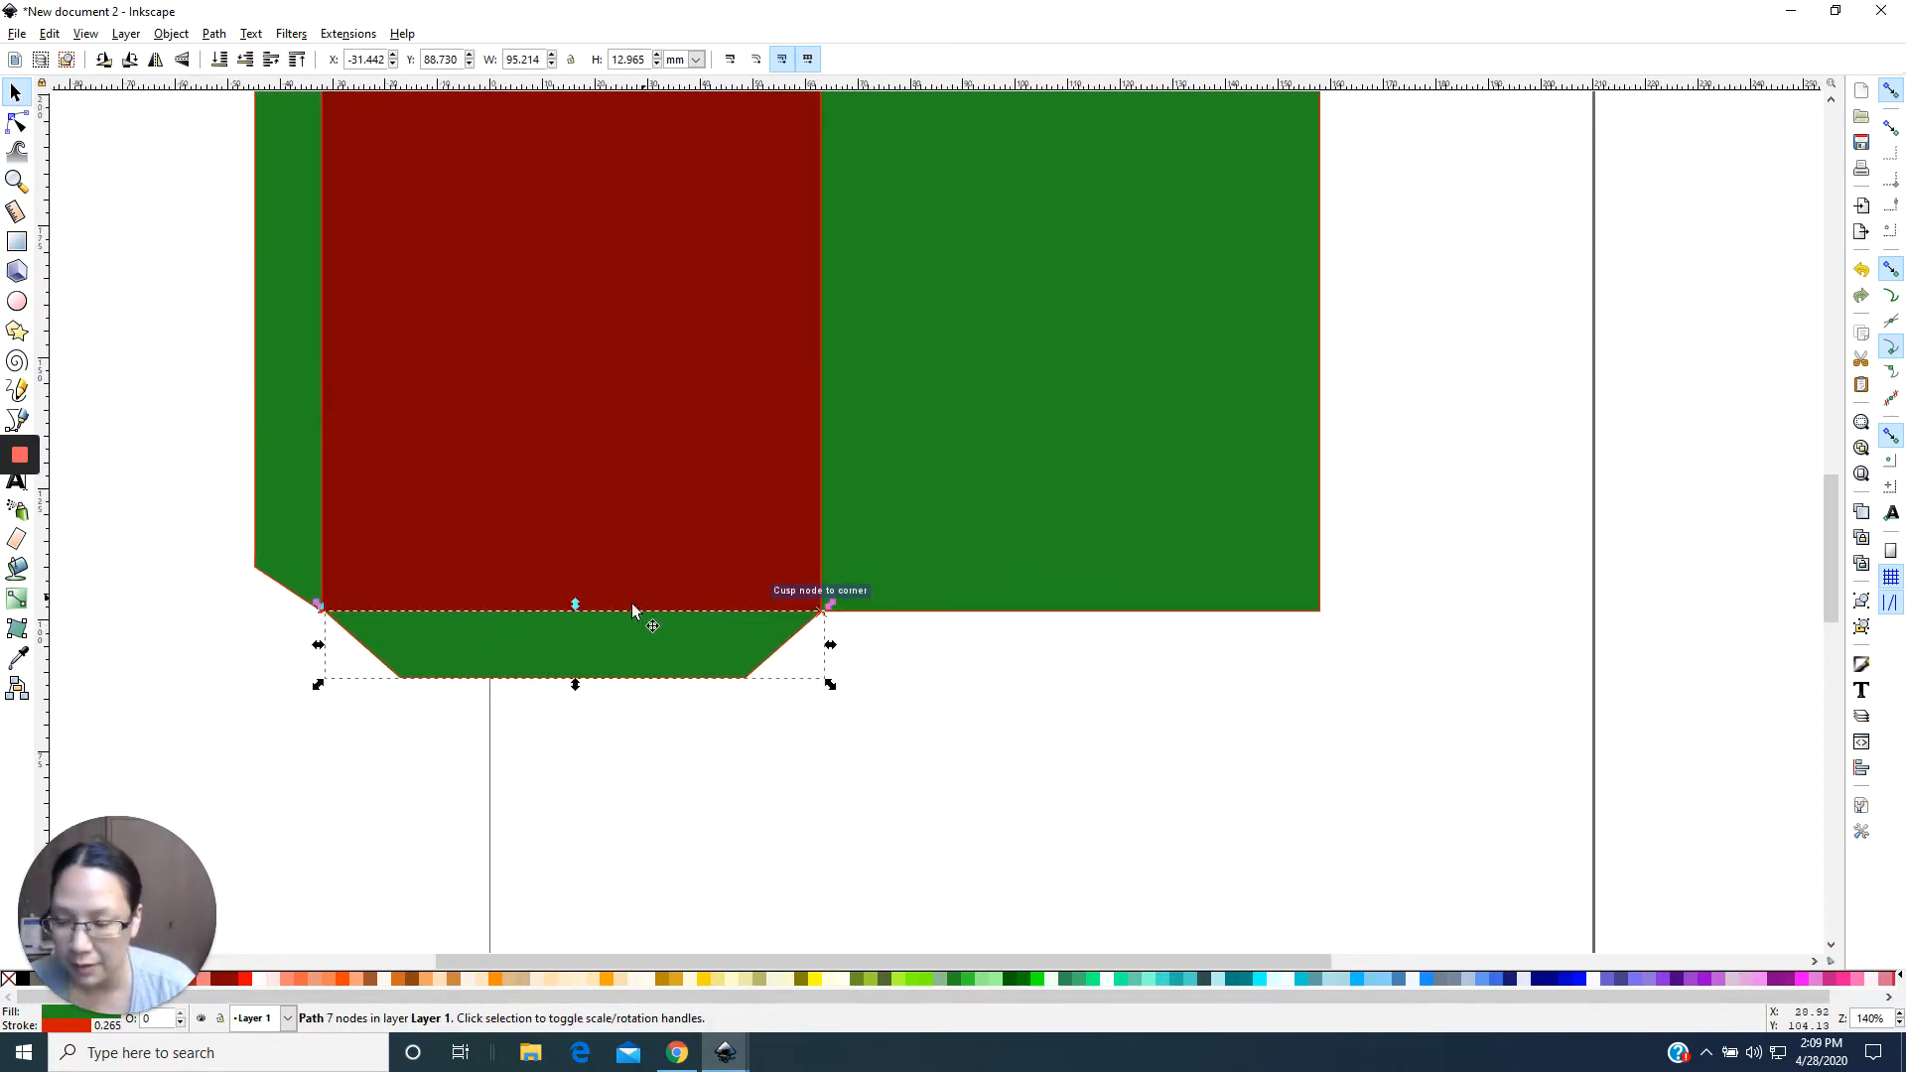
Unite the maroon rectangle with the bottom flap, and unite the result with the narrow side flap.
shift+click(577, 504)
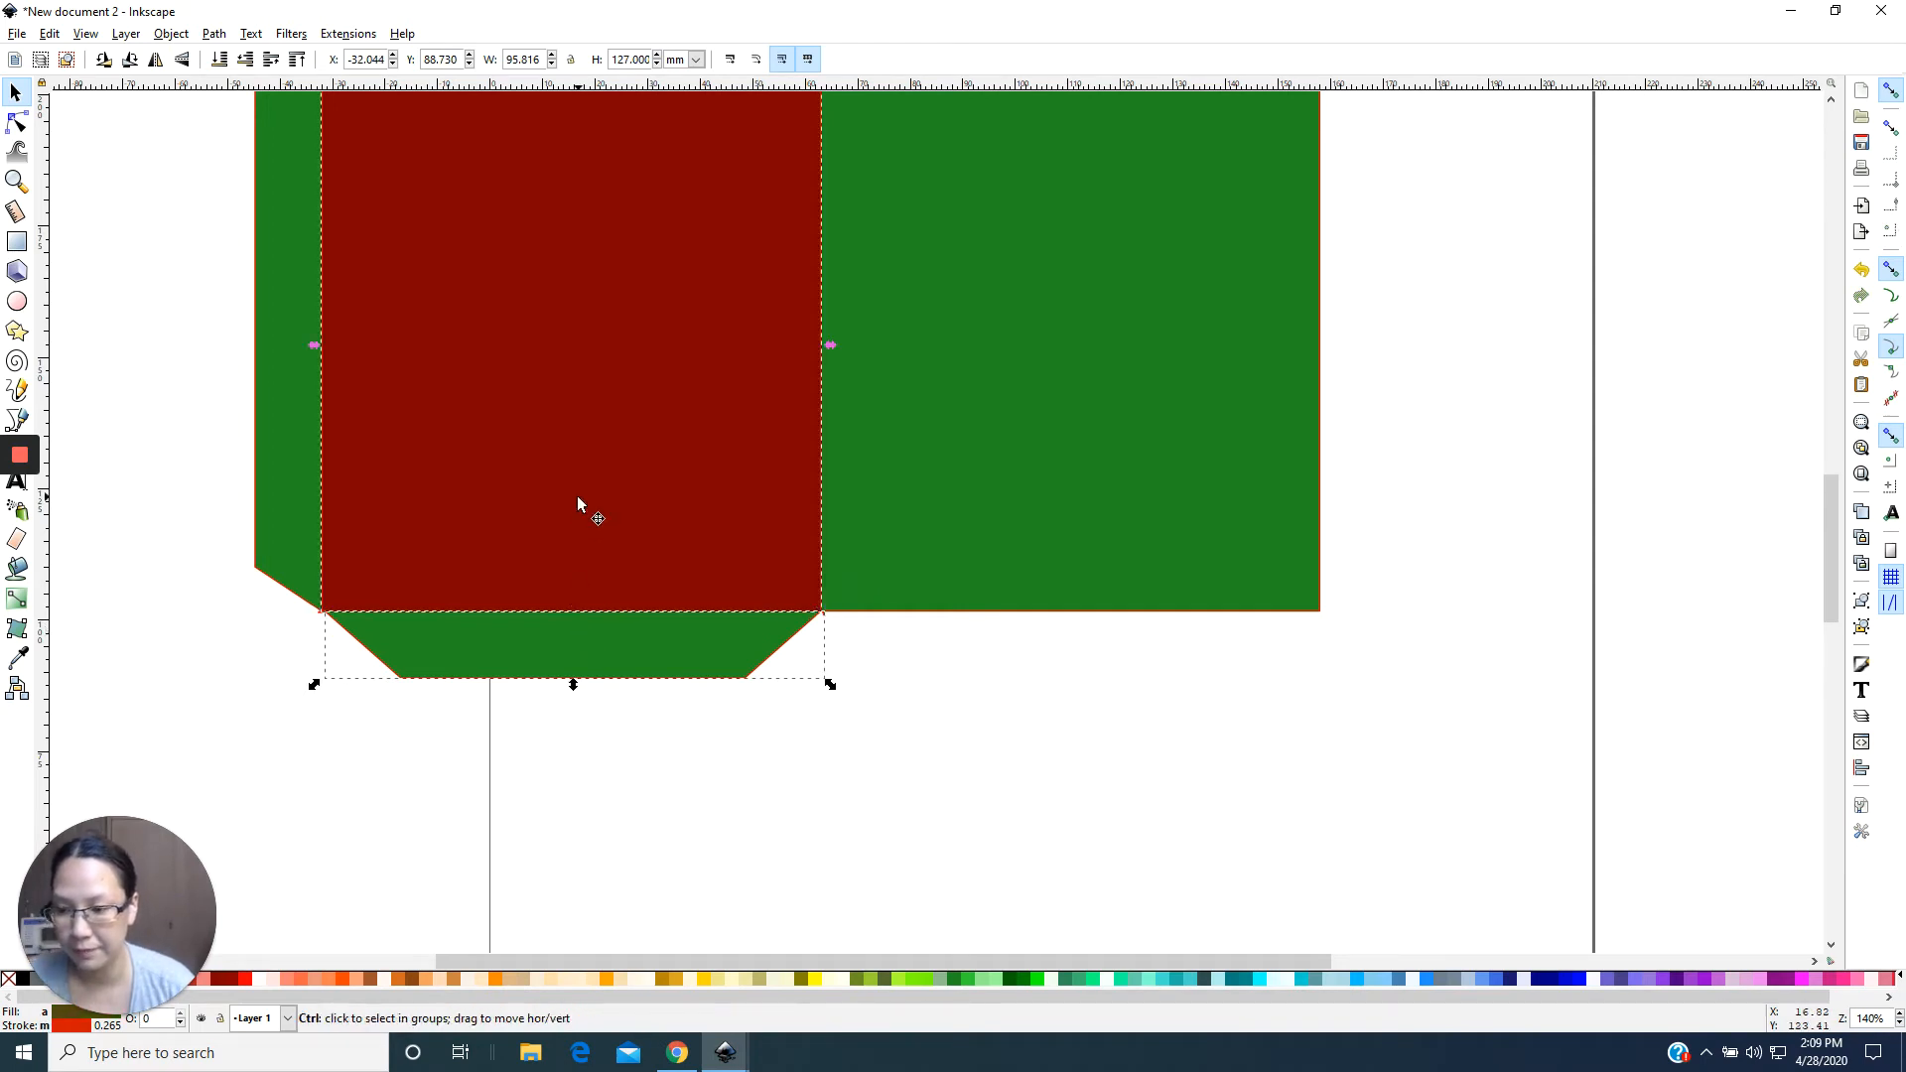
key(ctrl+plus)
shift+click(256, 417)
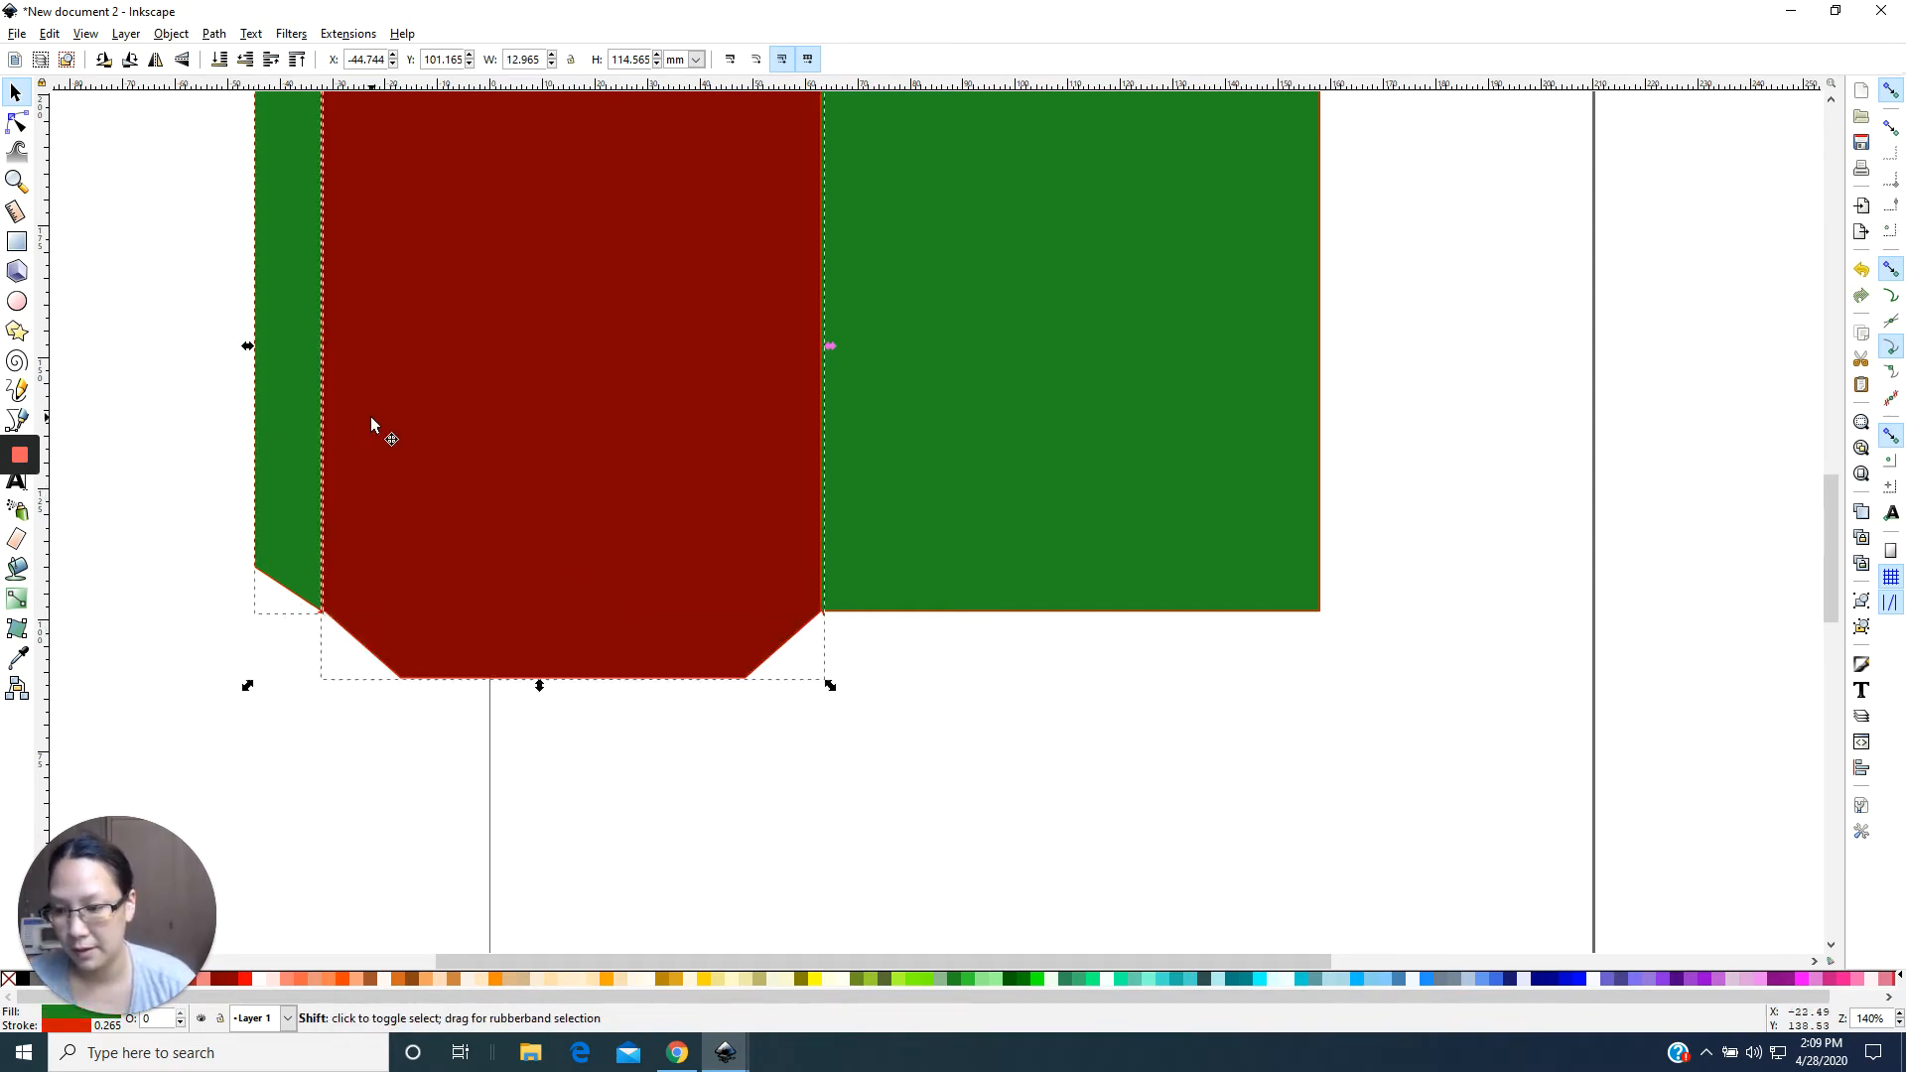
key(ctrl+plus)
scroll(692, 463, down, 3)
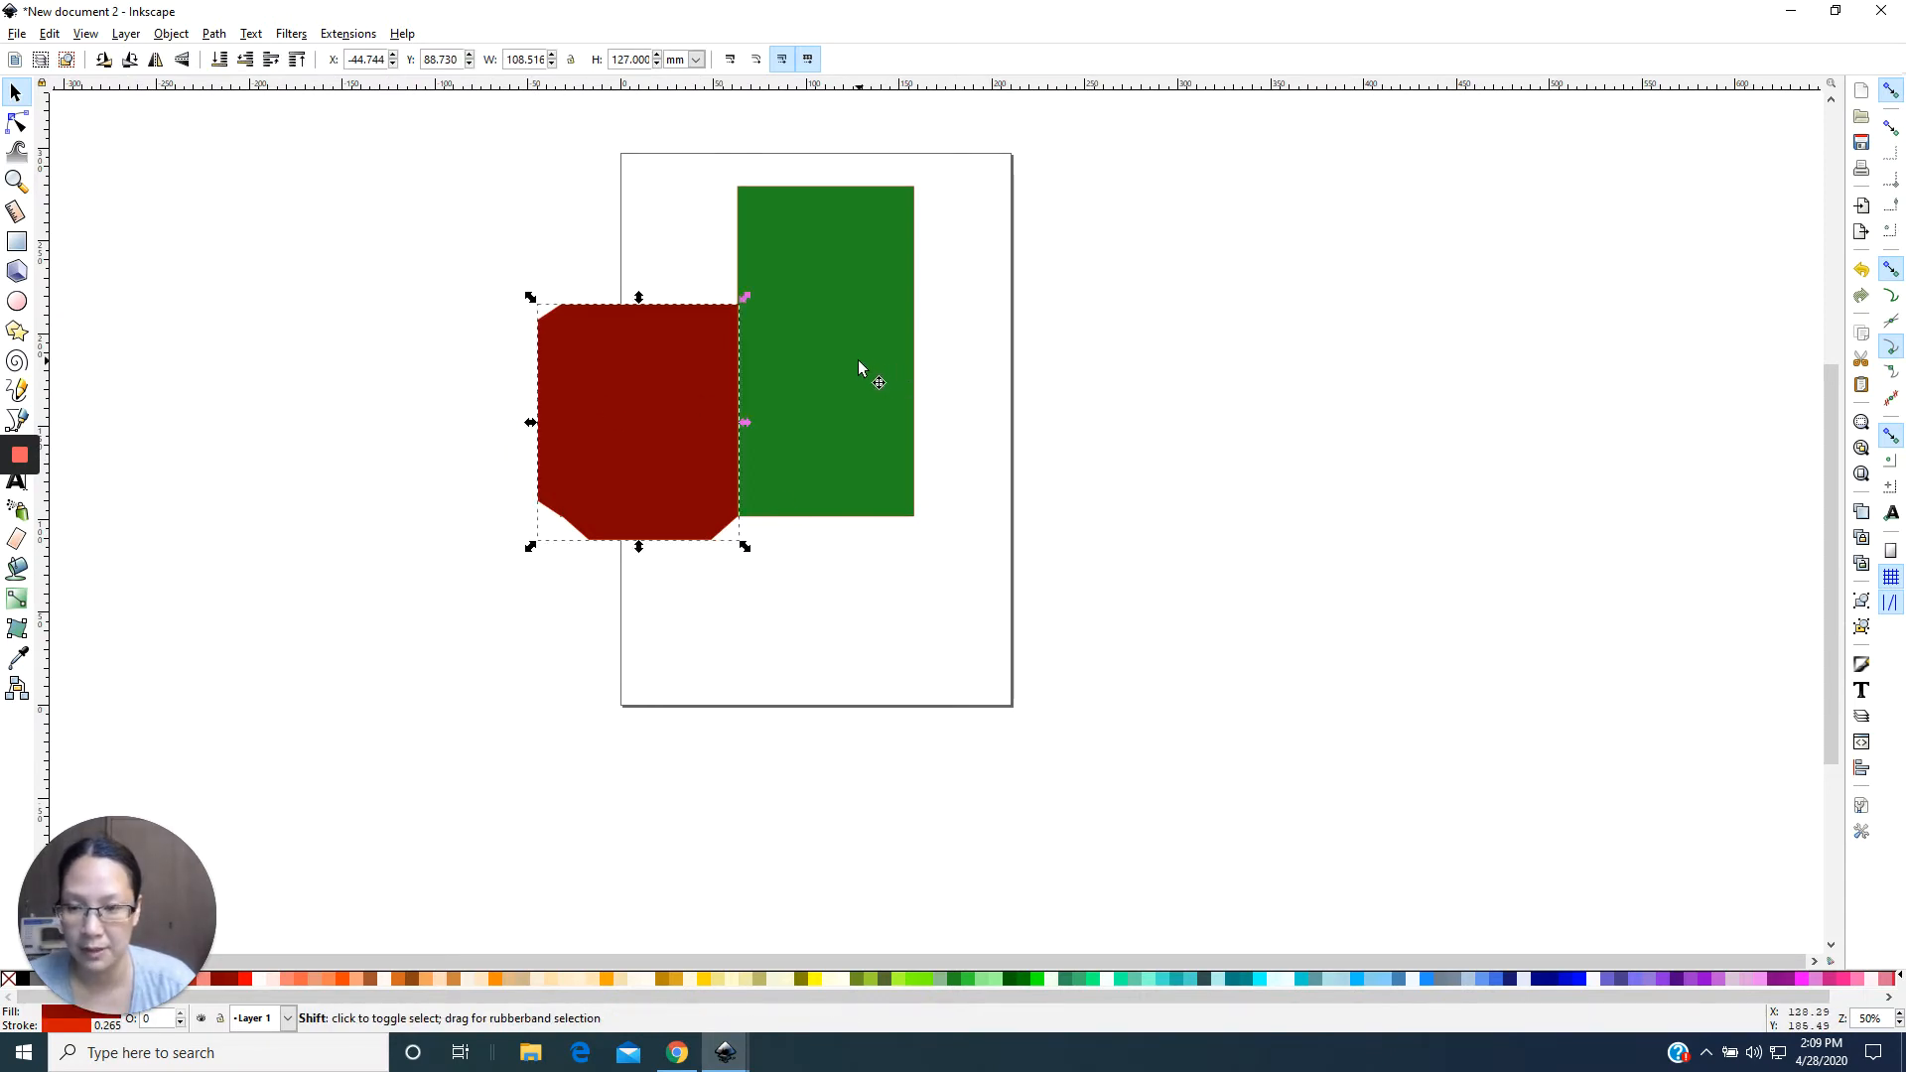
Select all objects and unite the maroon shape with the tall green rectangle into one envelope outline.
click(1008, 413)
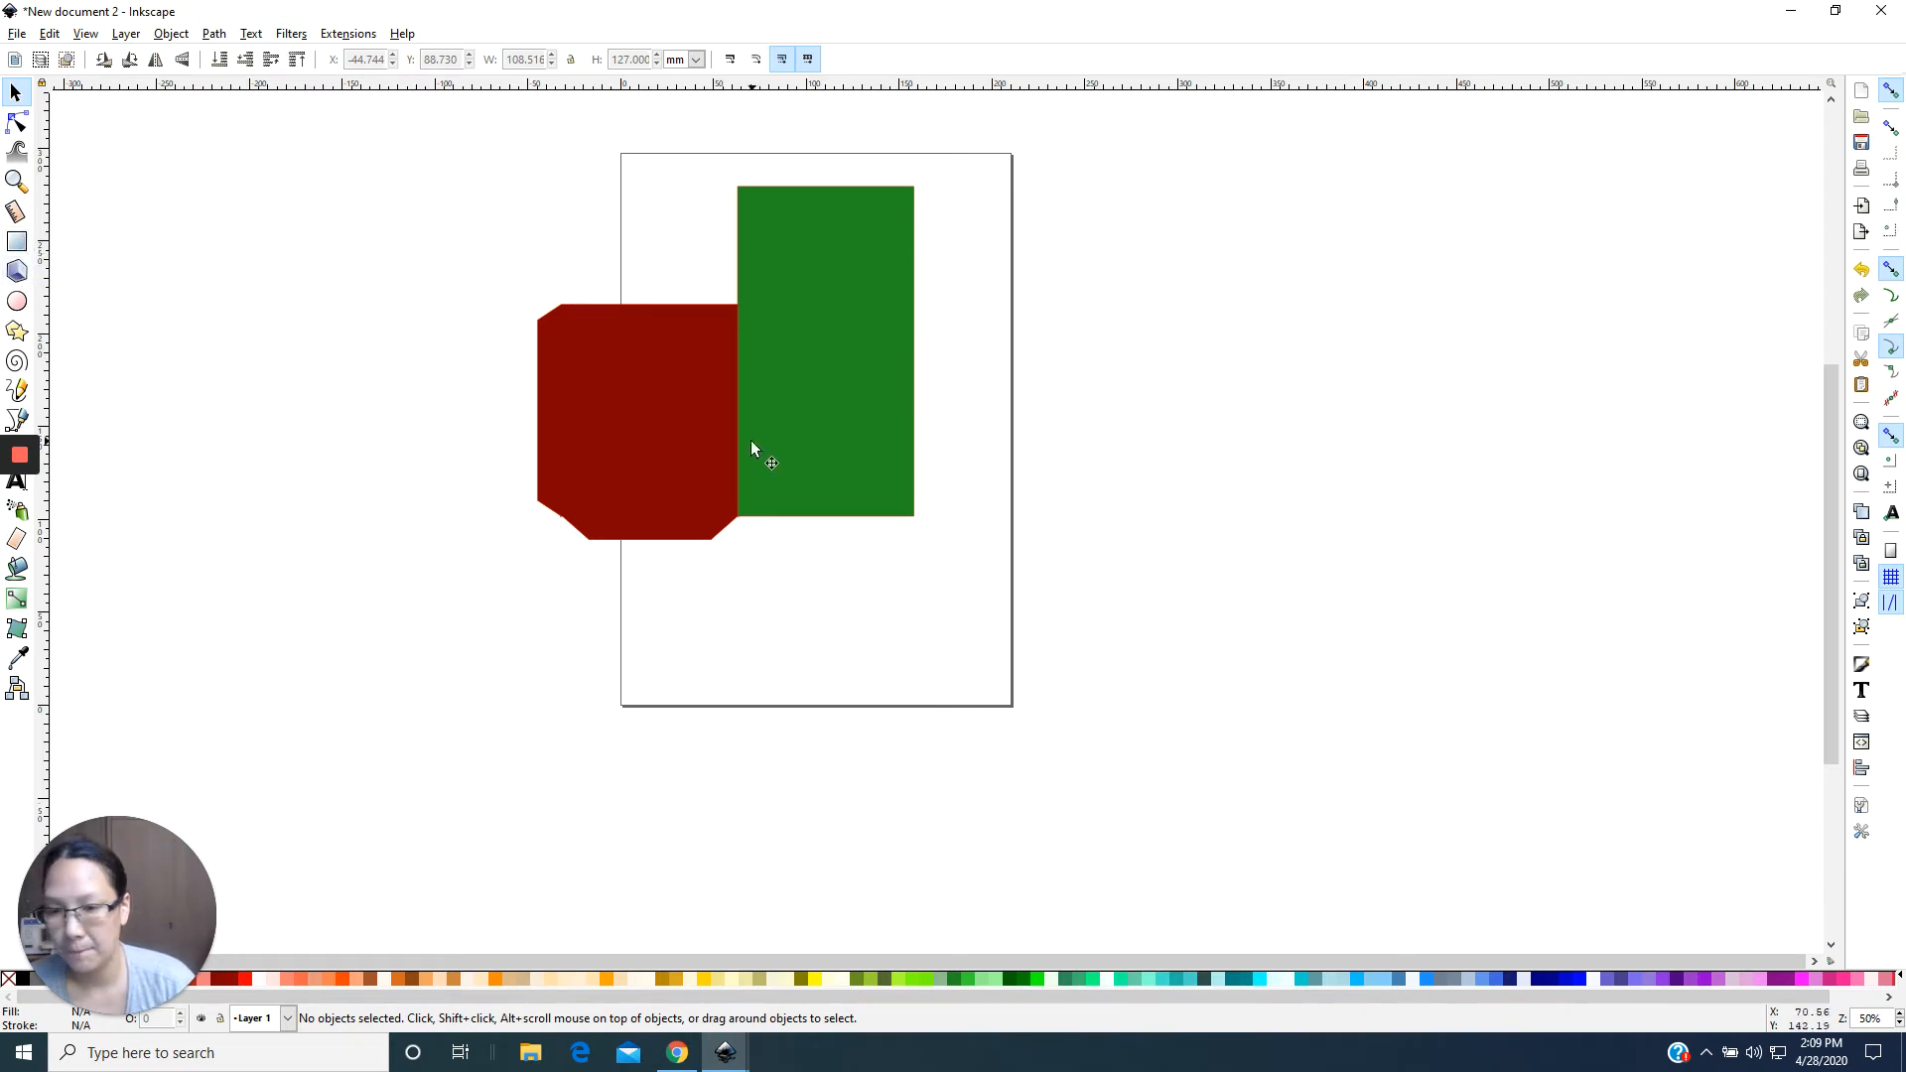
key(ctrl+a)
key(ctrl+plus)
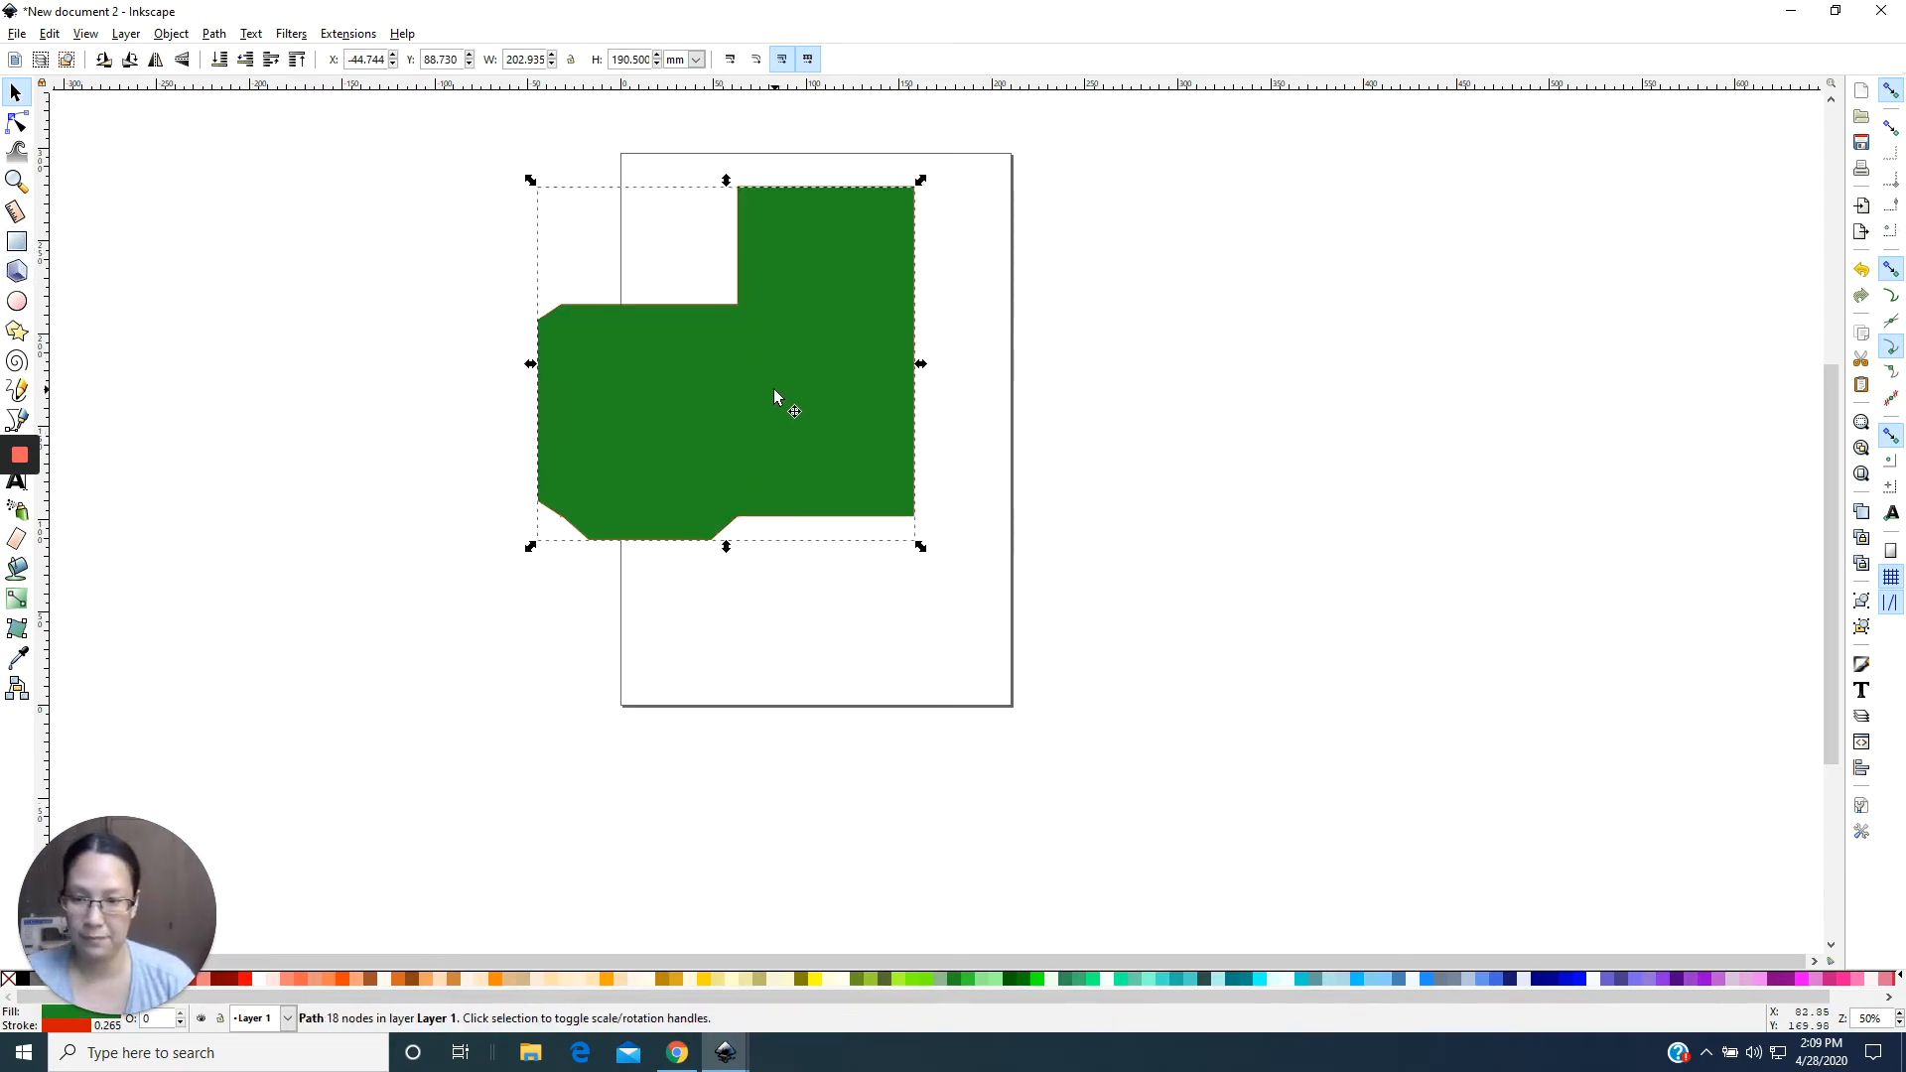
click(211, 34)
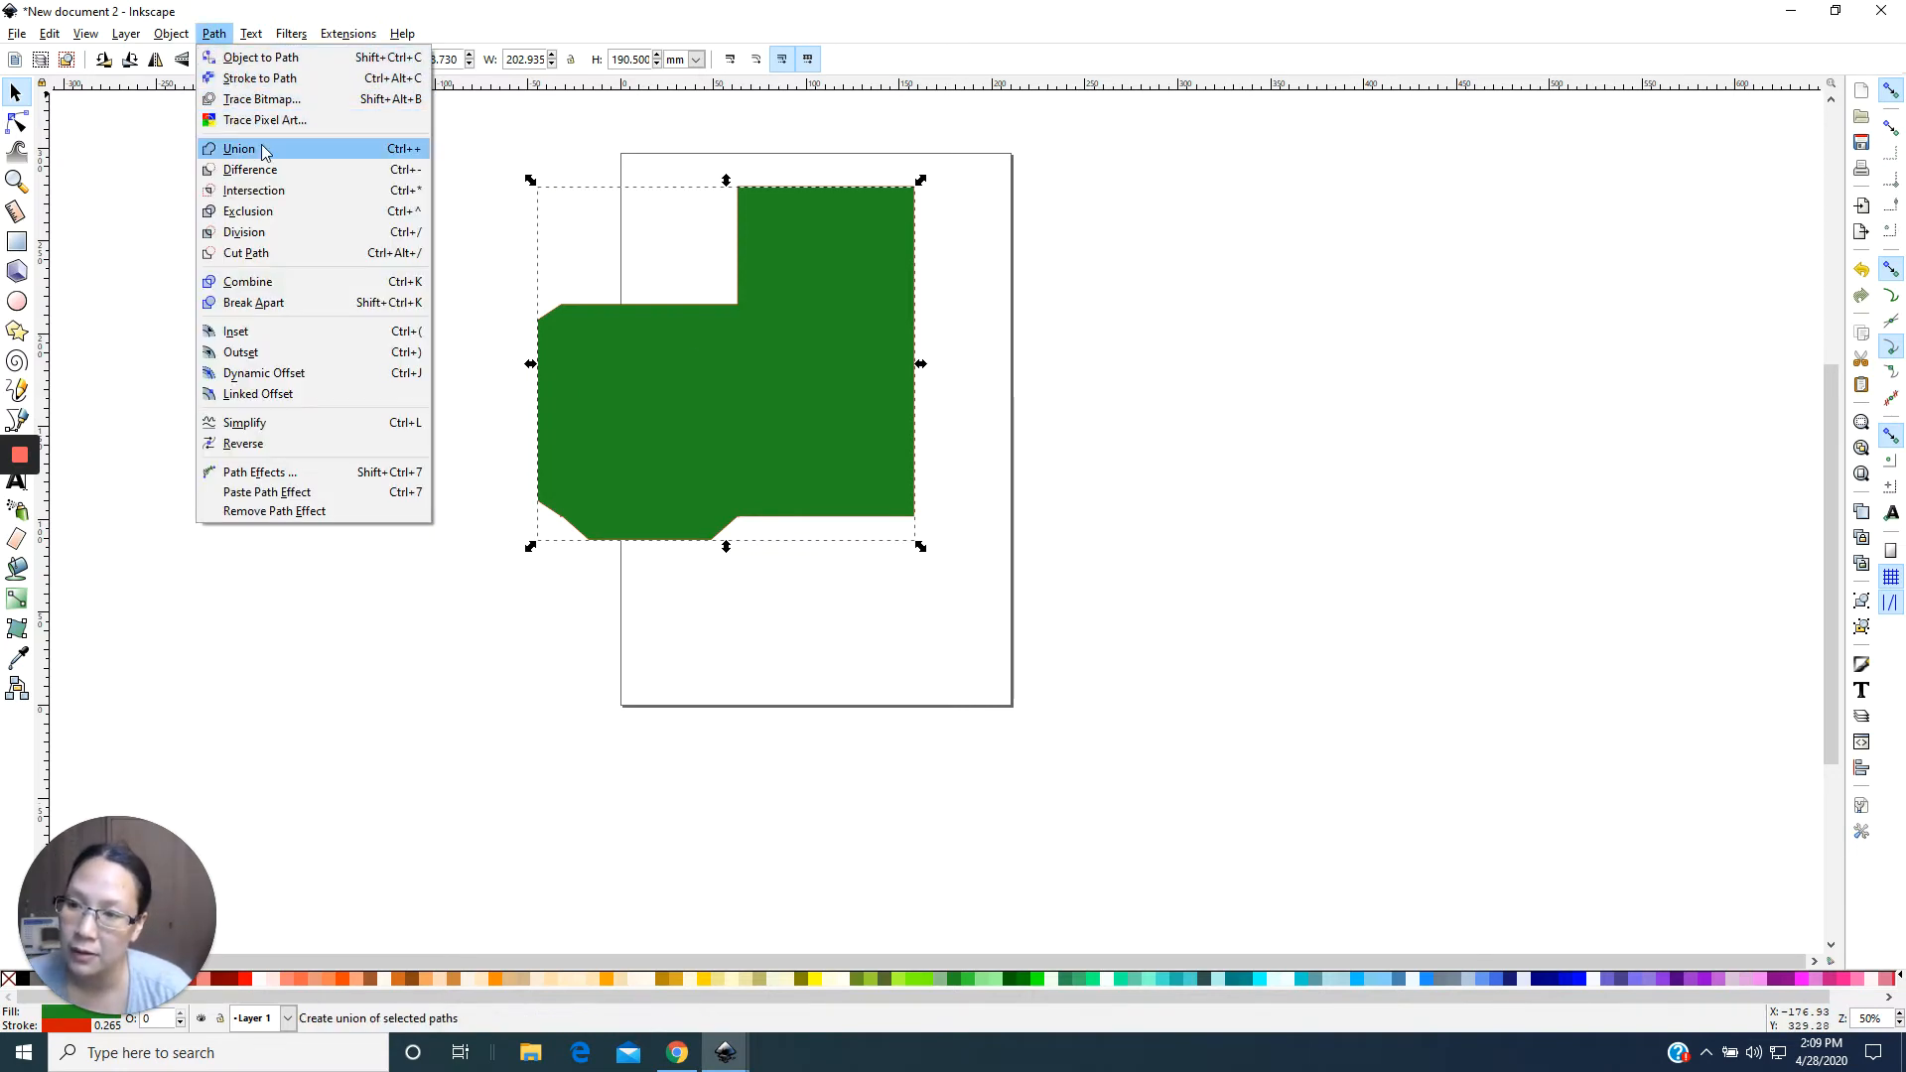
click(1154, 504)
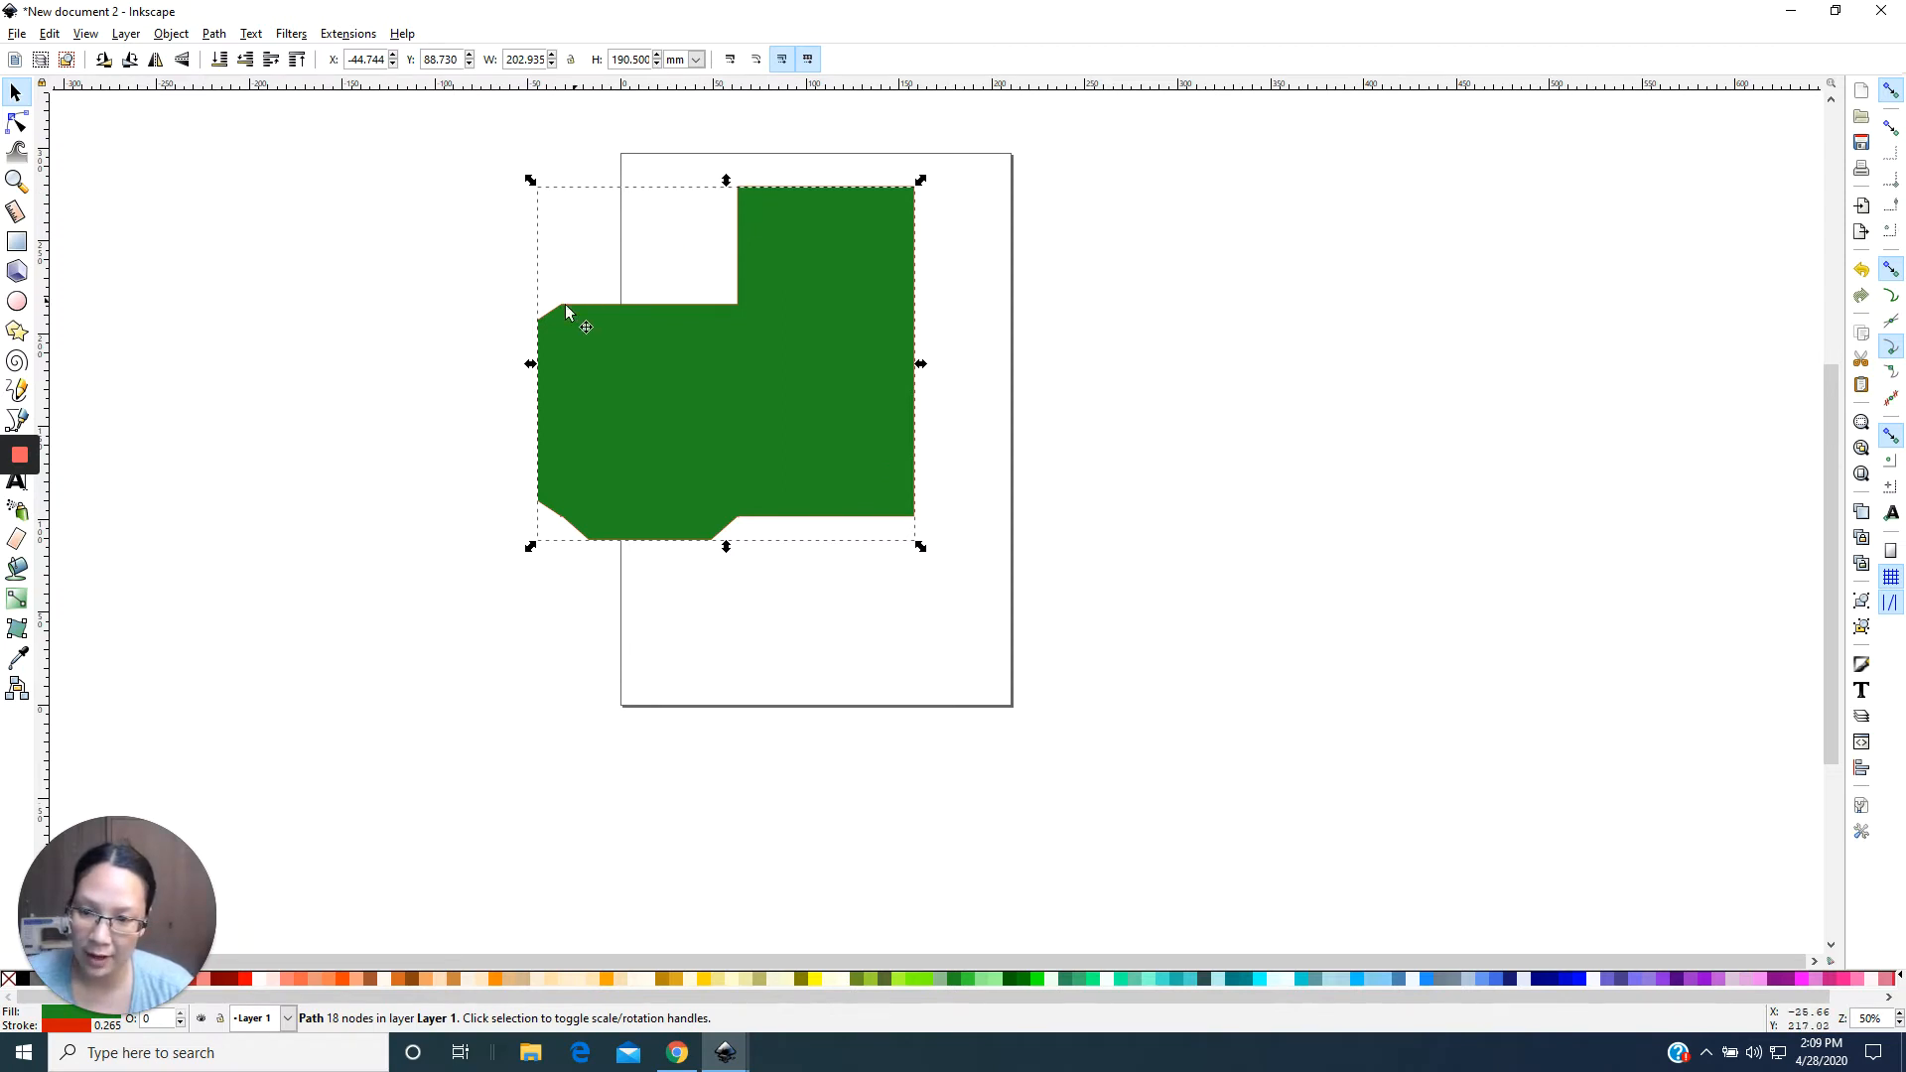
click(15, 328)
drag(332, 258, 444, 385)
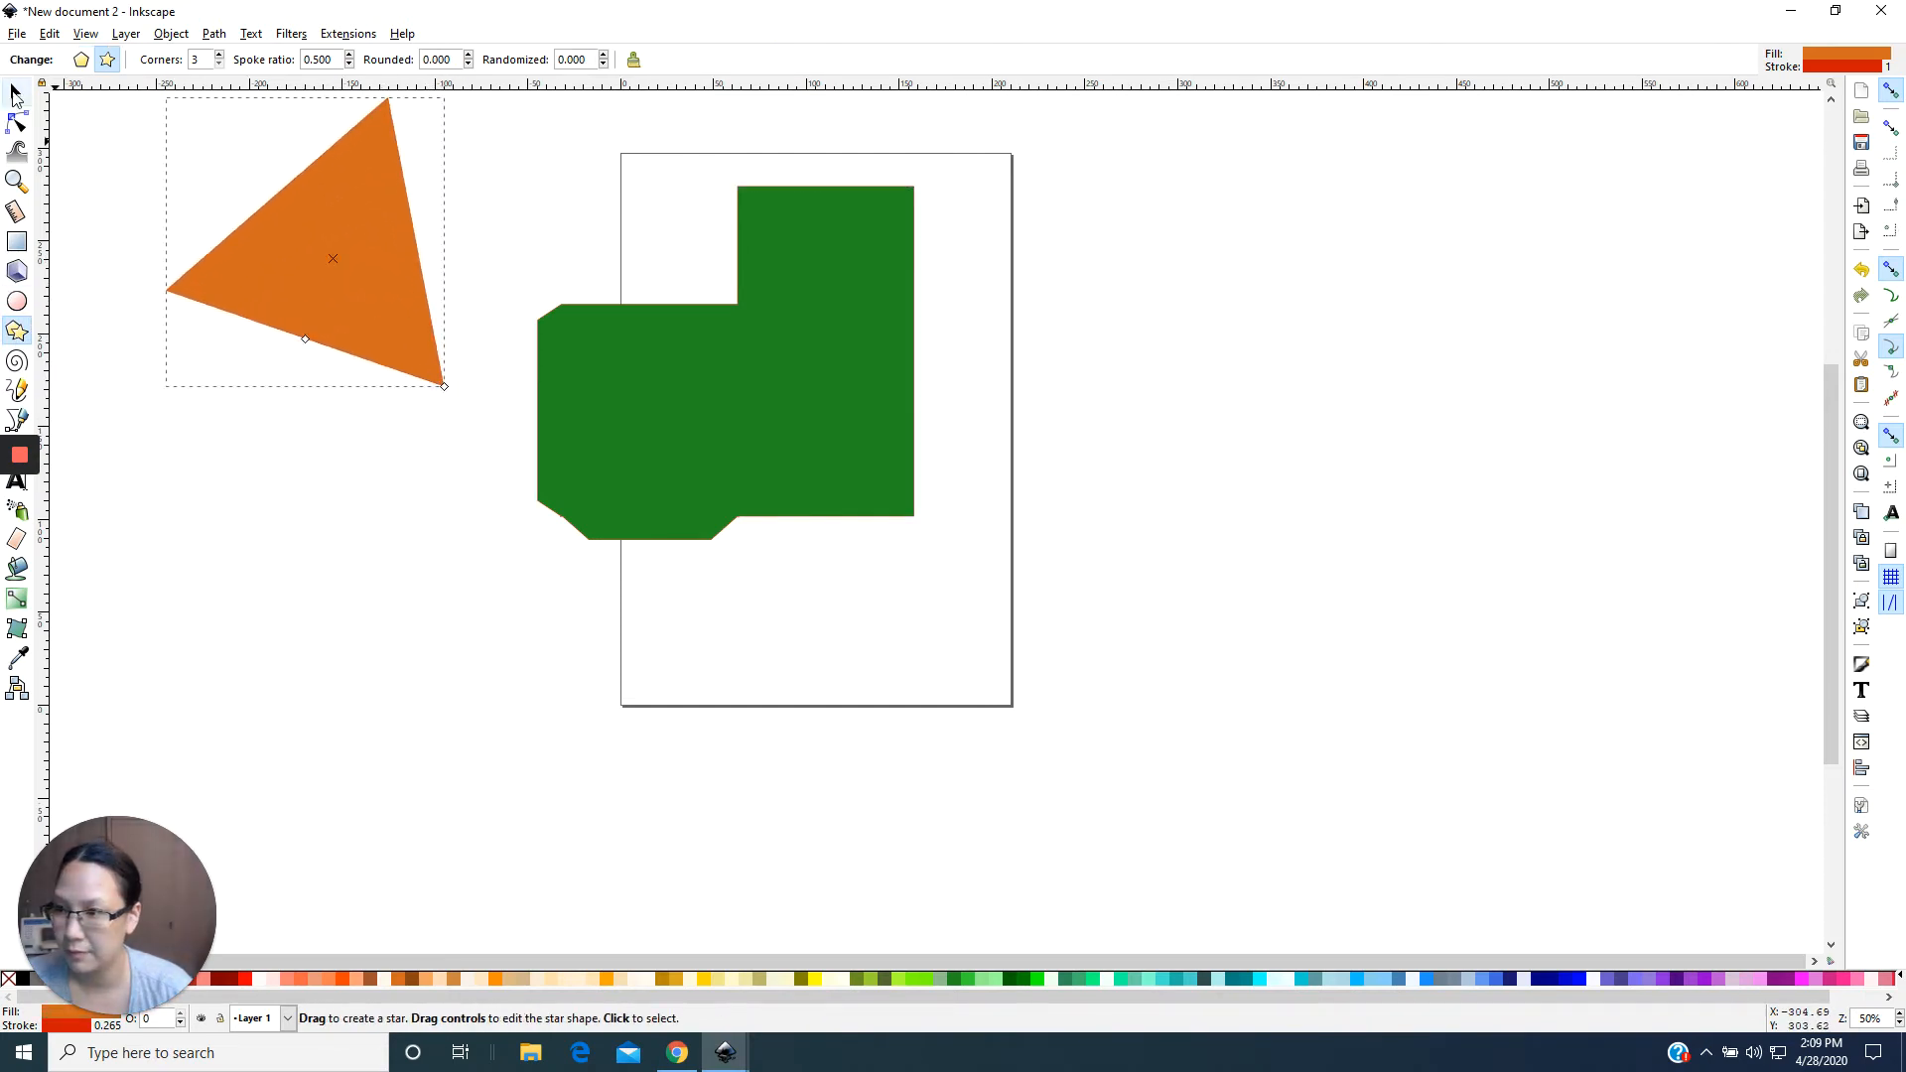
key(Delete)
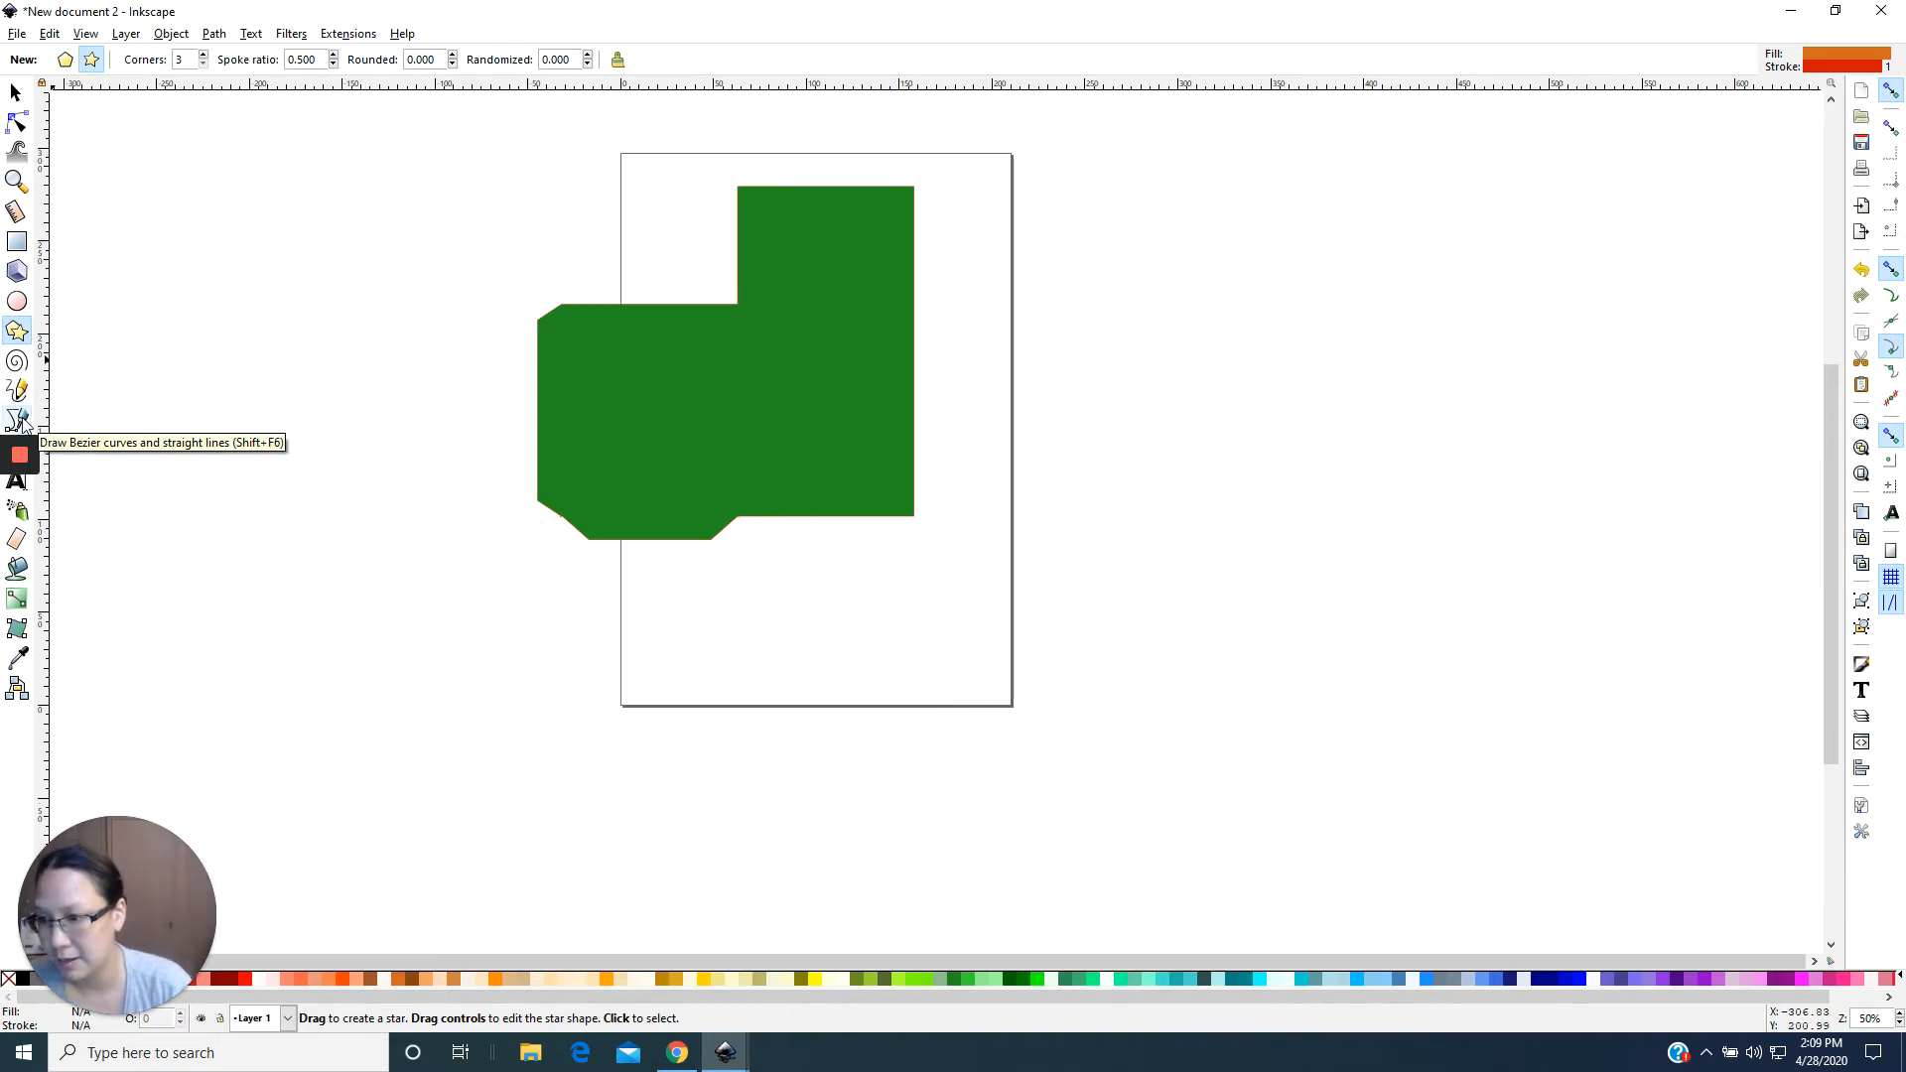
mouse_move(8, 460)
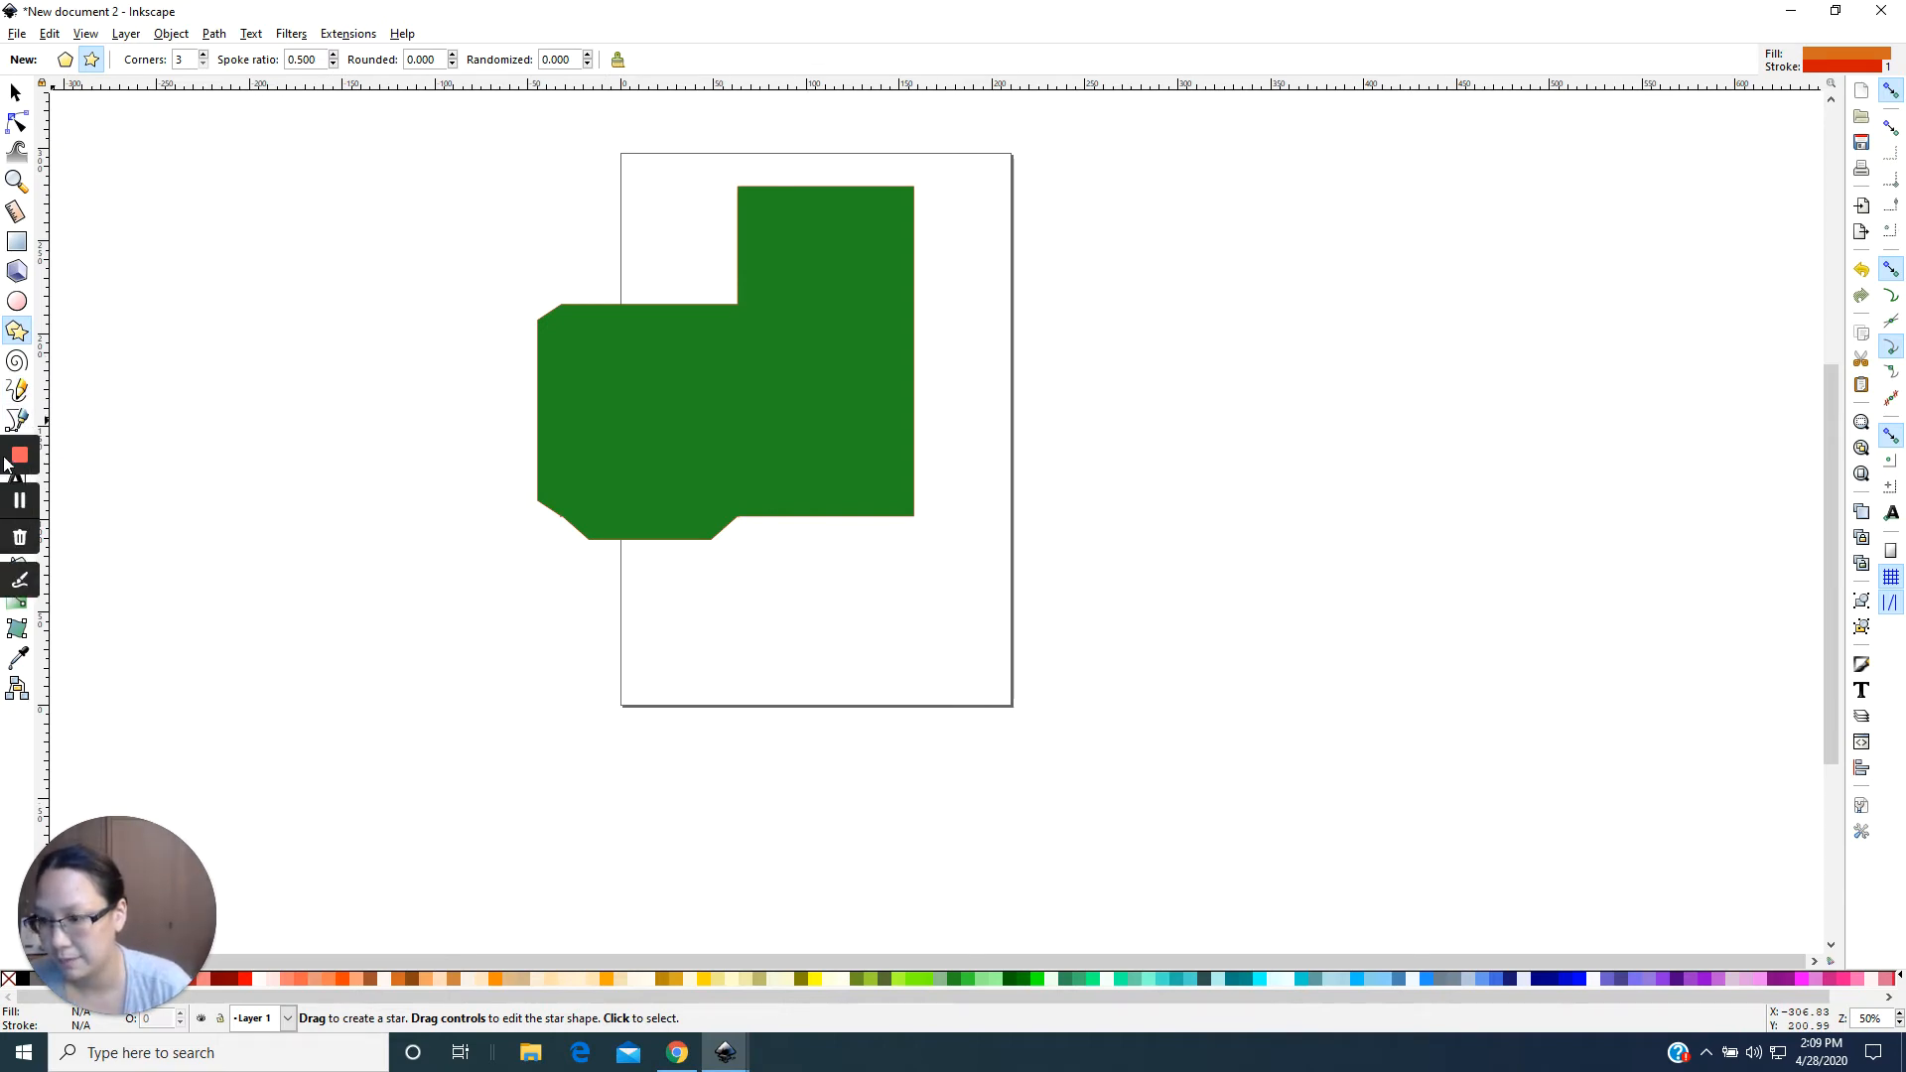
drag(1176, 15, 1306, 60)
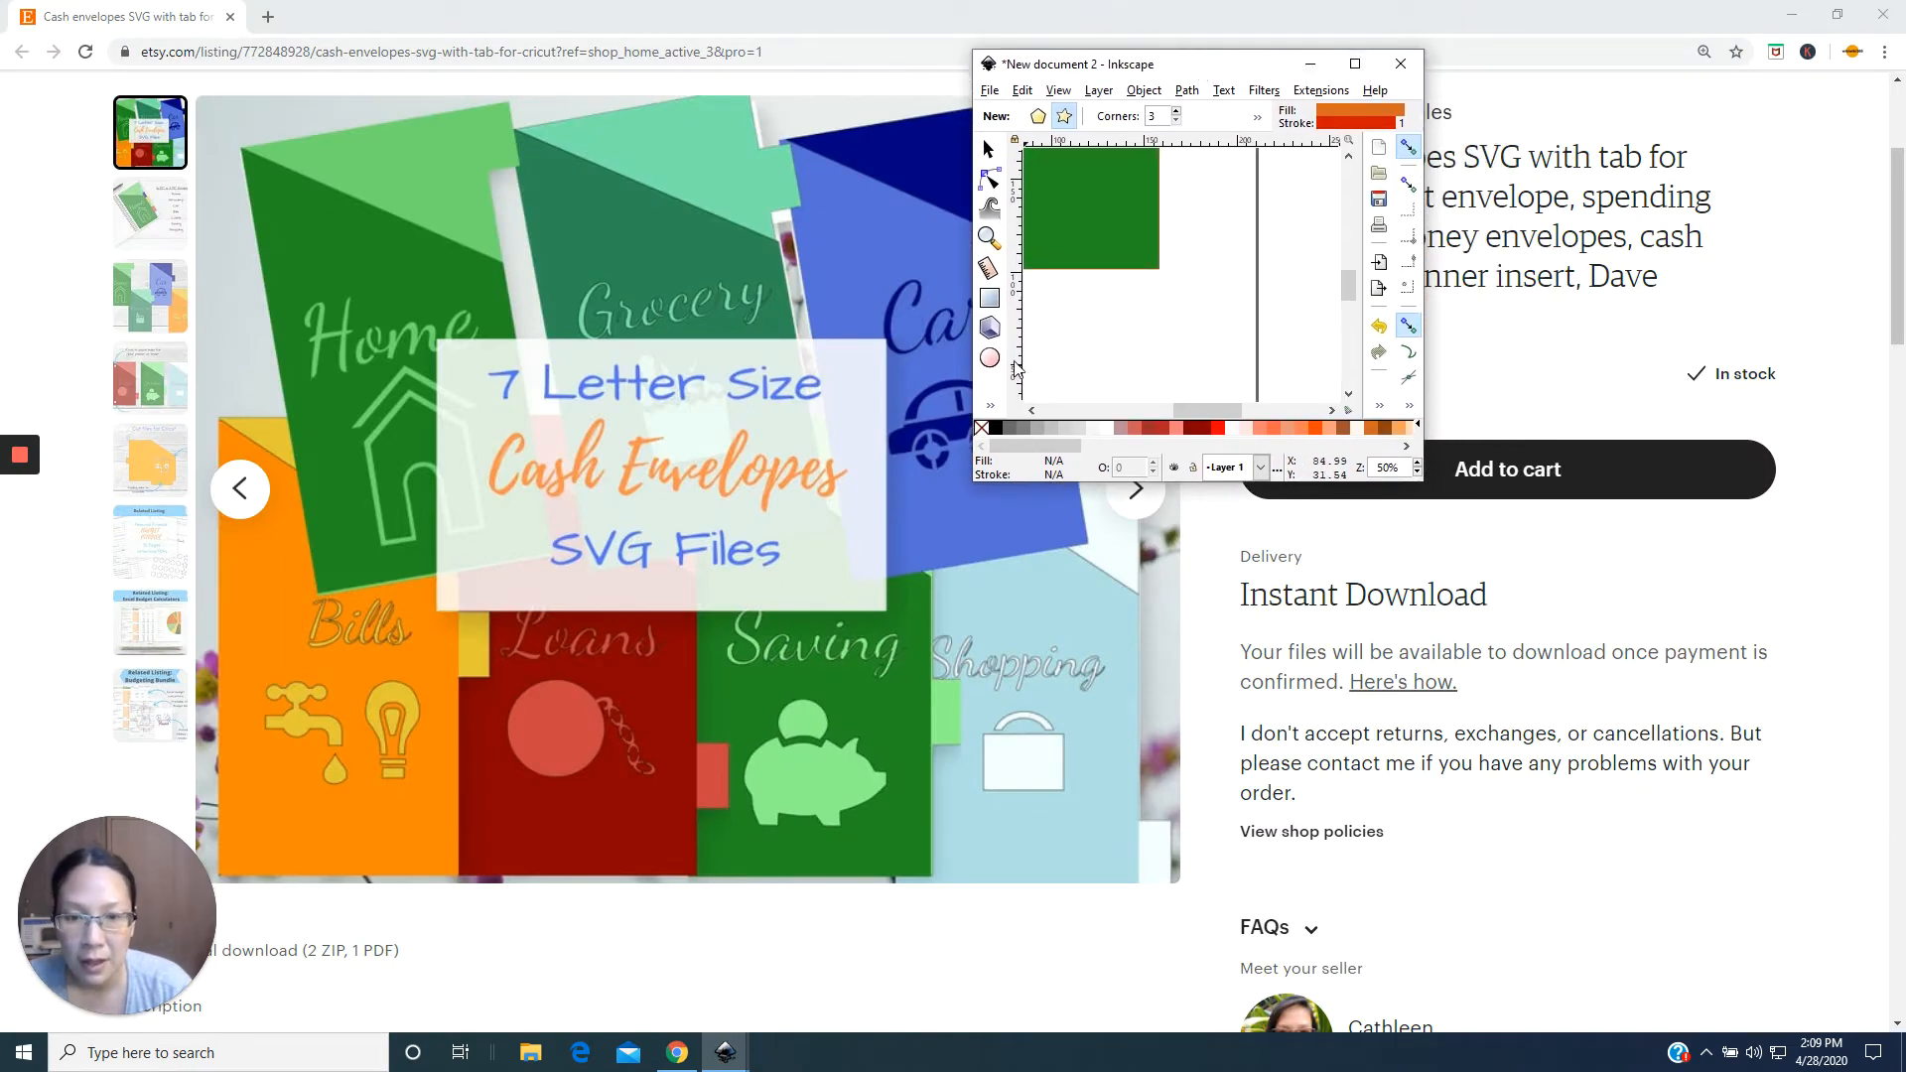
click(1355, 63)
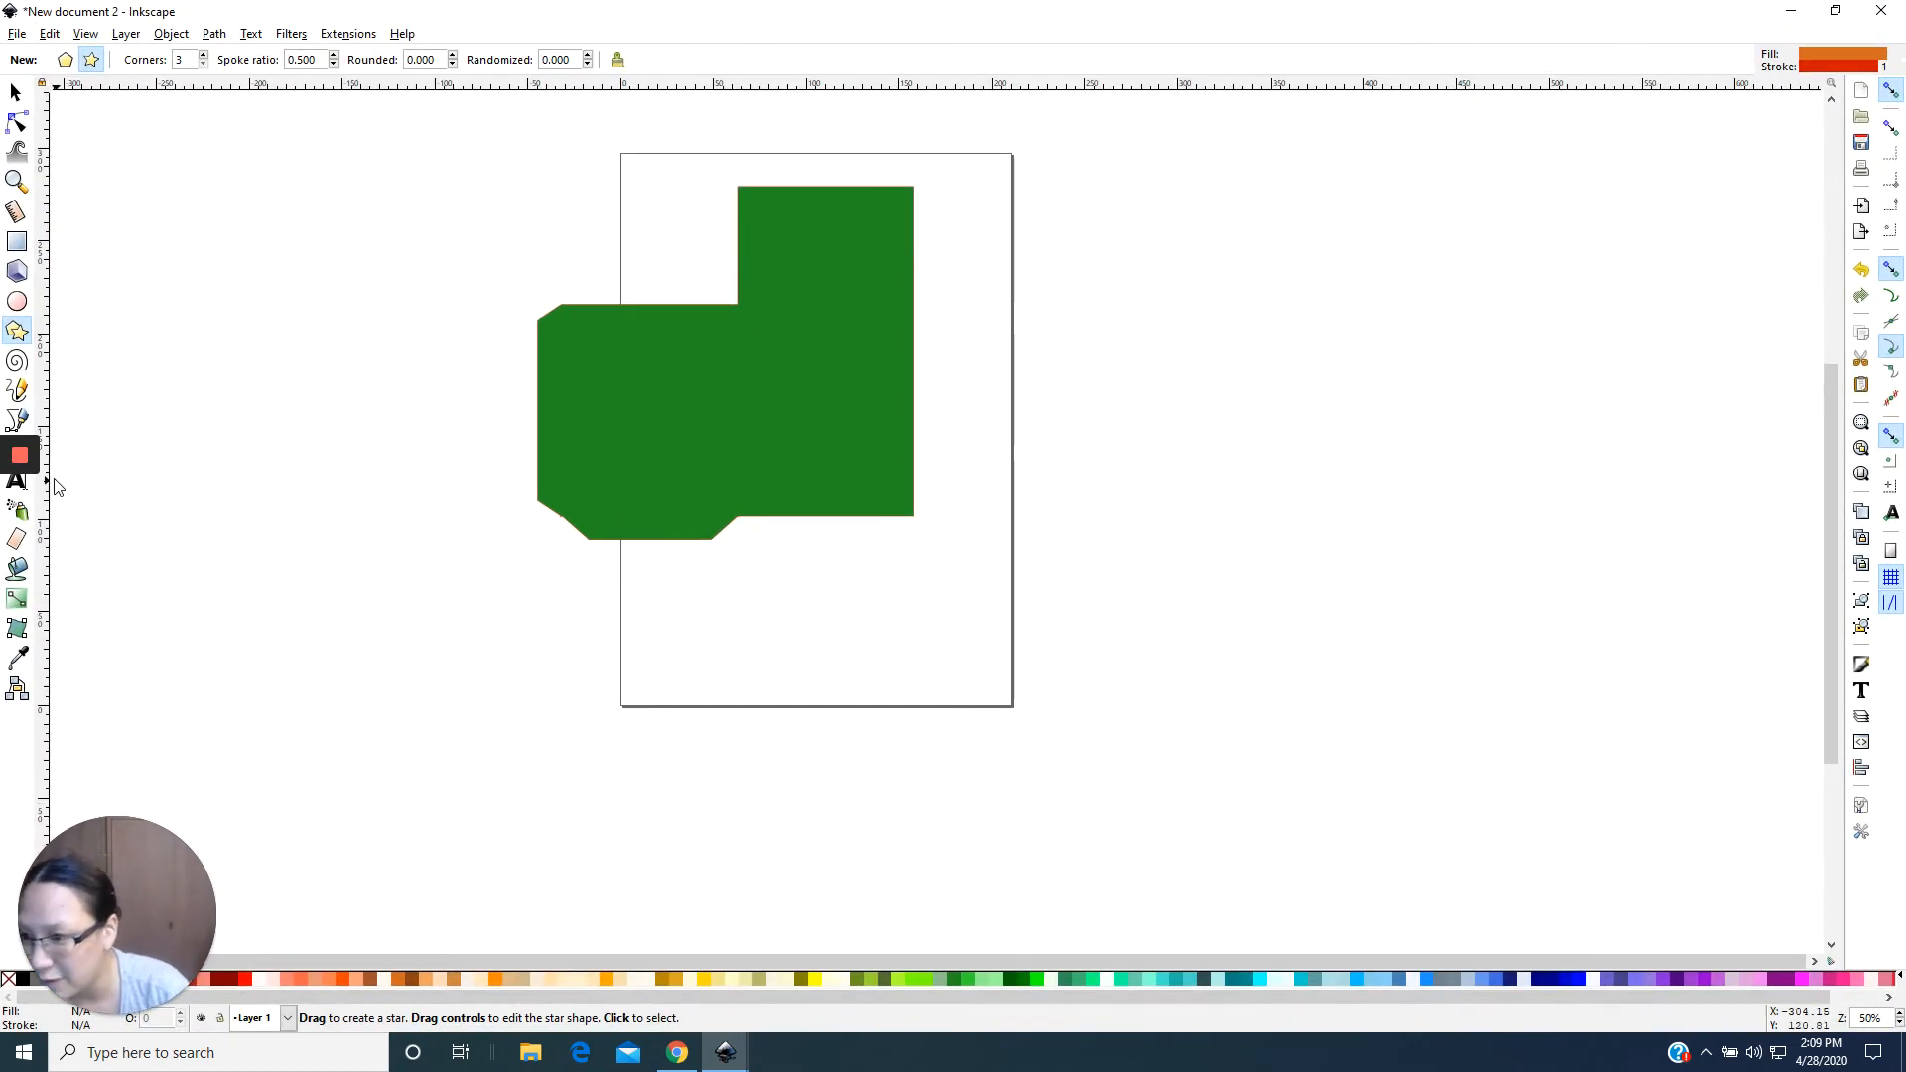
Draw a closed triangle between the side panel's upper outer corner, the tall panel's upper corner and the inner corner where both panels meet.
click(17, 419)
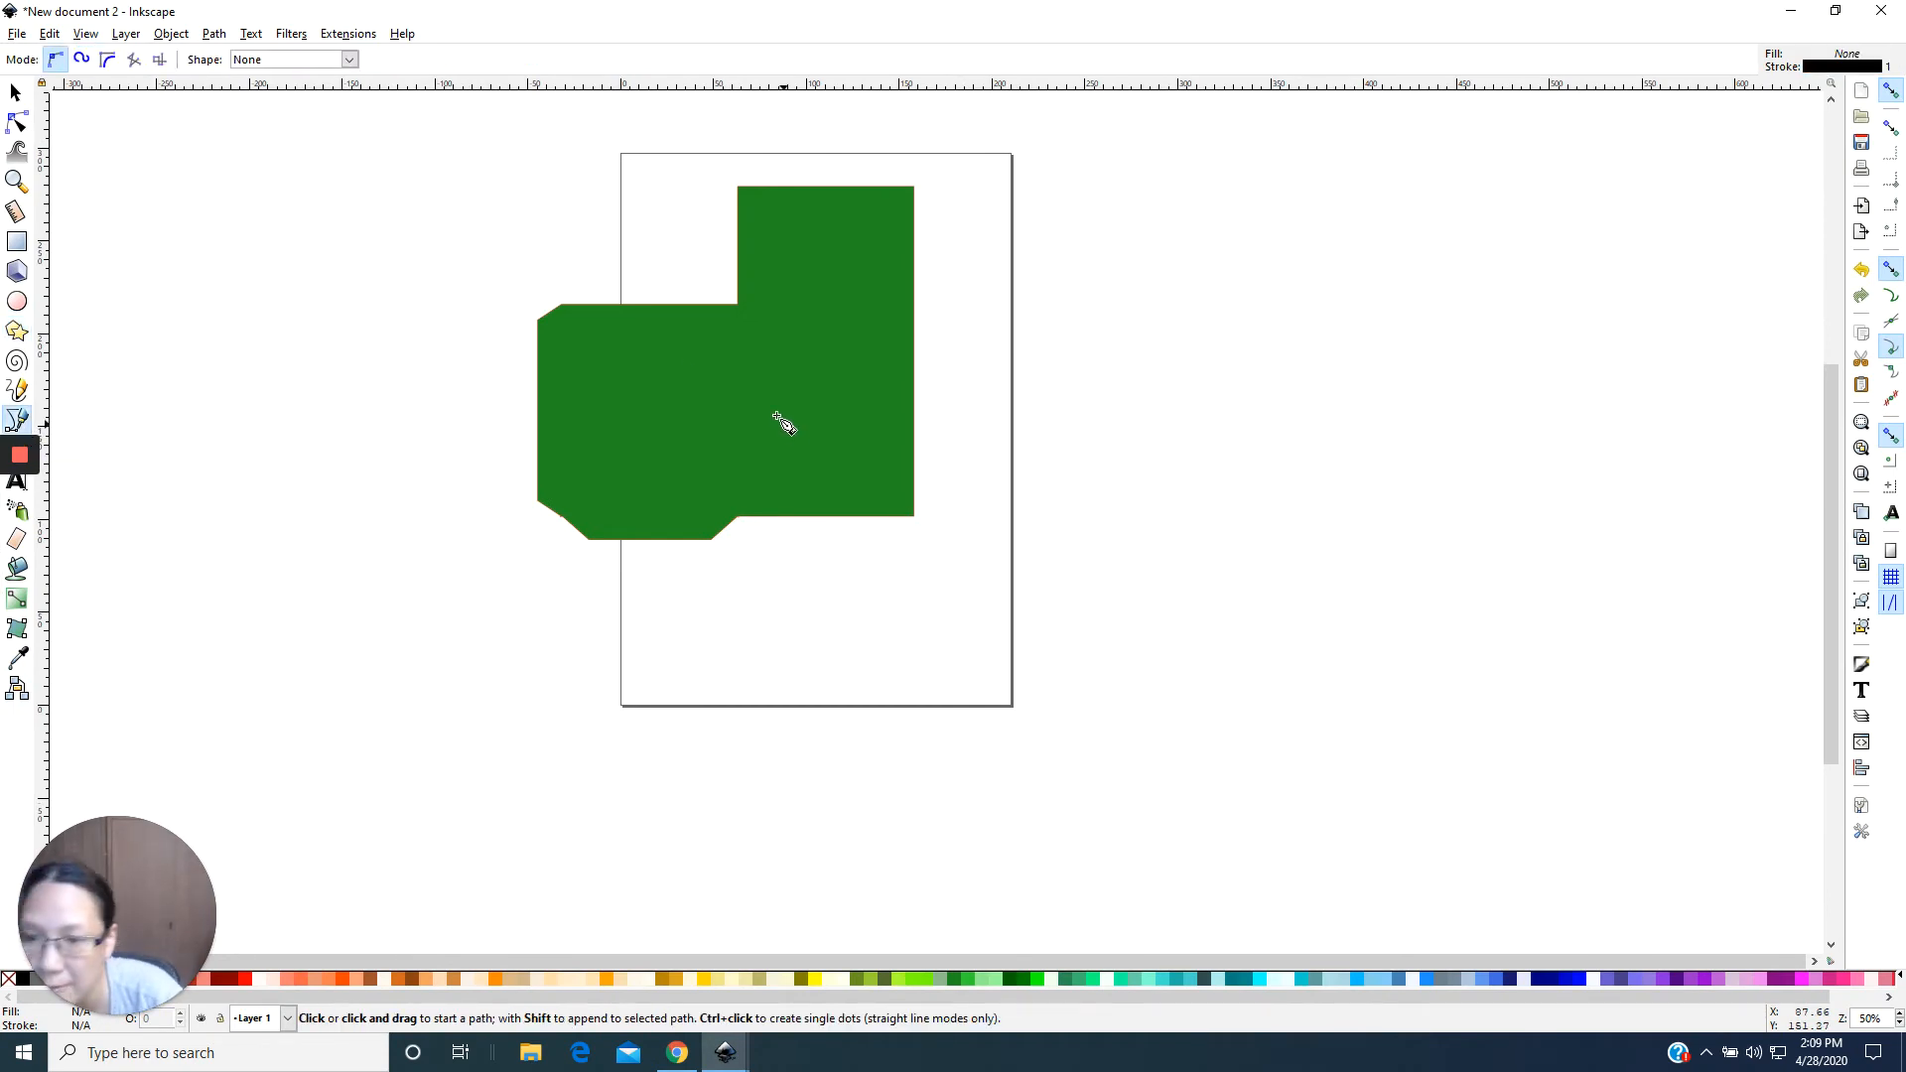
click(562, 305)
click(737, 189)
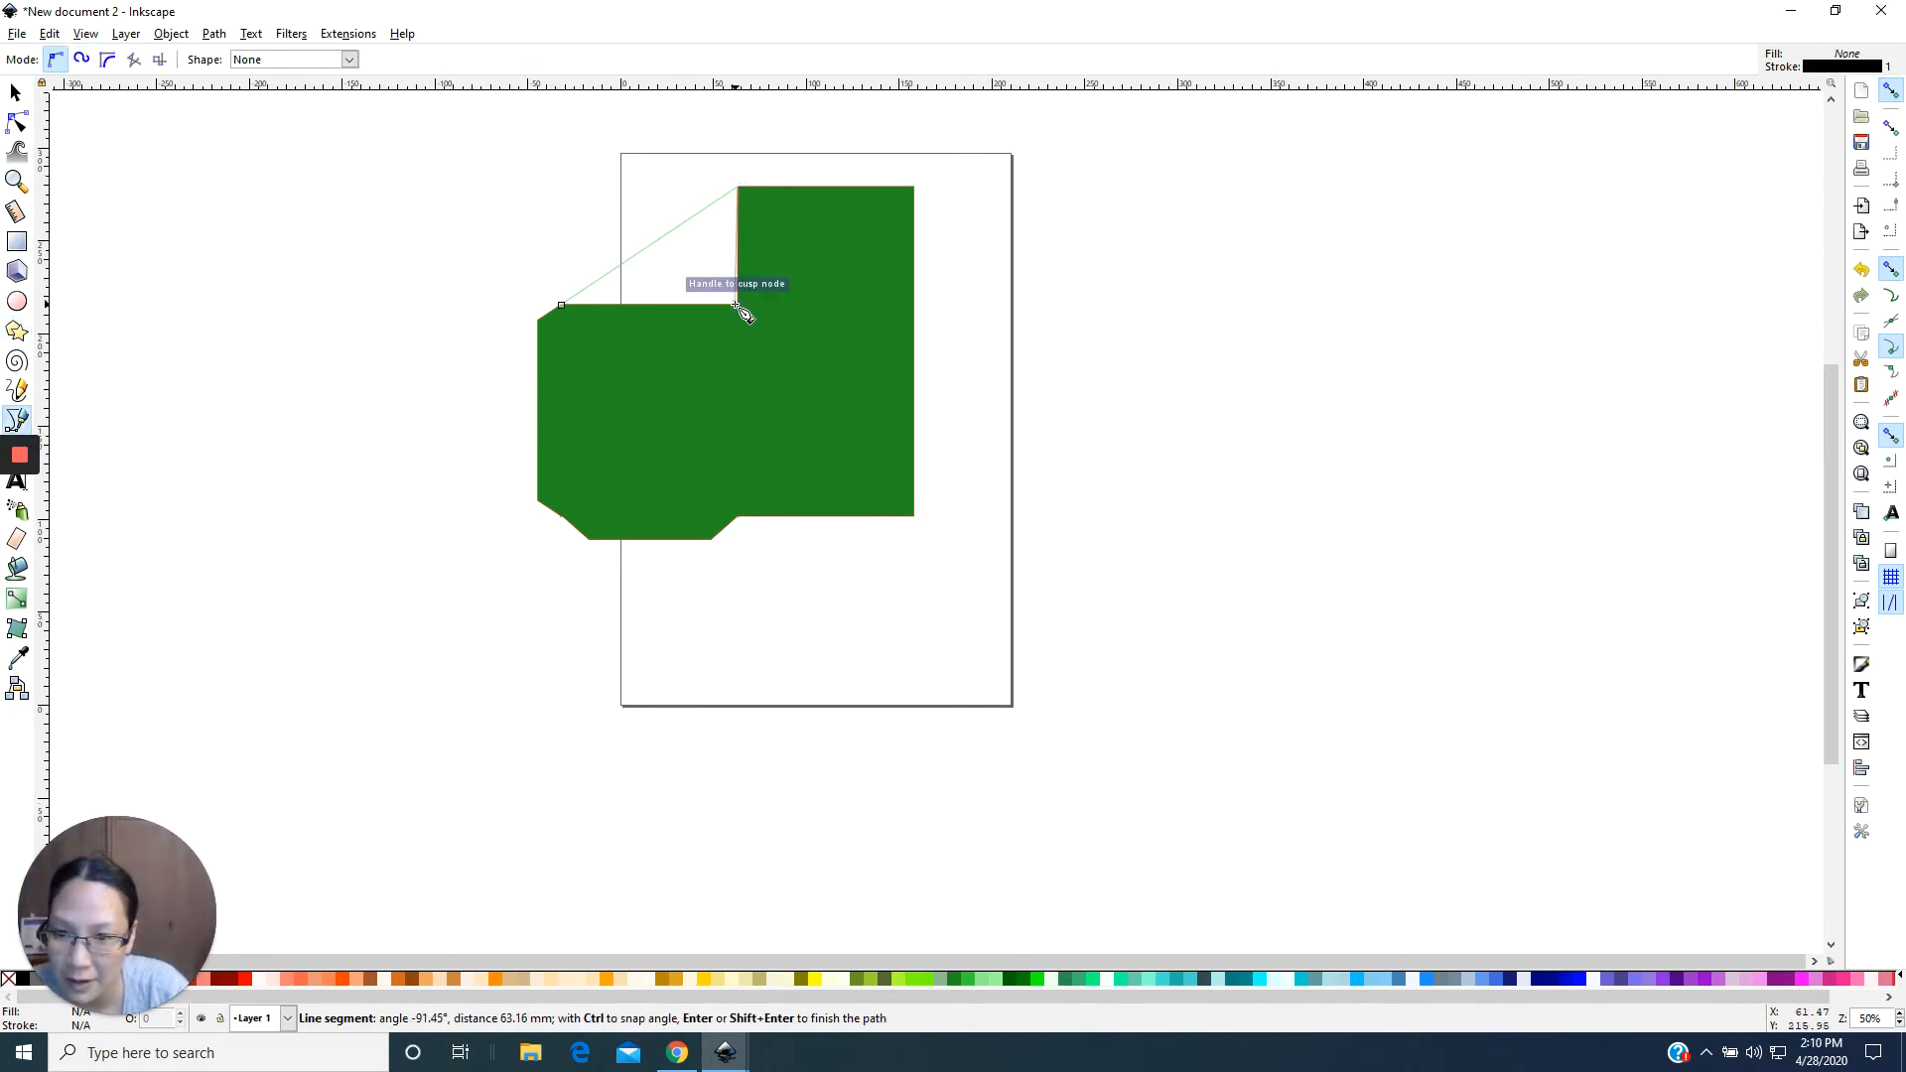
click(739, 306)
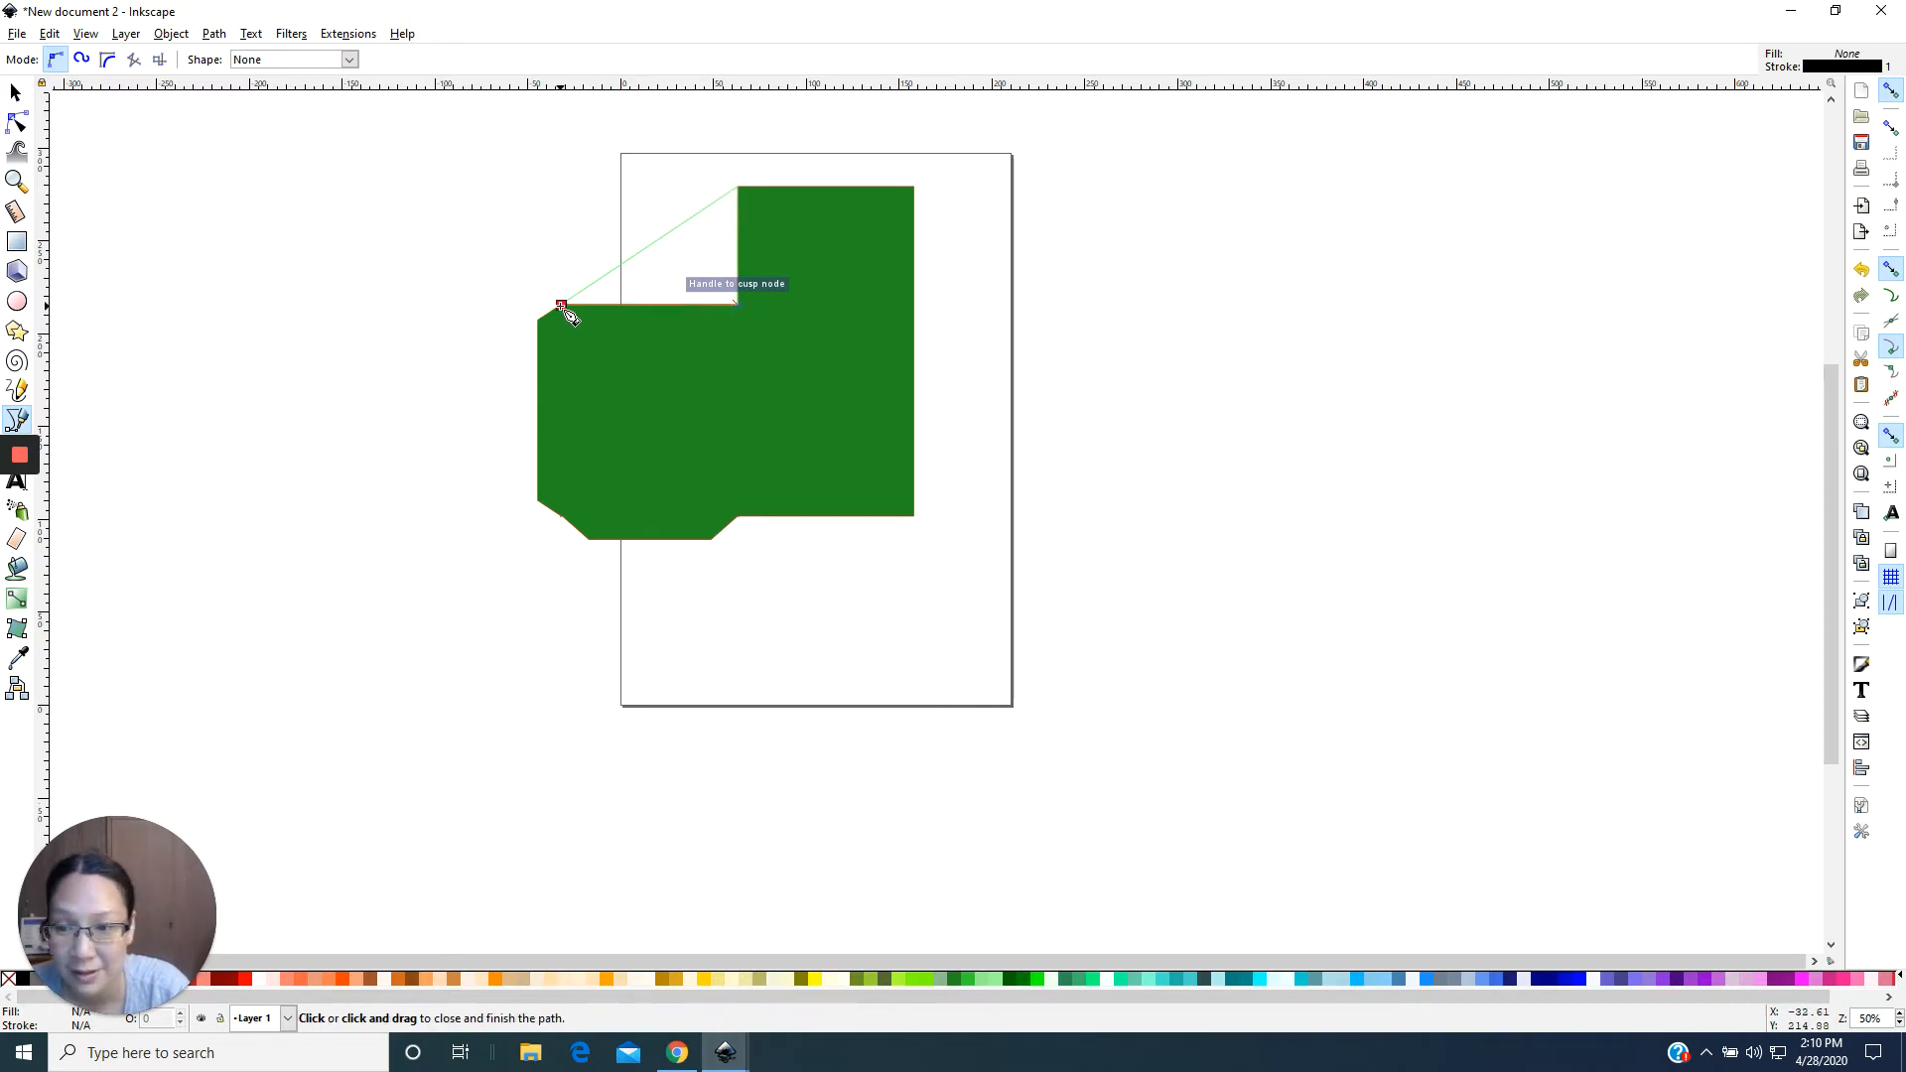
click(561, 306)
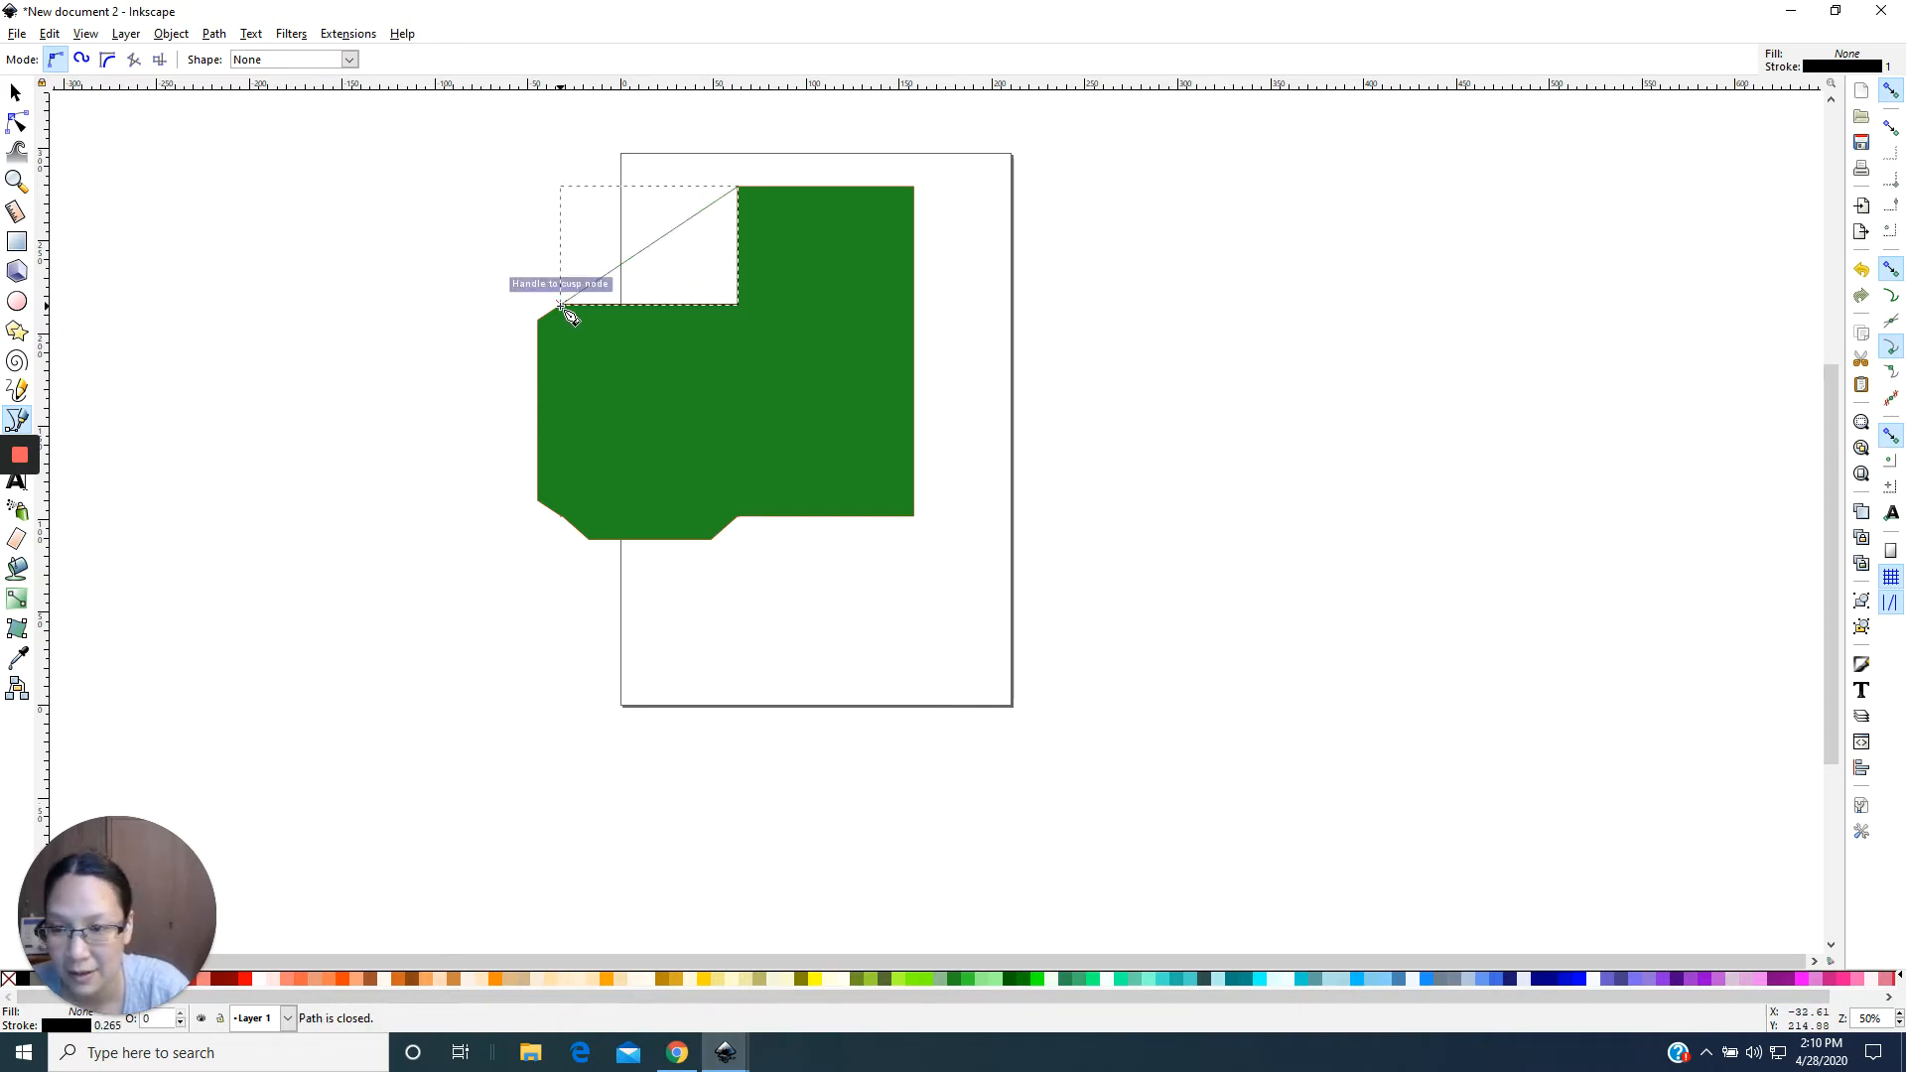
double_click(562, 306)
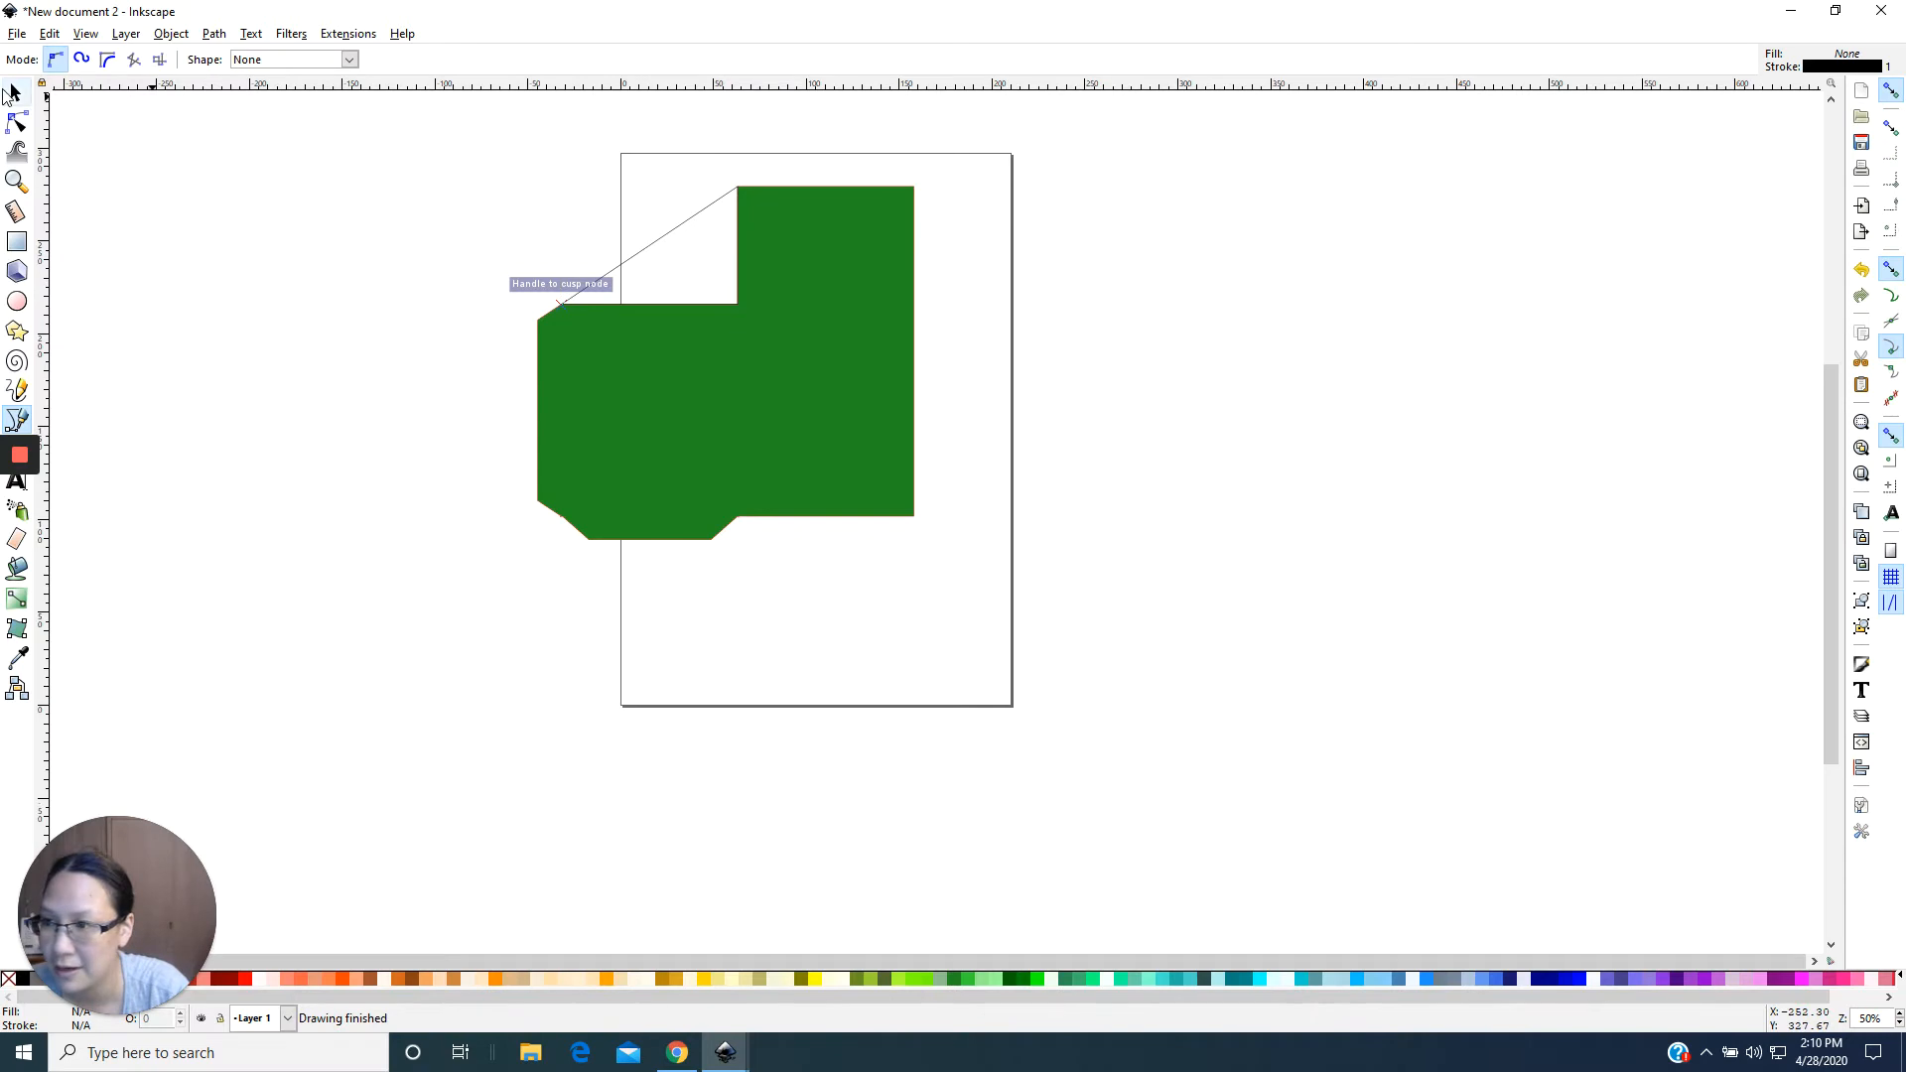
Try to unite the triangle with the green envelope outline using Union, and undo that union.
click(12, 93)
click(673, 234)
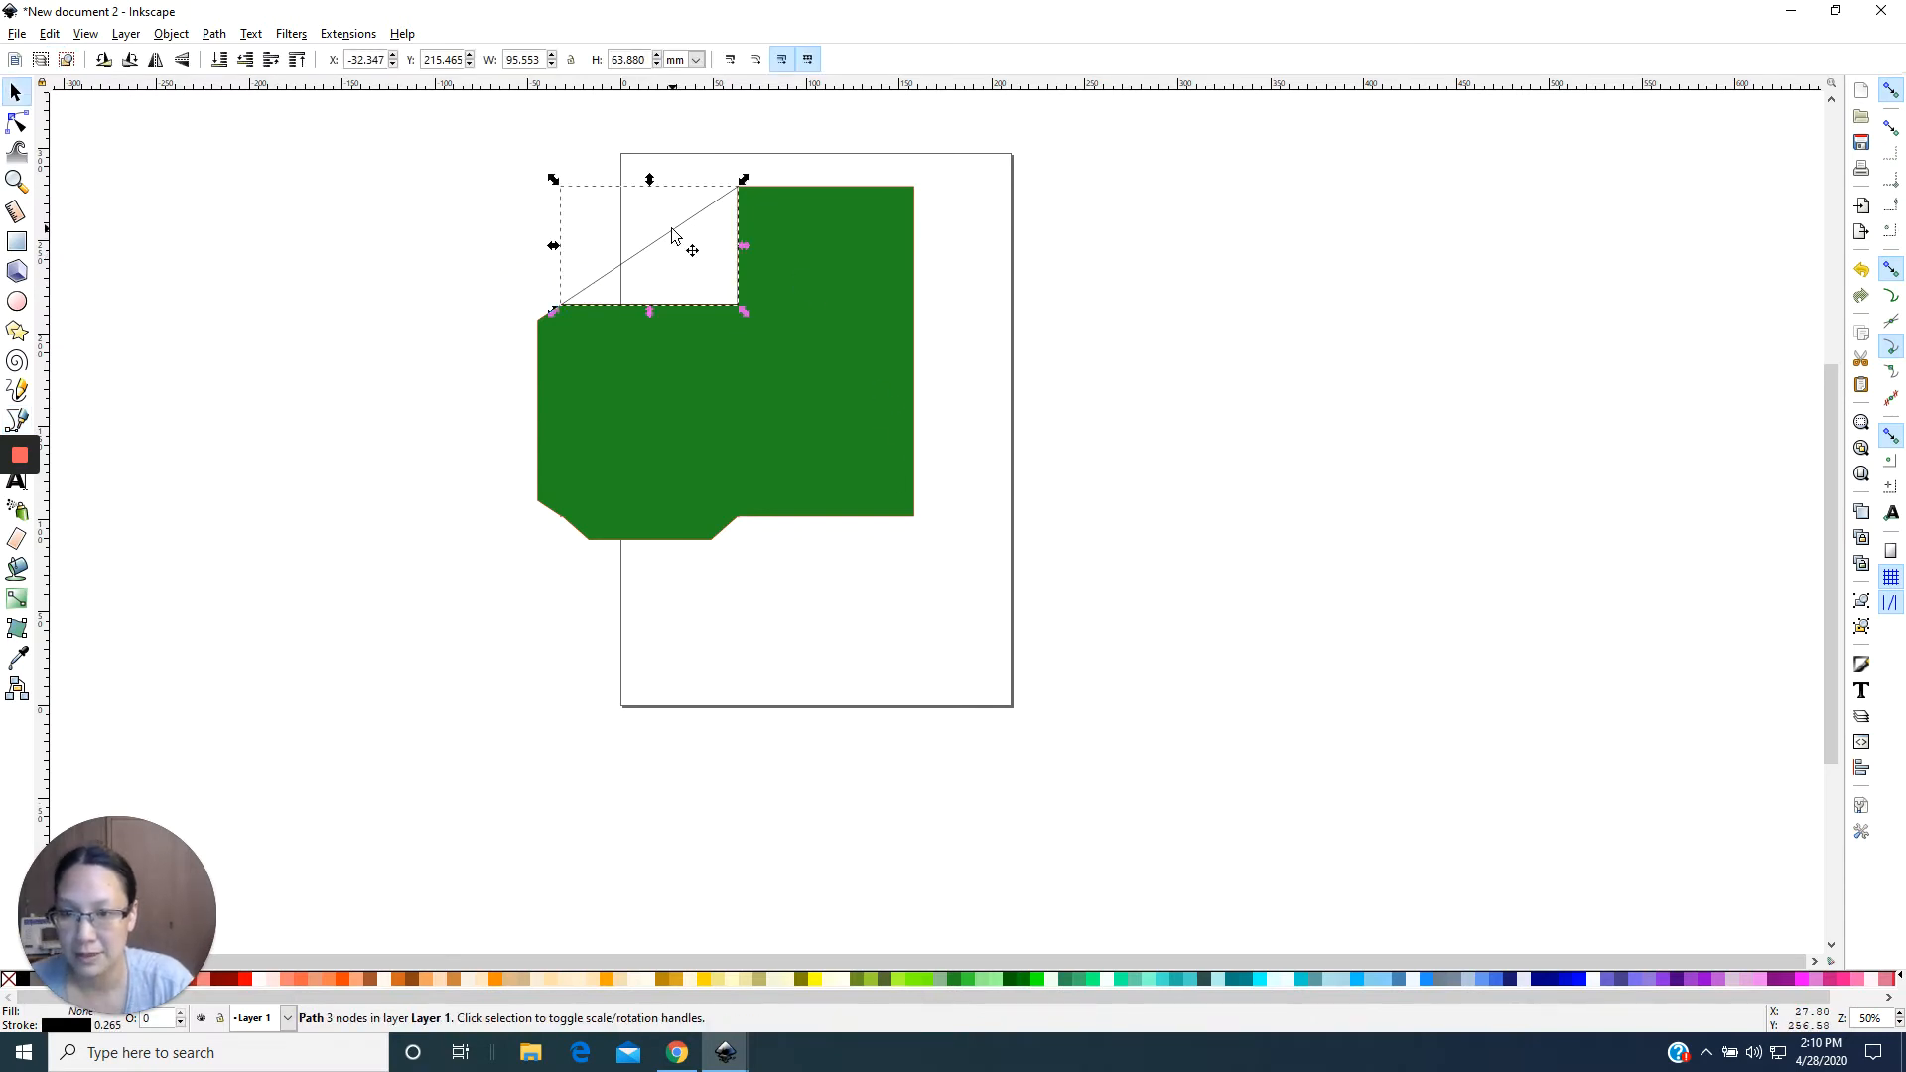
shift+click(842, 242)
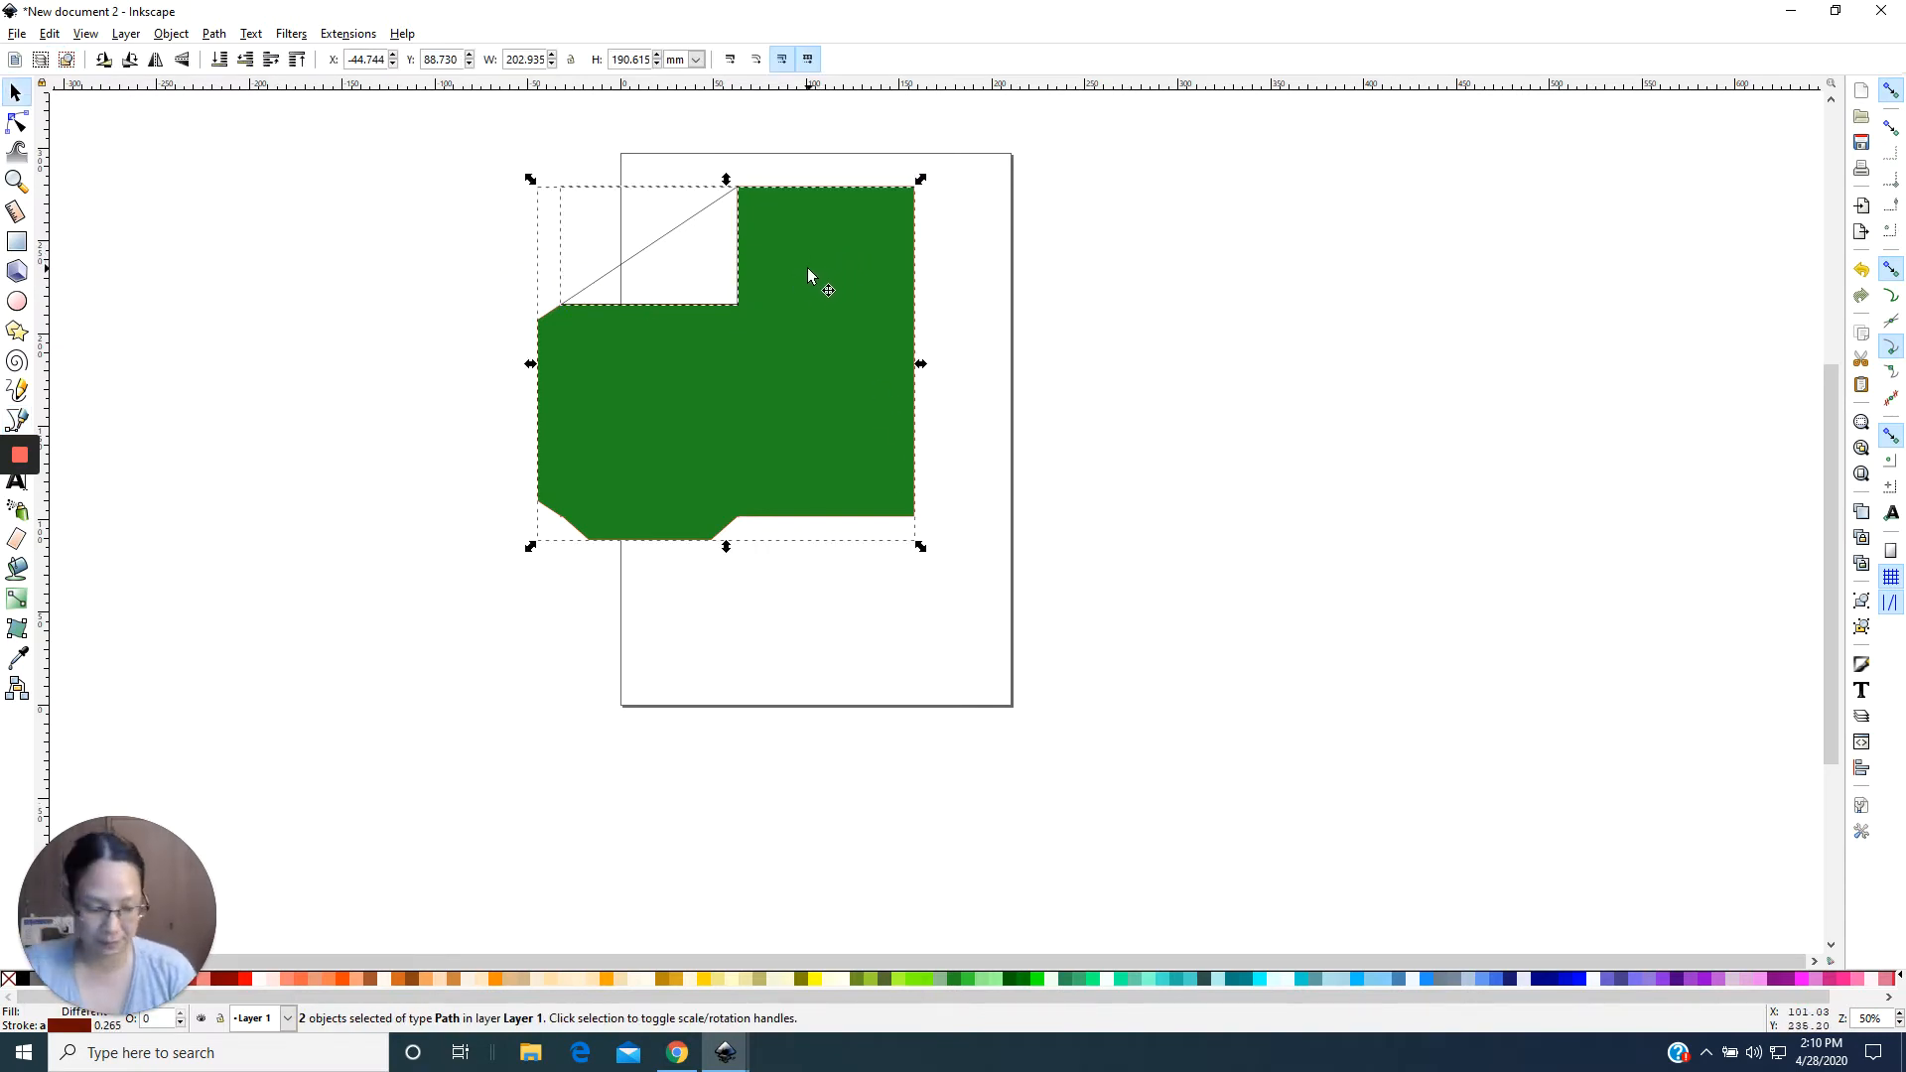
key(ctrl+plus)
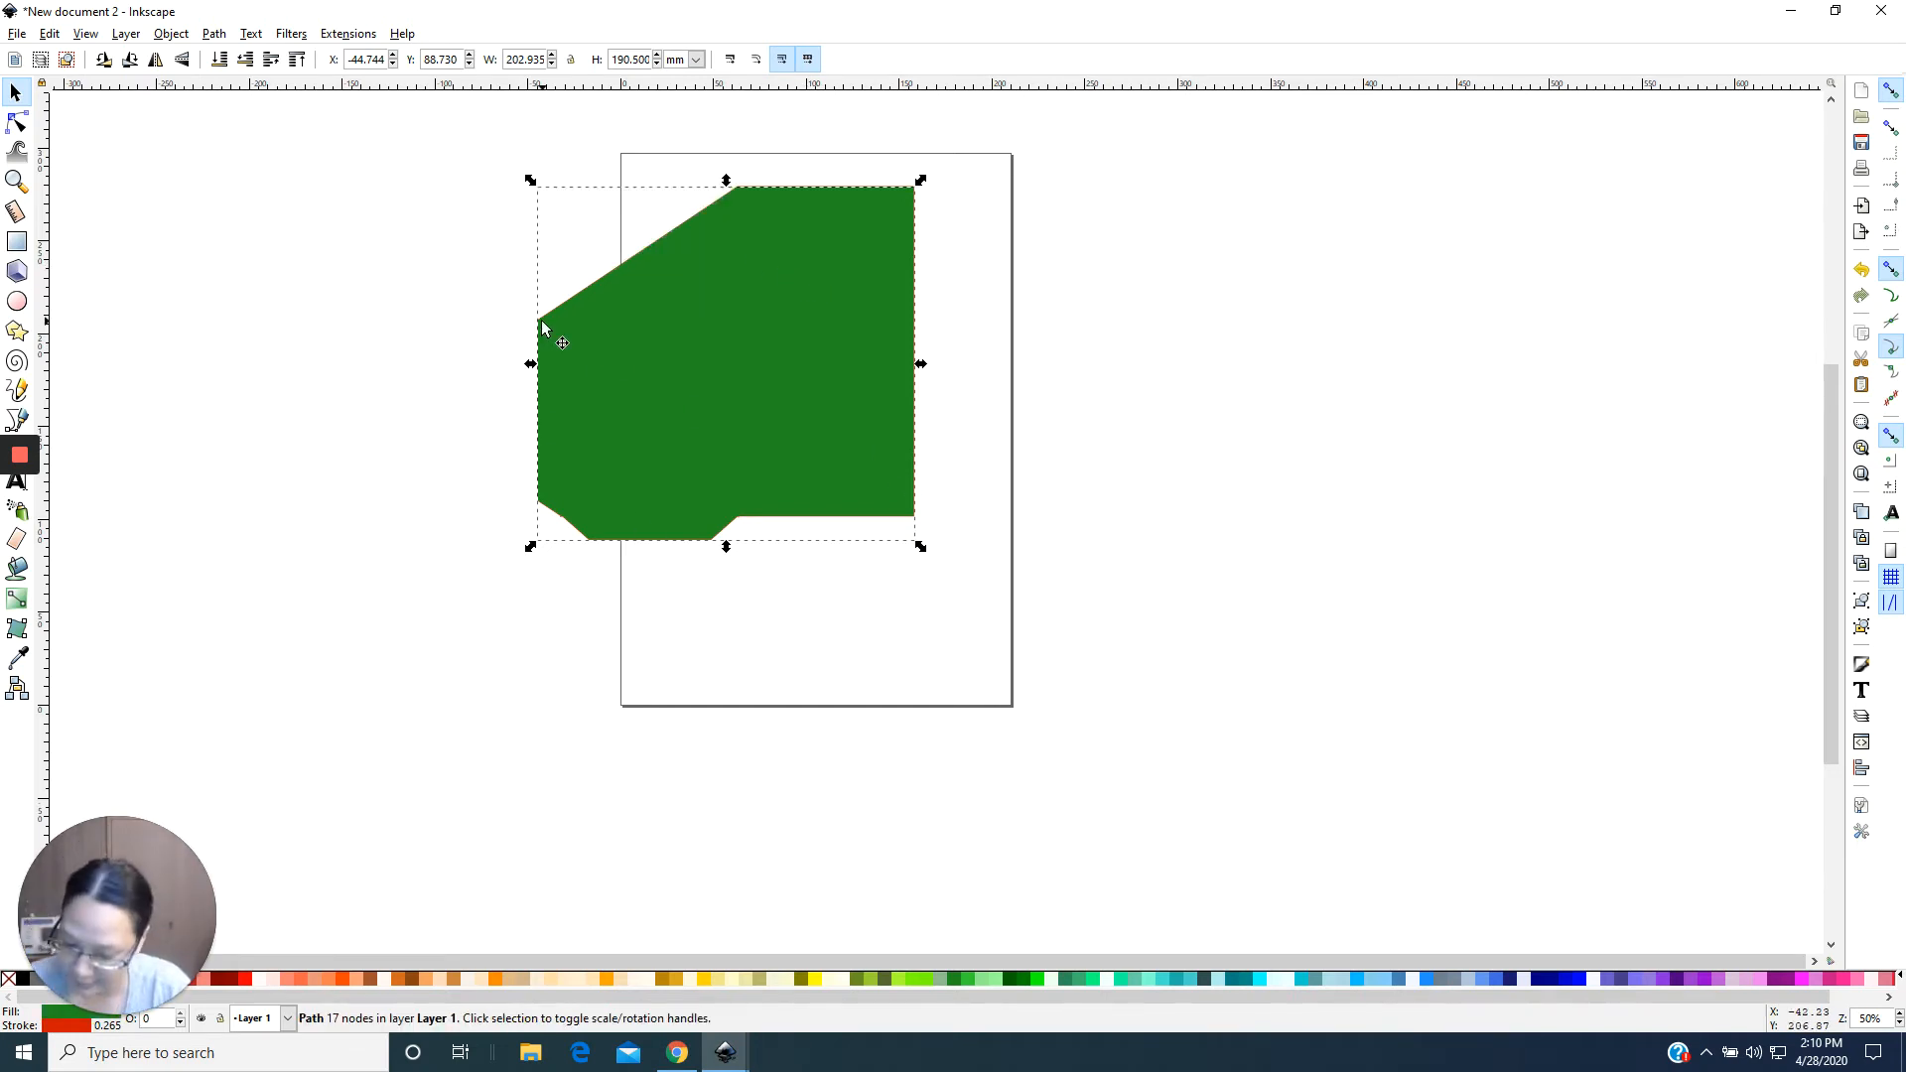
key(ctrl+z)
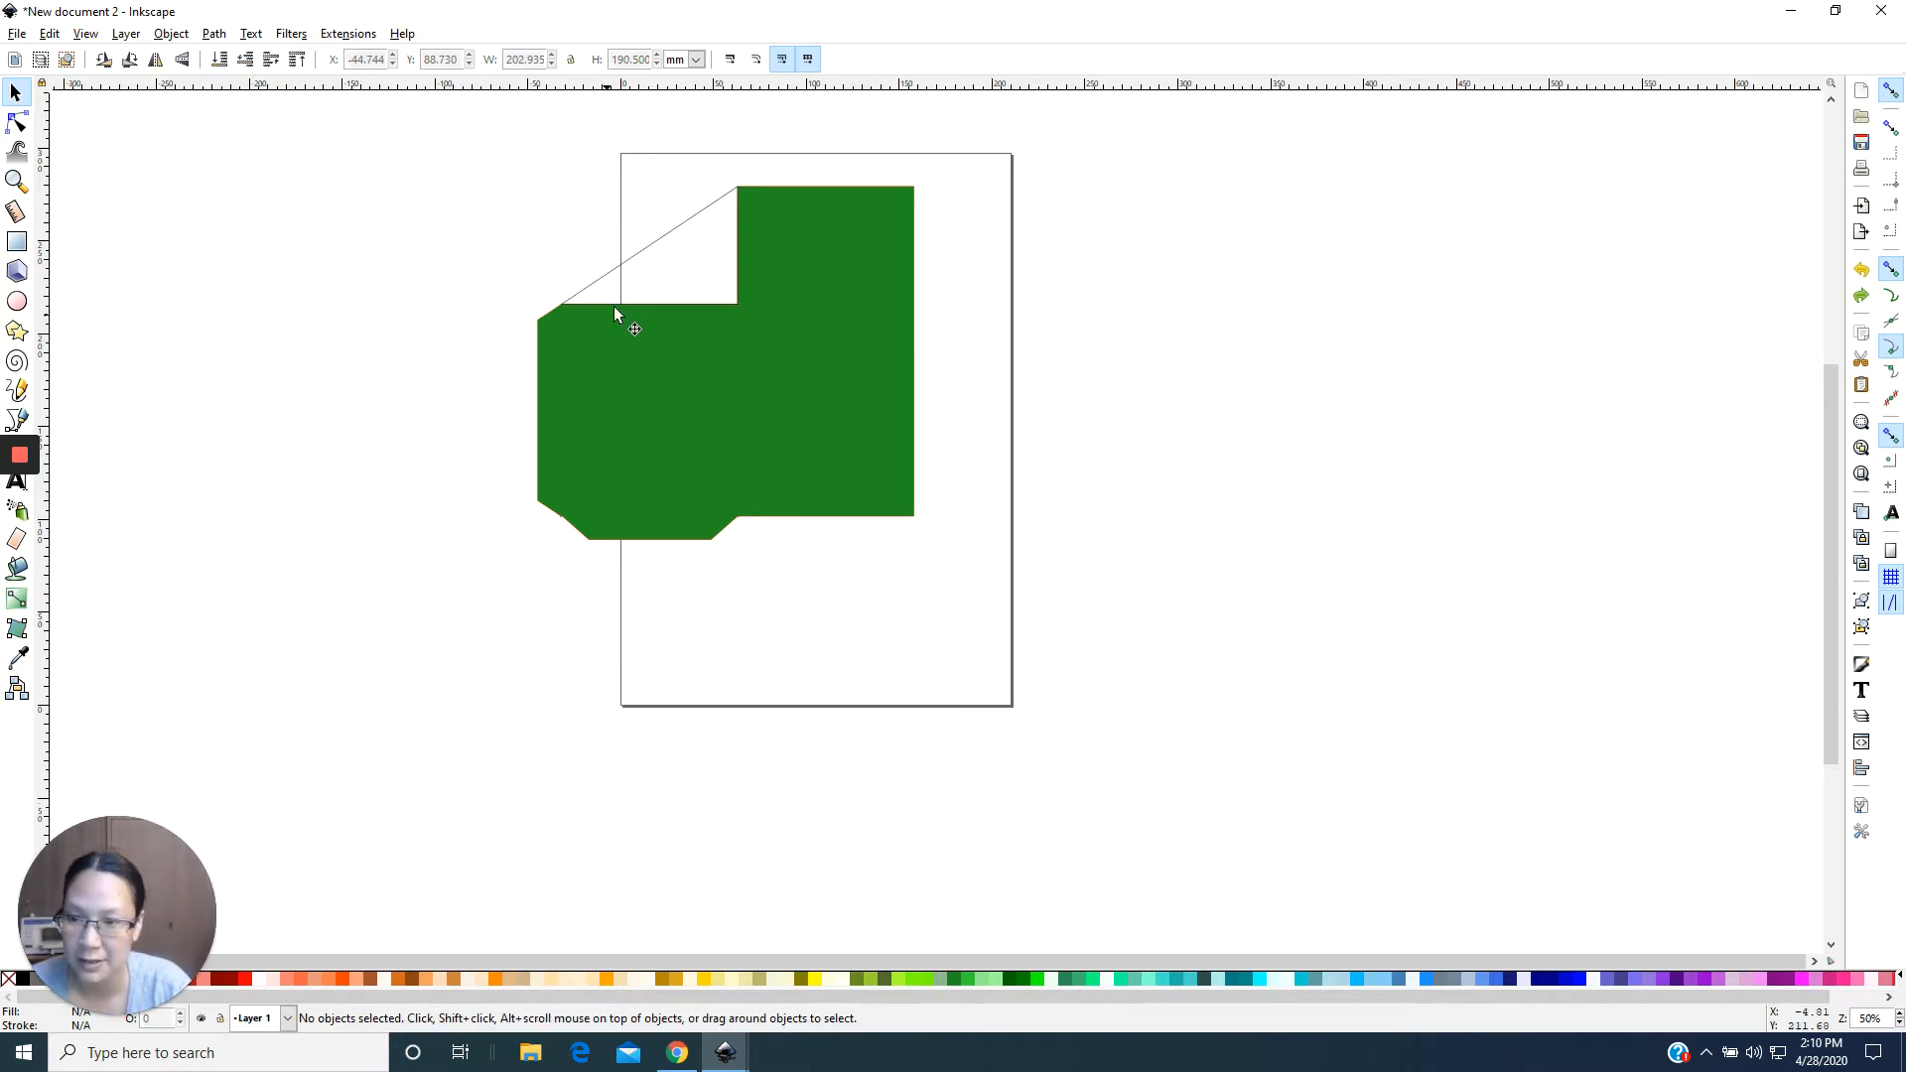
Select the triangle and the green outline again and unite them into one slanted shape.
click(637, 250)
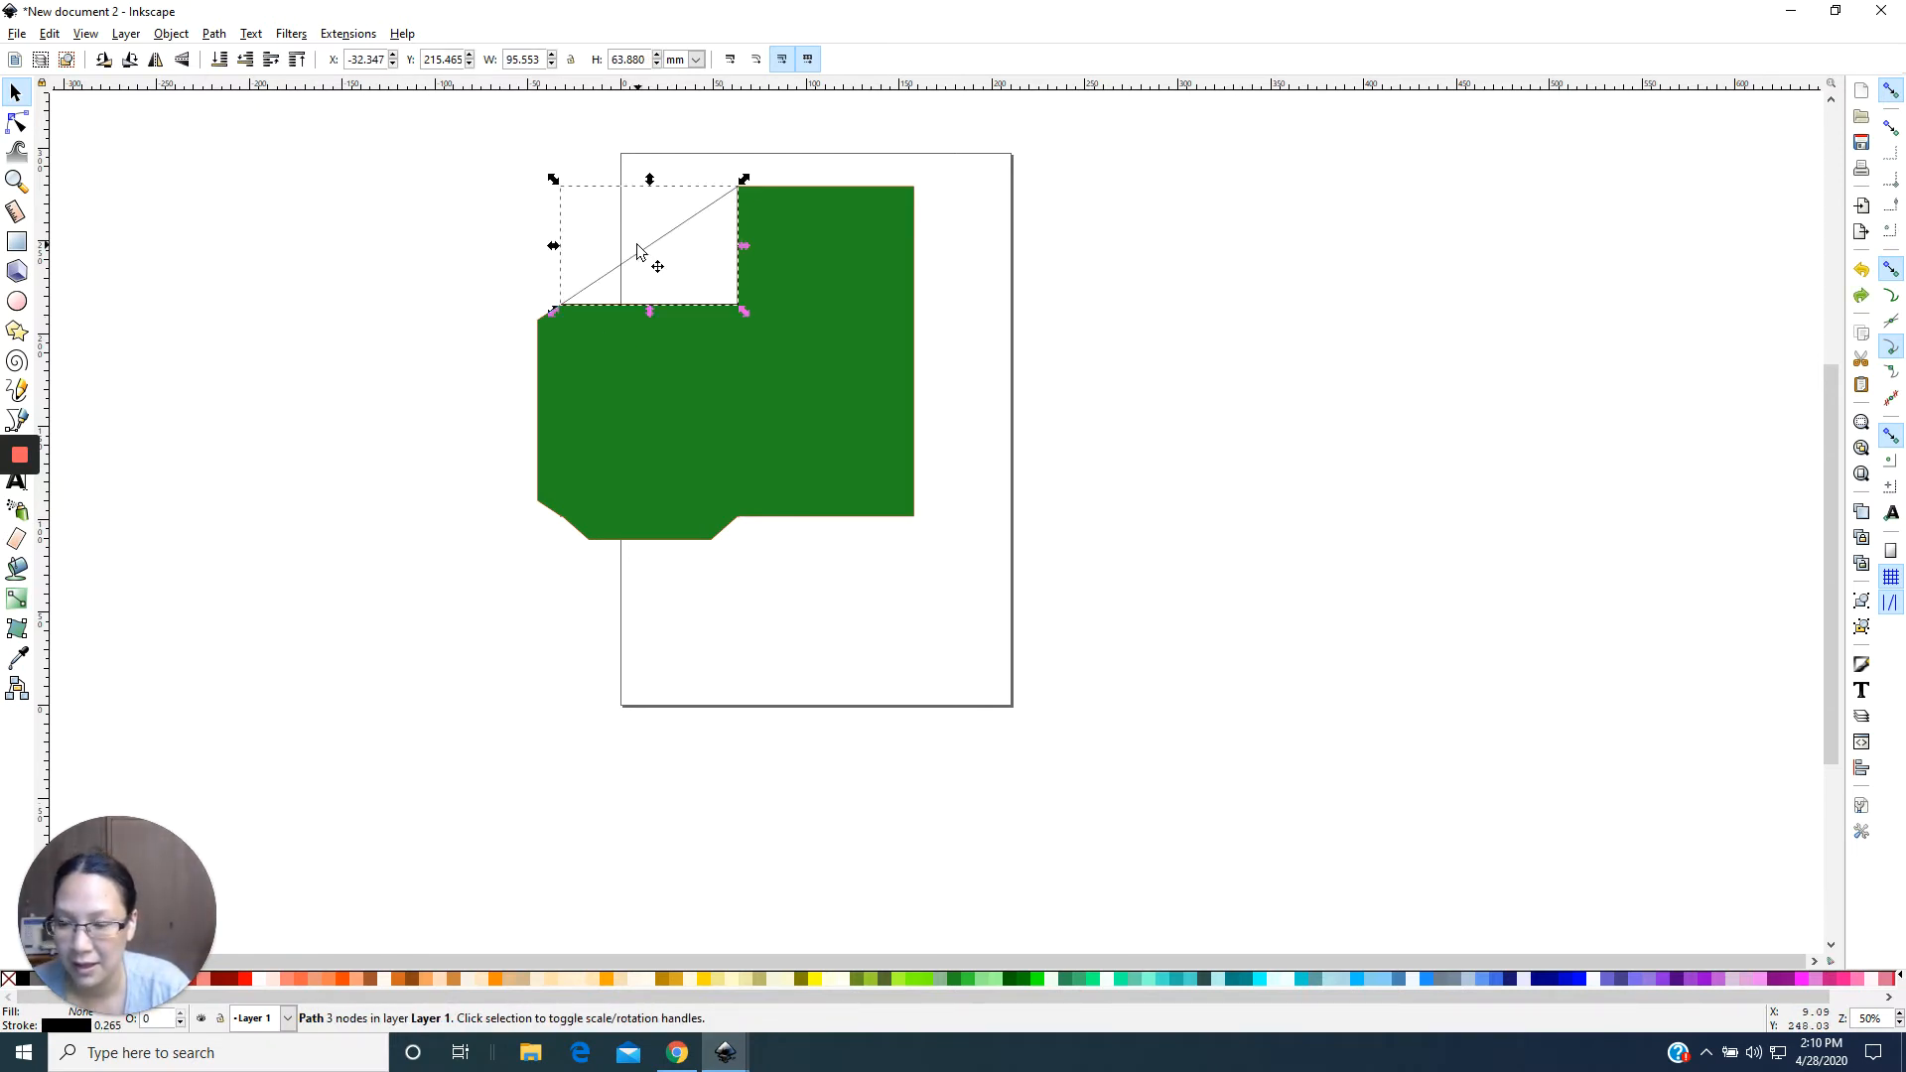
click(750, 381)
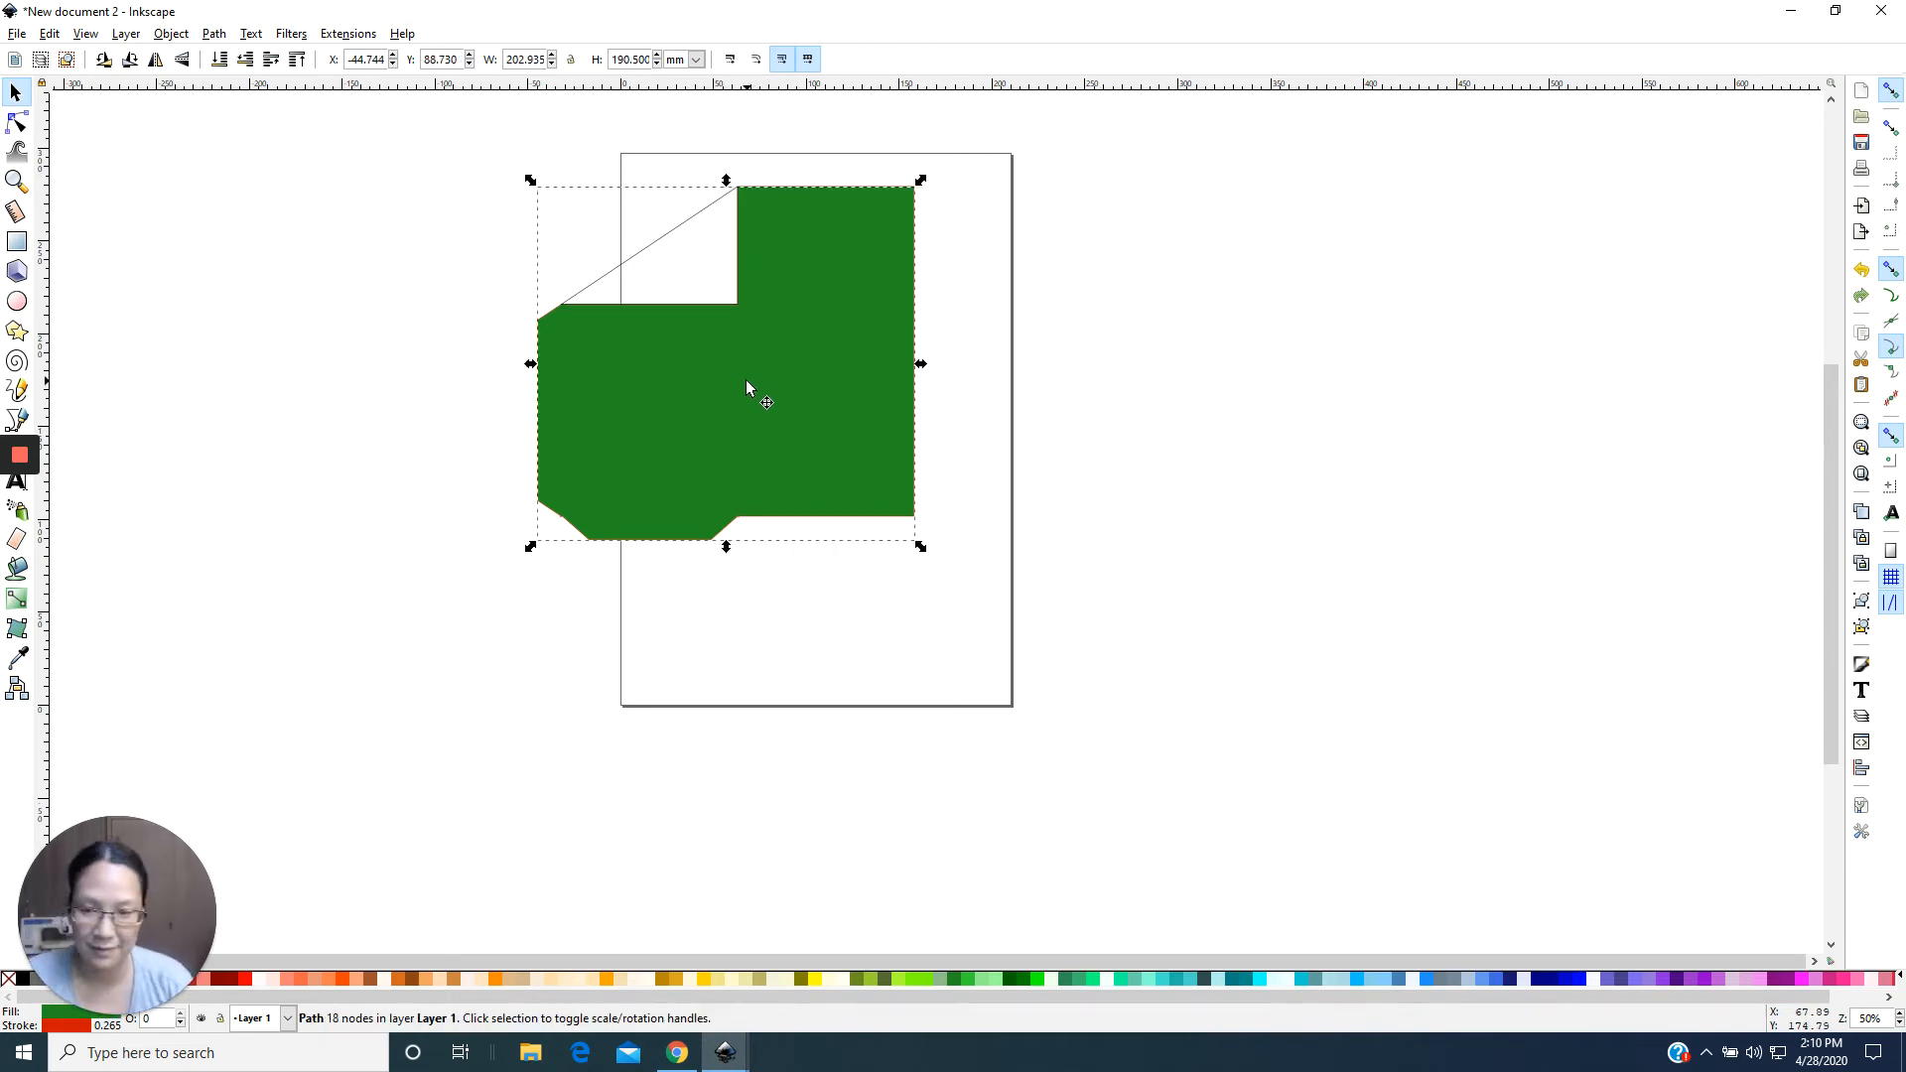
click(647, 253)
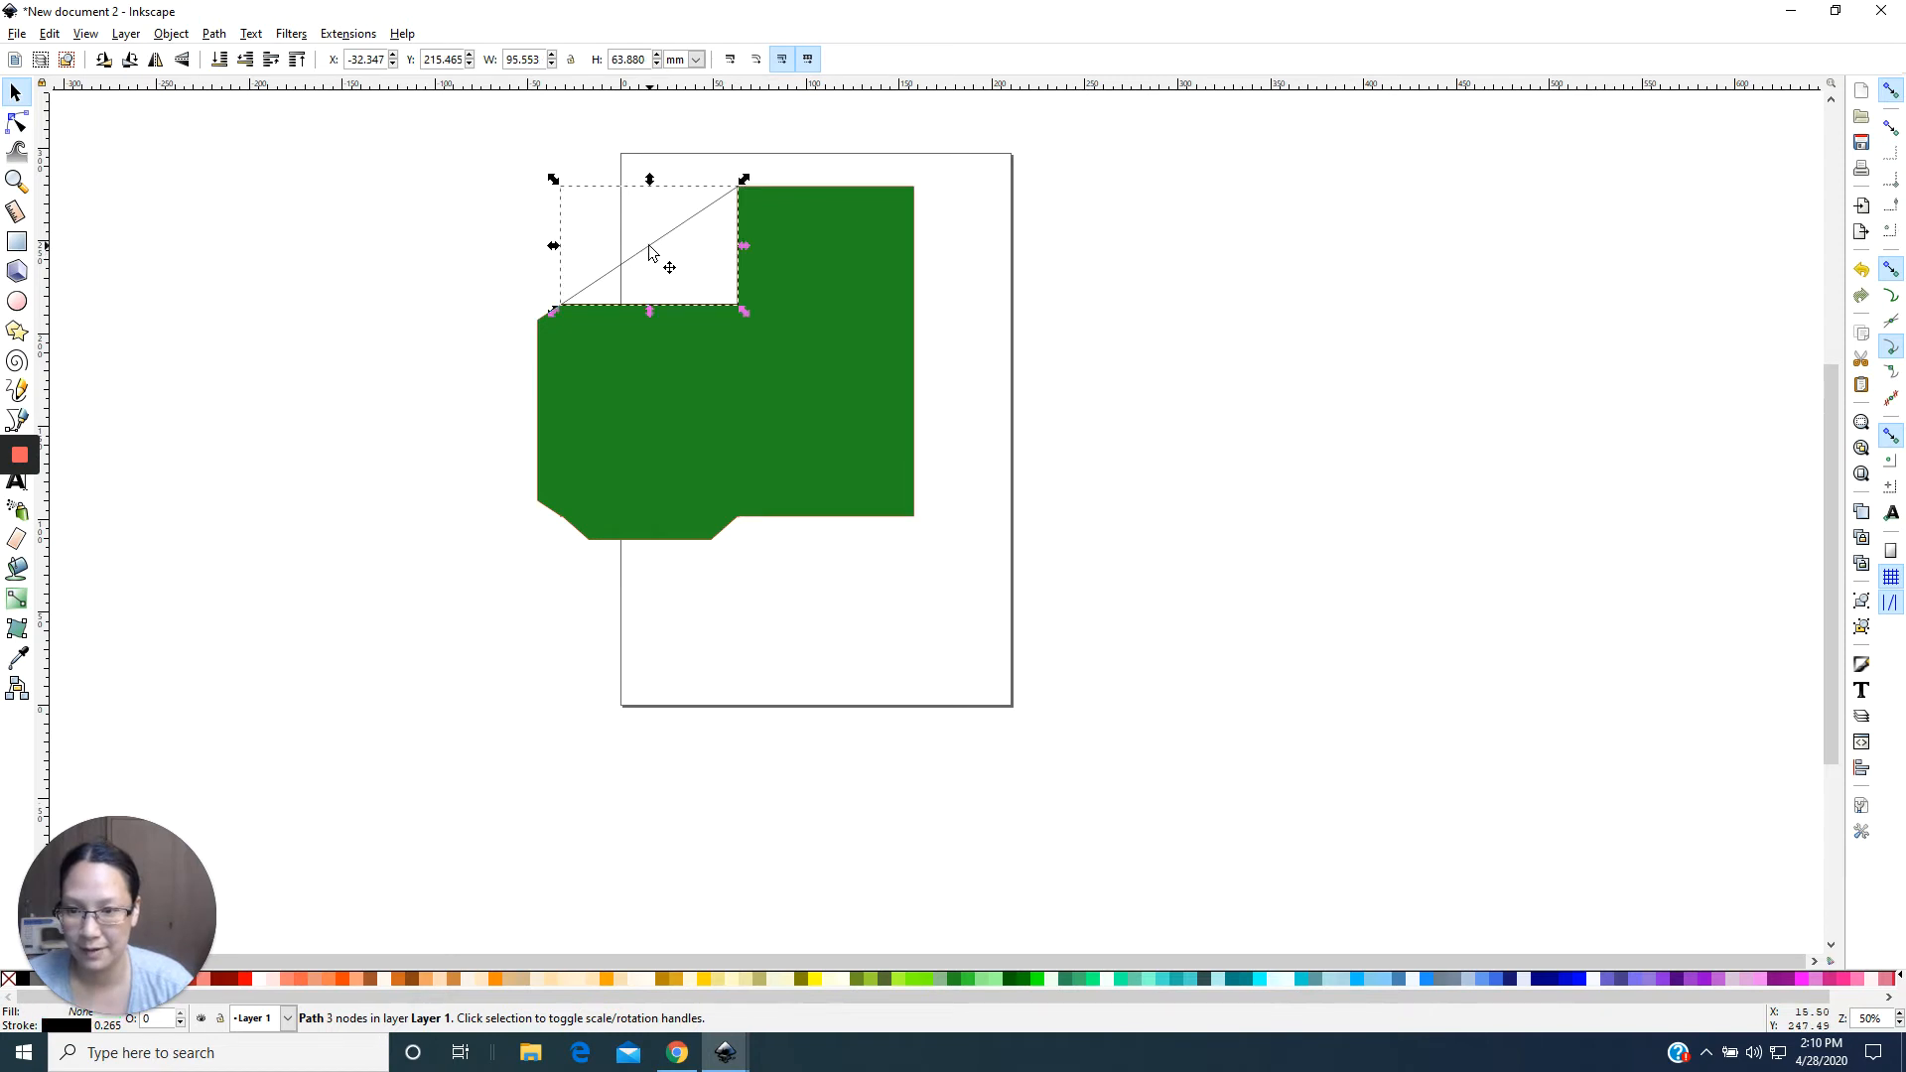
shift+click(775, 293)
key(ctrl+plus)
click(615, 395)
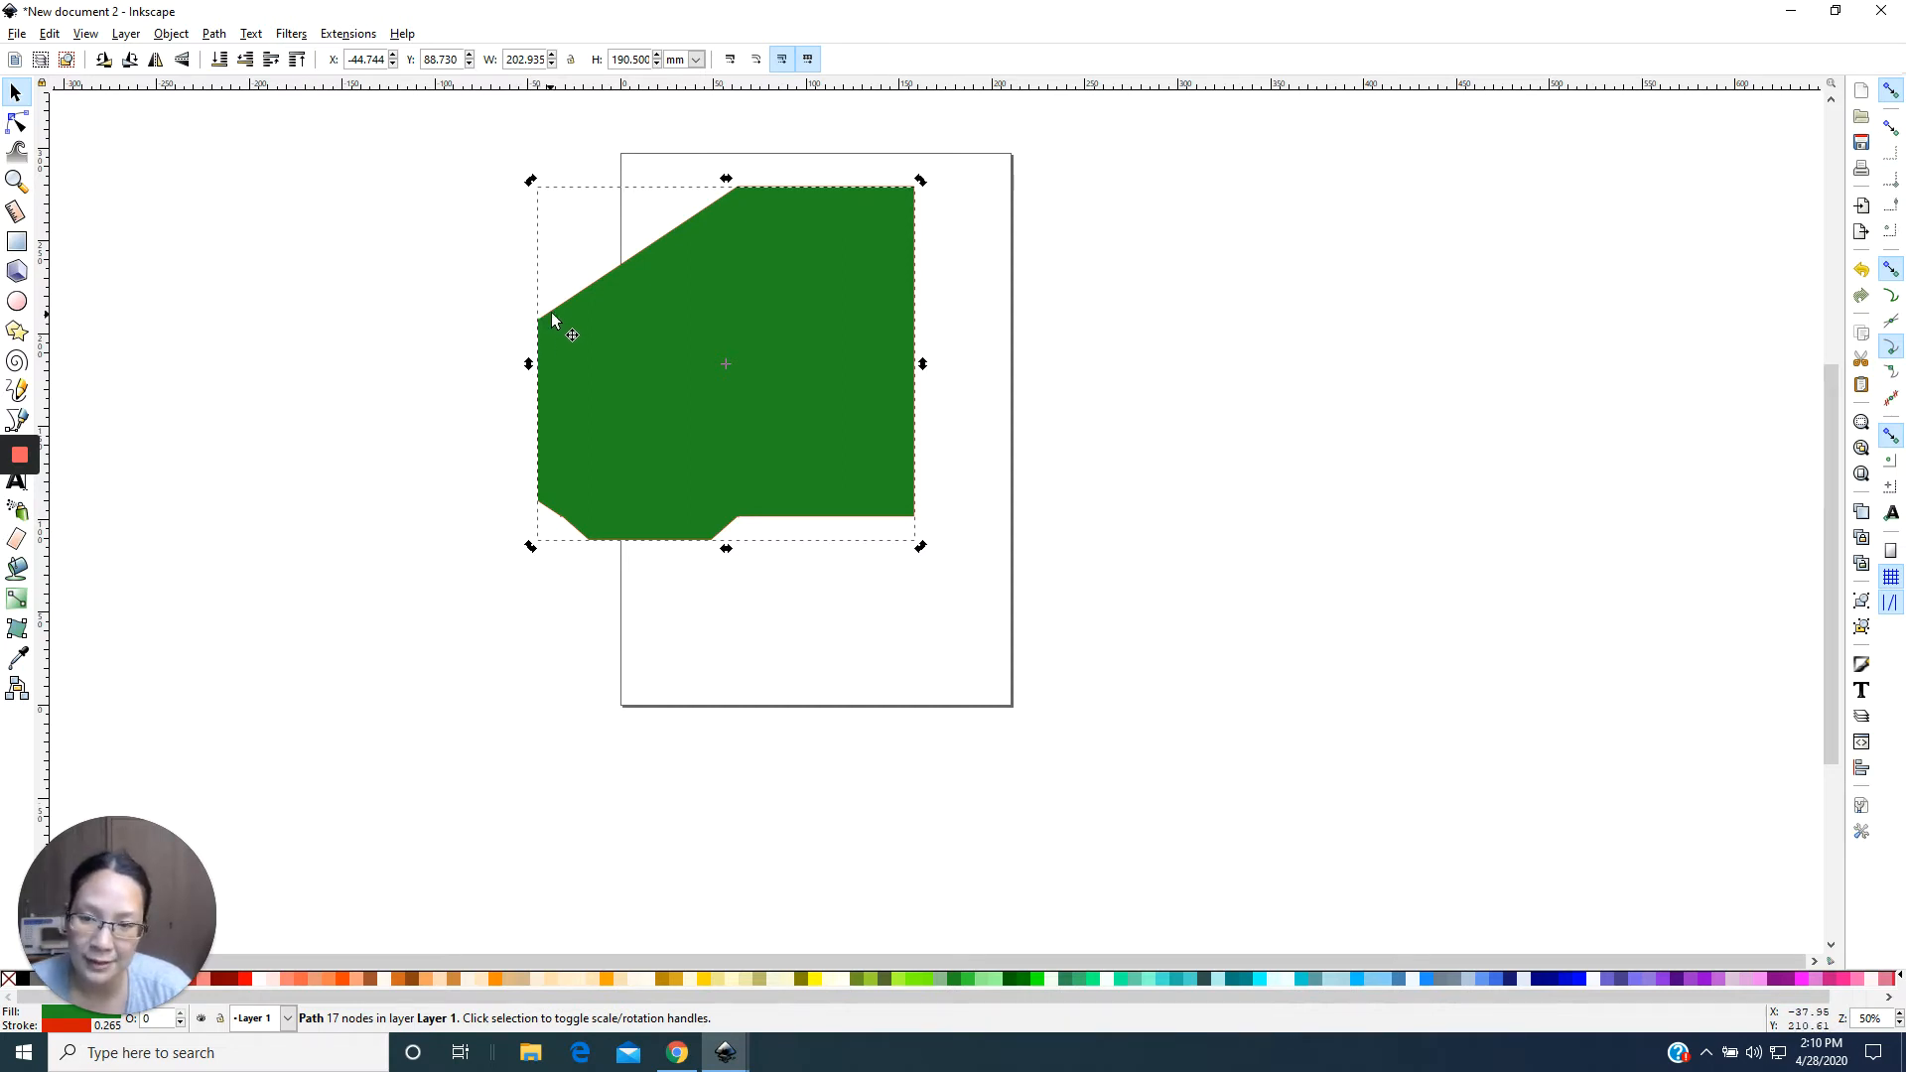
Shift the united shape slightly, and undo both the move and the union so the triangle is separate.
drag(677, 317, 669, 324)
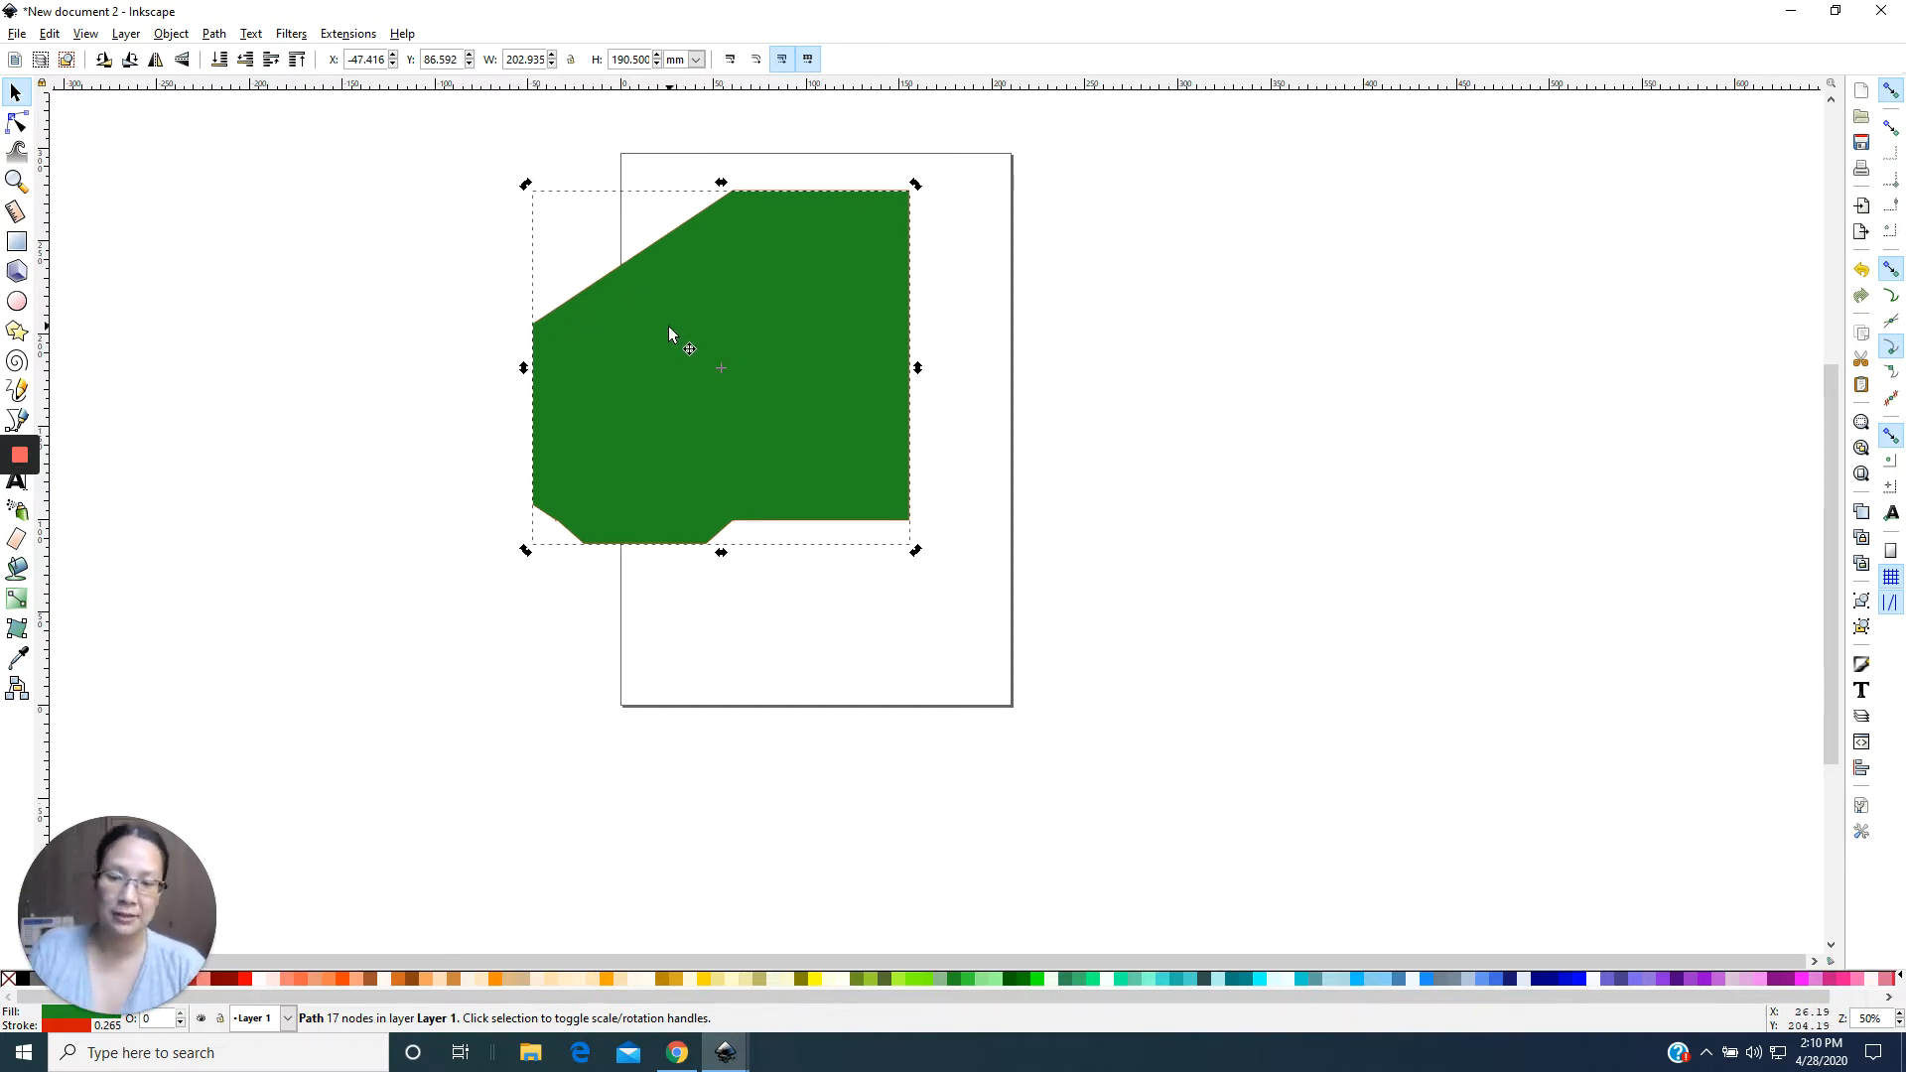
key(ctrl+minus)
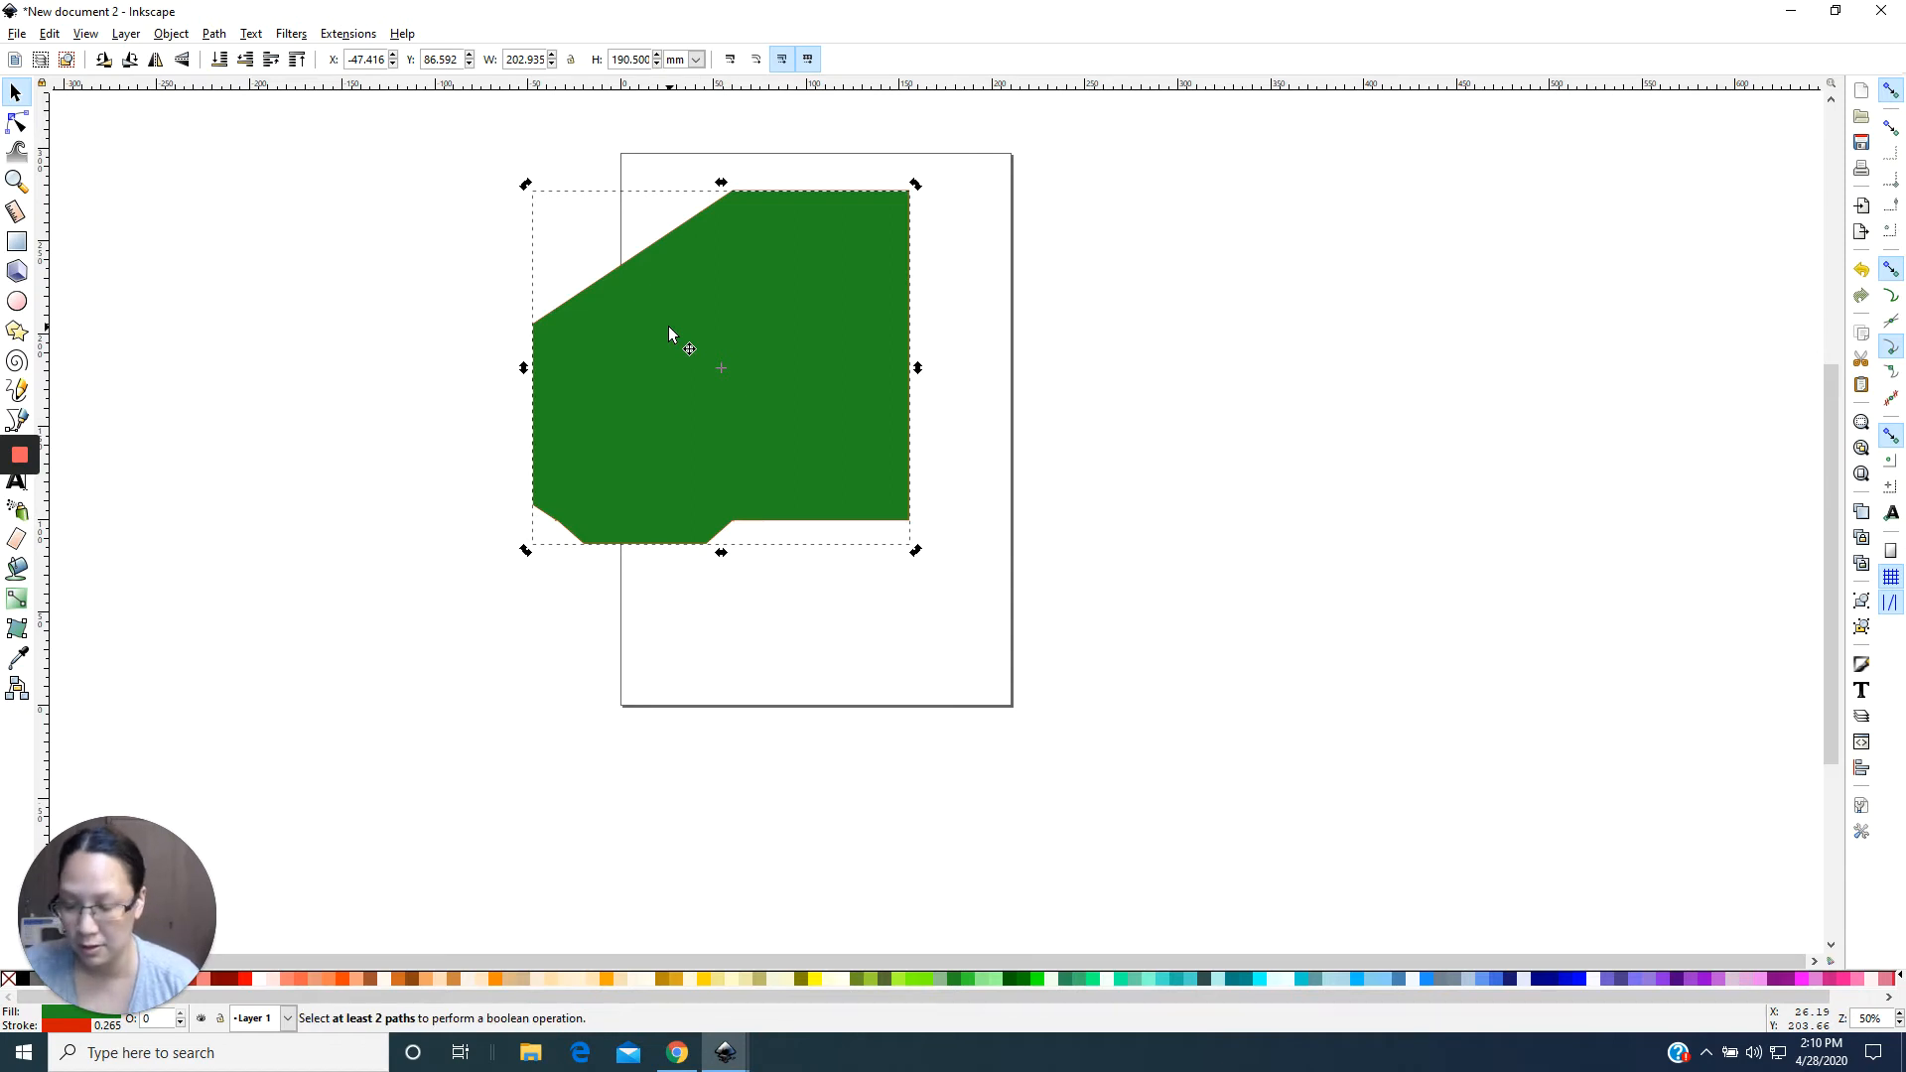
key(ctrl+z)
key(ctrl+y)
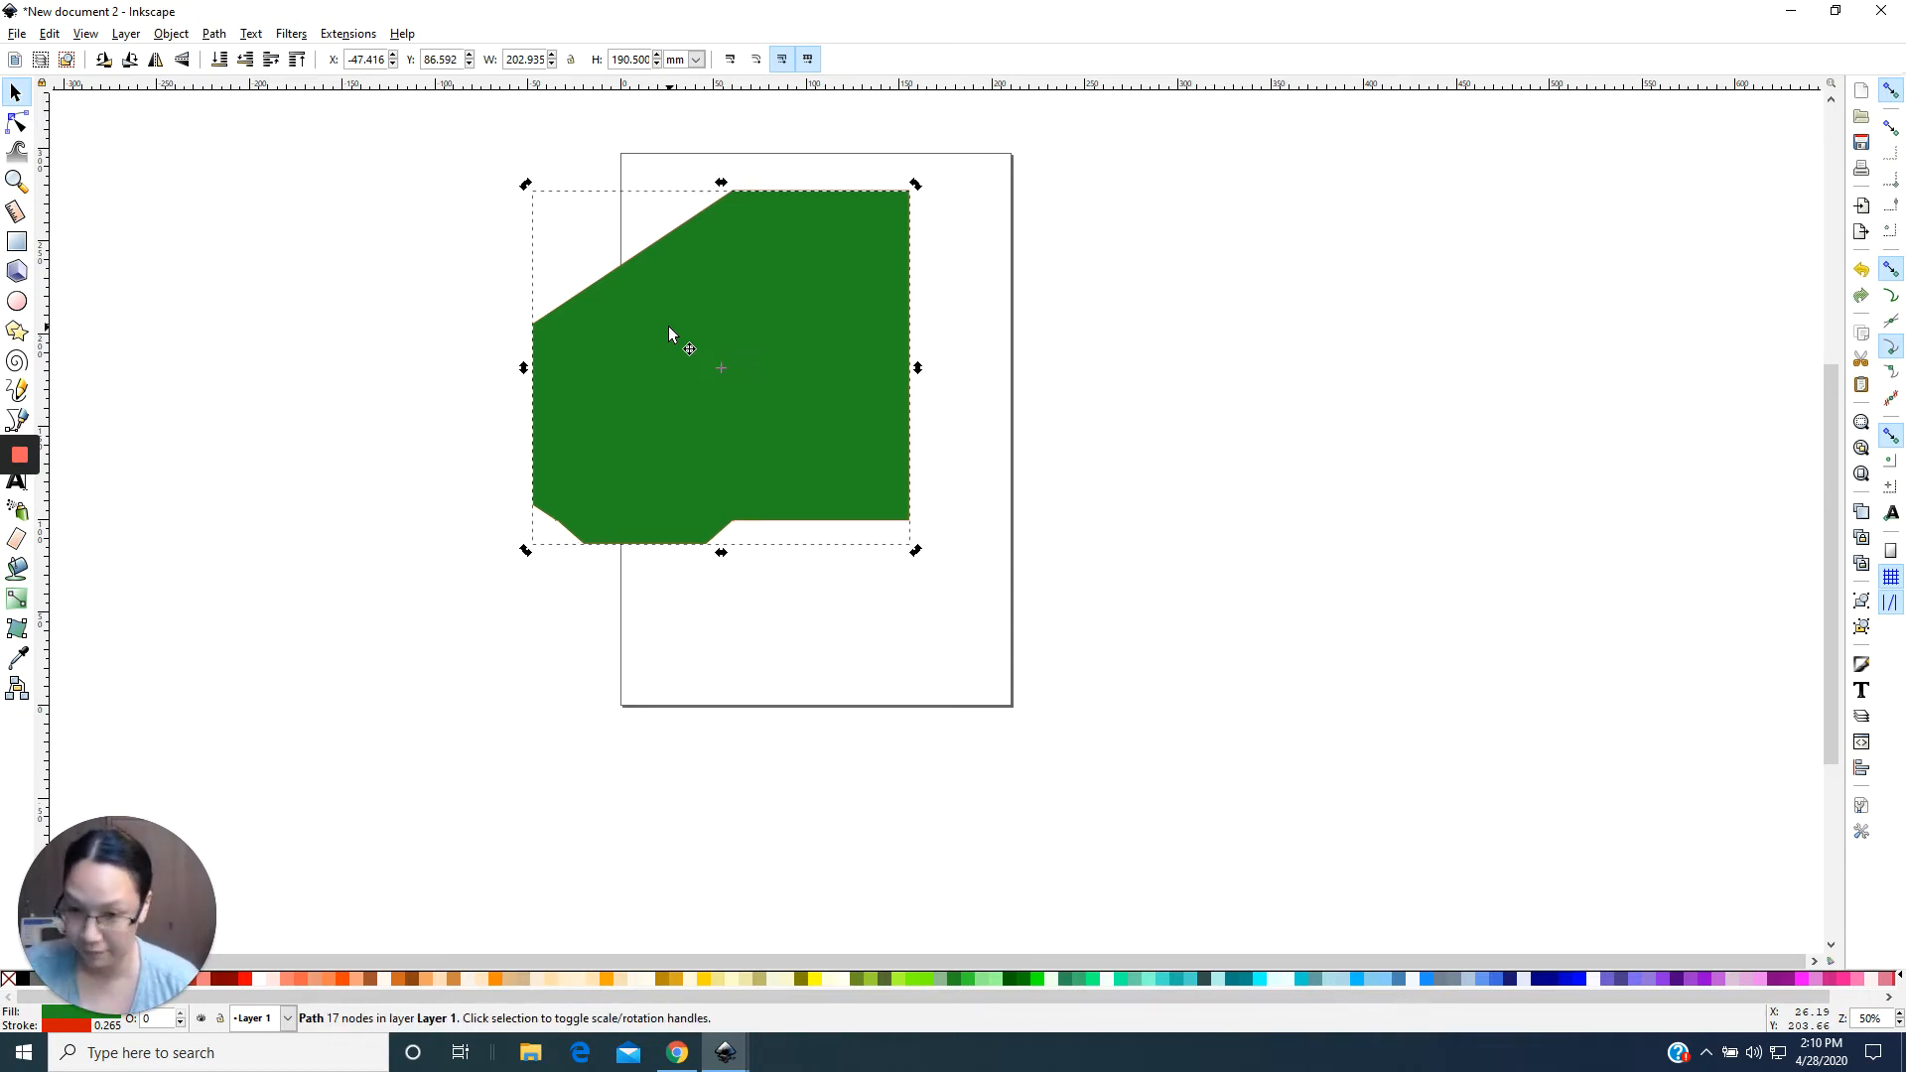
key(ctrl+z)
key(ctrl+z)
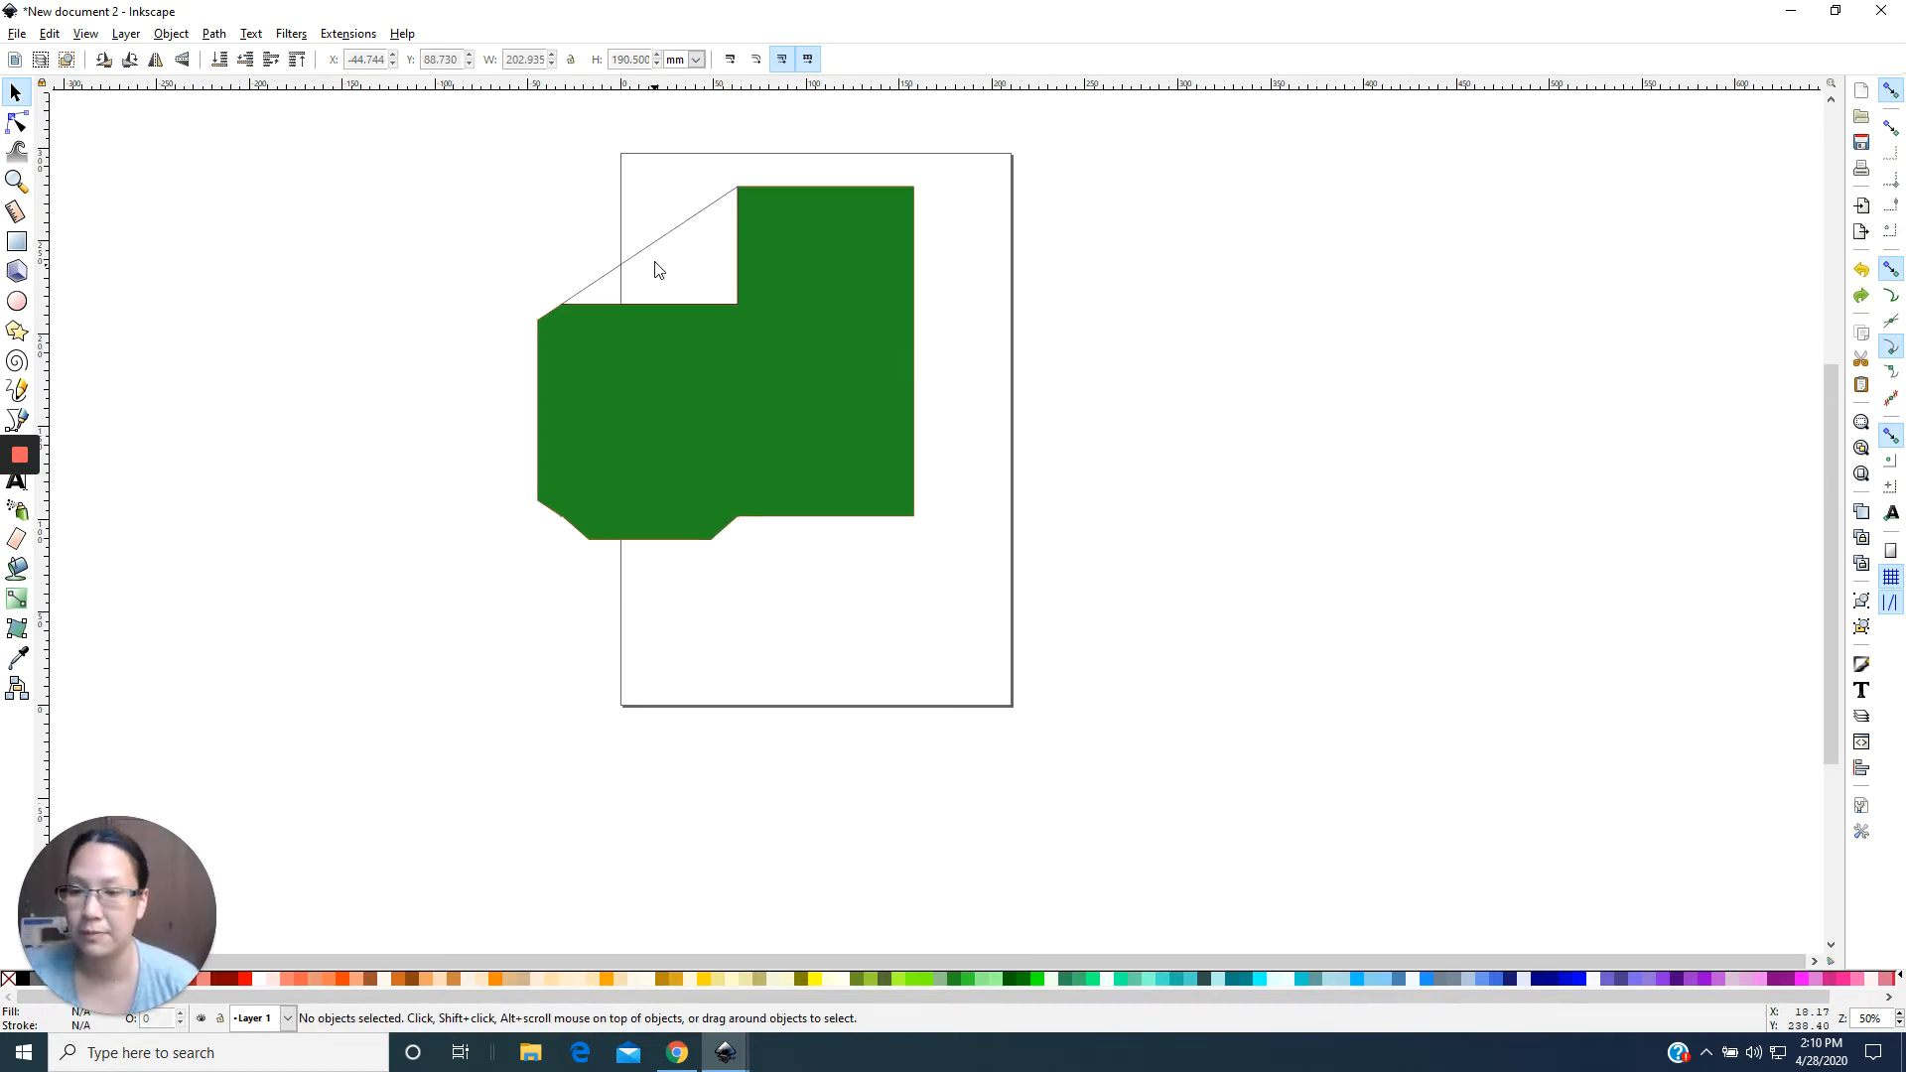
Move the triangle up clear of the green outline and select the outline on its own.
drag(647, 246, 655, 208)
click(522, 393)
click(545, 381)
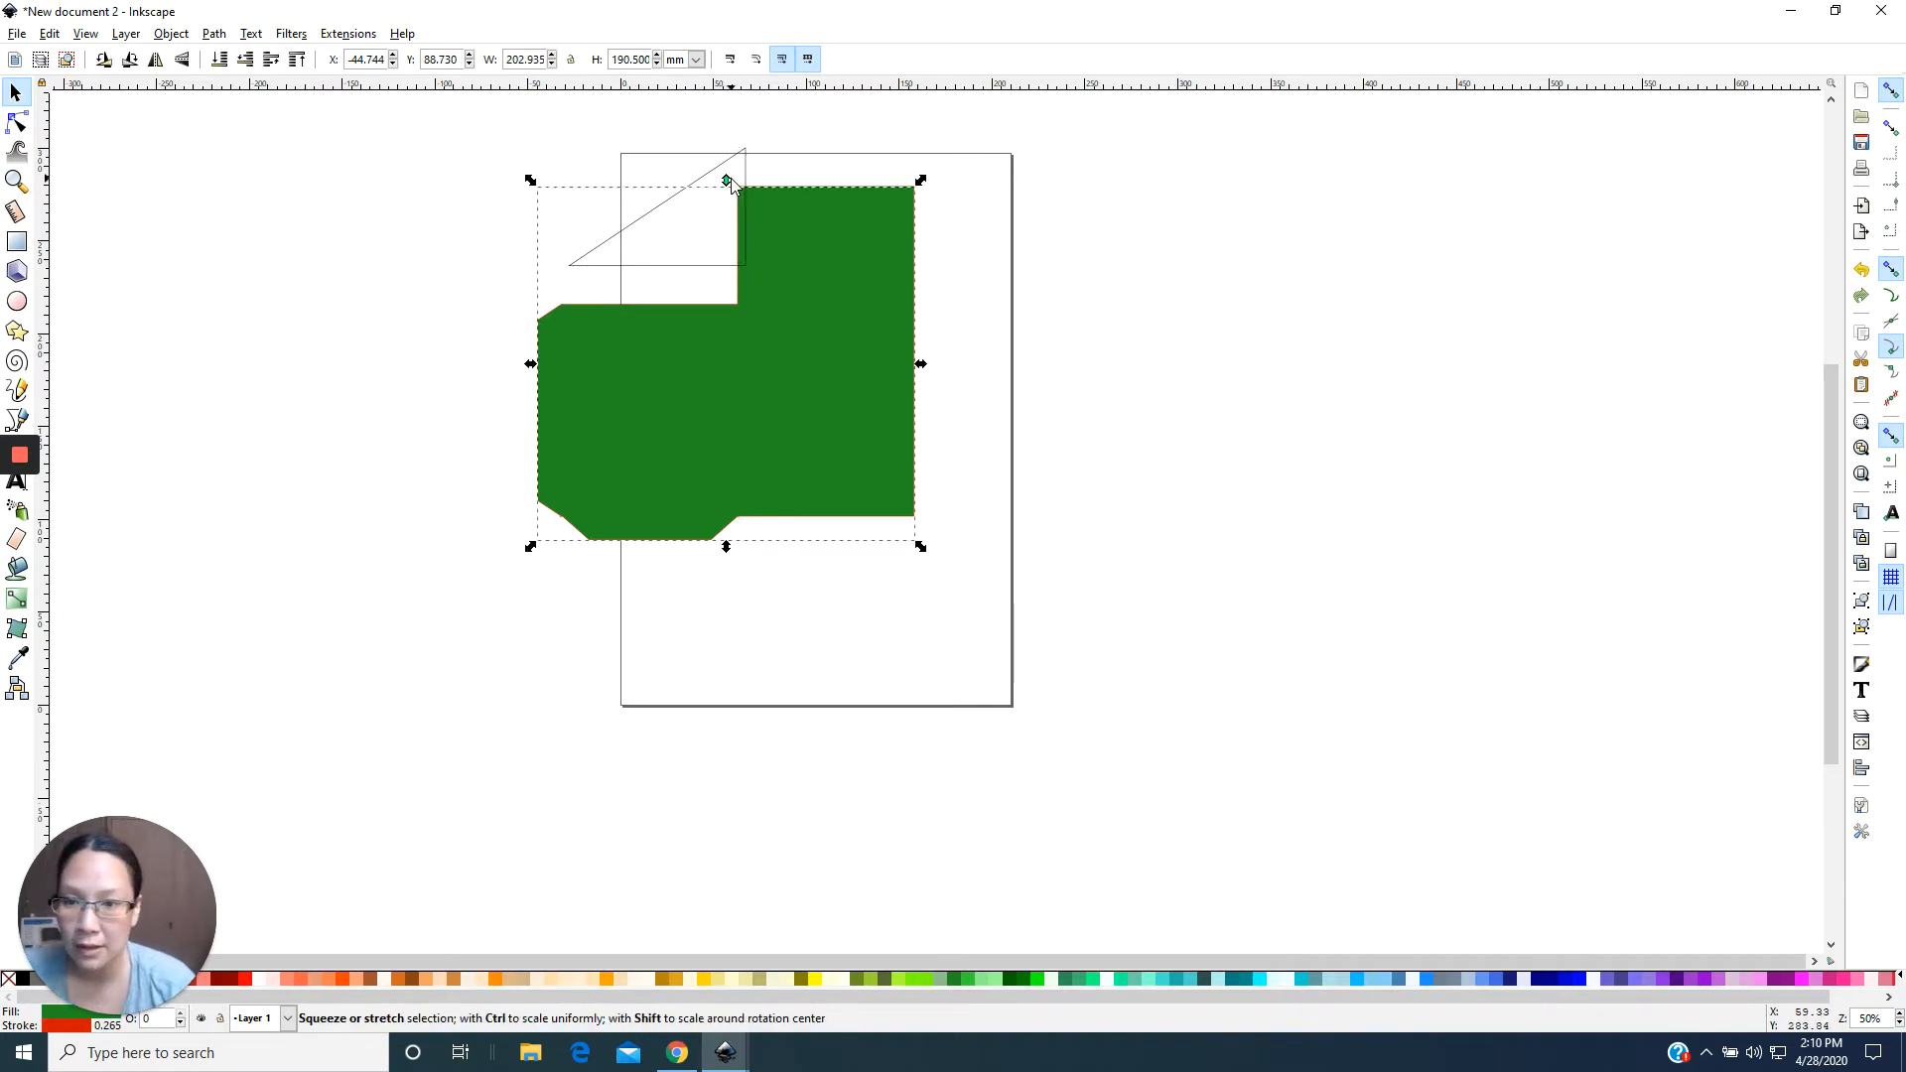
Make the side flap's two outer corner nodes auto-smooth and pull the curved edge between them nearly straight.
click(16, 121)
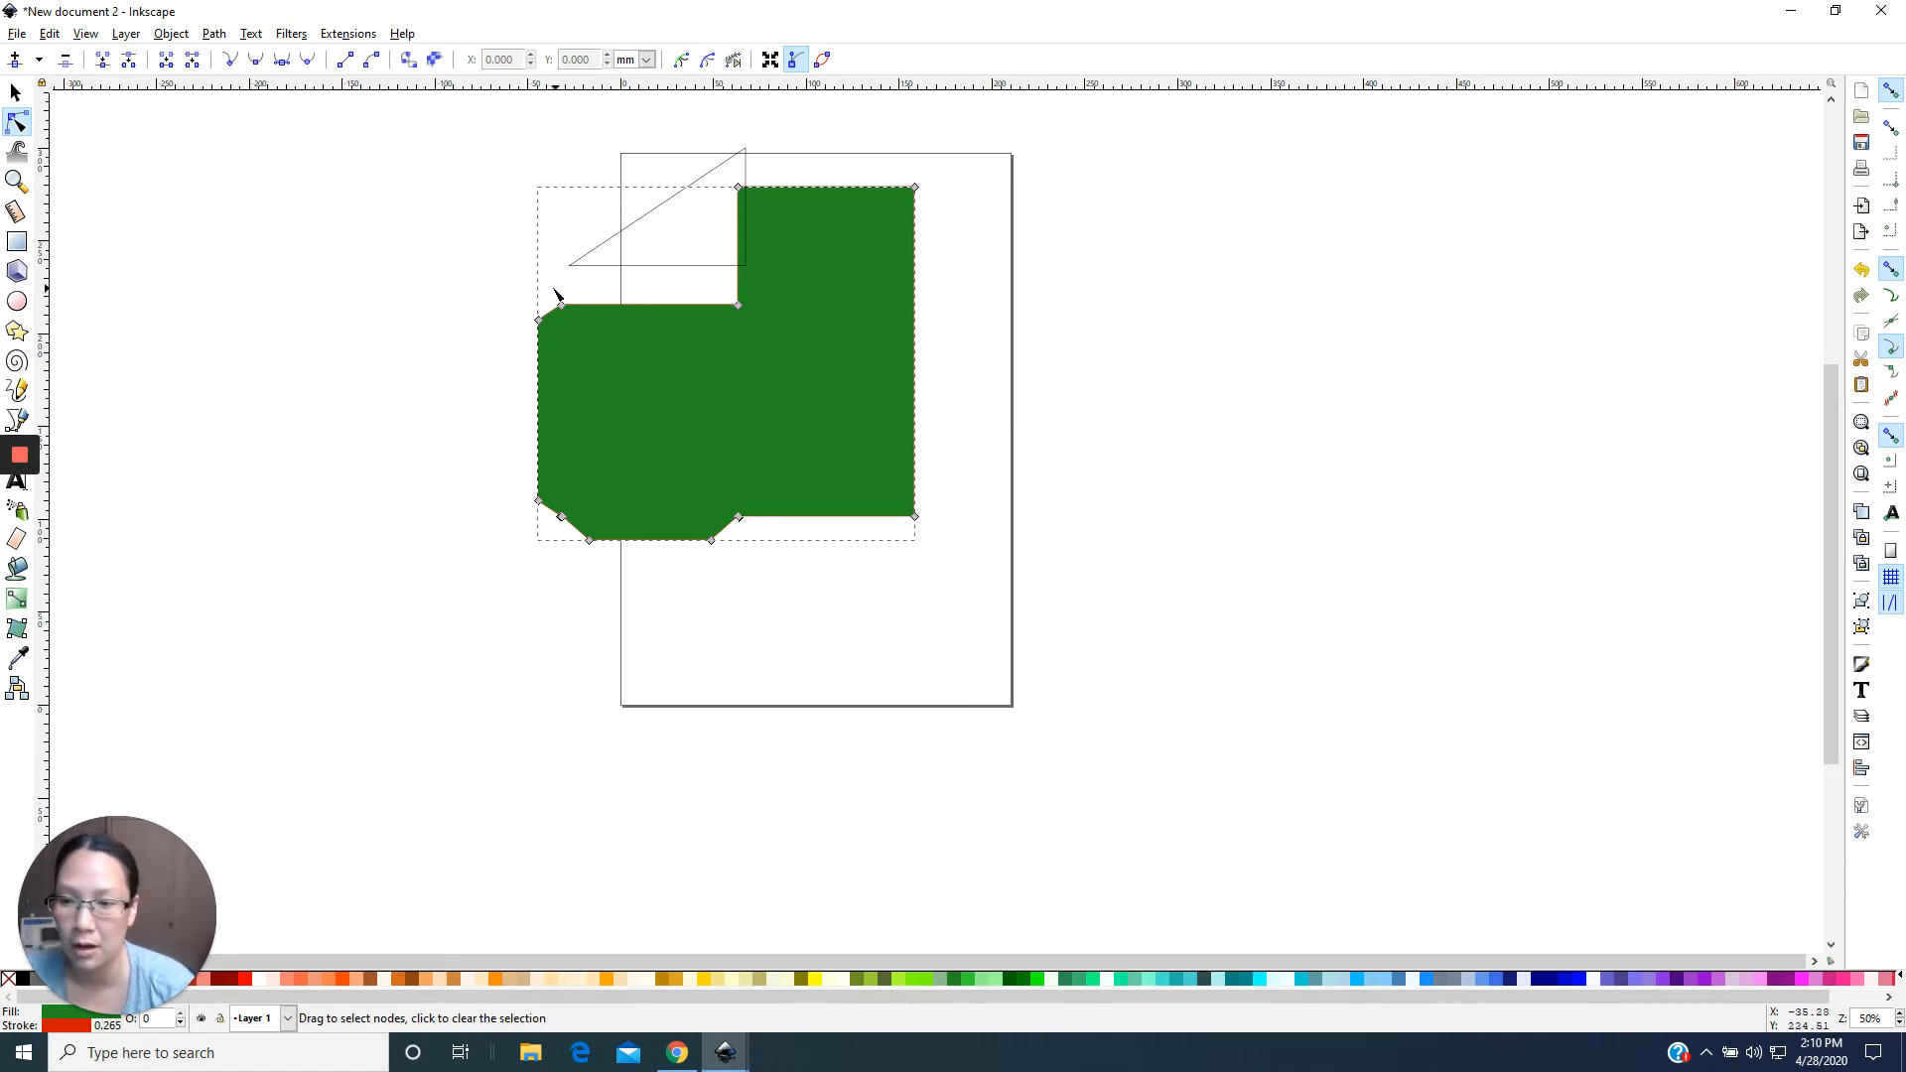
drag(540, 324, 545, 541)
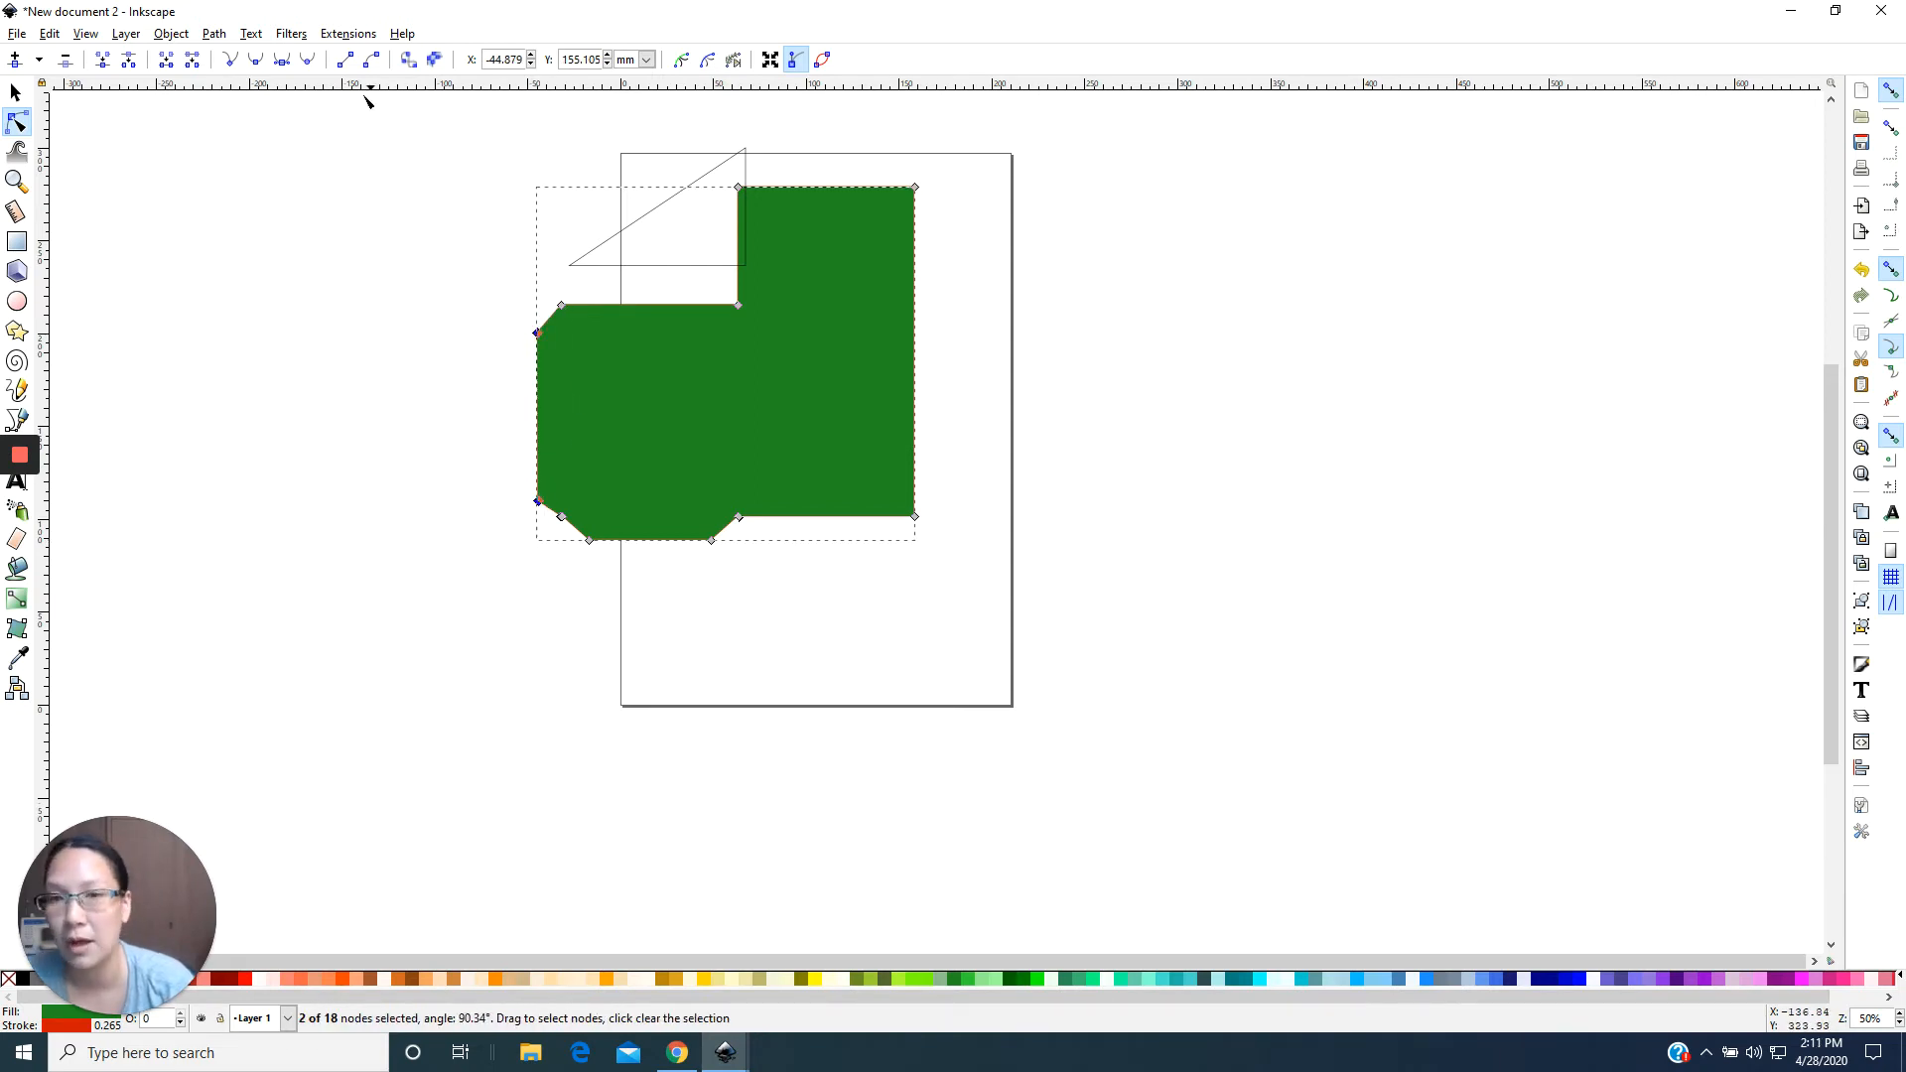
click(306, 61)
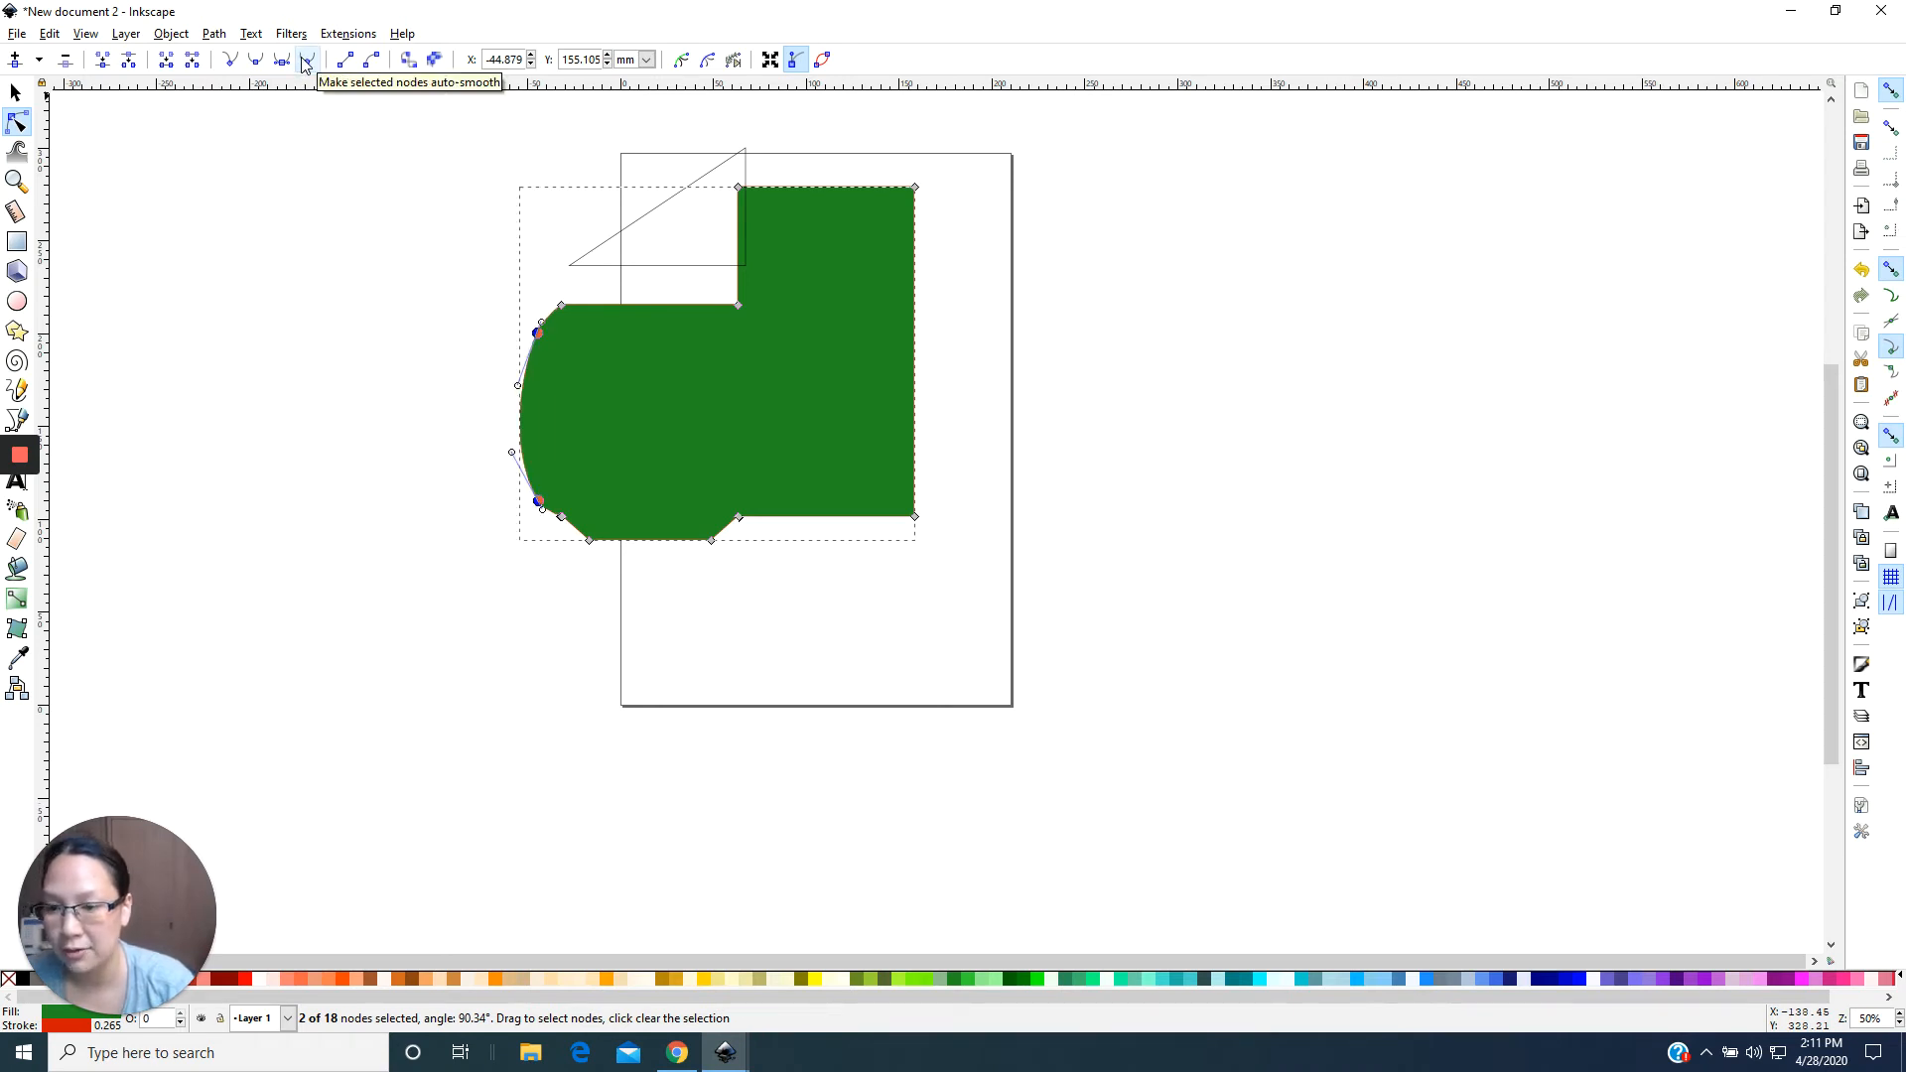
drag(520, 392, 532, 450)
click(588, 596)
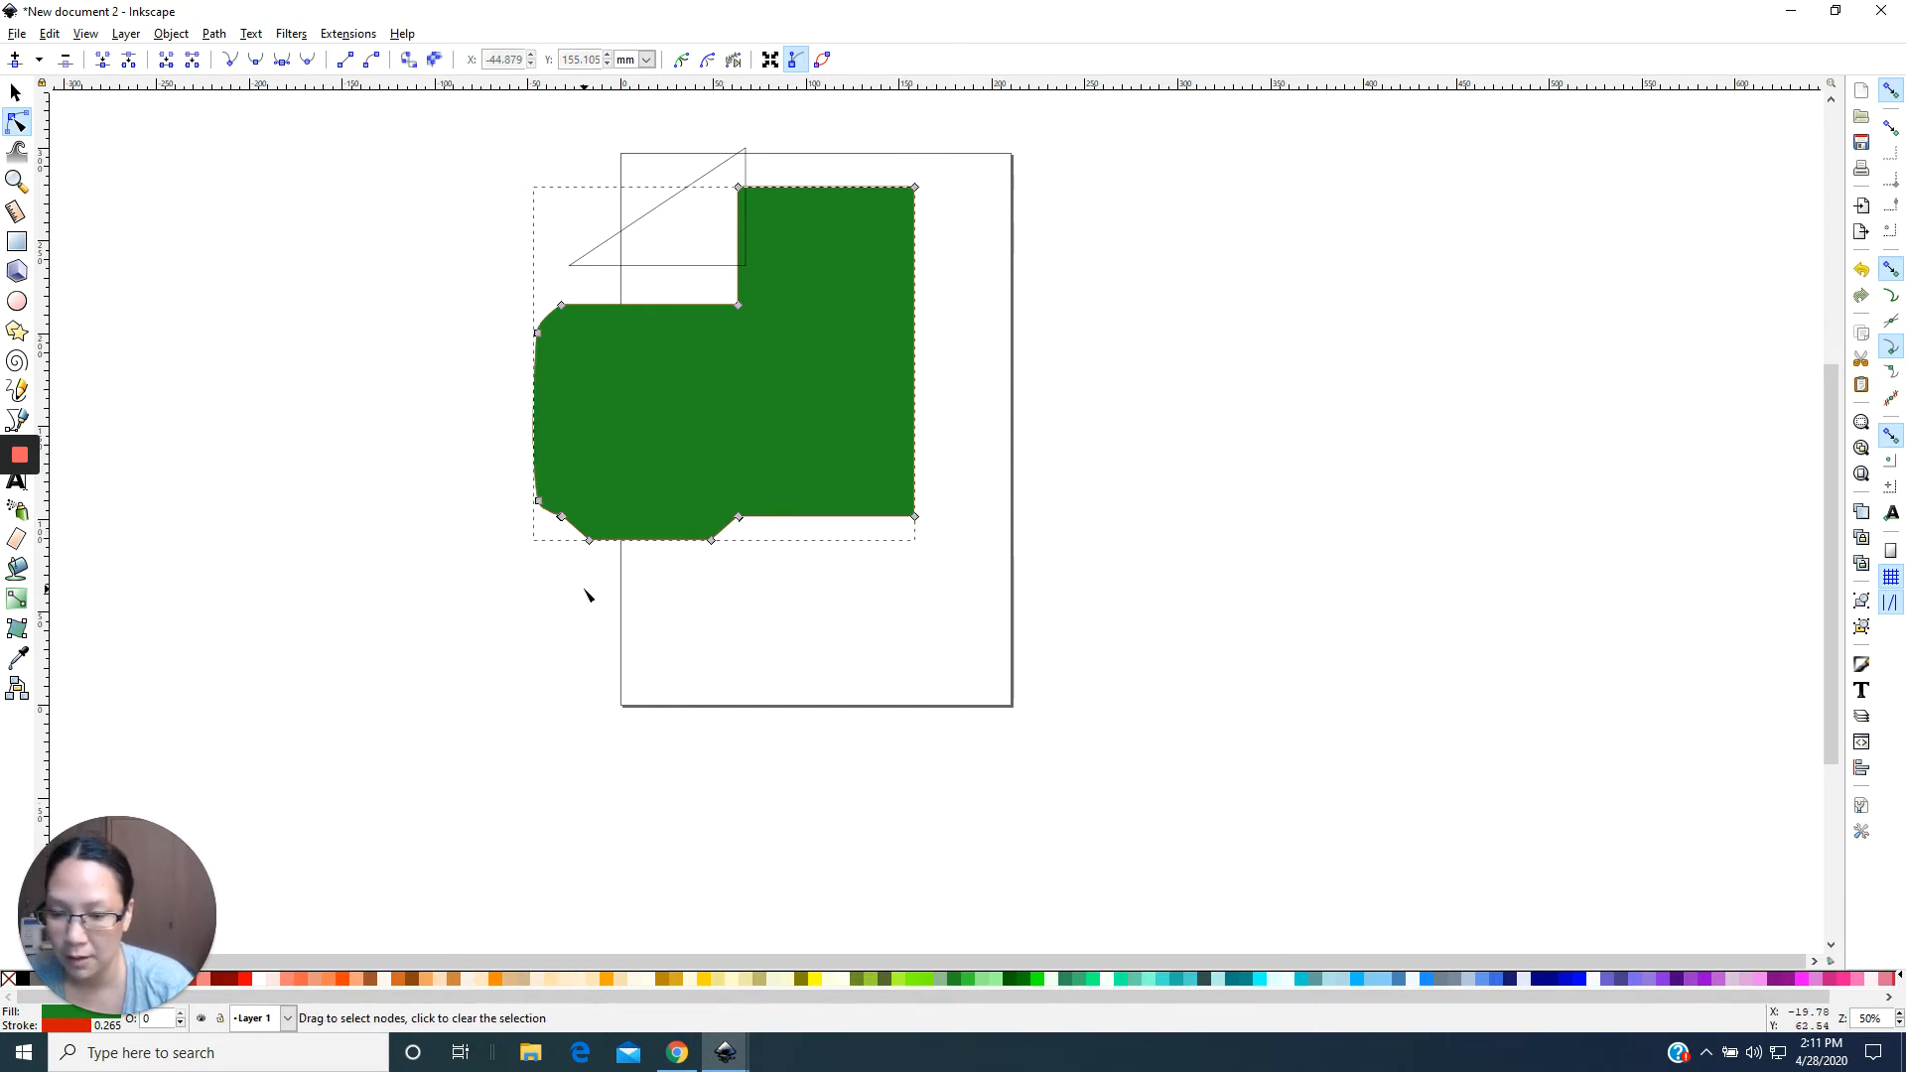
Make the bottom flap's two outer corner nodes auto-smooth and flatten the curved edge between them.
drag(572, 535, 747, 571)
click(305, 65)
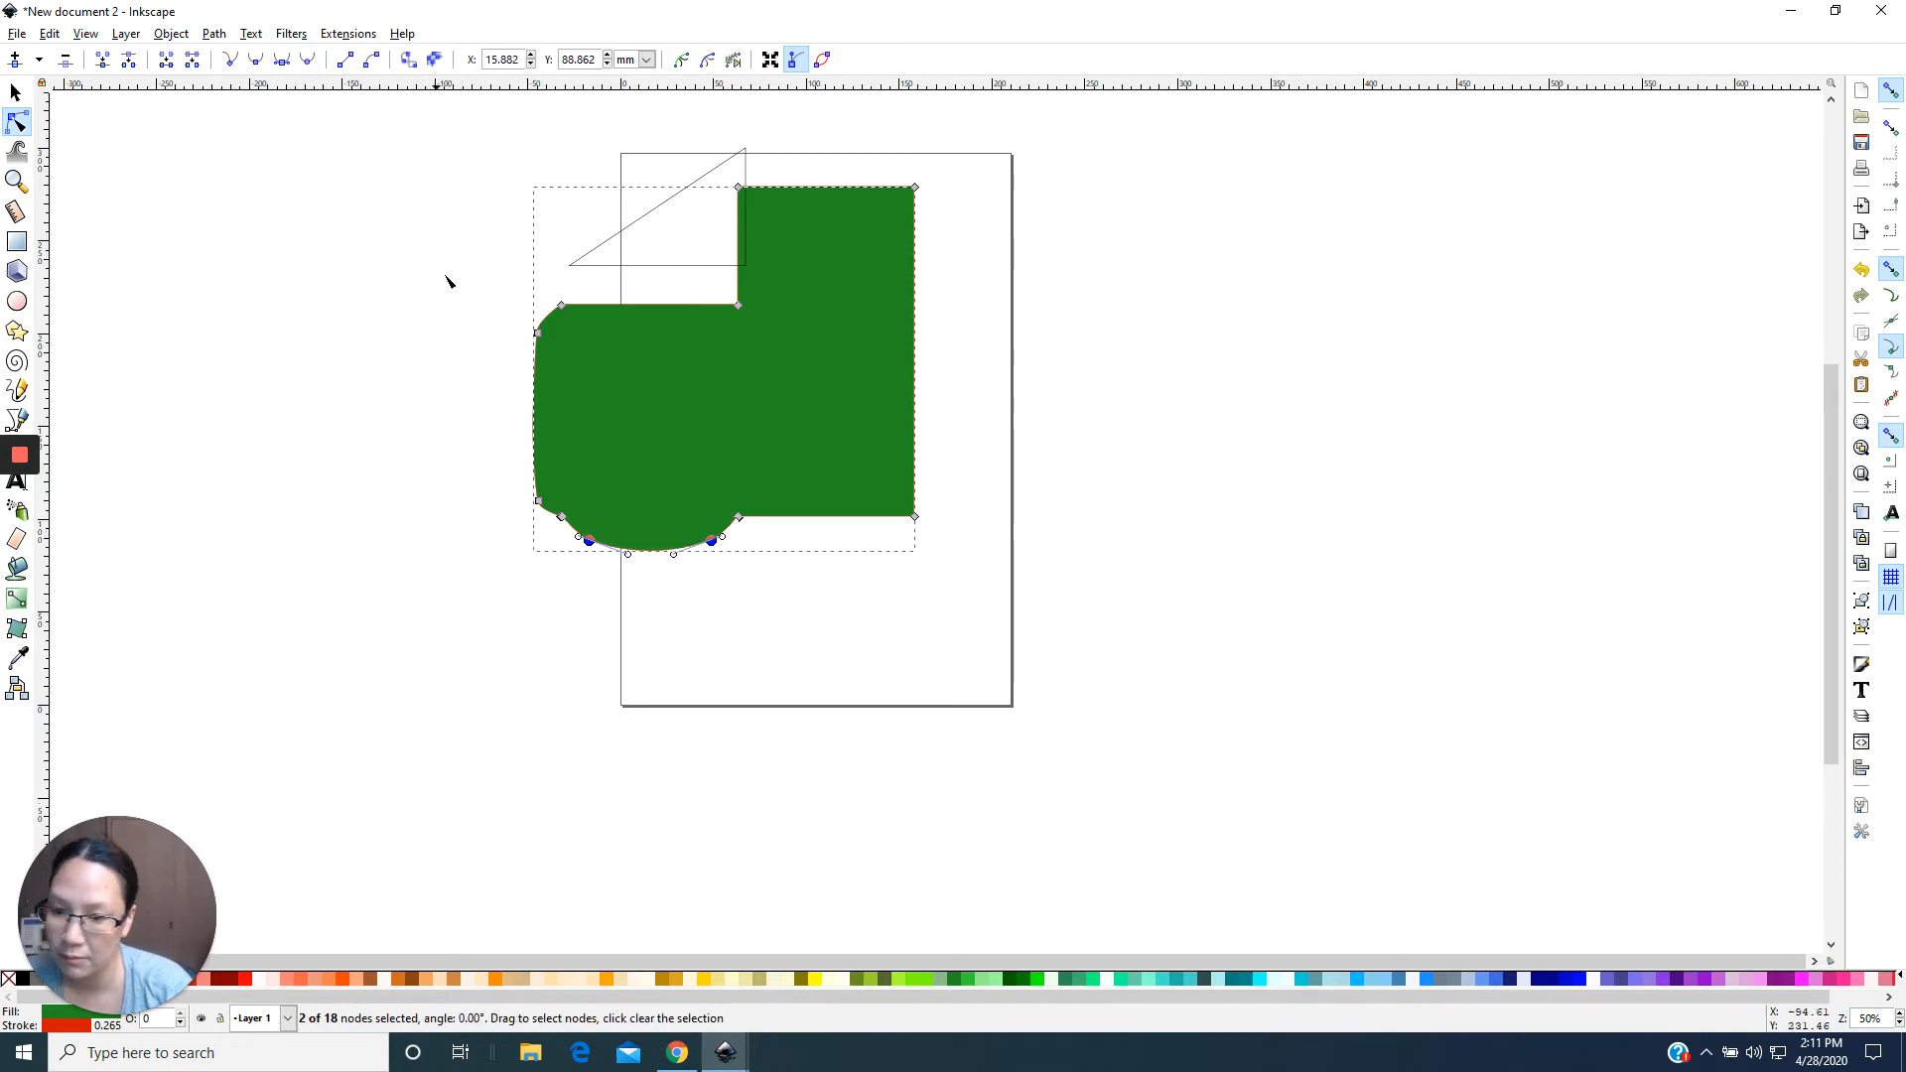
drag(677, 559, 634, 545)
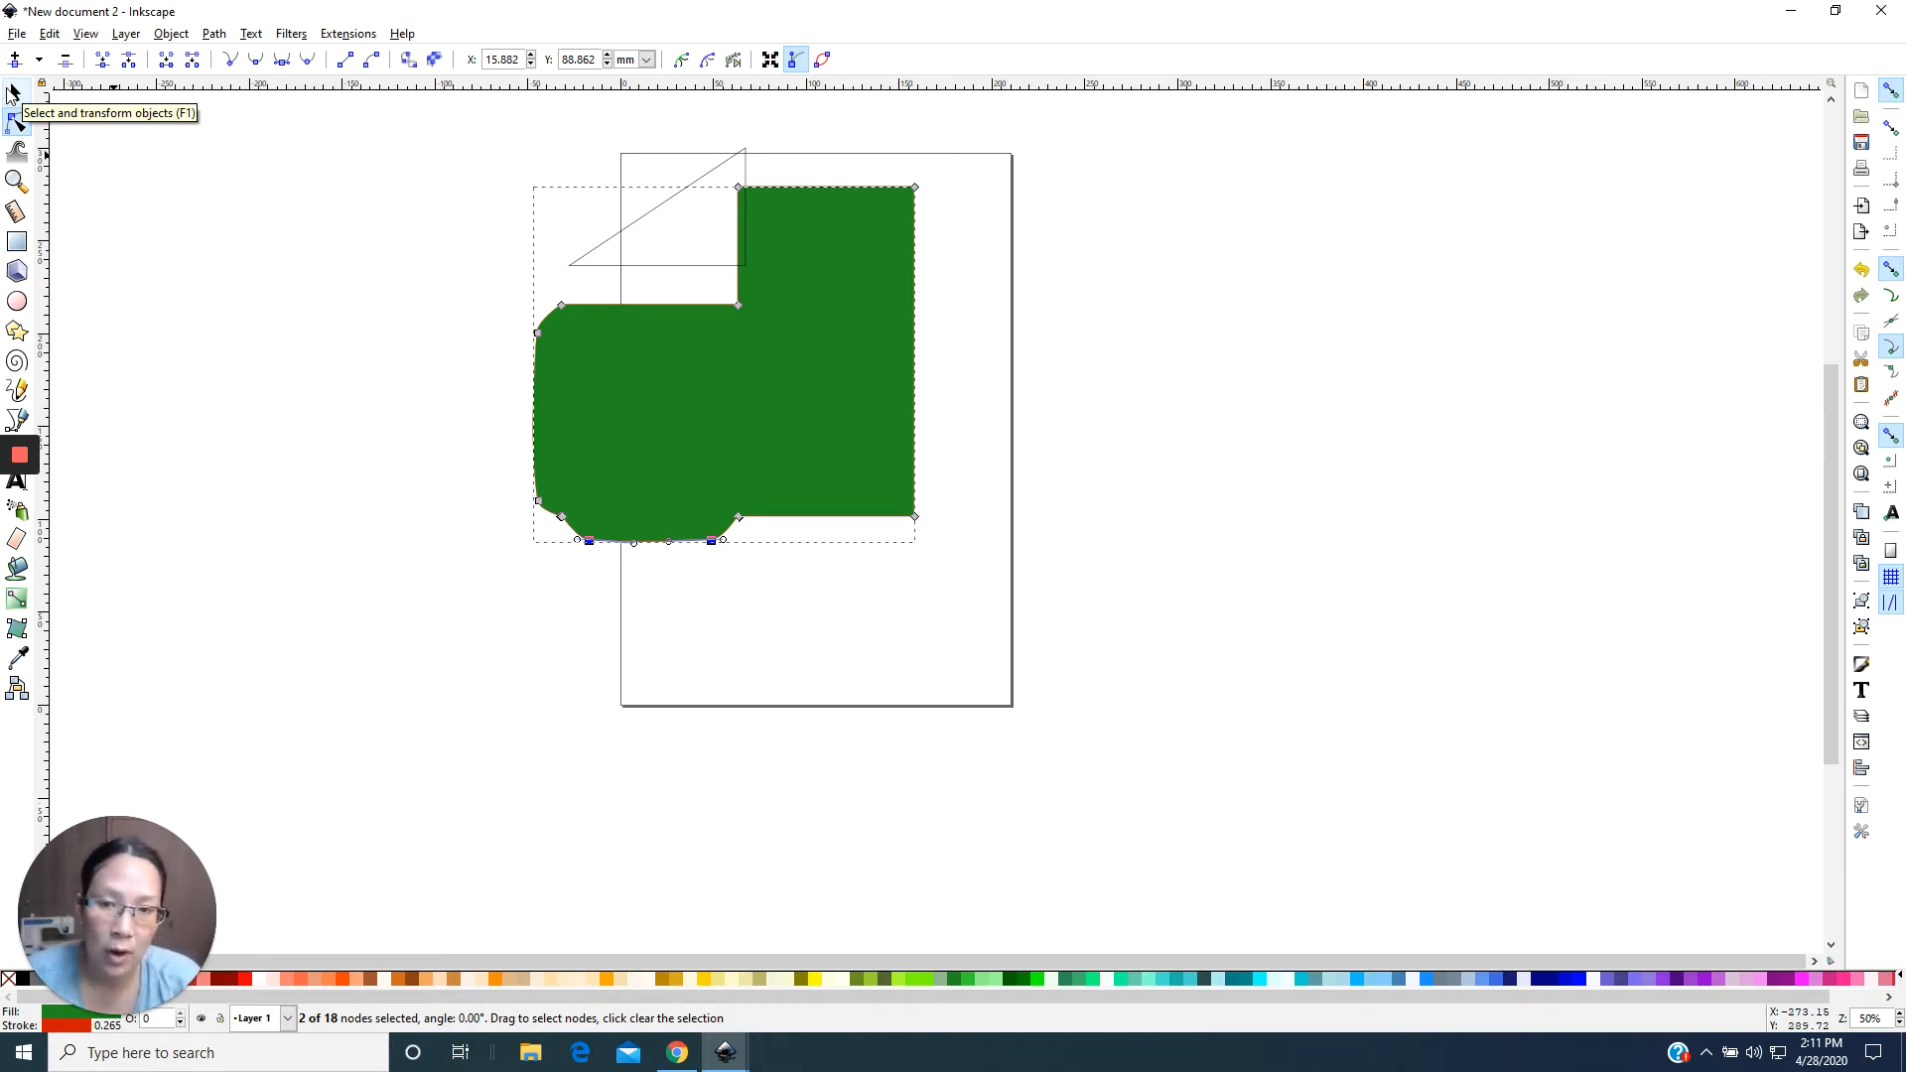
Return to object selection and set the measurement unit for the green outline to inches.
click(12, 92)
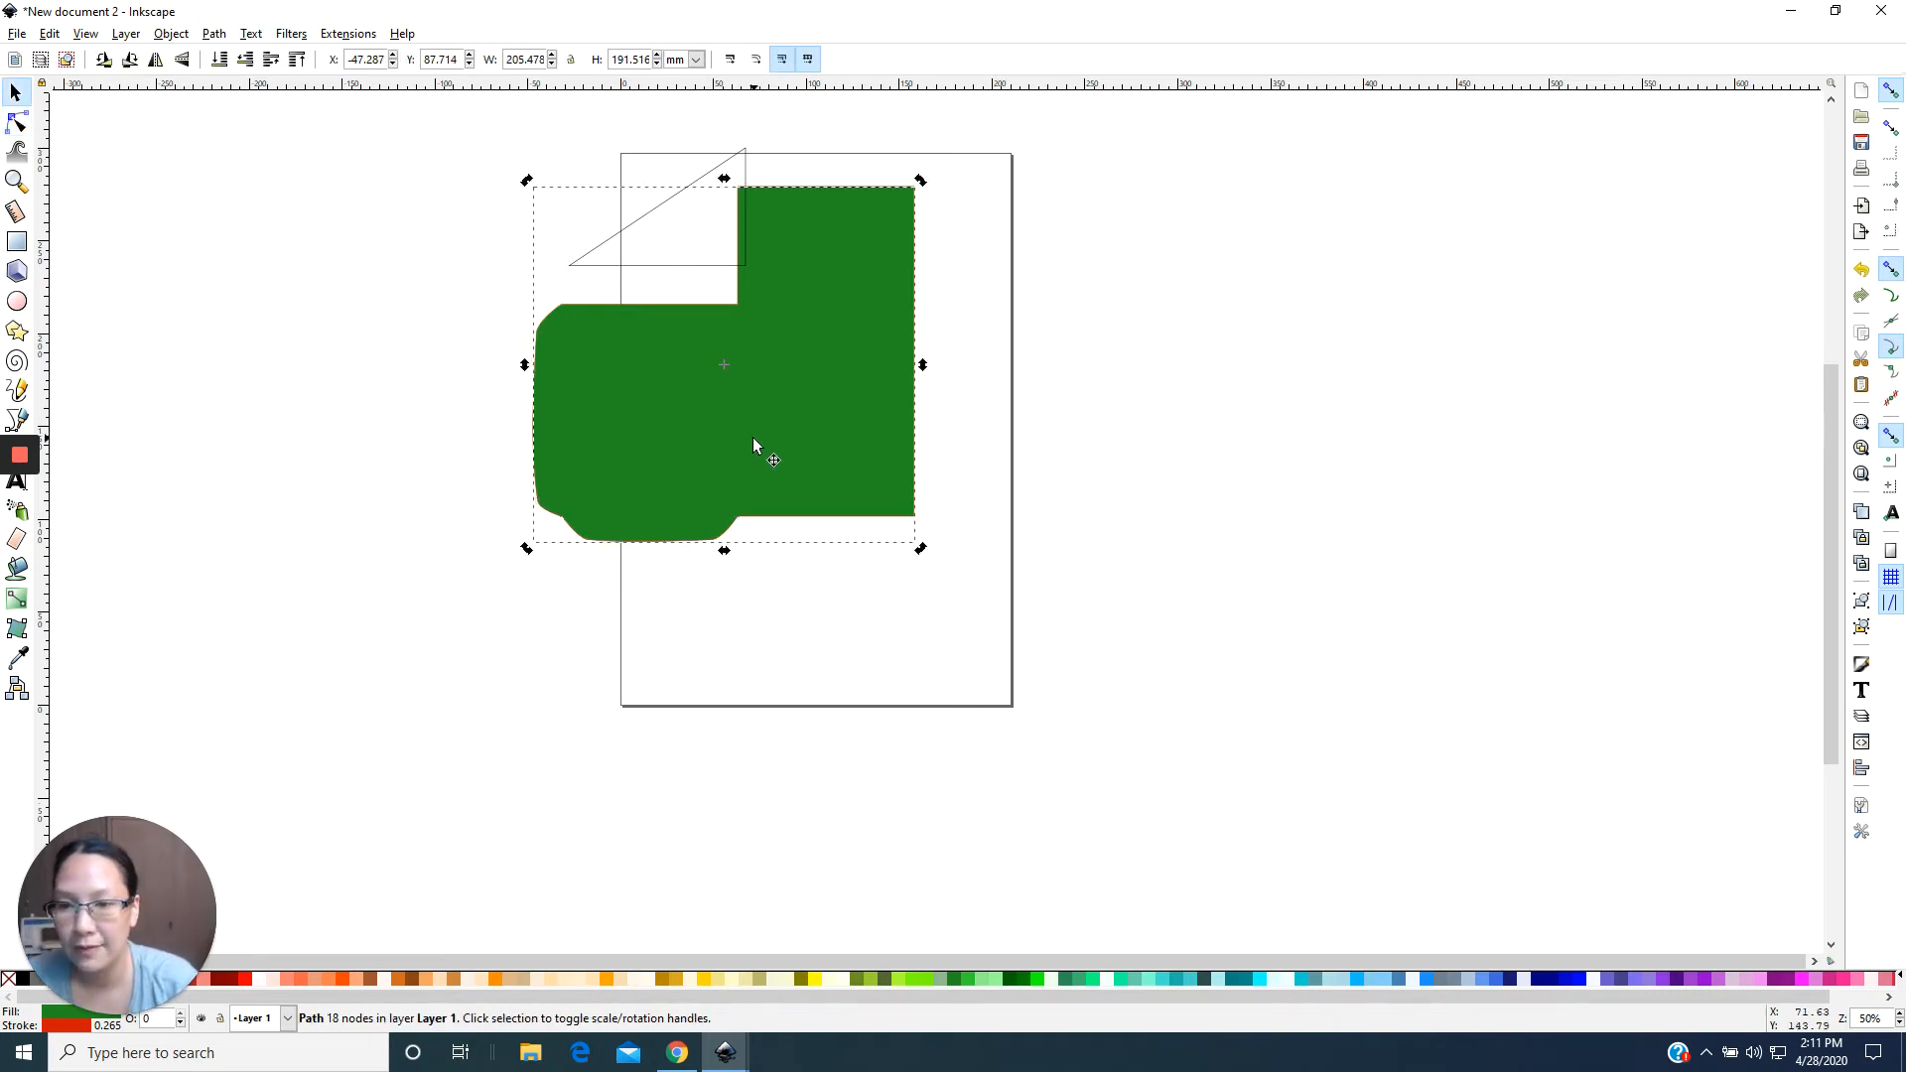
click(696, 59)
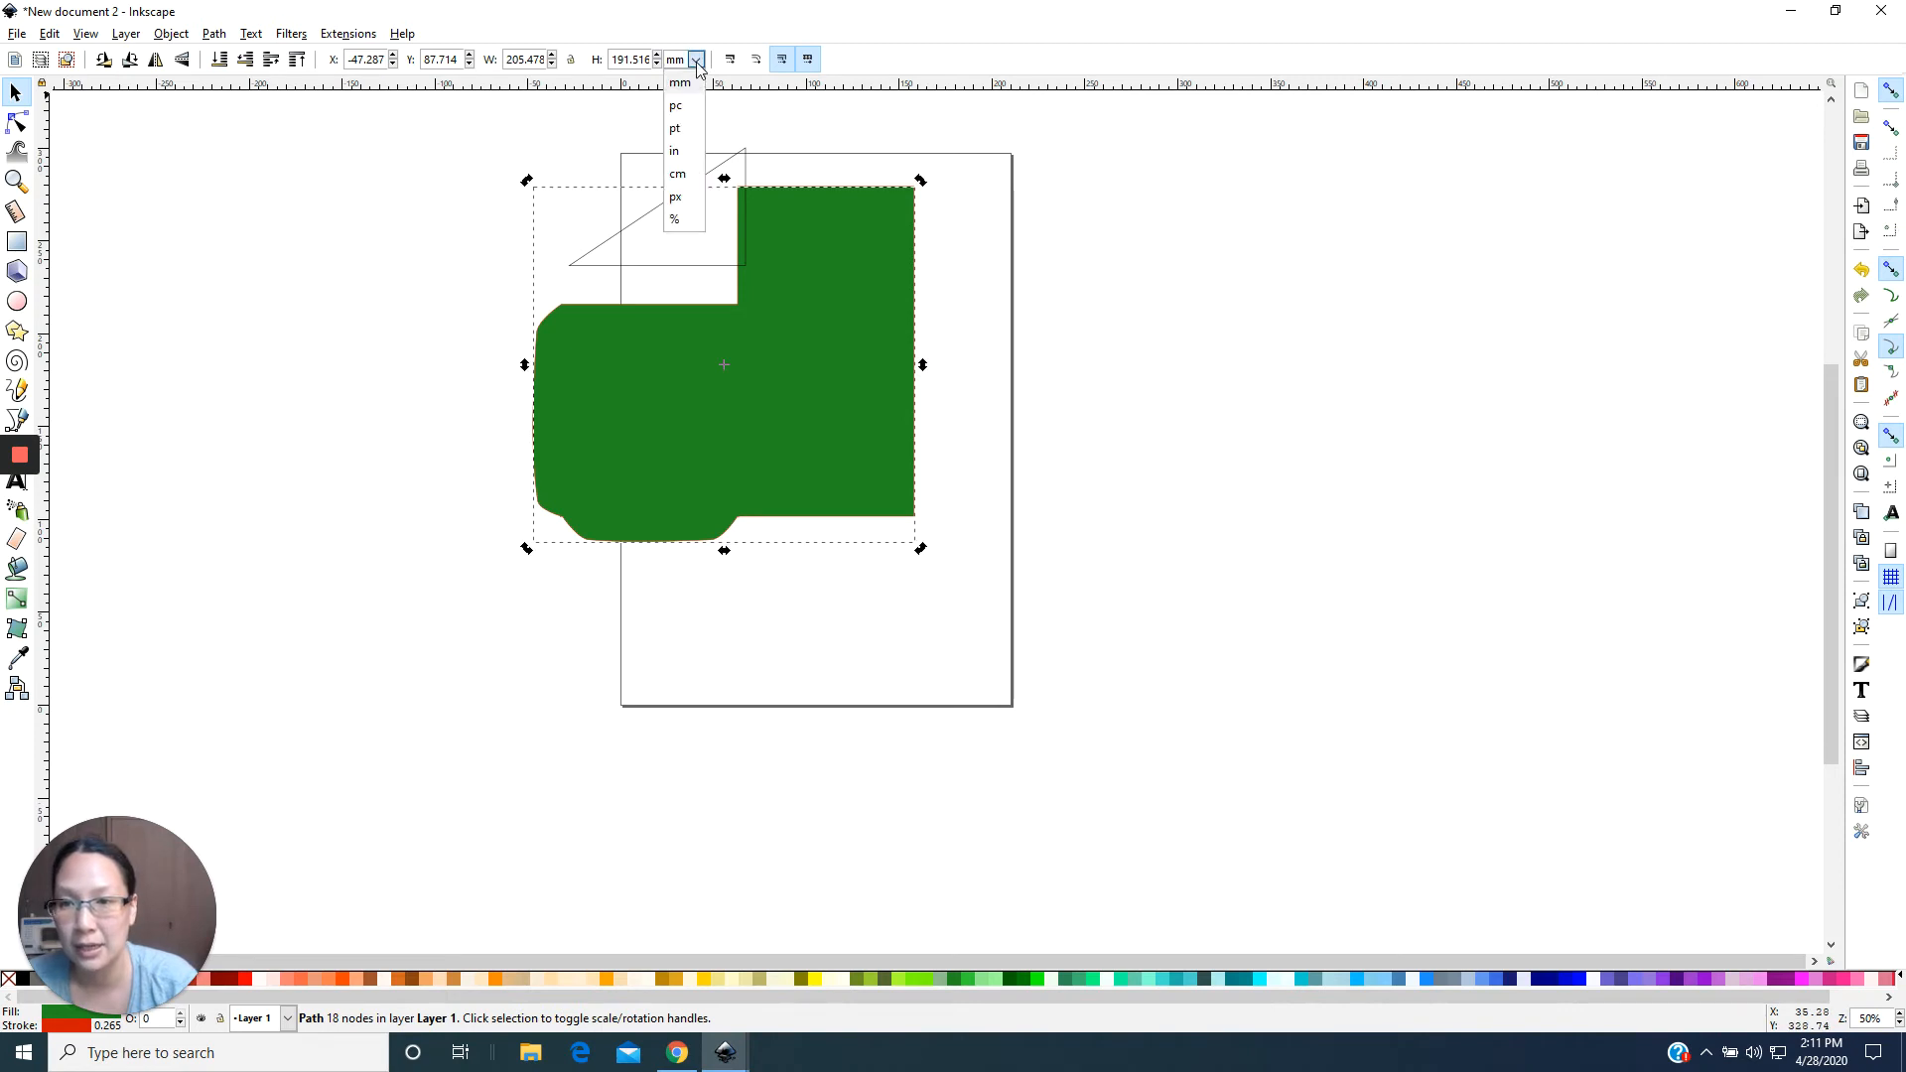
click(684, 193)
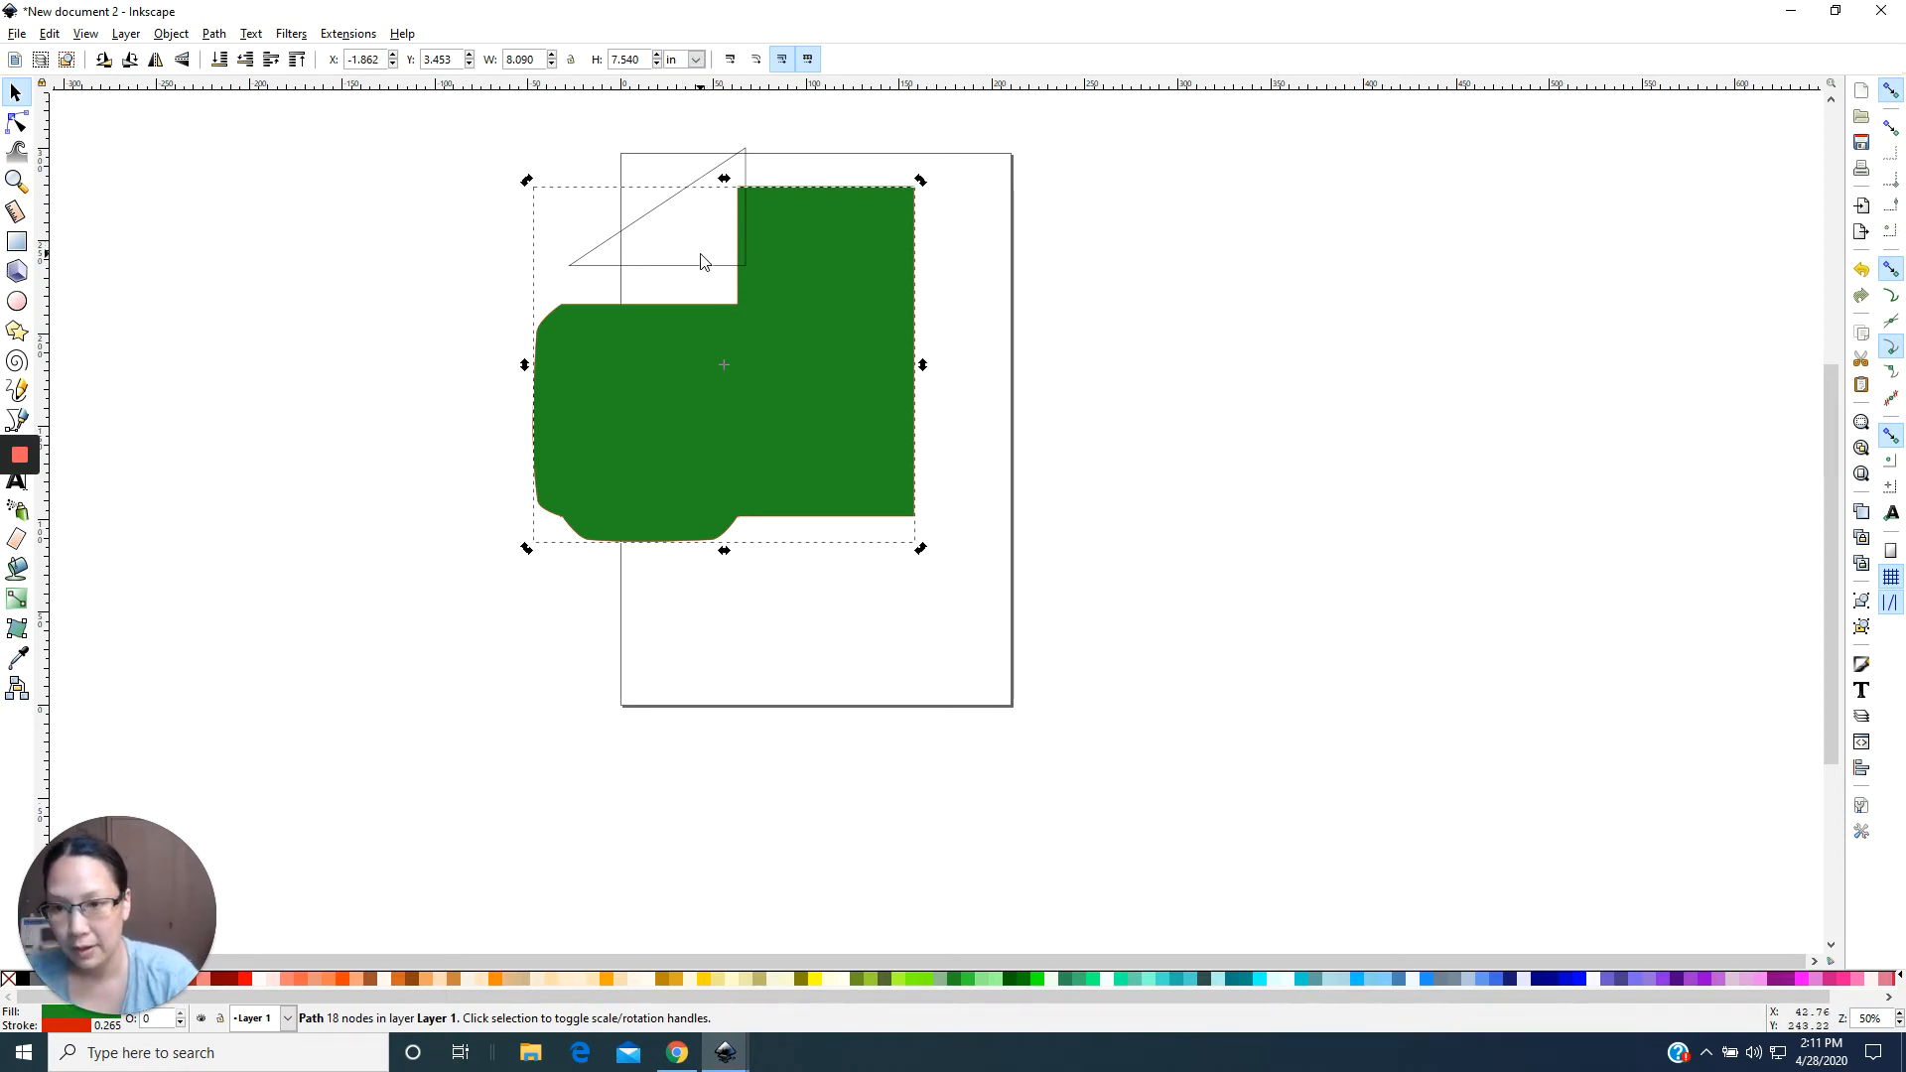
Snap the triangle back into the notch between the two panels and unite it with the rounded green outline.
mouse_move(701, 261)
mouse_down()
mouse_move(696, 298)
mouse_move(703, 213)
mouse_move(653, 242)
mouse_up()
shift+click(847, 339)
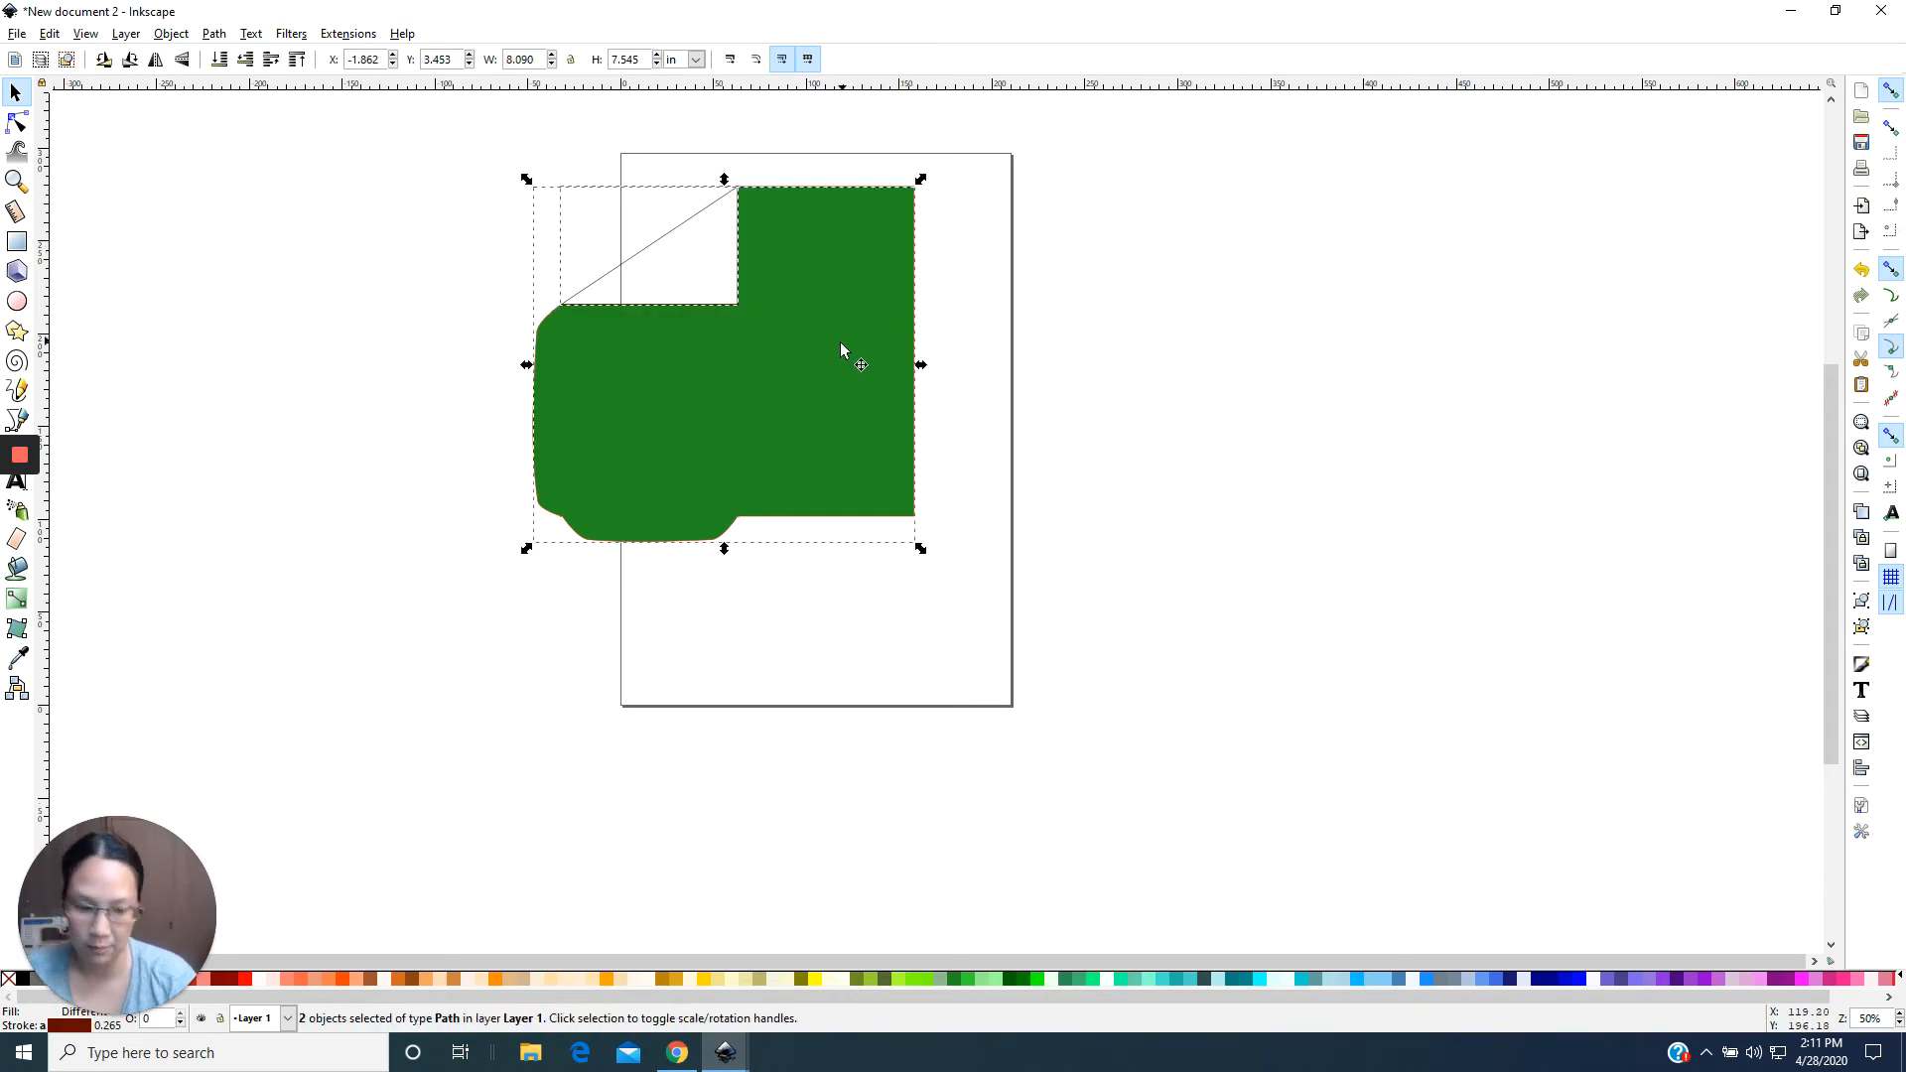
key(ctrl+plus)
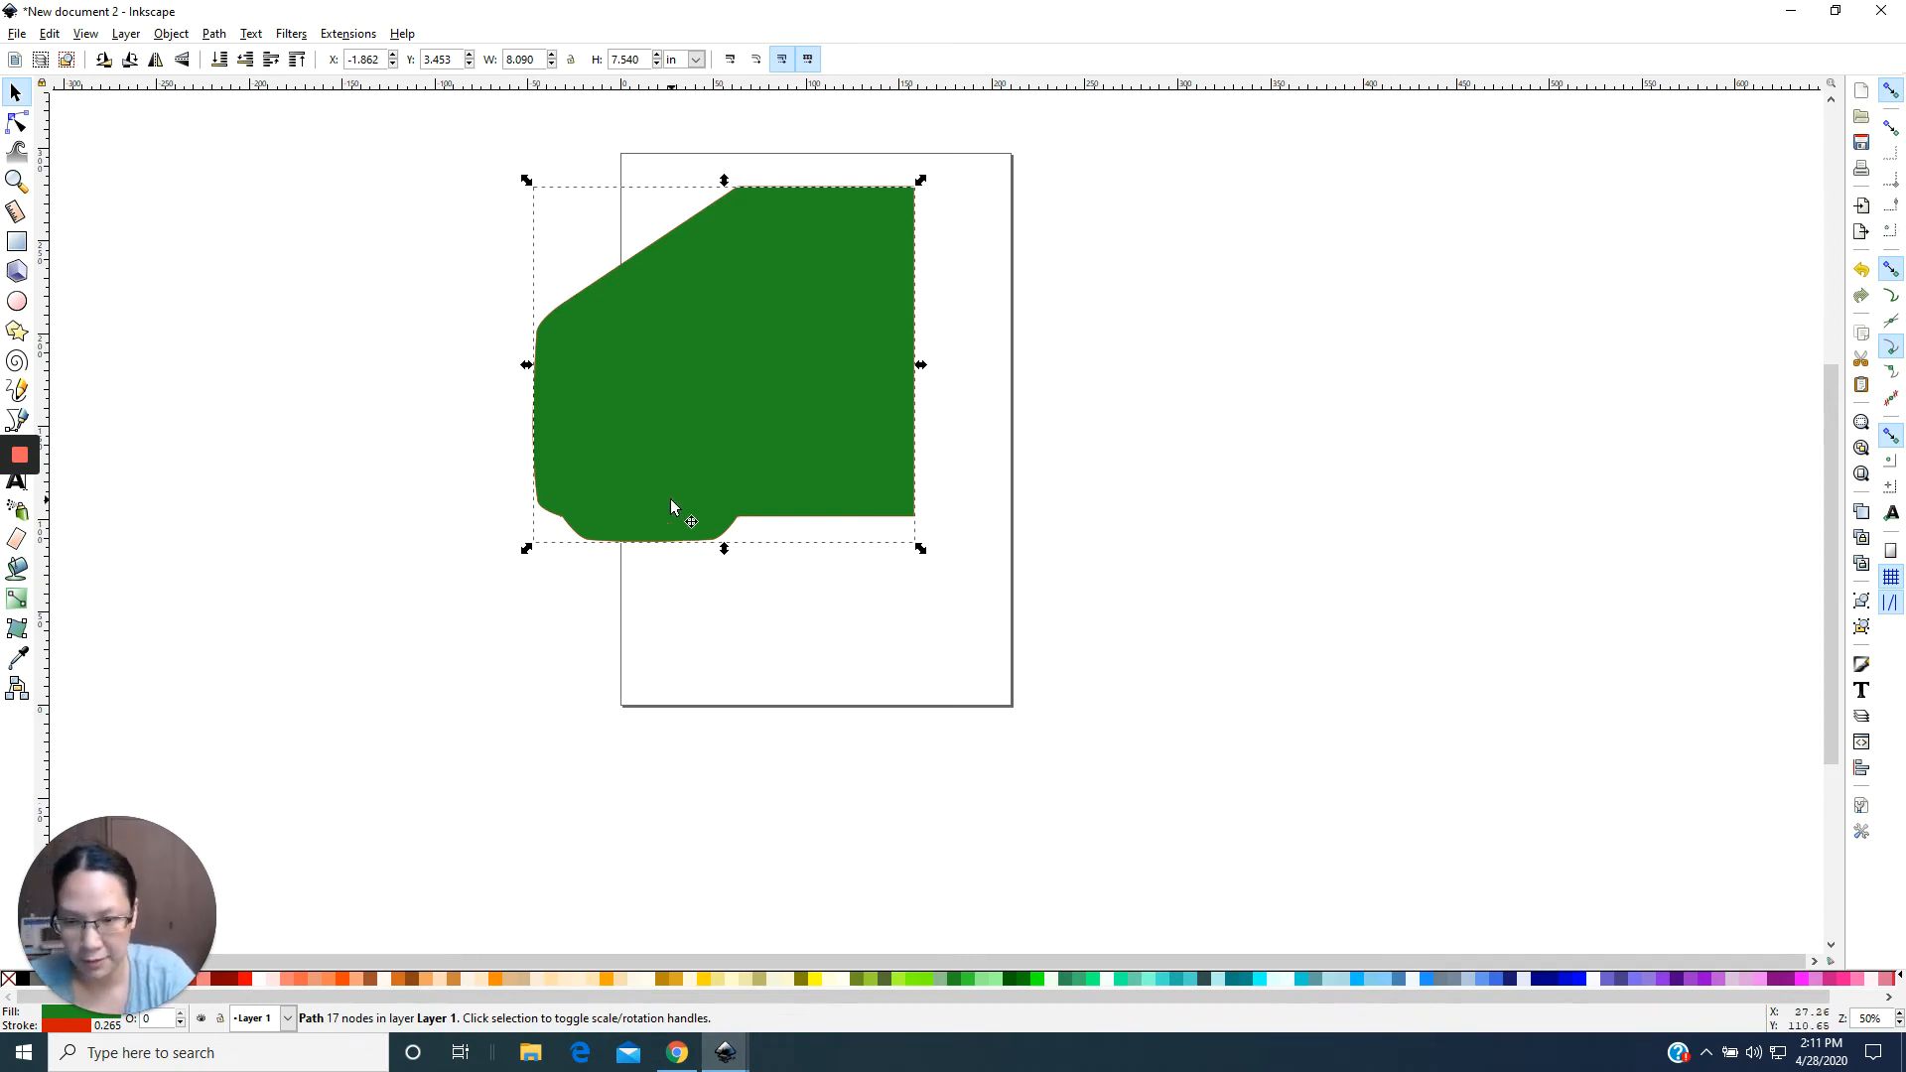
Draw a small rectangle just outside the page's right edge and set it to 0.5 in wide and 1 in high.
click(17, 241)
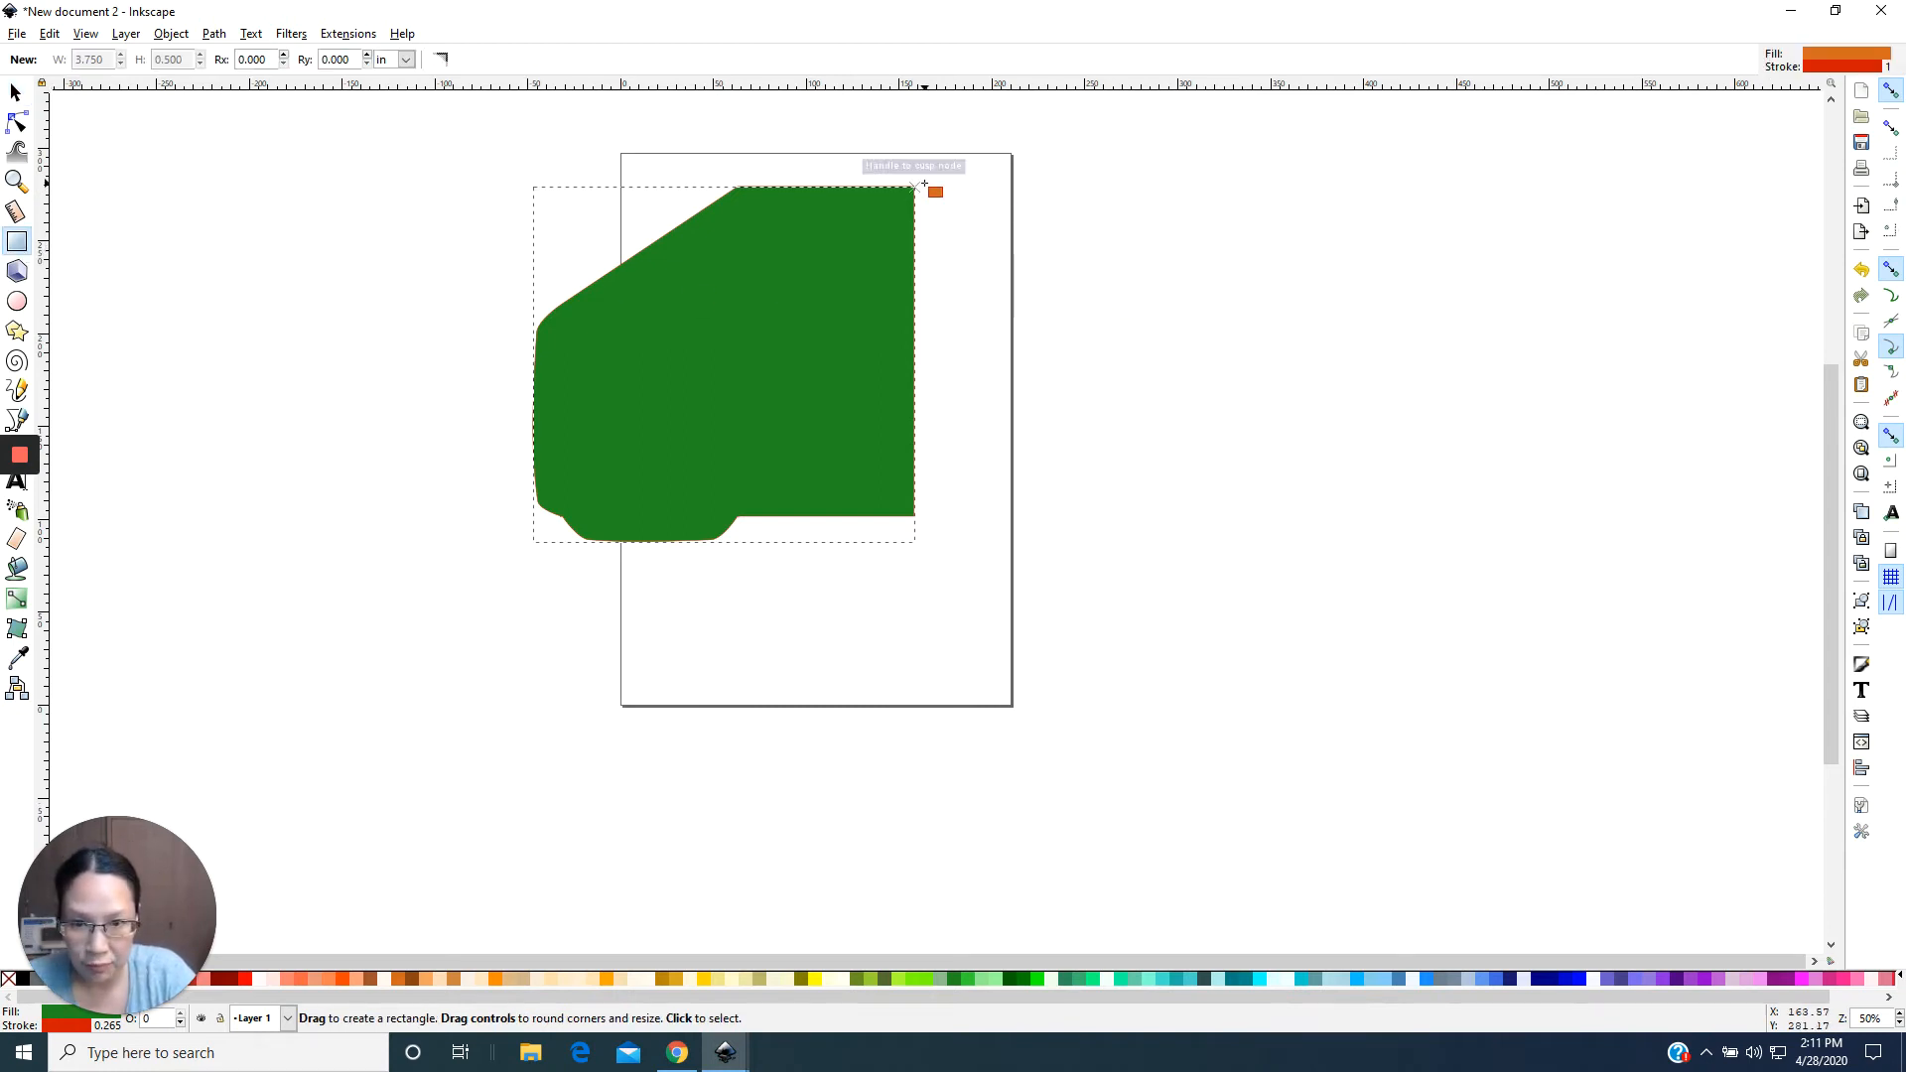
drag(1014, 202, 1046, 274)
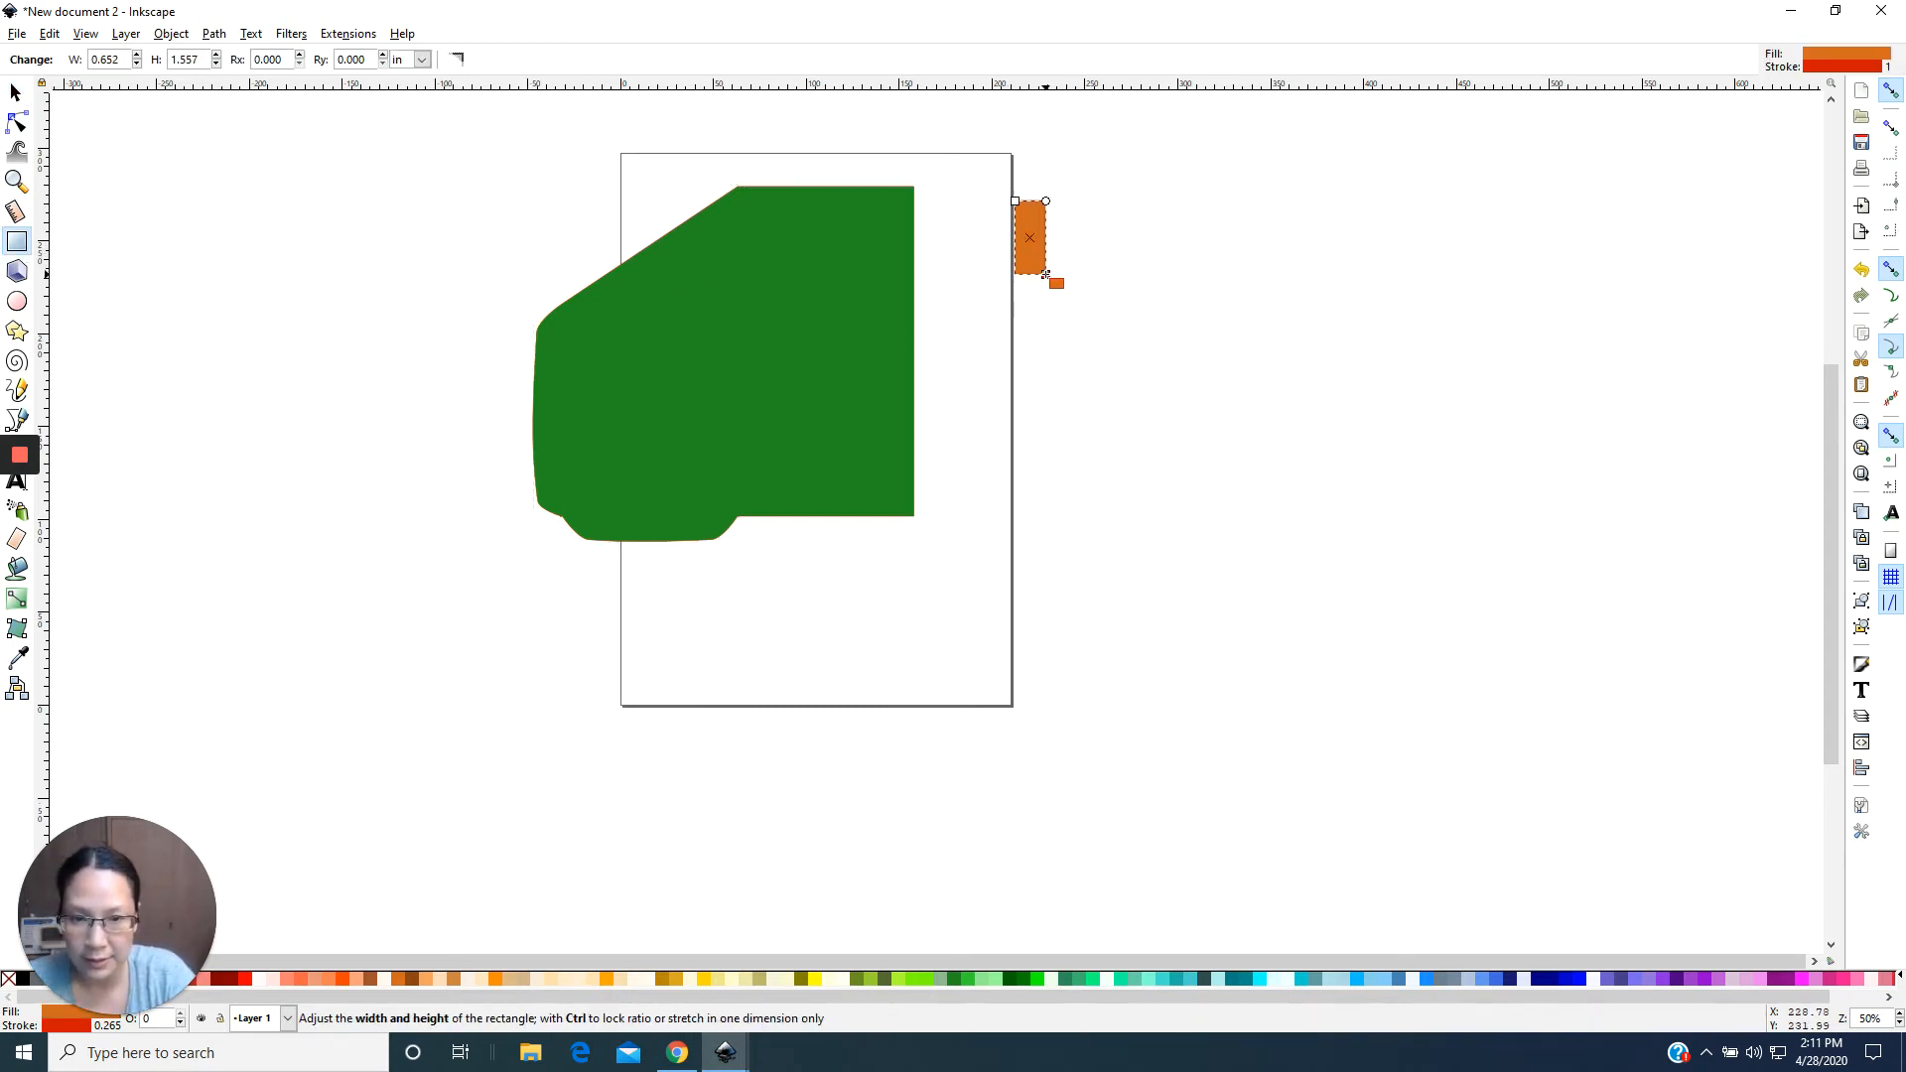
click(422, 60)
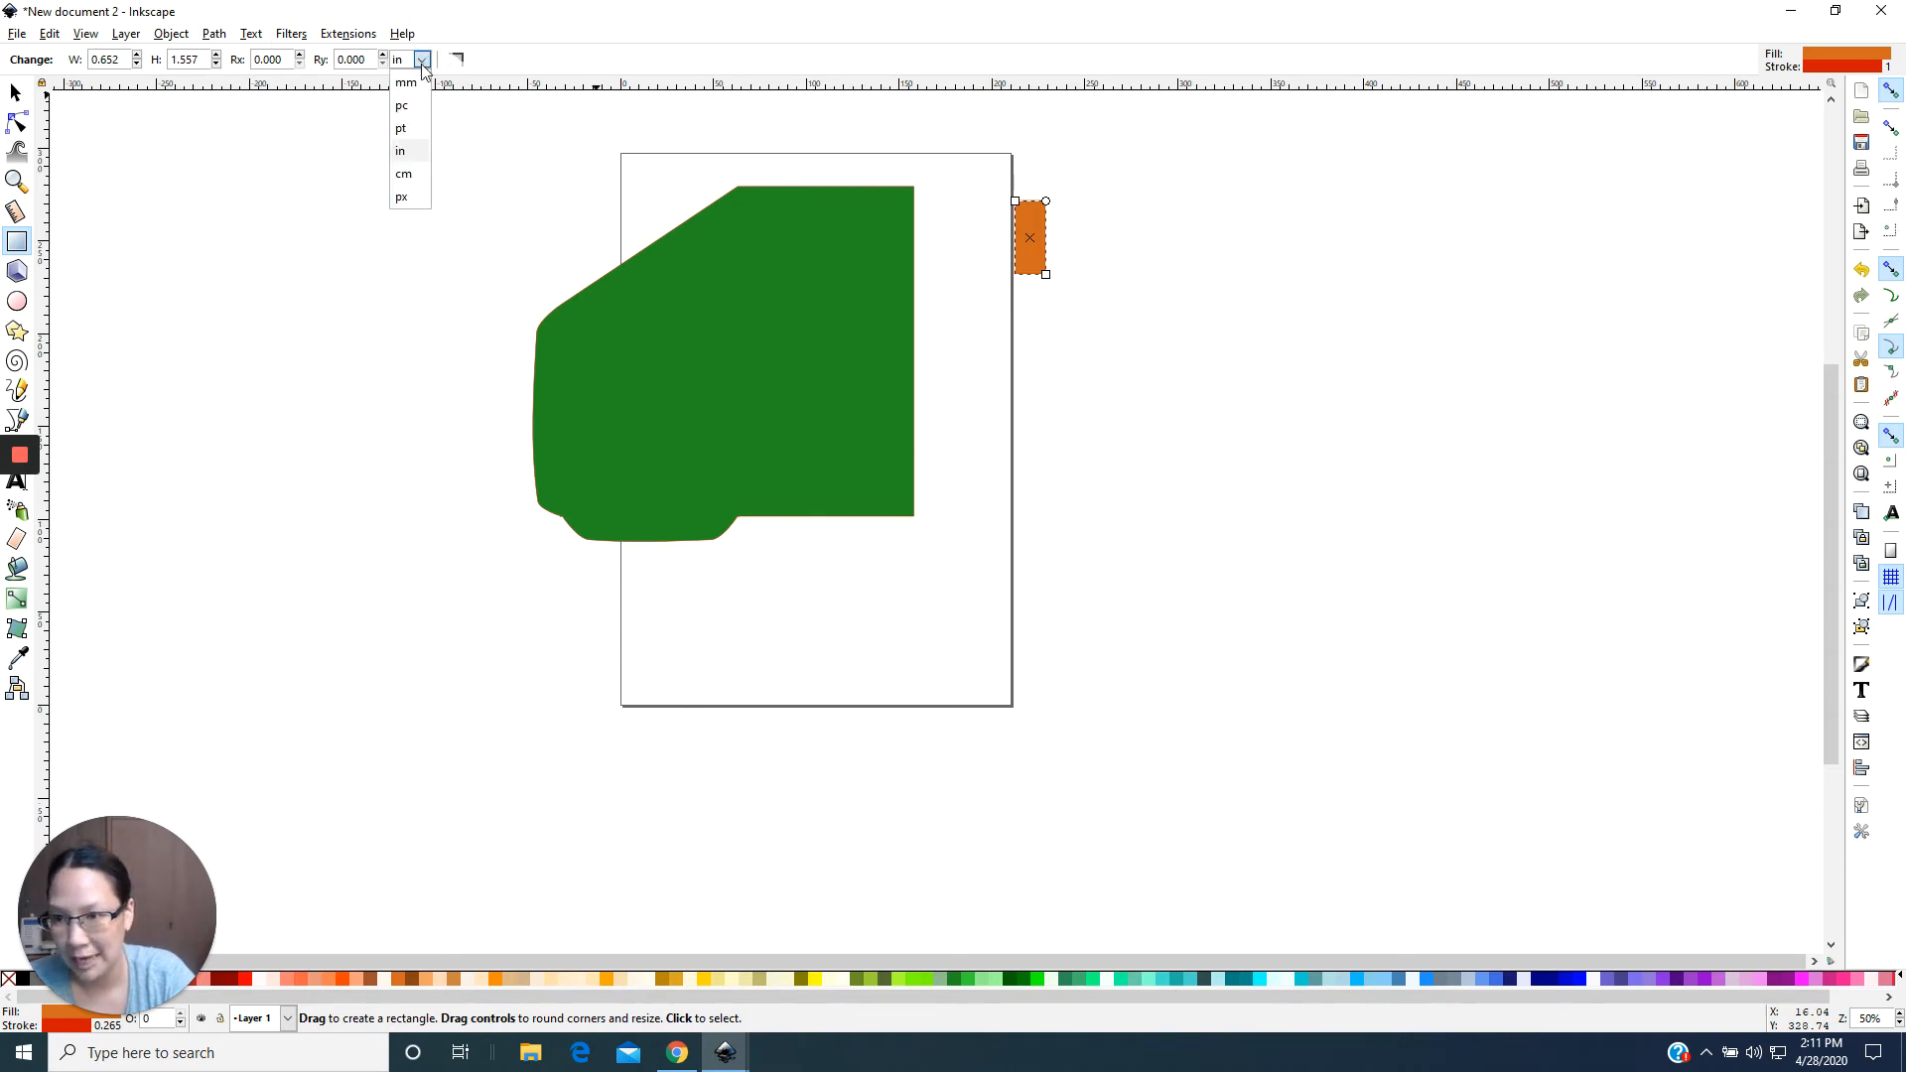
click(414, 154)
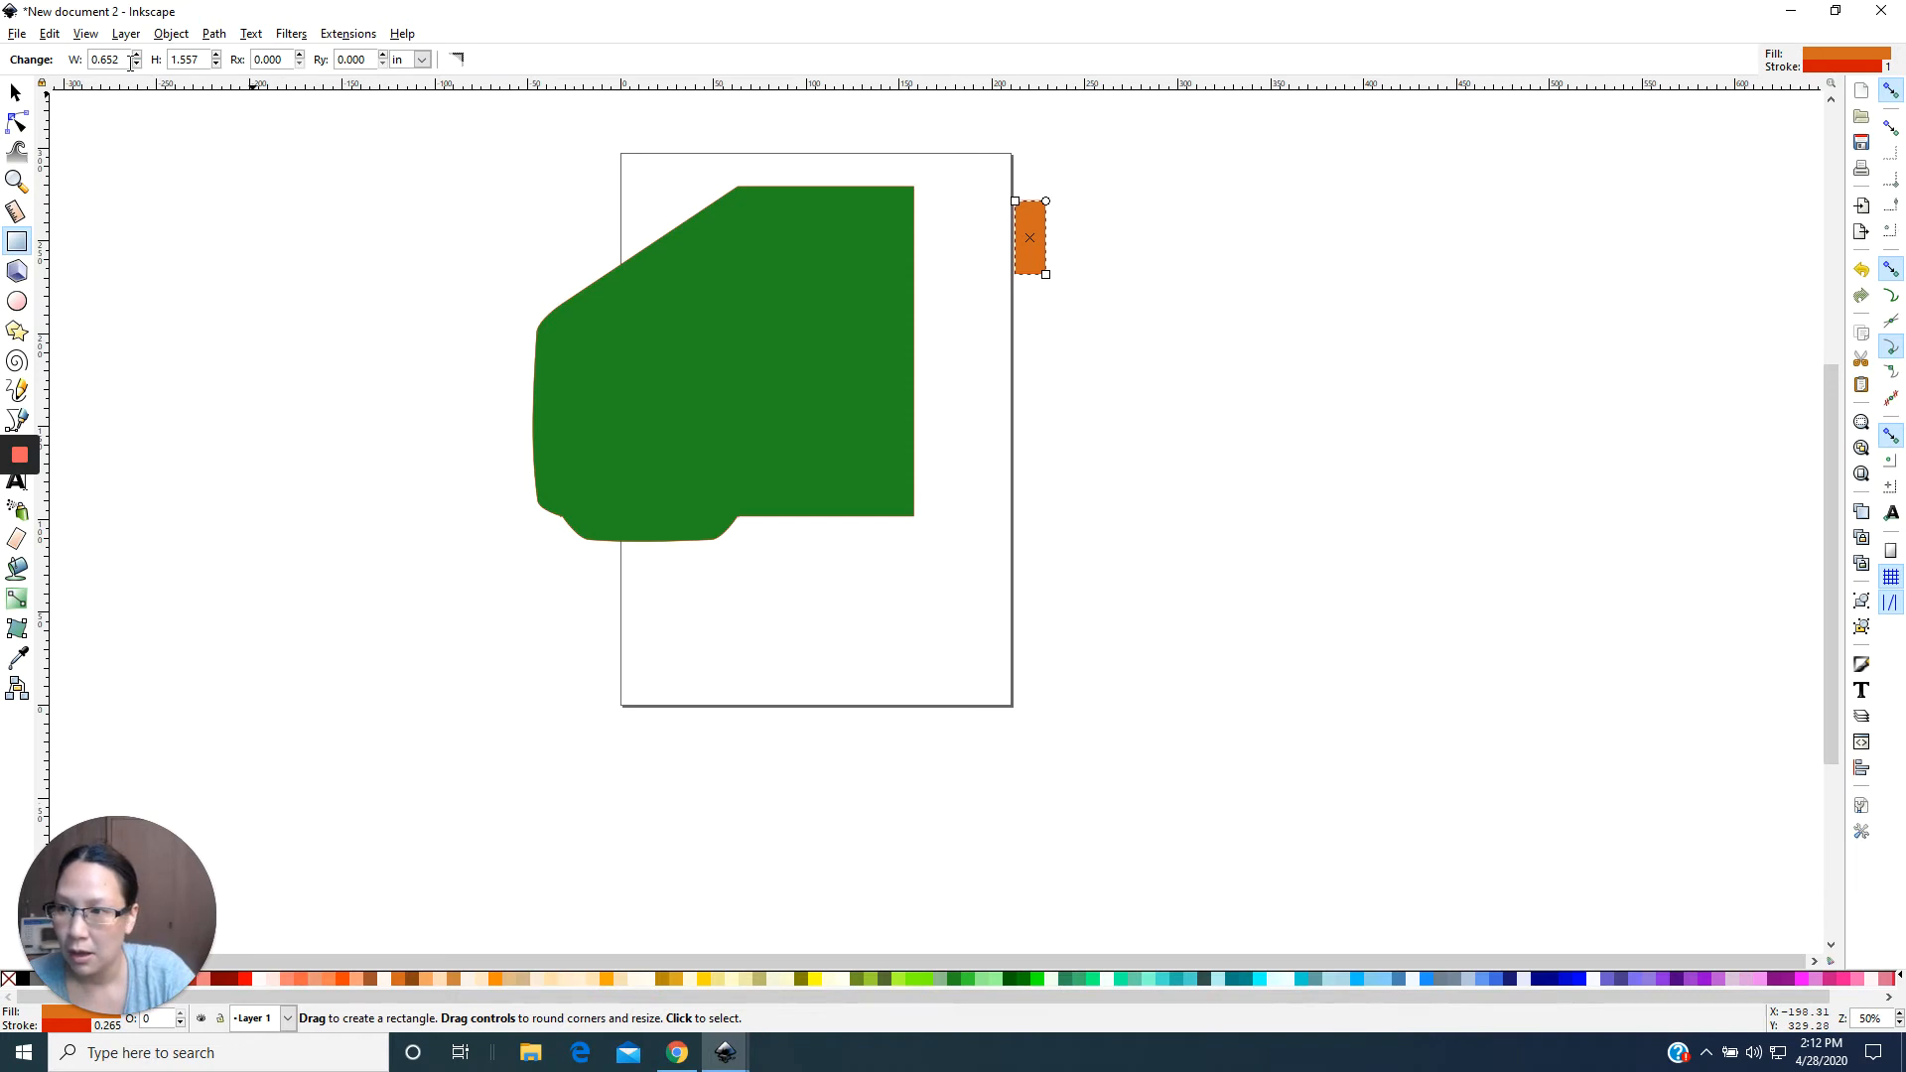
drag(130, 64, 4, 57)
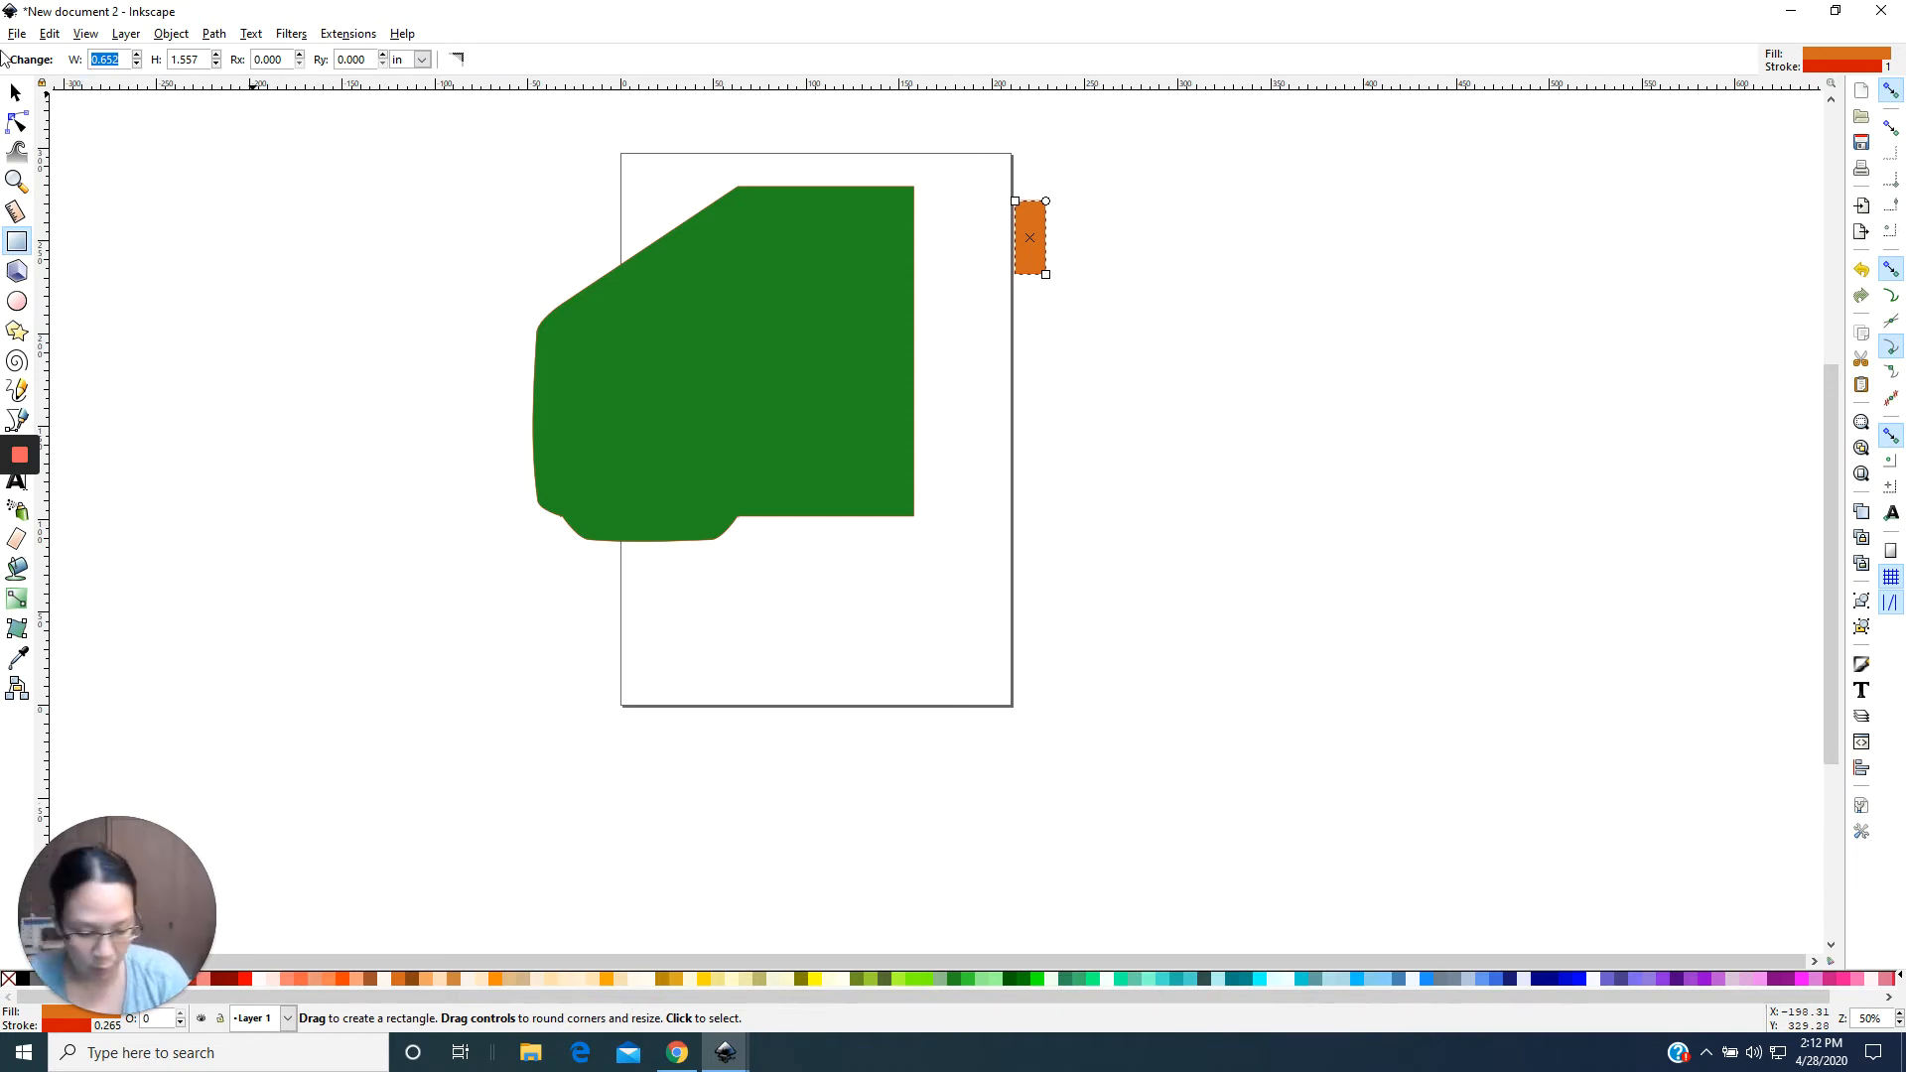
text(0.)
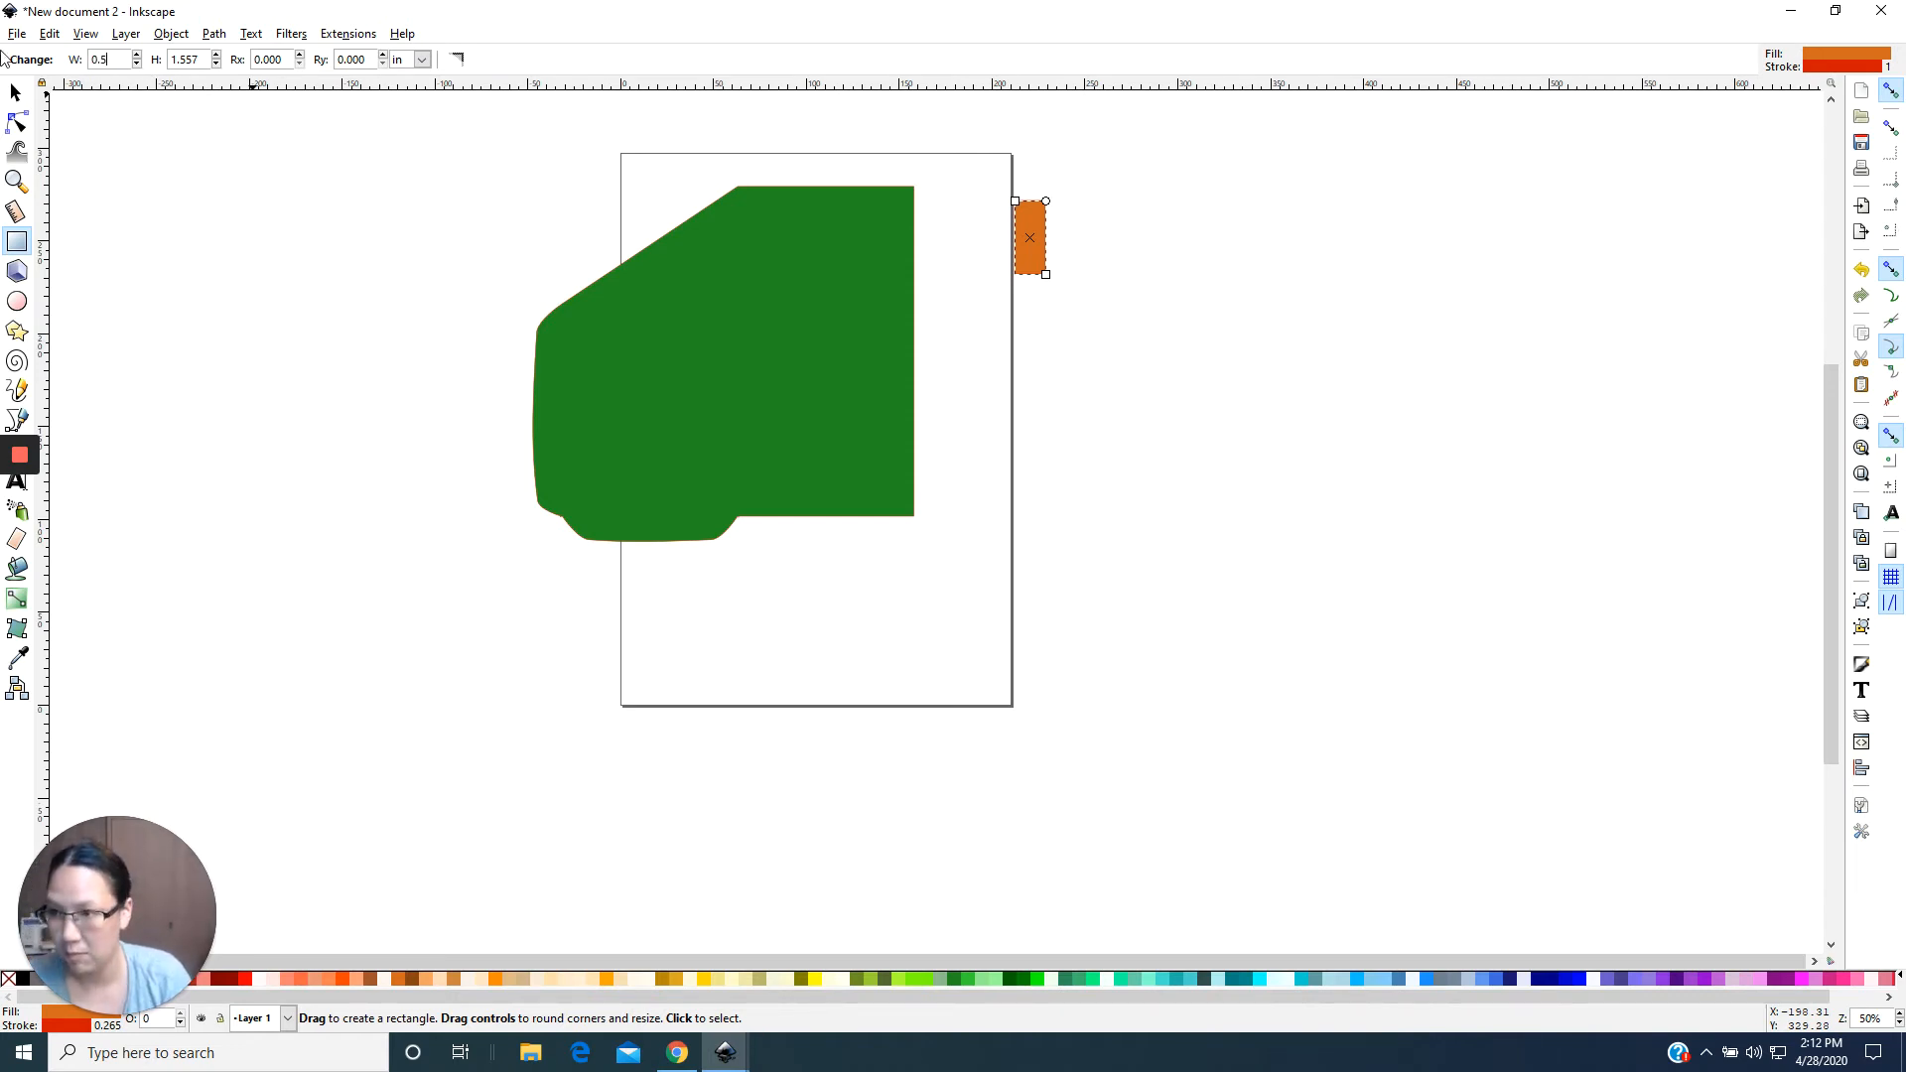
key(Tab)
text(1)
key(Return)
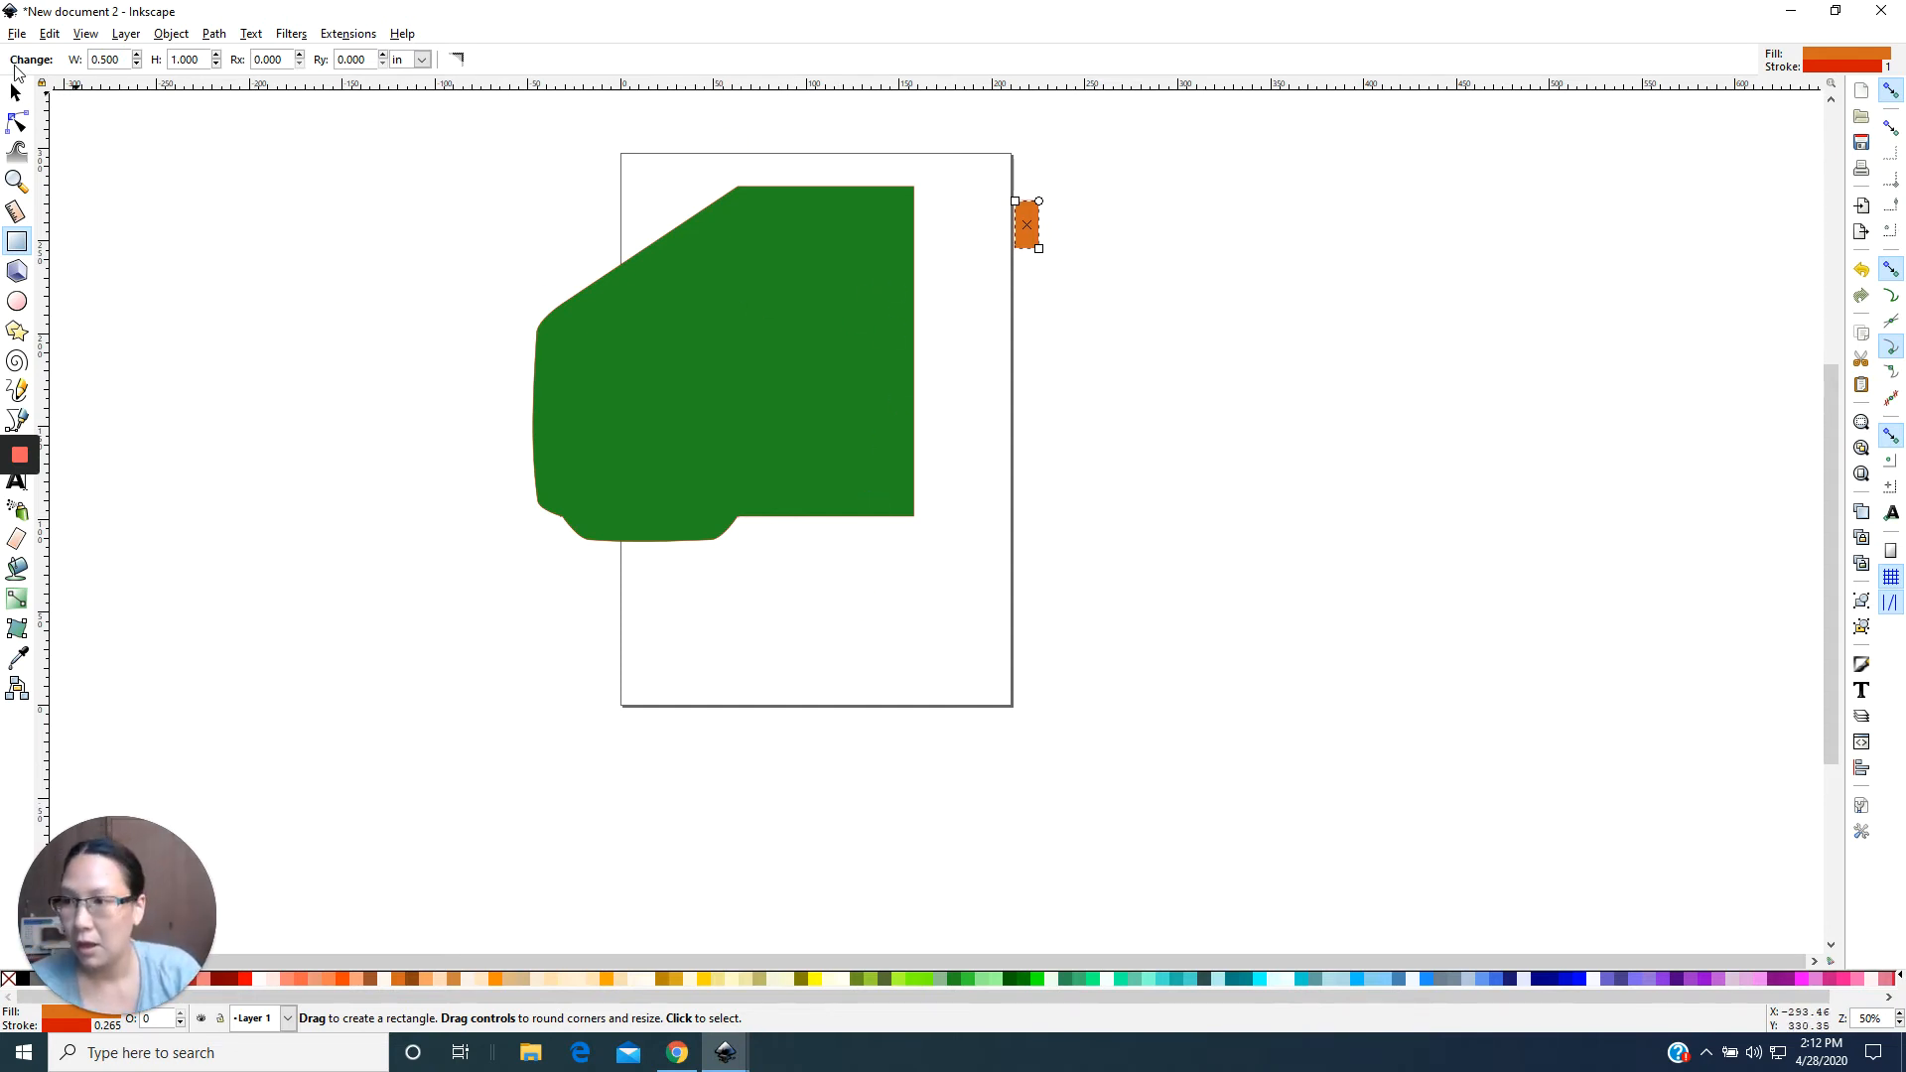
Copy the small orange rectangle and paste three copies into the empty area beside the page.
click(16, 92)
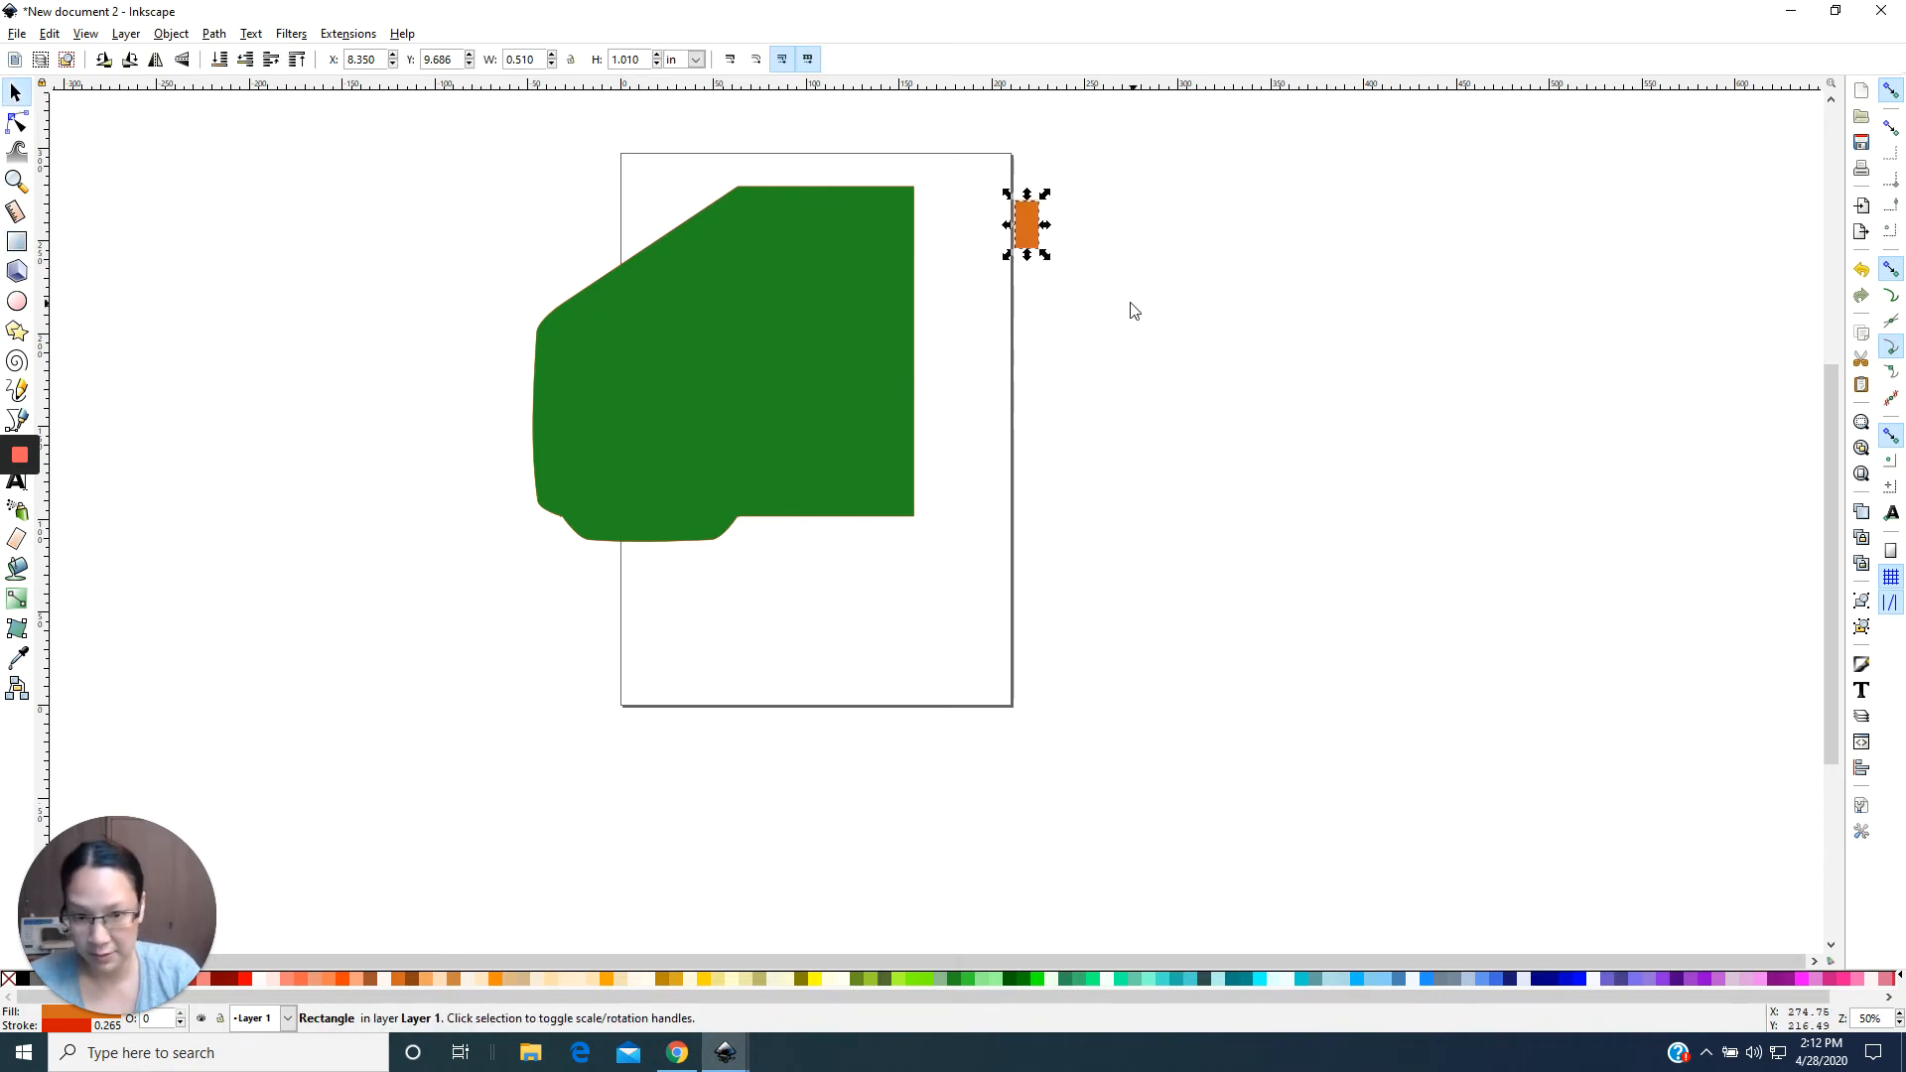
key(ctrl+c)
key(ctrl+v)
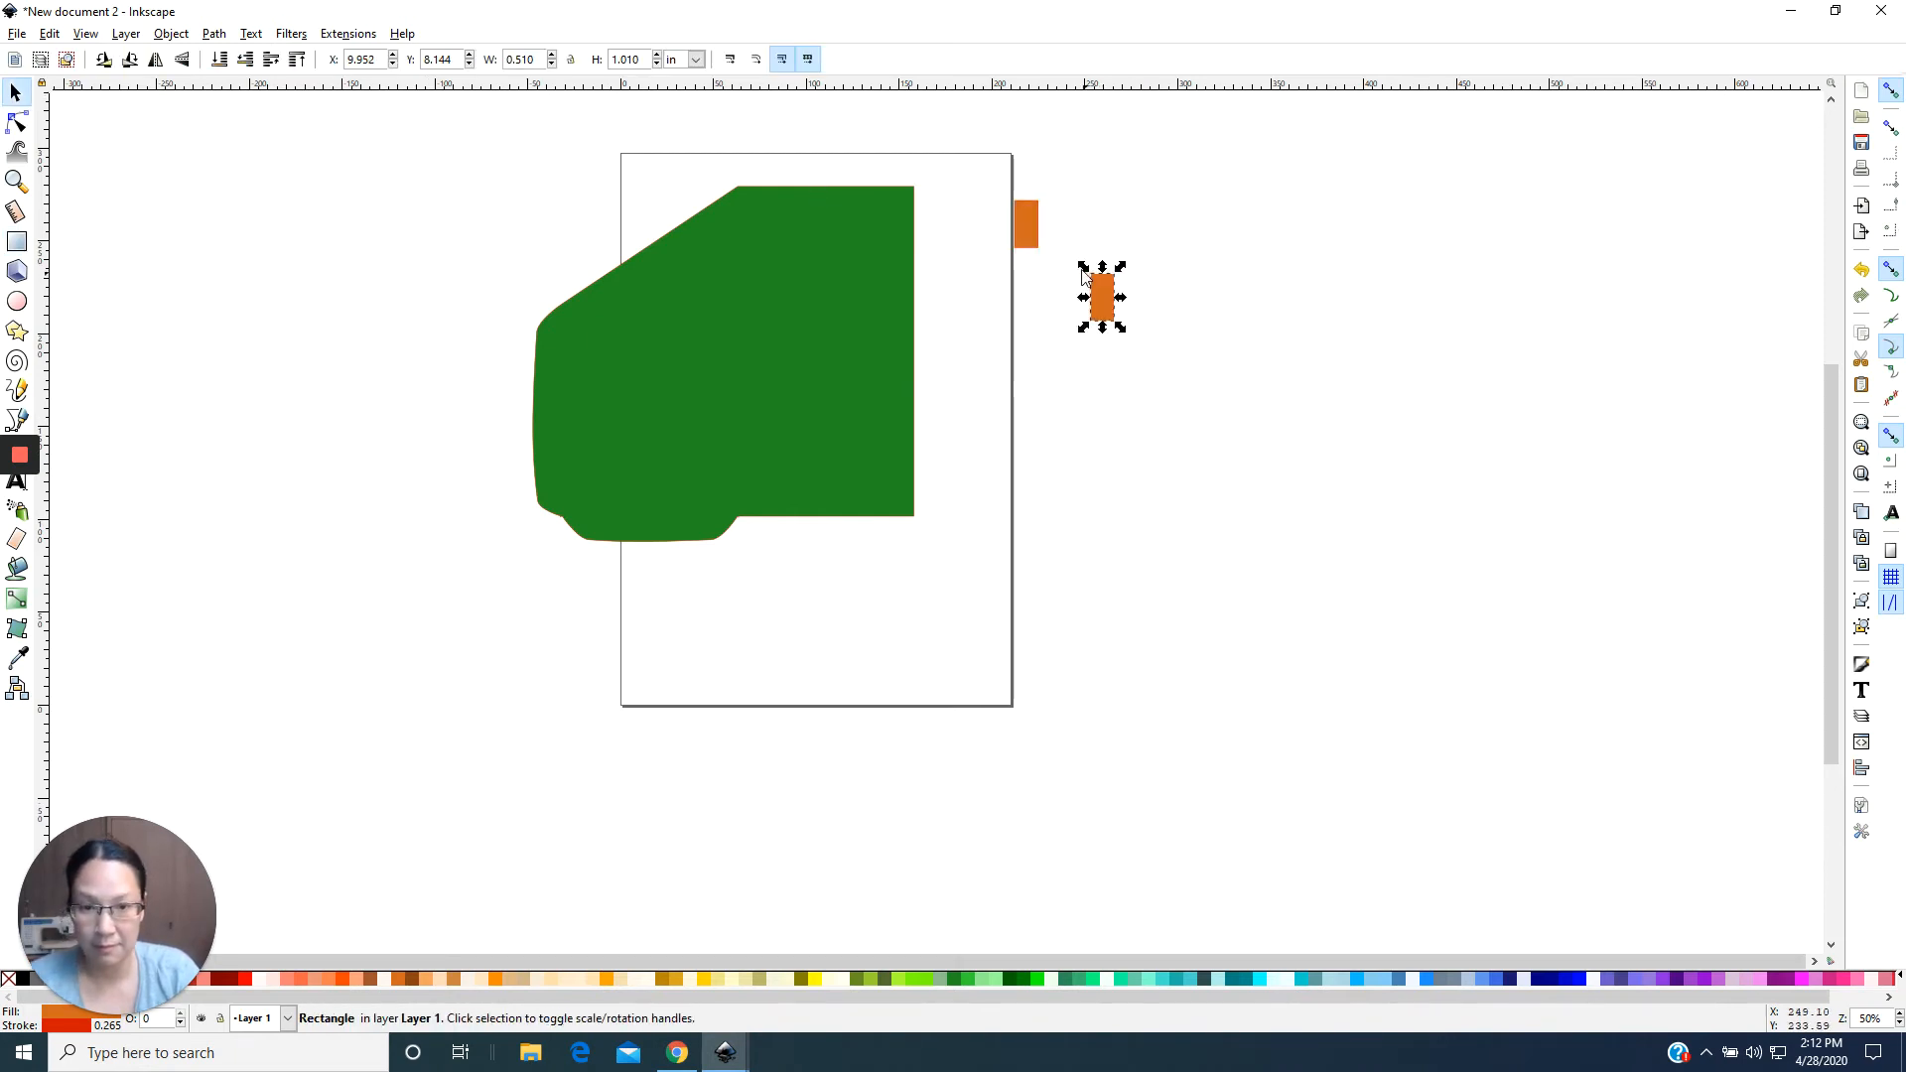
right_click(1029, 228)
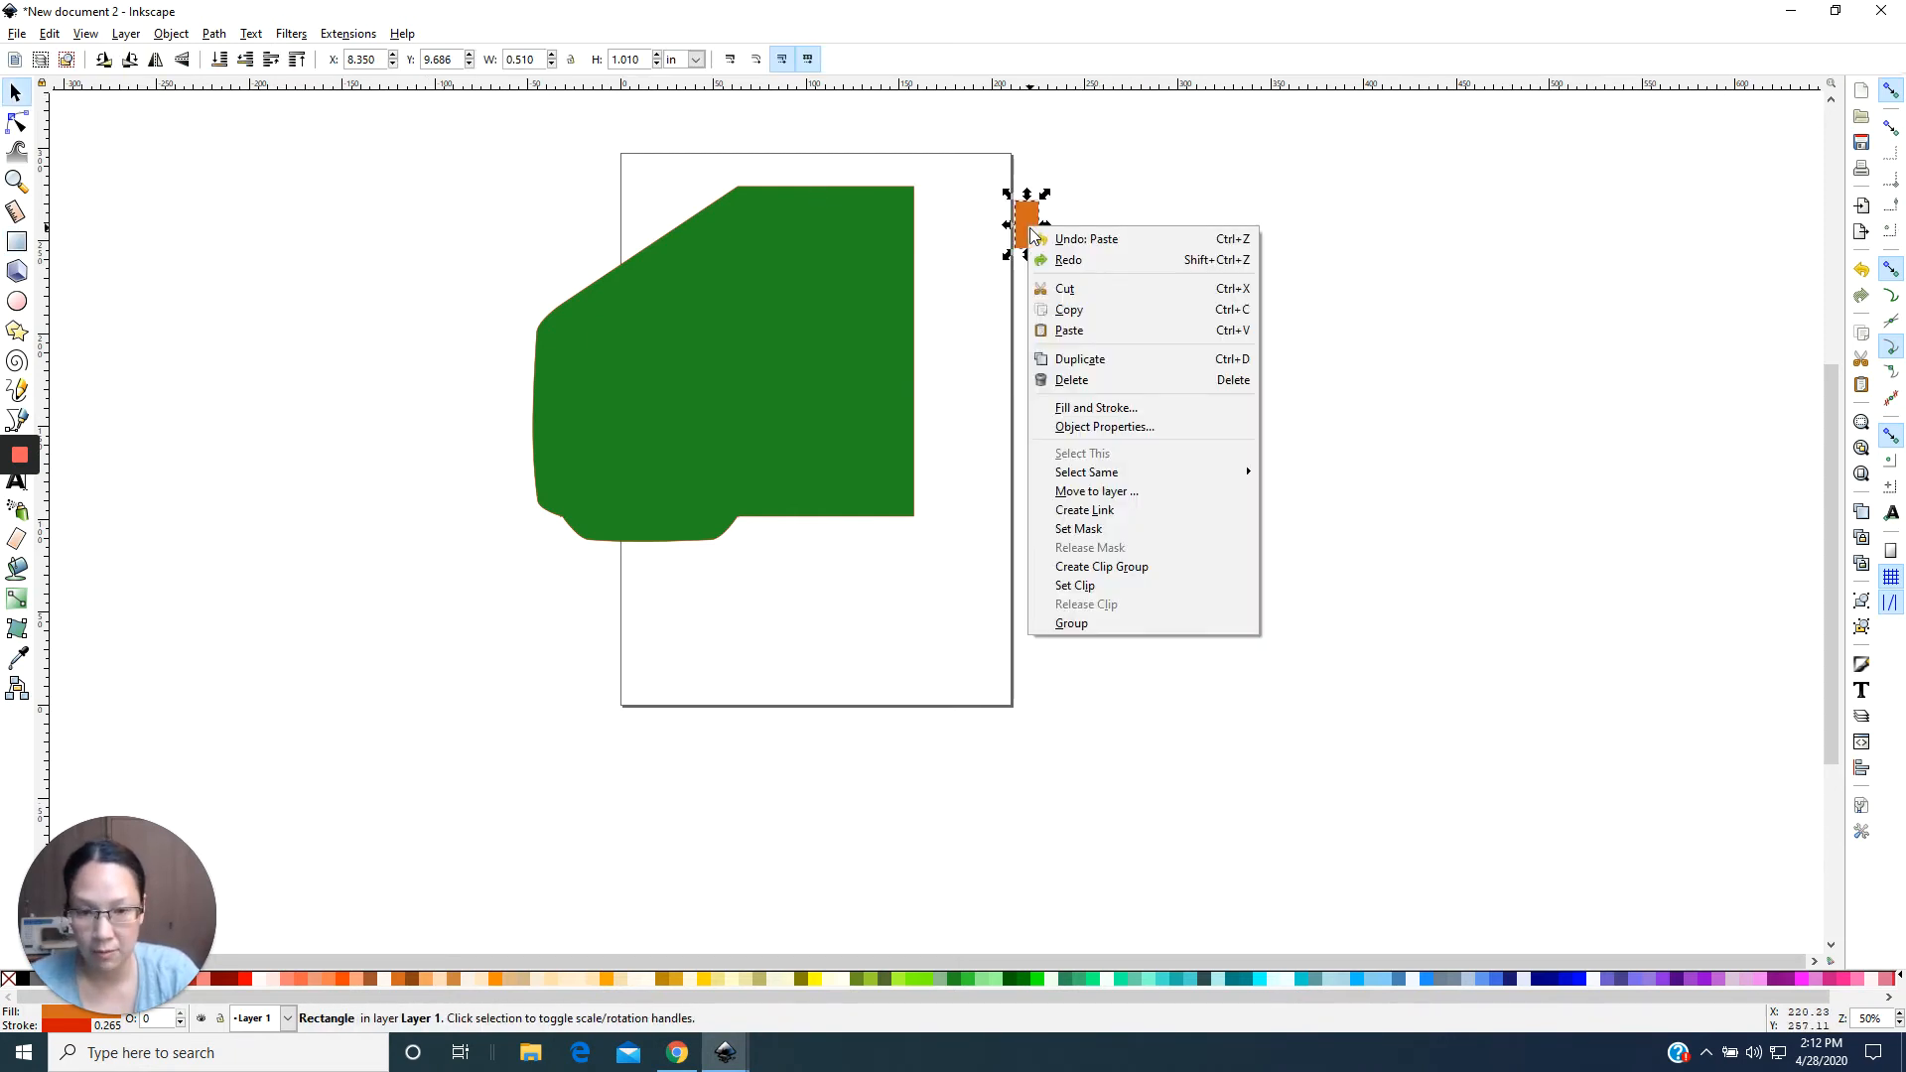
click(1290, 374)
click(1236, 349)
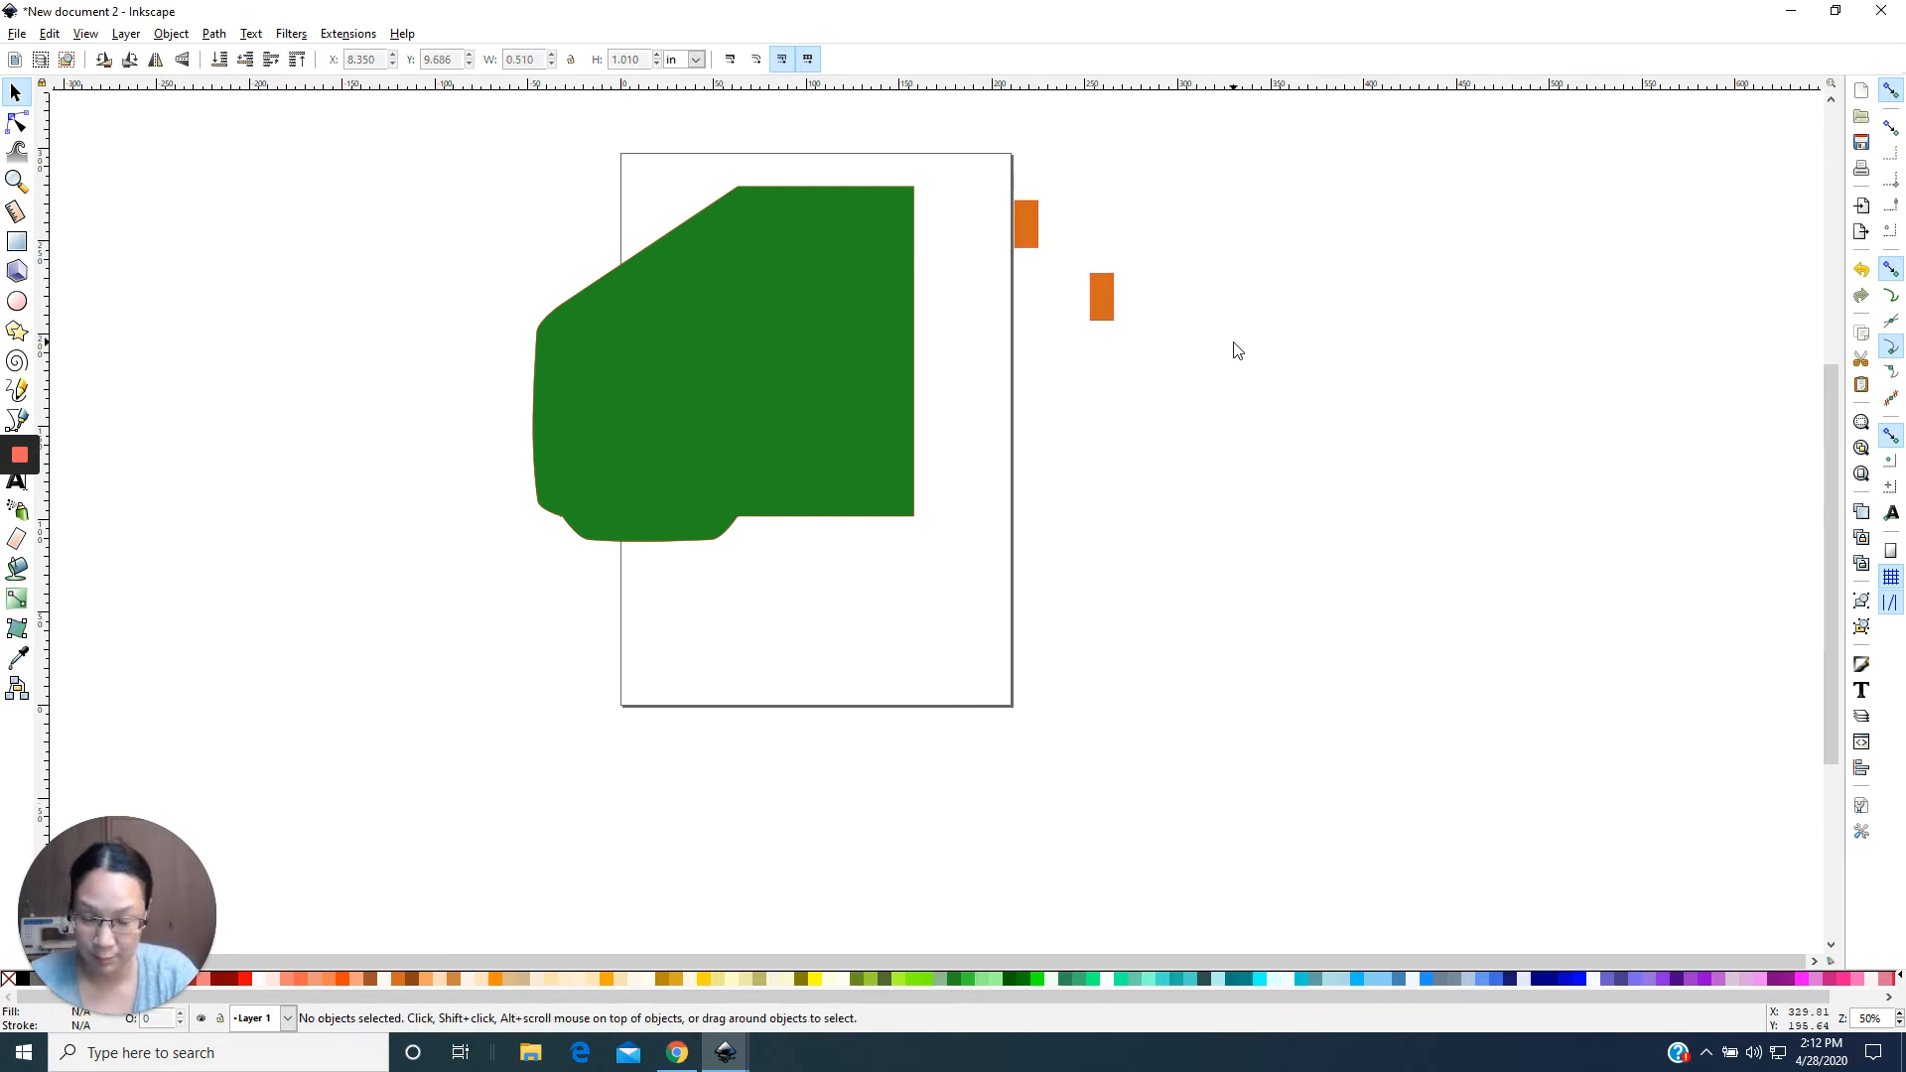
key(ctrl+v)
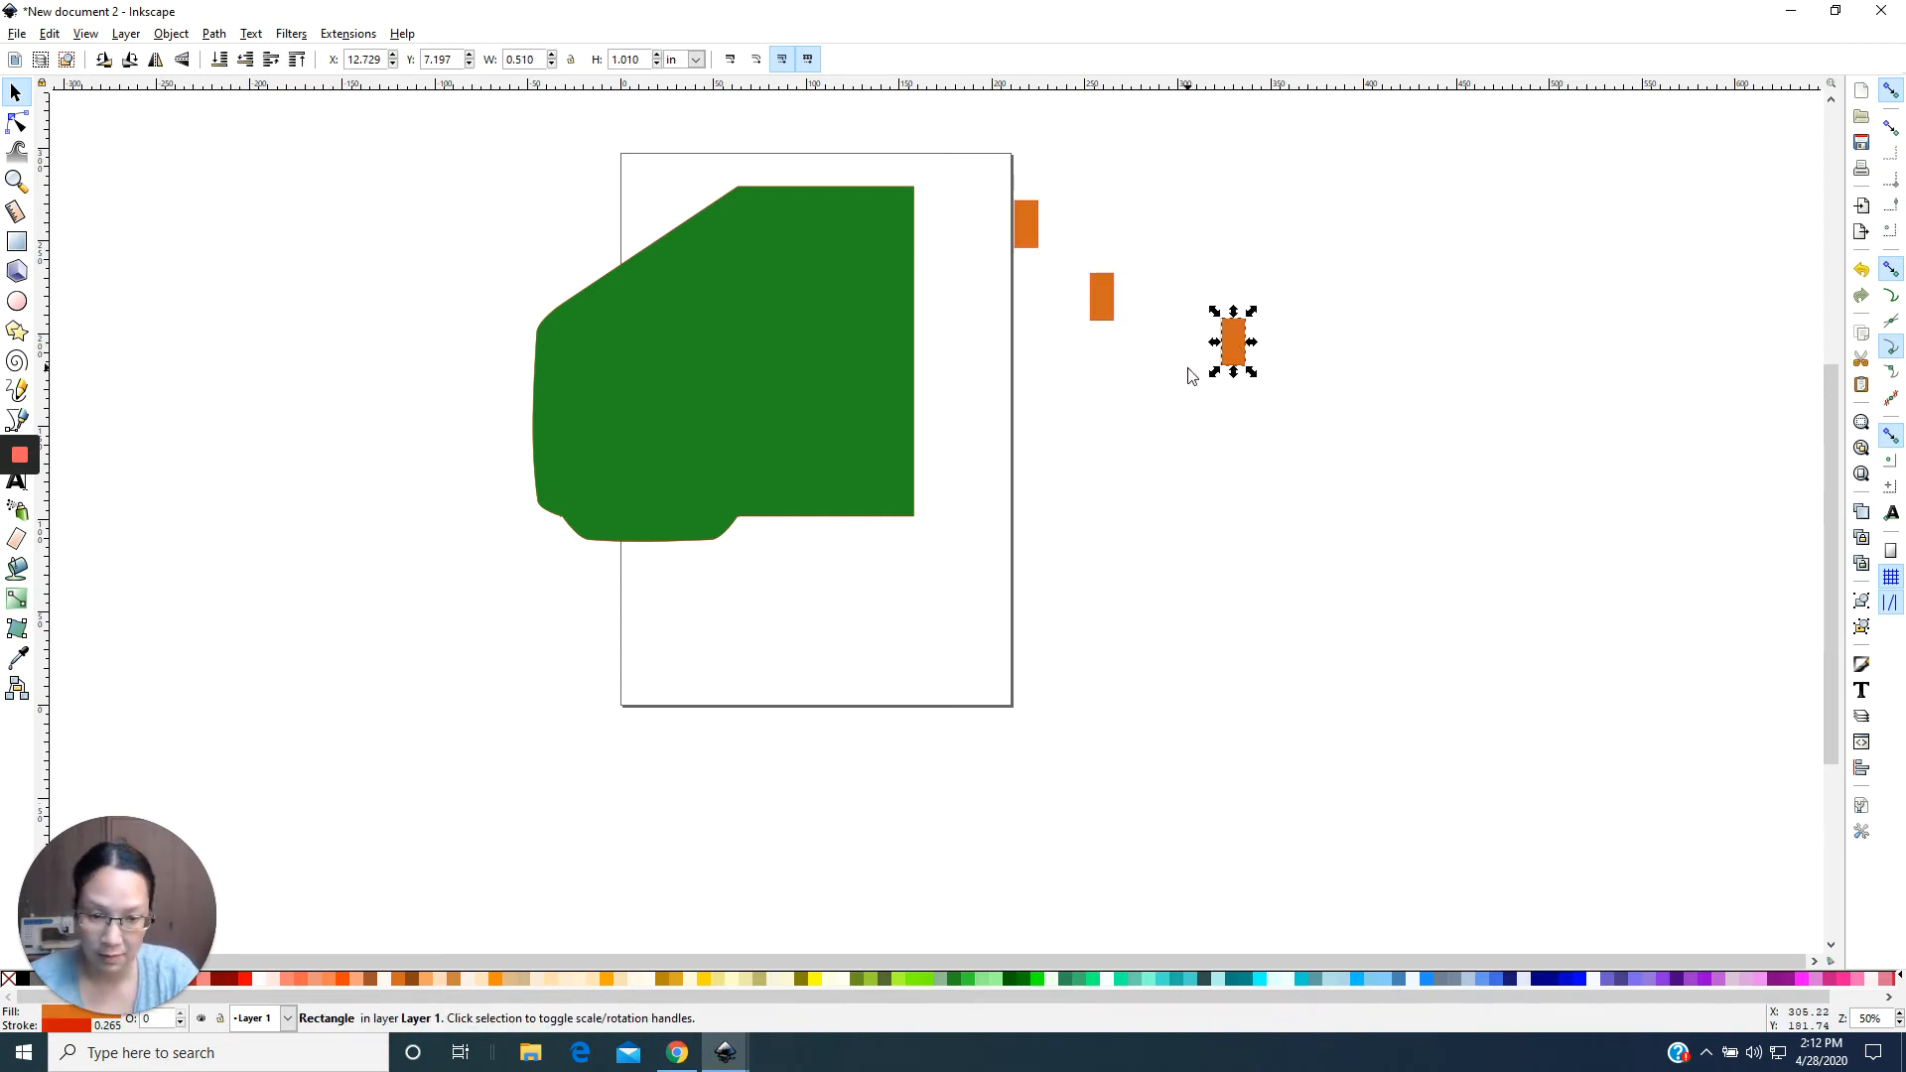
key(ctrl+v)
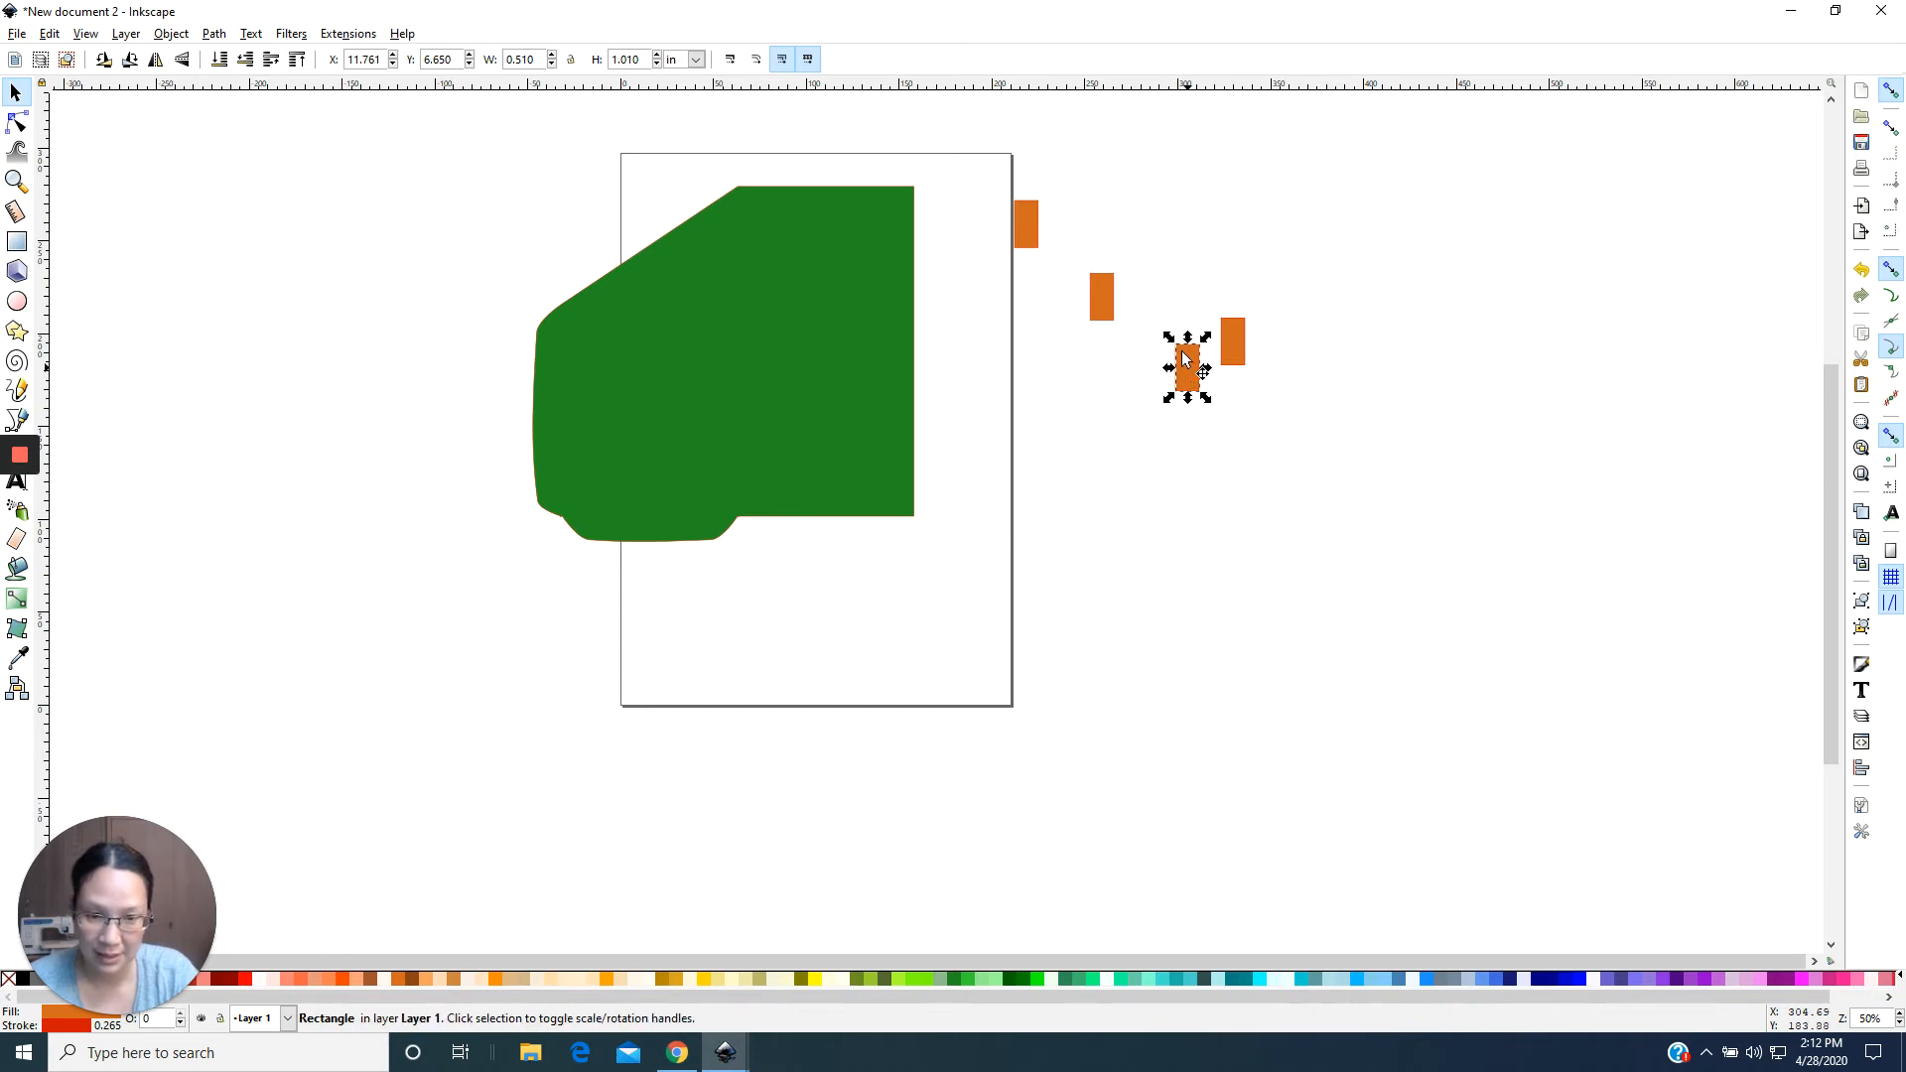
Paste more copies and snap all the orange rectangles corner to corner into one vertical column of seven.
drag(1100, 295, 1022, 277)
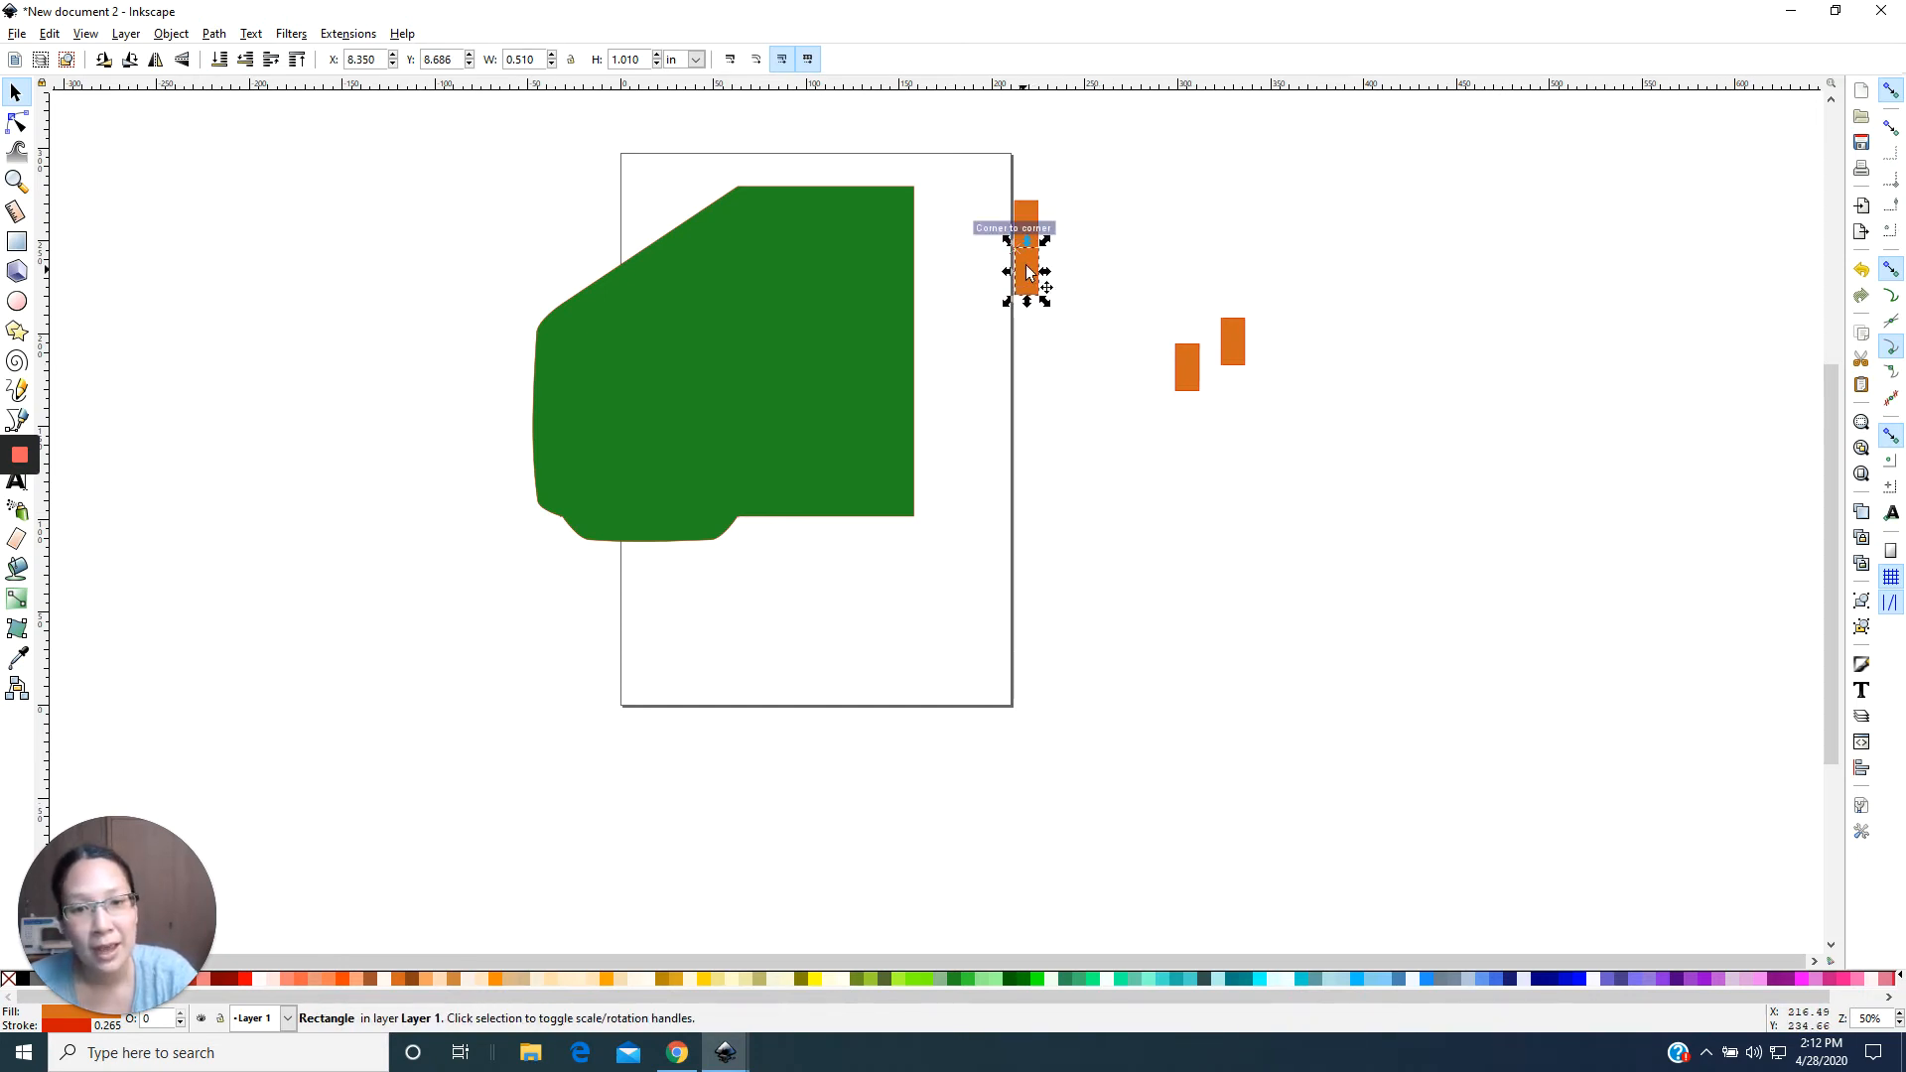
key(ctrl+v)
drag(1162, 318, 1020, 315)
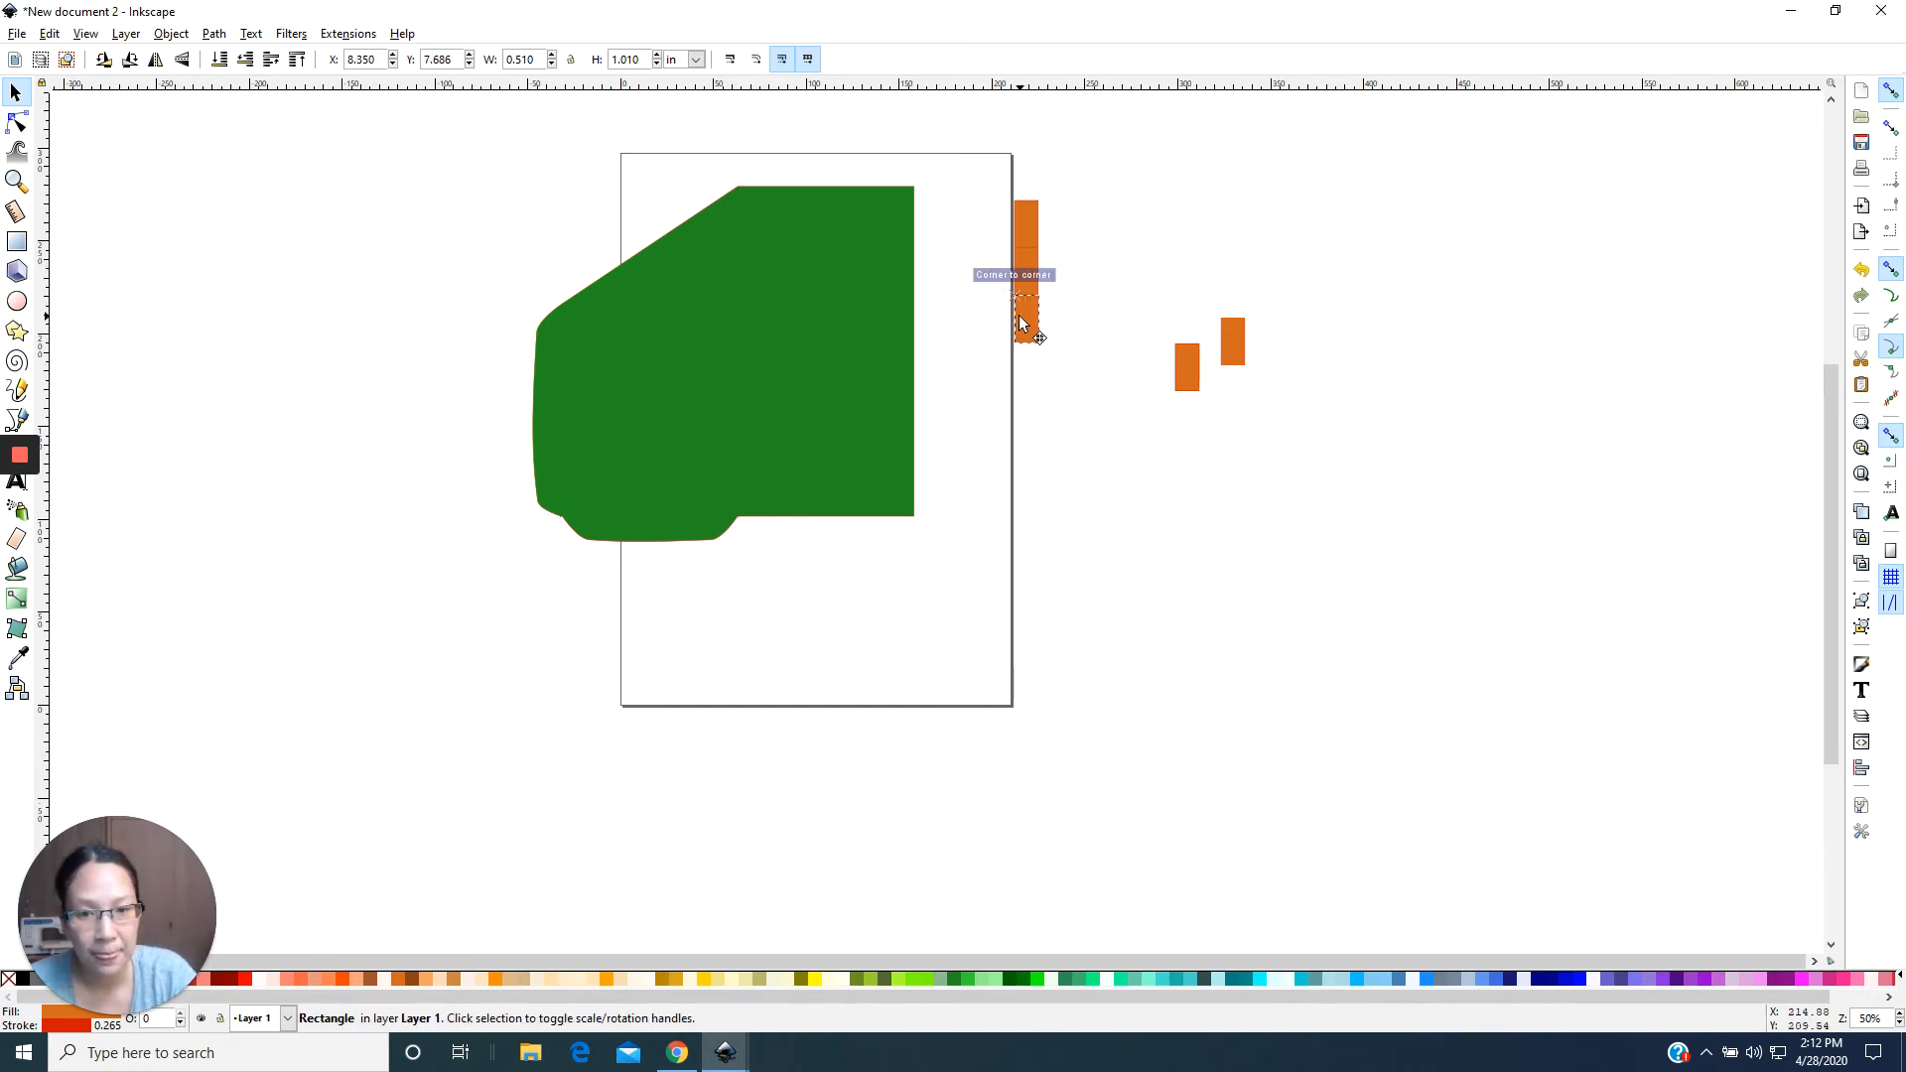
drag(1239, 337, 1038, 480)
drag(1188, 395, 1038, 536)
click(1347, 327)
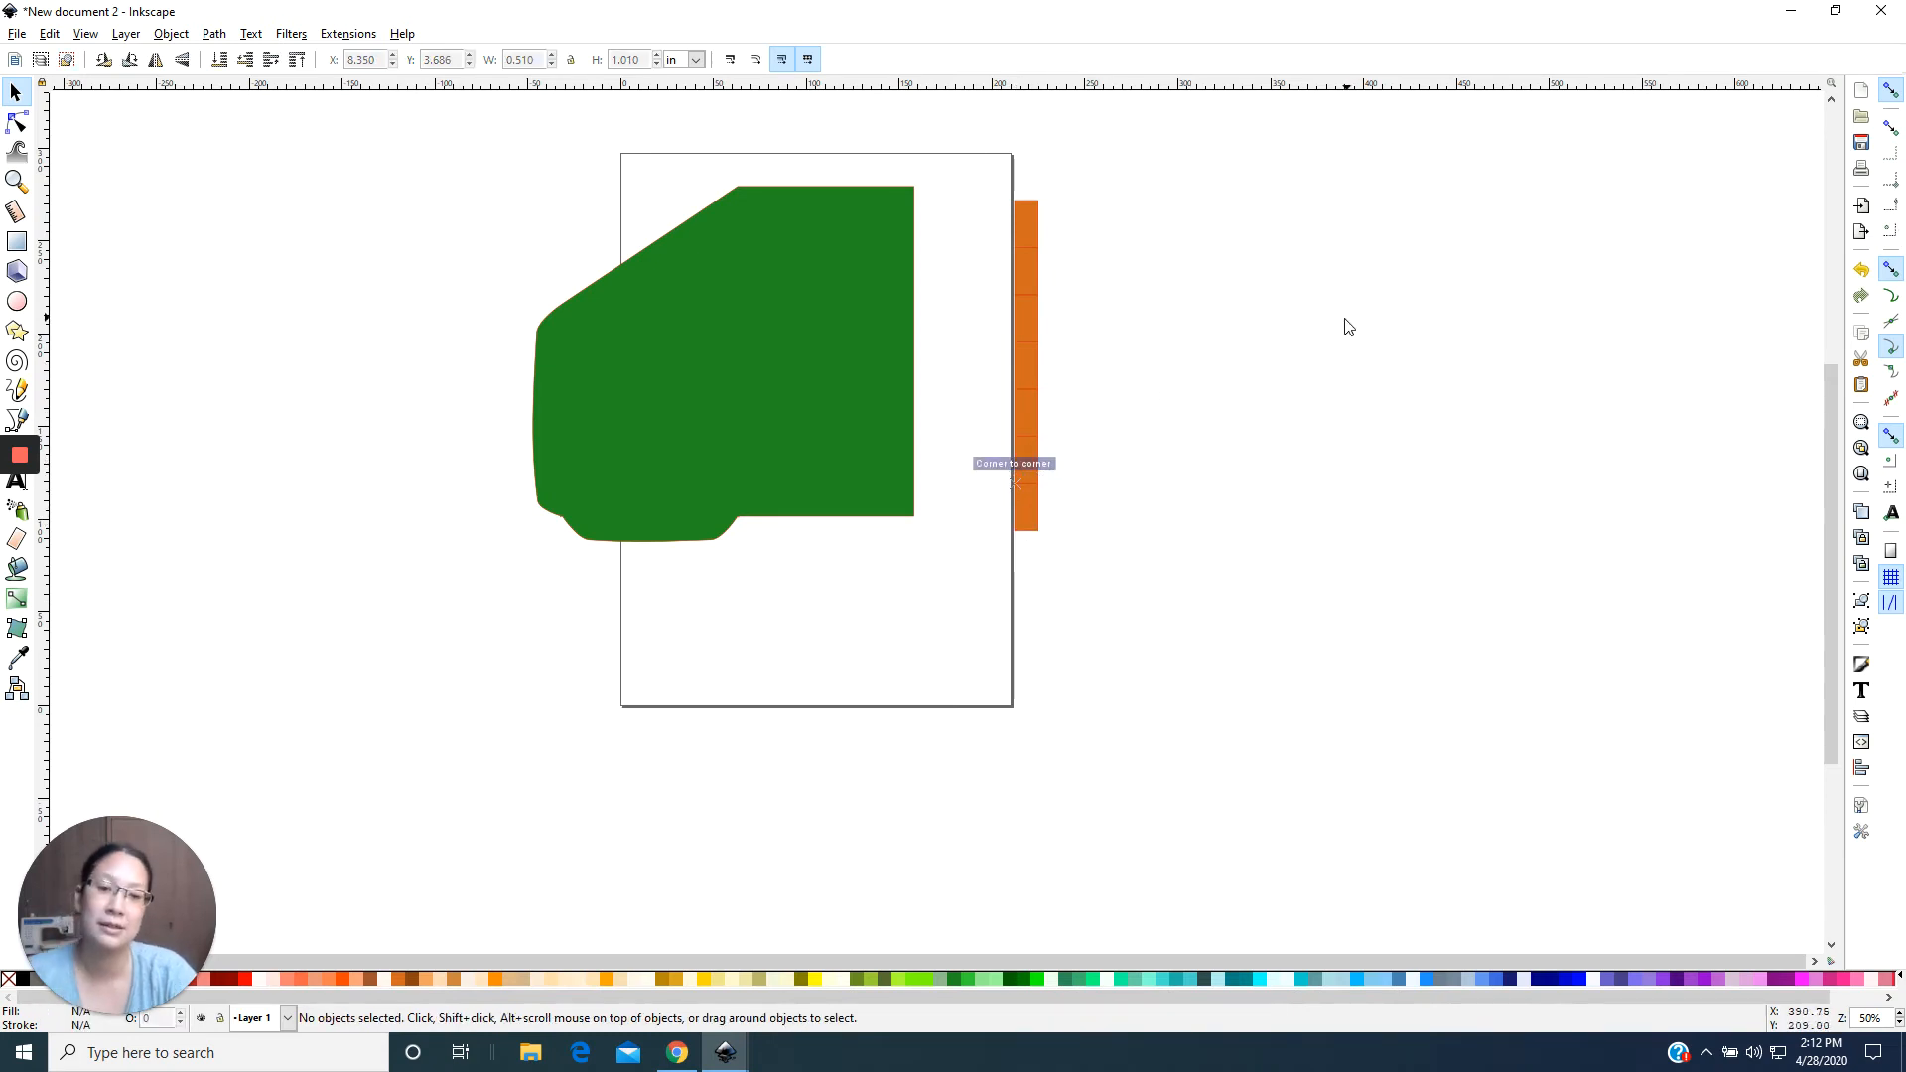
Fill the second rectangle in the column with pale turquoise and the third with dark teal.
click(1038, 280)
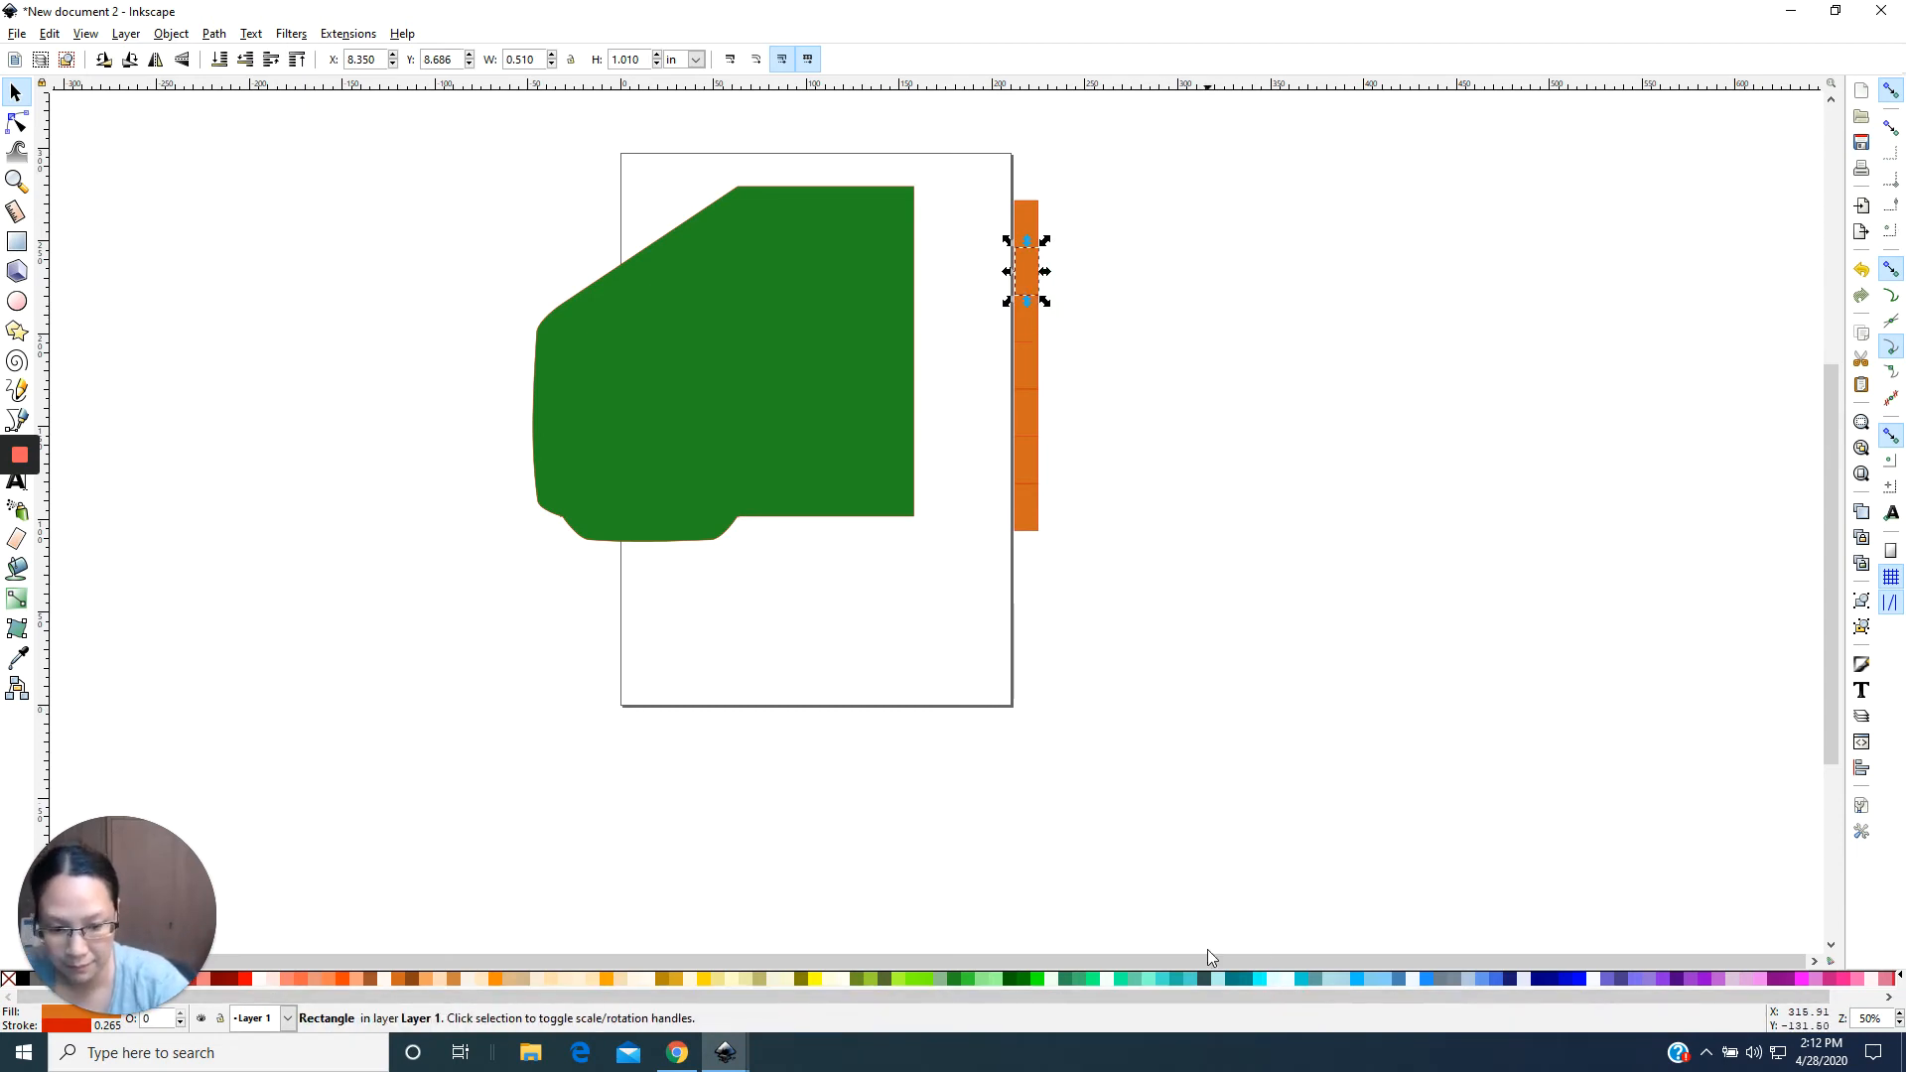
click(1211, 980)
click(1026, 317)
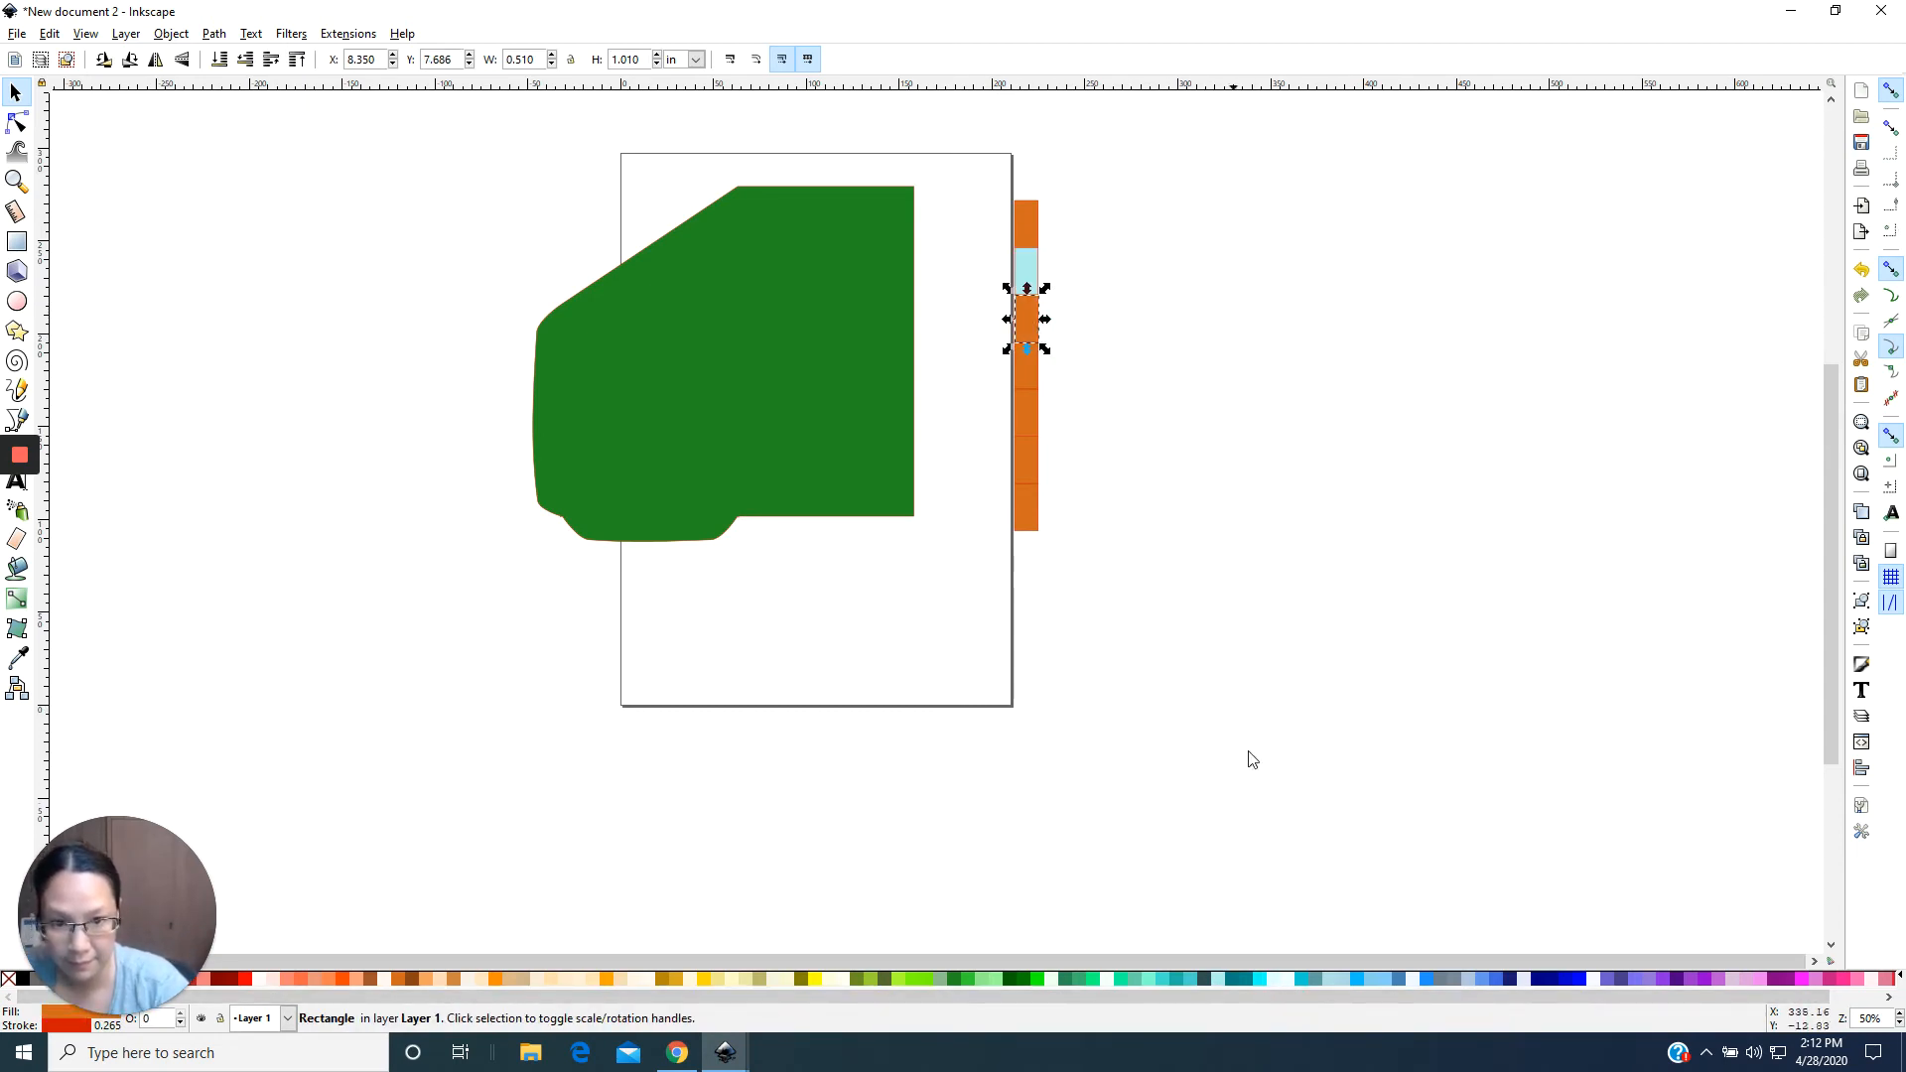
click(1247, 980)
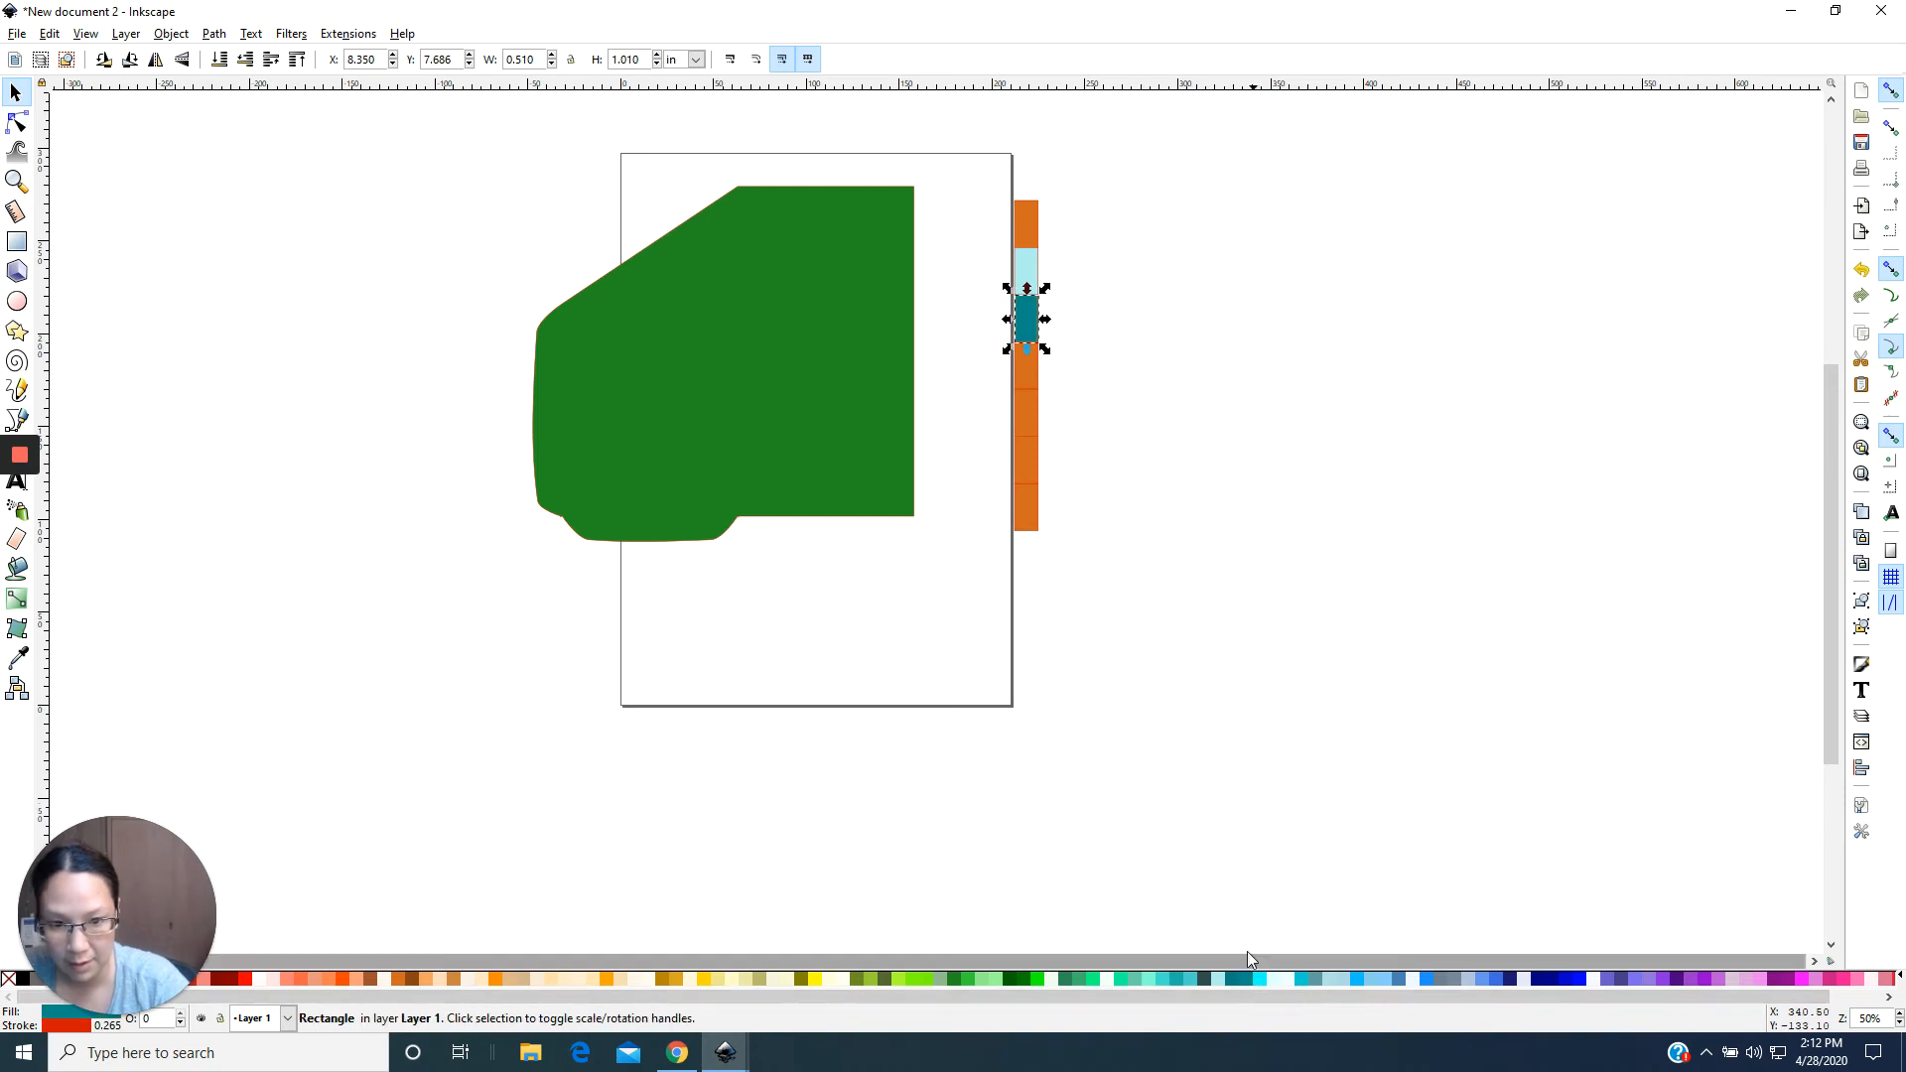
click(1022, 371)
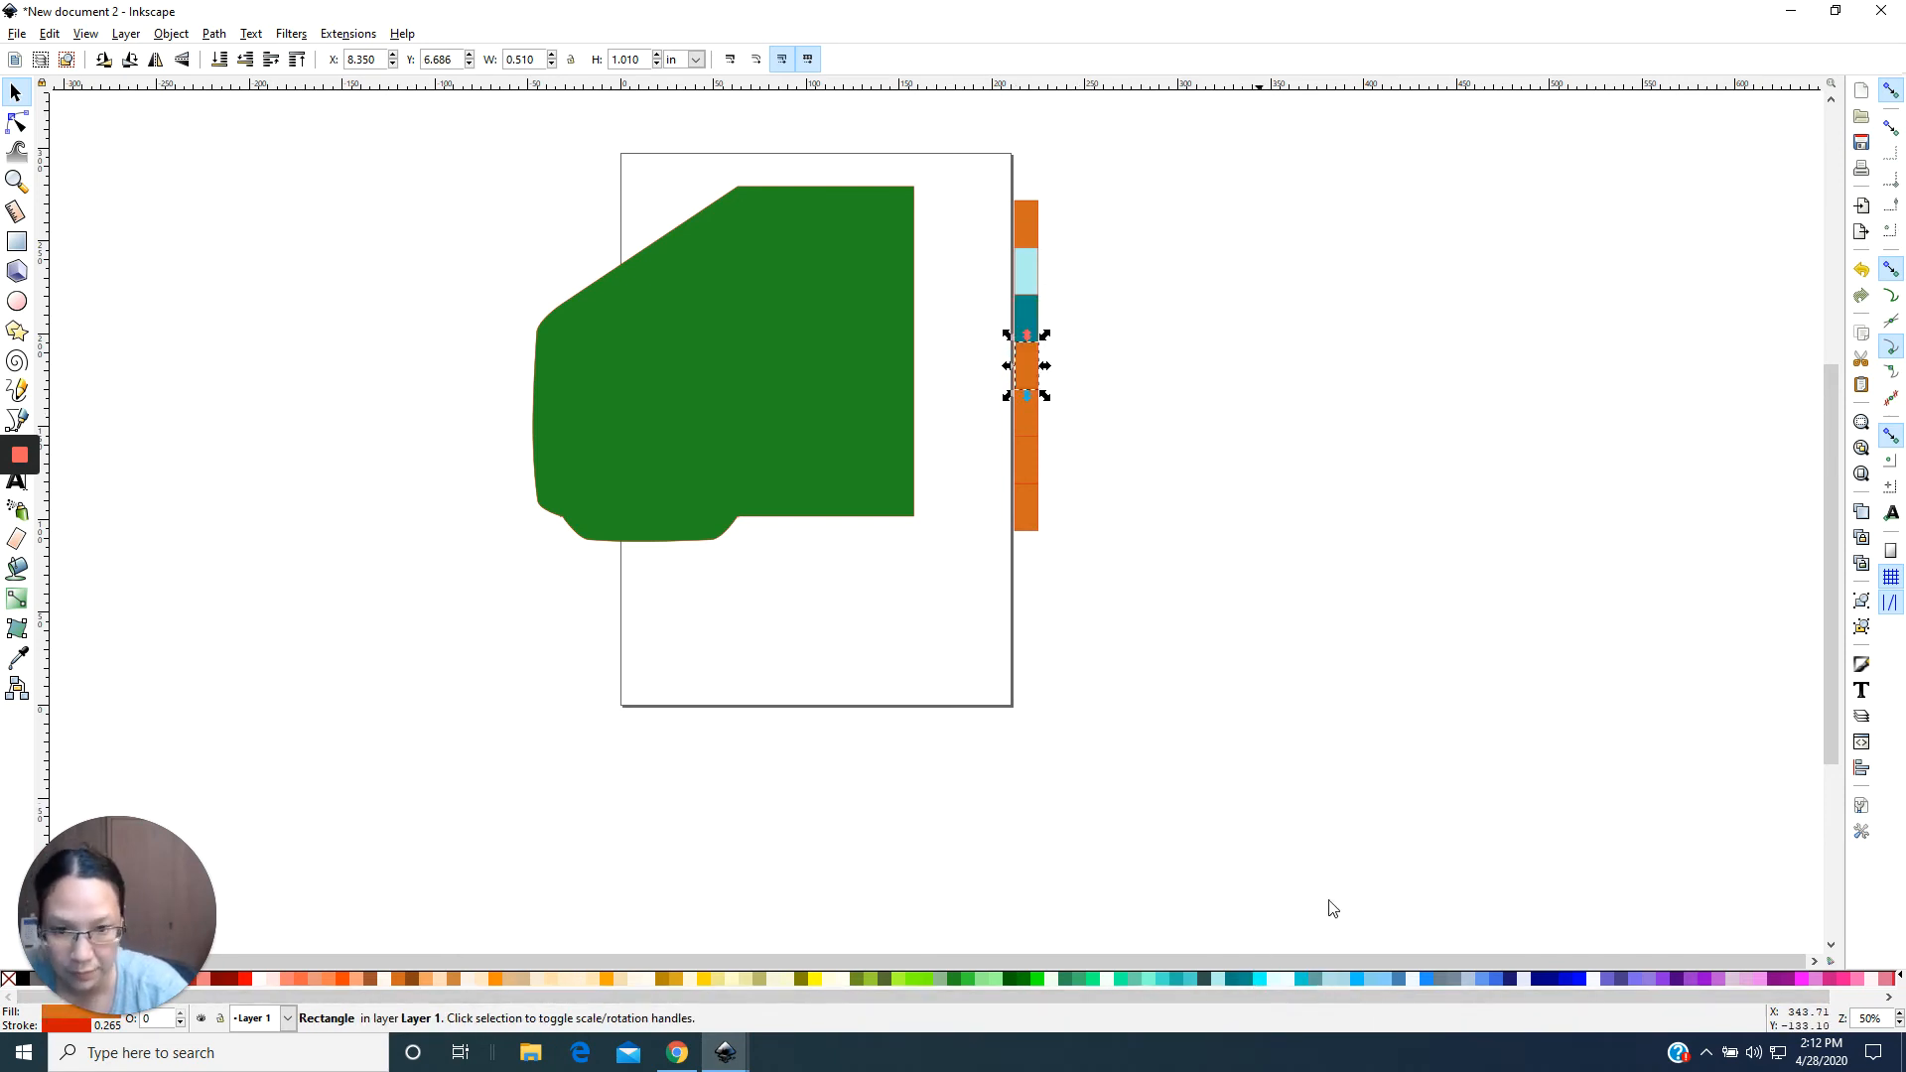
Remove the stroke paint from the pale turquoise rectangle and restore its flat color stroke.
click(1032, 265)
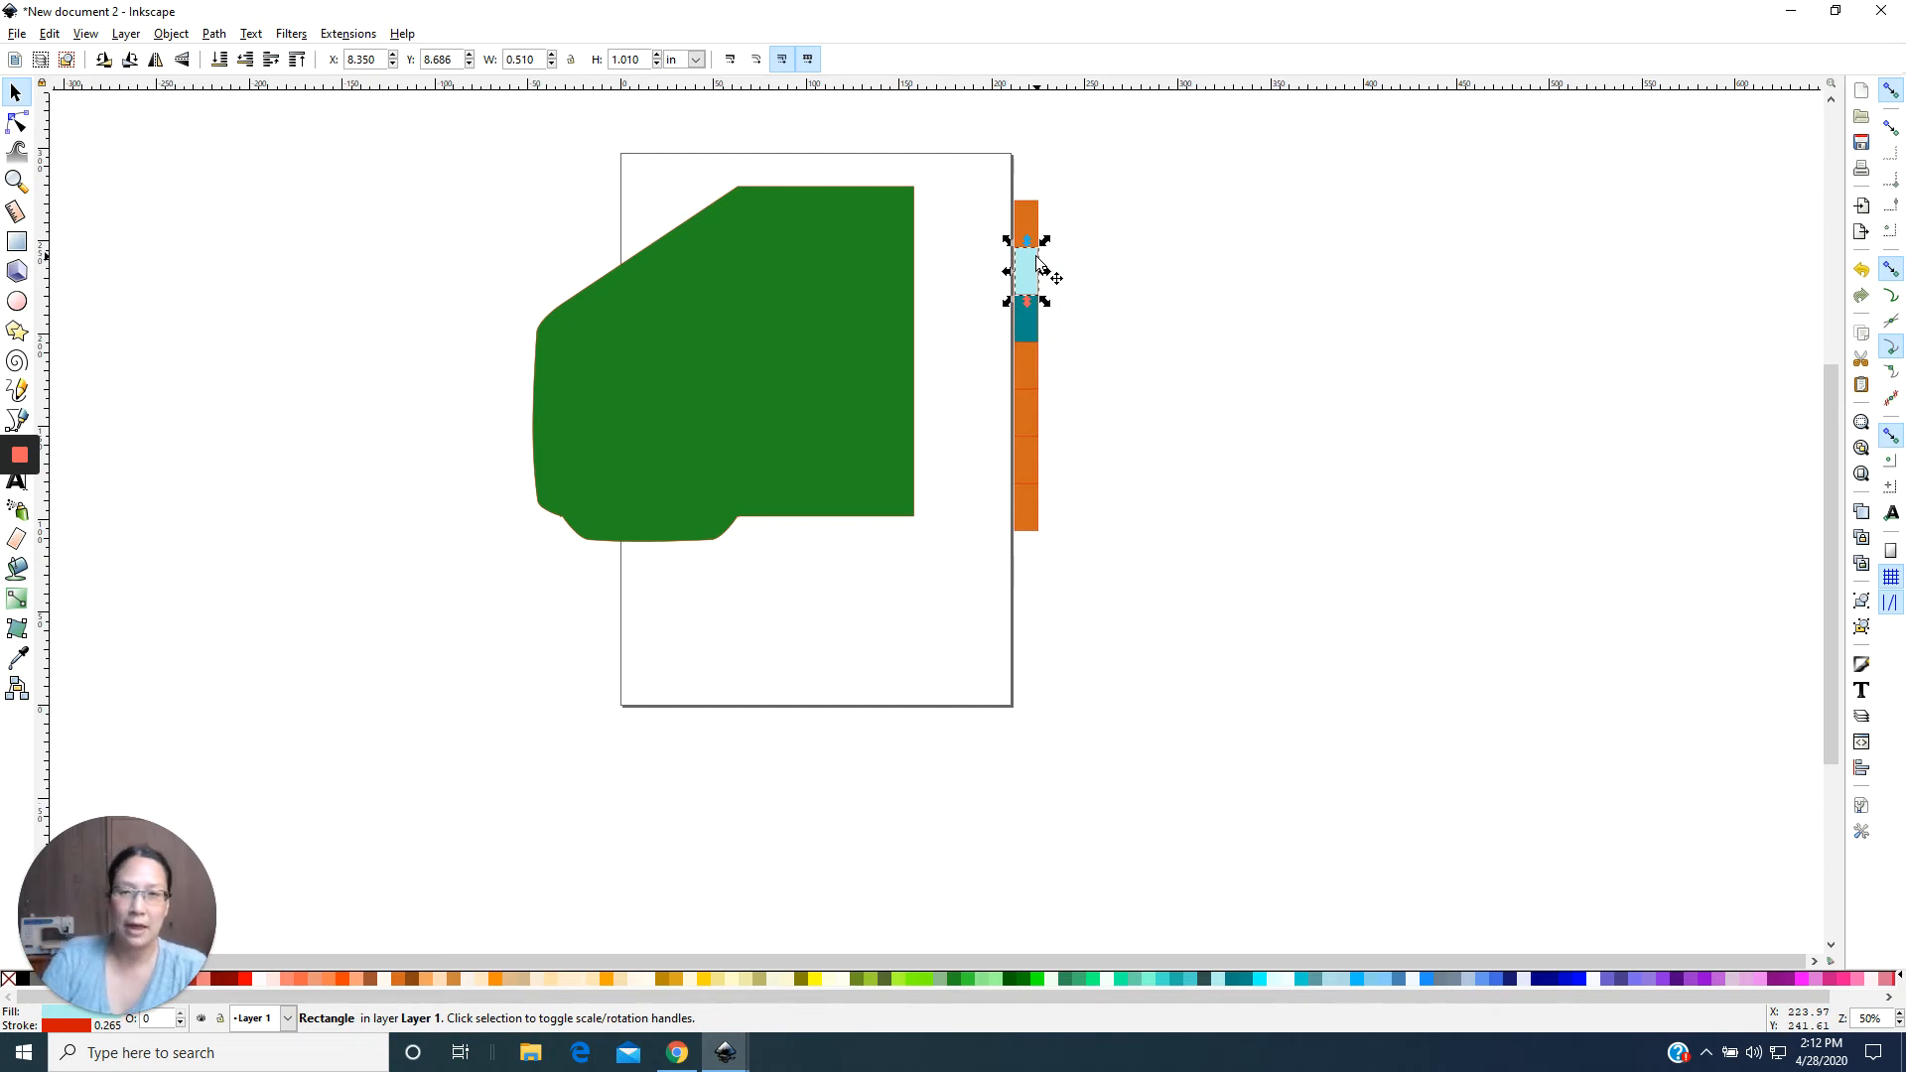
click(1861, 664)
click(1608, 121)
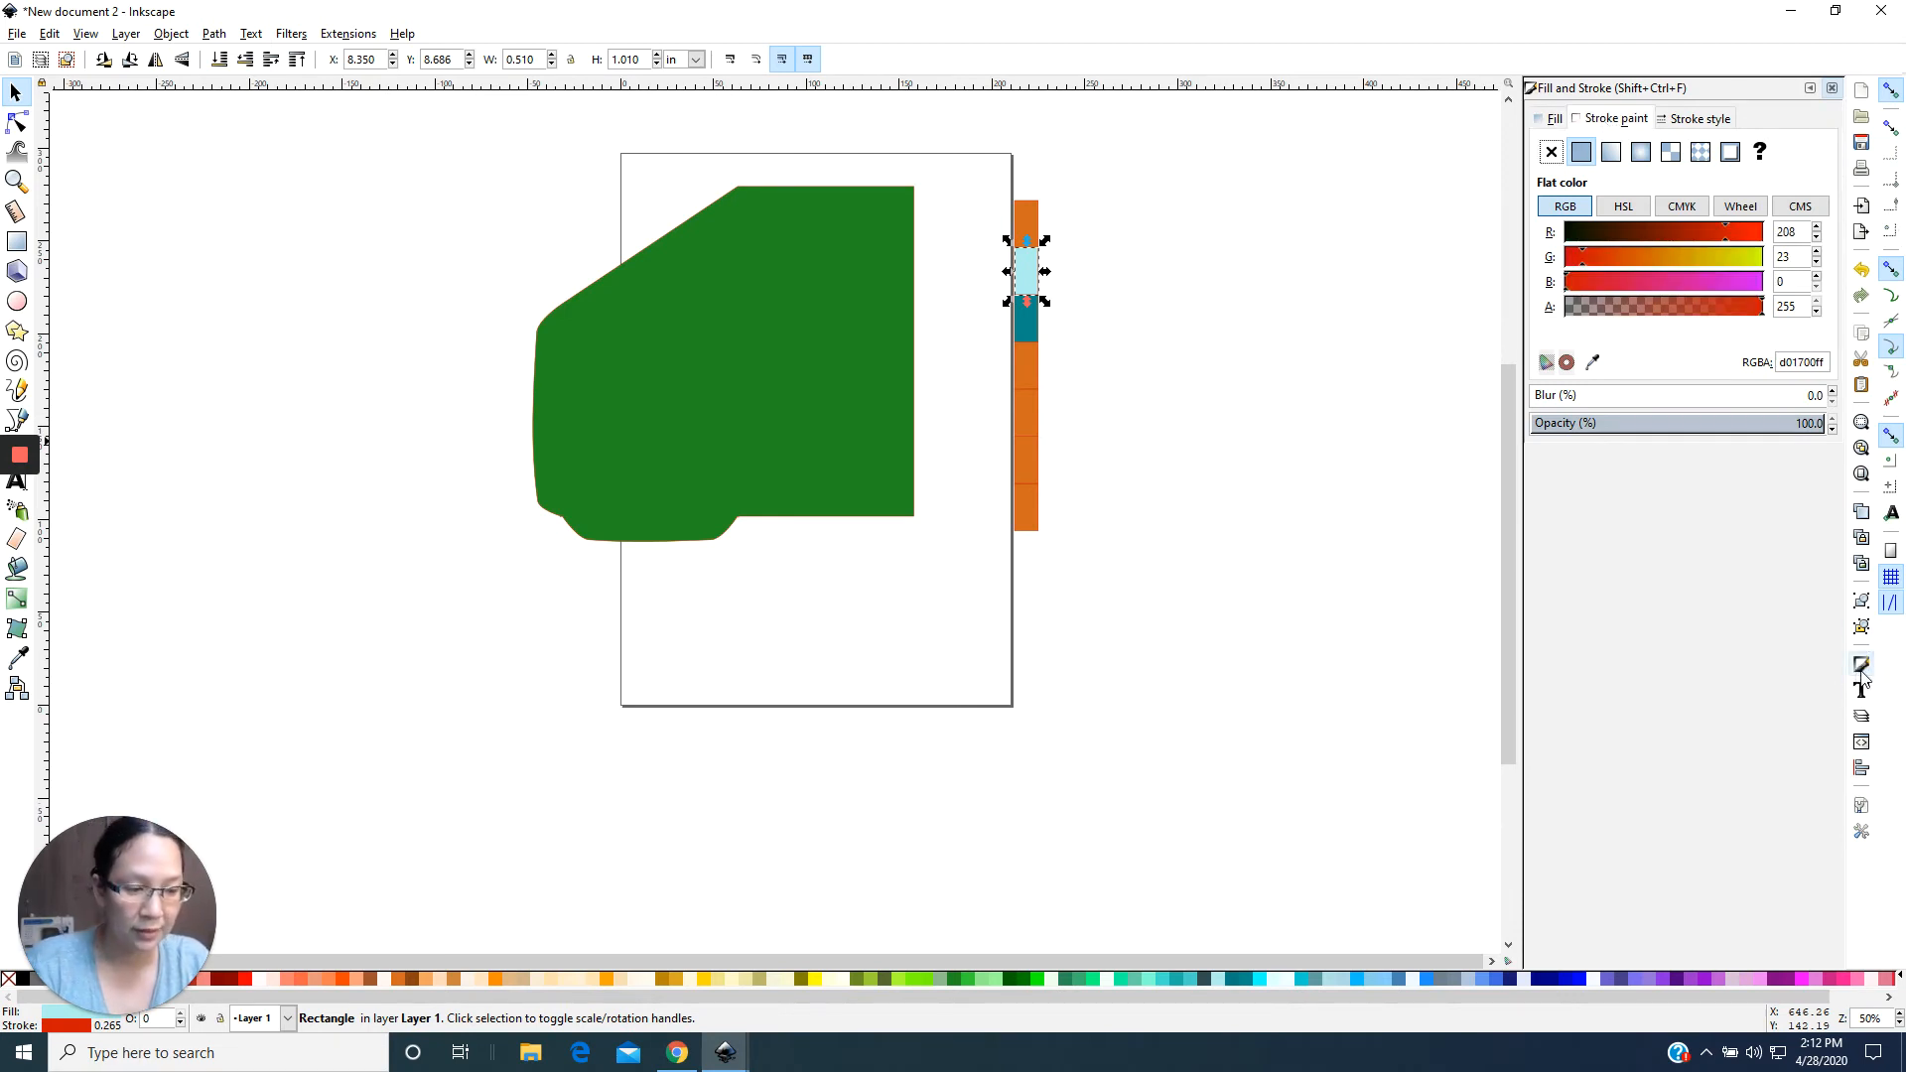
click(1581, 154)
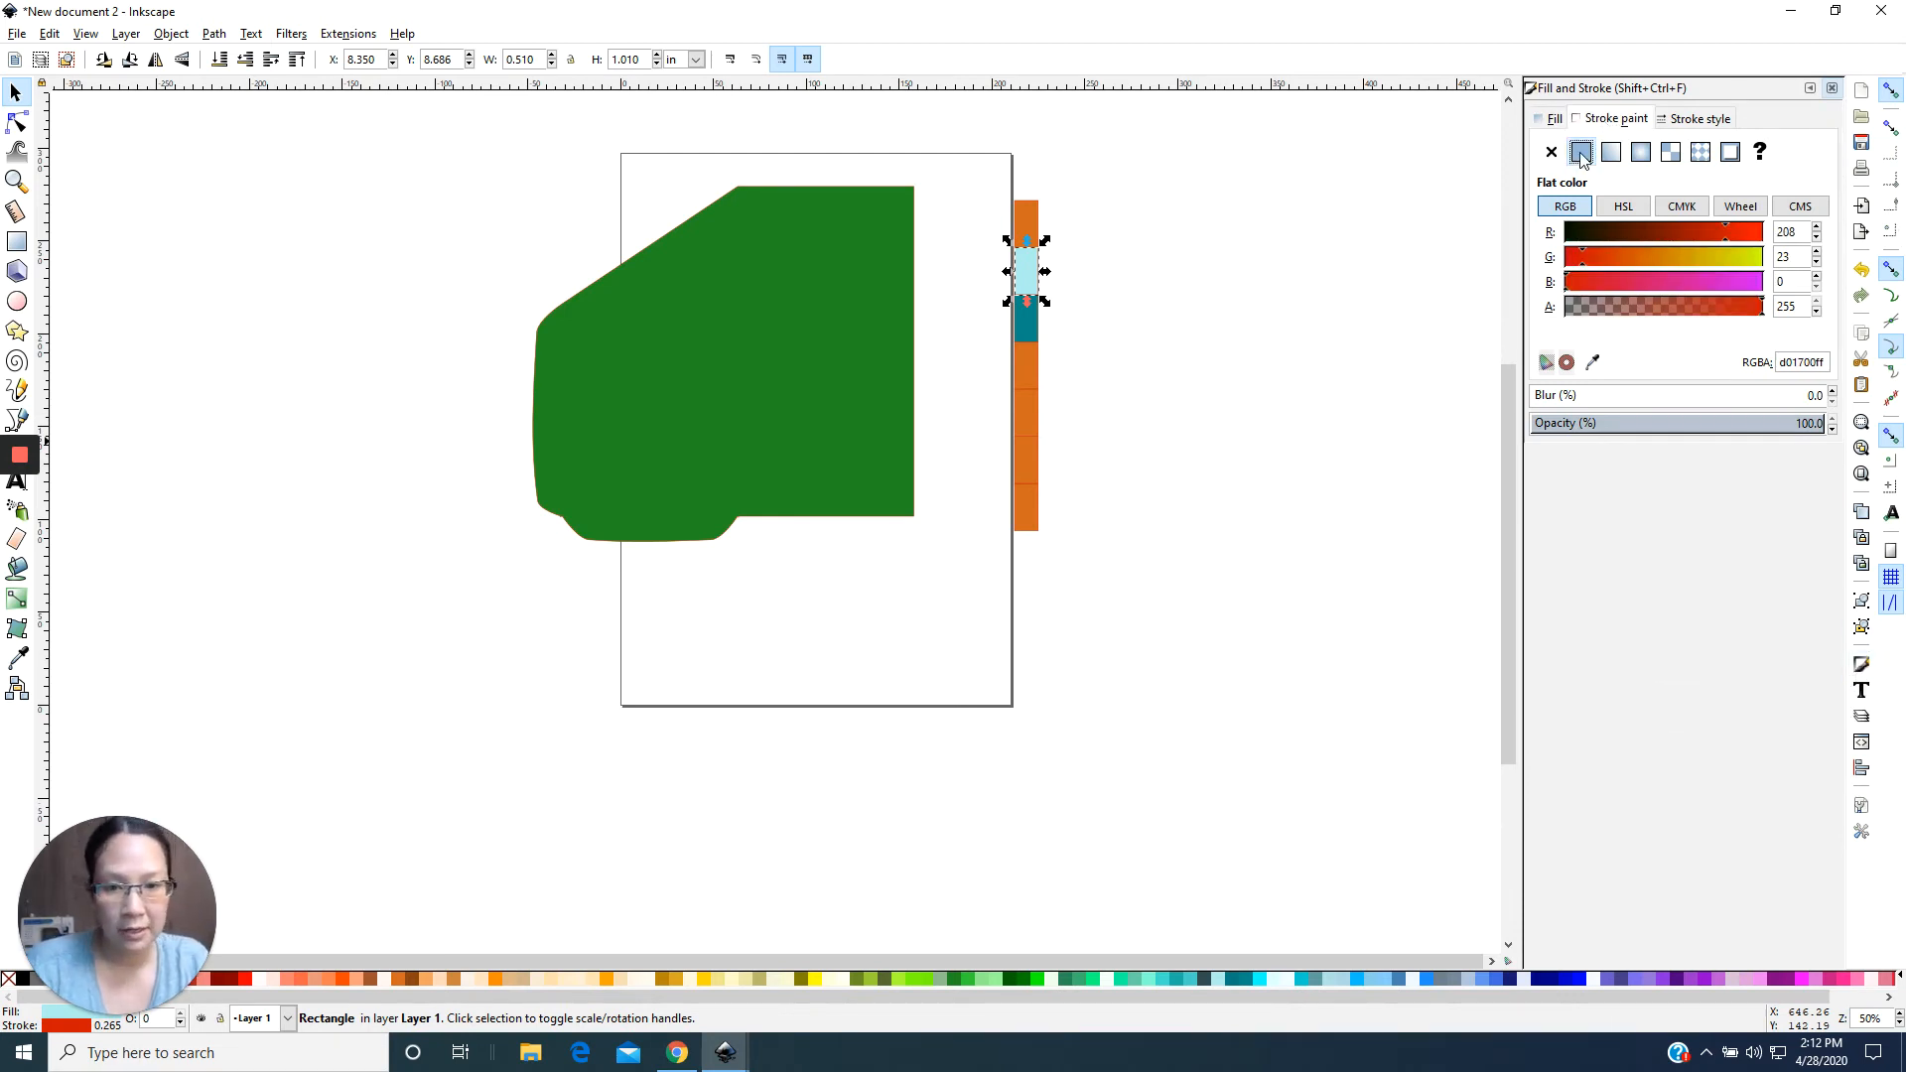
click(1551, 152)
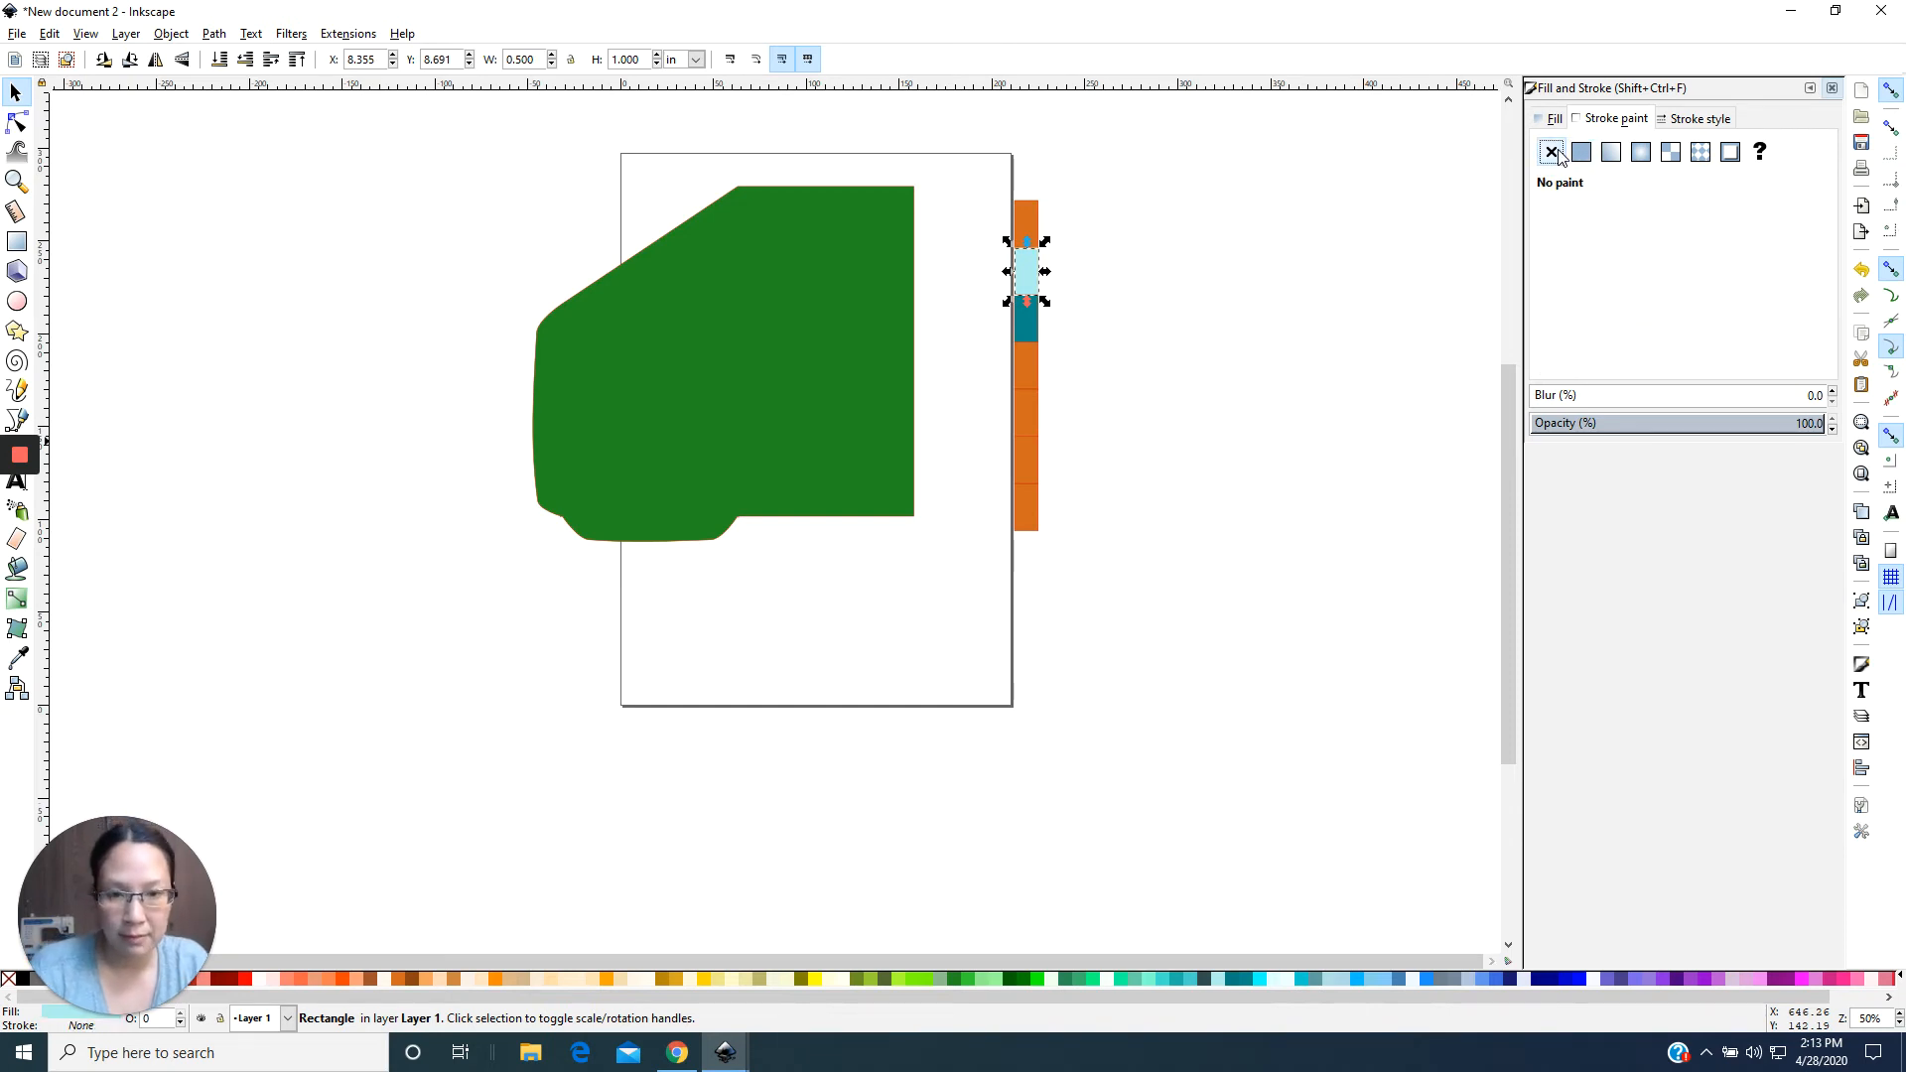
click(1281, 270)
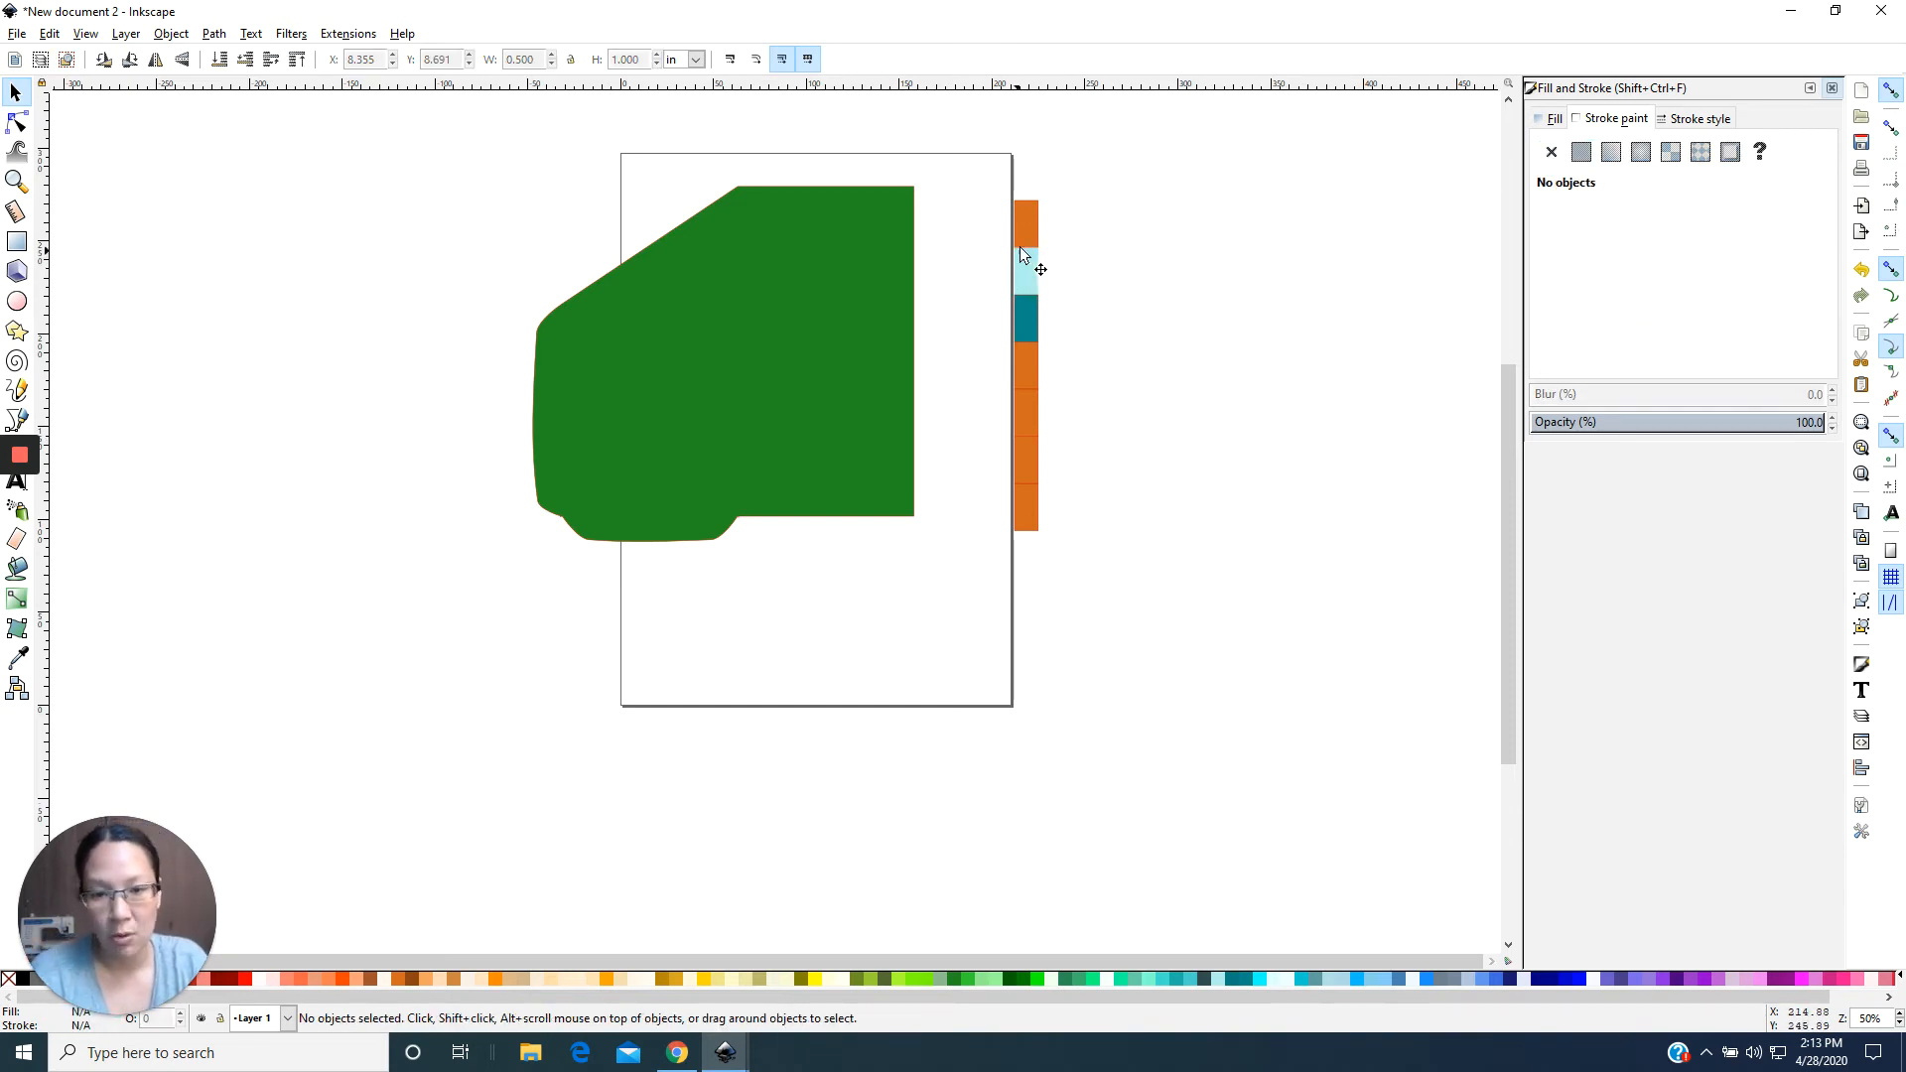
click(1028, 276)
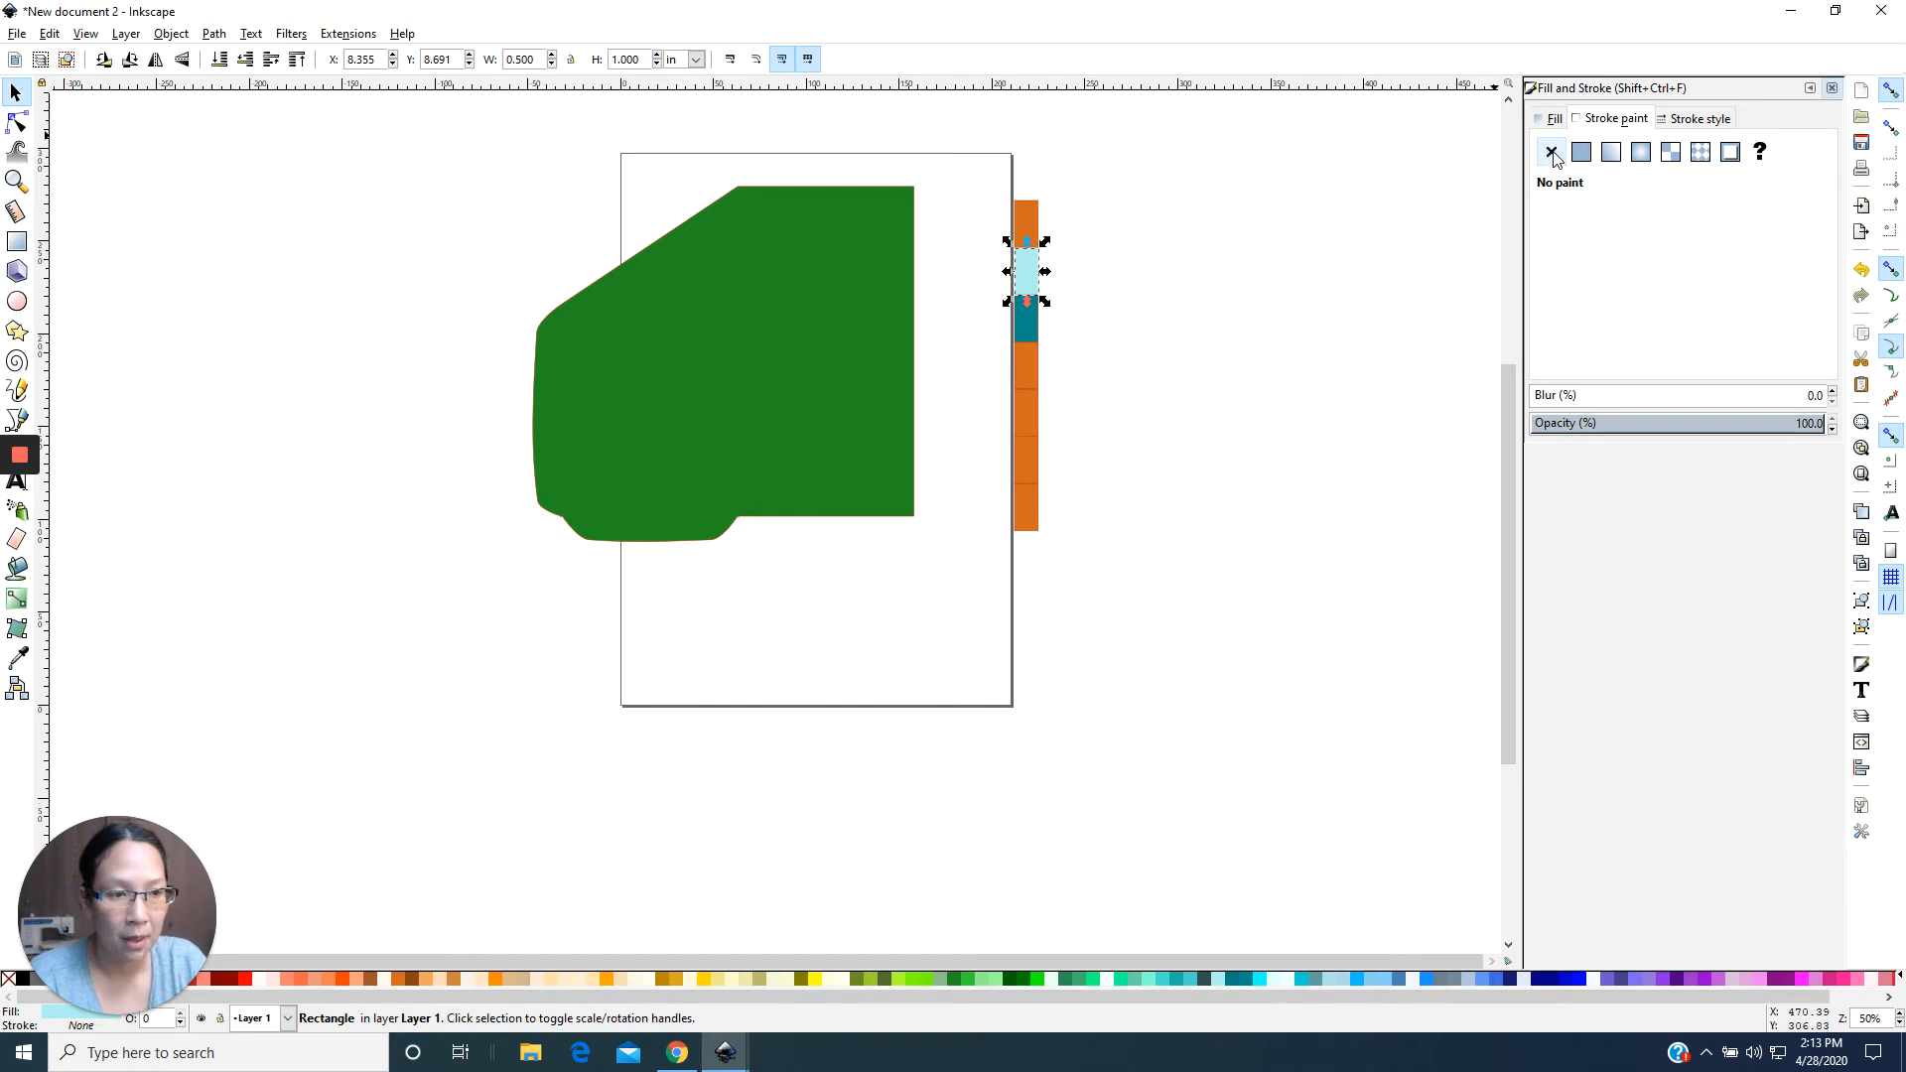
click(1581, 152)
click(1249, 365)
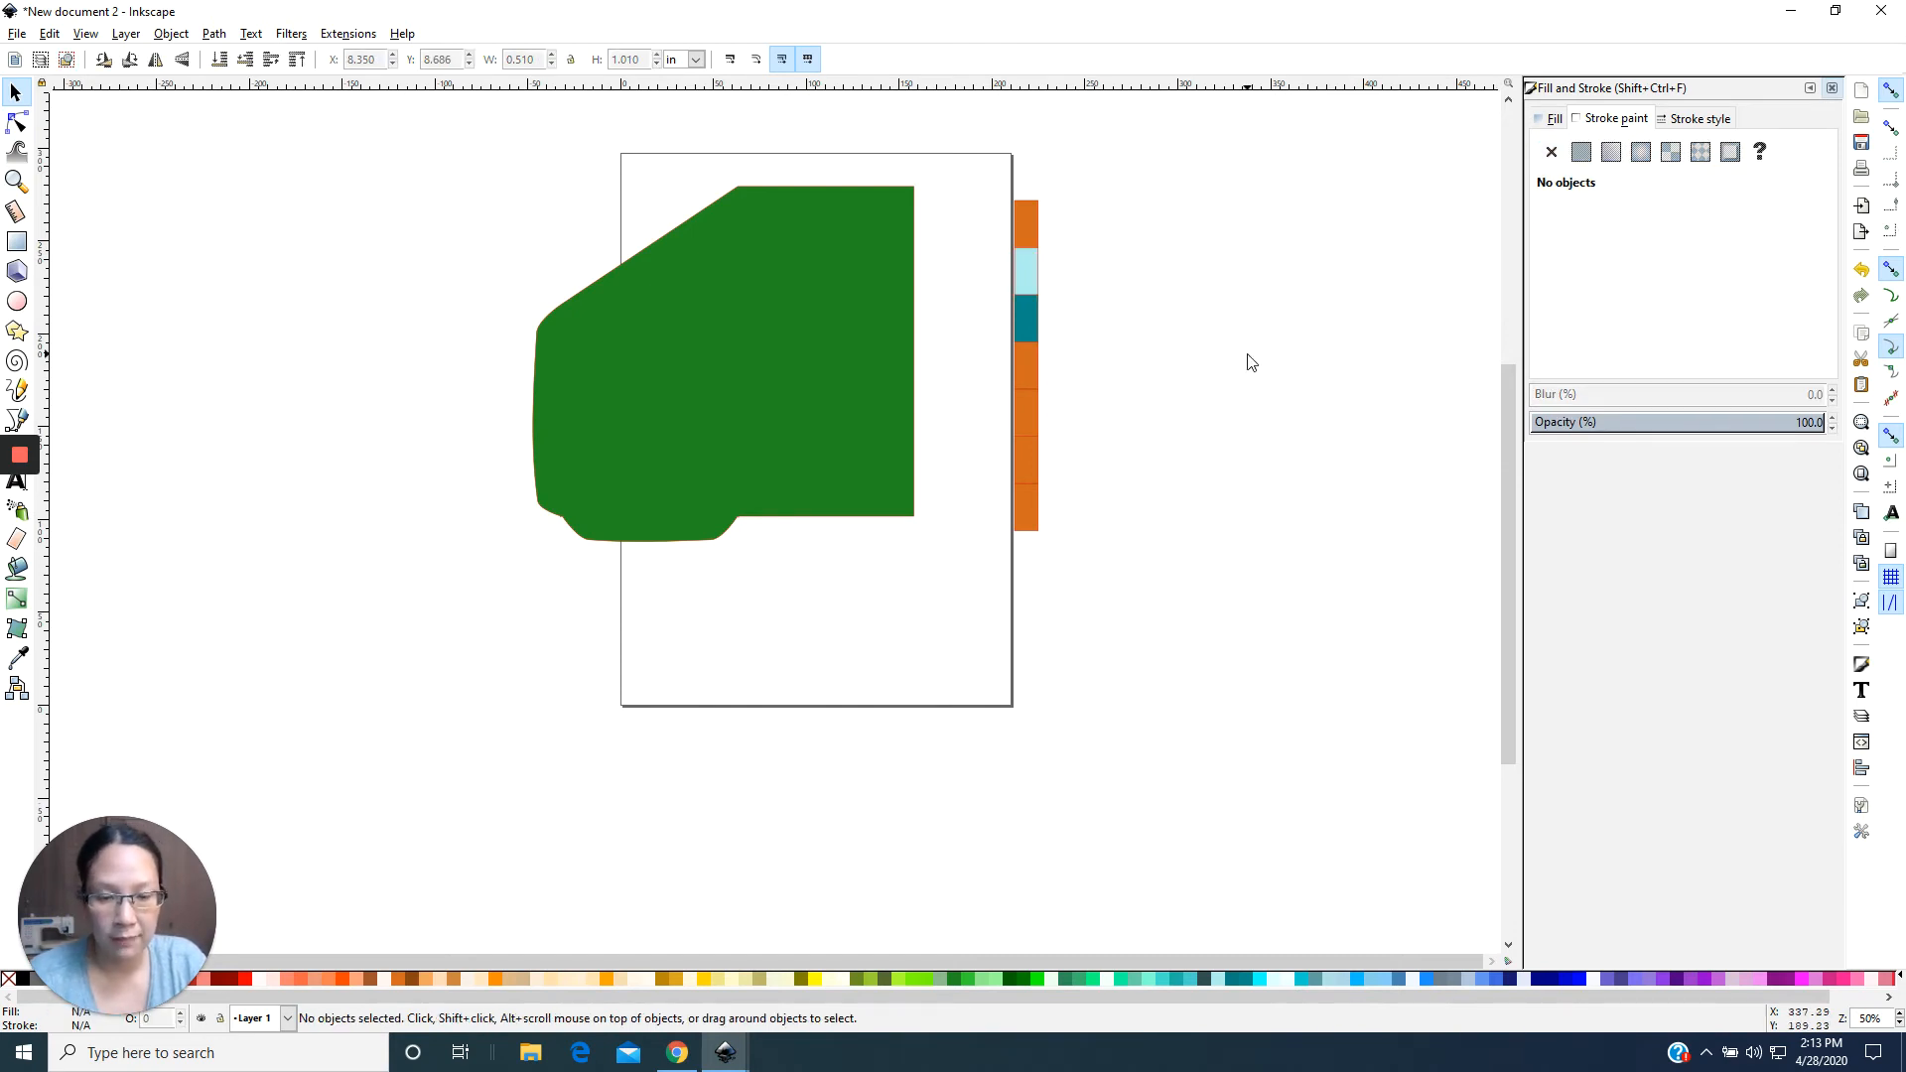
Make several copies of the green envelope outline and move them clear of the original and the rectangle column.
click(807, 266)
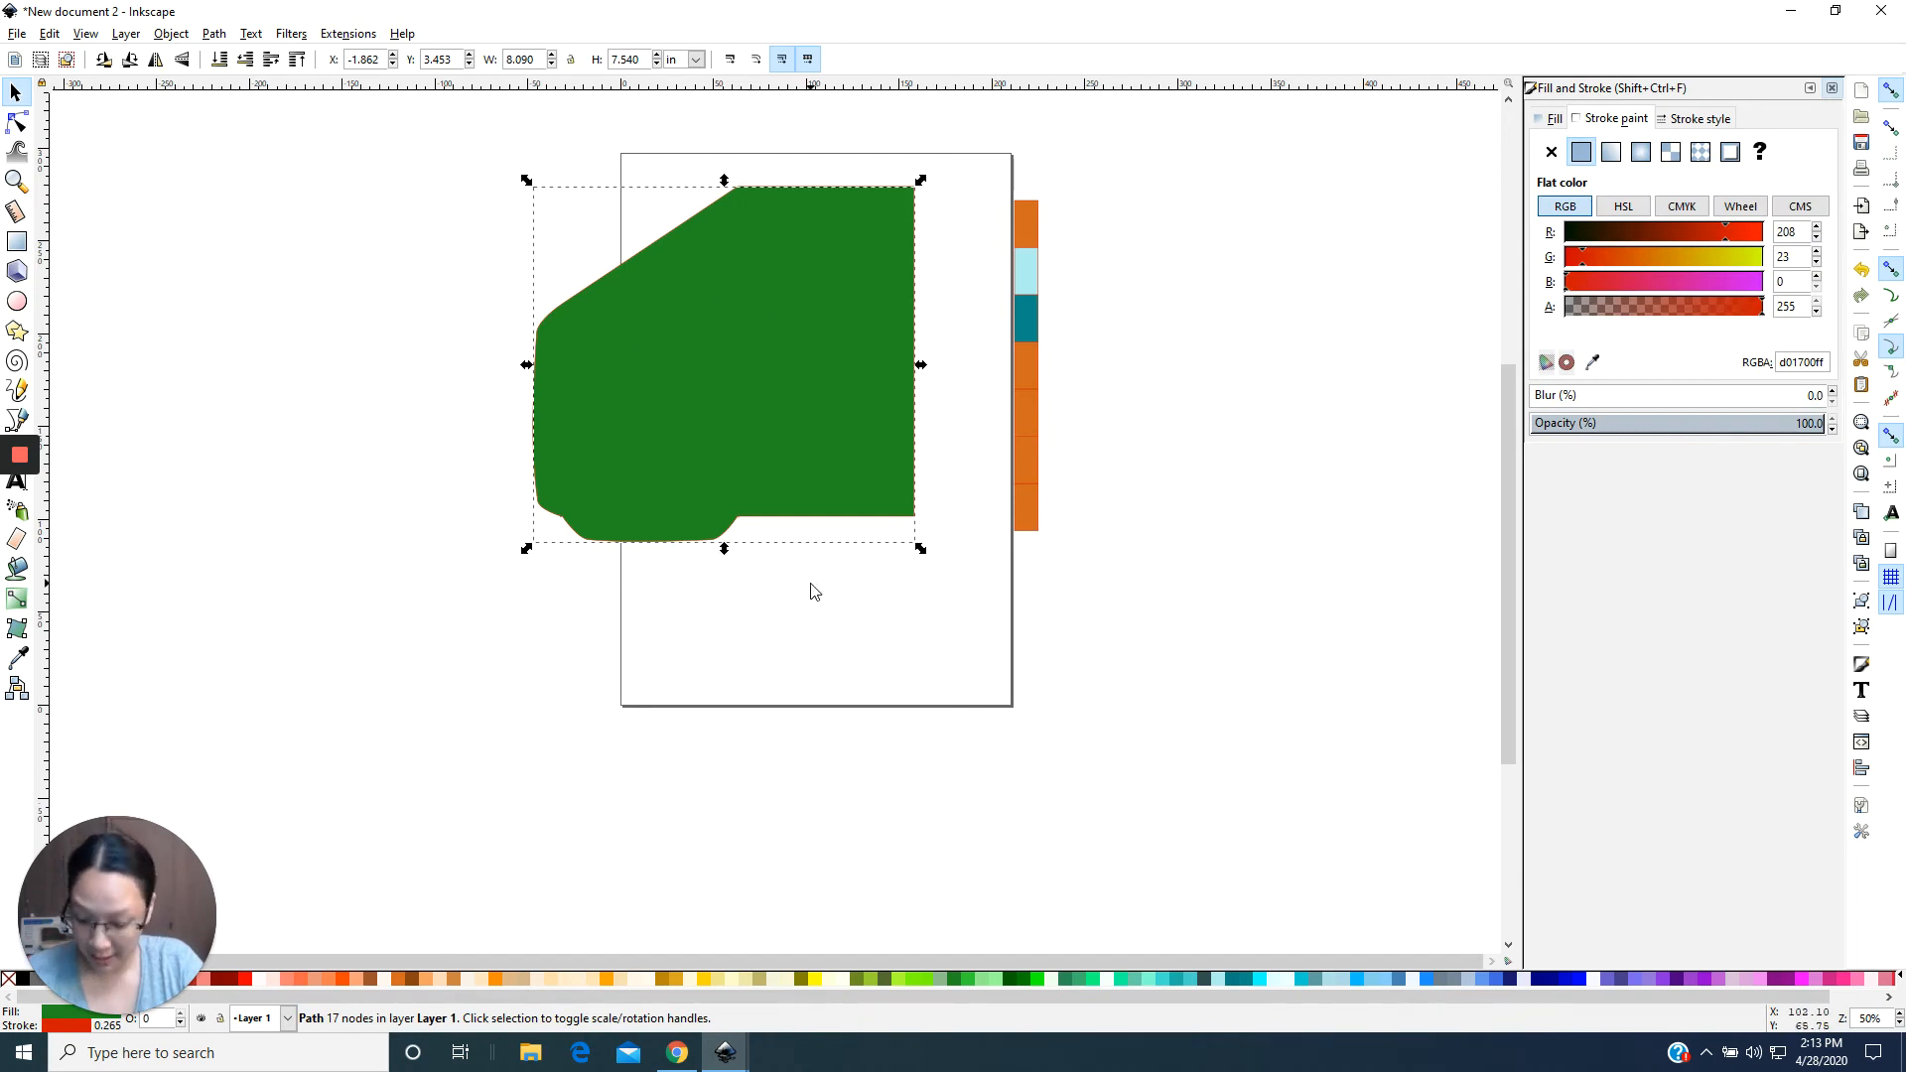
key(ctrl+d)
drag(683, 336, 1242, 405)
key(ctrl+d)
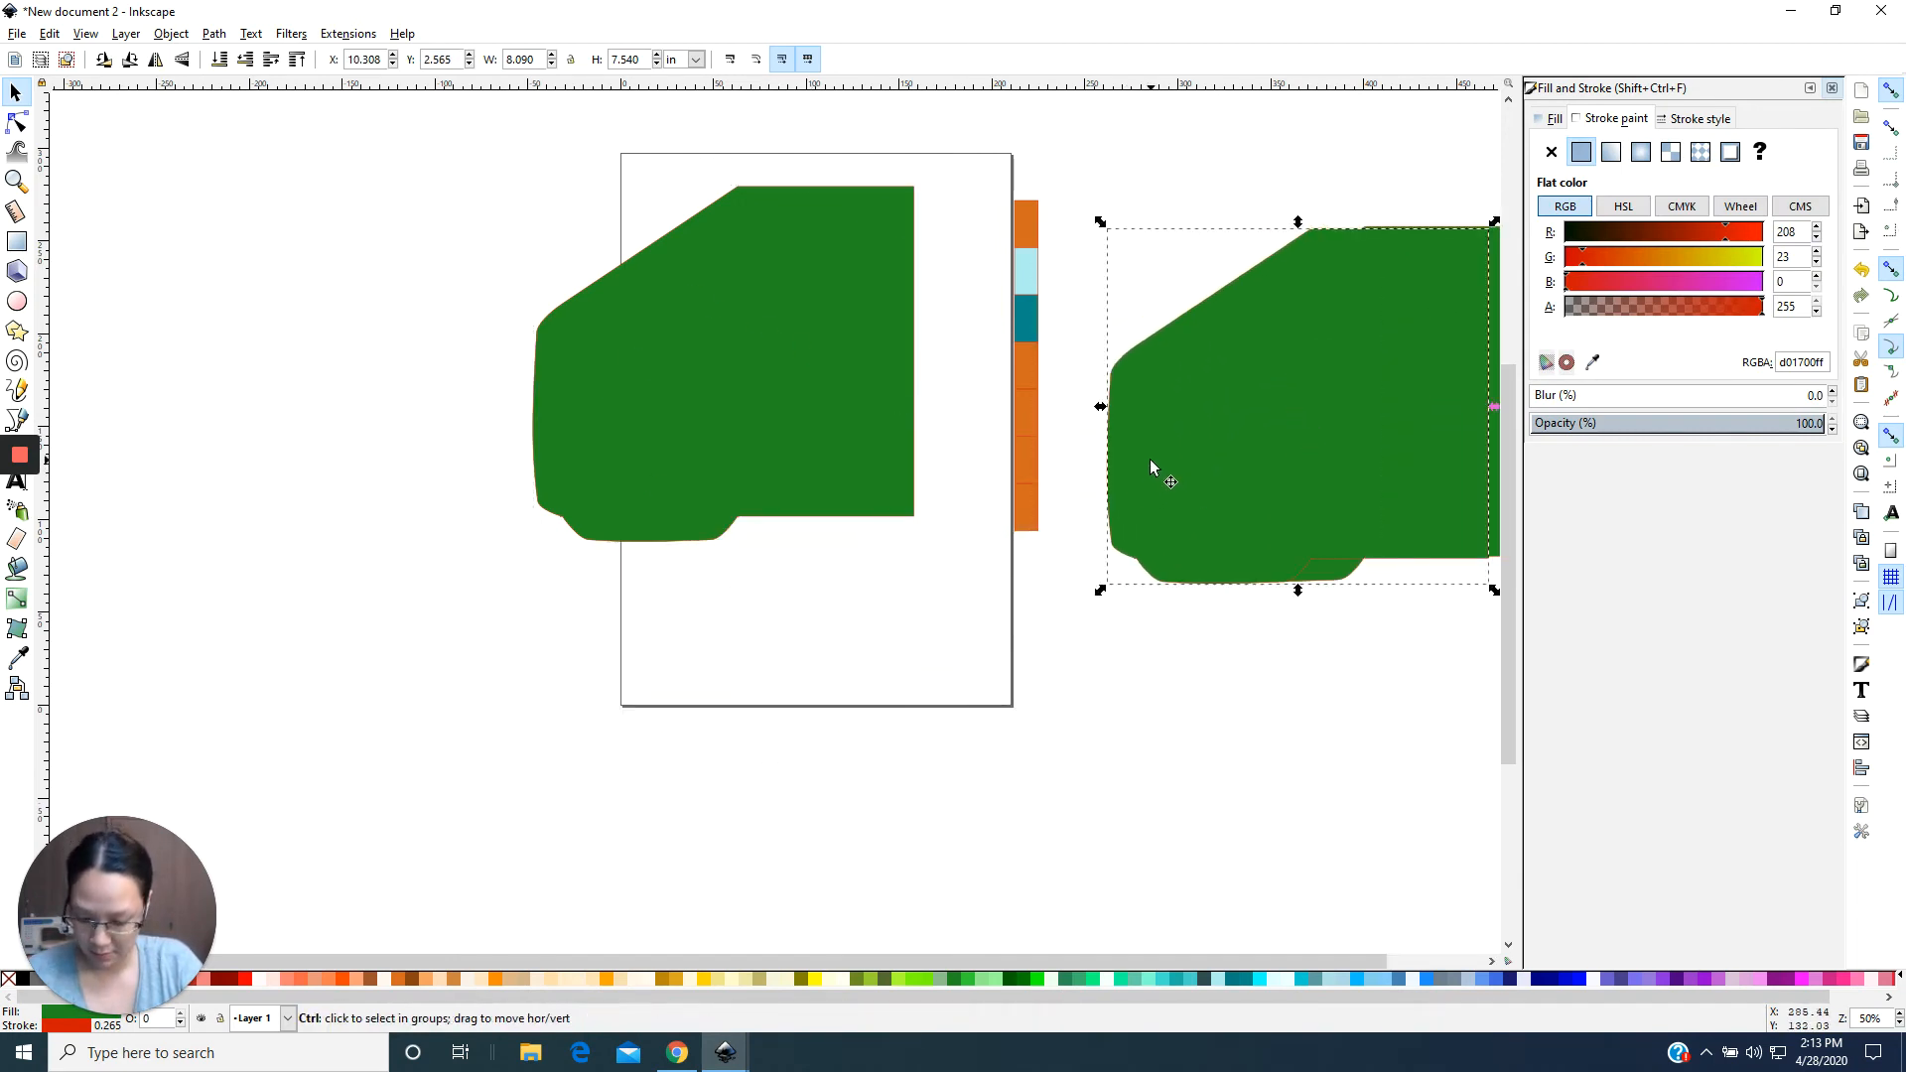
key(ctrl+v)
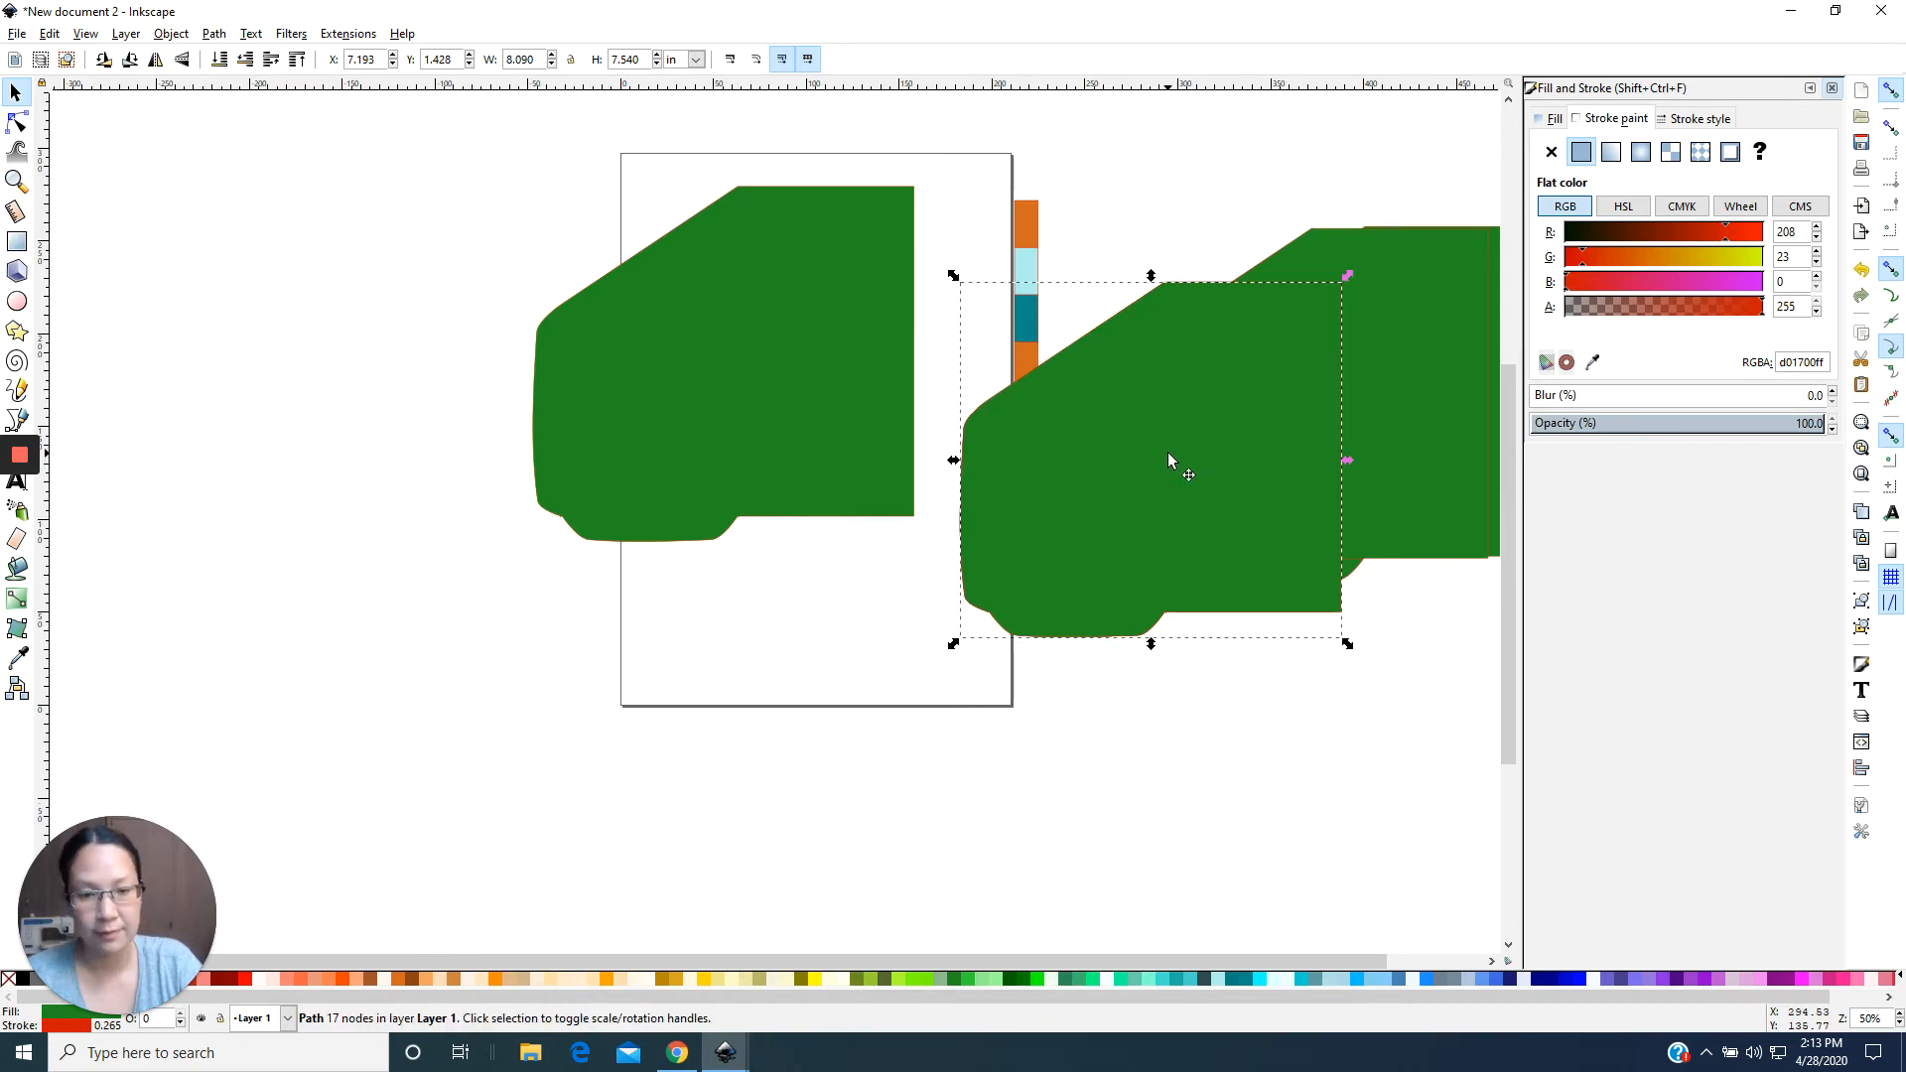
drag(1167, 450, 1271, 750)
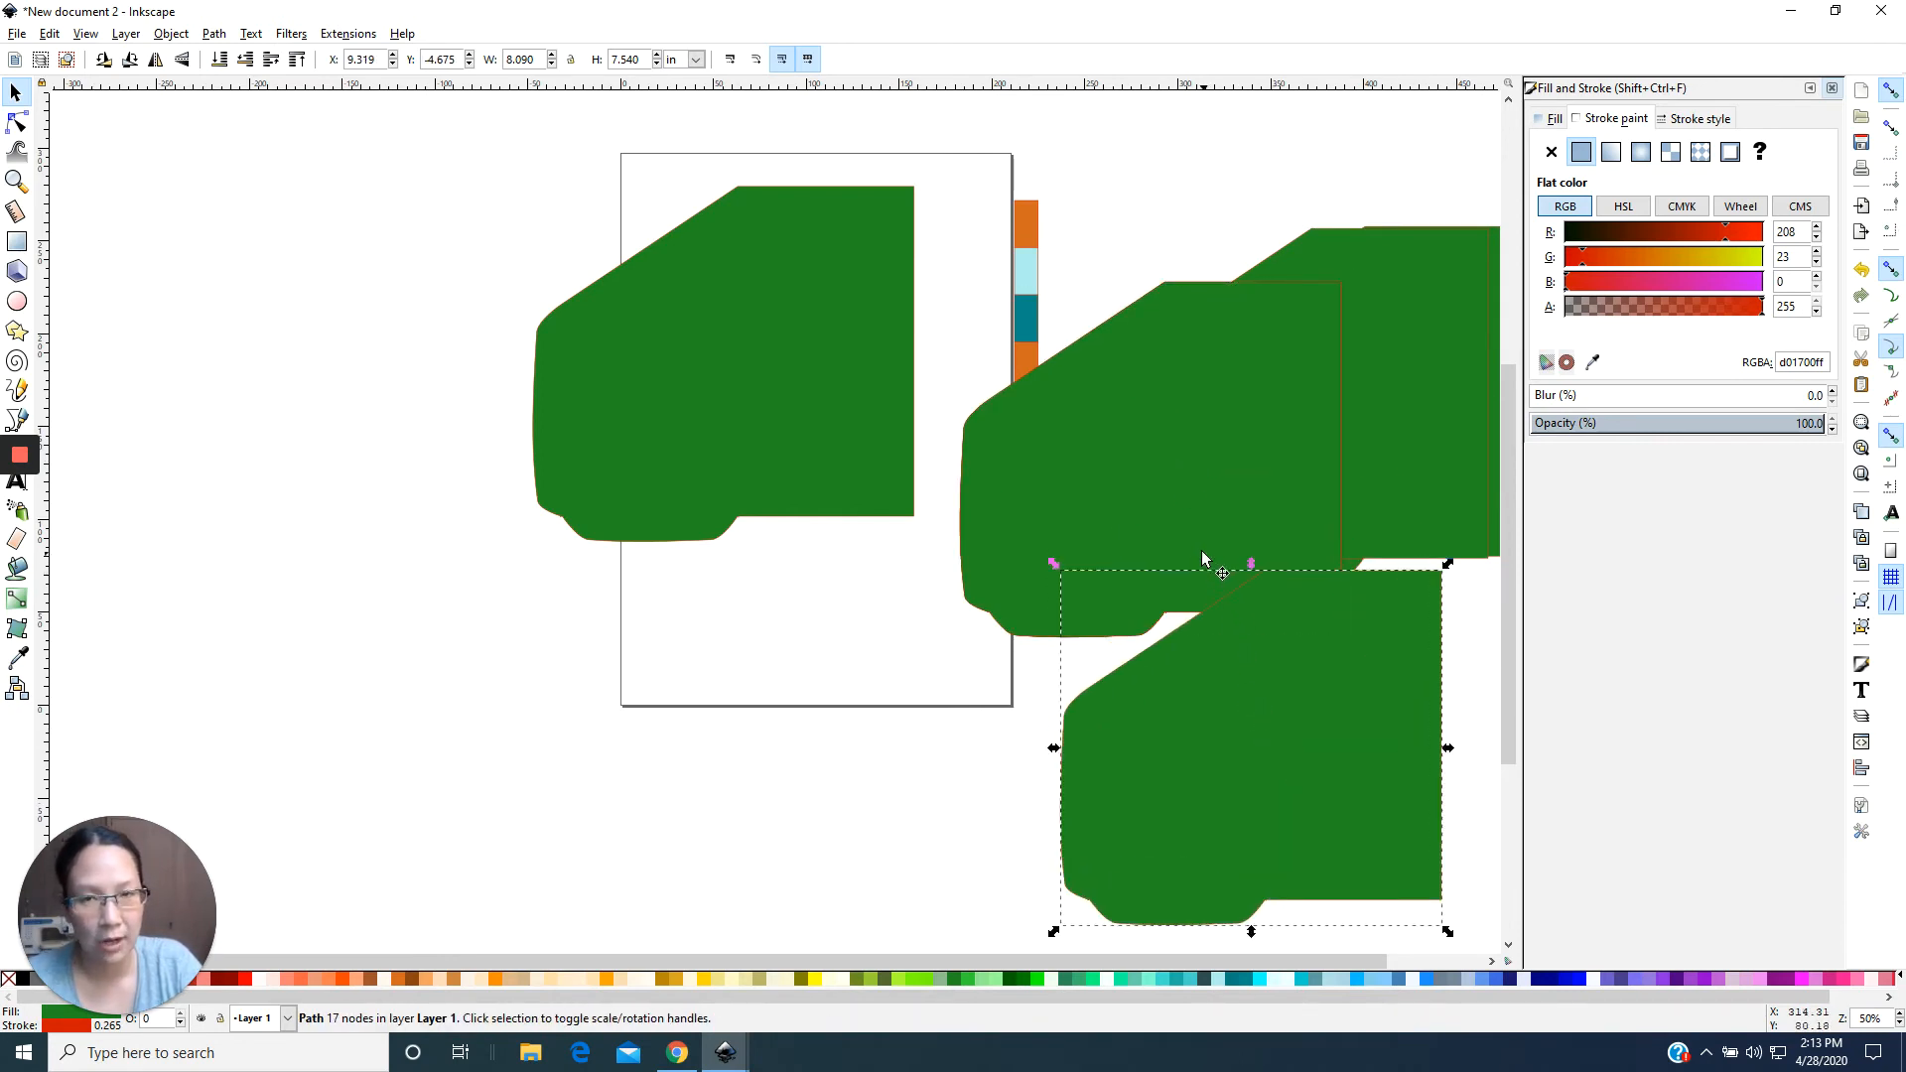
drag(1197, 484, 1338, 465)
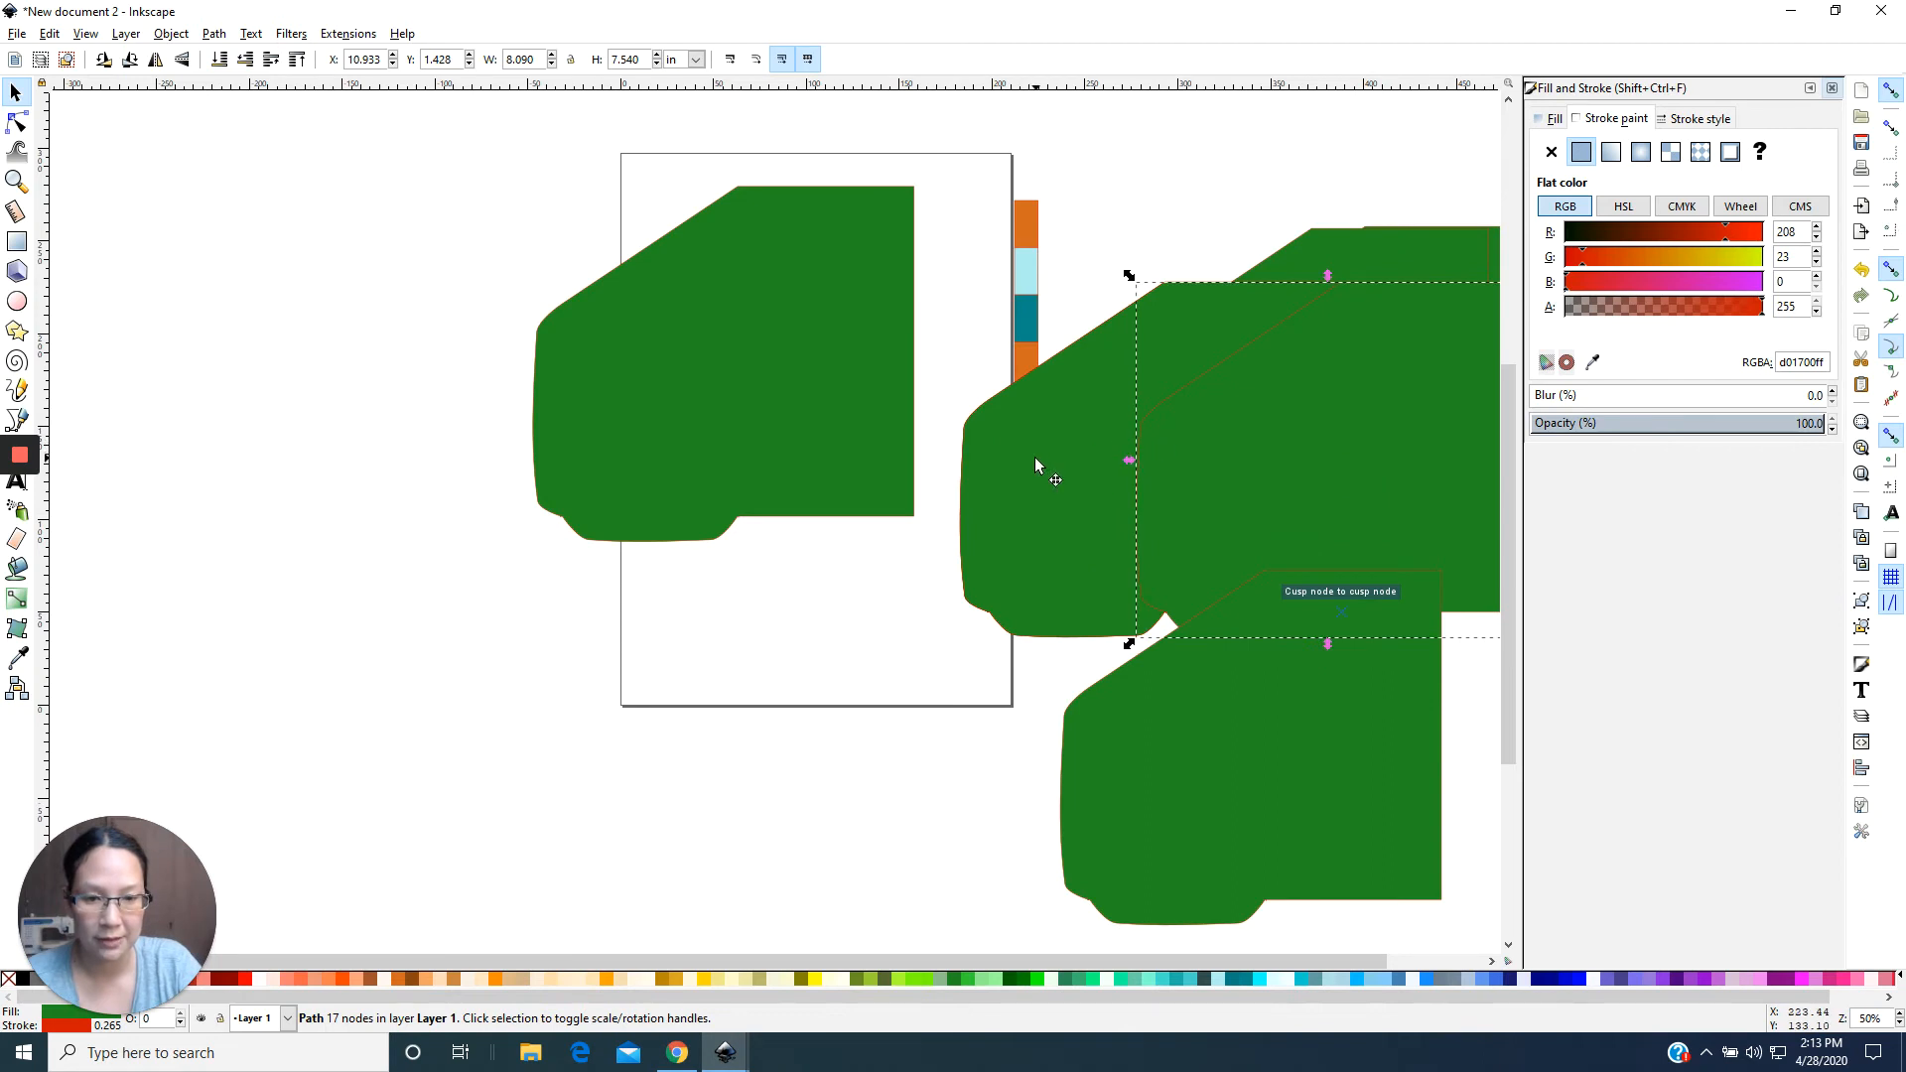
drag(993, 453, 1240, 386)
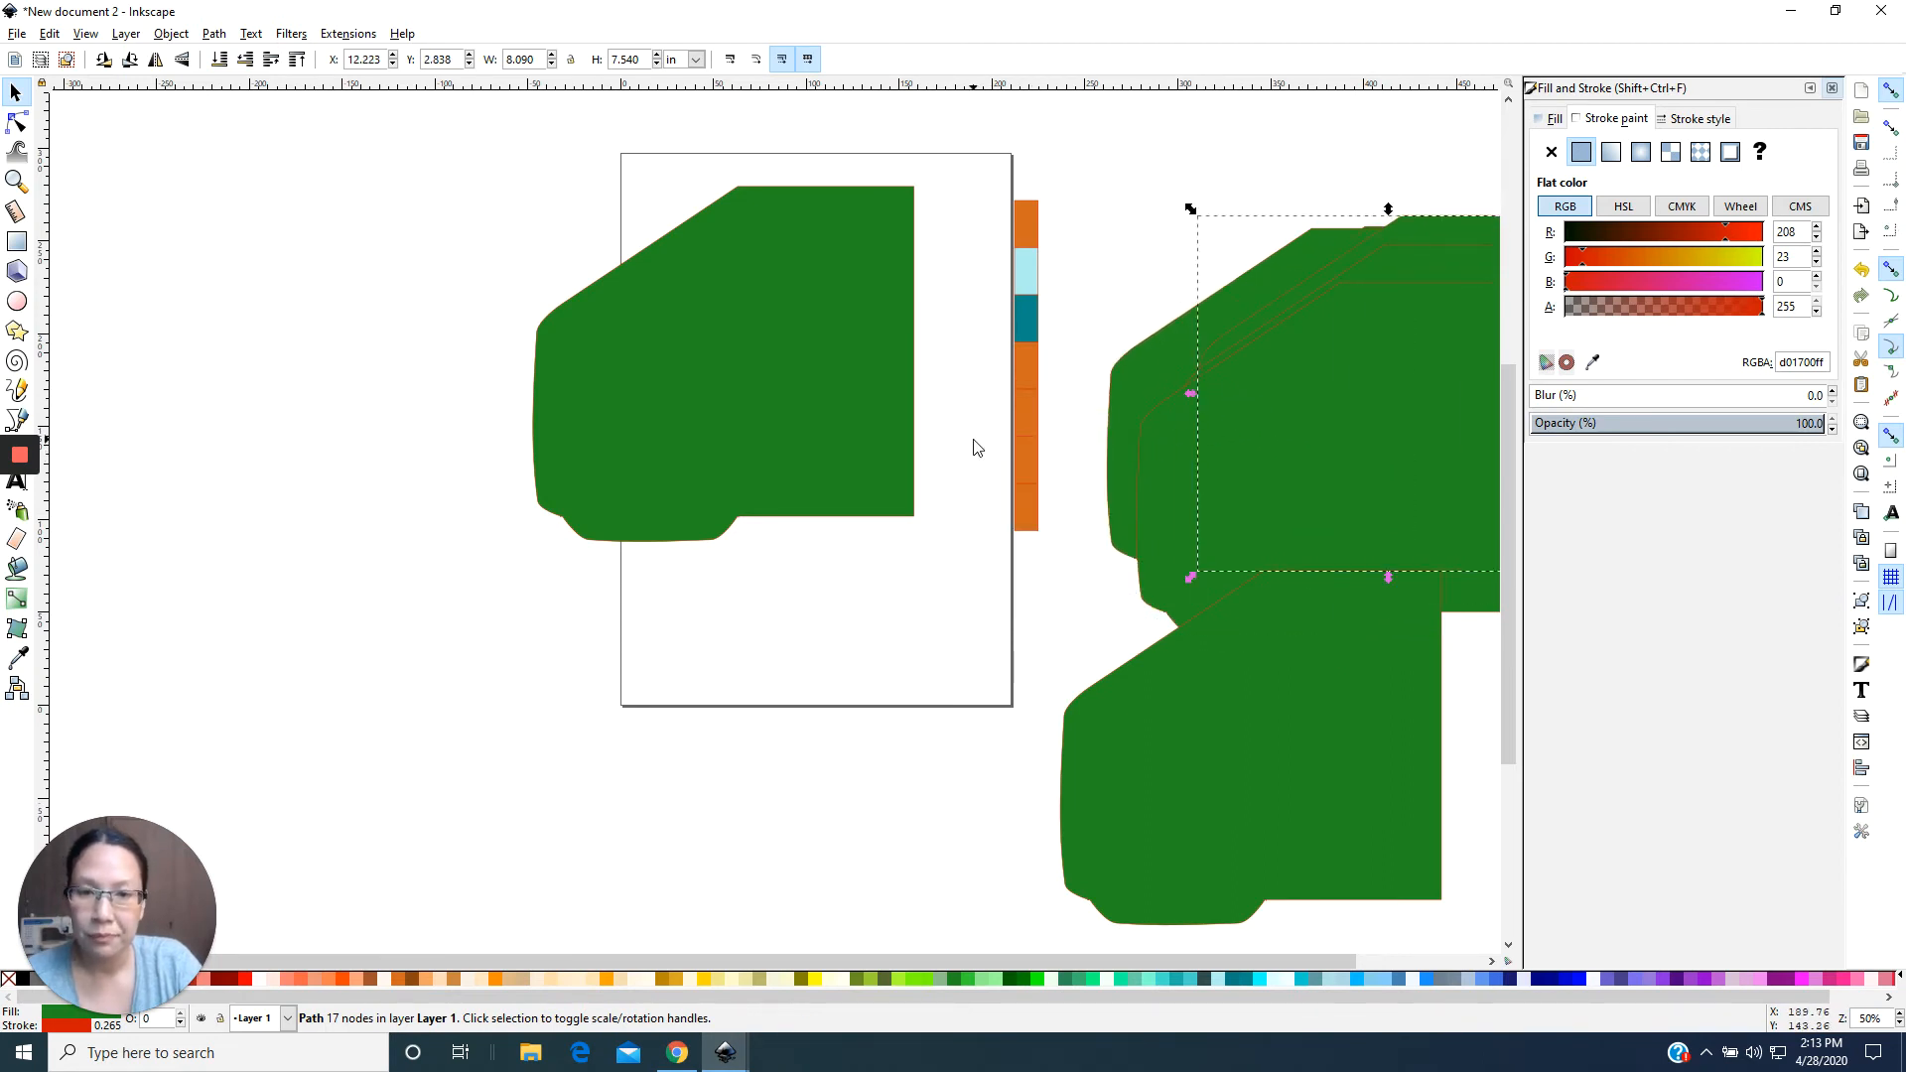
Copy the column of seven rectangles and snap it to the upper-right corner of the green envelope outline on the page.
click(1025, 212)
drag(993, 176, 1079, 596)
key(ctrl)
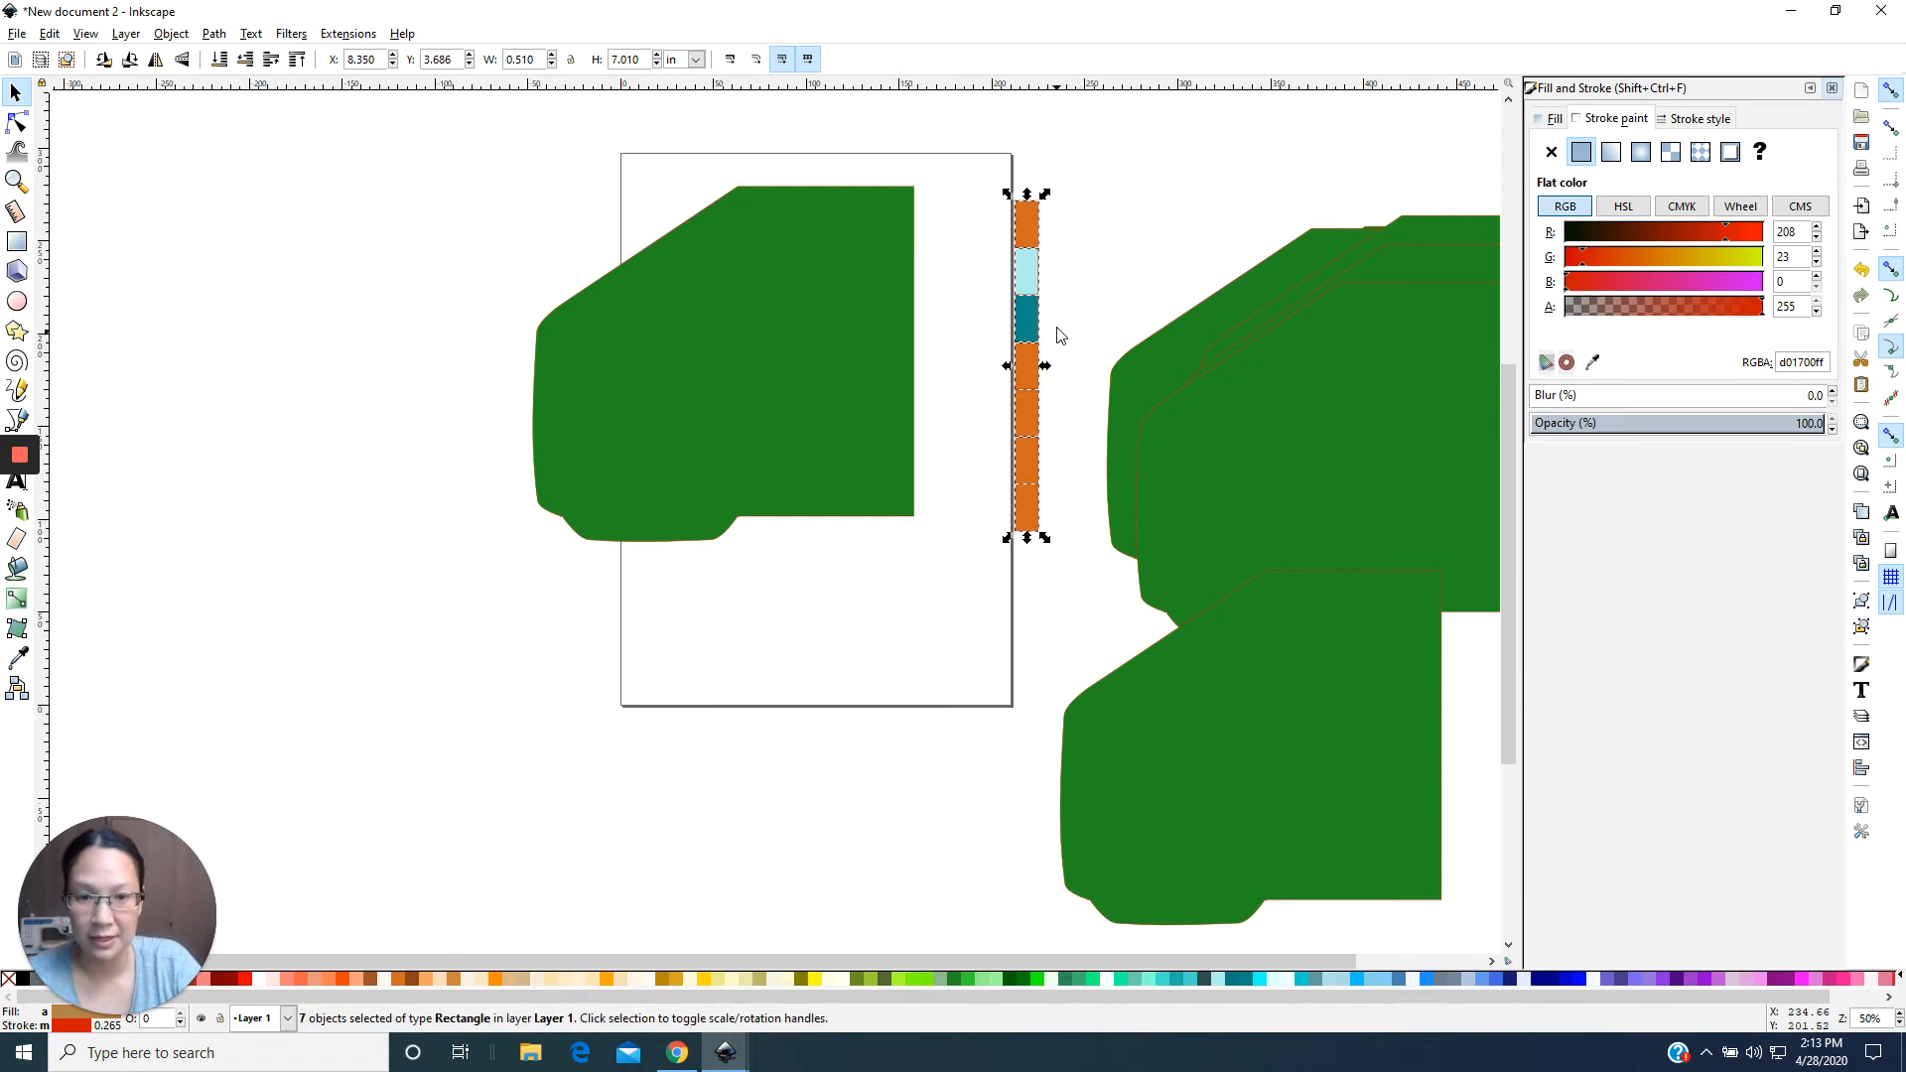
right_click(1030, 229)
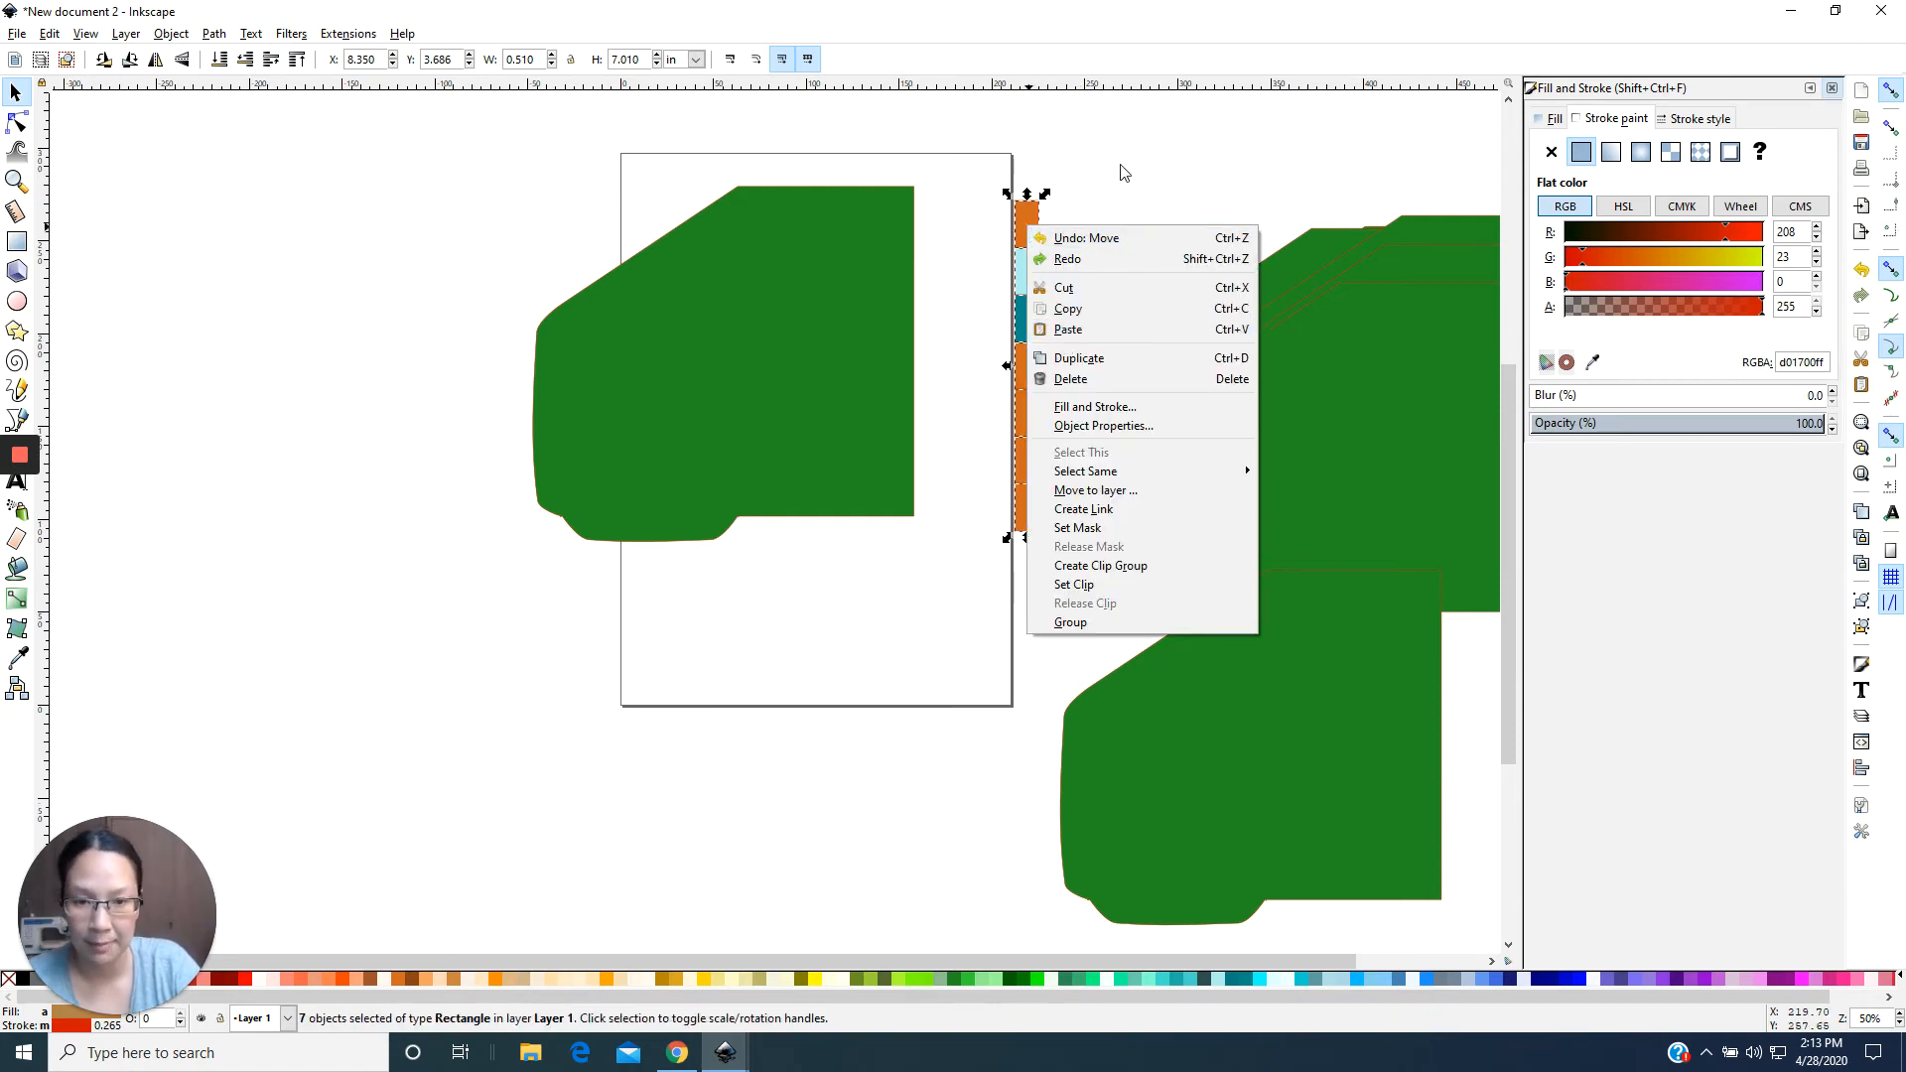
click(1108, 191)
drag(1030, 224, 934, 213)
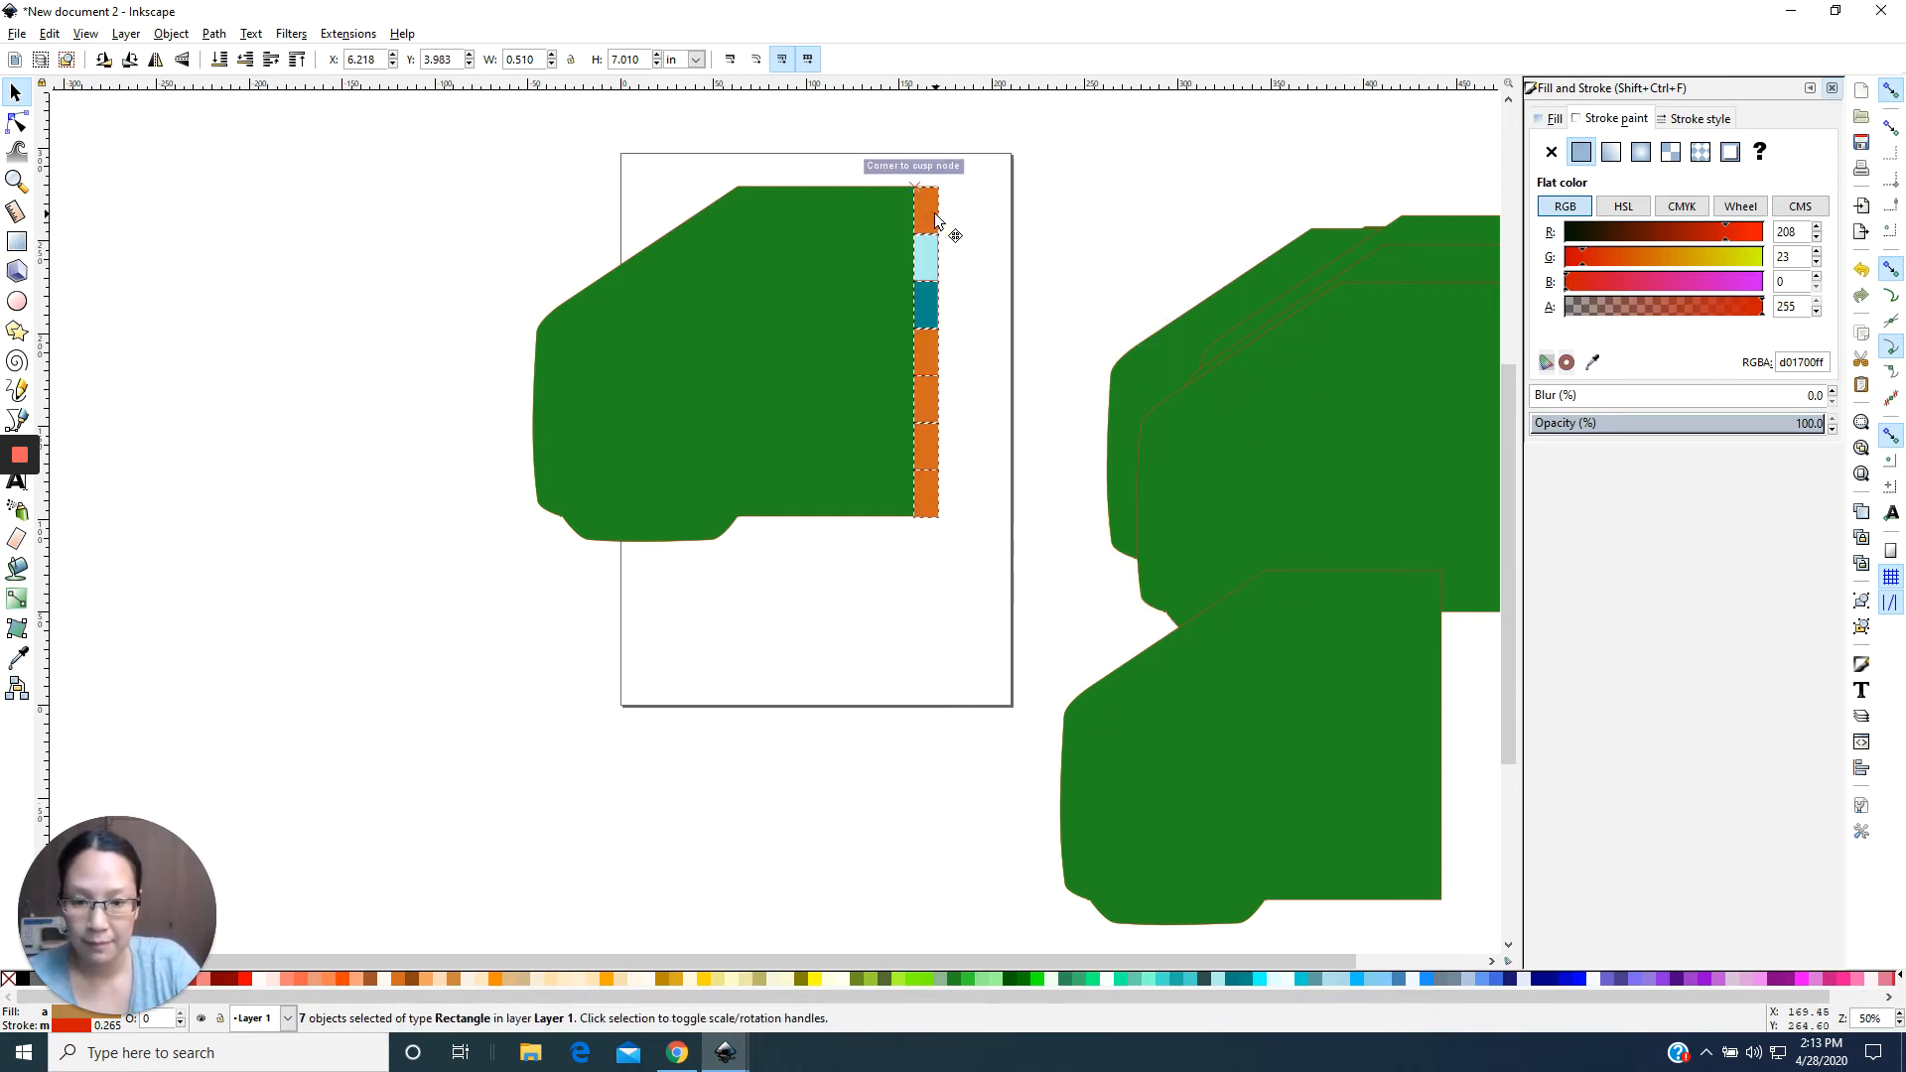
click(1088, 217)
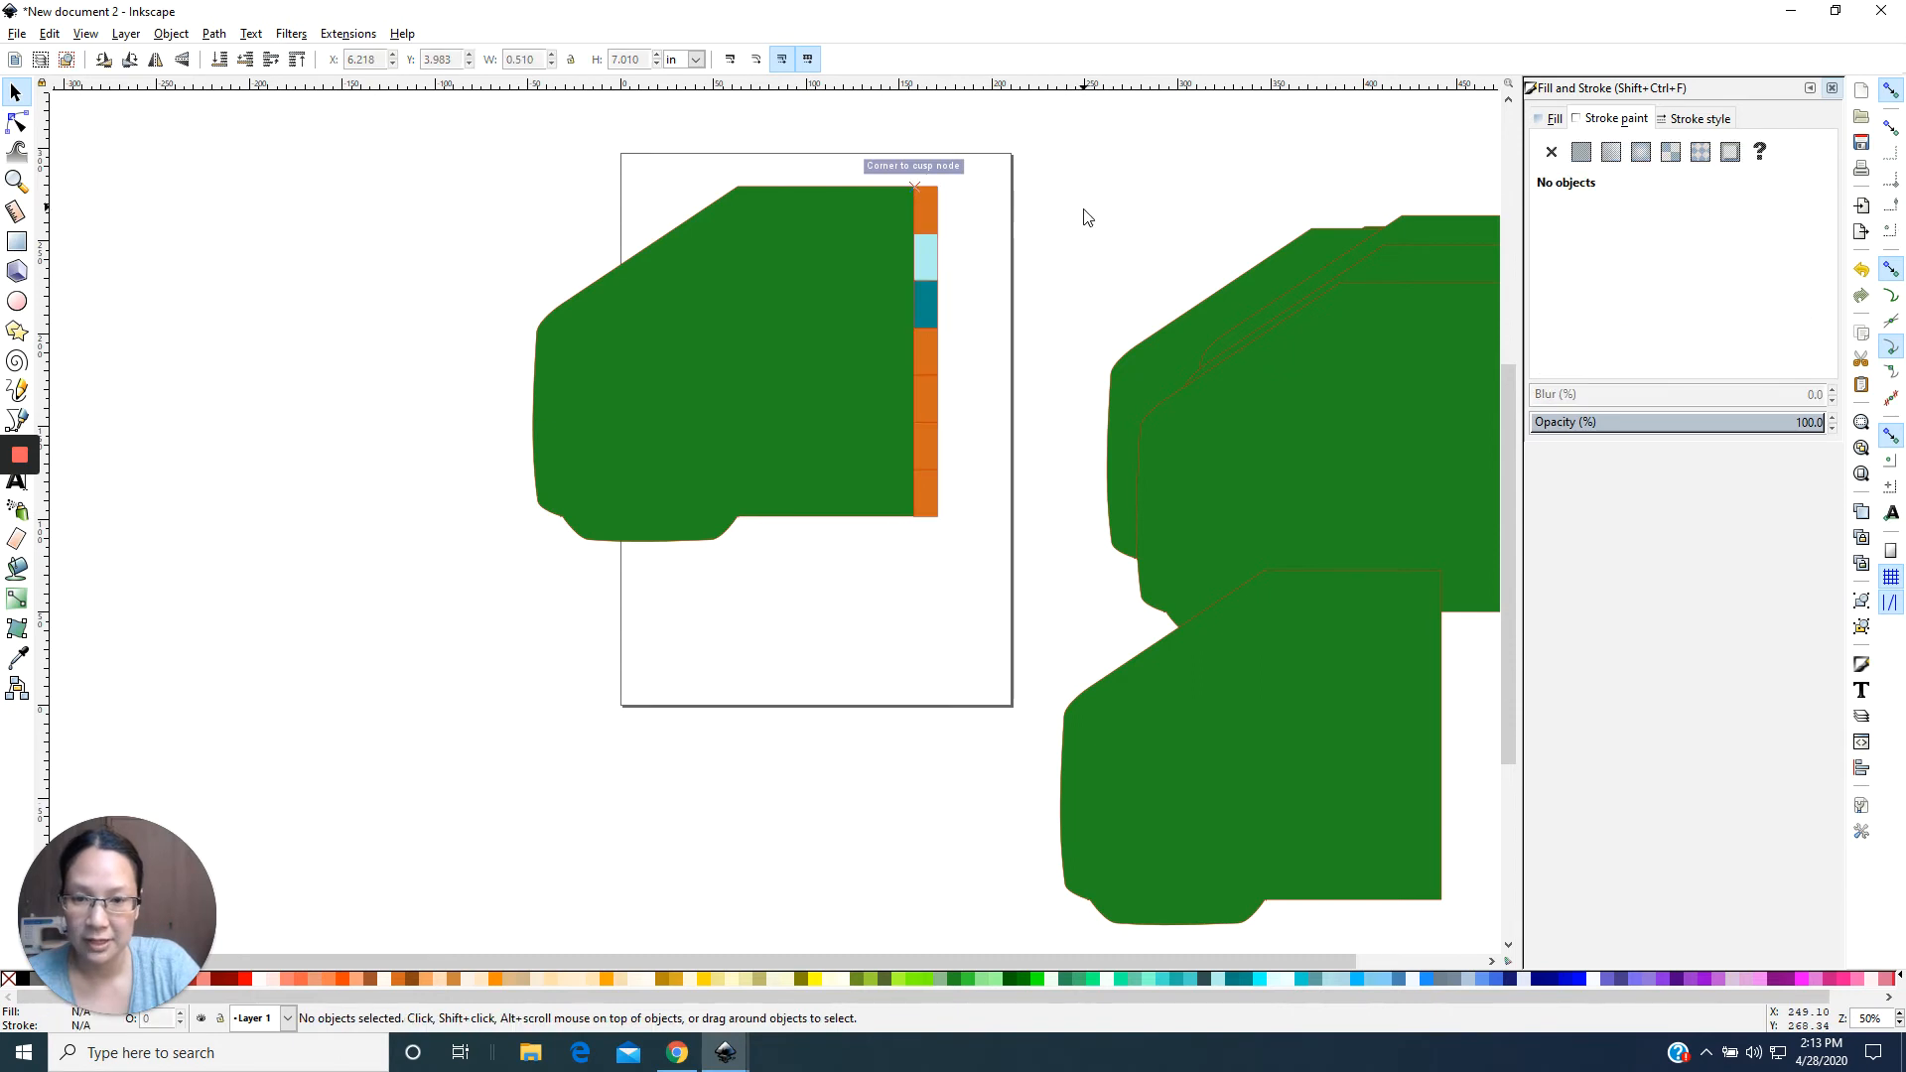
Delete every rectangle in the snapped column except the topmost orange one.
click(923, 256)
key(Delete)
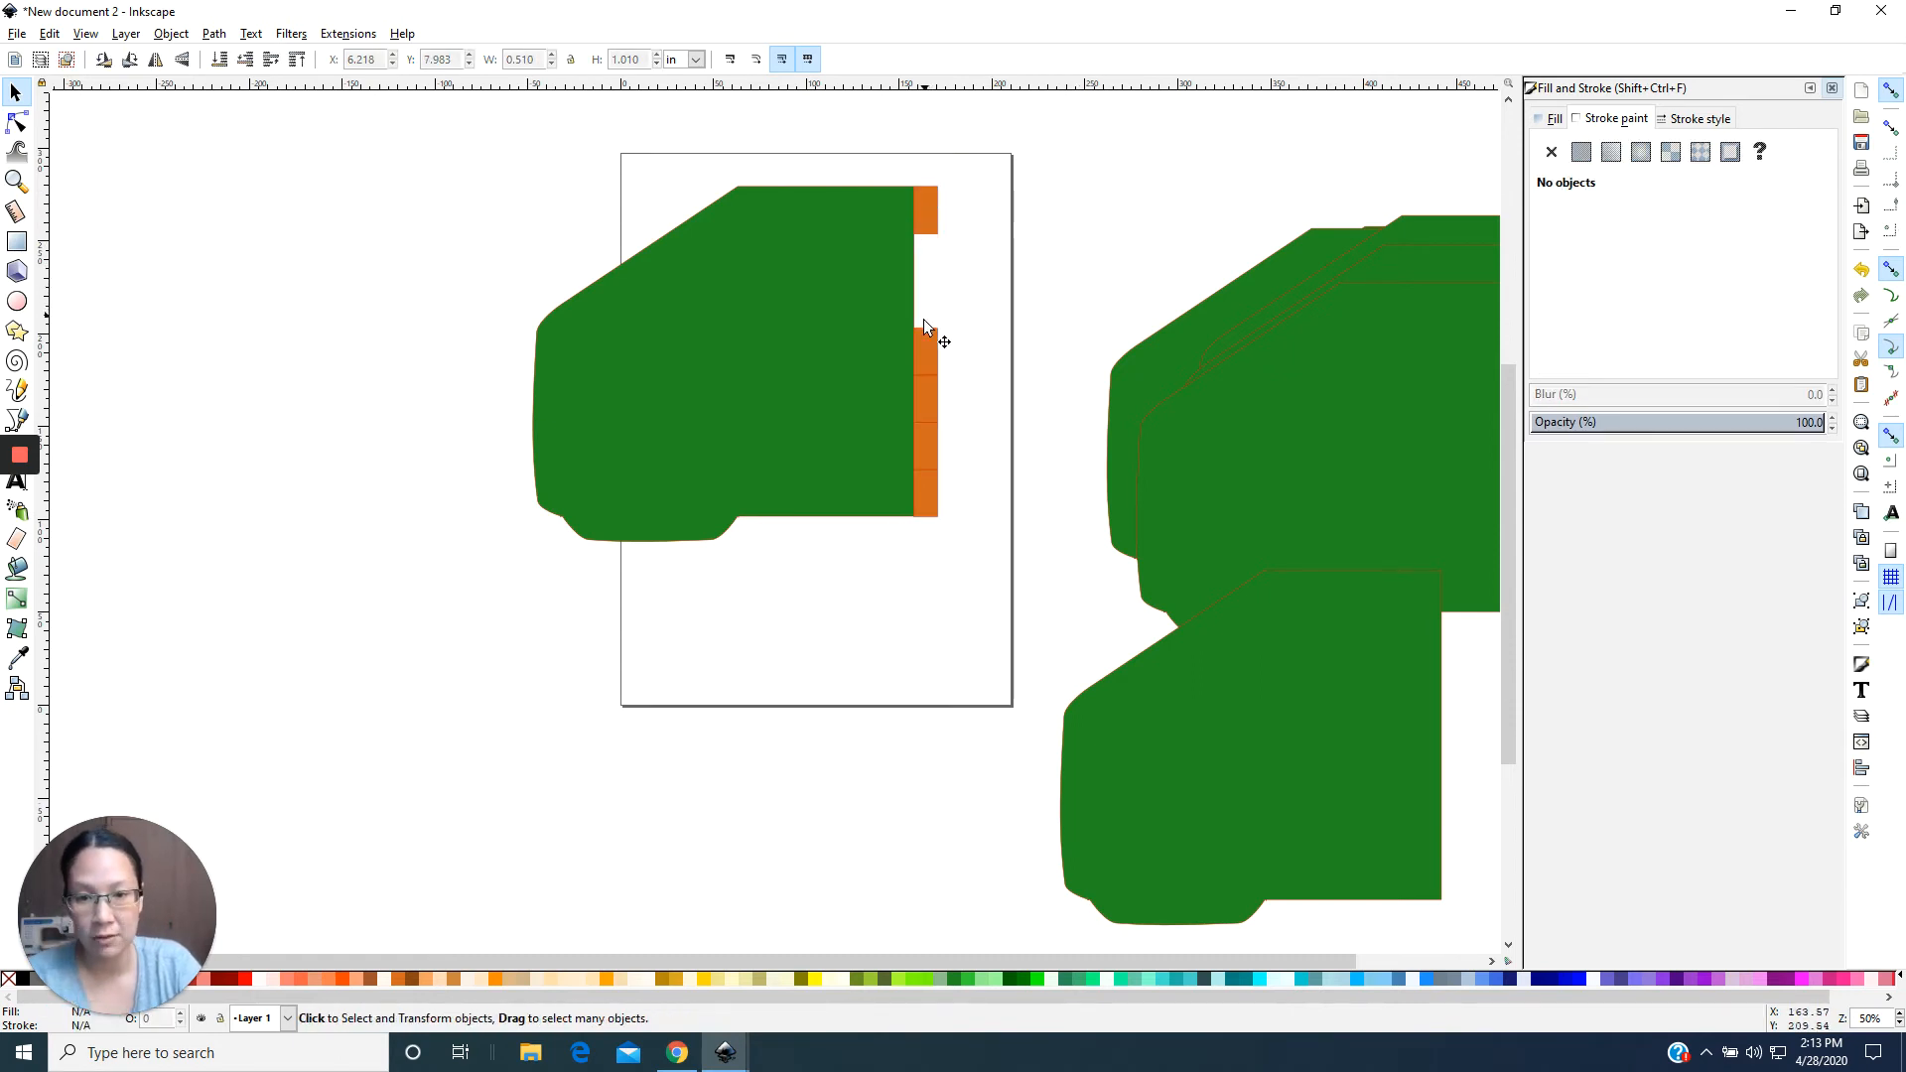
click(921, 389)
key(Delete)
click(923, 450)
key(Delete)
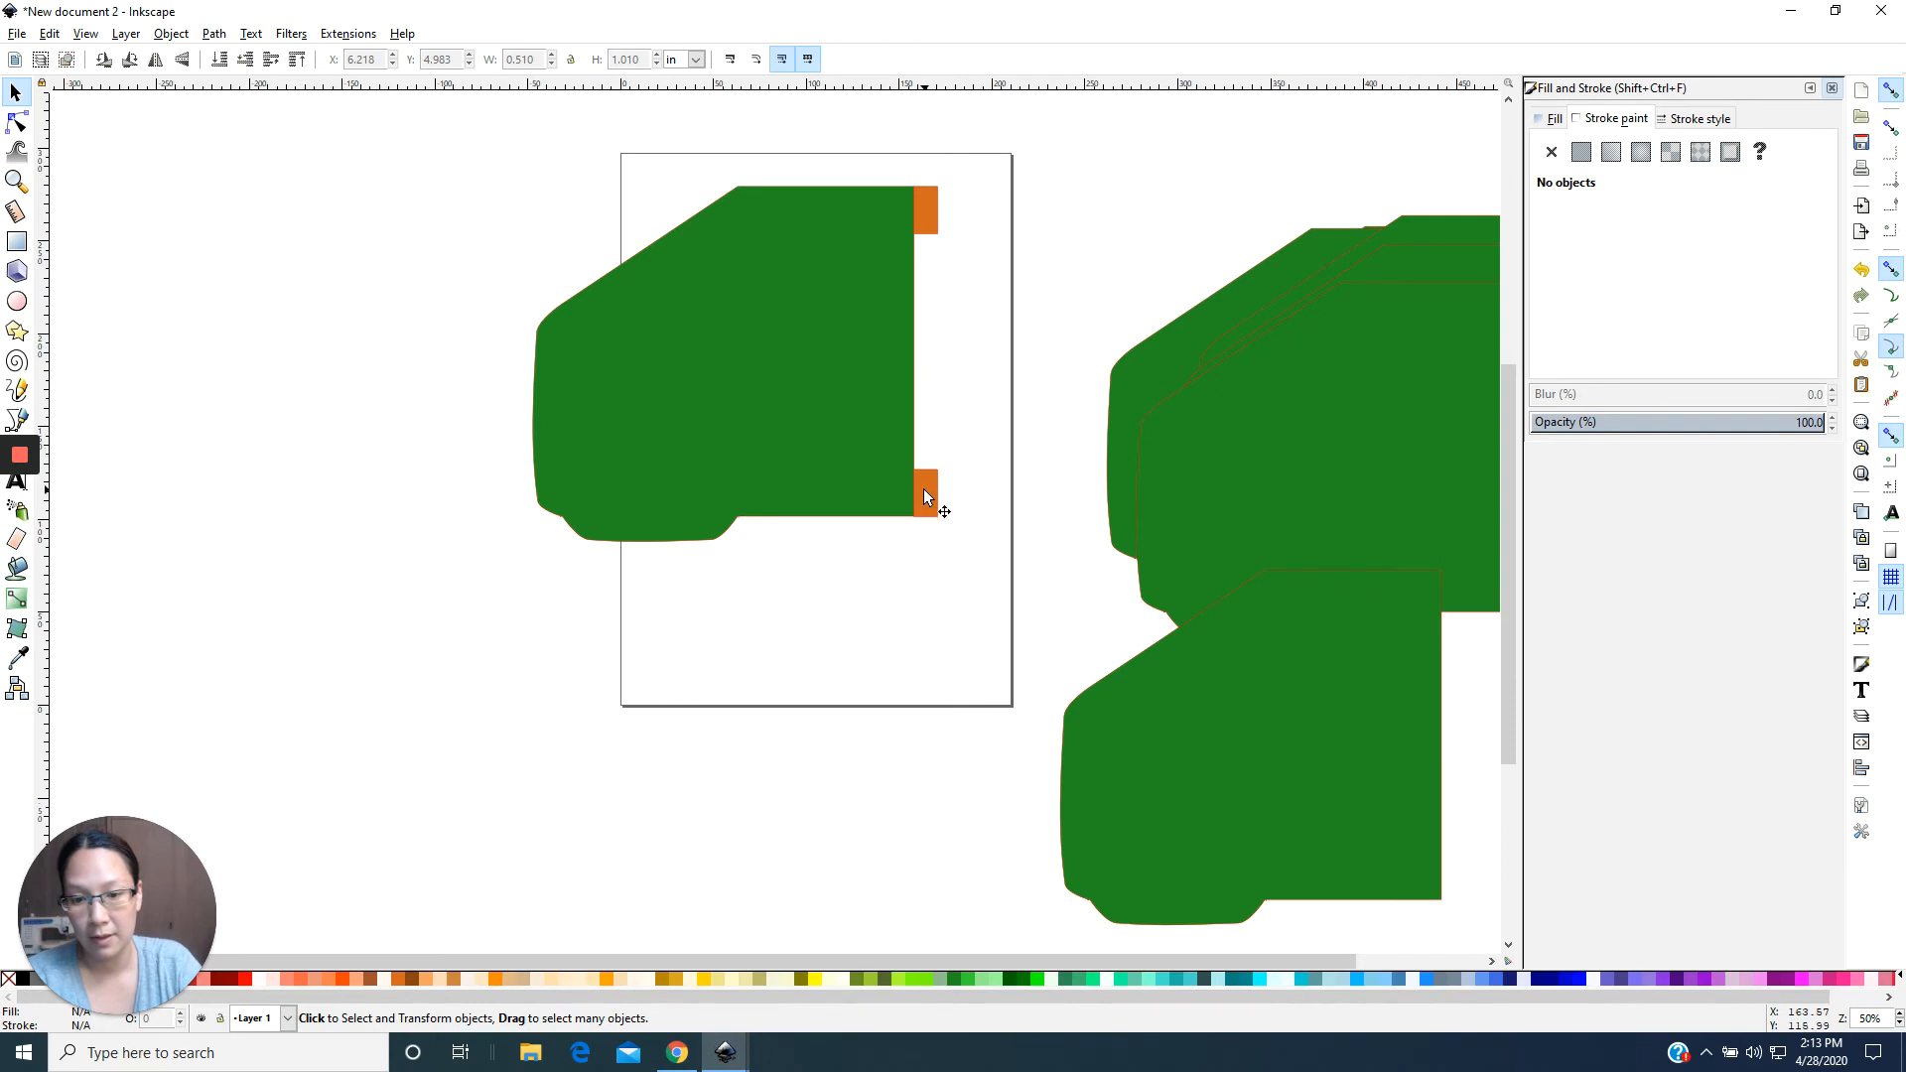
click(923, 488)
key(Delete)
Unite the green outline with the topmost rectangle and move the tabbed envelope off the page to the left.
click(853, 315)
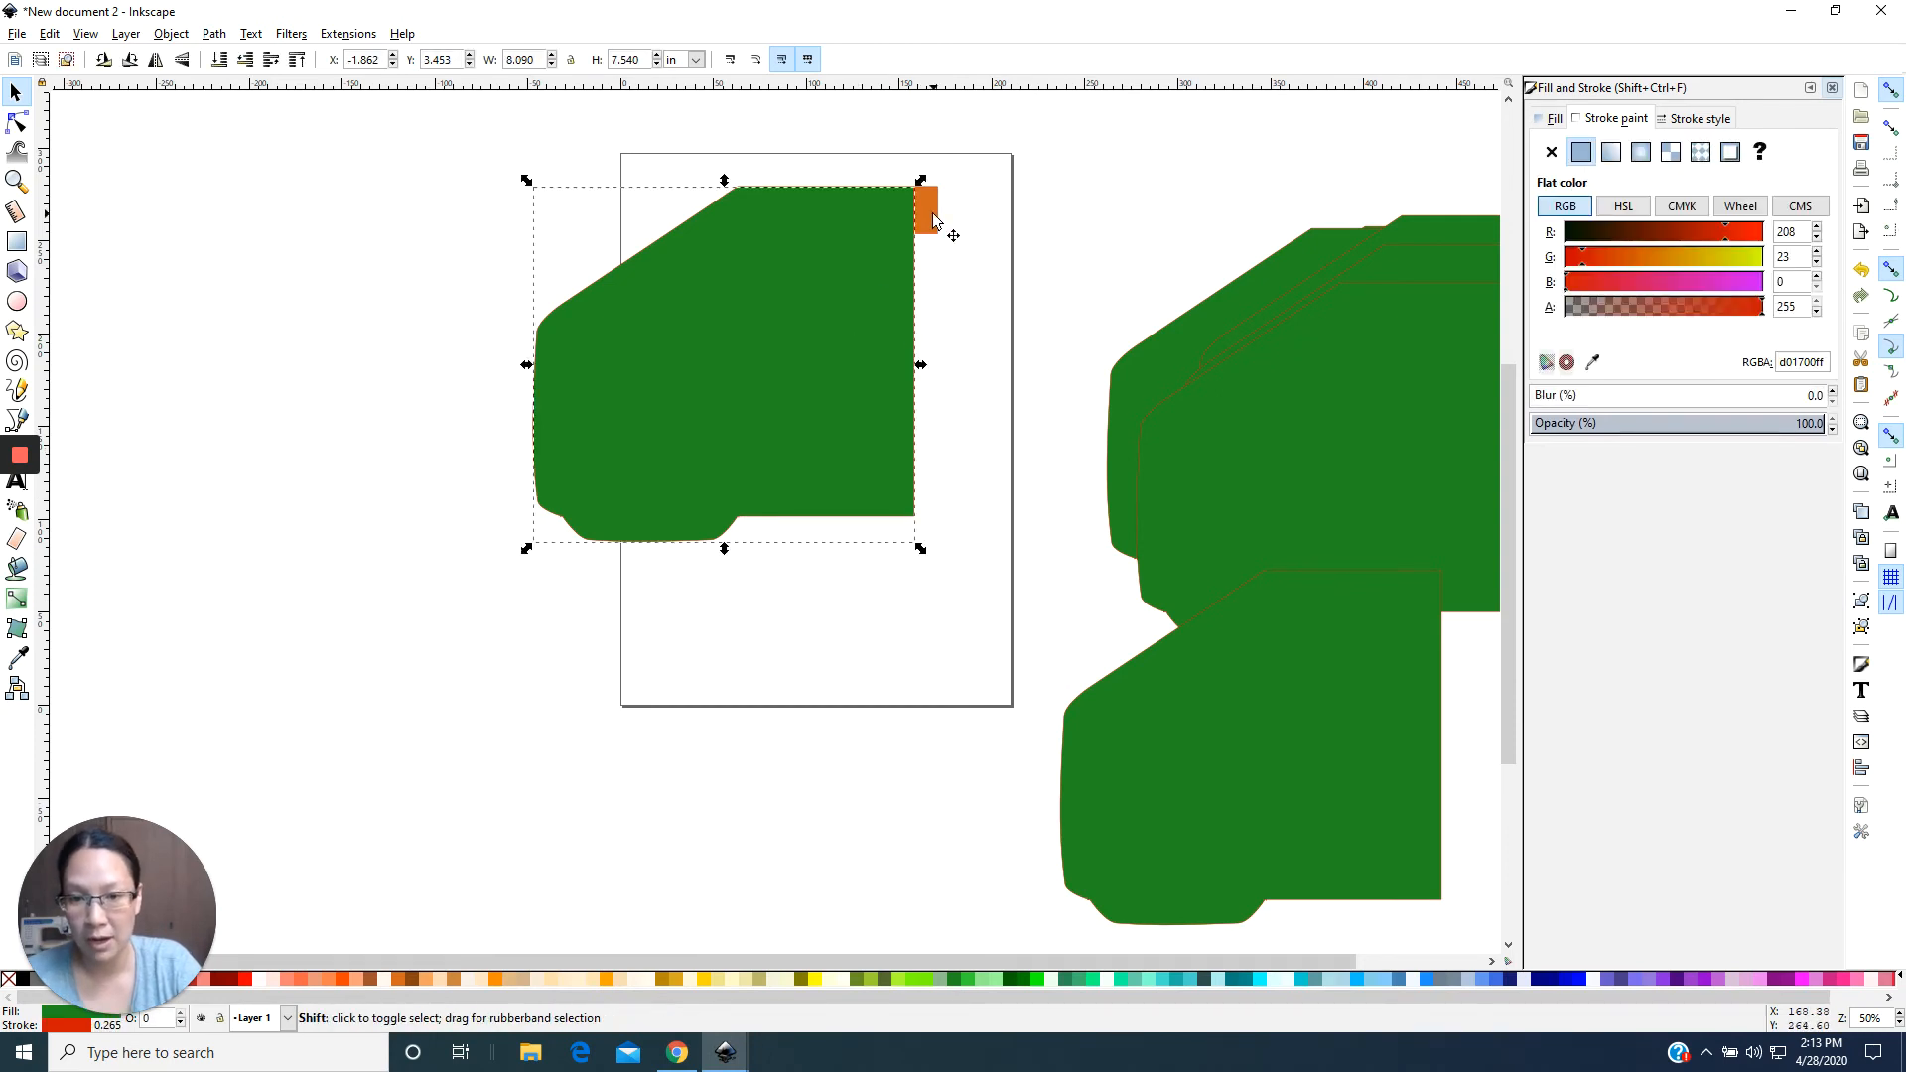
shift+click(923, 223)
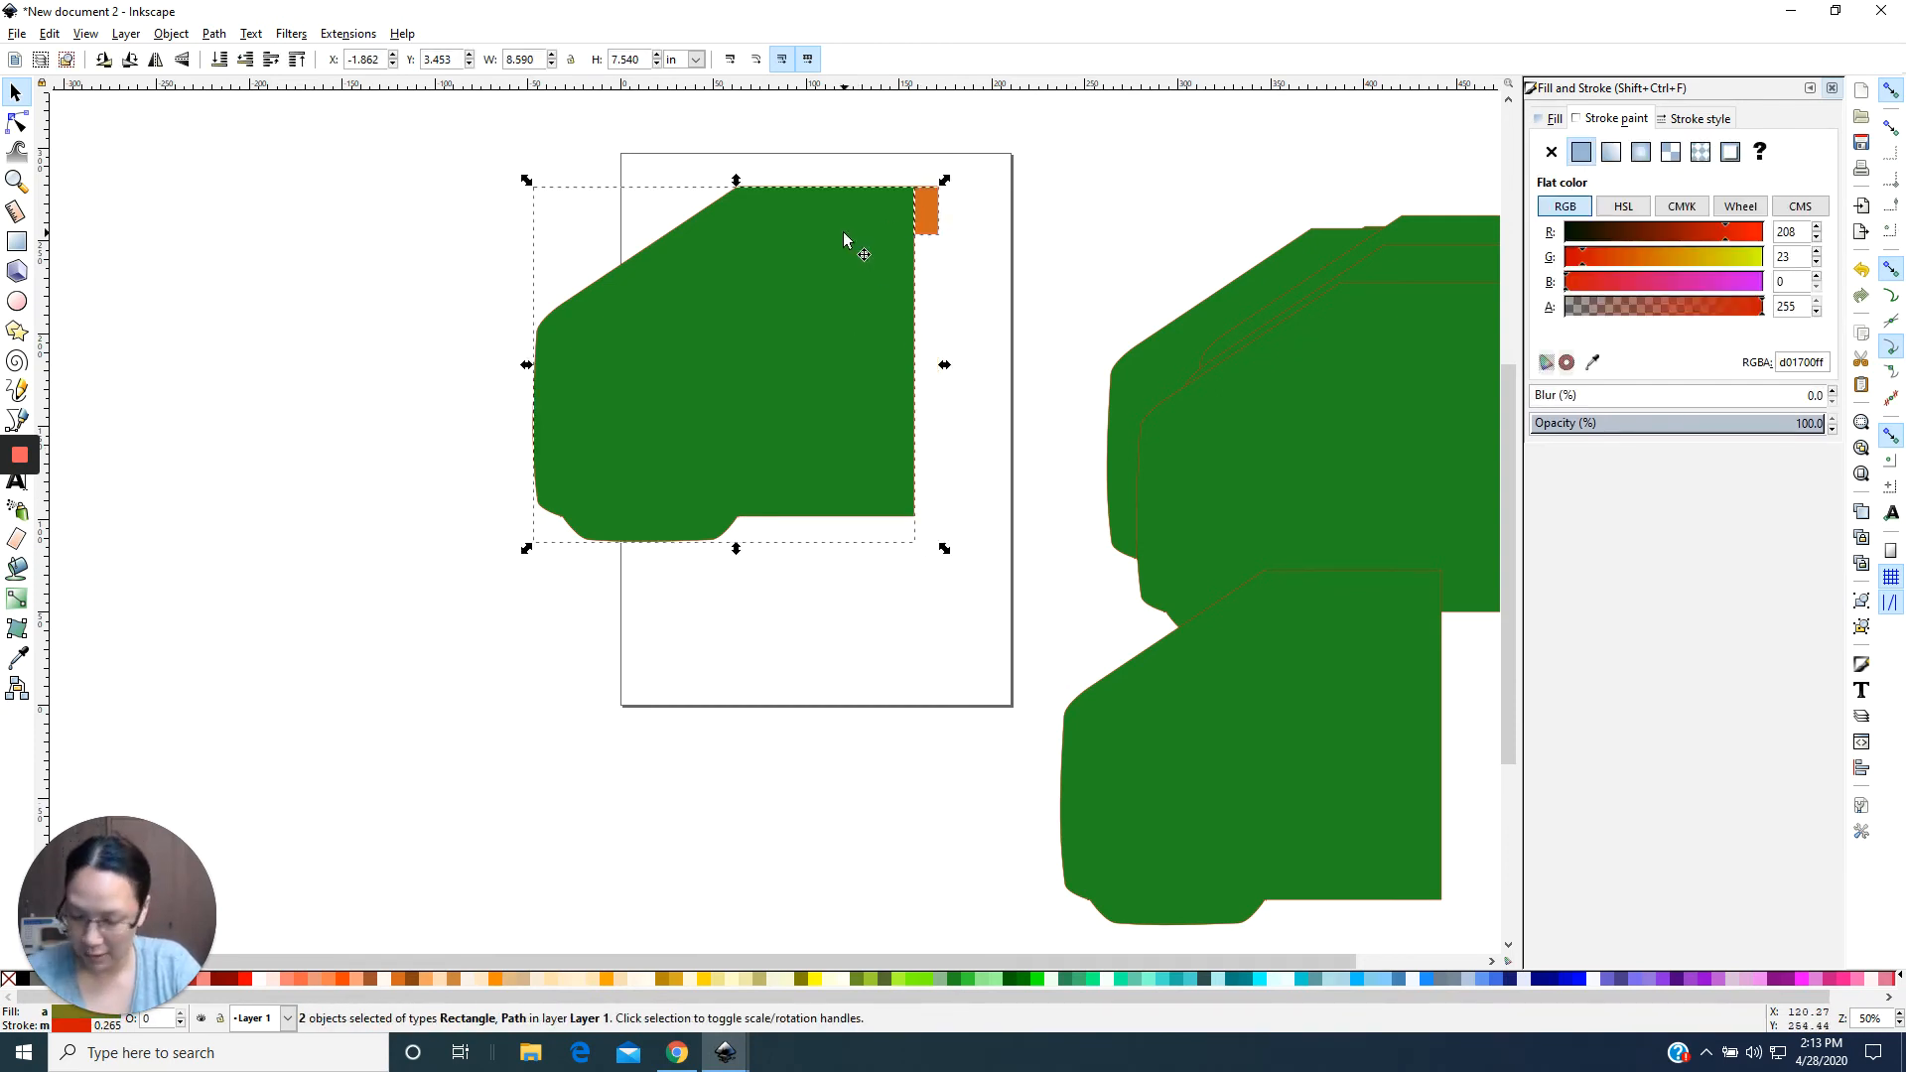
drag(497, 170, 1012, 616)
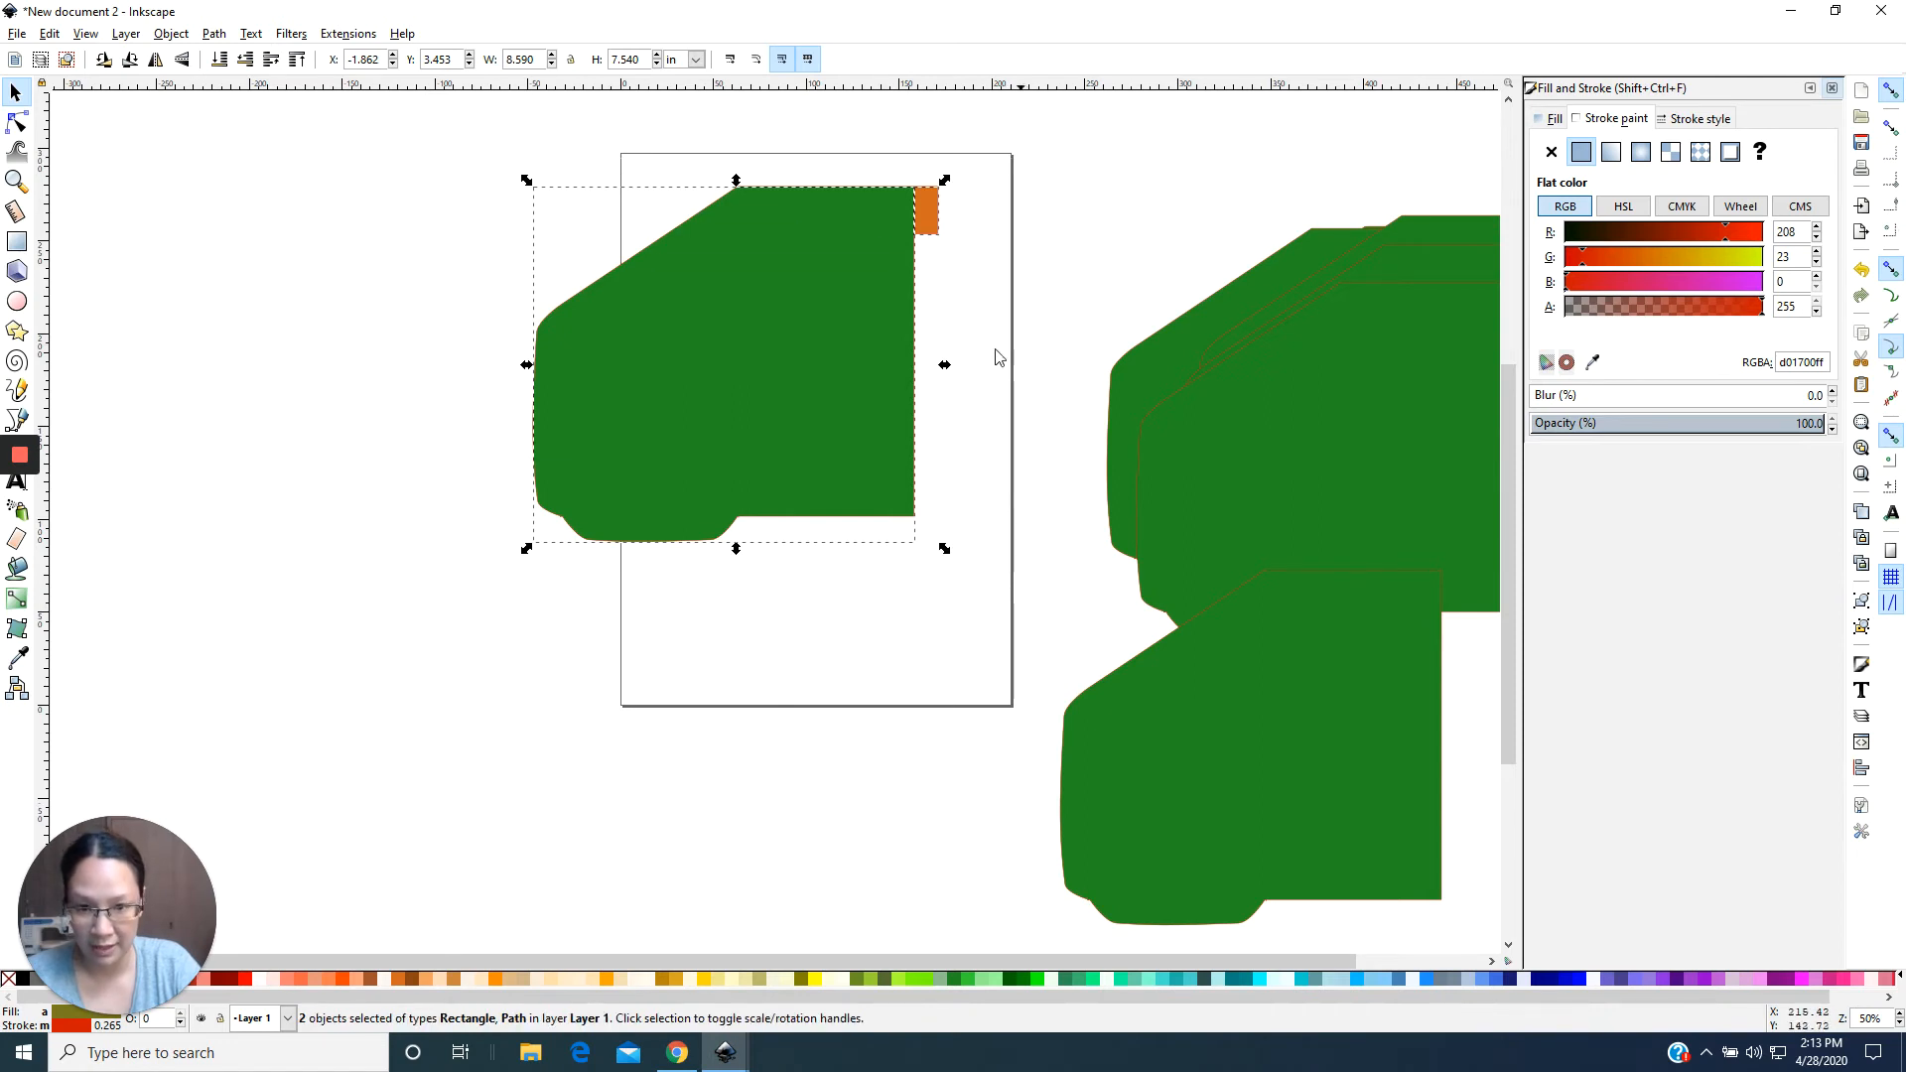
click(213, 33)
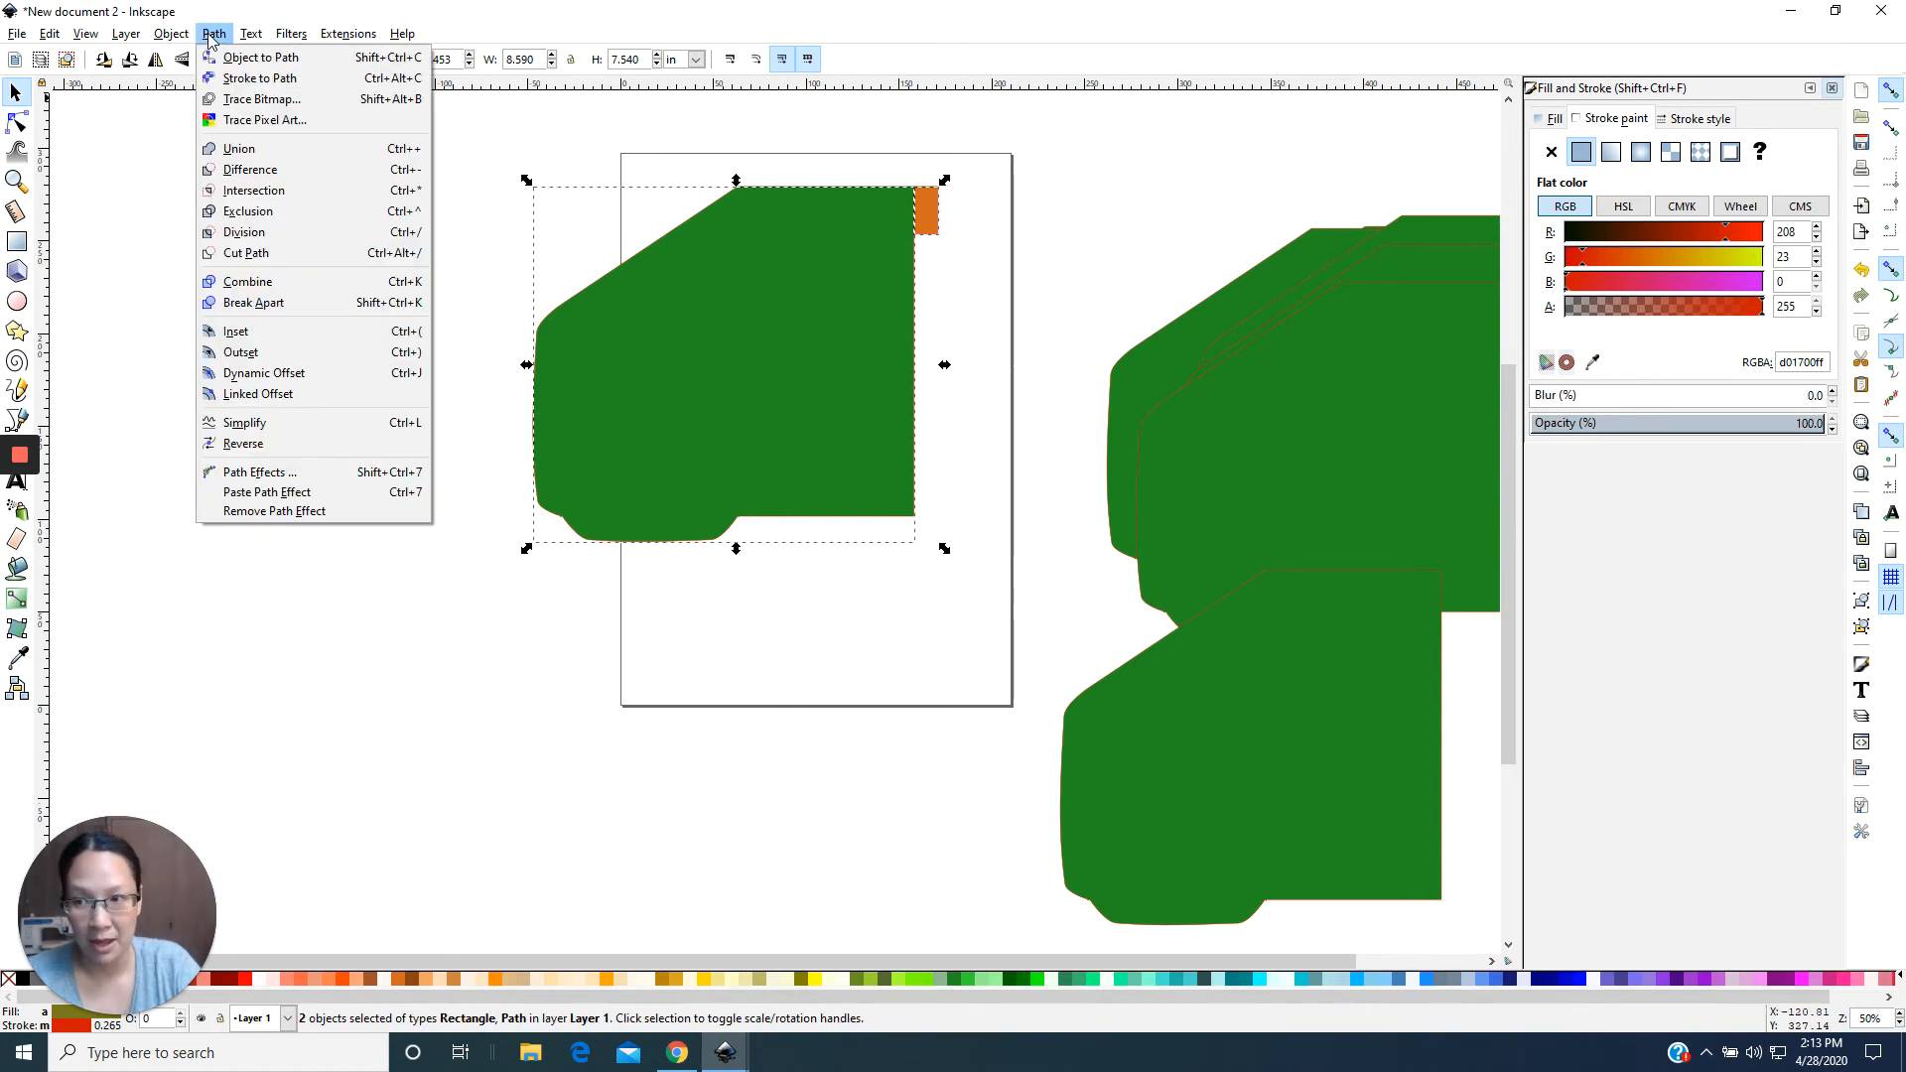
click(760, 331)
key(ctrl+plus)
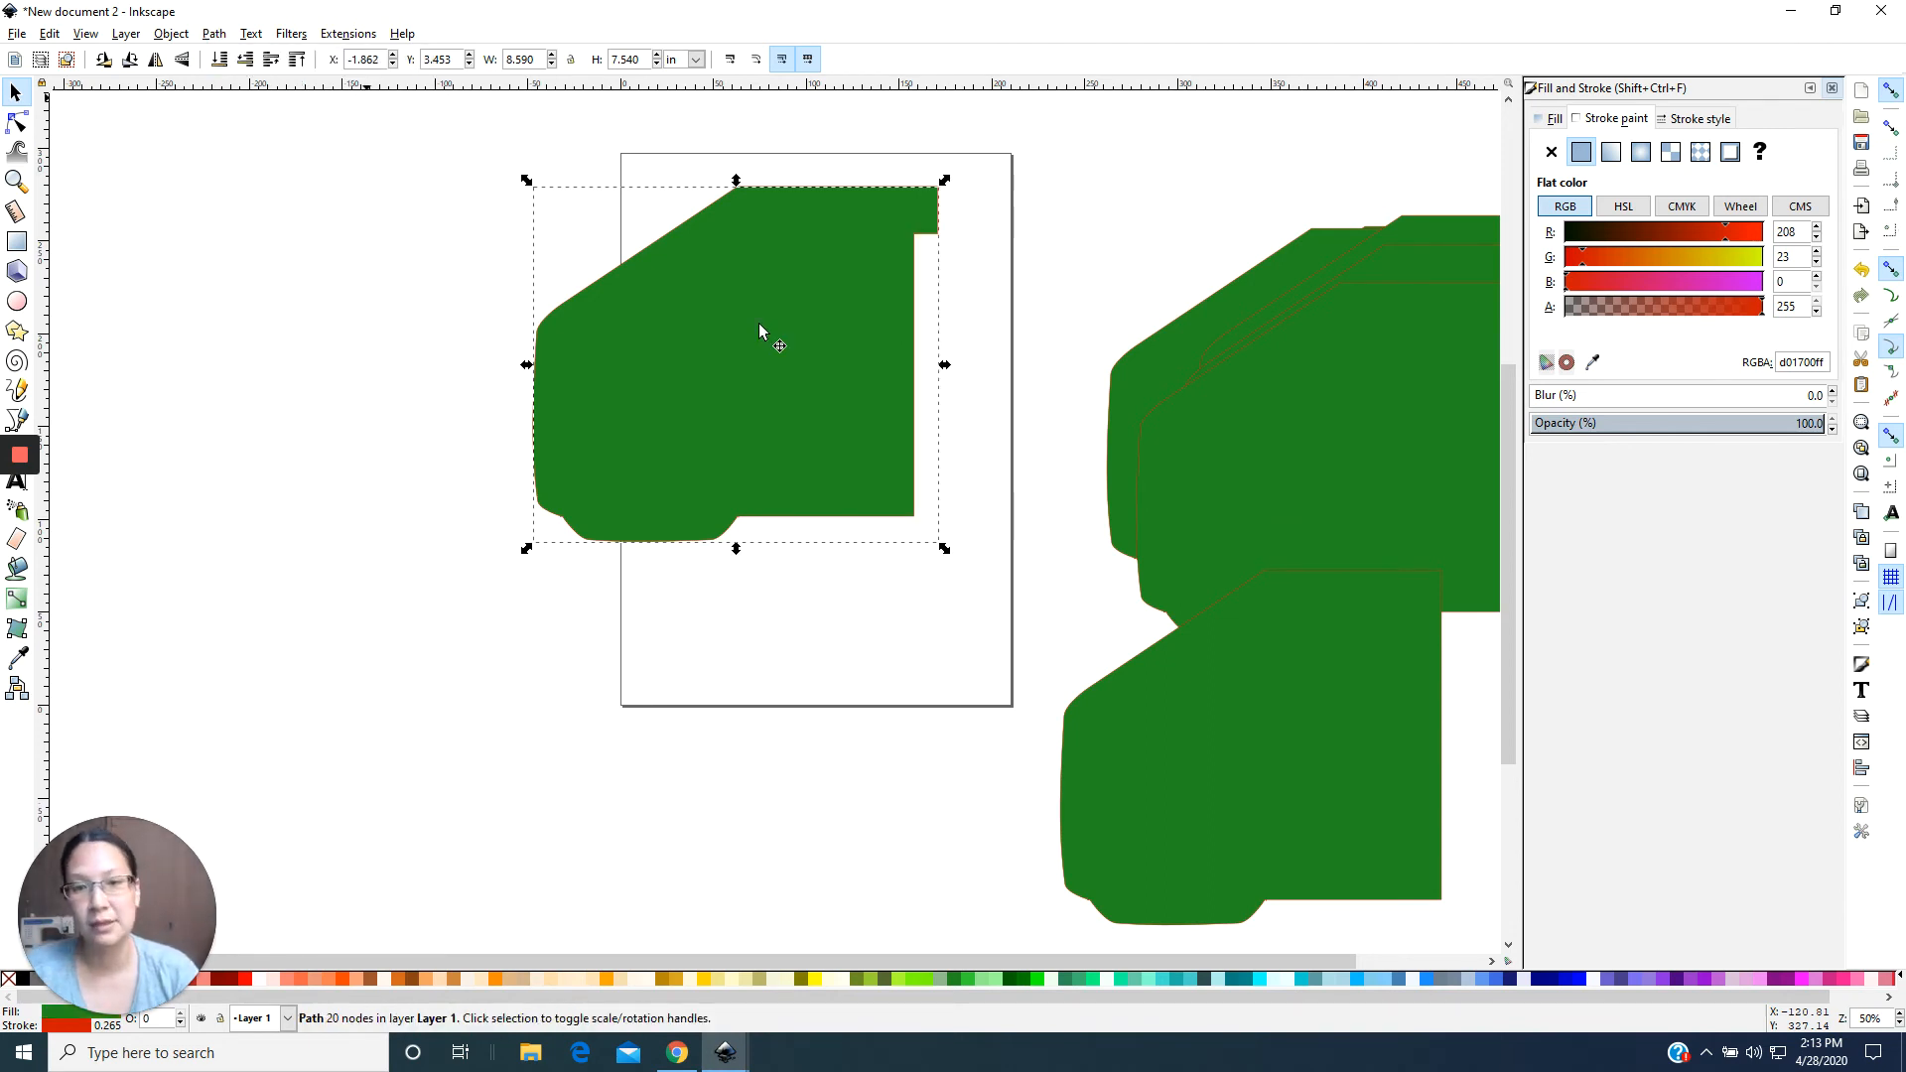
drag(766, 369, 372, 339)
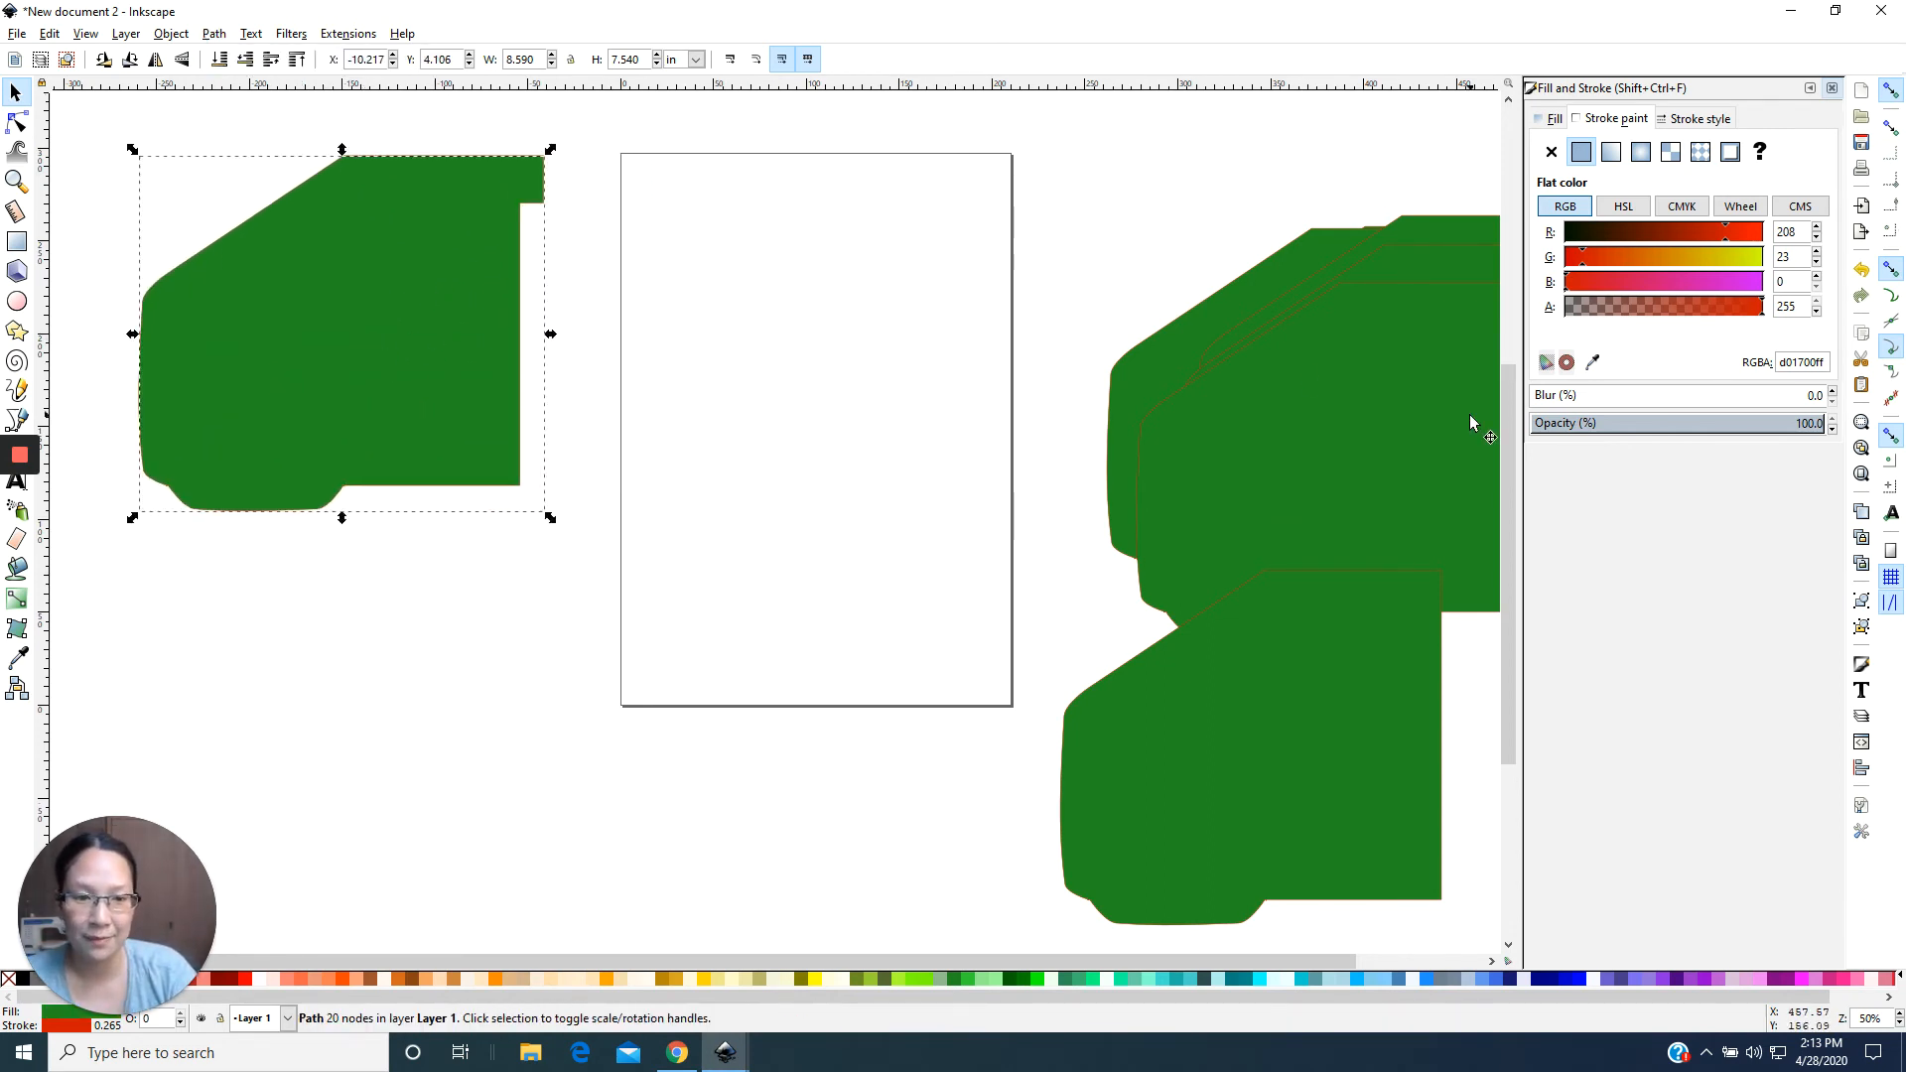
Move another green outline onto the page, paste the rectangle column, and snap it to the outline's upper-right corner.
drag(1248, 271, 740, 259)
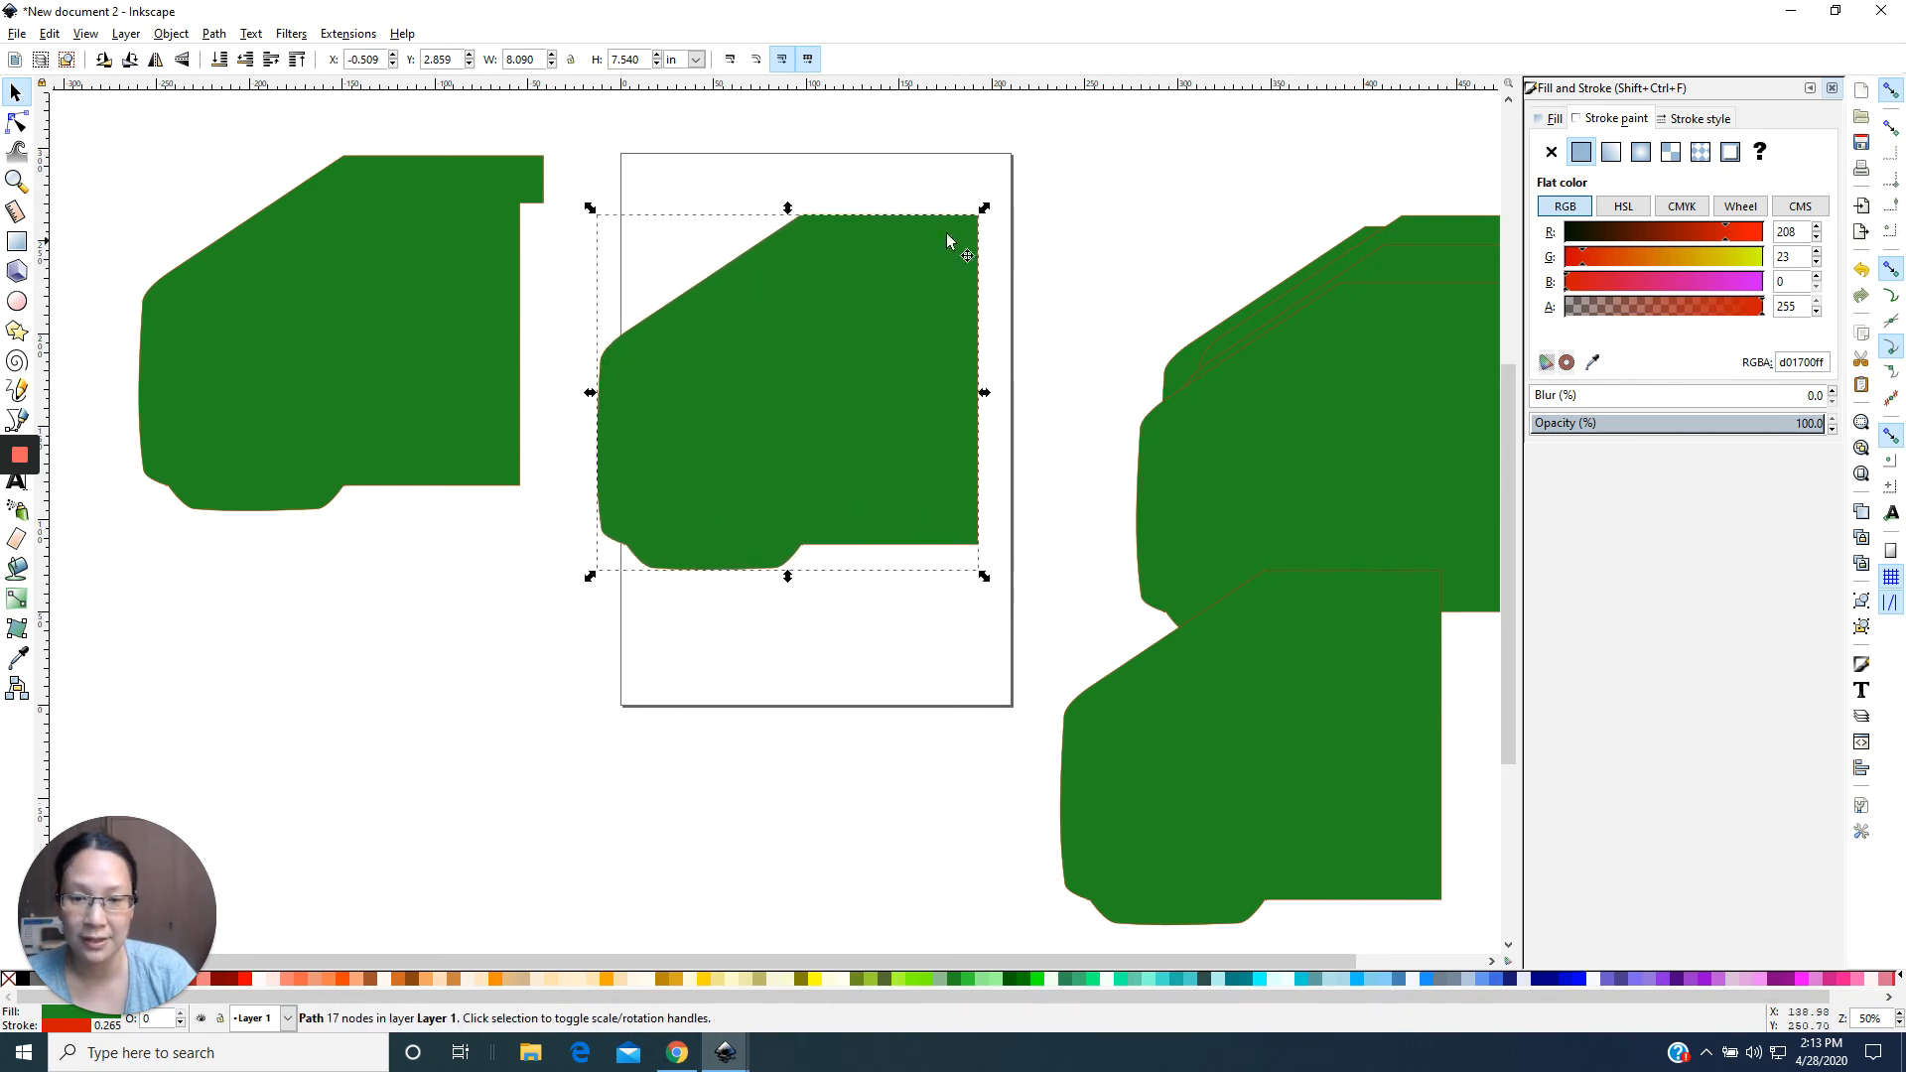
click(1100, 234)
right_click(1100, 234)
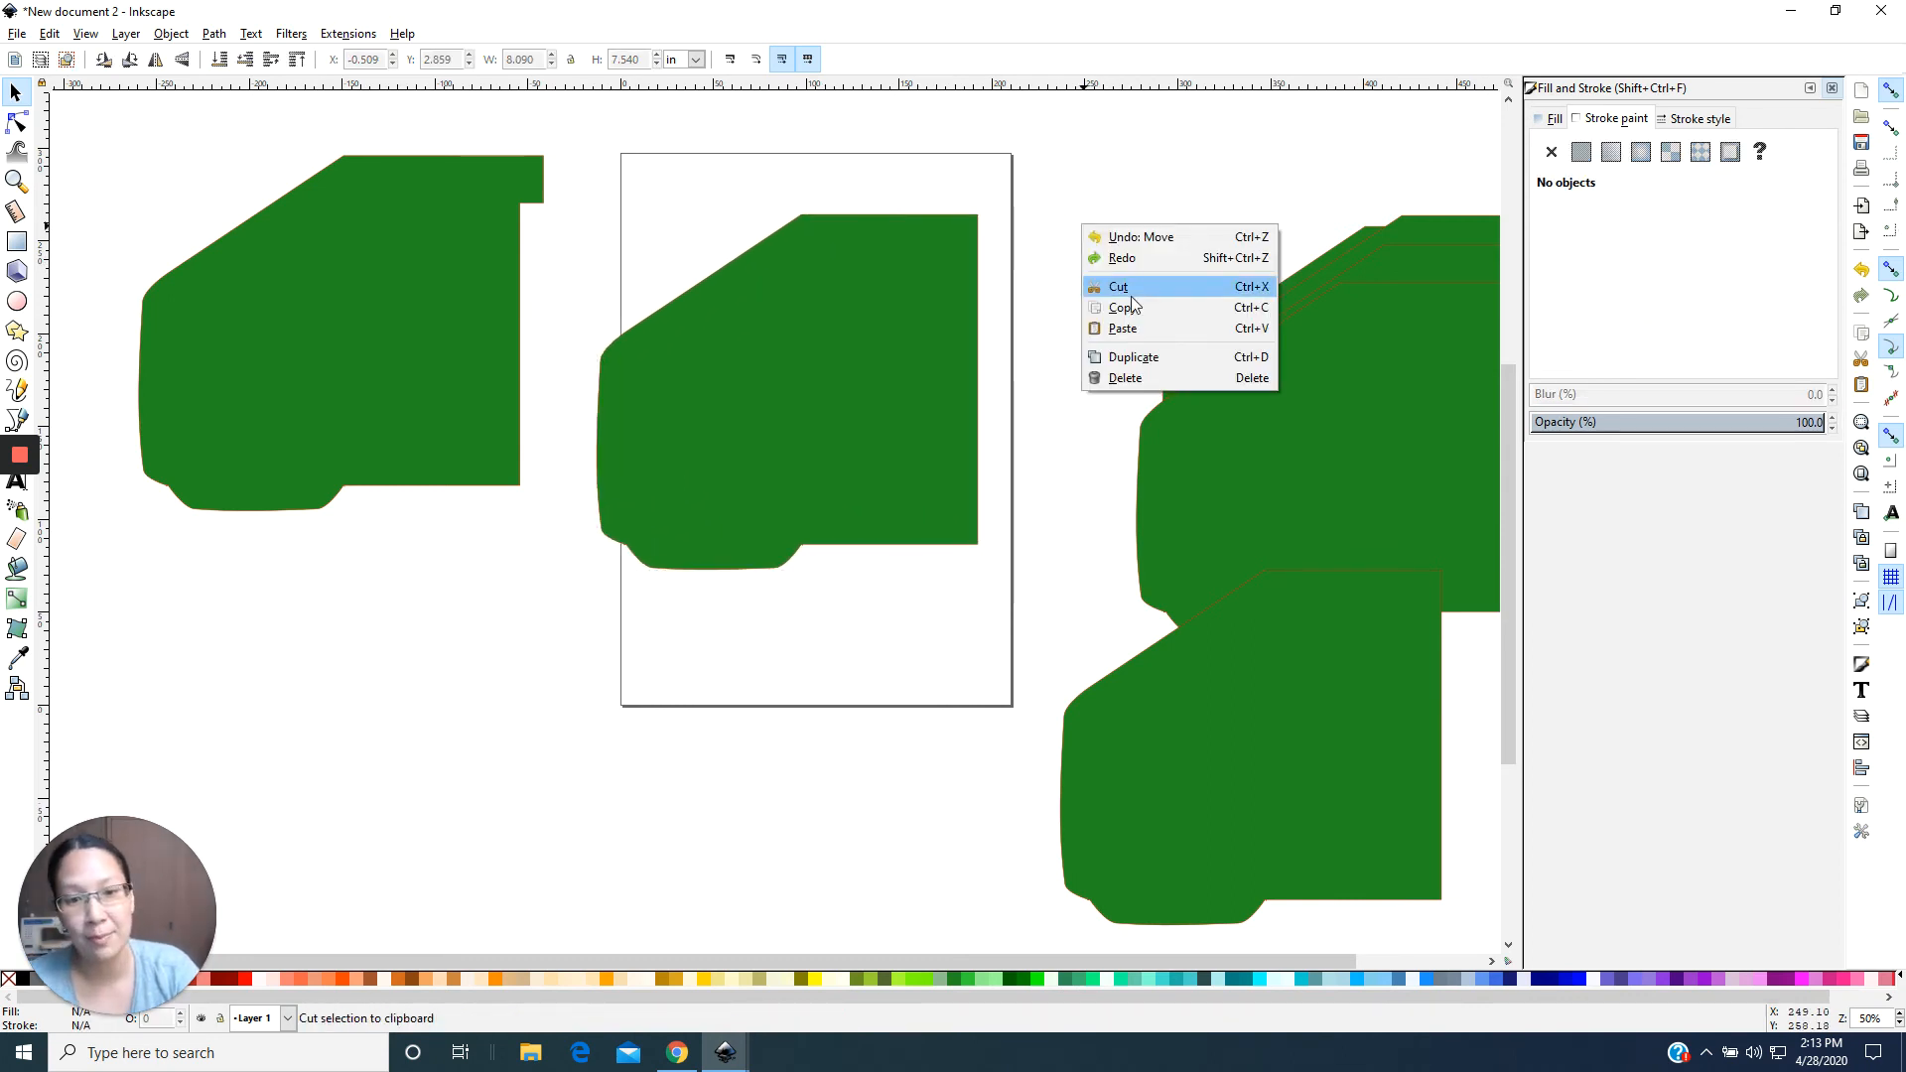
click(1123, 325)
drag(1131, 207, 995, 260)
click(1110, 244)
Delete every rectangle in the pasted column except the pale turquoise one in second position.
click(989, 238)
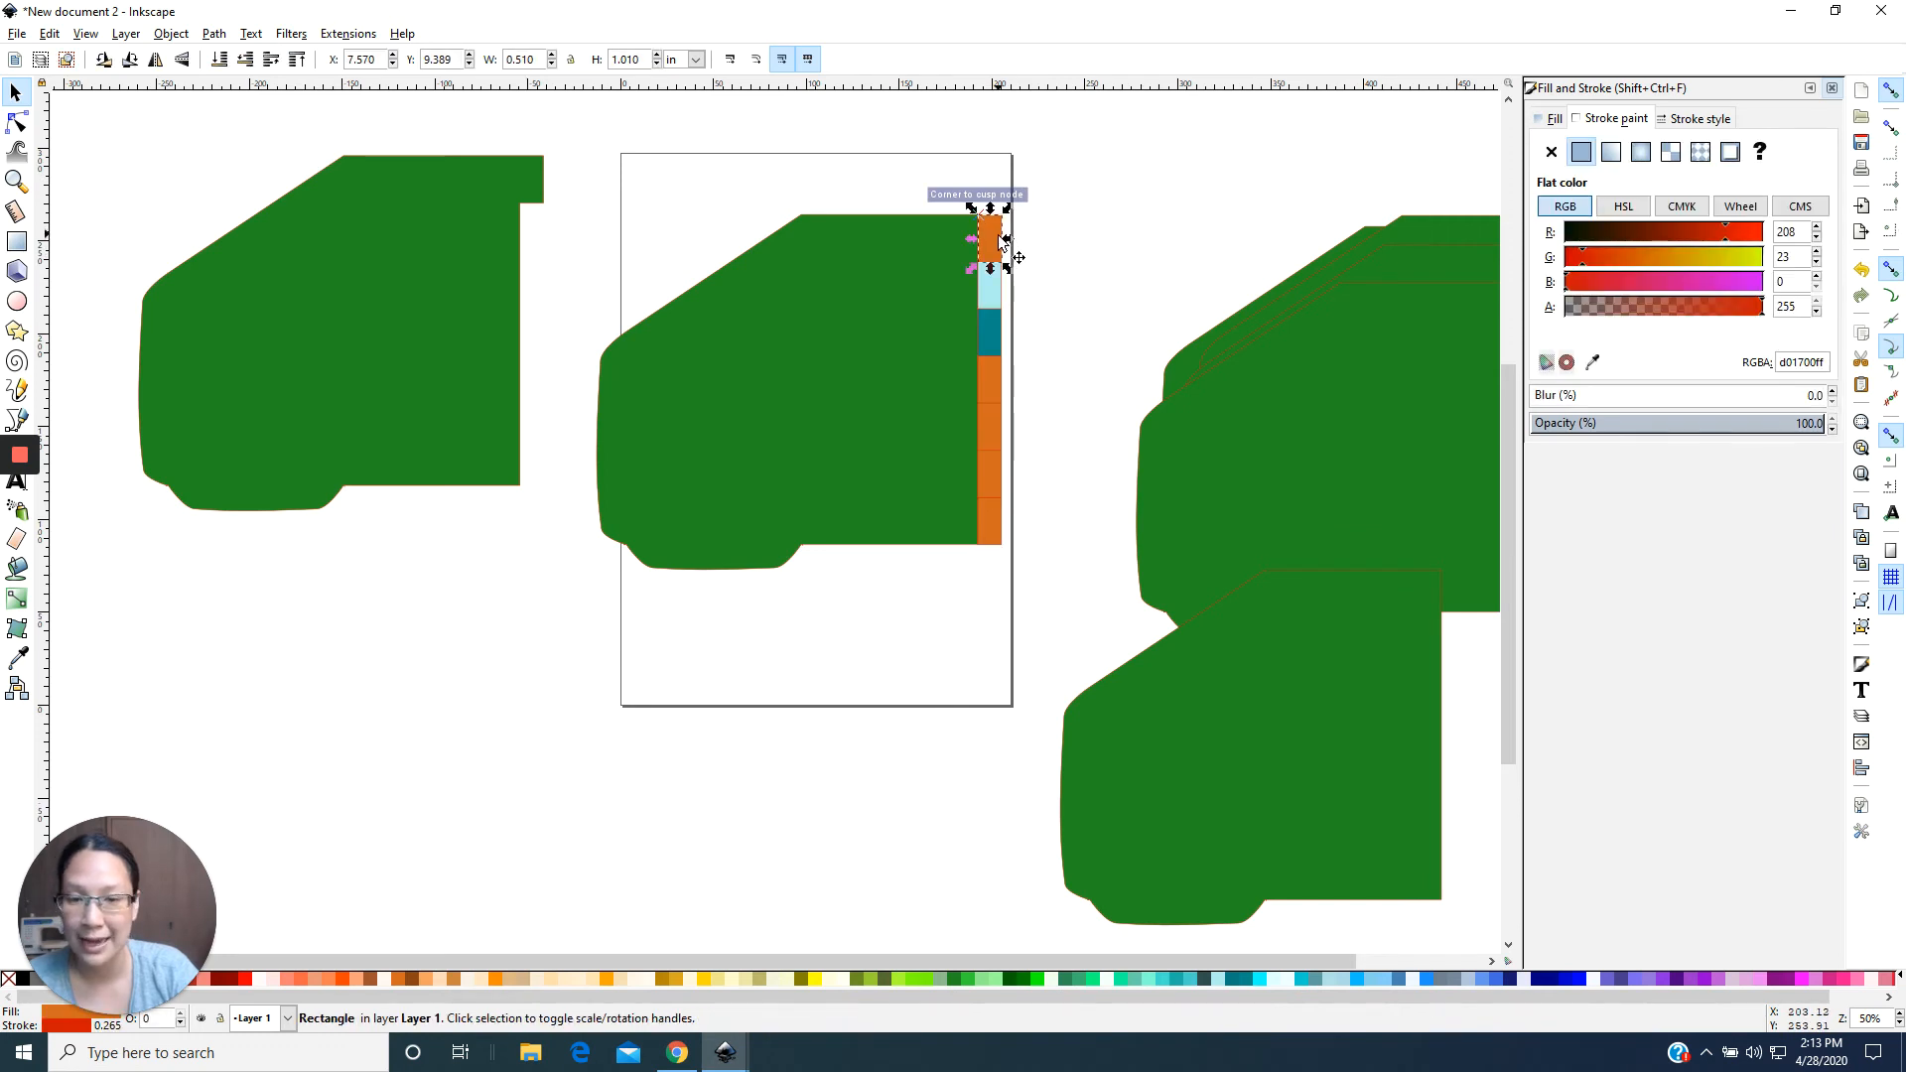
key(Delete)
click(989, 332)
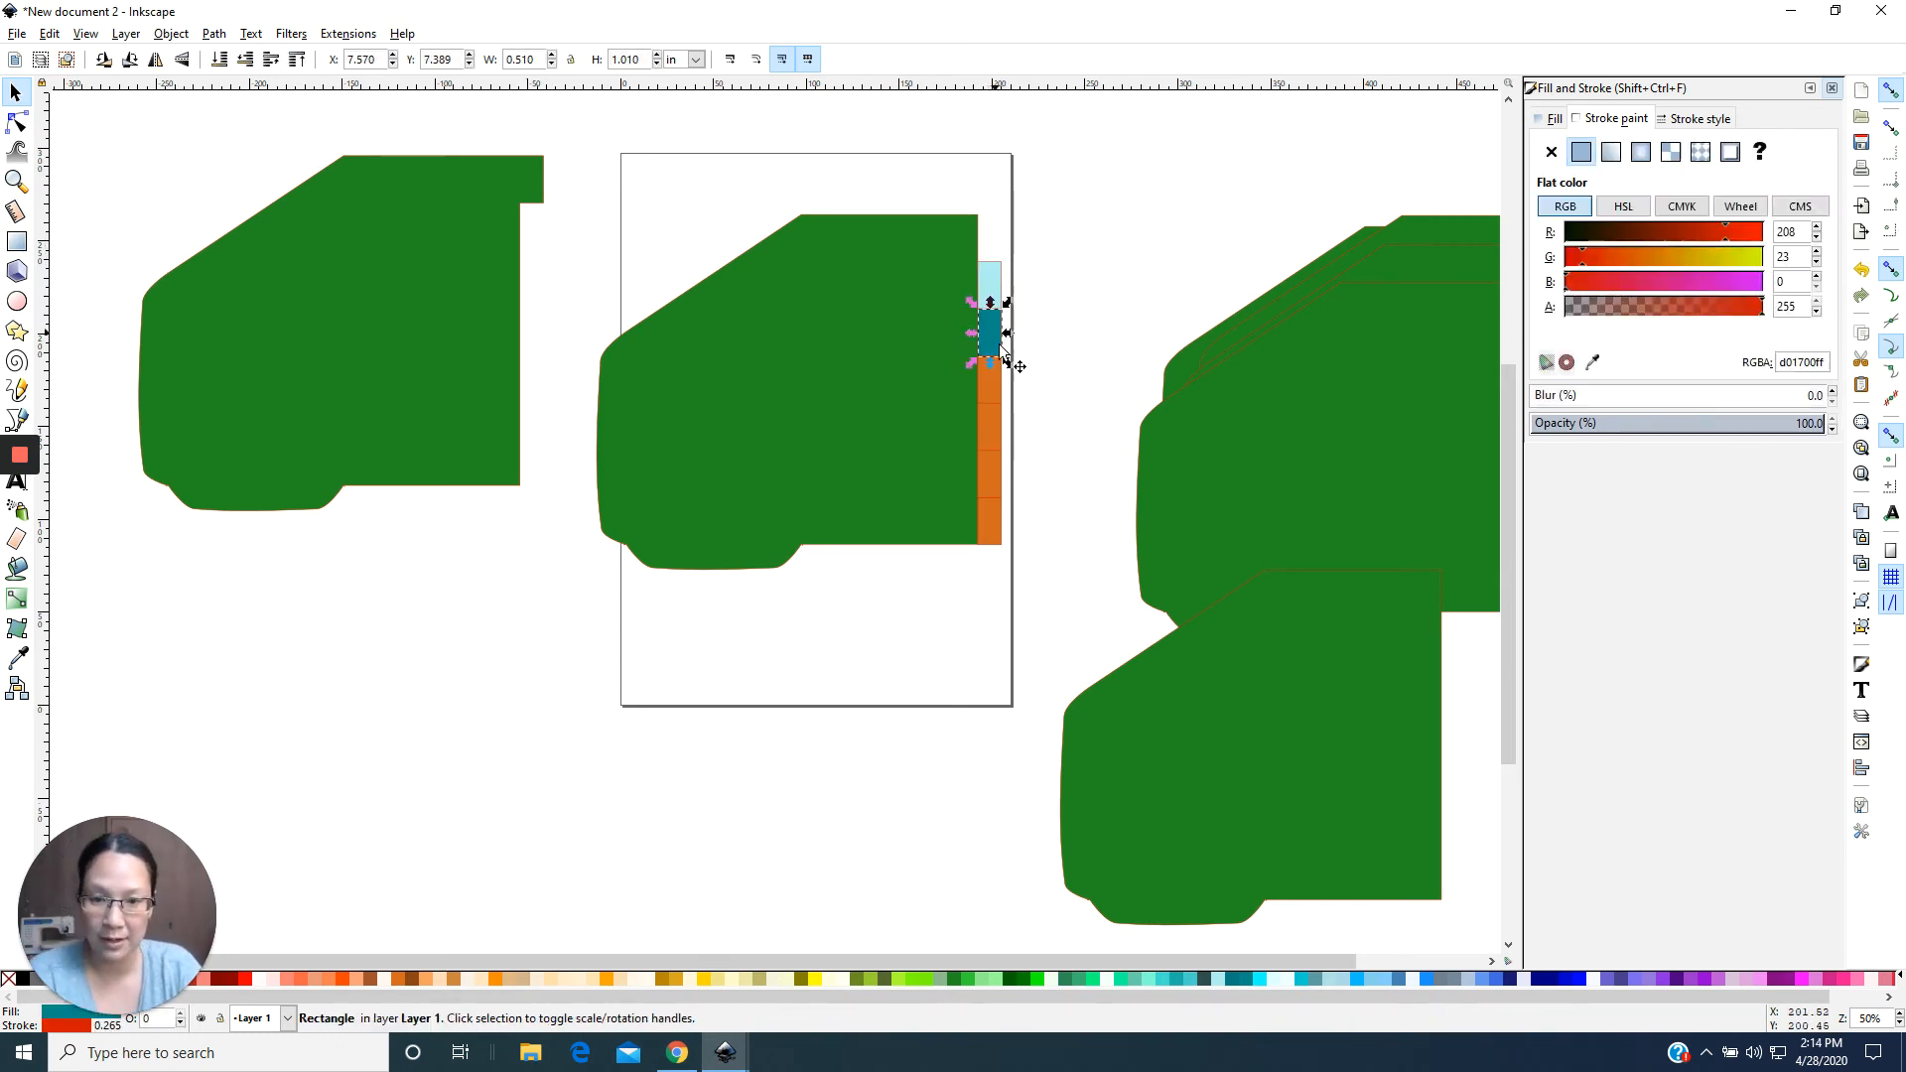
key(Delete)
click(991, 378)
key(Delete)
click(991, 415)
key(Delete)
click(994, 473)
key(Delete)
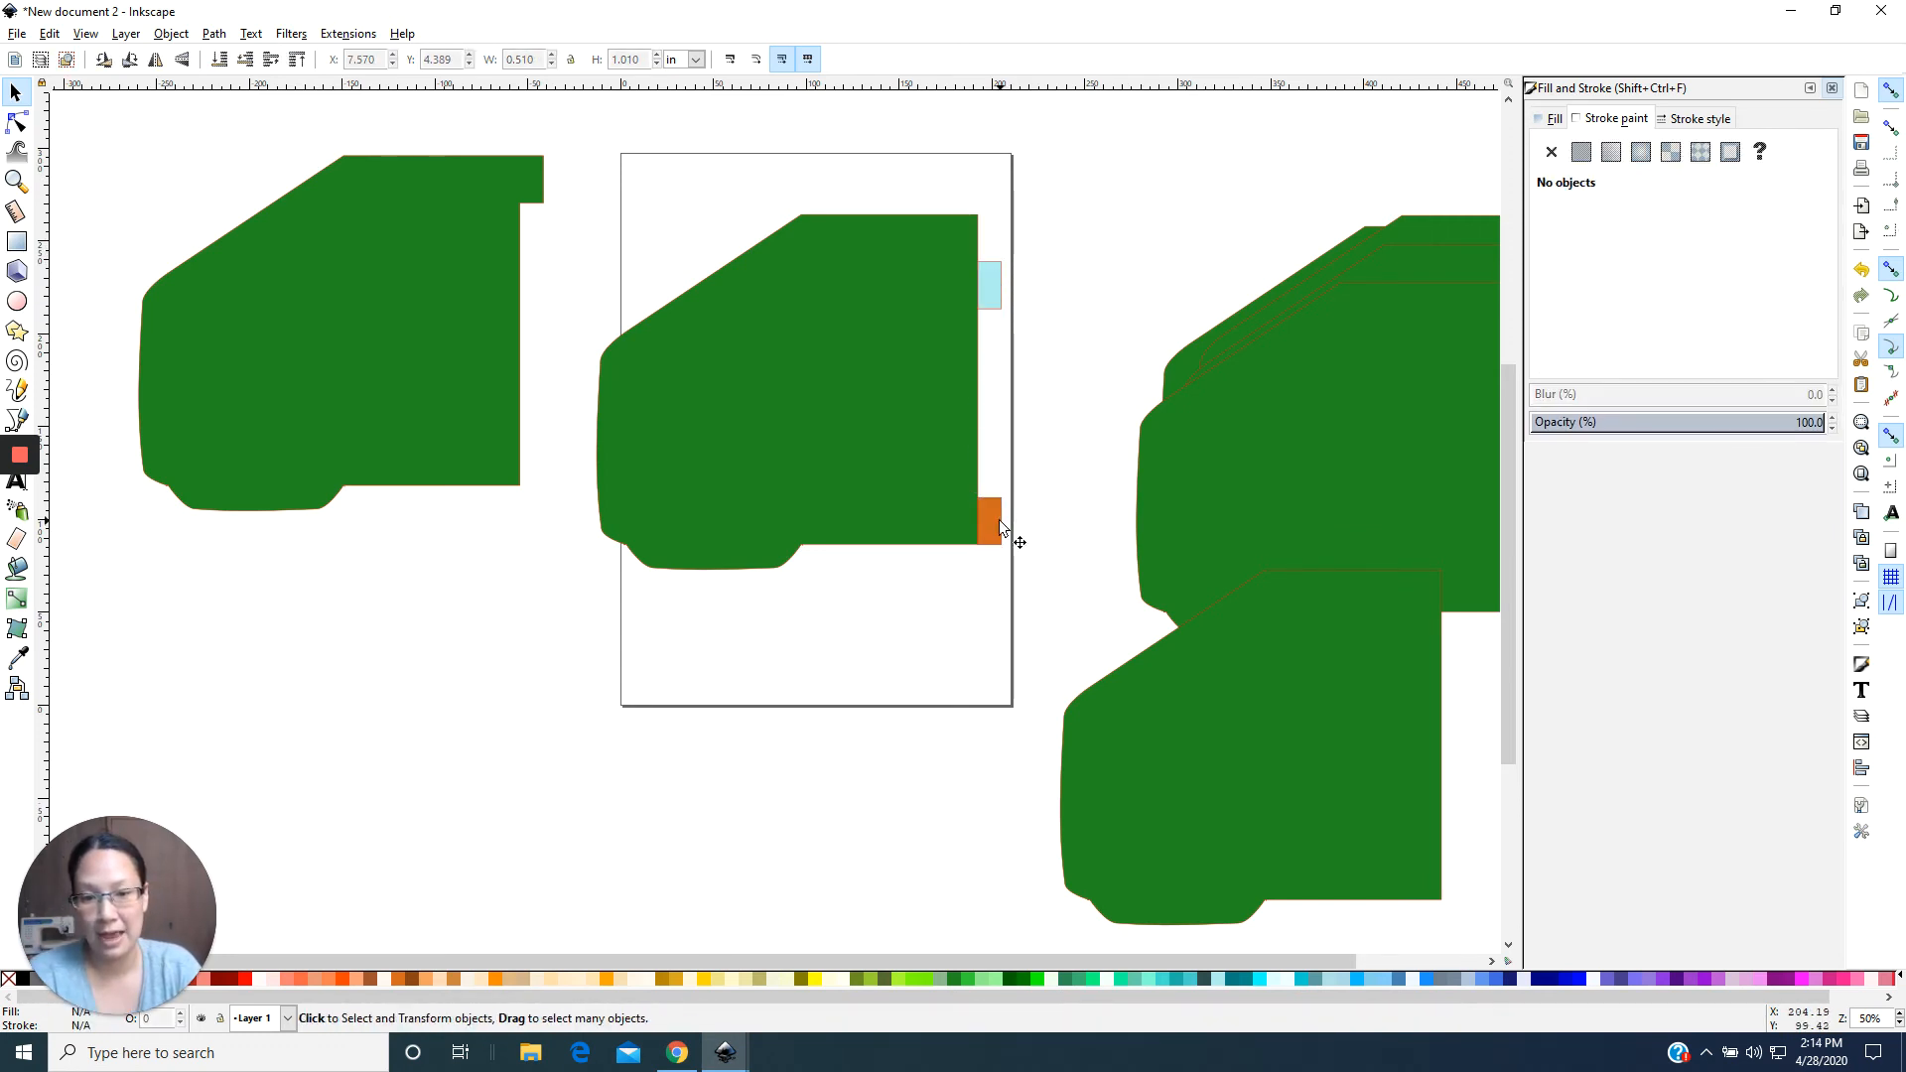
click(998, 520)
key(Delete)
Unite the pale turquoise rectangle with the green outline to form the second tabbed envelope.
click(996, 287)
click(925, 294)
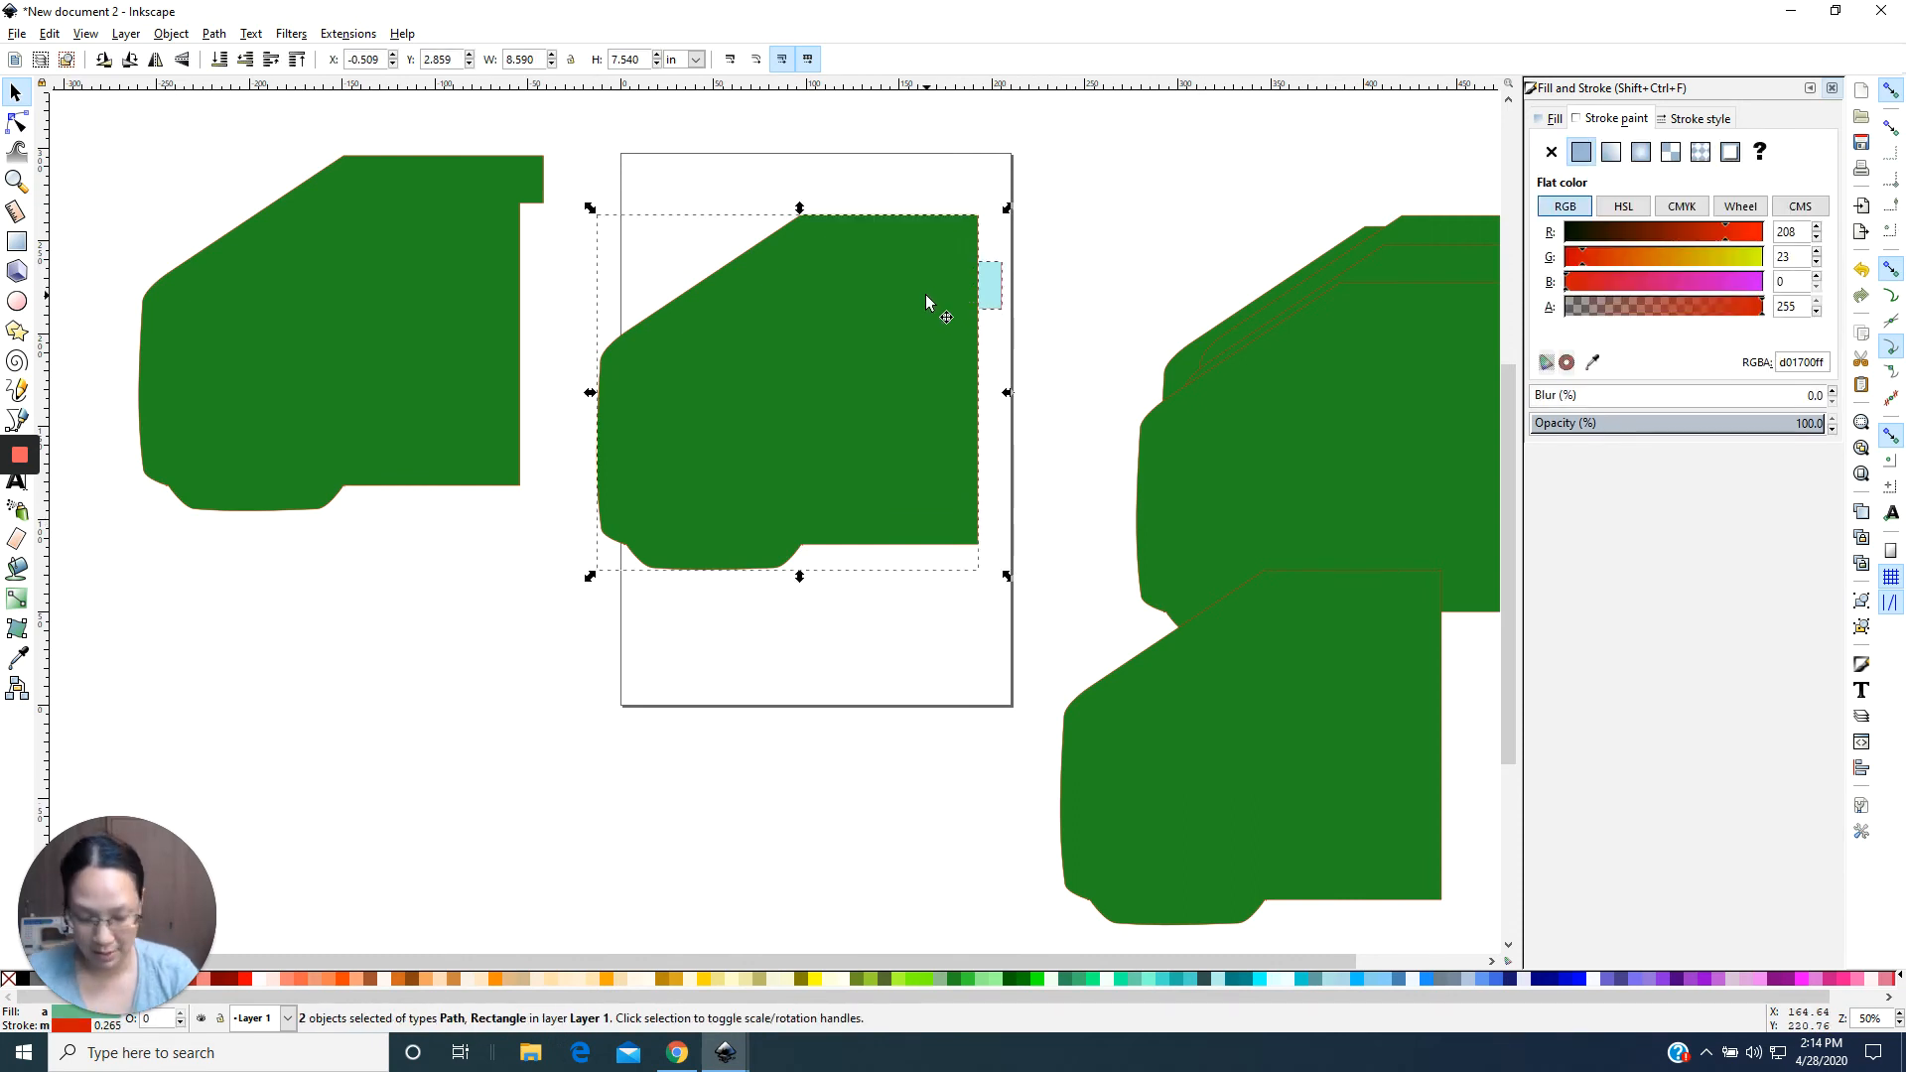
key(ctrl+plus)
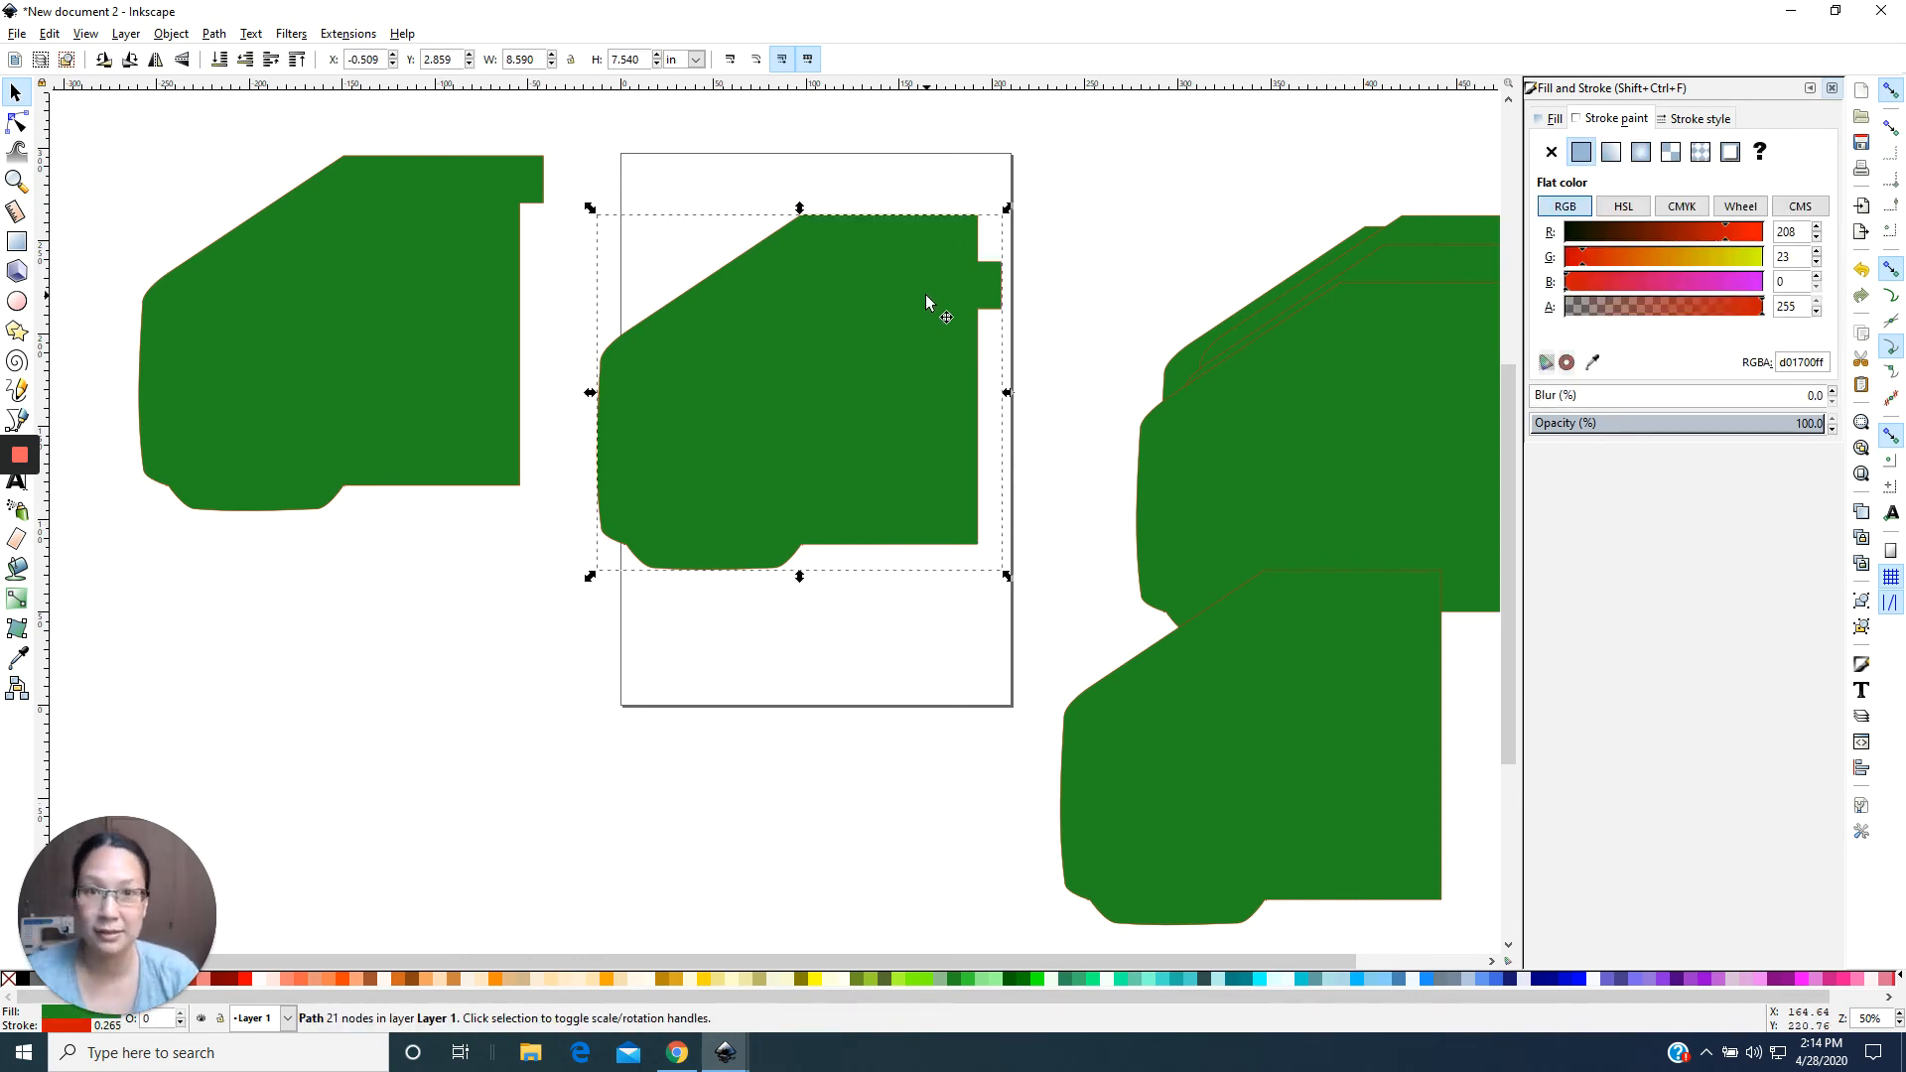
Fill the second tabbed envelope golden orange while overlaid on the first for tab comparison, and return it to the page.
drag(785, 377, 372, 326)
click(663, 978)
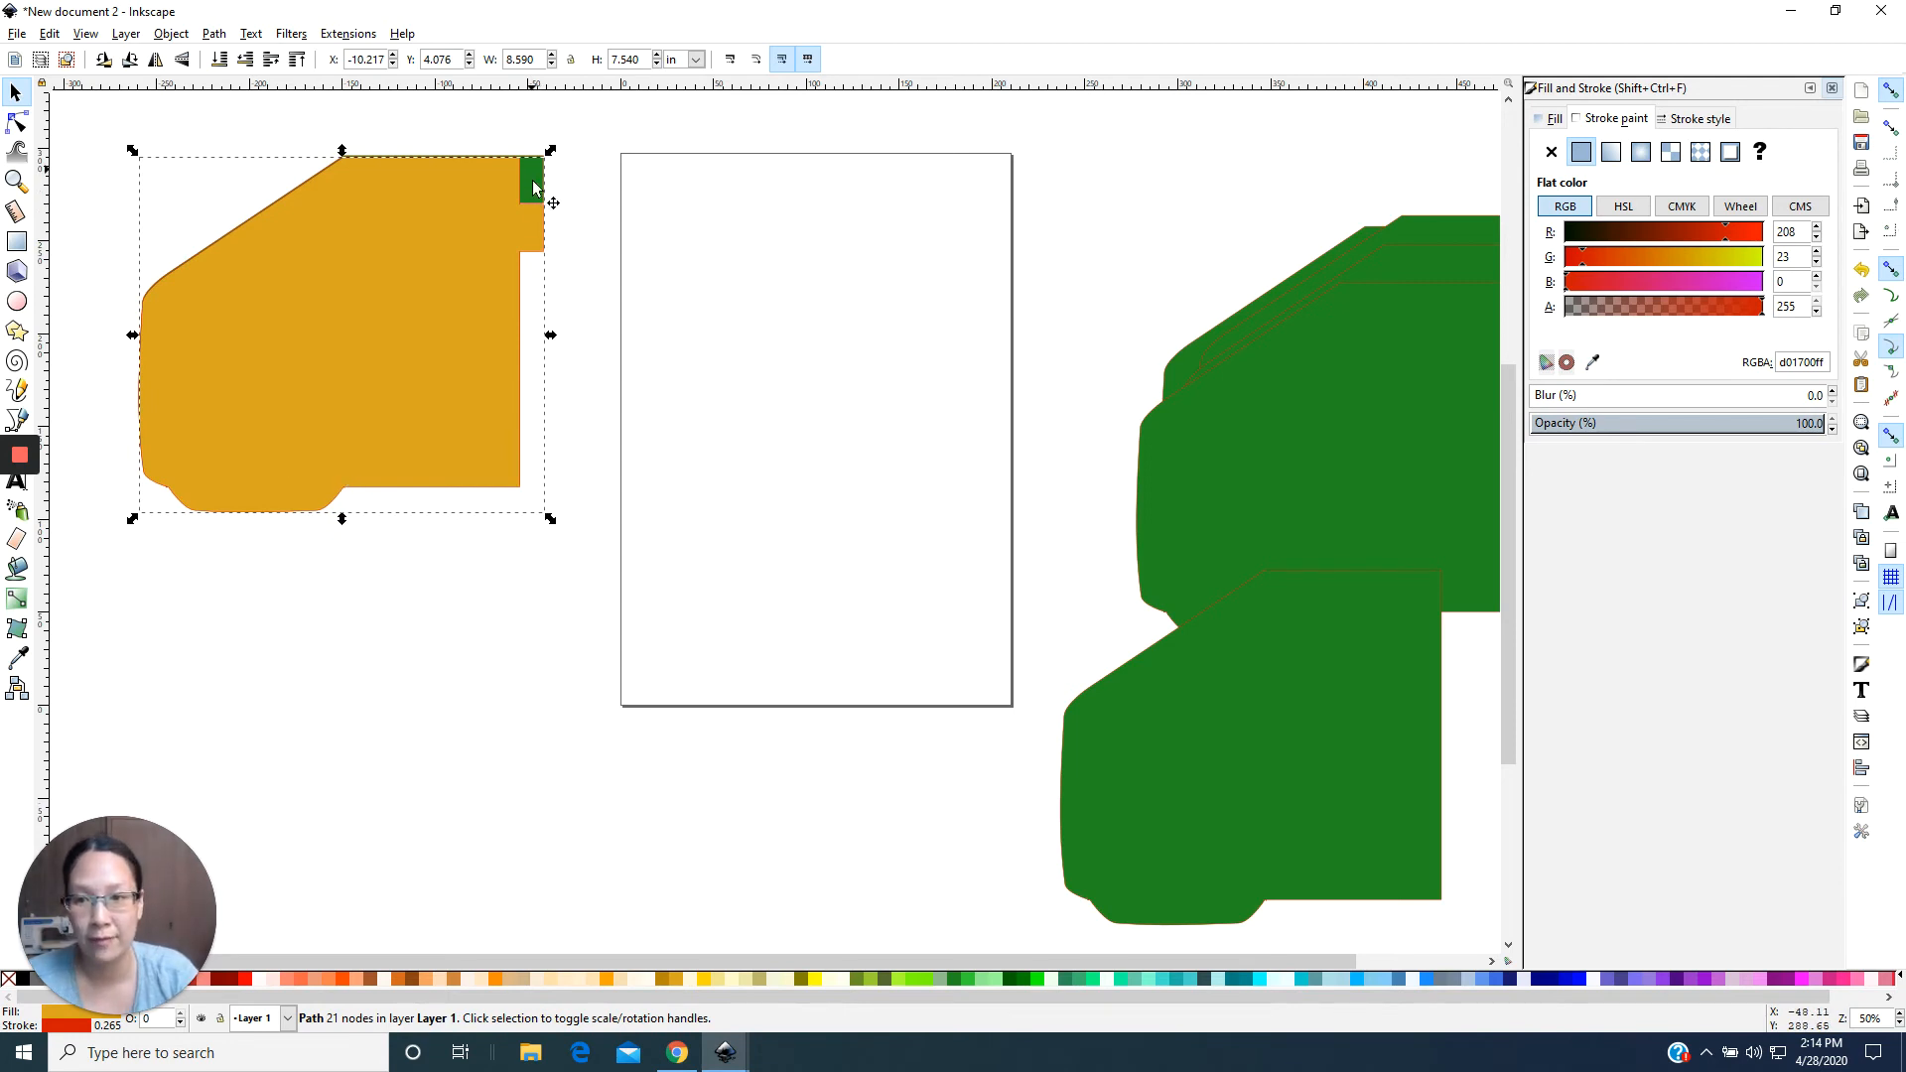
drag(432, 317, 839, 492)
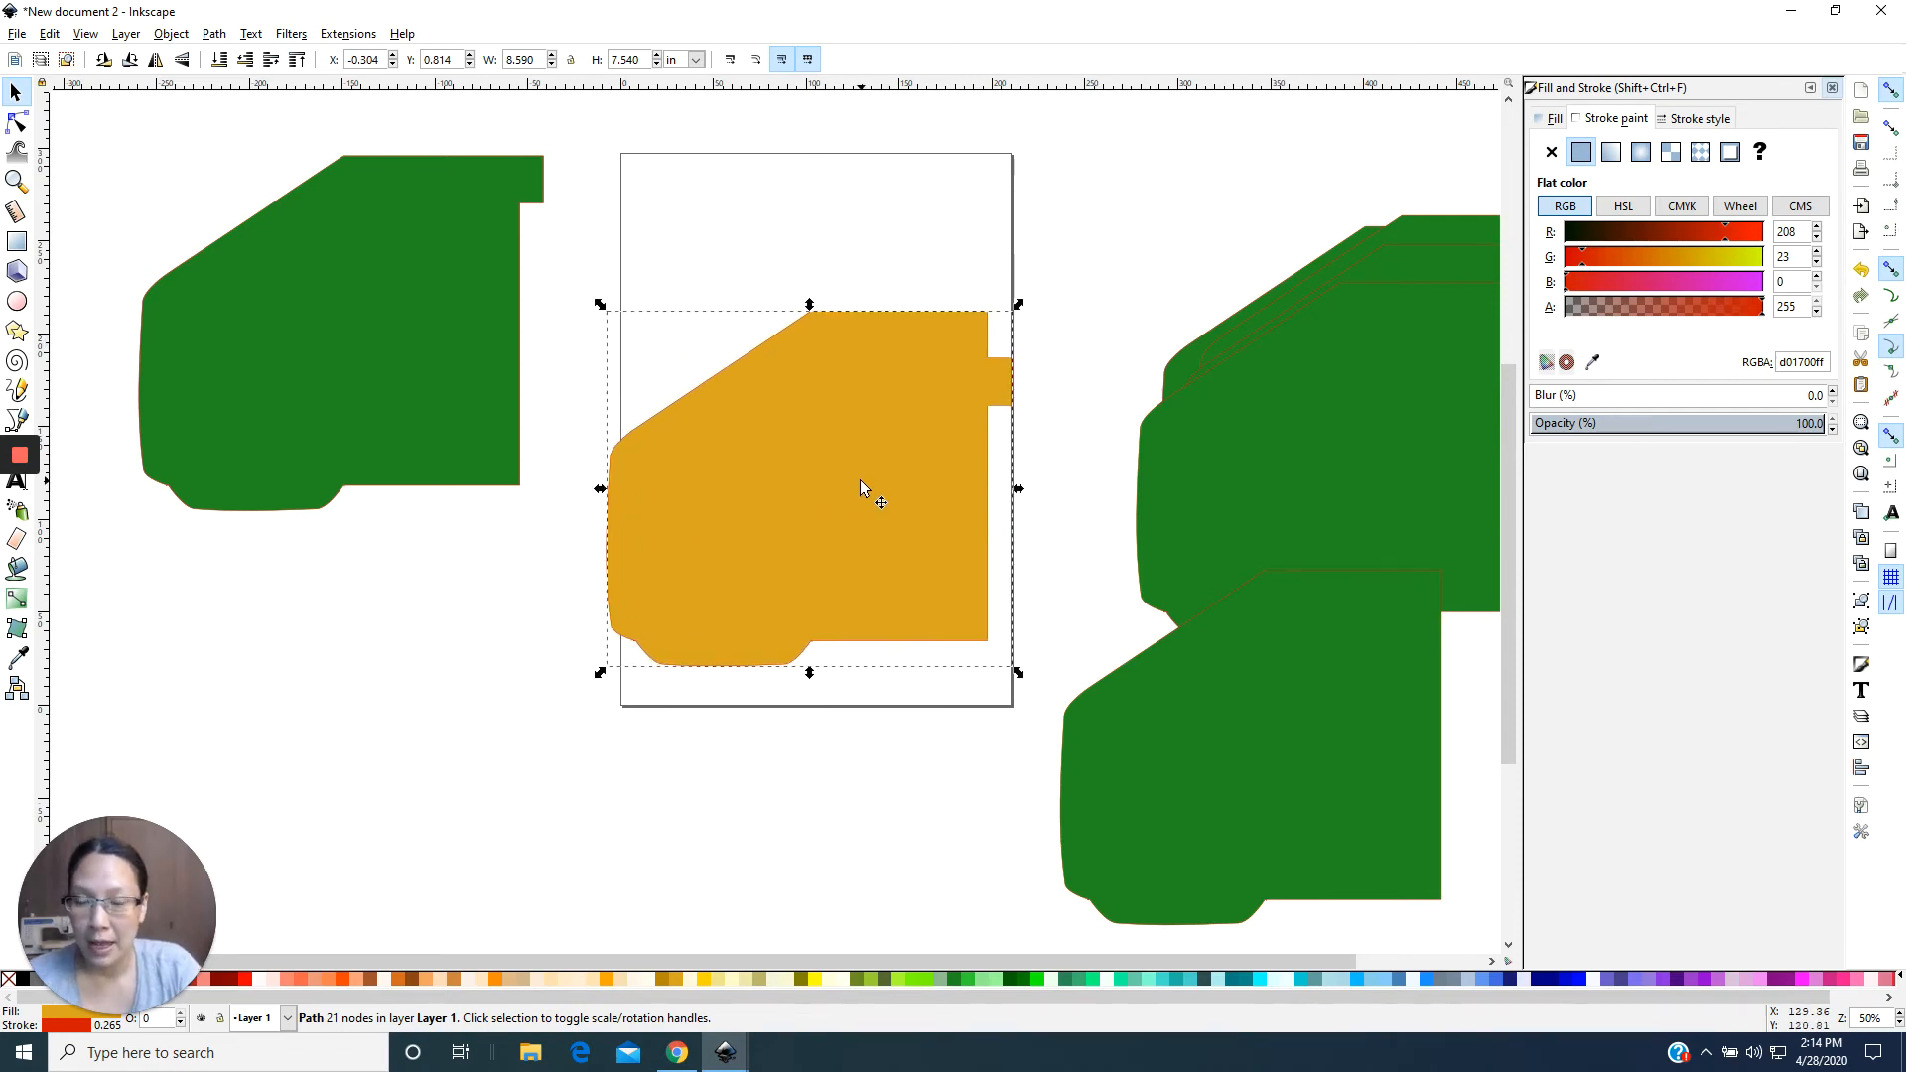
Check the envelope designs in the Etsy listing in Chrome, return to New document 2 in Inkscape, and flip the orange envelope horizontally.
click(677, 1052)
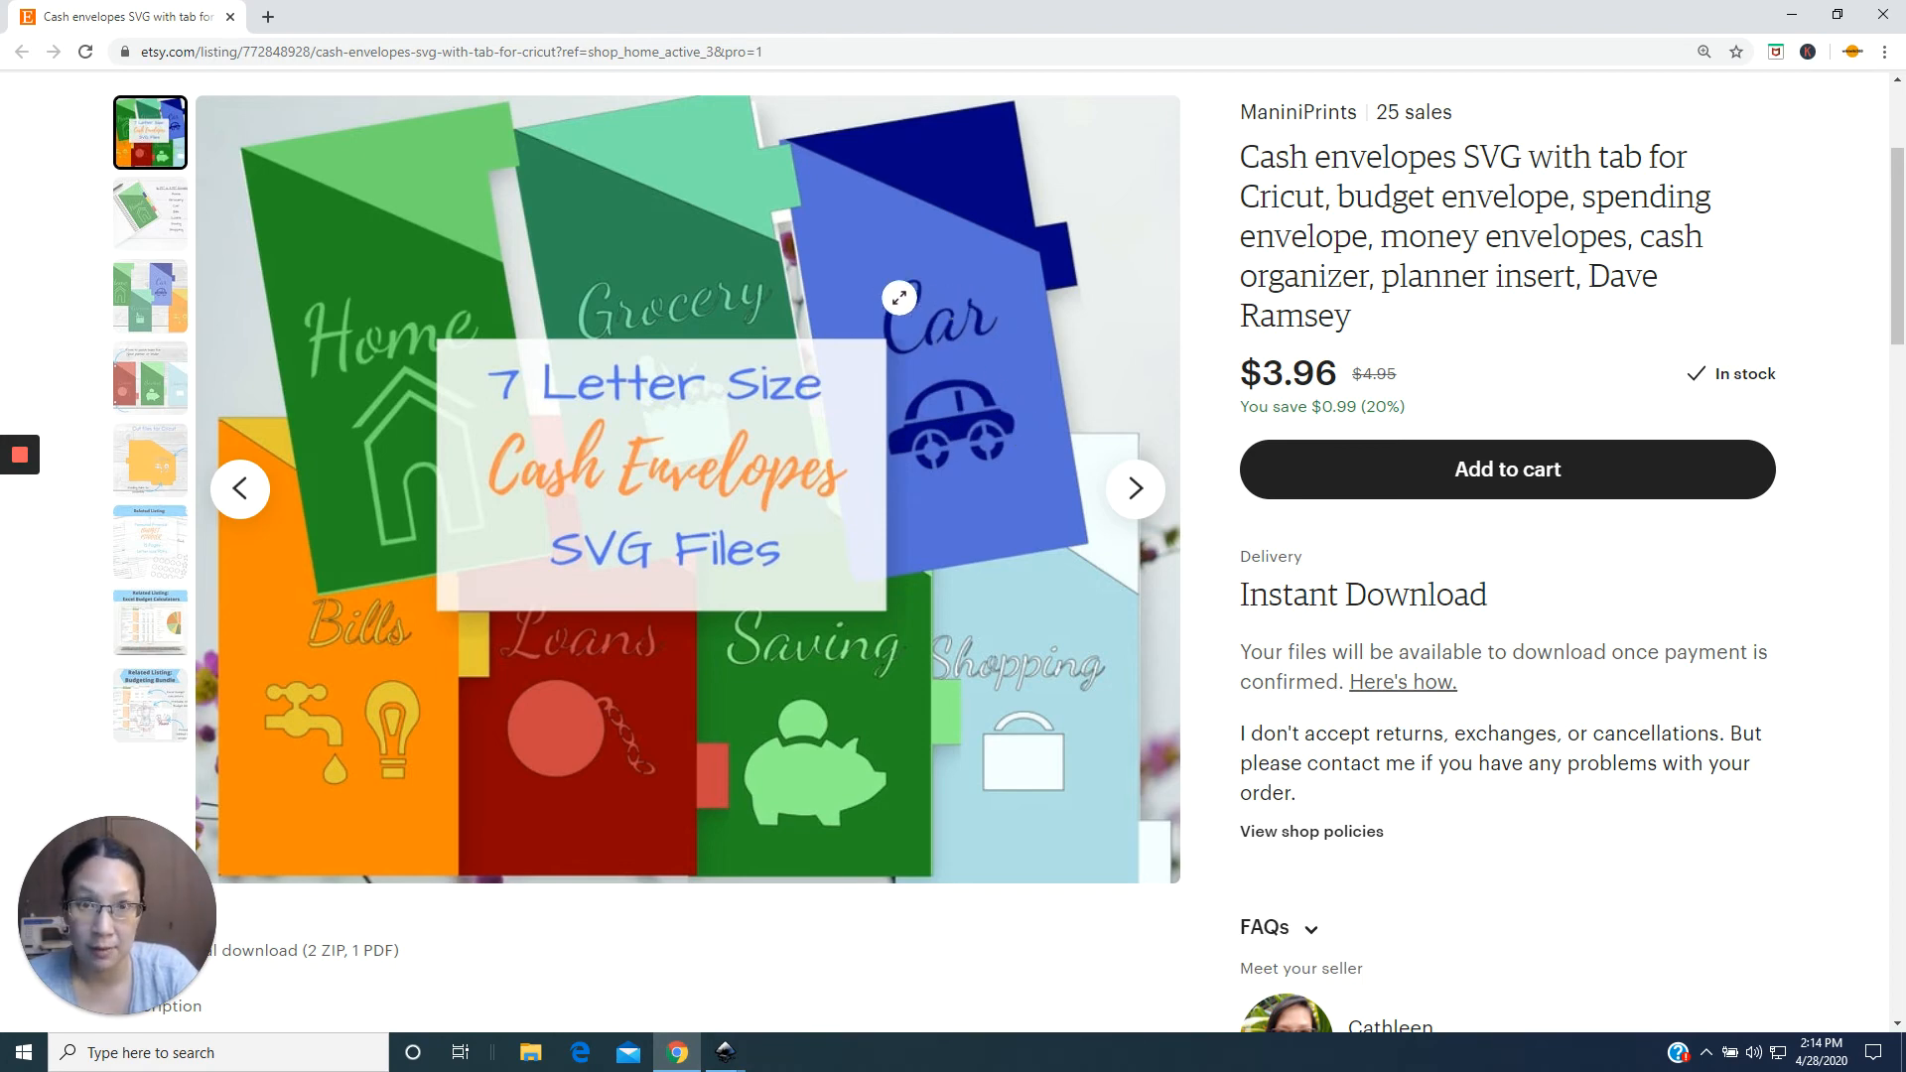
mouse_move(725, 1052)
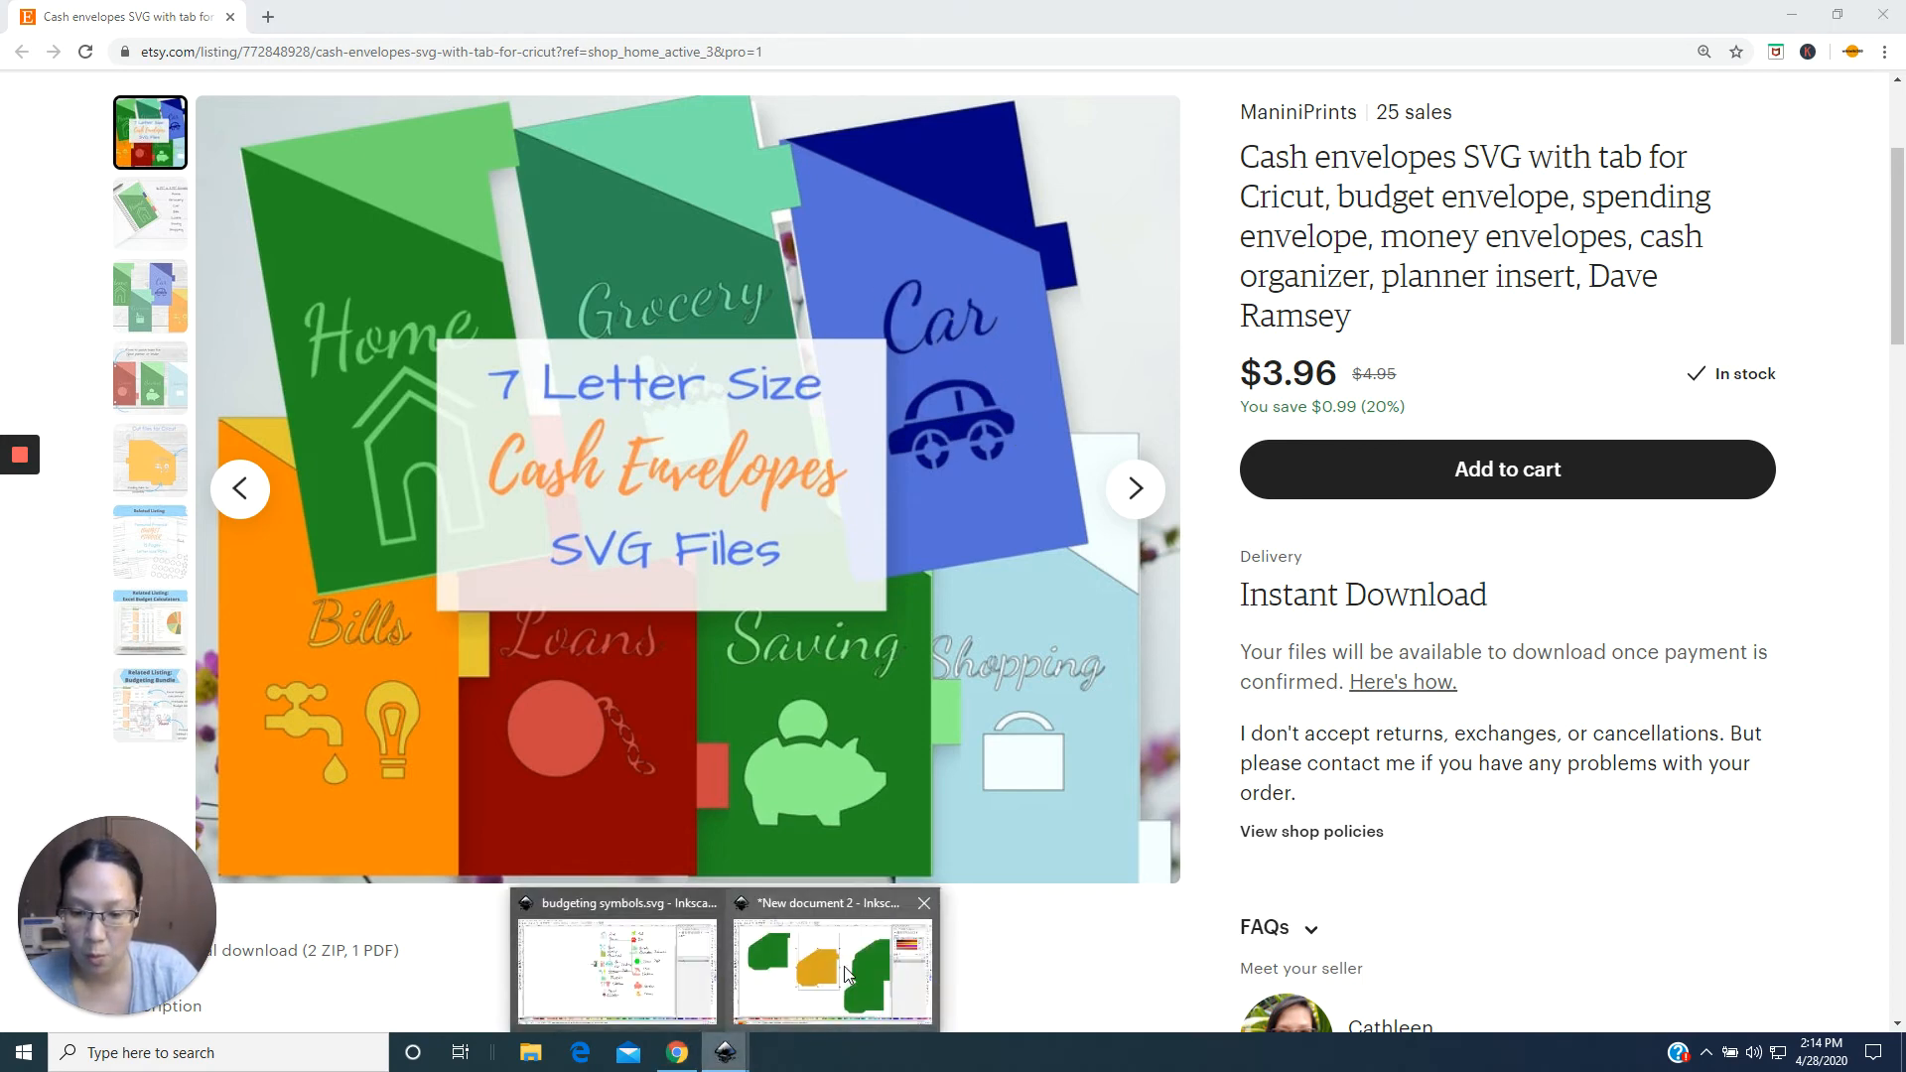
click(843, 913)
click(850, 495)
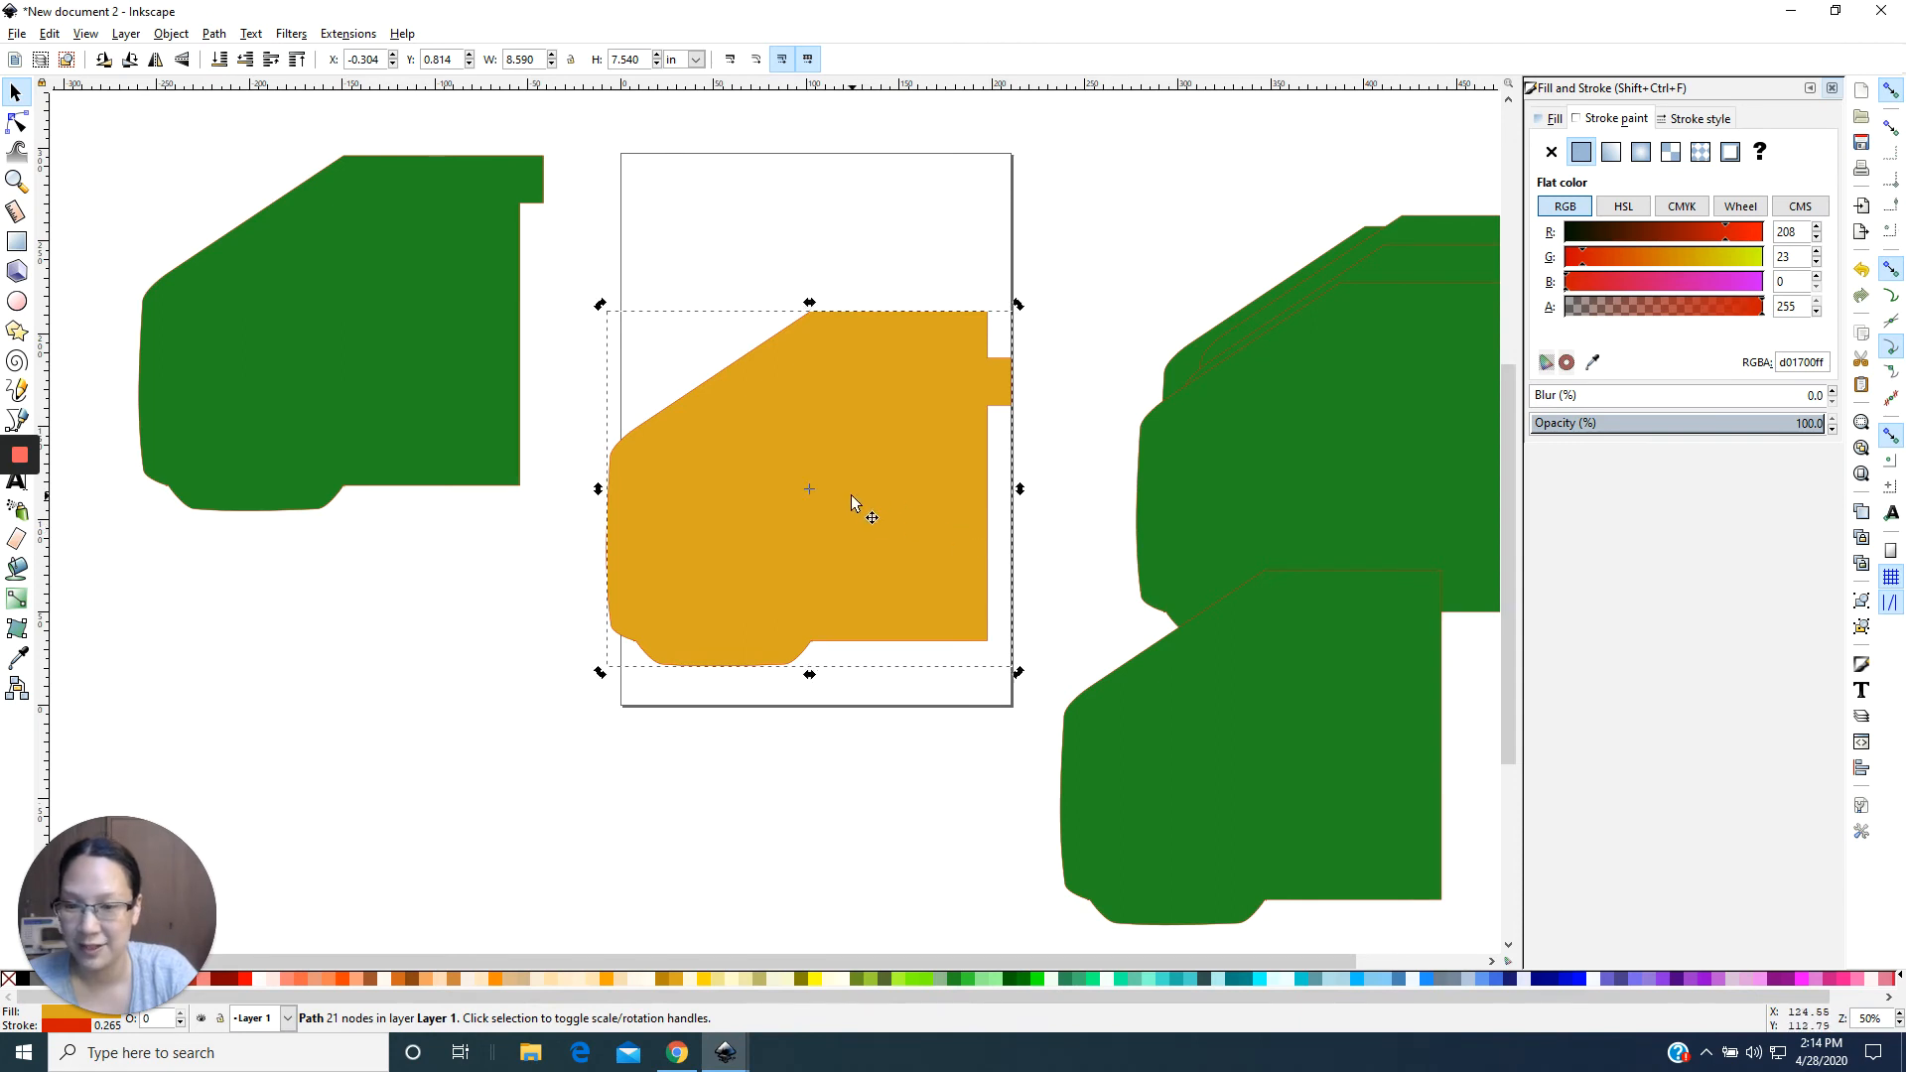
click(155, 61)
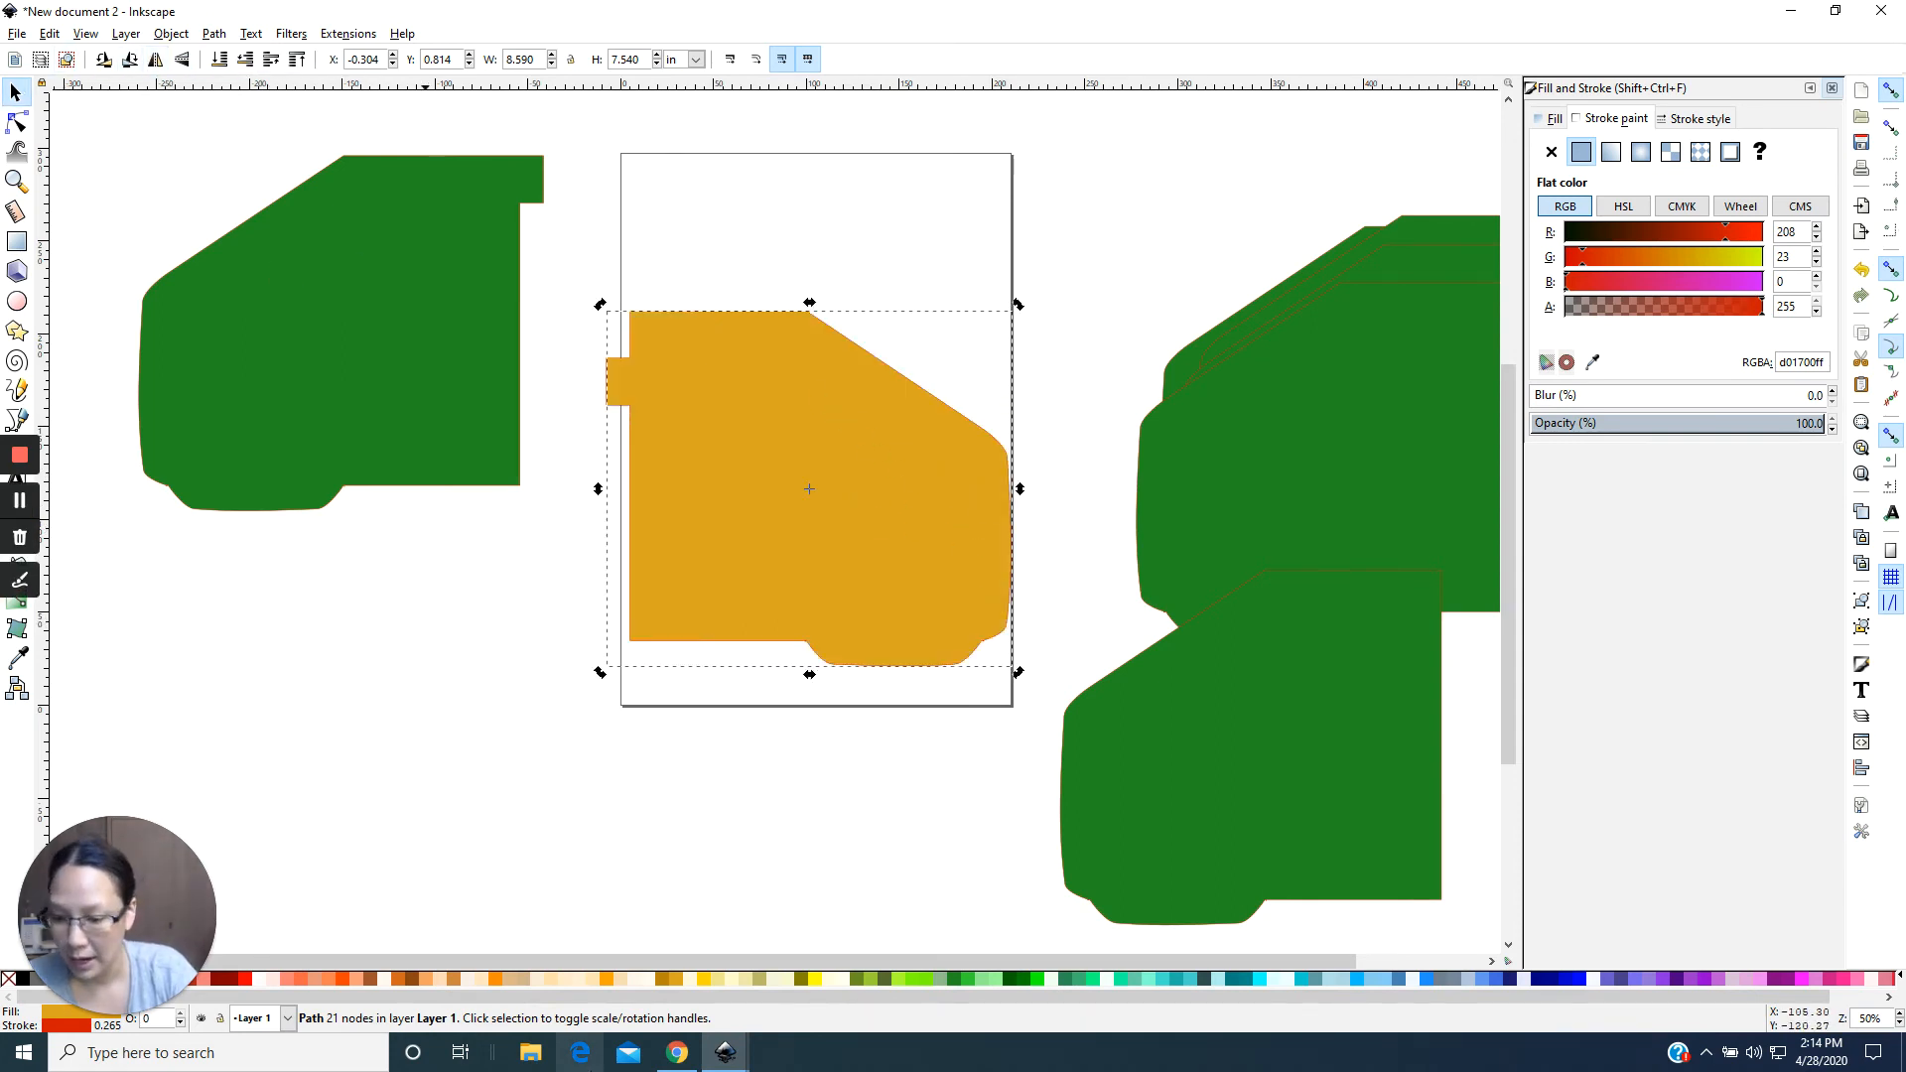
Copy the house icon and the word Rent from budgeting symbols.svg and paste them into New document 2.
mouse_move(725, 1052)
click(614, 996)
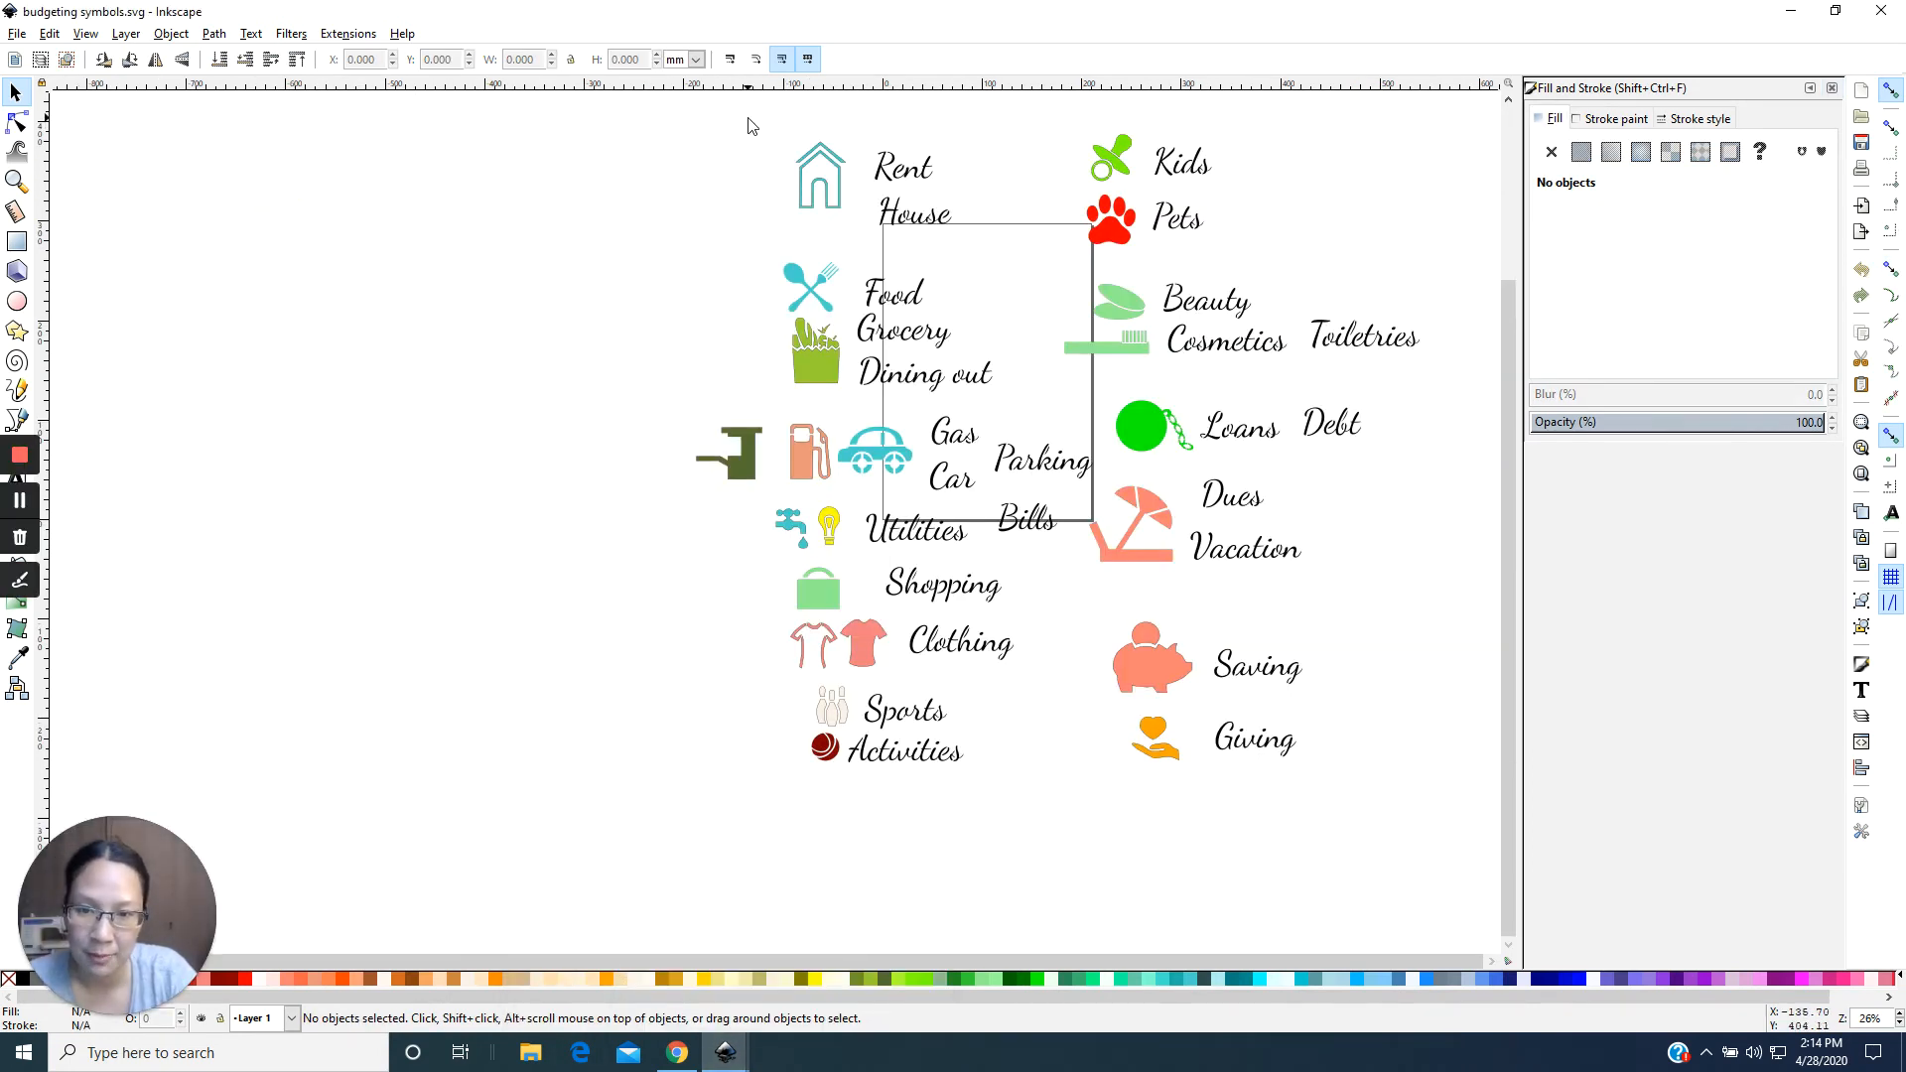
drag(748, 117, 971, 213)
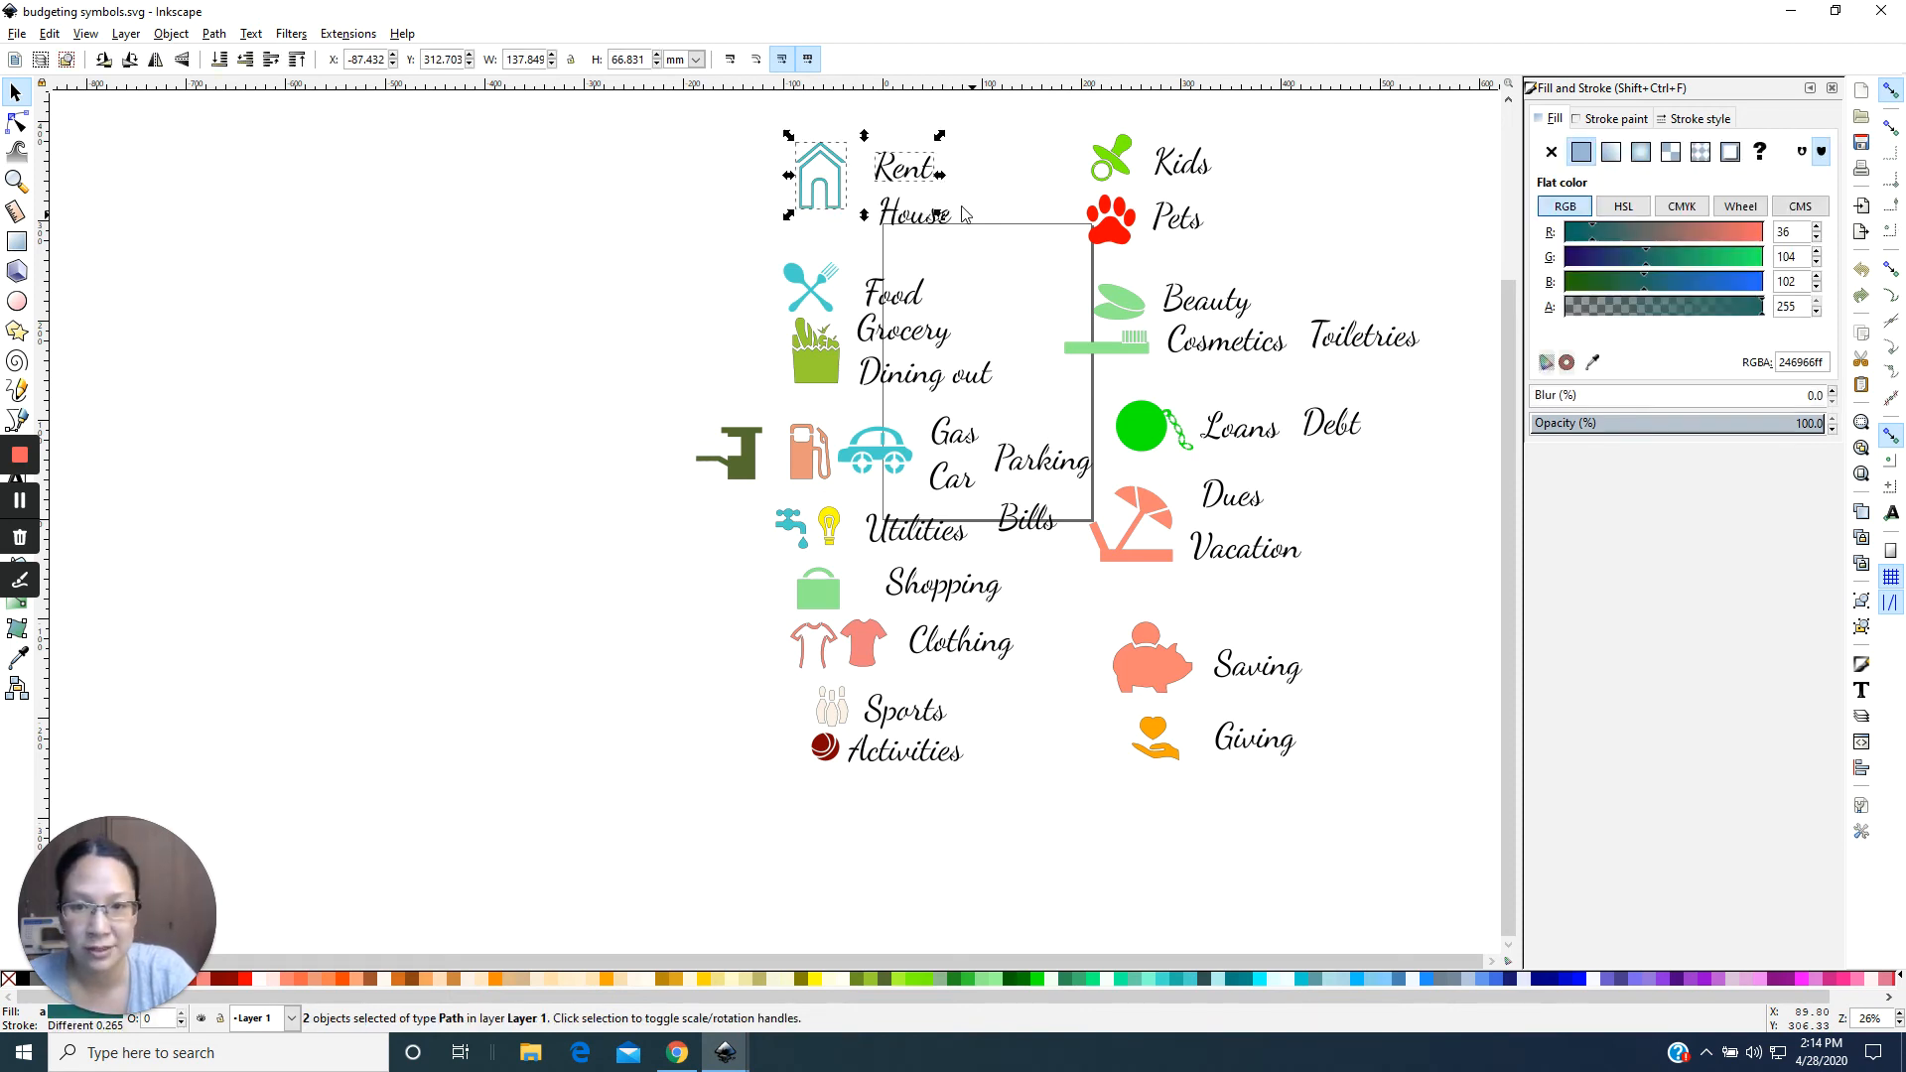
right_click(896, 173)
click(955, 253)
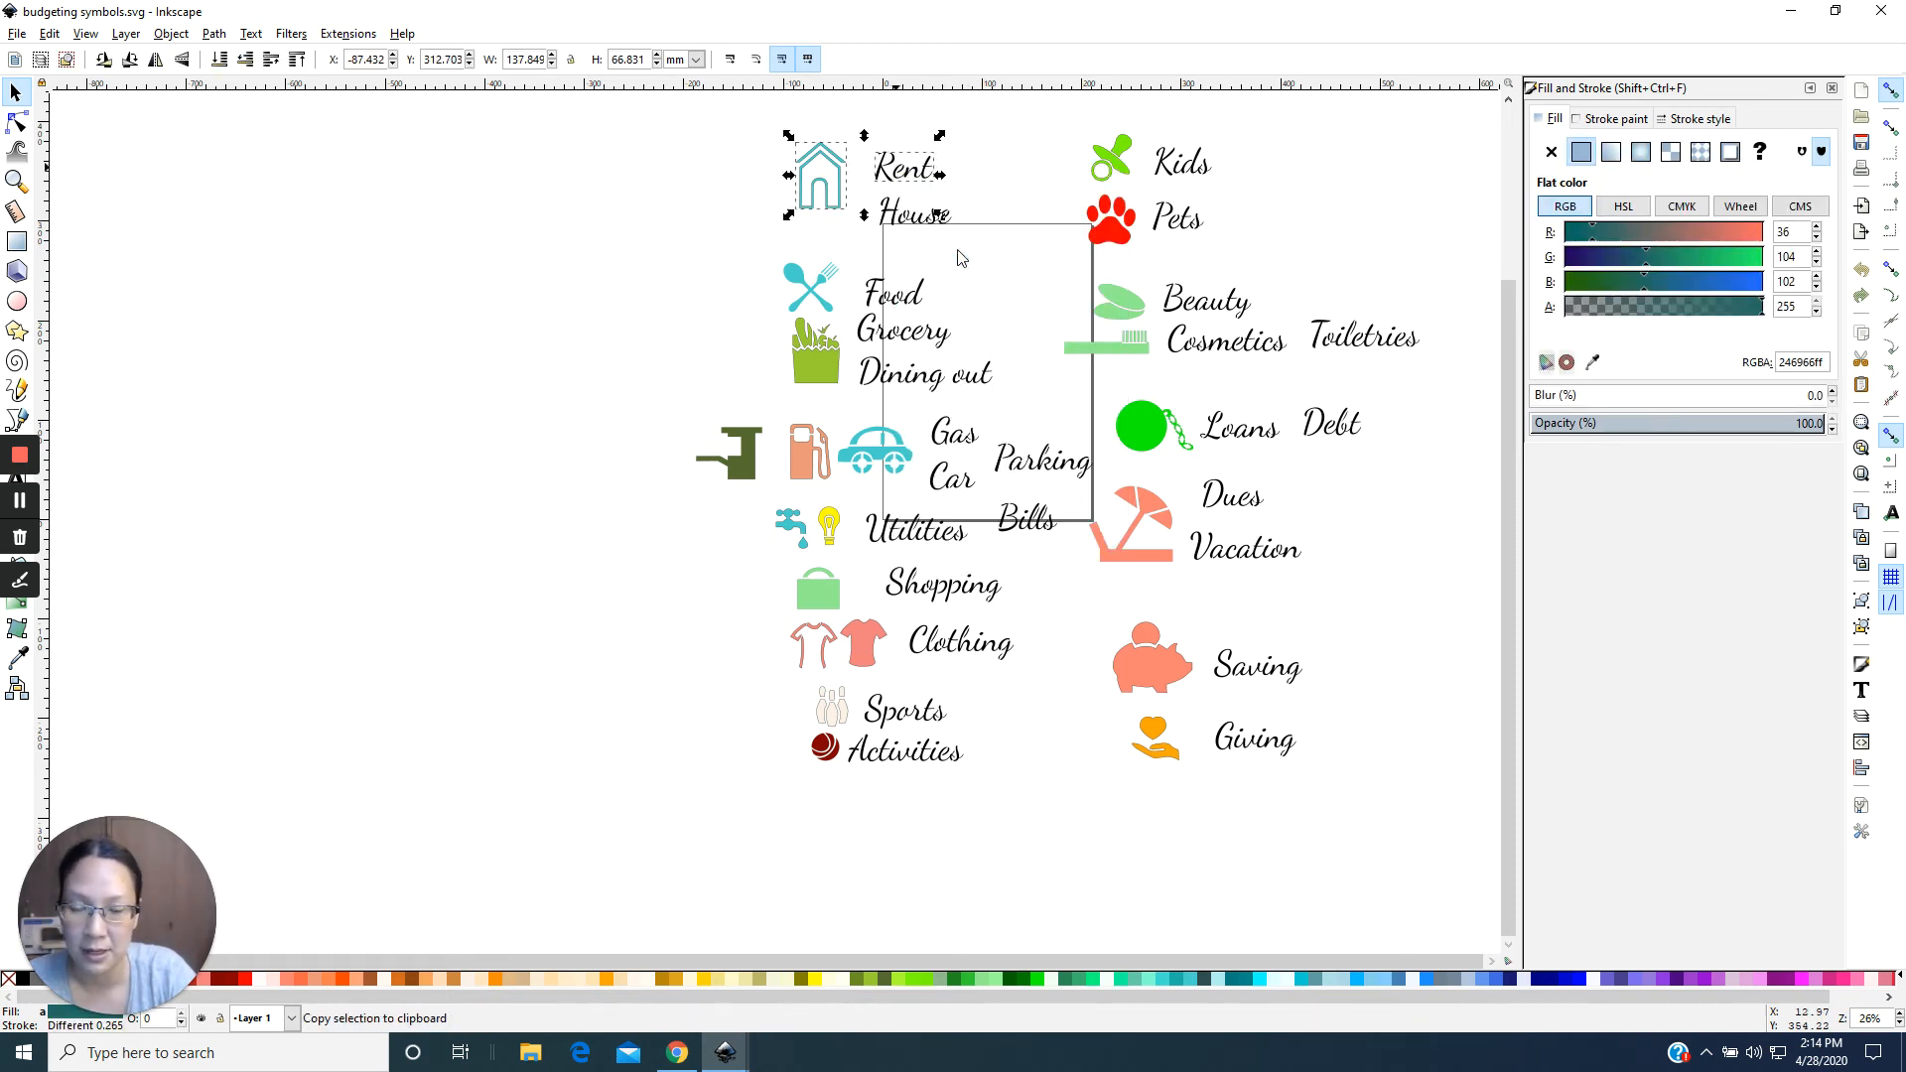
mouse_move(725, 1050)
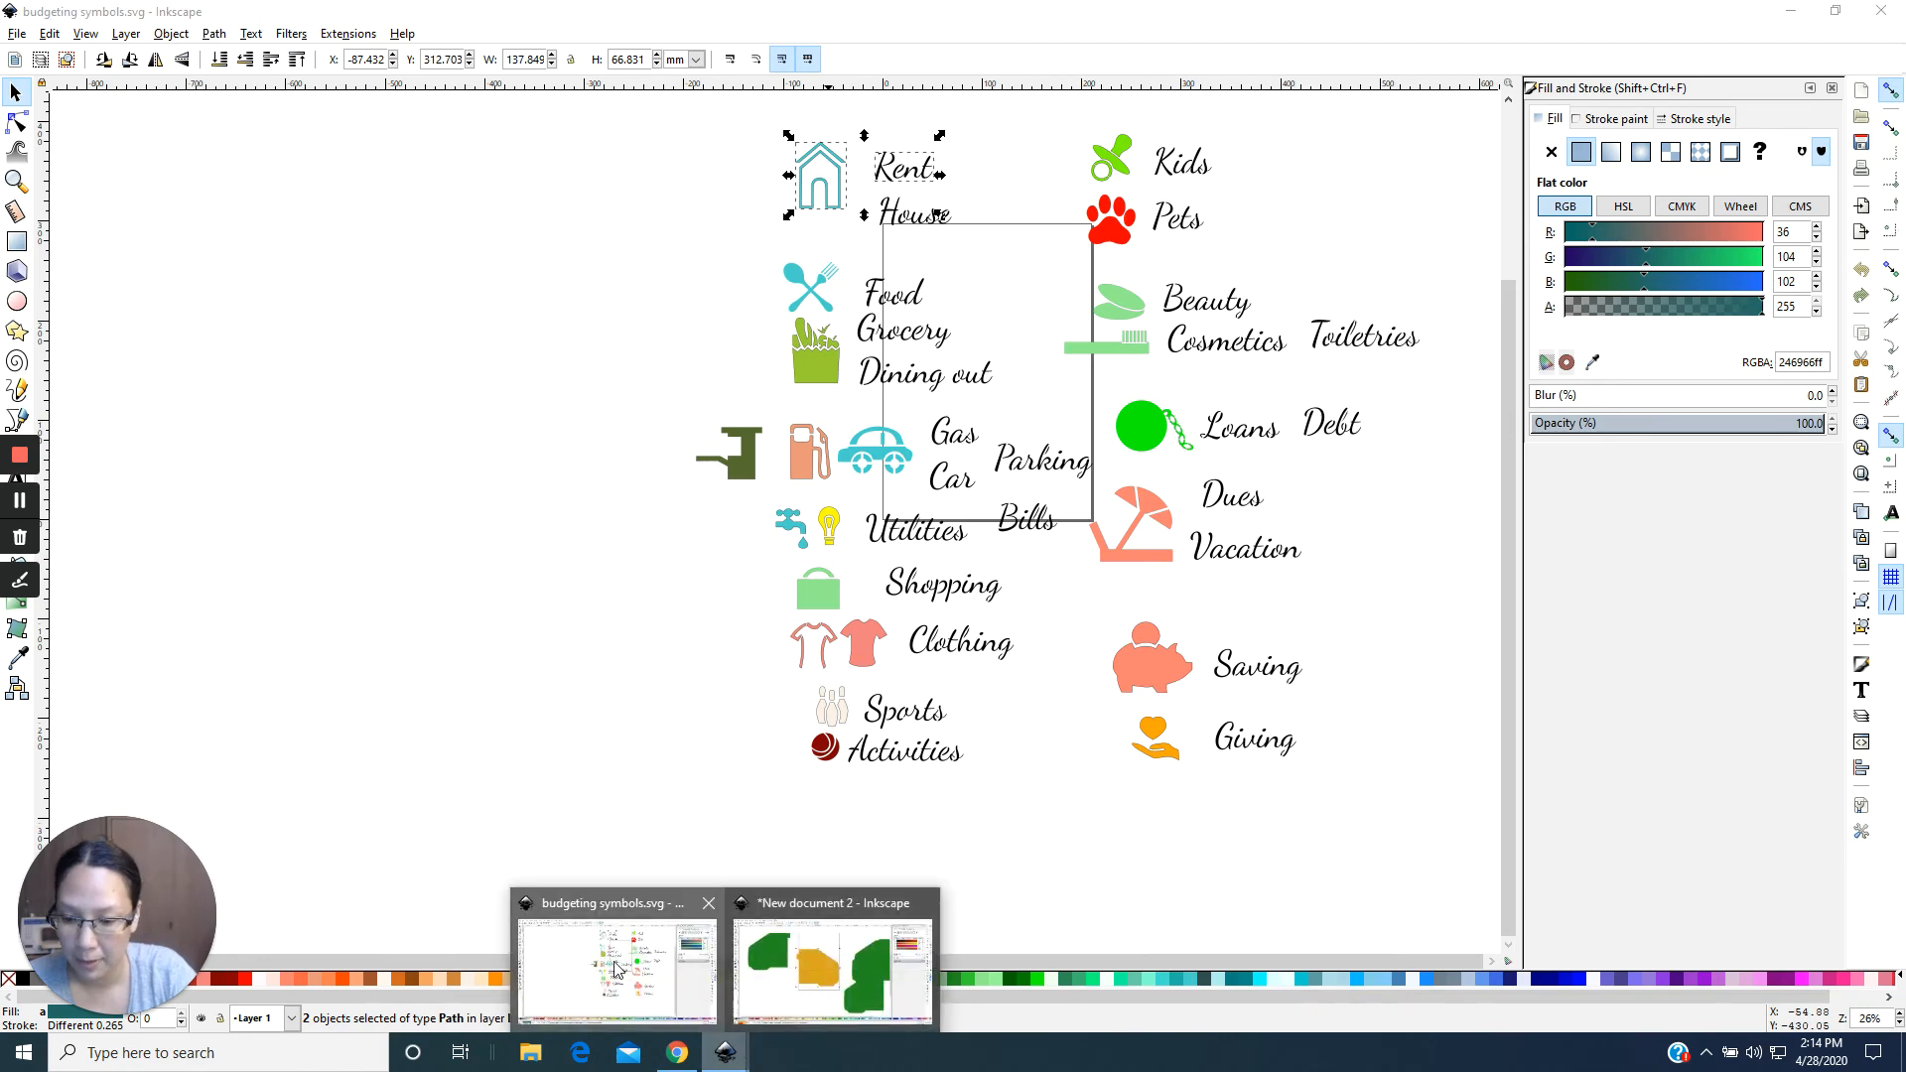
click(770, 982)
click(1080, 316)
key(ctrl+v)
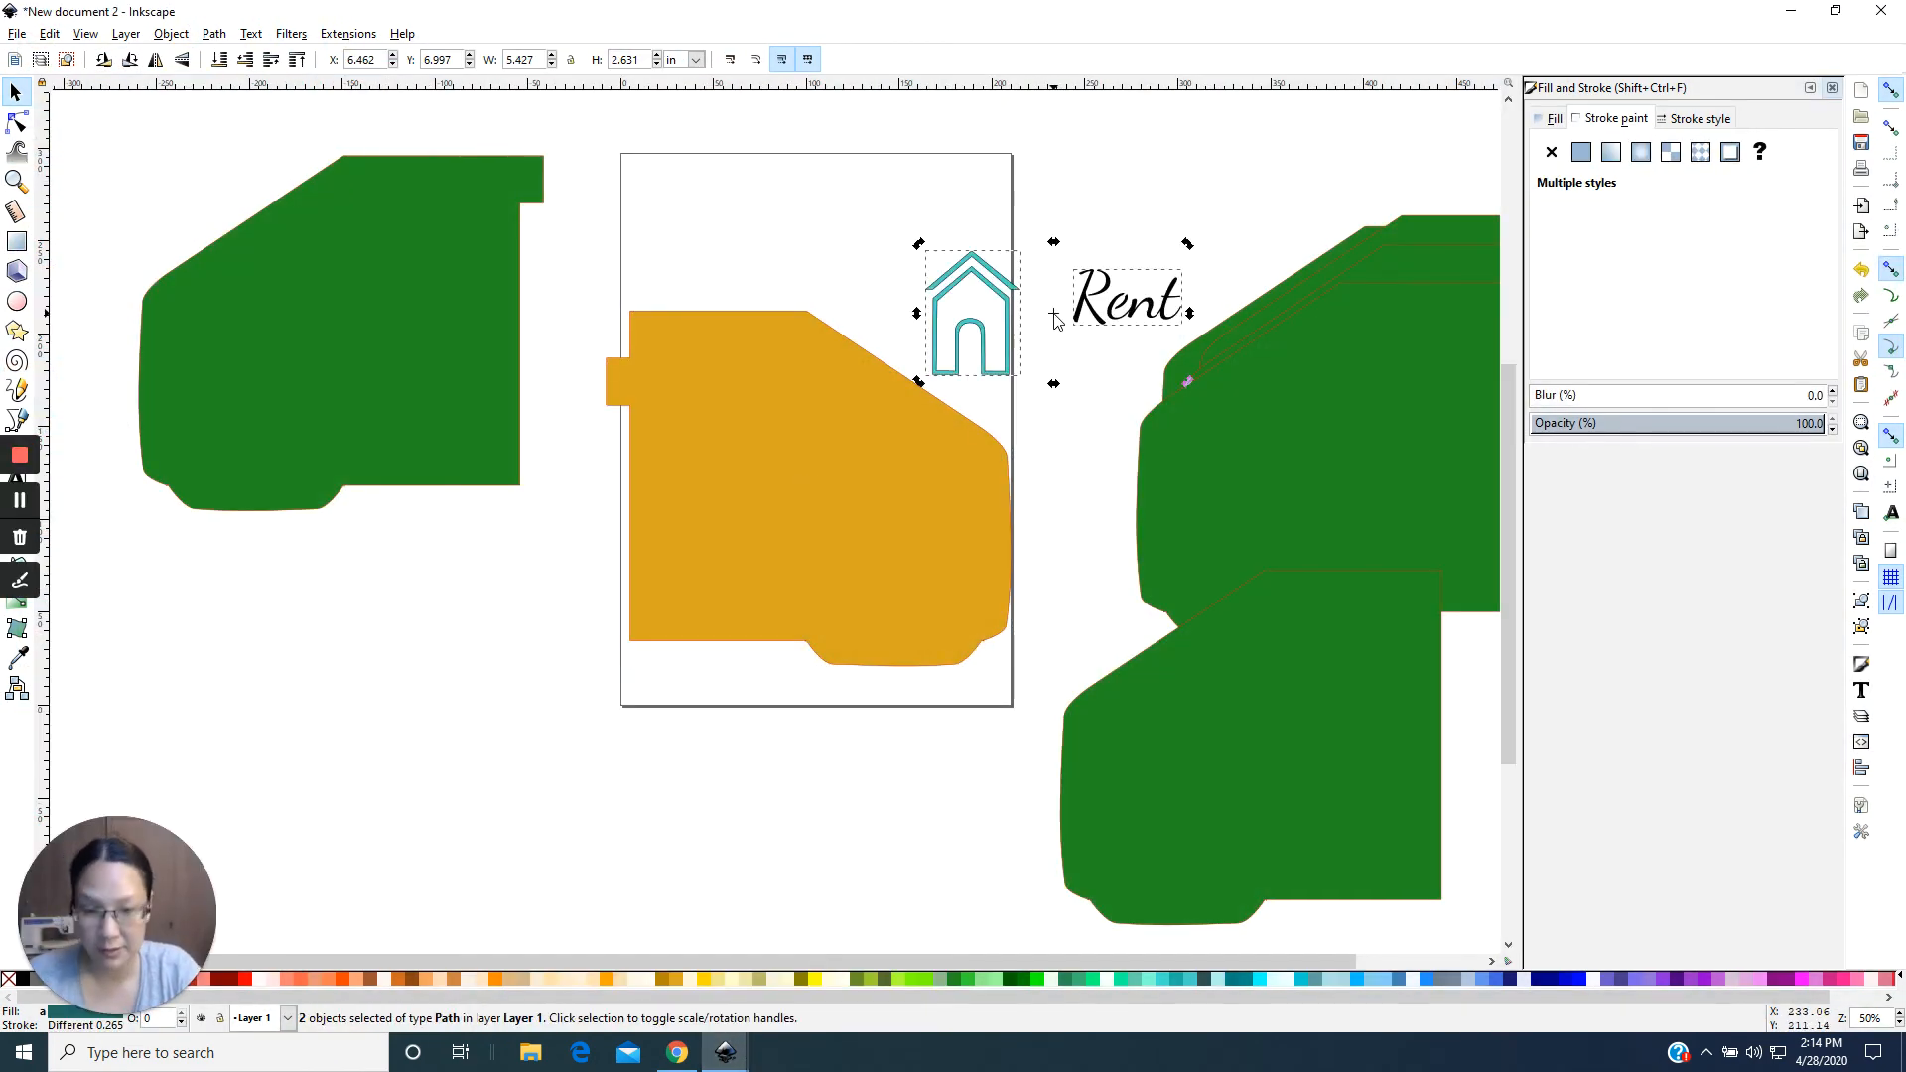
Place the word Rent on the orange envelope's front panel with the house icon below it.
click(1254, 234)
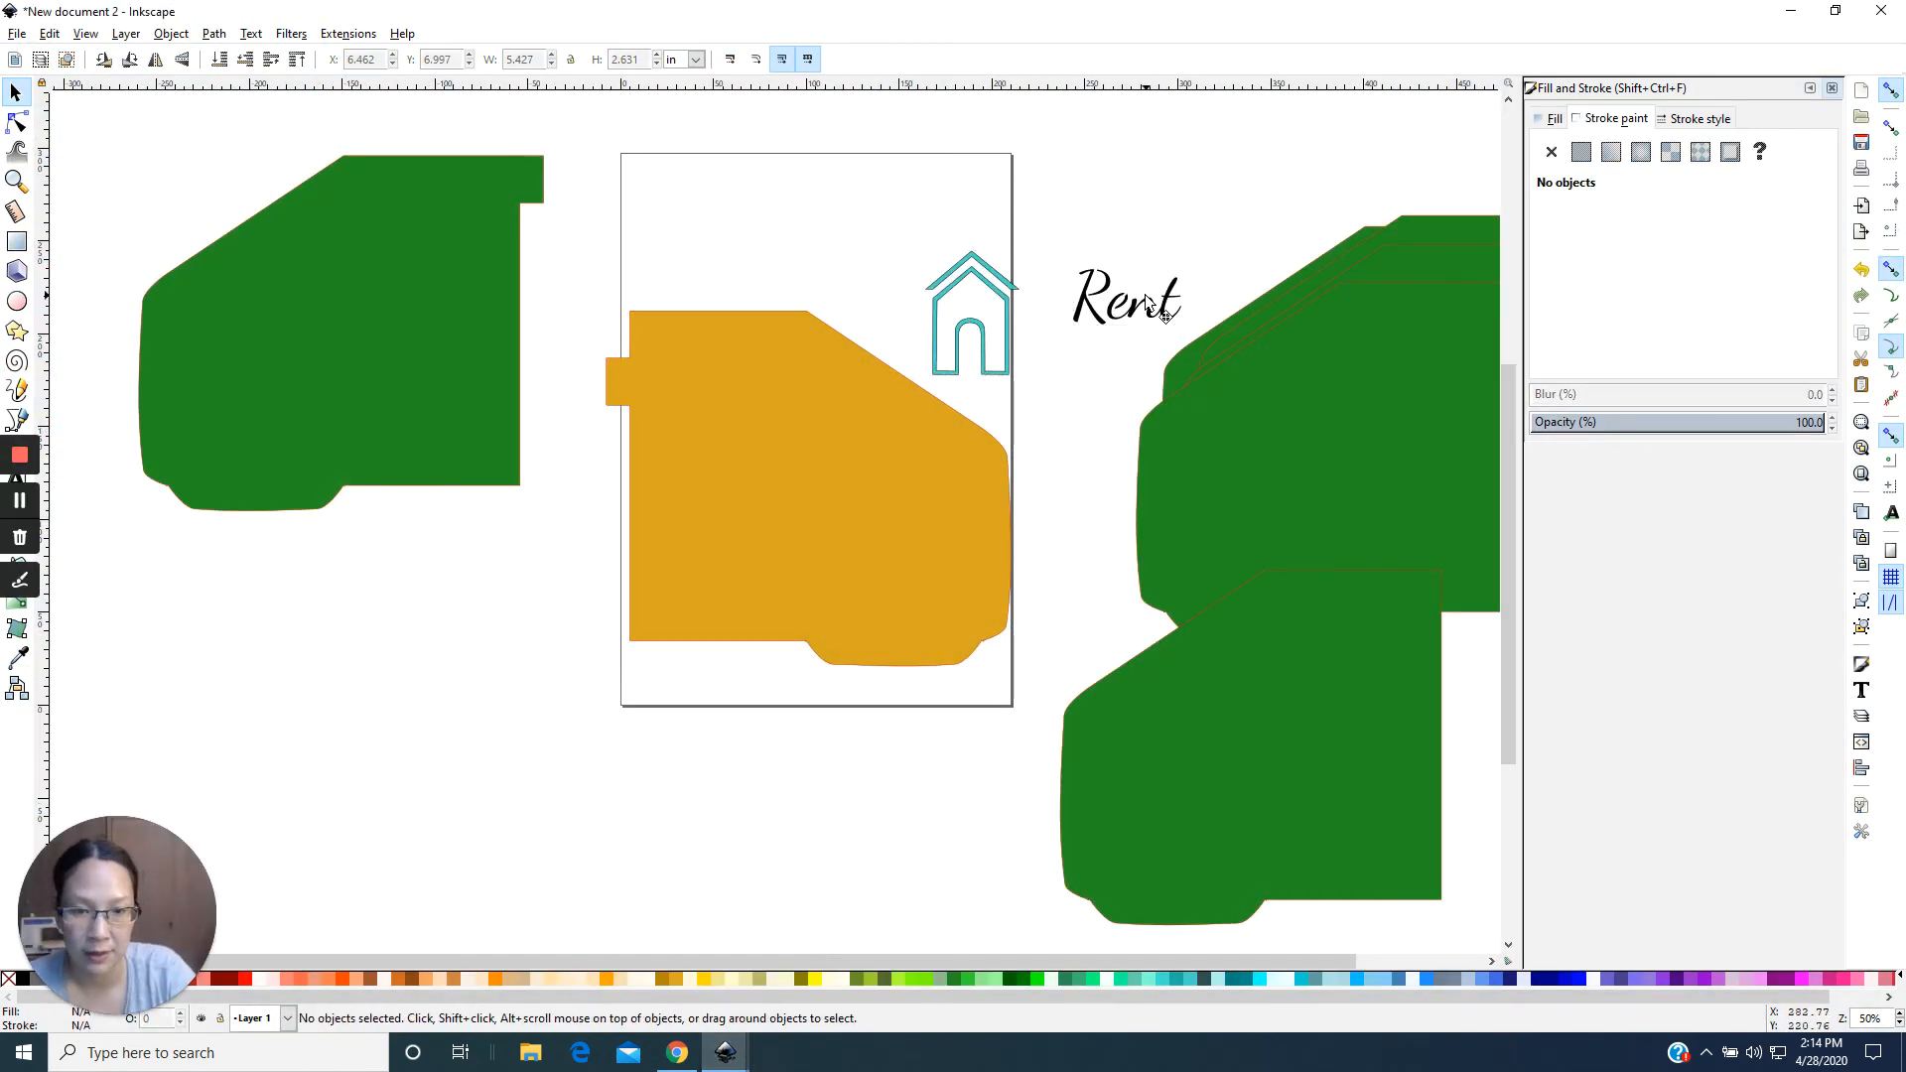
drag(1121, 311, 908, 450)
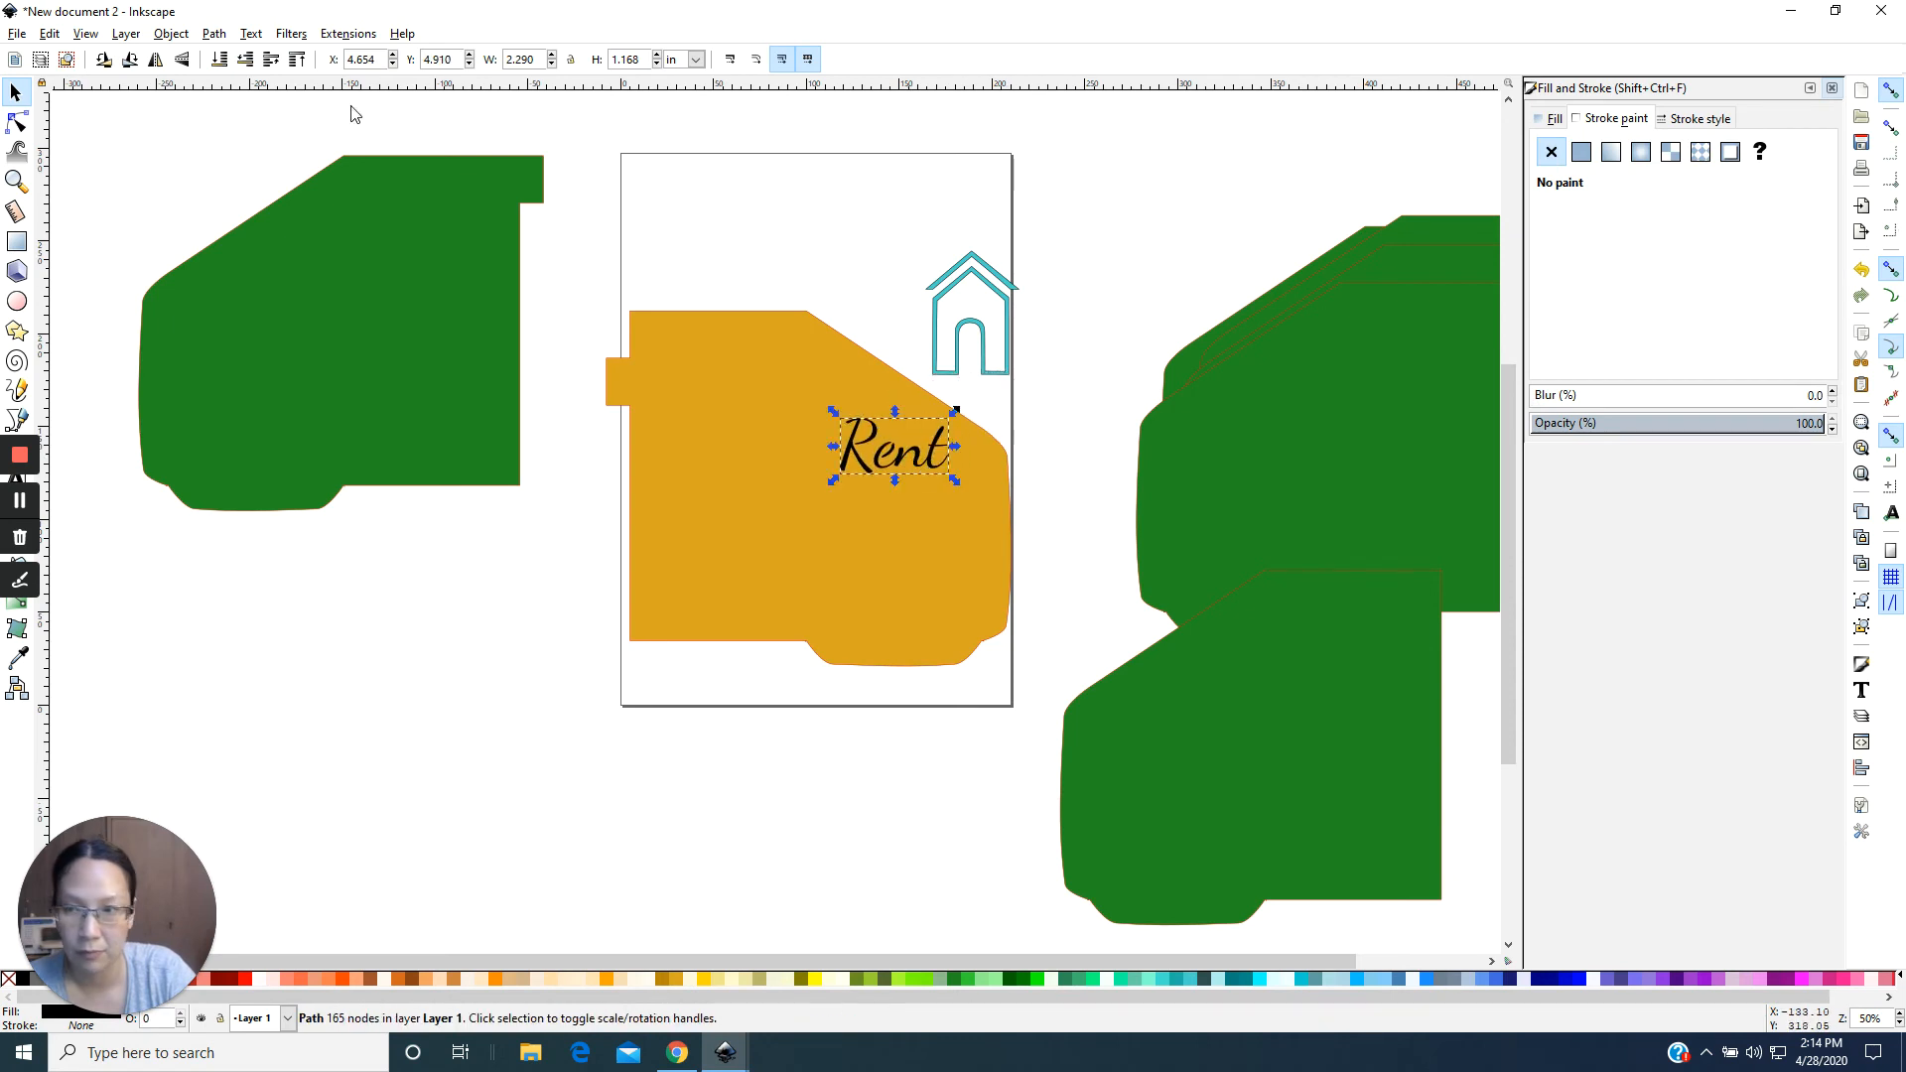
click(212, 34)
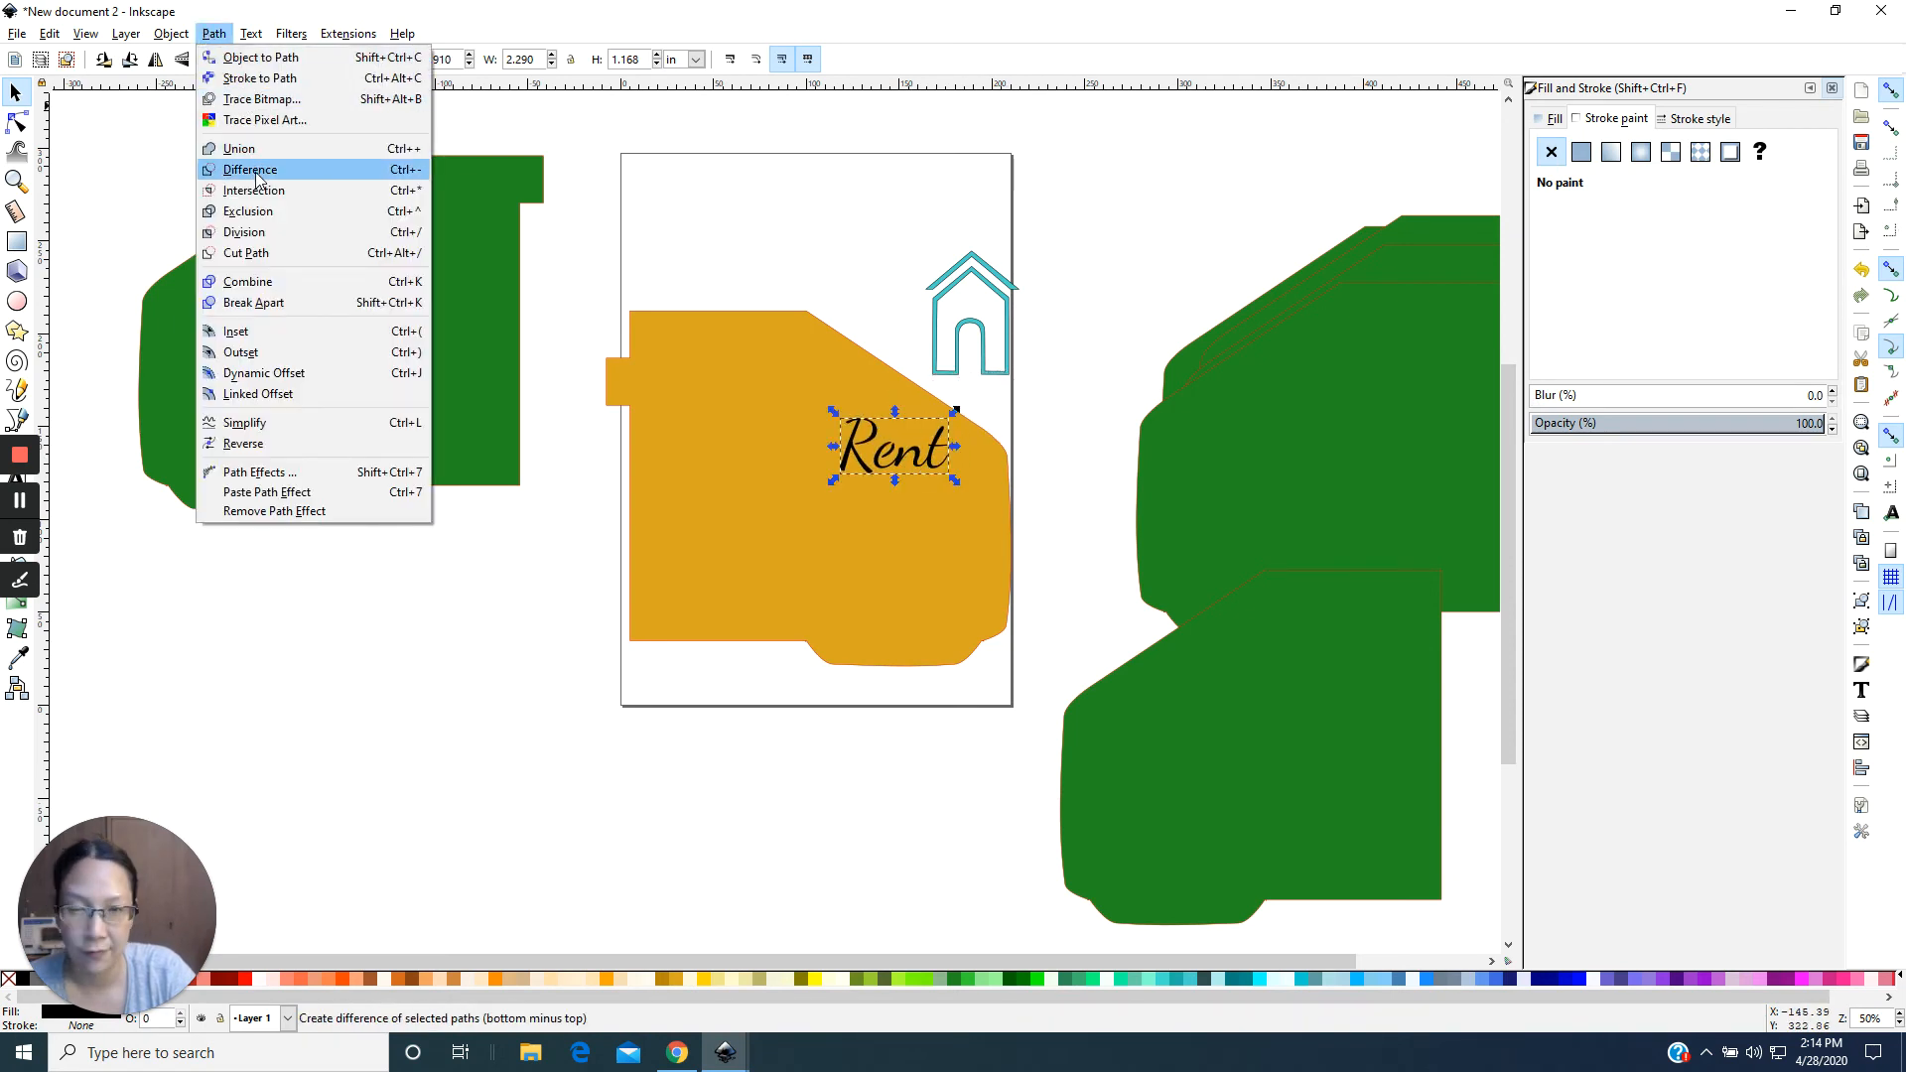
click(1072, 319)
mouse_move(991, 322)
mouse_down()
mouse_move(964, 571)
mouse_move(909, 524)
mouse_up()
Position the house icon below the word Rent and cut its shape out of the orange envelope with a path Difference.
click(914, 550)
click(914, 499)
click(985, 490)
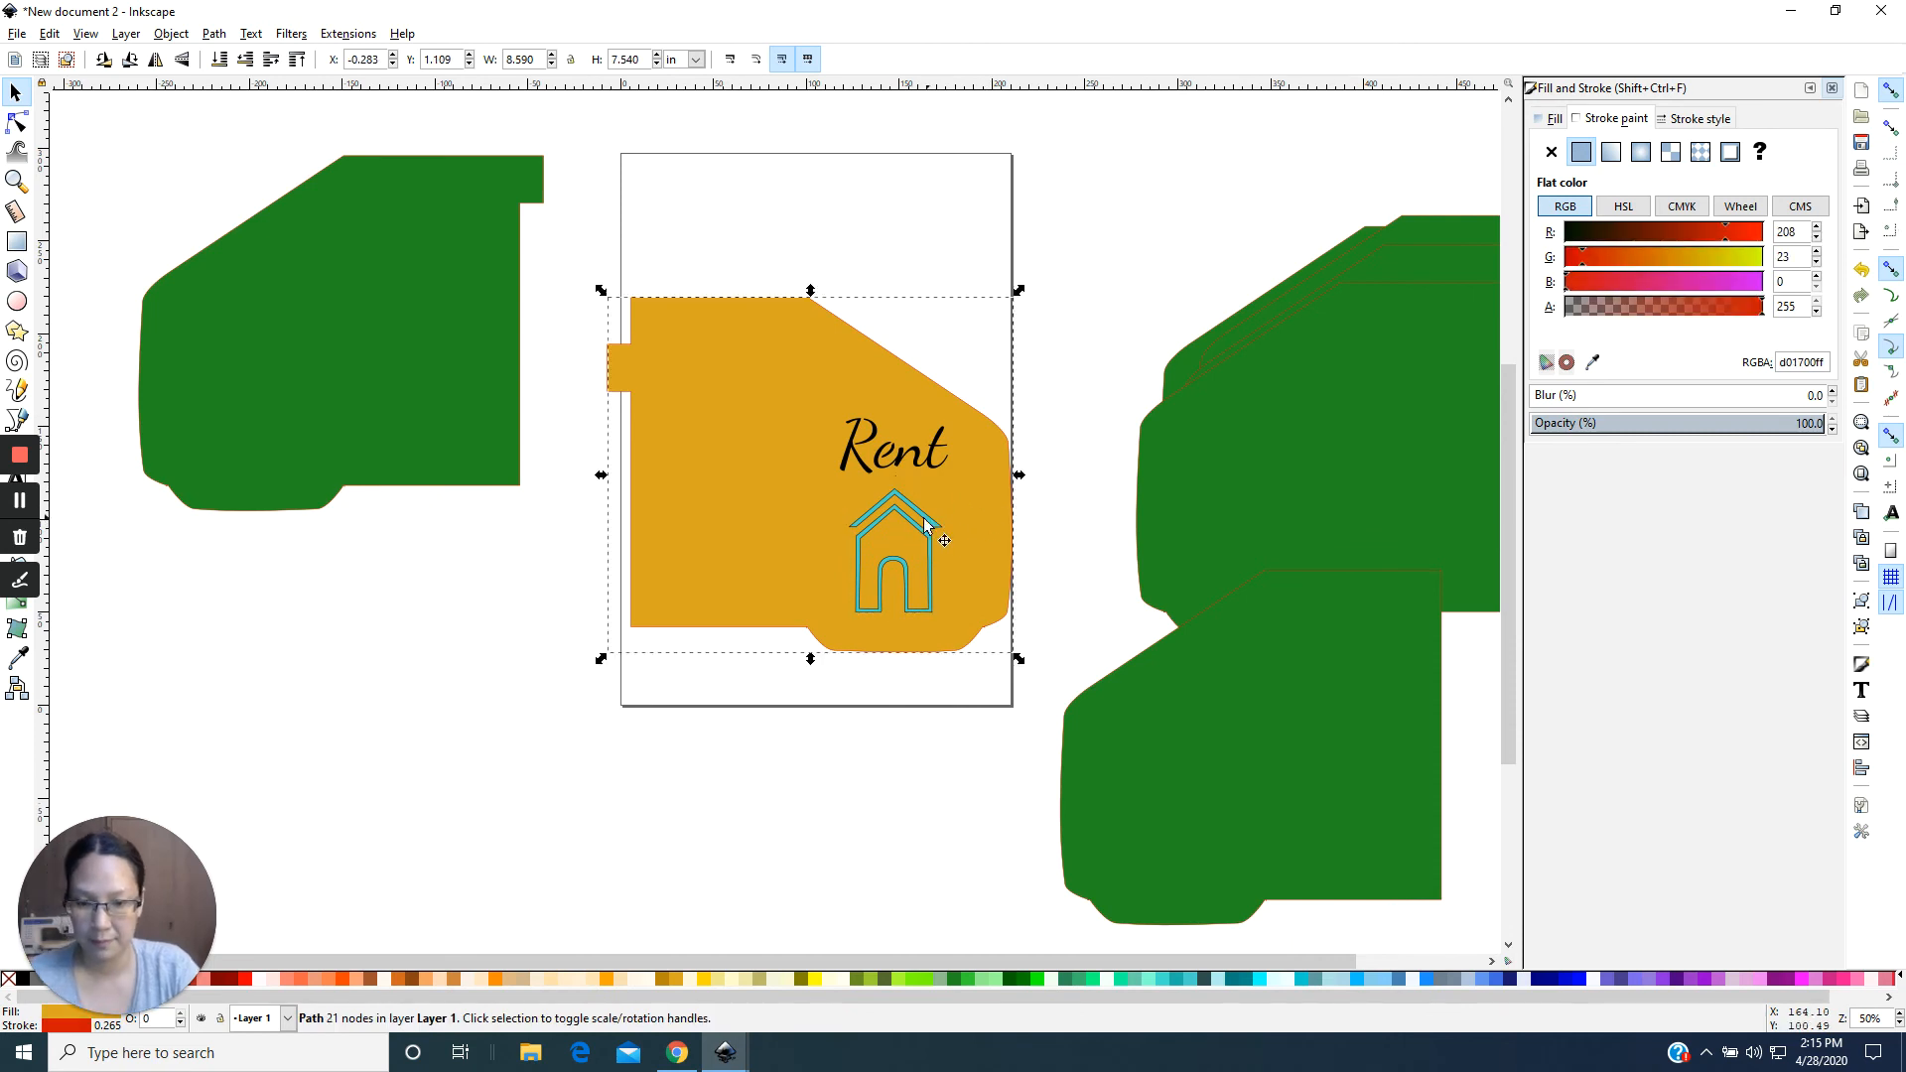
click(923, 531)
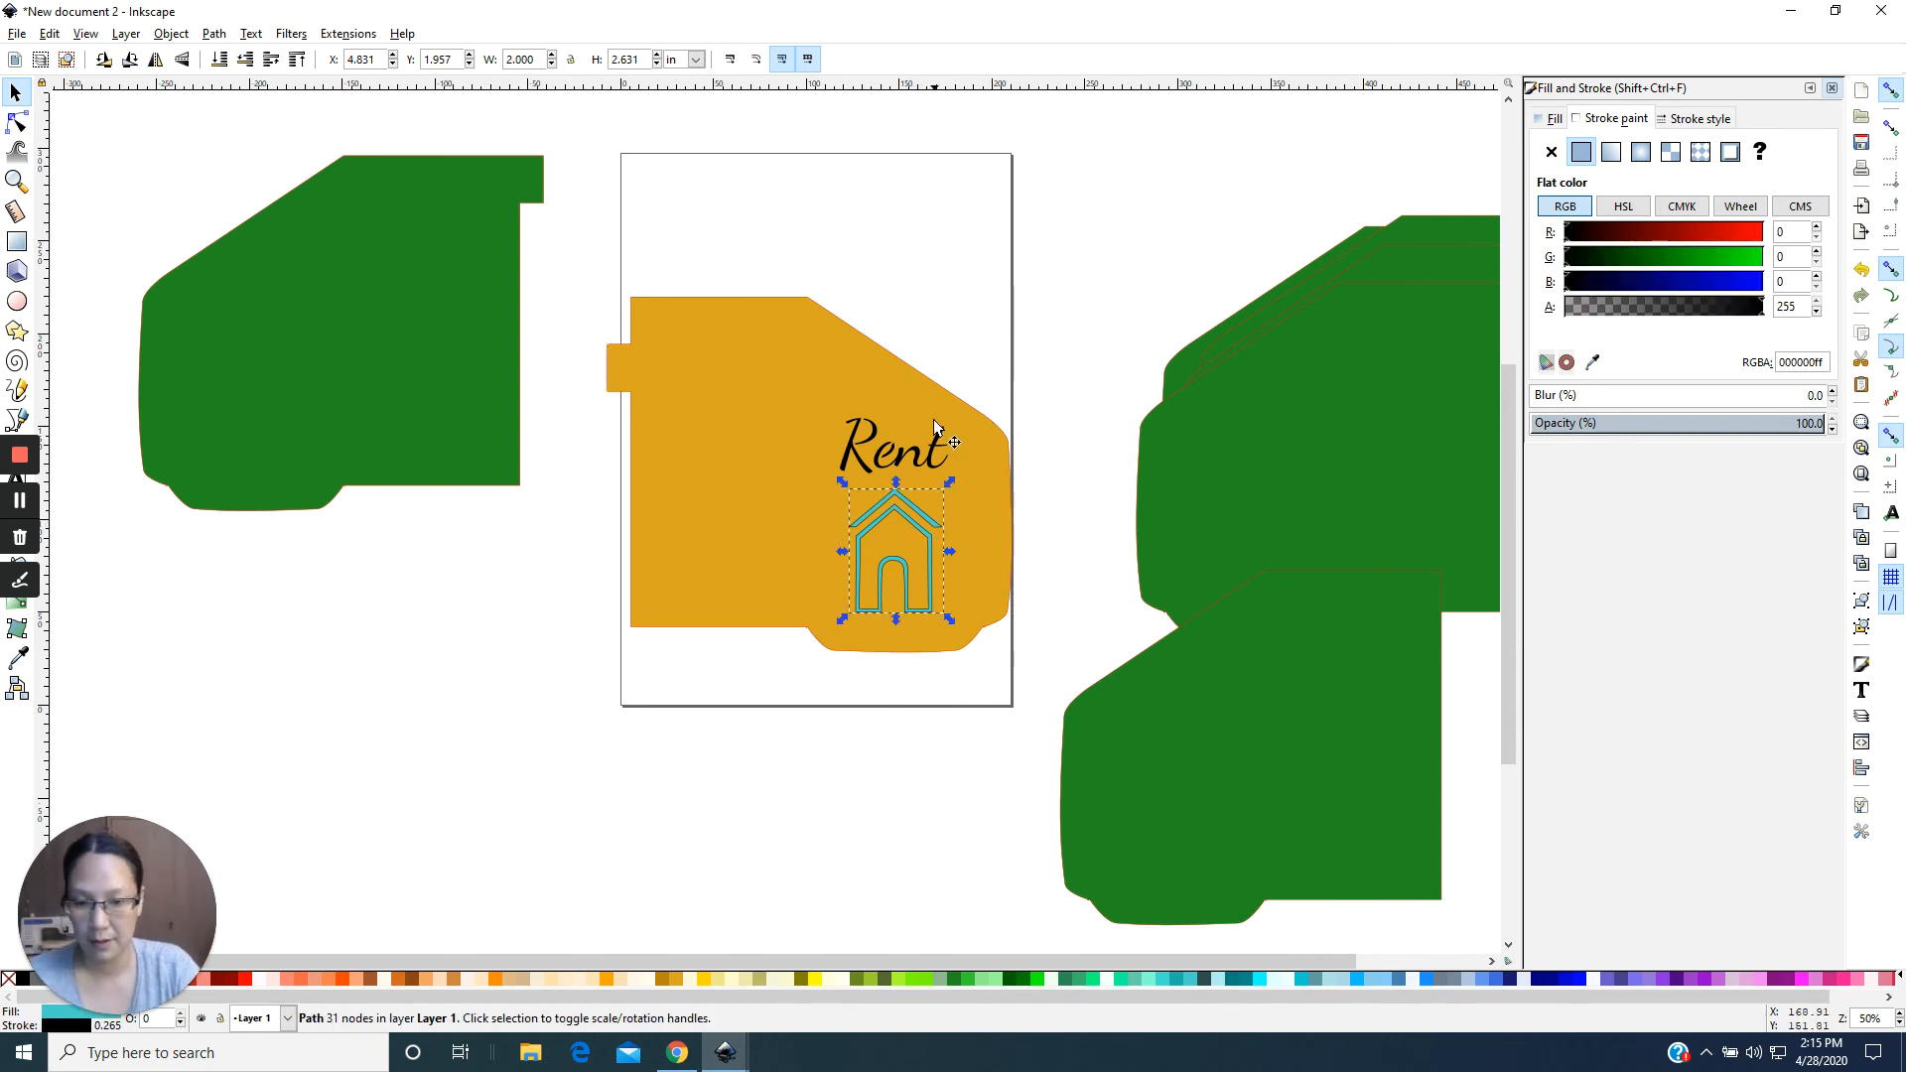
shift+click(753, 377)
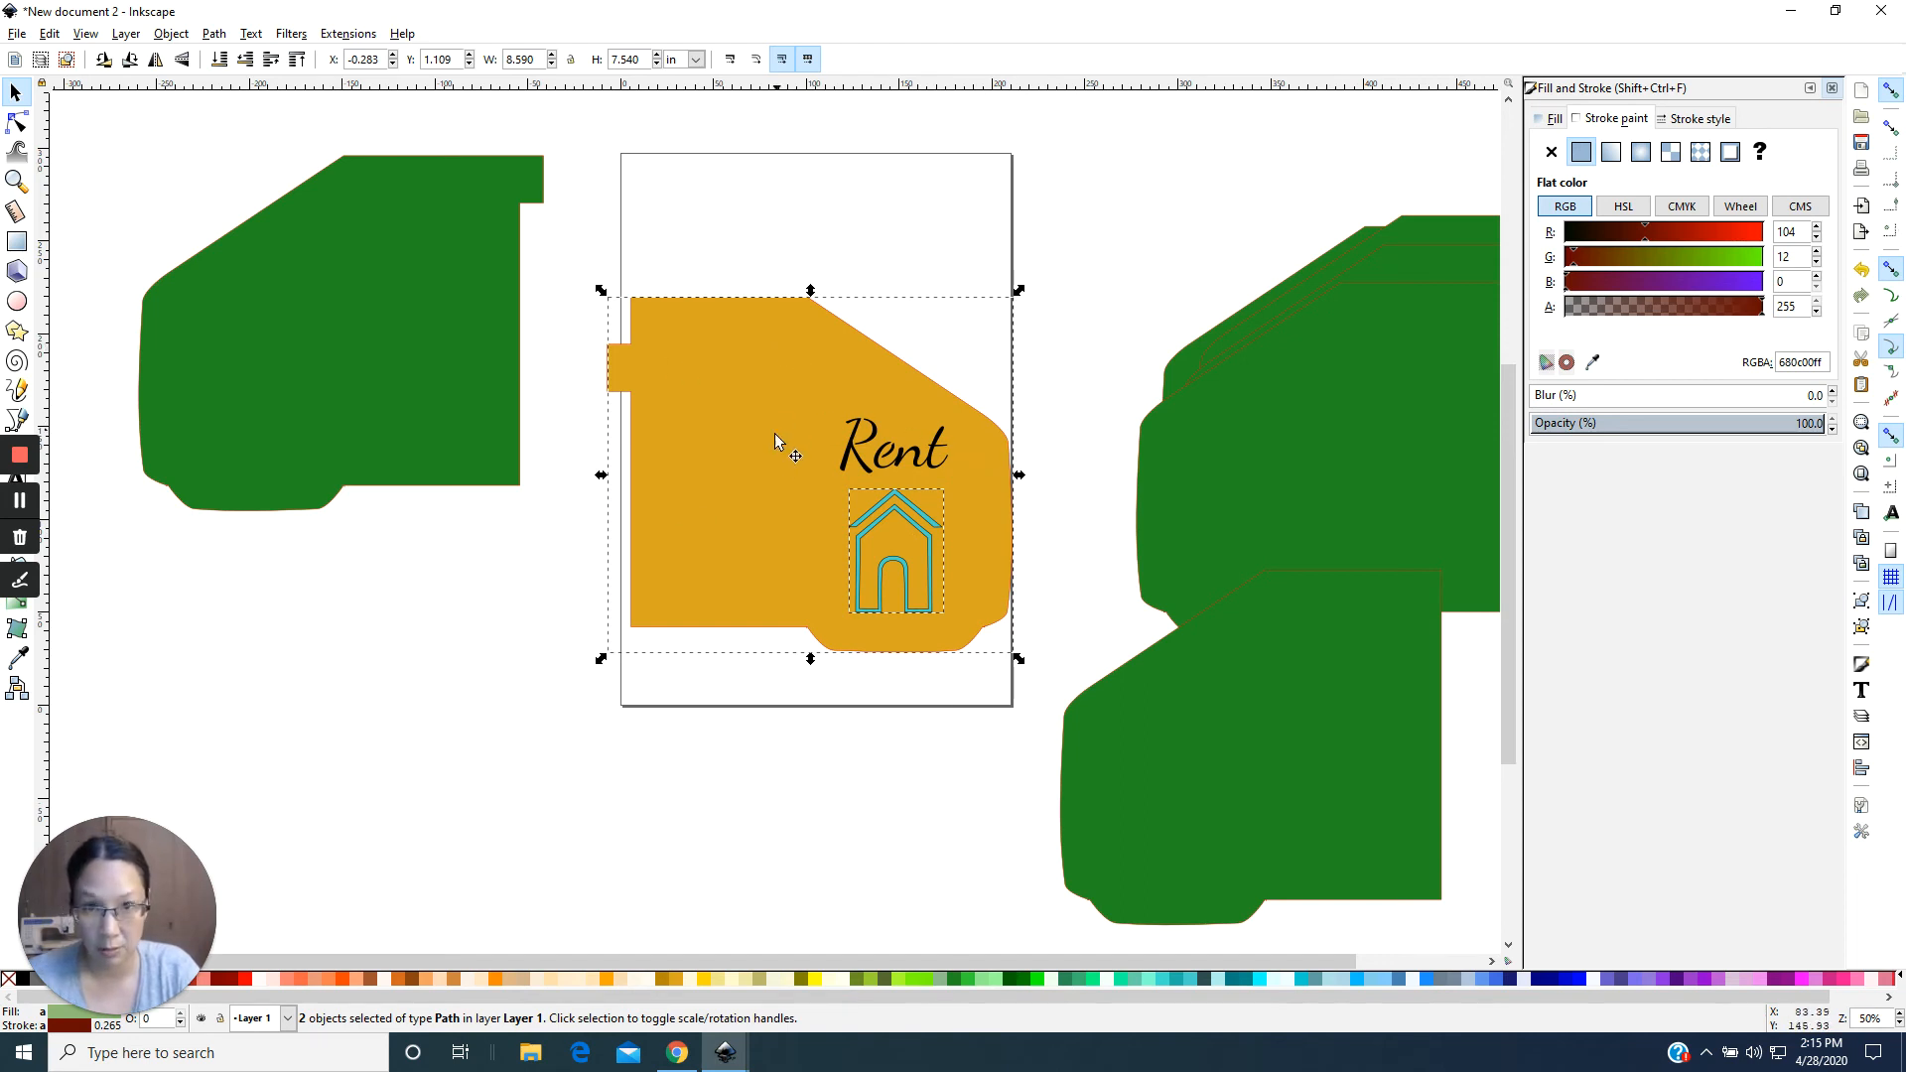
key(ctrl+minus)
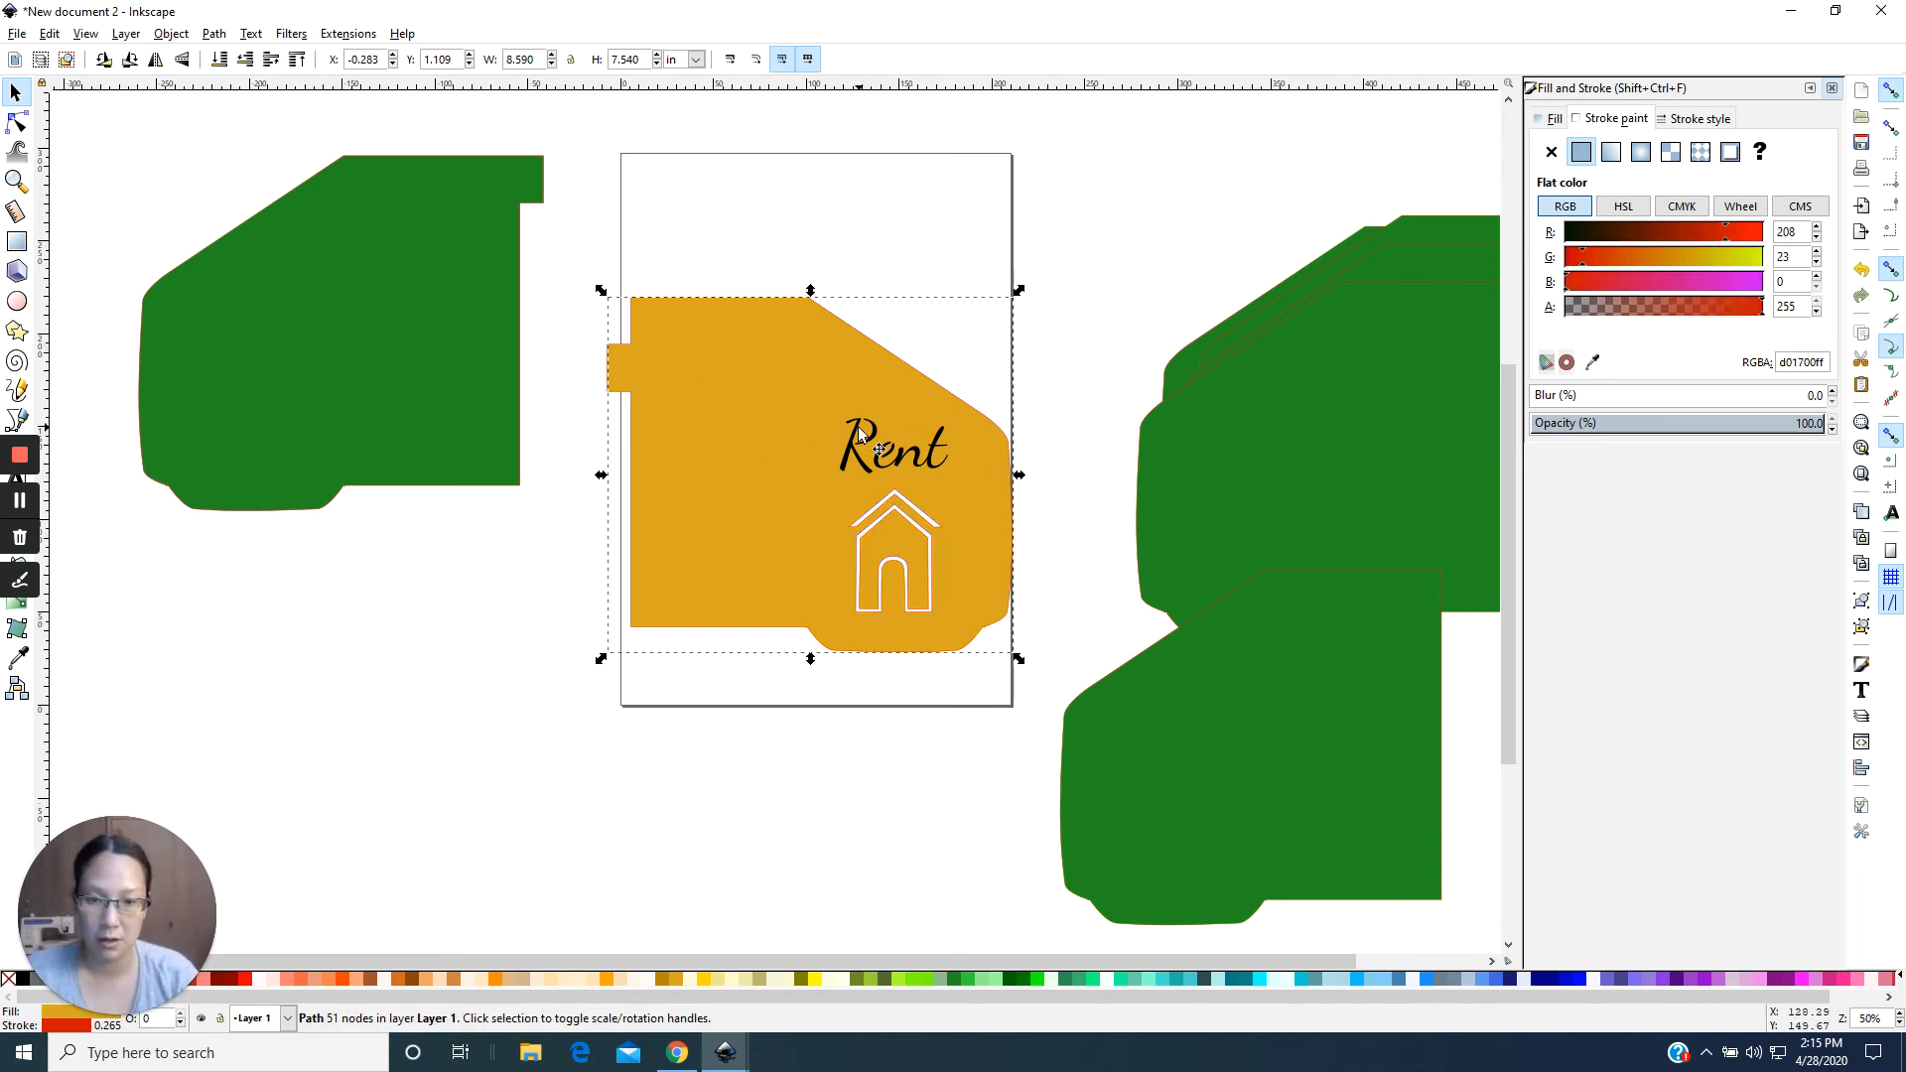
Cut the word Rent out of the orange envelope with a path Difference and inspect the lettering up close.
click(914, 432)
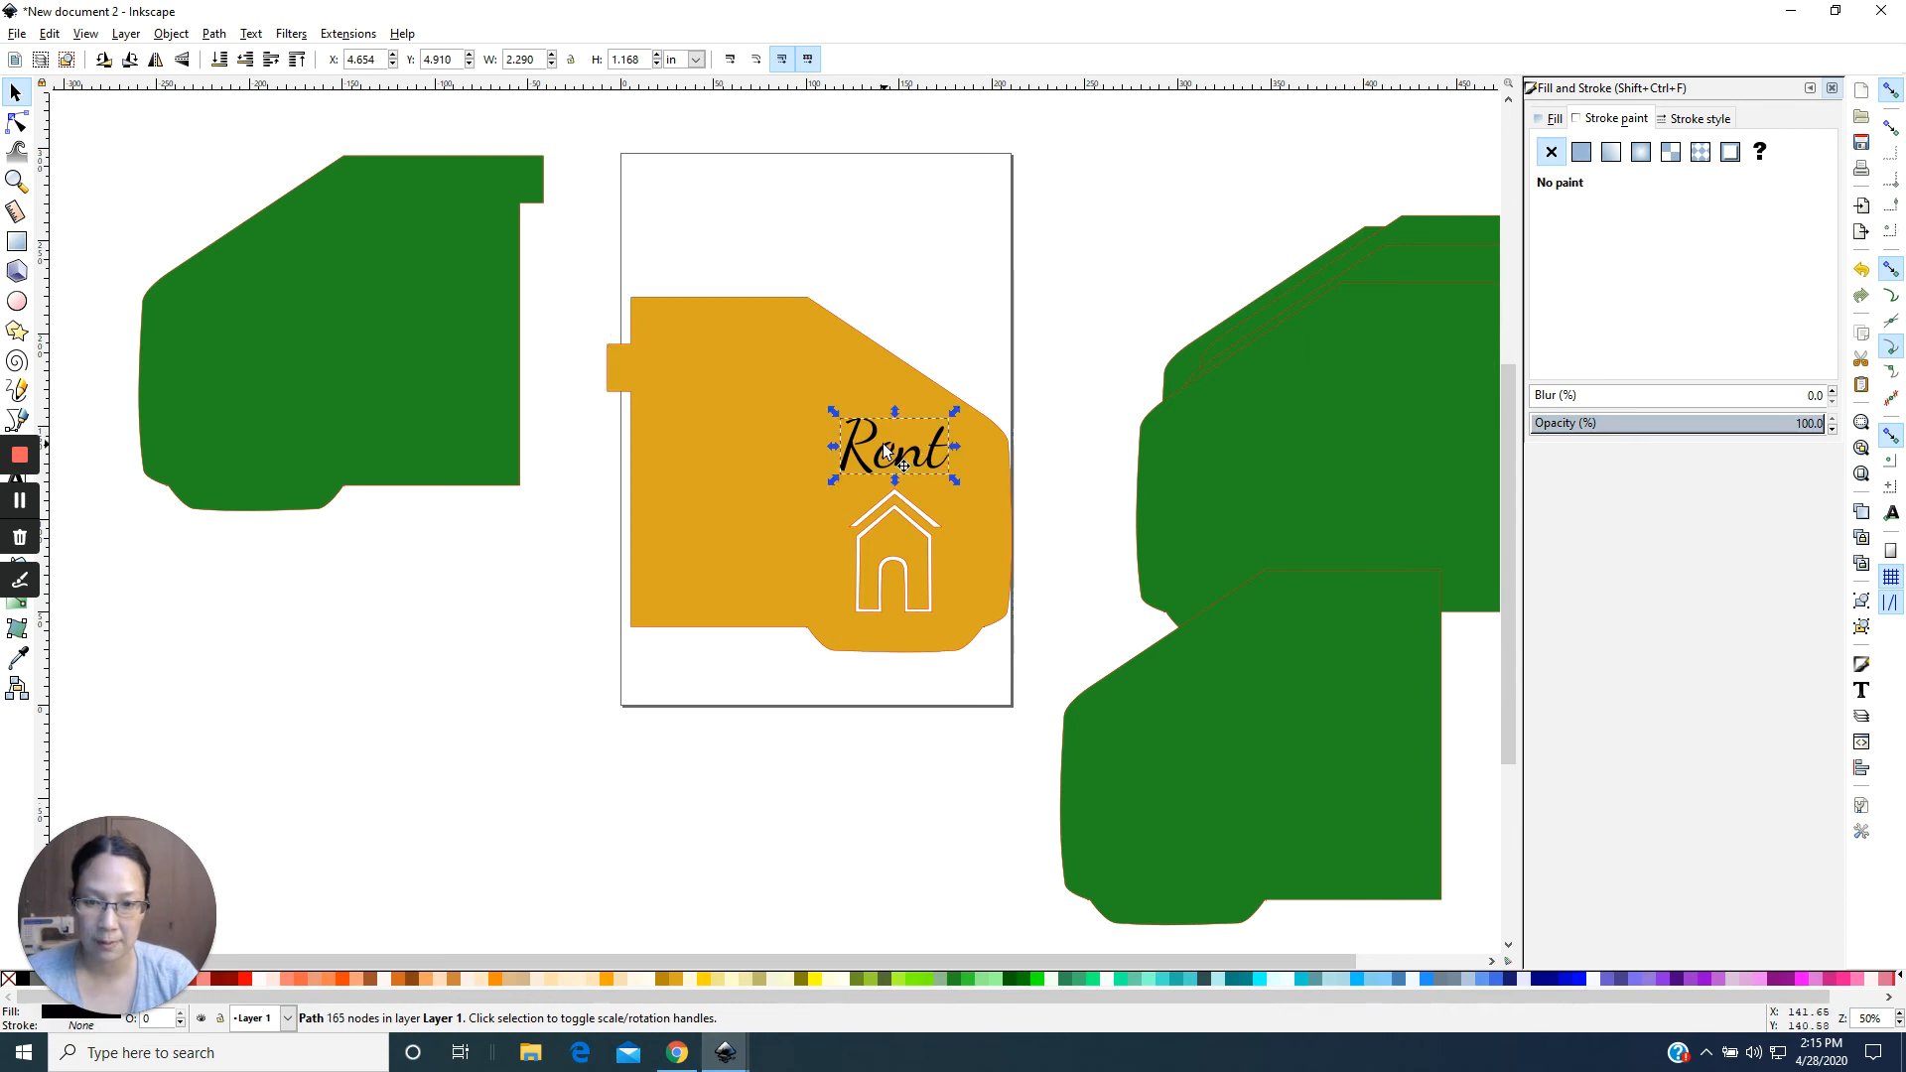
shift+click(868, 366)
key(ctrl+minus)
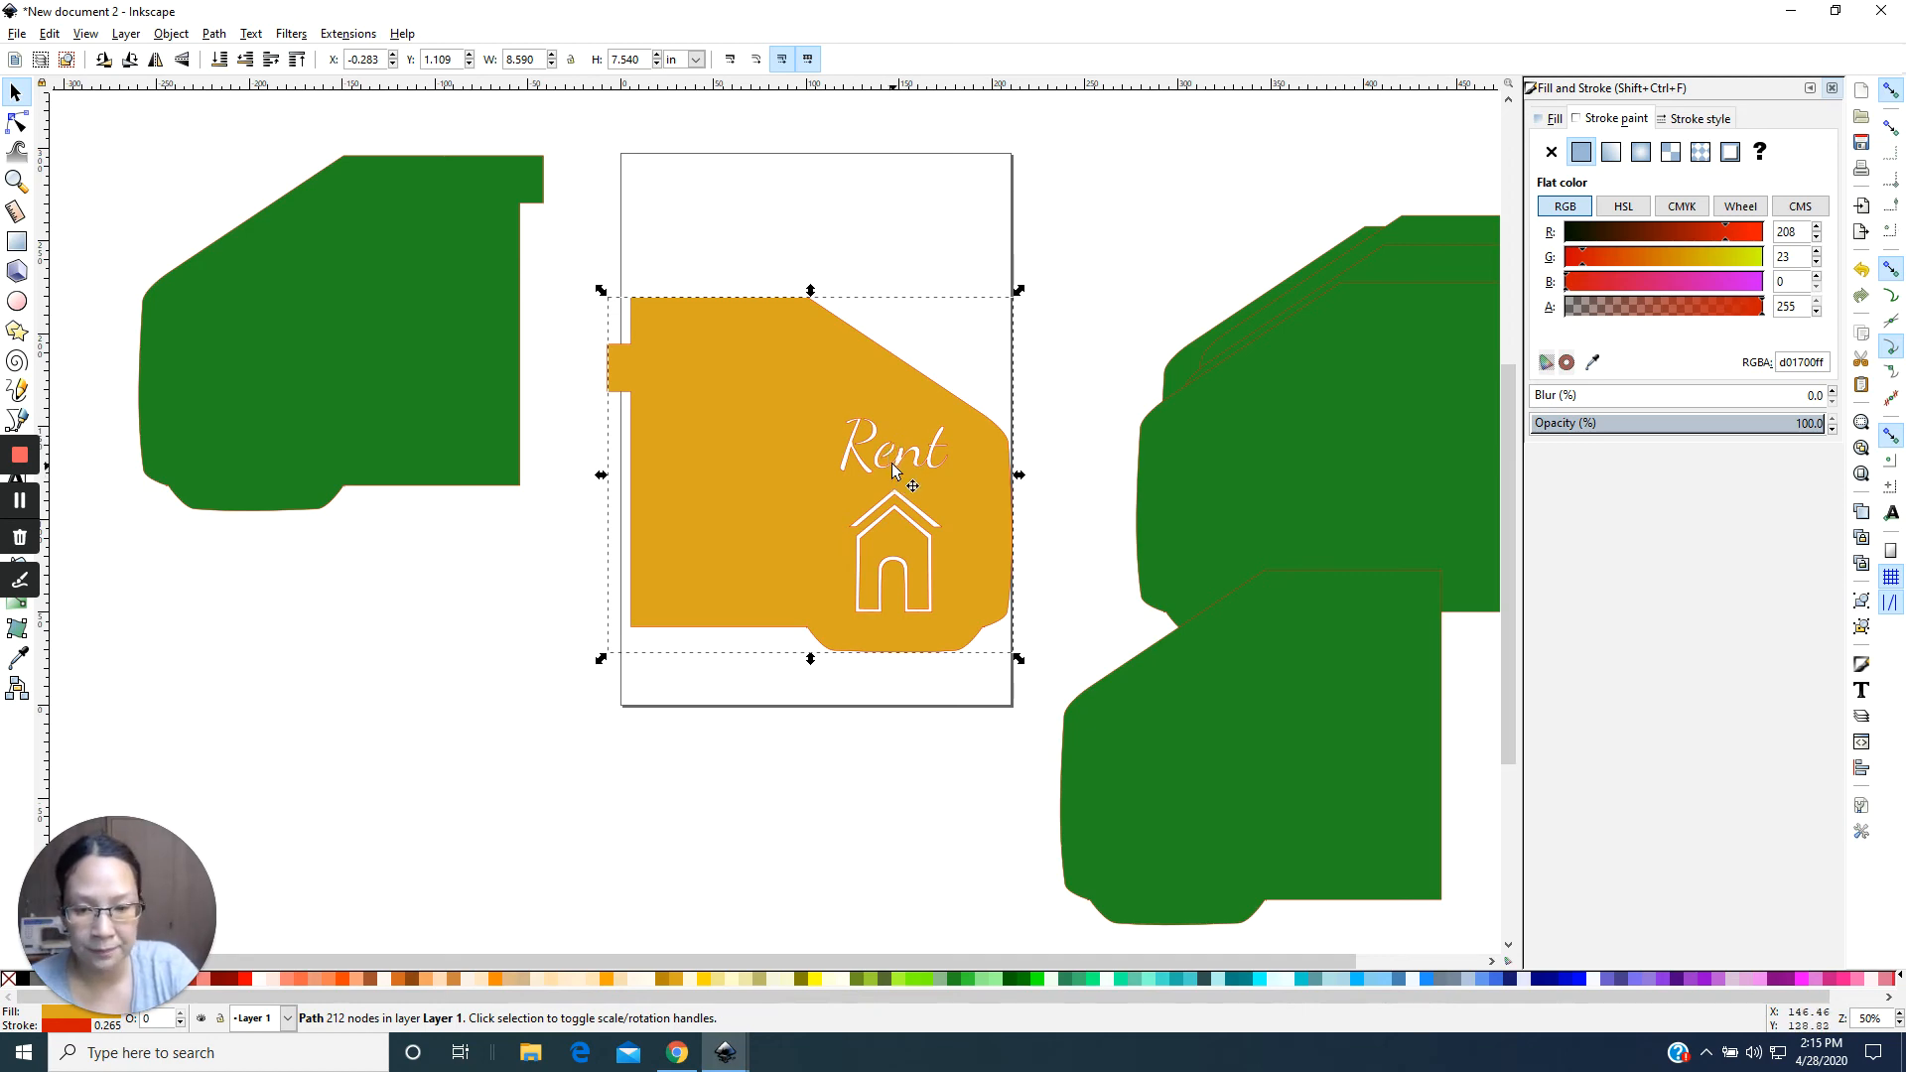
ctrl+scroll(890, 457, up, 5)
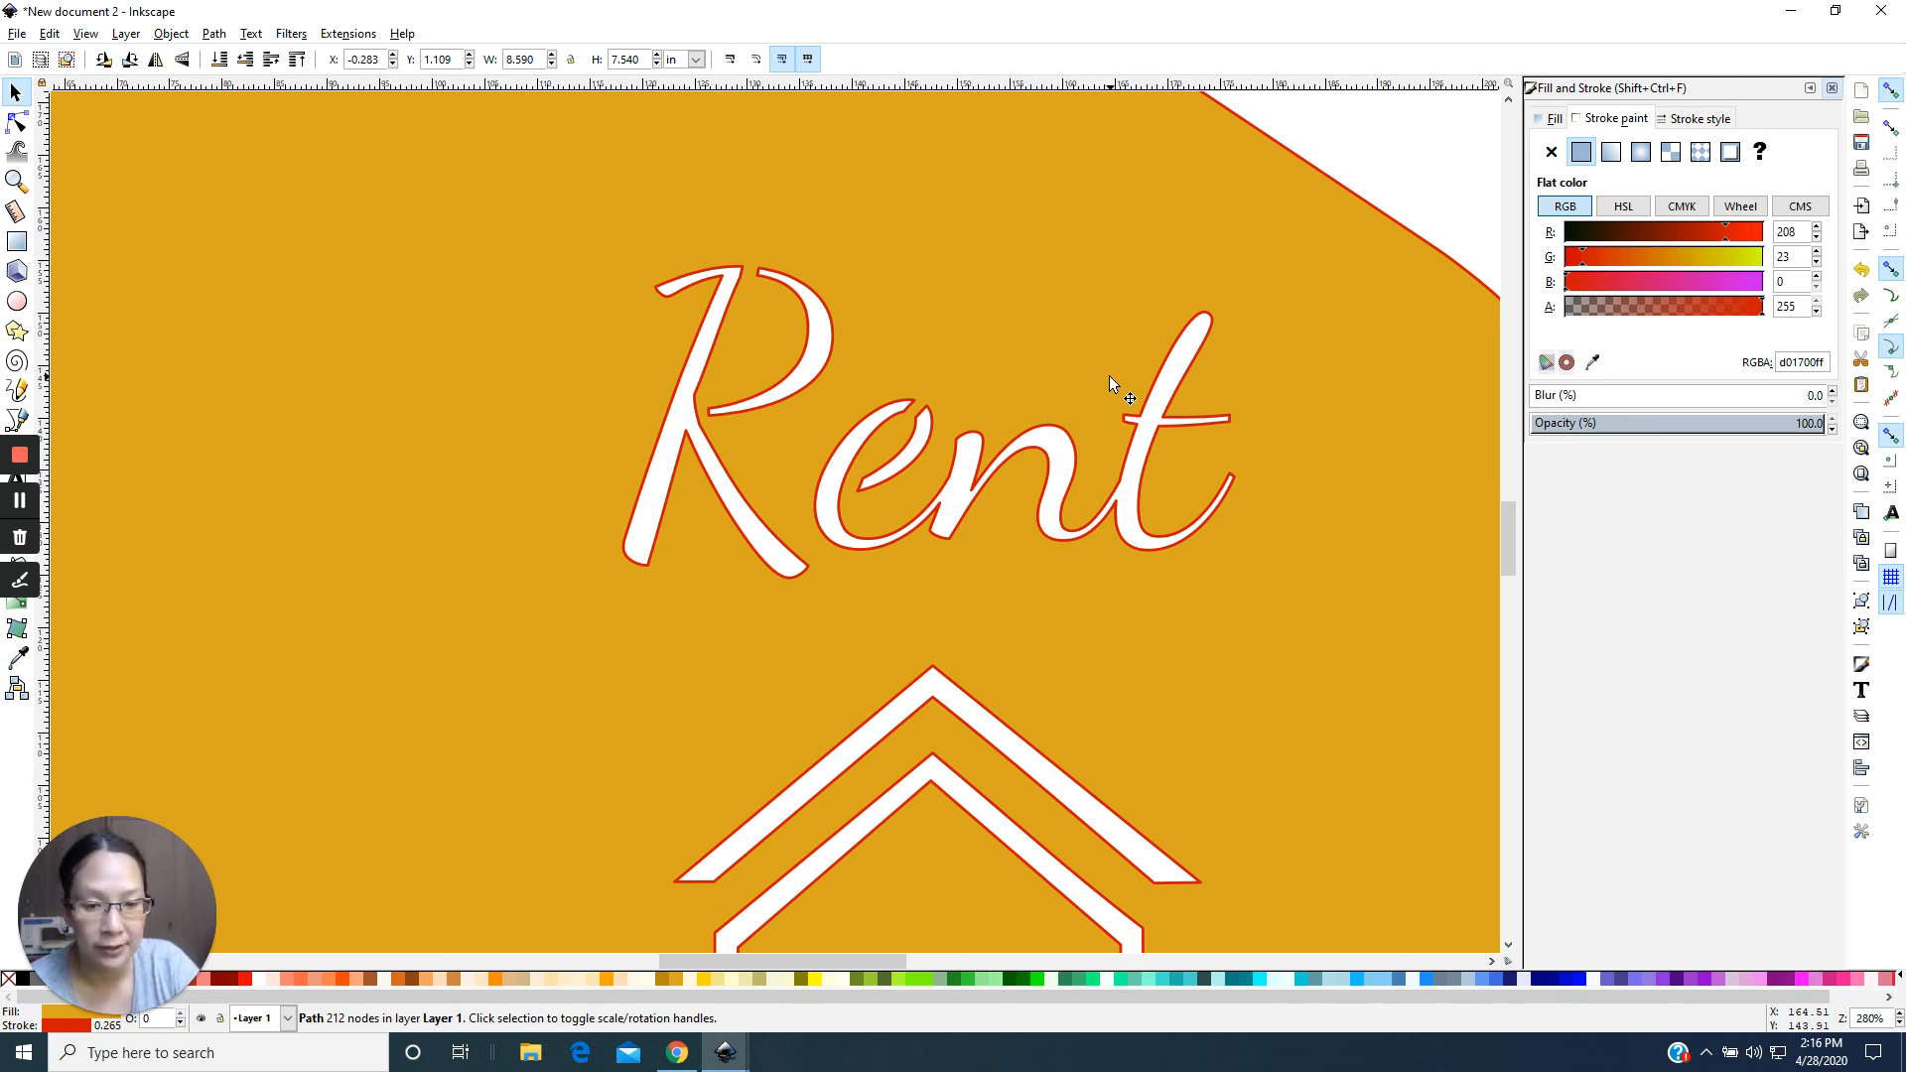
scroll(1181, 383, down, 4)
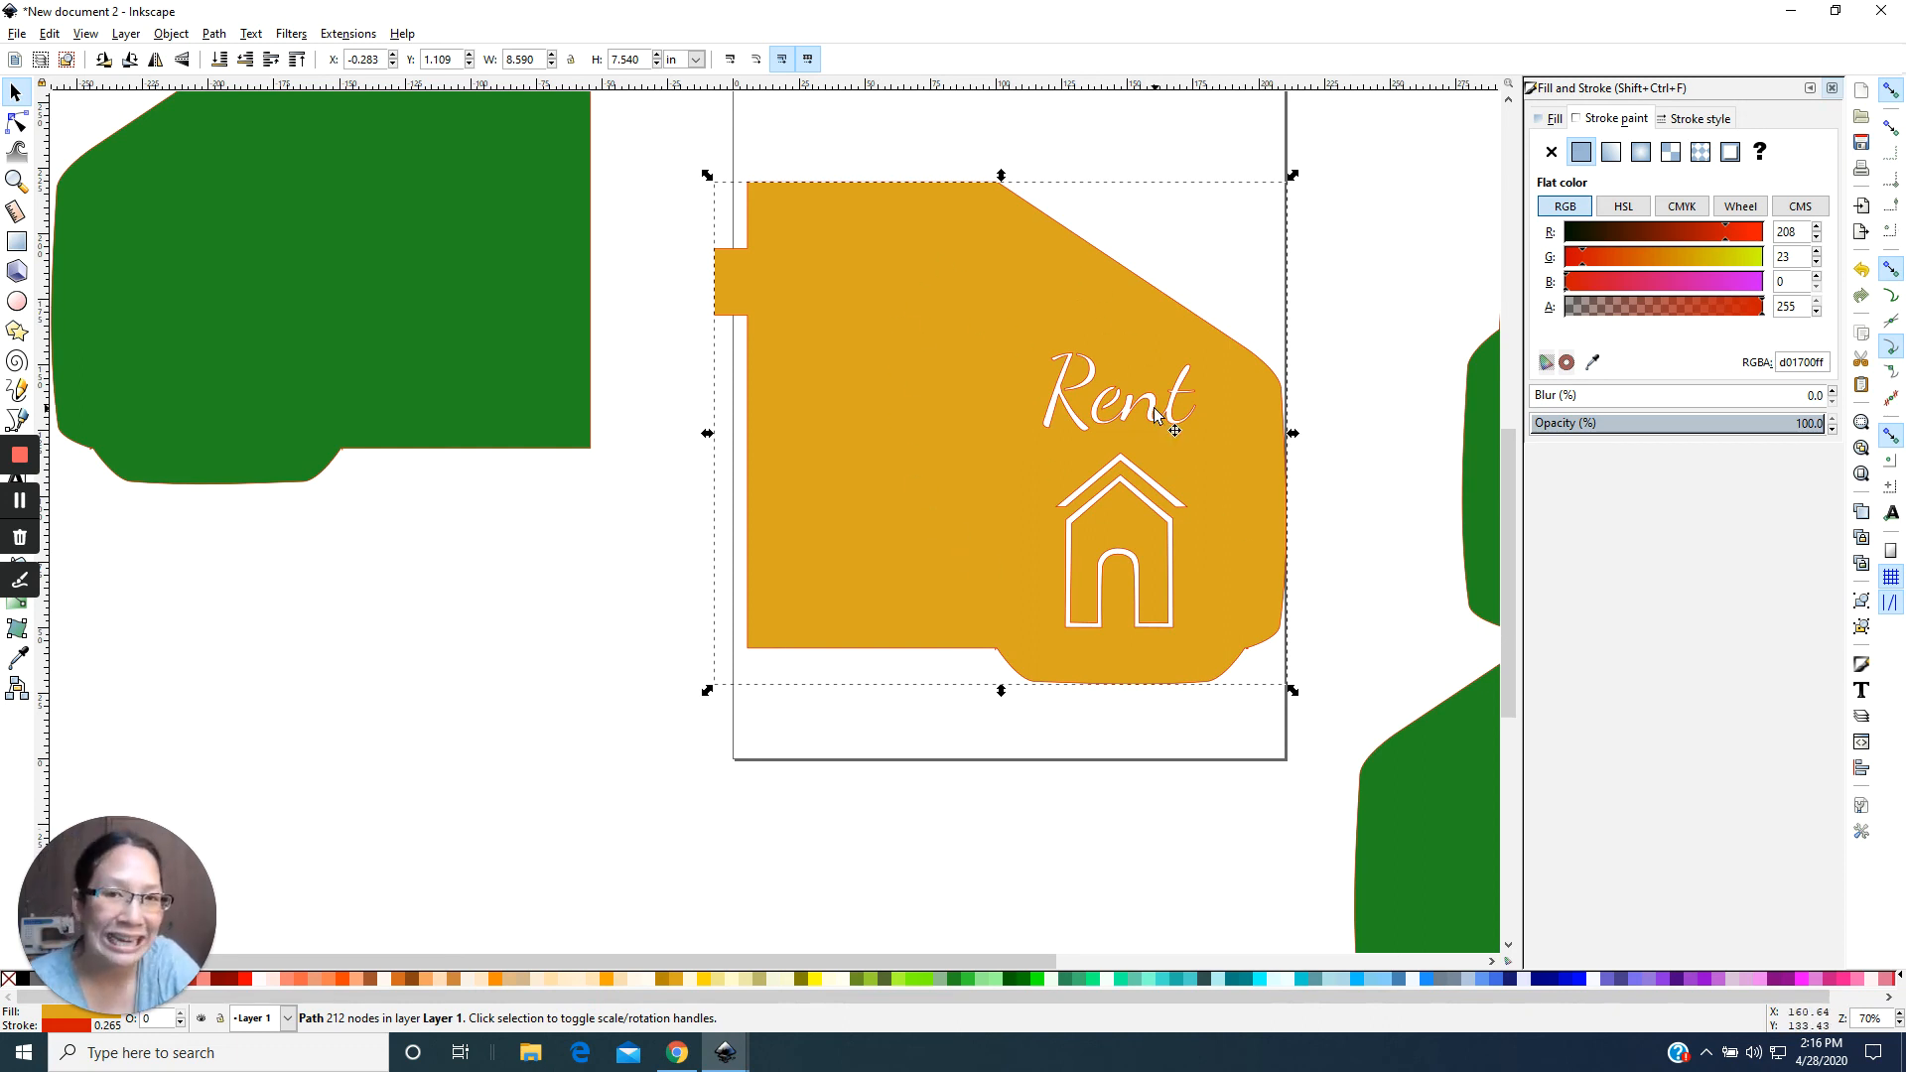
Minimize the open windows, launch Cricut Design Space from the desktop, and switch to the Etsy listing in Chrome.
click(1792, 12)
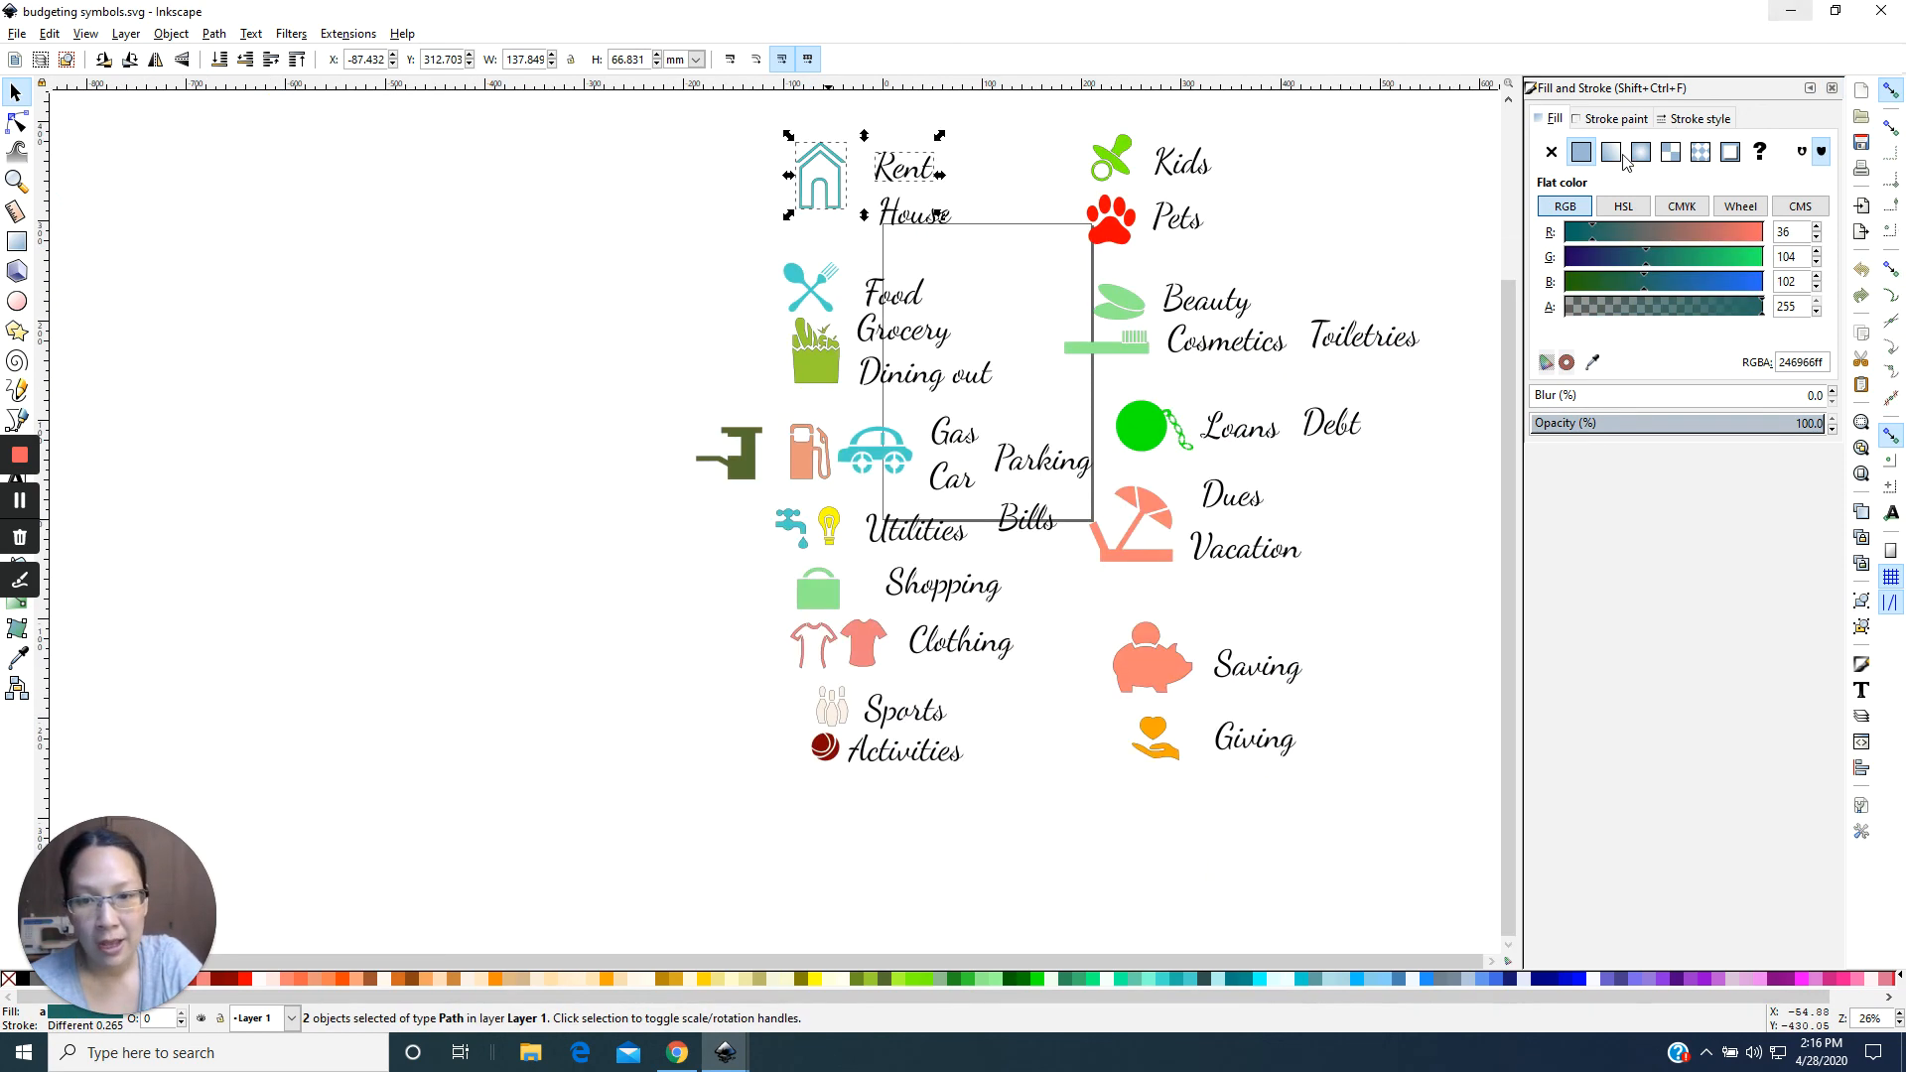
click(1802, 17)
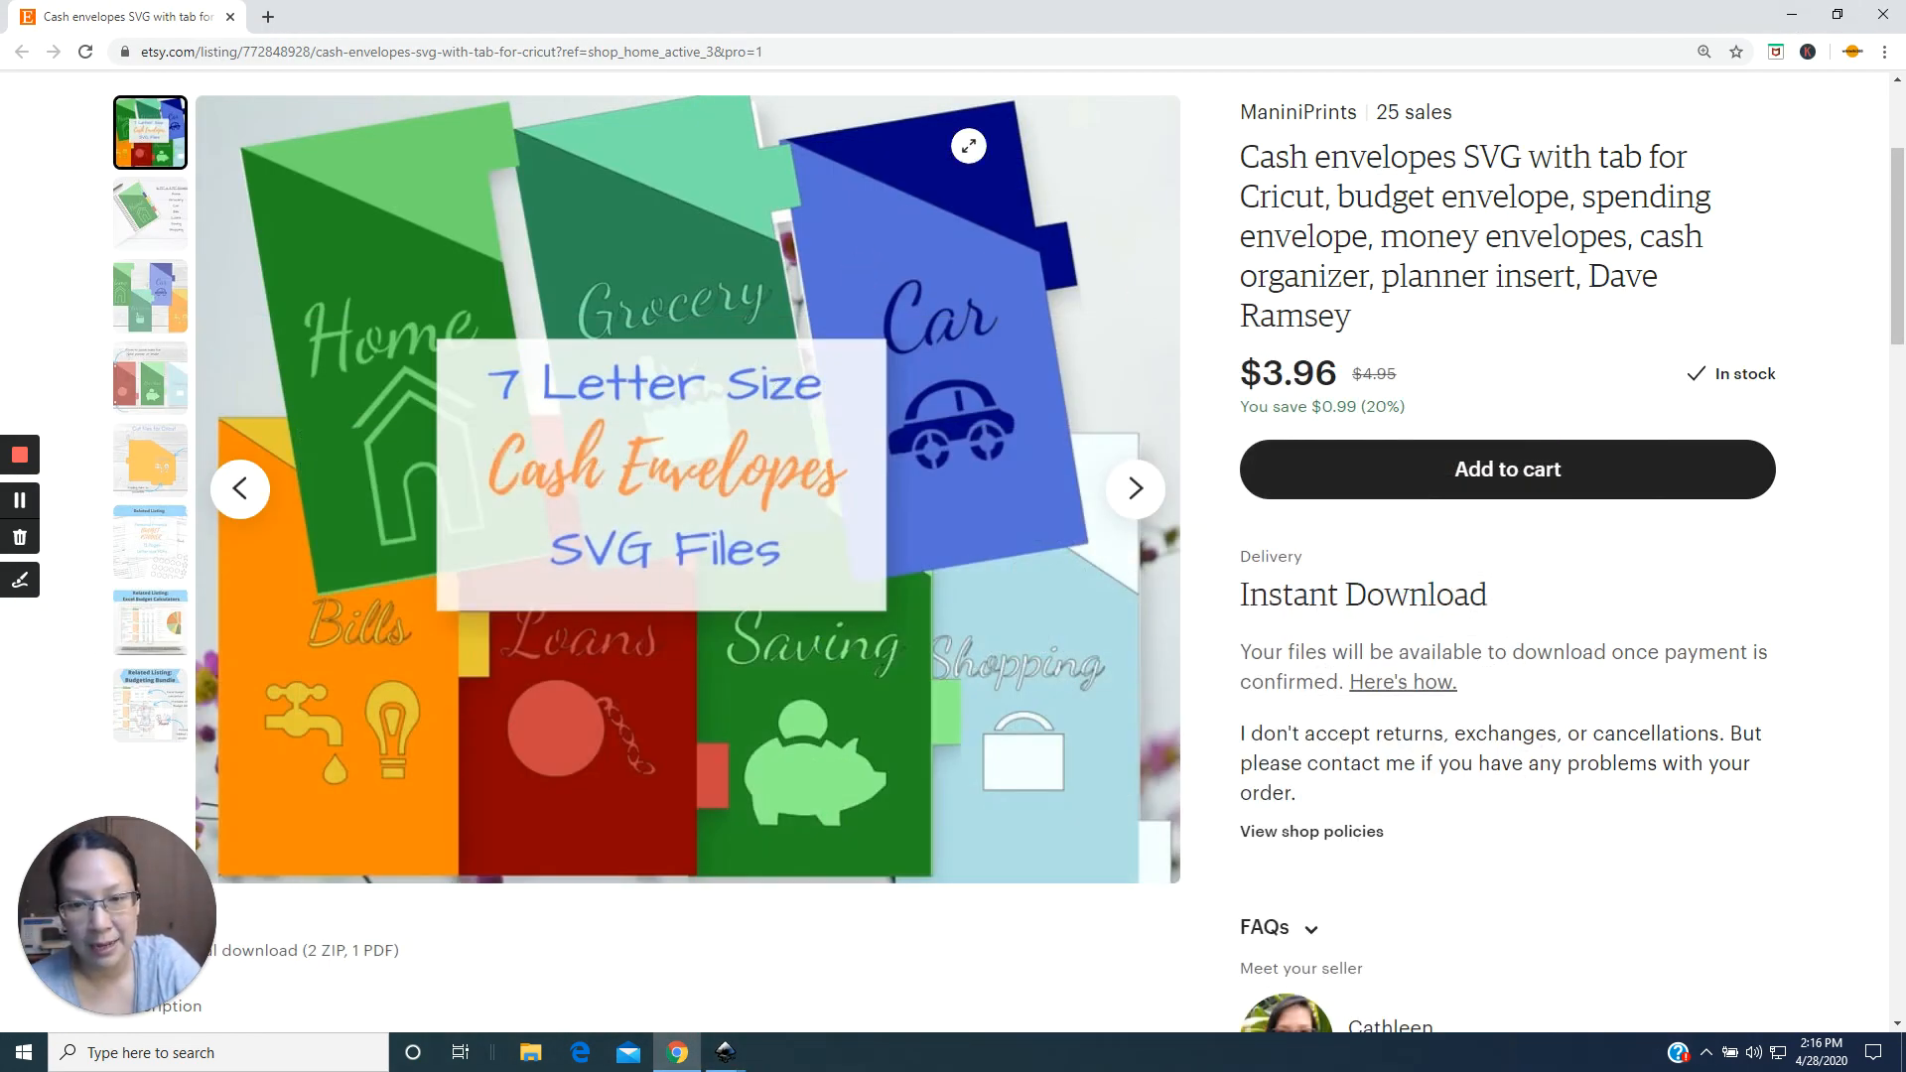
click(1789, 14)
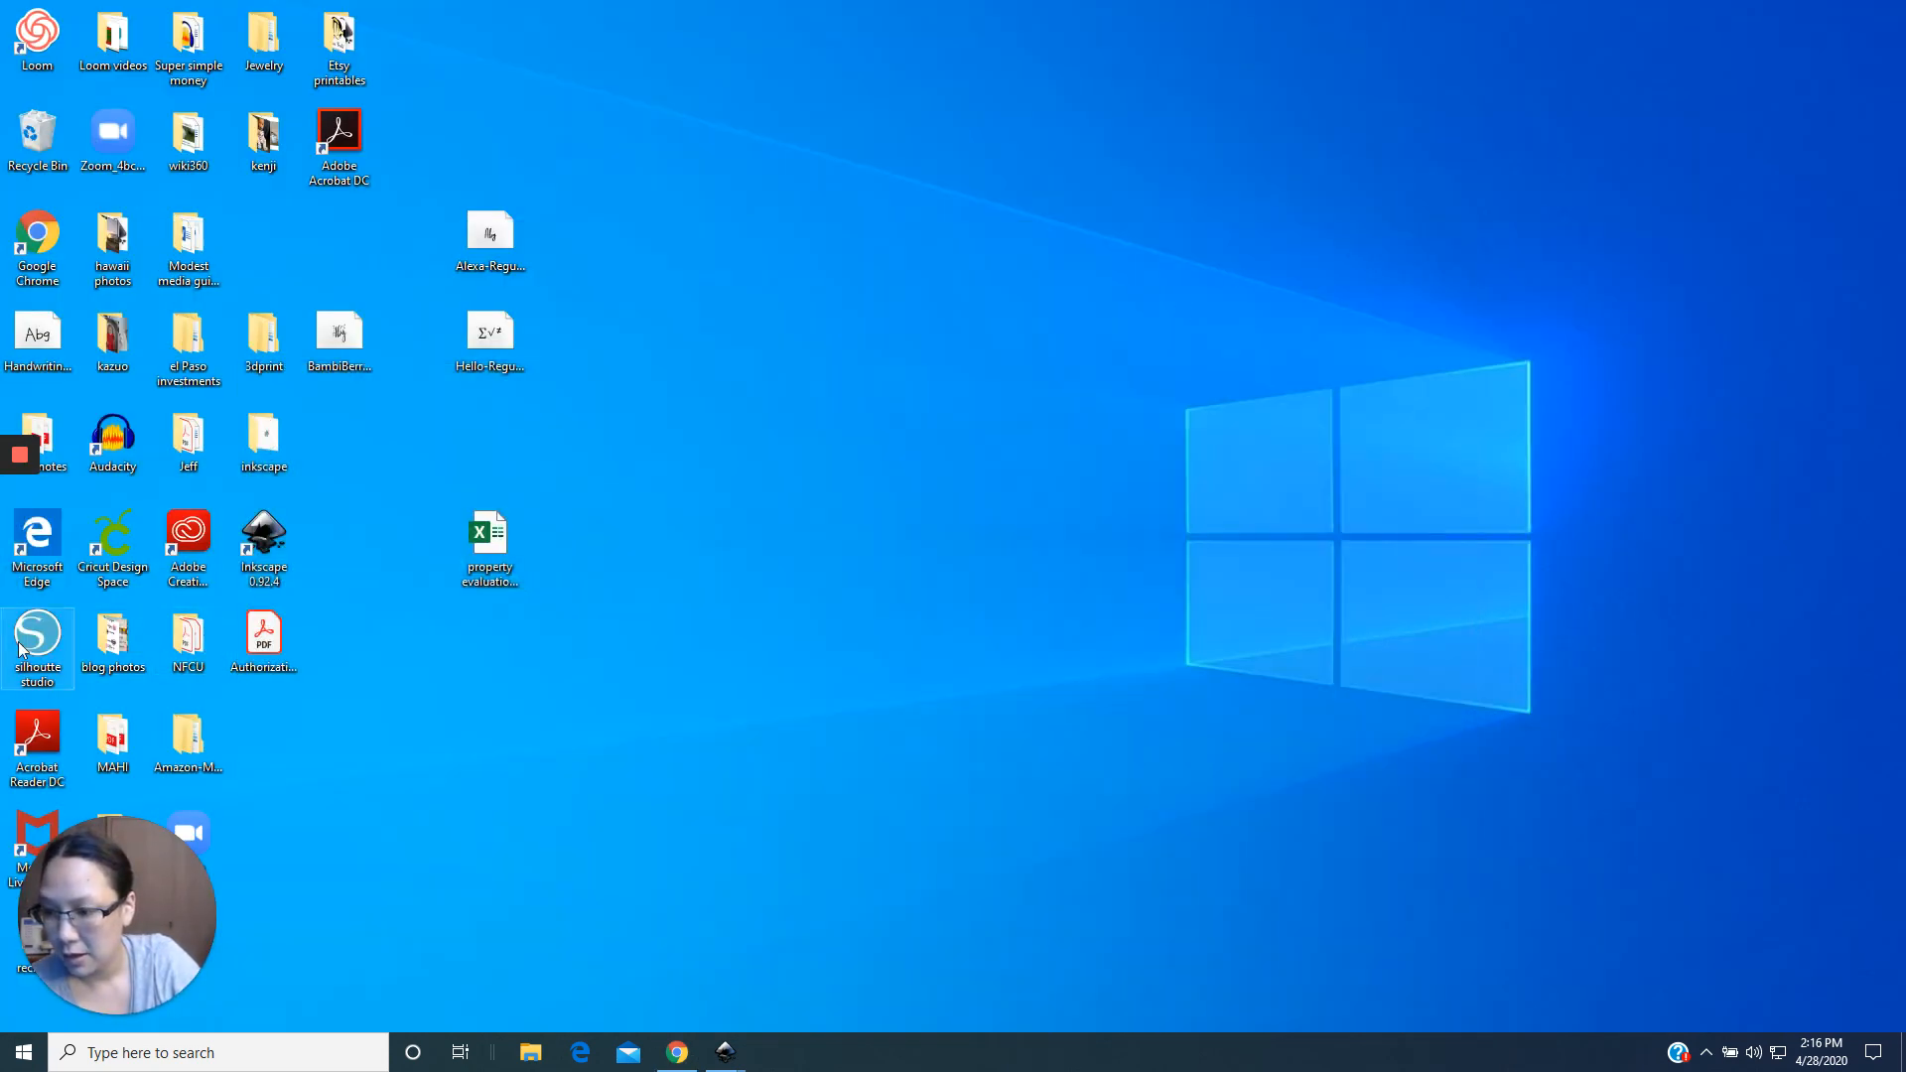
double_click(111, 575)
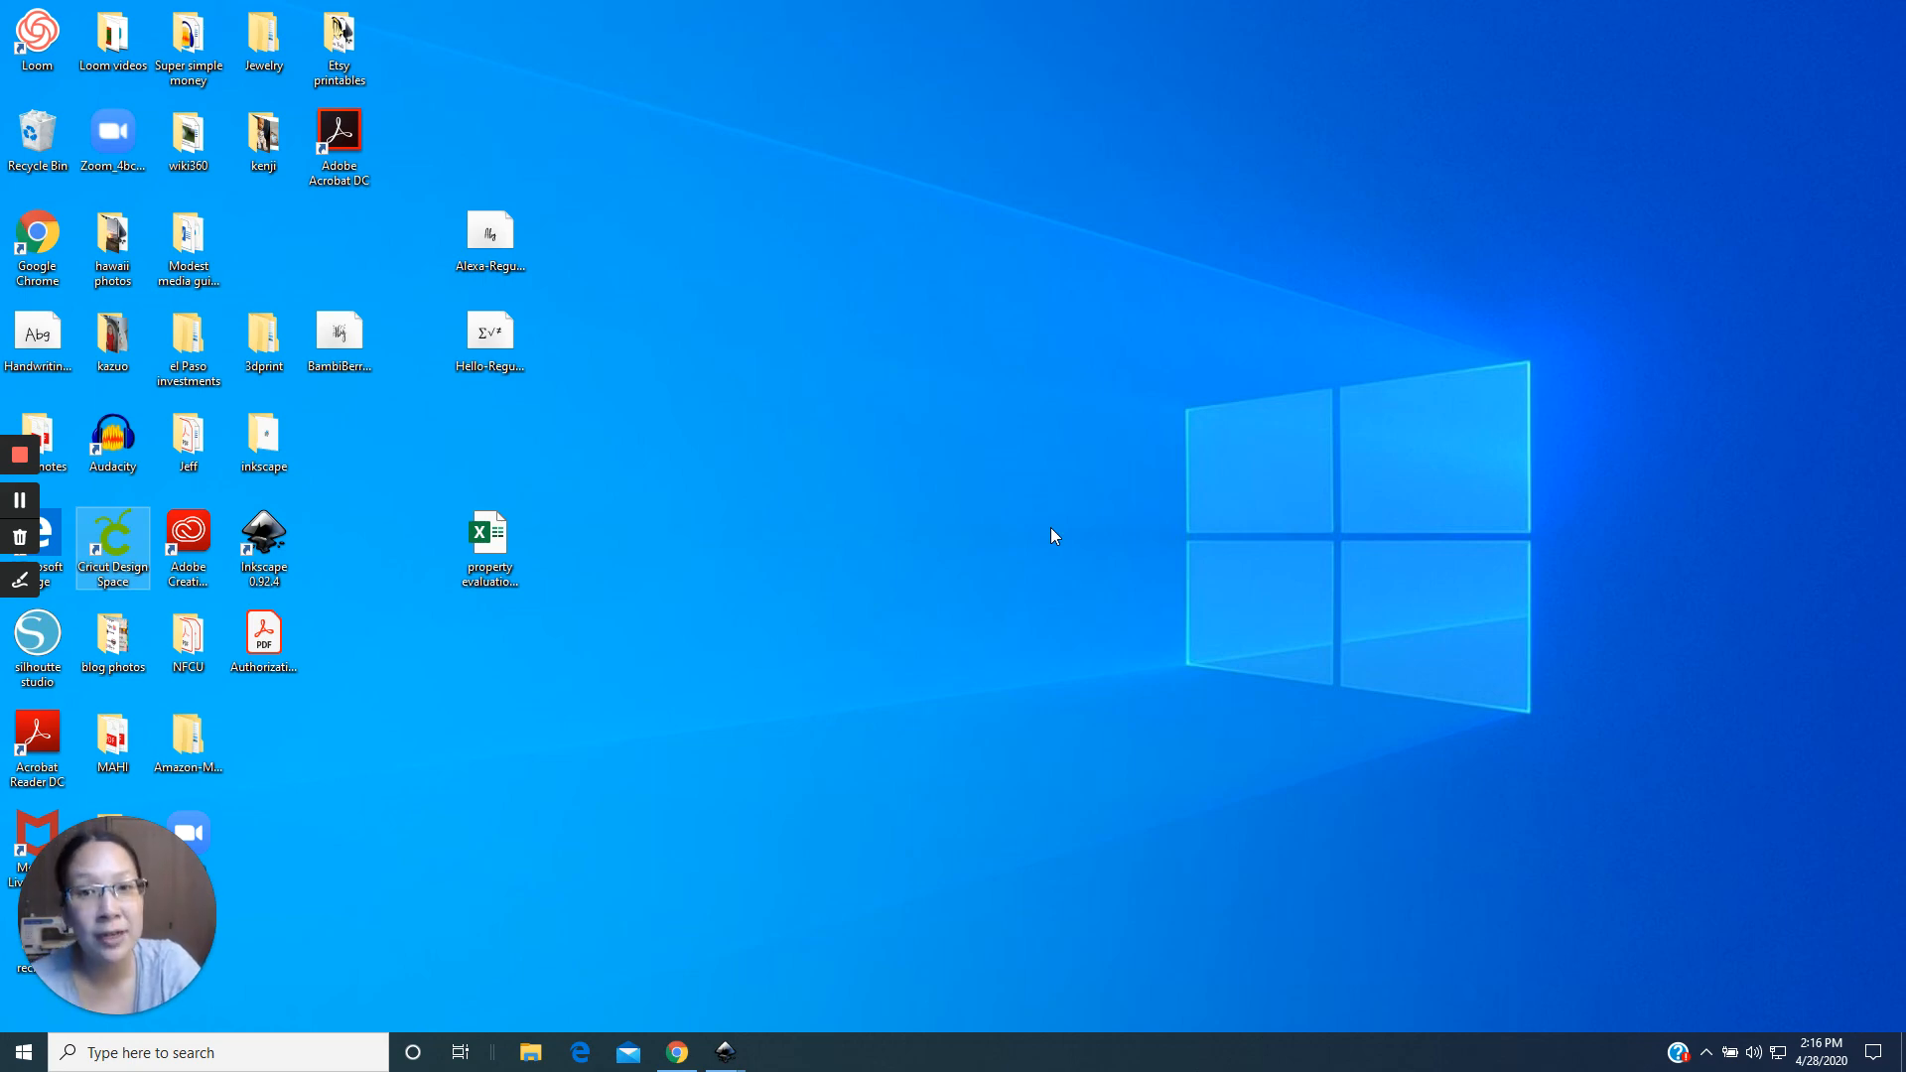
click(679, 1054)
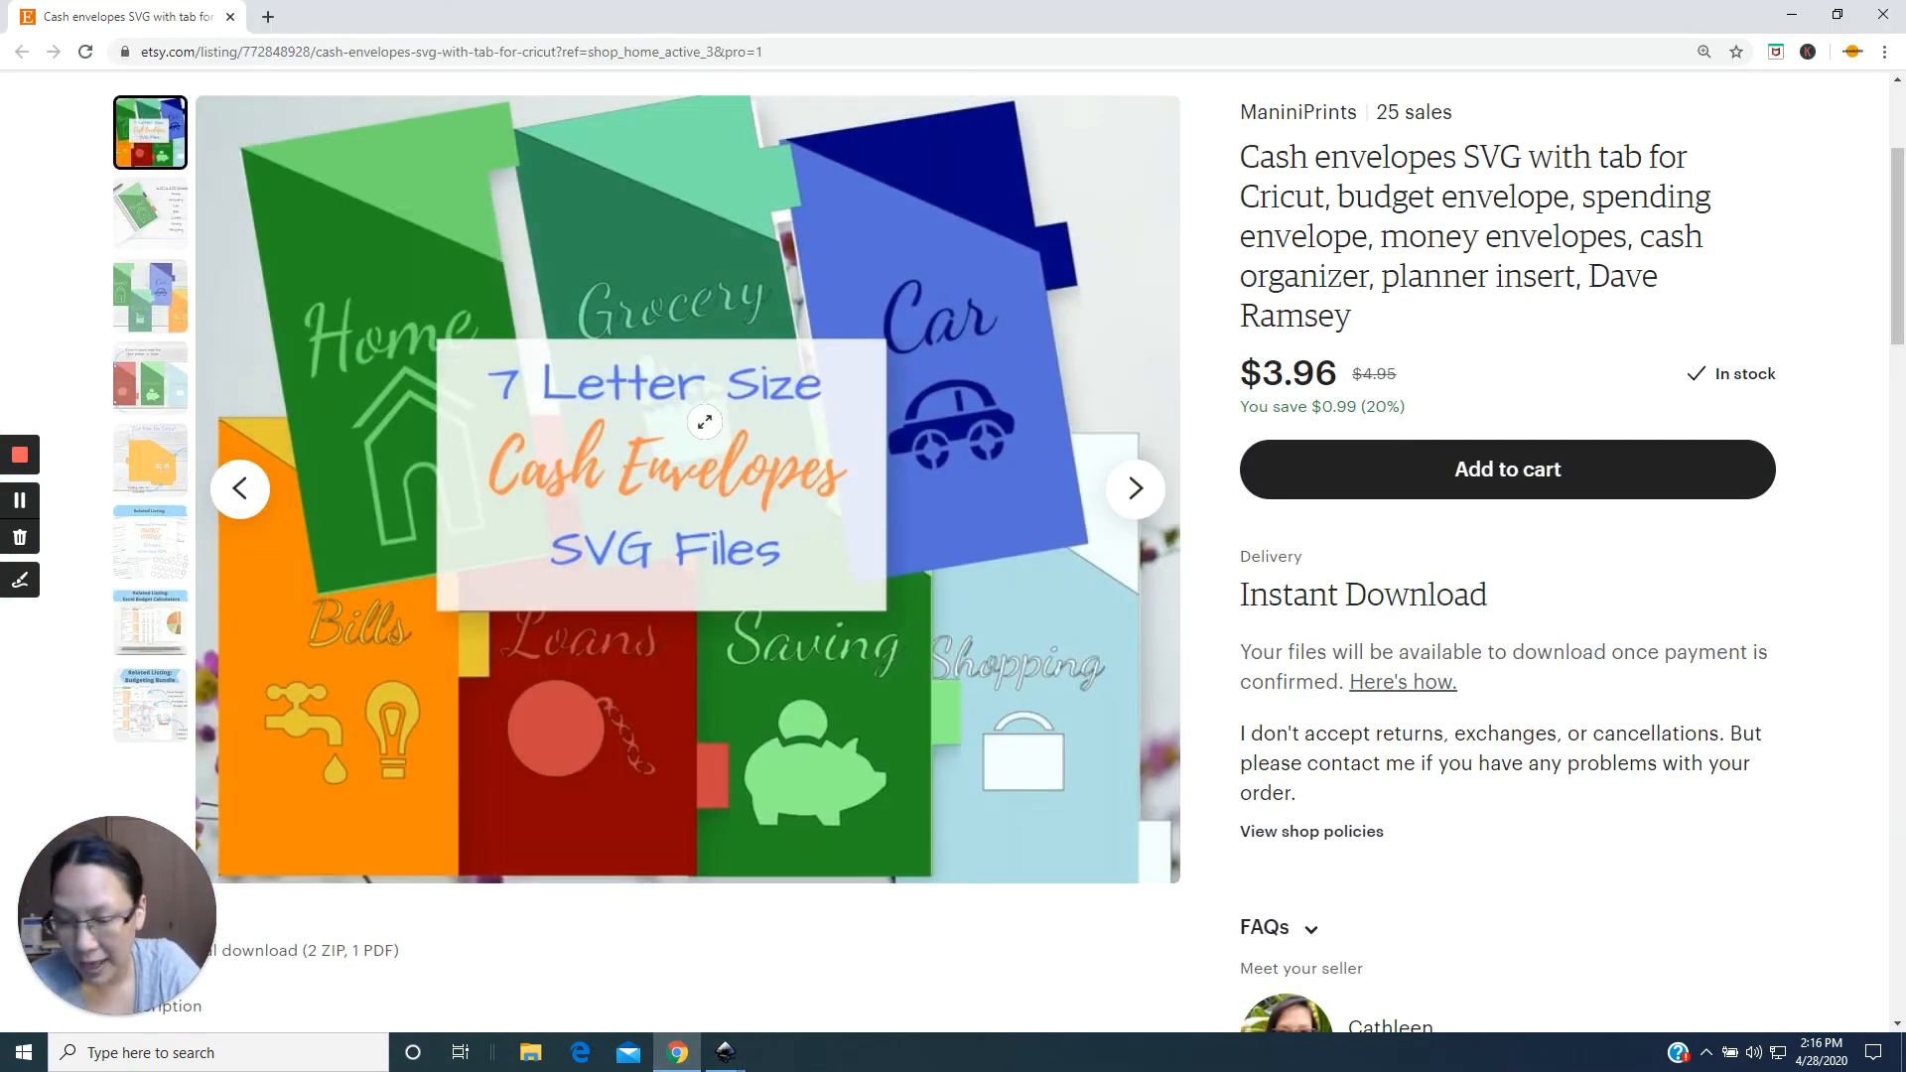